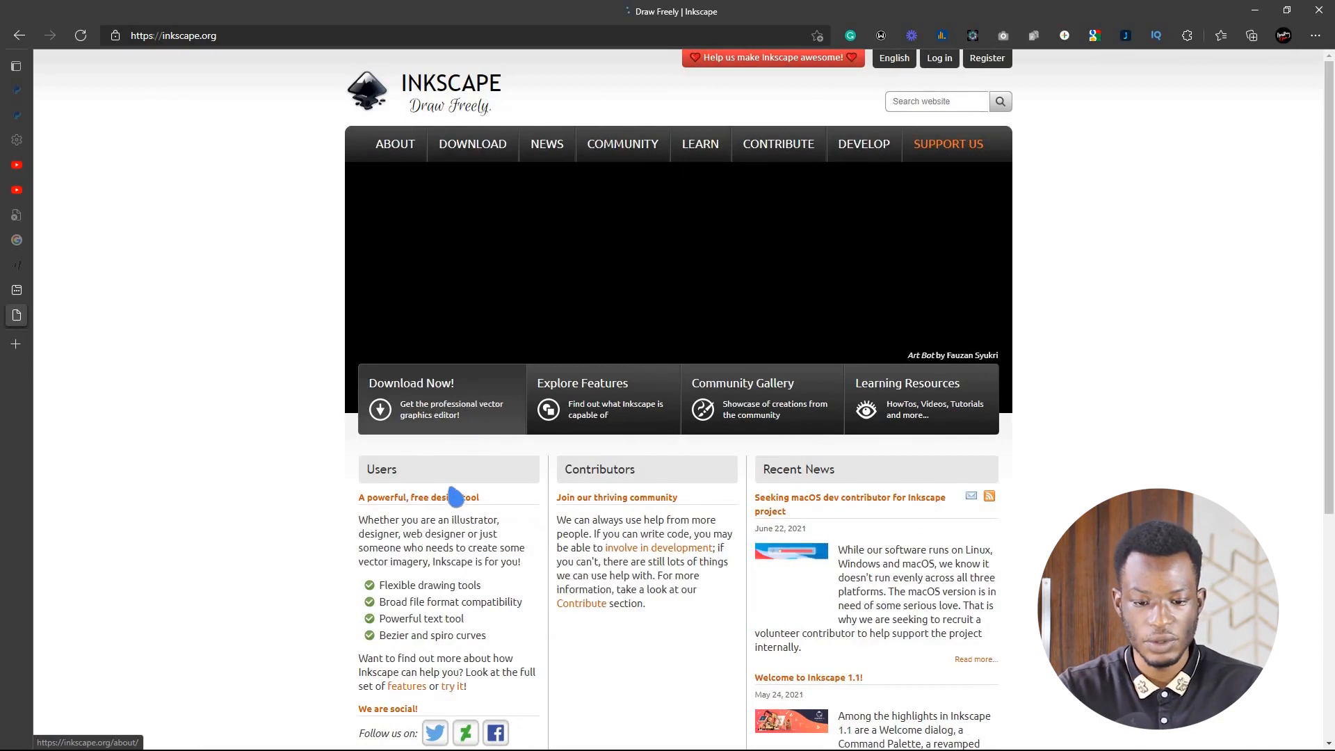
# Step: Look over the Inkscape website's home page and reveal its download options
pyautogui.scroll(3, 447, 489)
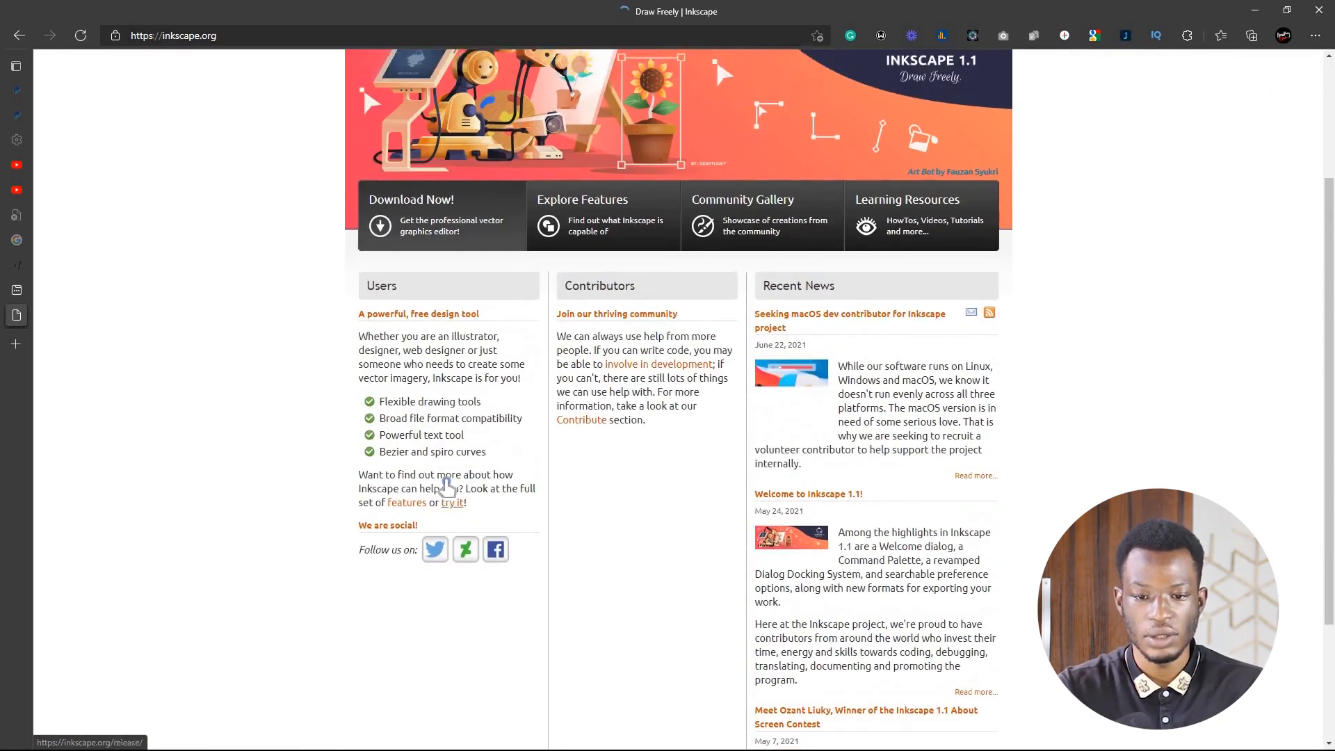
pyautogui.moveTo(466, 141)
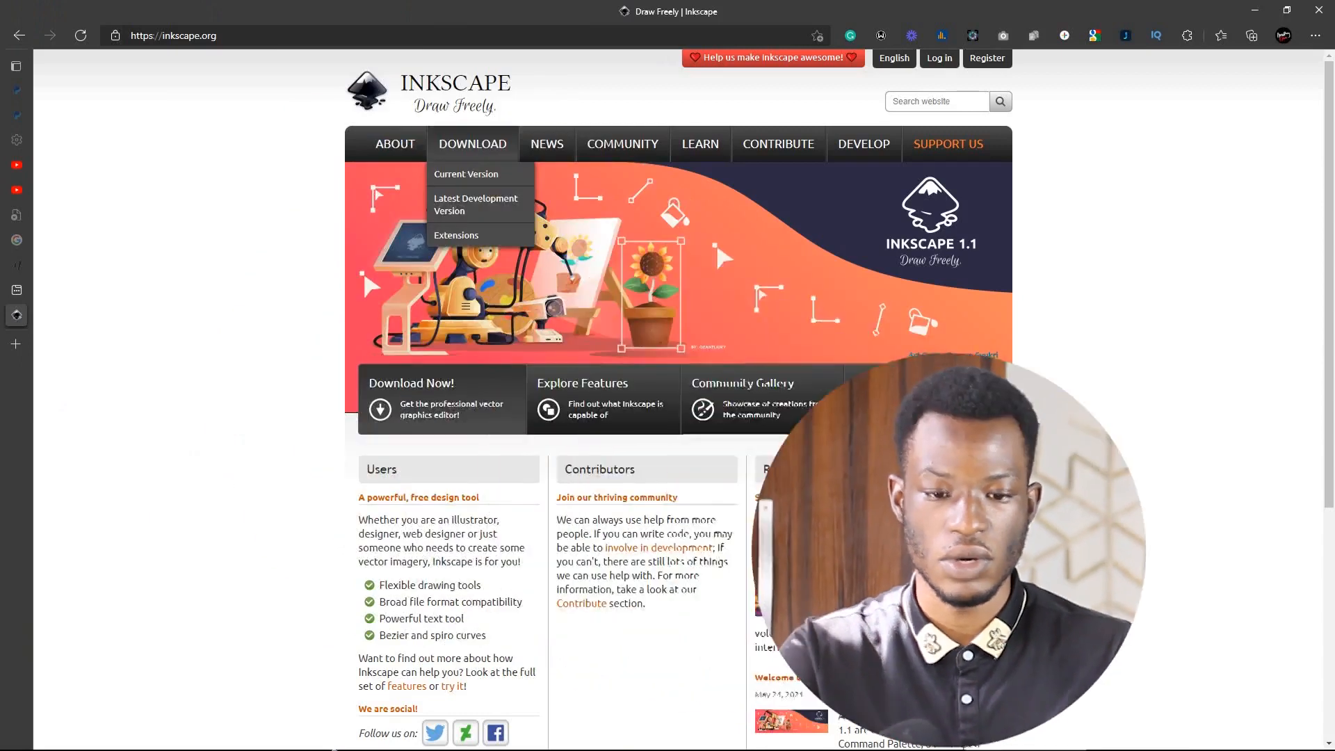
# Step: Launch Inkscape and bring its blank new document window to the front
pyautogui.press('super')
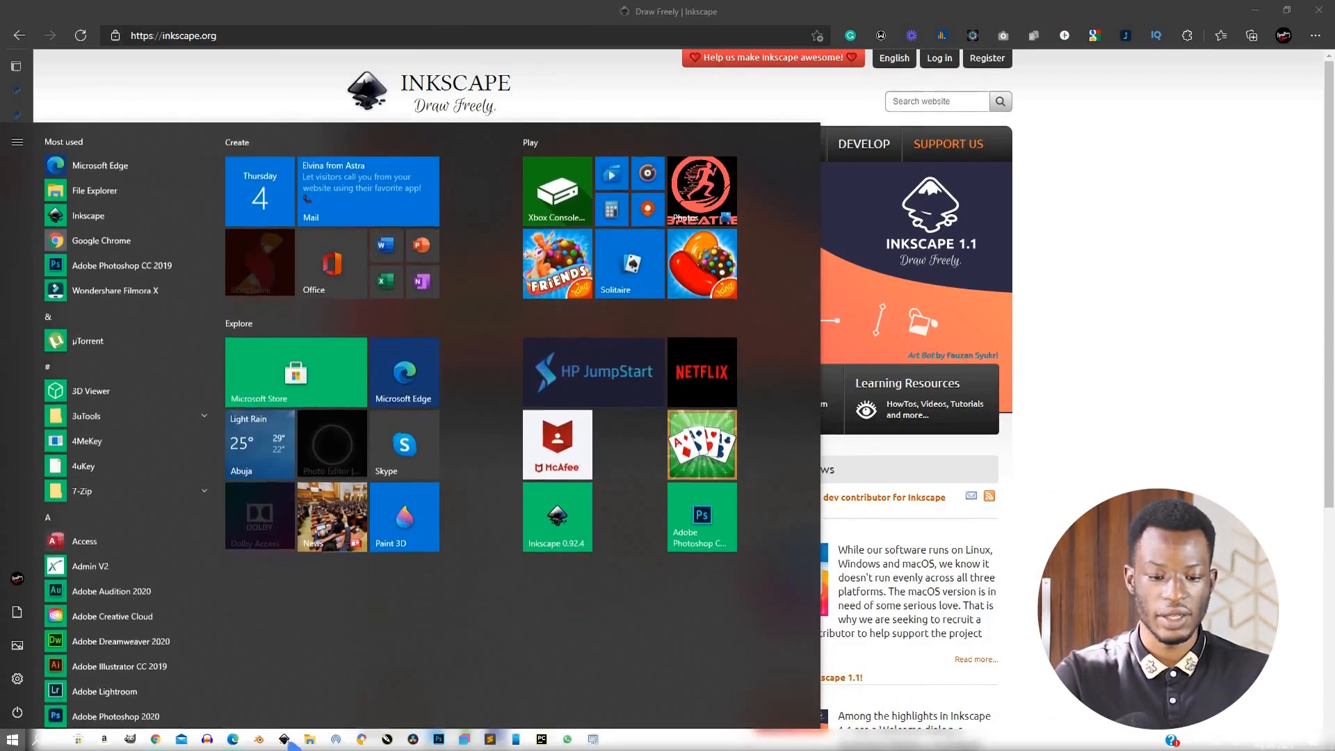
pyautogui.click(288, 739)
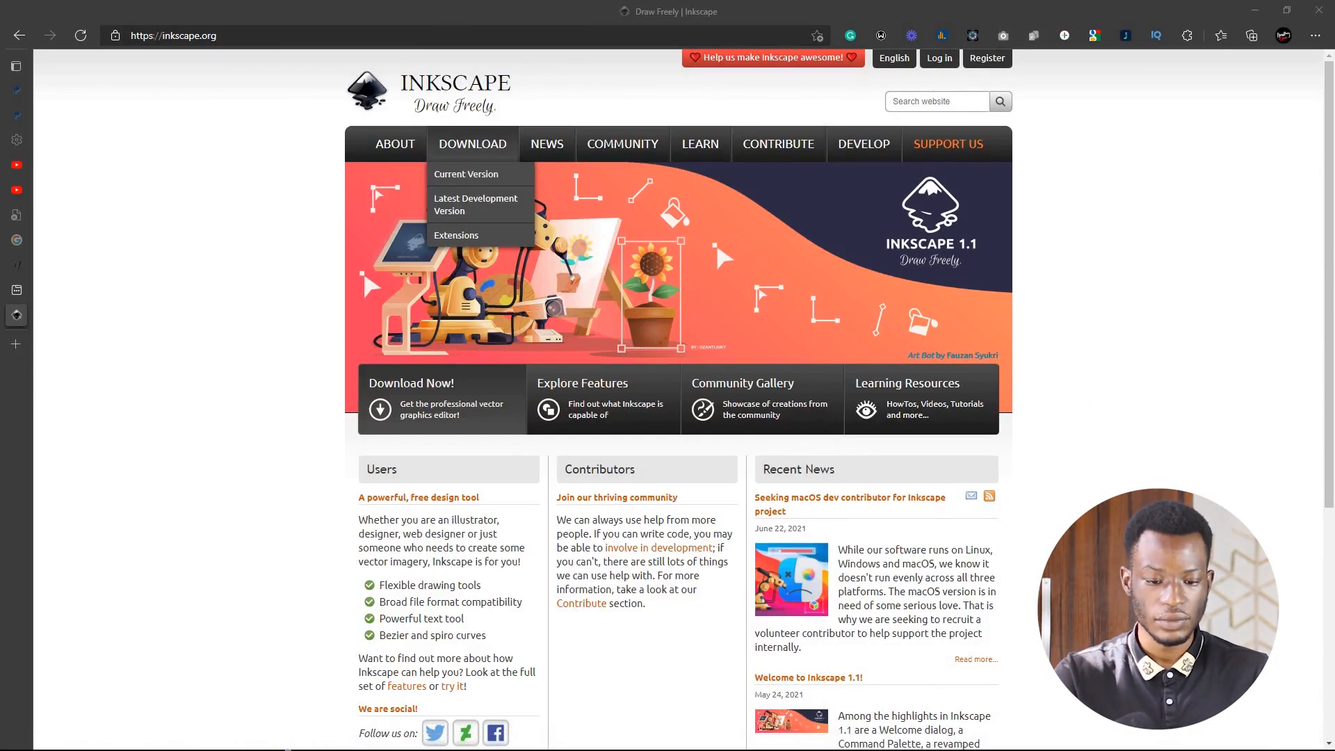
pyautogui.press('super')
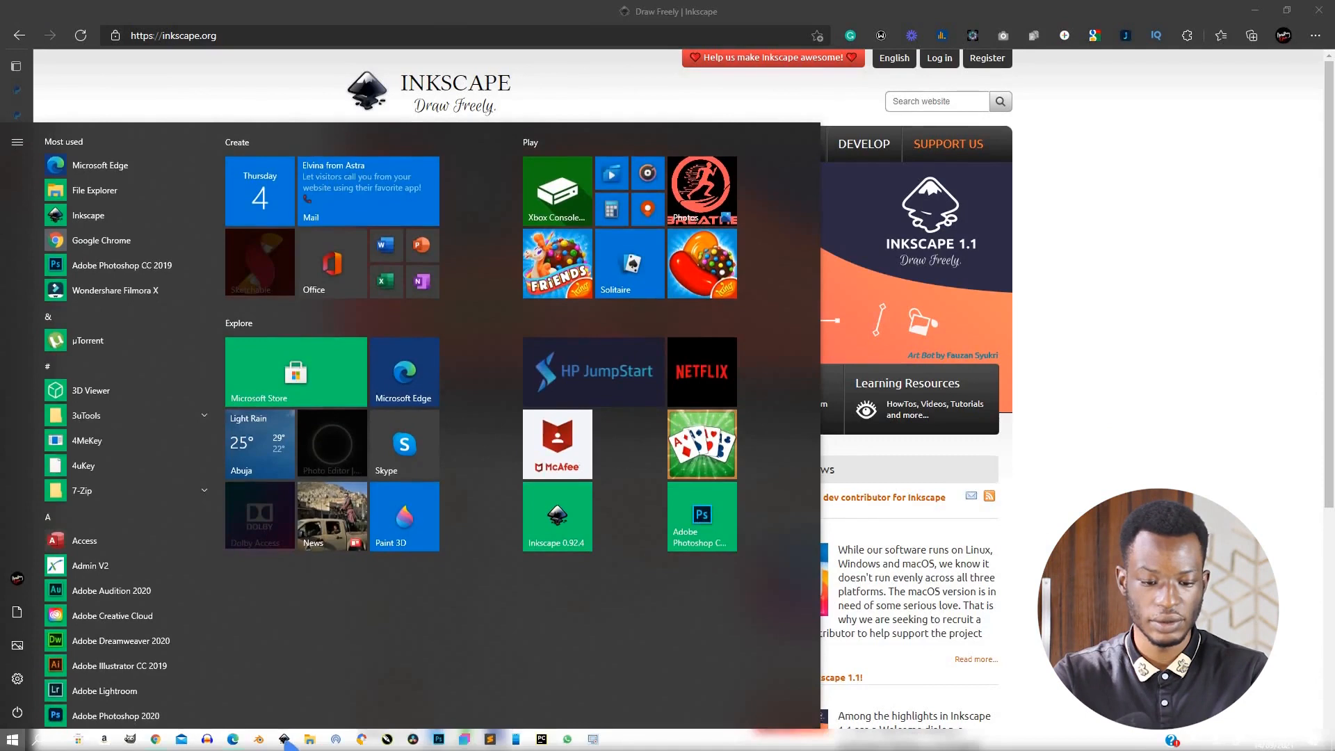
pyautogui.click(285, 740)
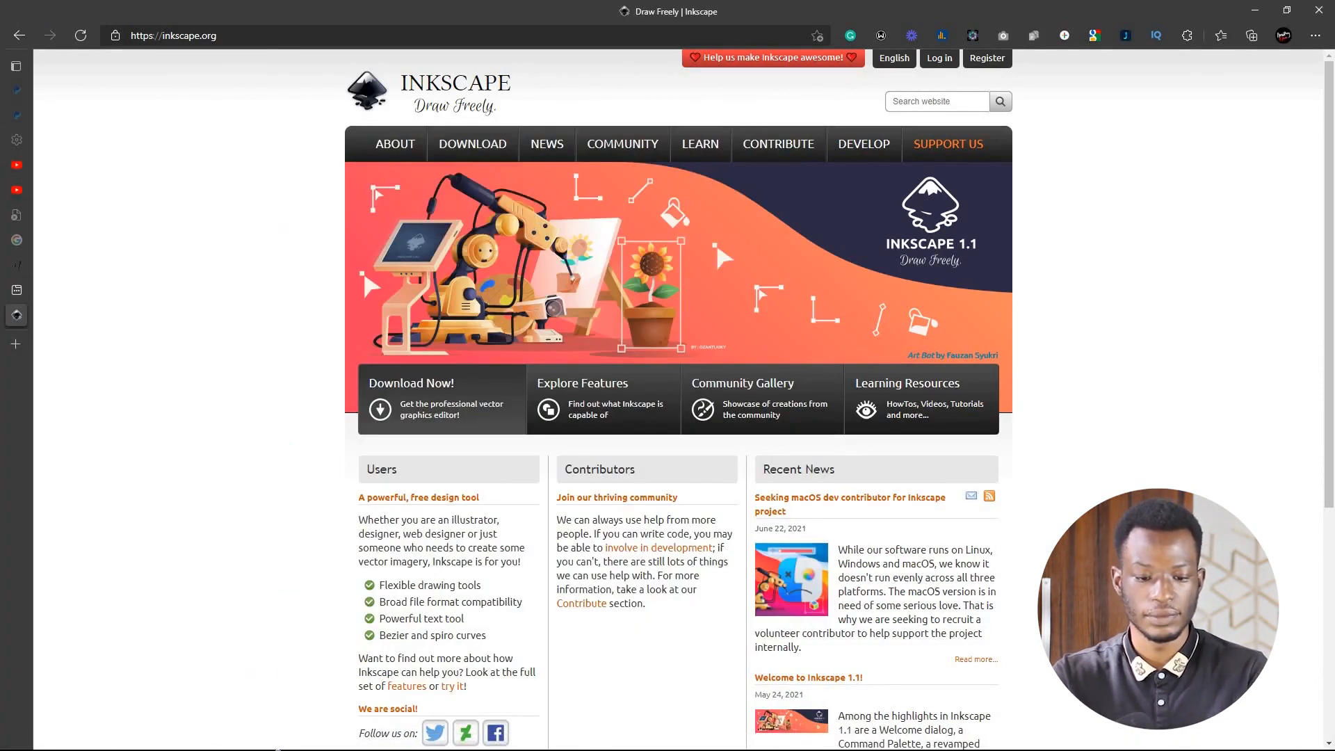
pyautogui.press('super')
pyautogui.moveTo(284, 738)
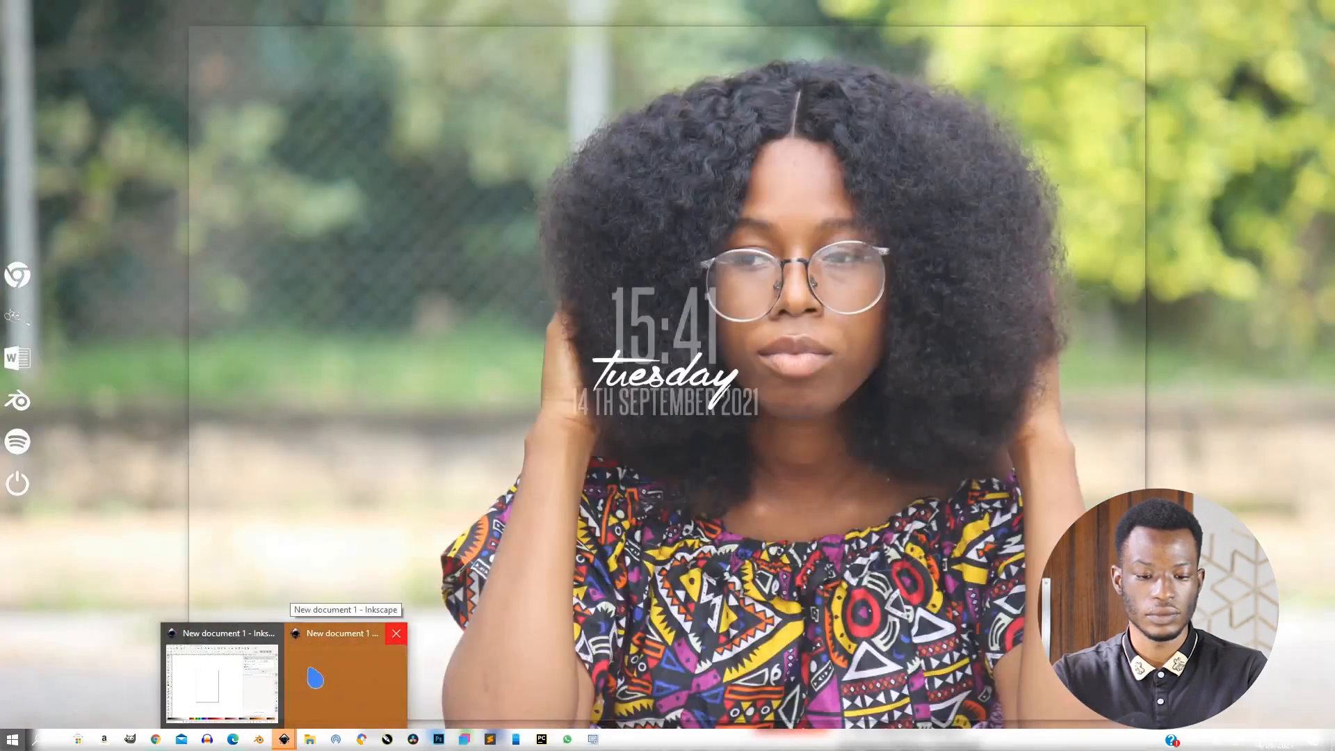
pyautogui.click(307, 681)
pyautogui.click(1097, 36)
pyautogui.scroll(-3, 403, 278)
pyautogui.scroll(4, 403, 278)
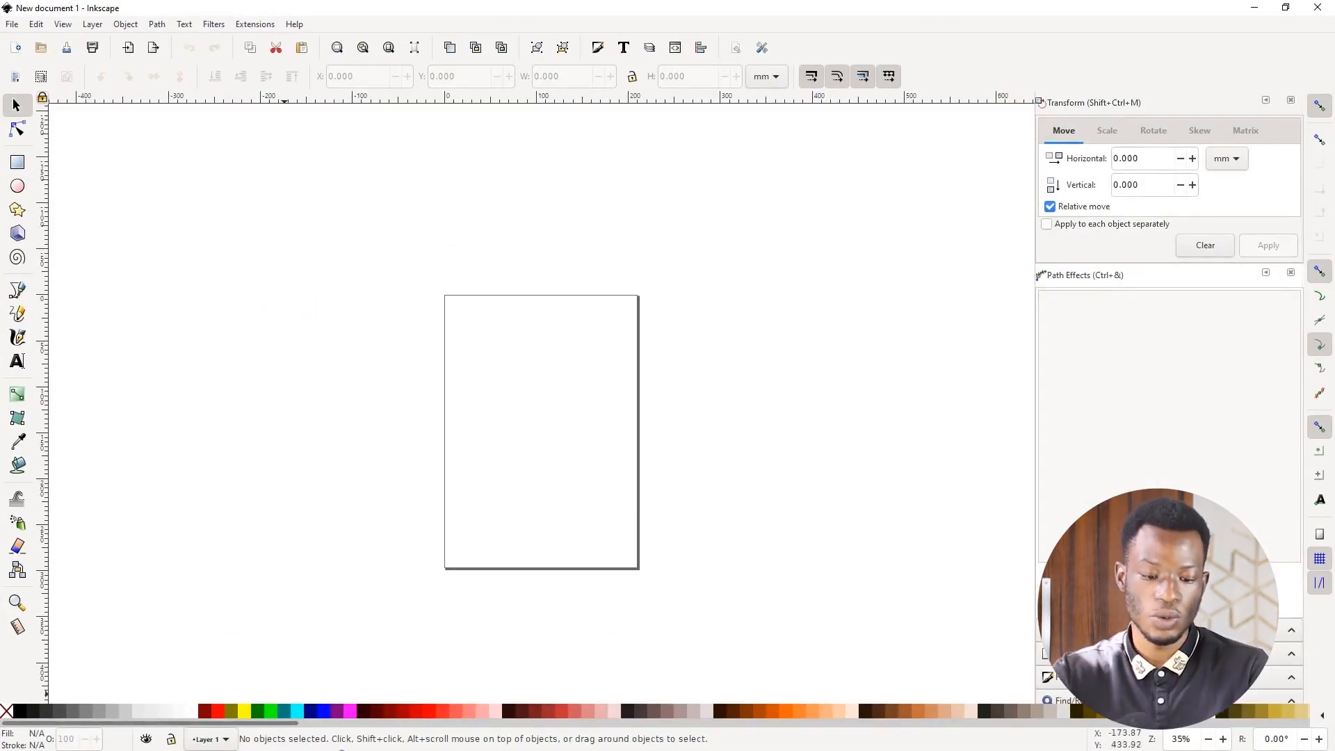
# Step: Switch to the Microsoft Edge browser and open freepik.com in a new tab
pyautogui.press('super')
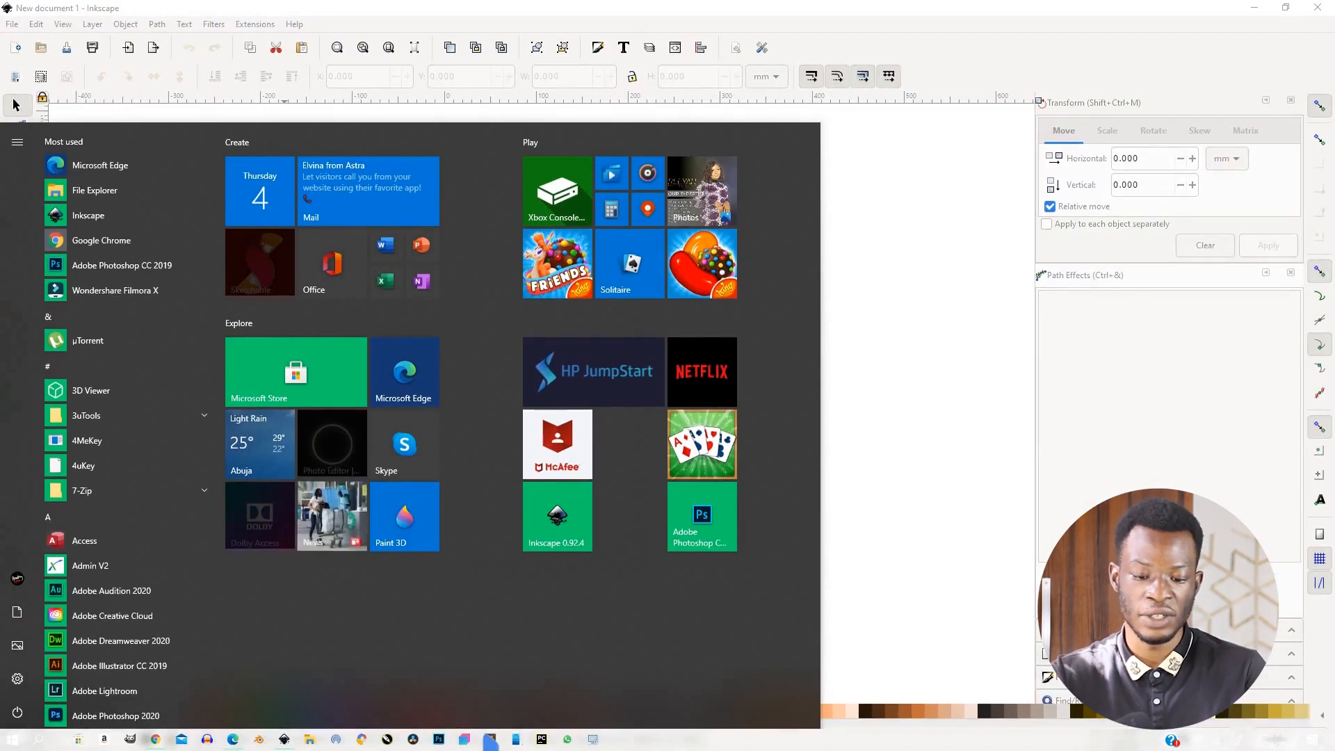
pyautogui.click(233, 739)
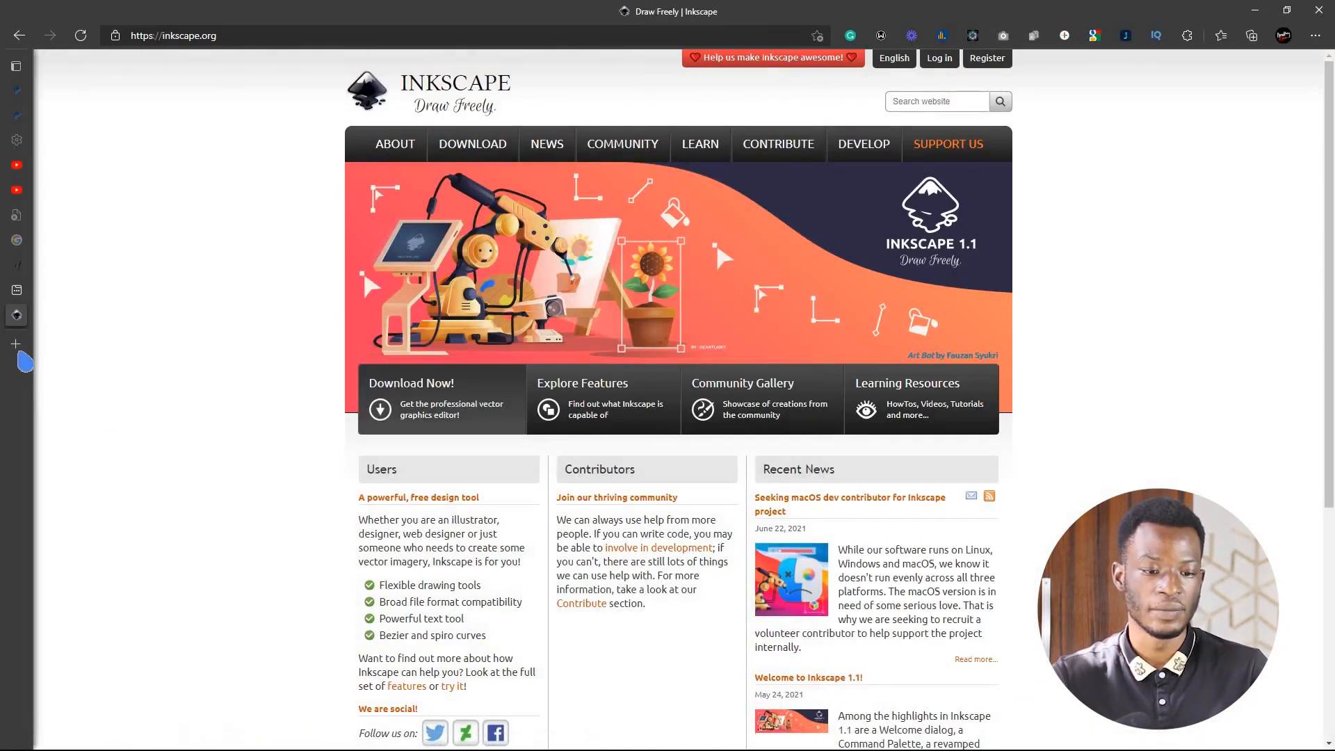
pyautogui.click(16, 343)
pyautogui.write('free')
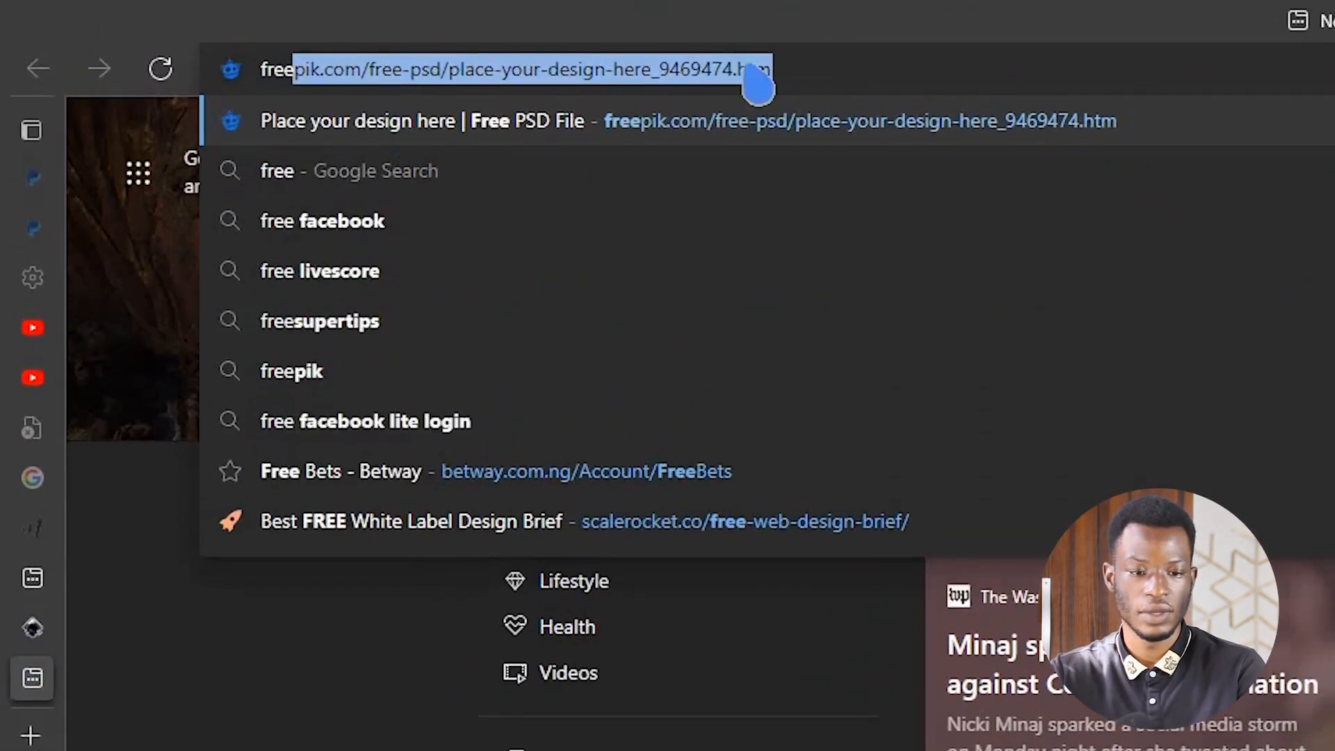
pyautogui.moveTo(826, 66); pyautogui.dragTo(367, 73)
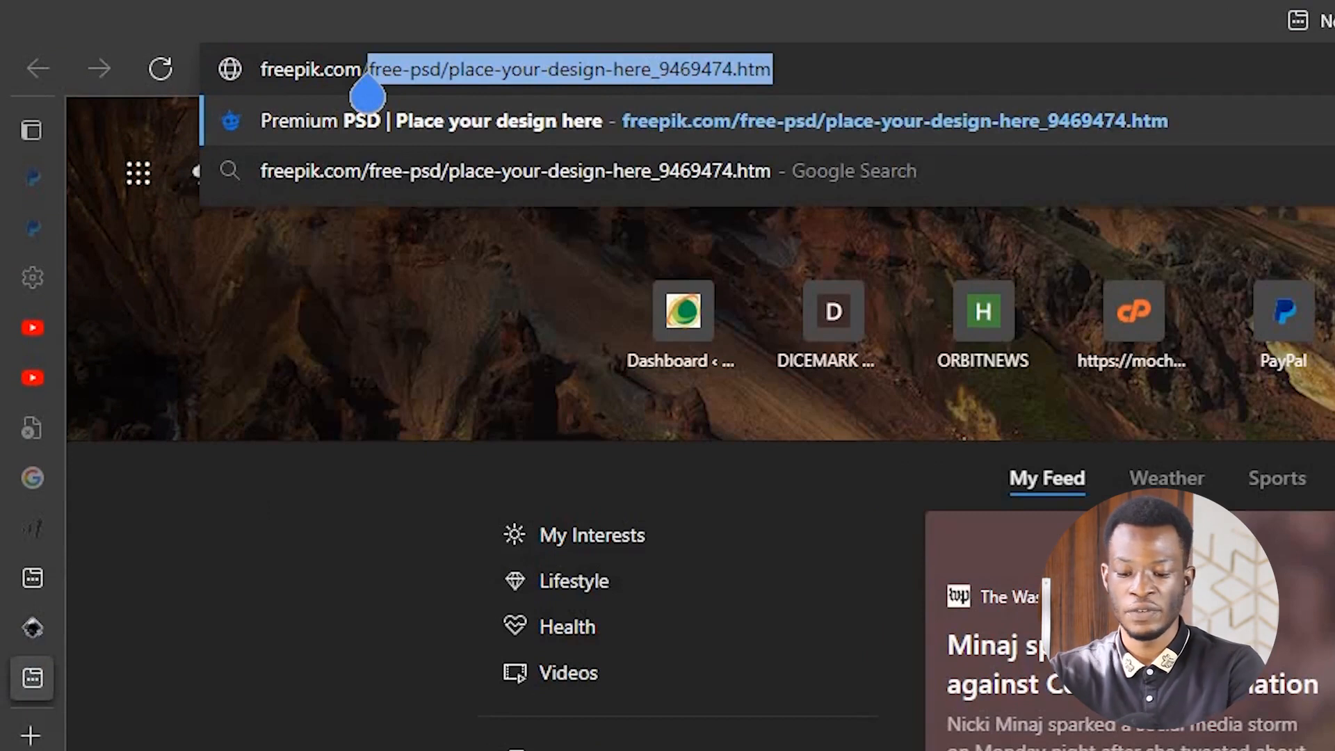
pyautogui.press('BackSpace')
pyautogui.press('BackSpace')
pyautogui.press('Return')
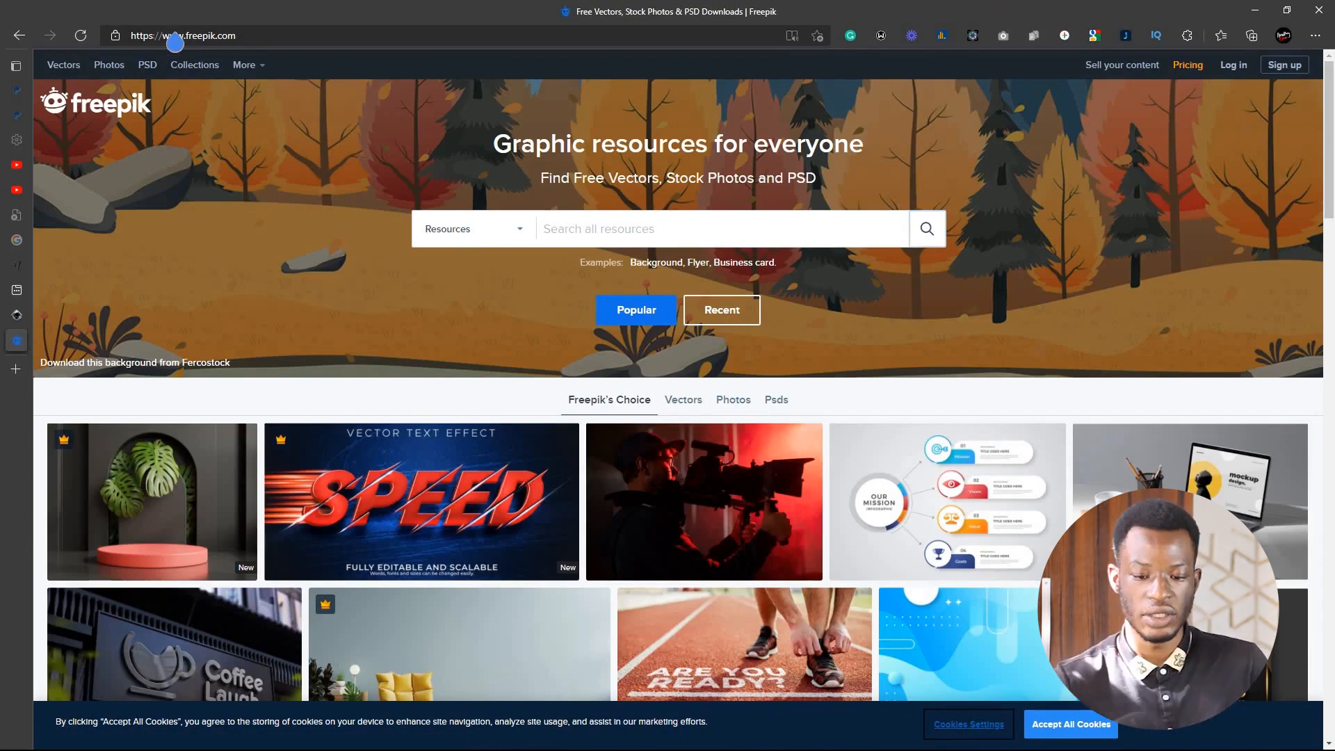
# Step: Search all Freepik resources for "flyer"
pyautogui.scroll(-3, 343, 140)
pyautogui.scroll(3, 452, 188)
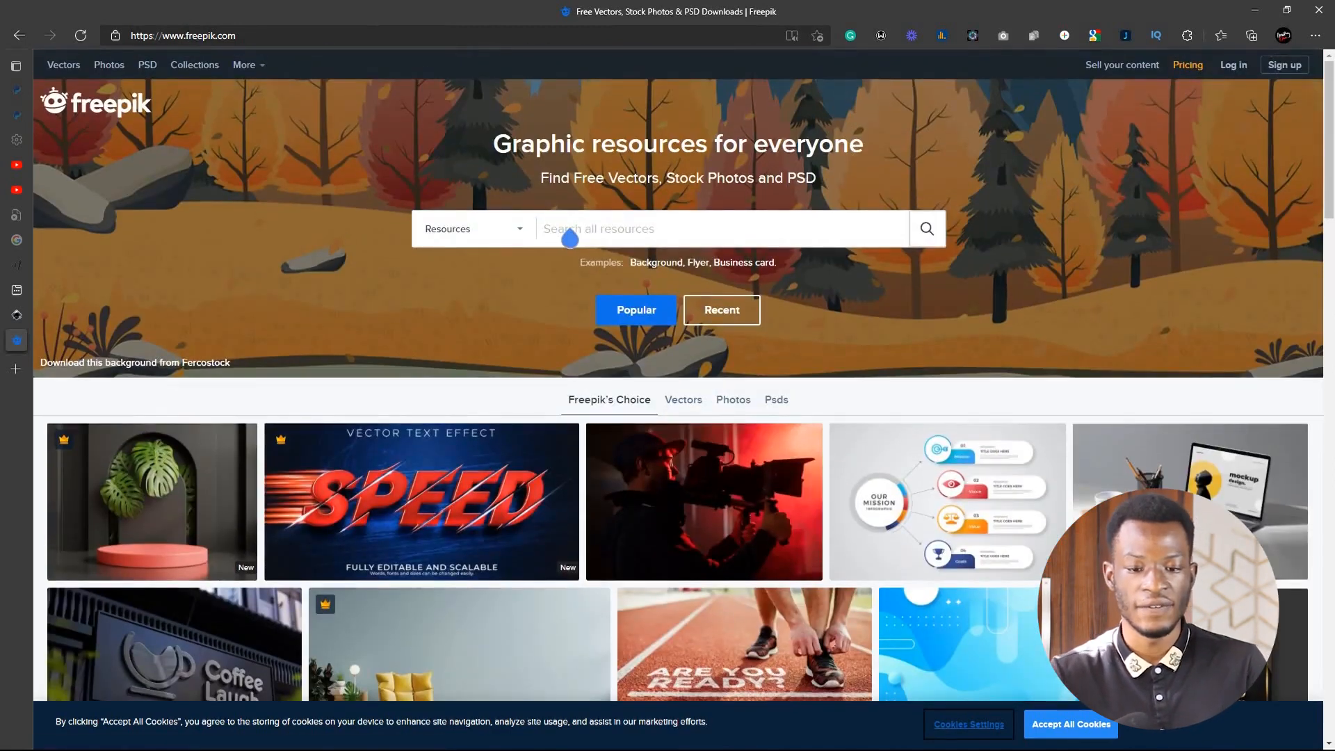
pyautogui.click(570, 238)
pyautogui.write('f')
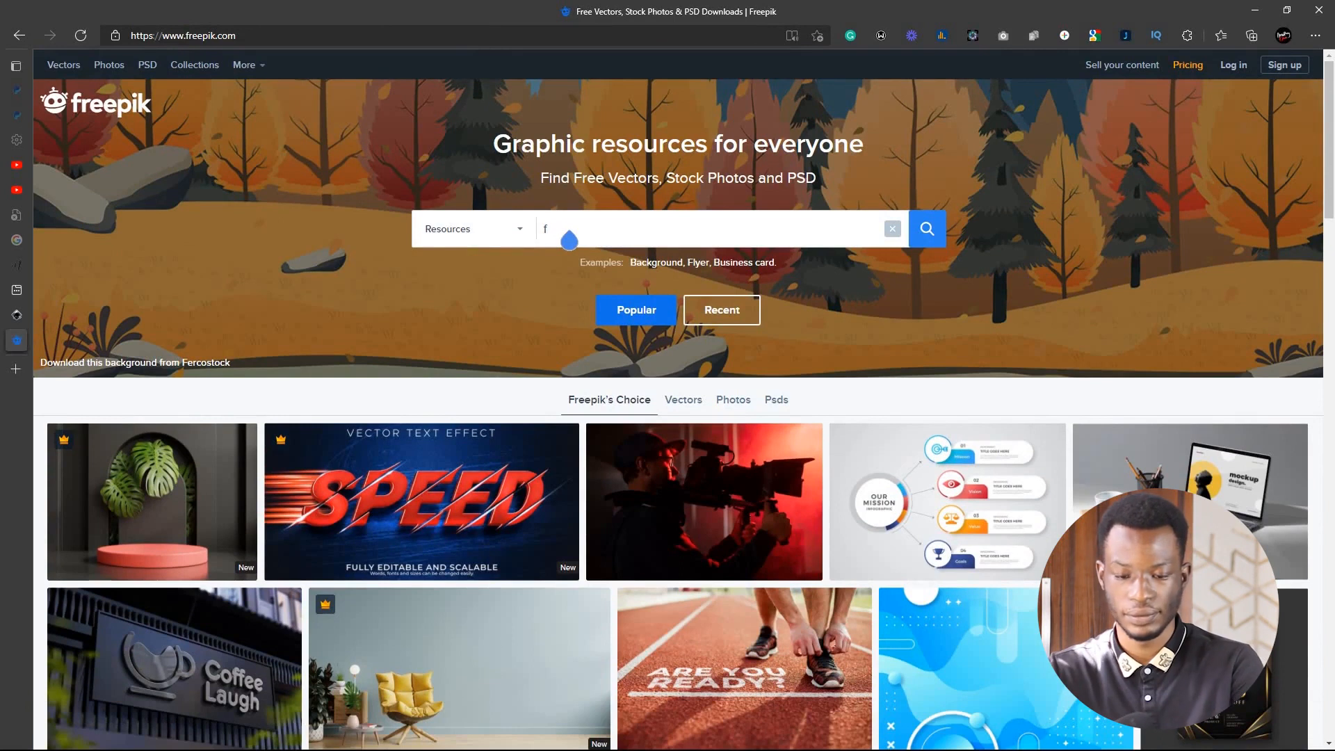
pyautogui.write('ler')
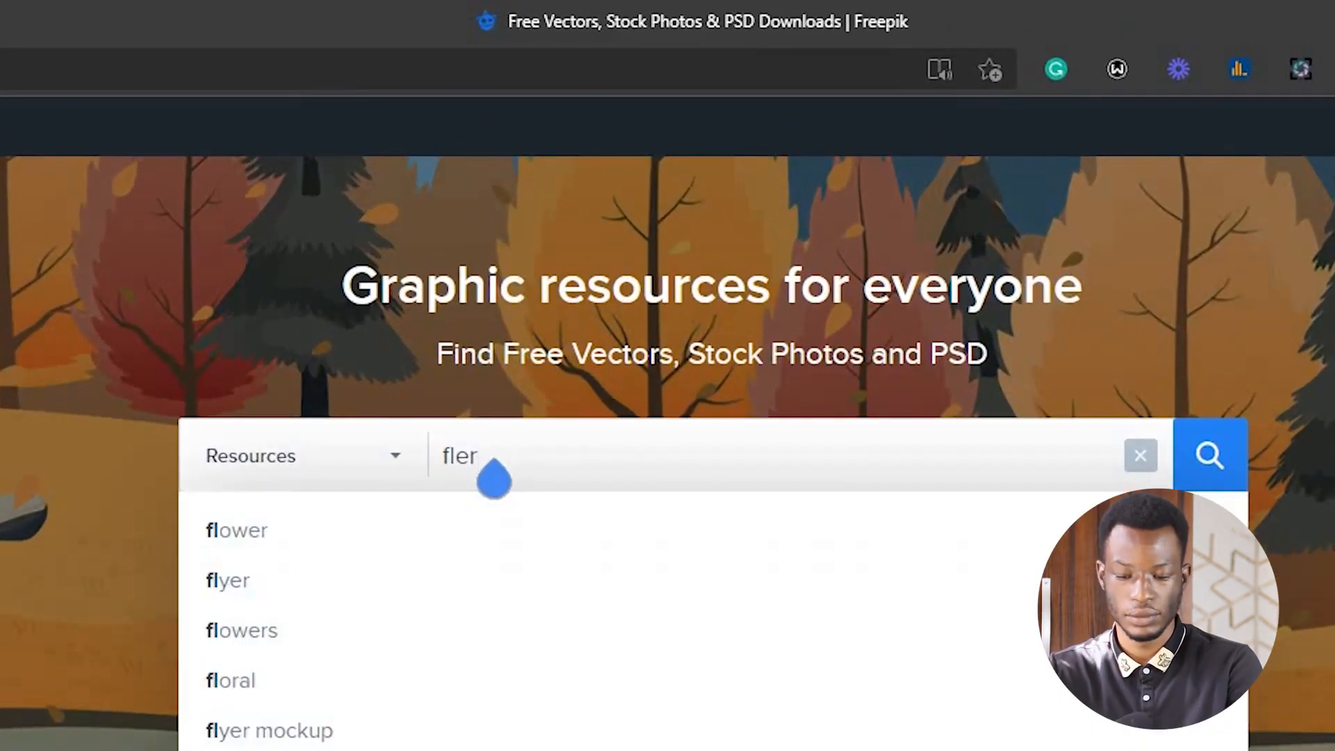
pyautogui.press('BackSpace')
pyautogui.write('ye')
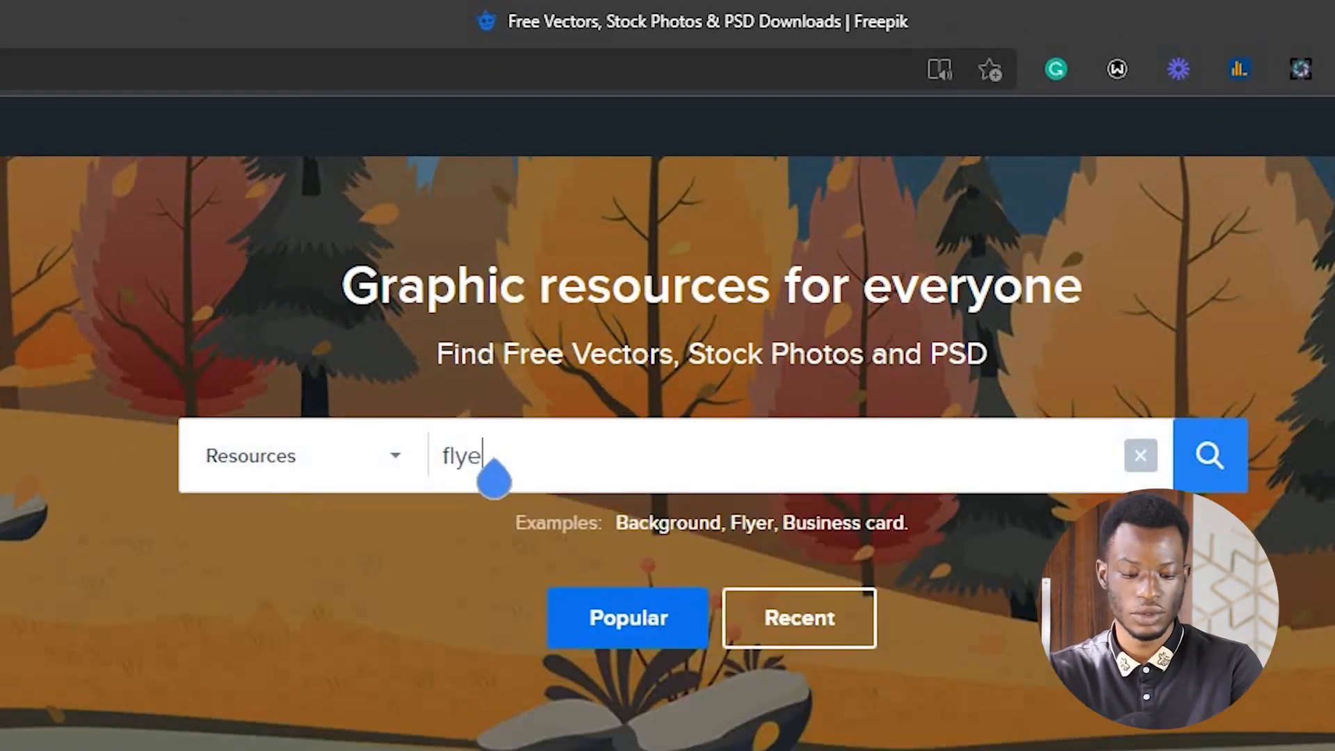
pyautogui.press('Return')
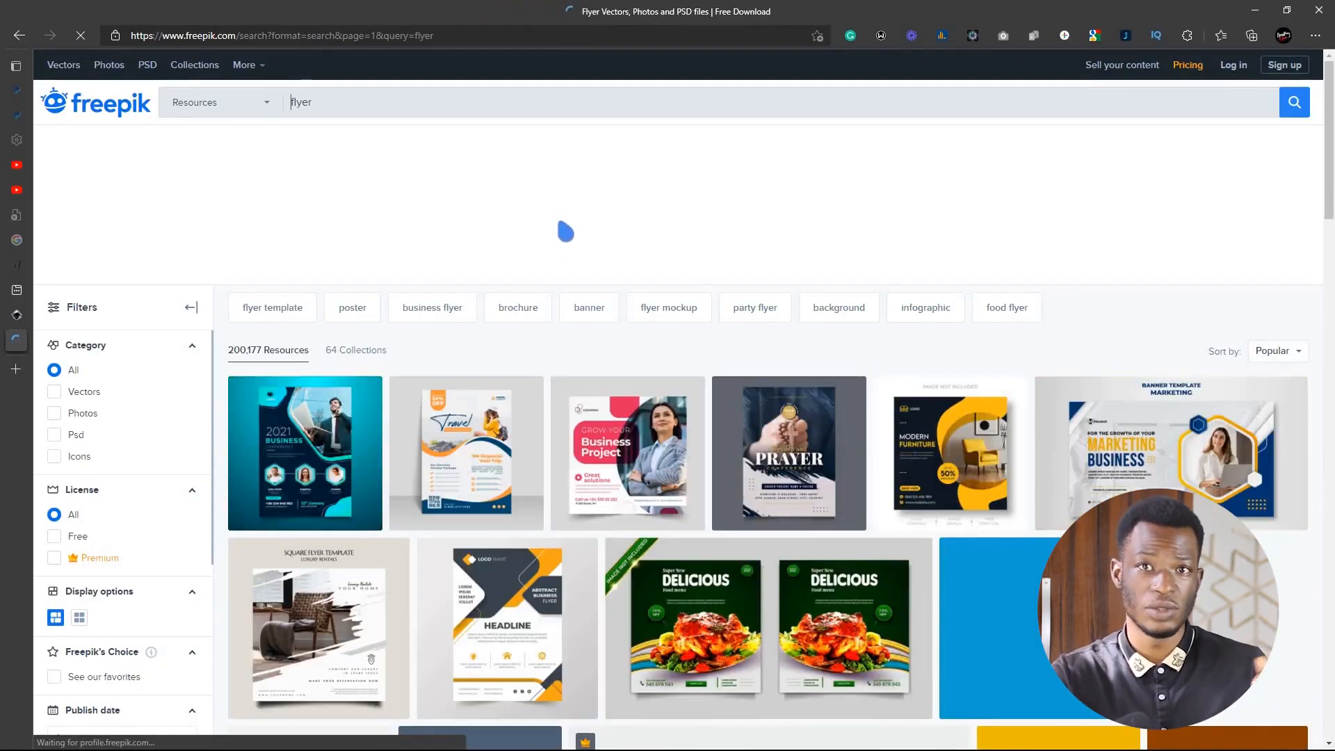
# Step: Look through the first page of flyer results to examine the available designs
pyautogui.scroll(-2, 555, 313)
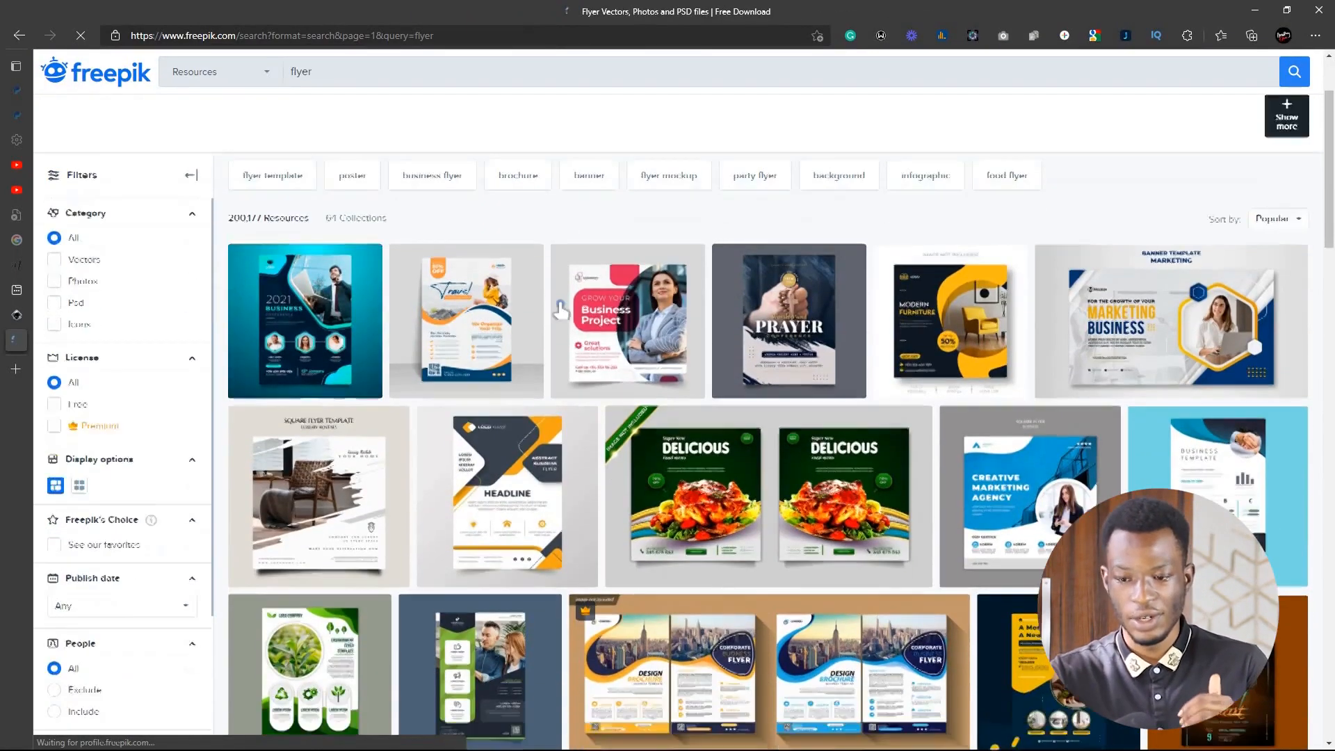
pyautogui.scroll(-3, 555, 327)
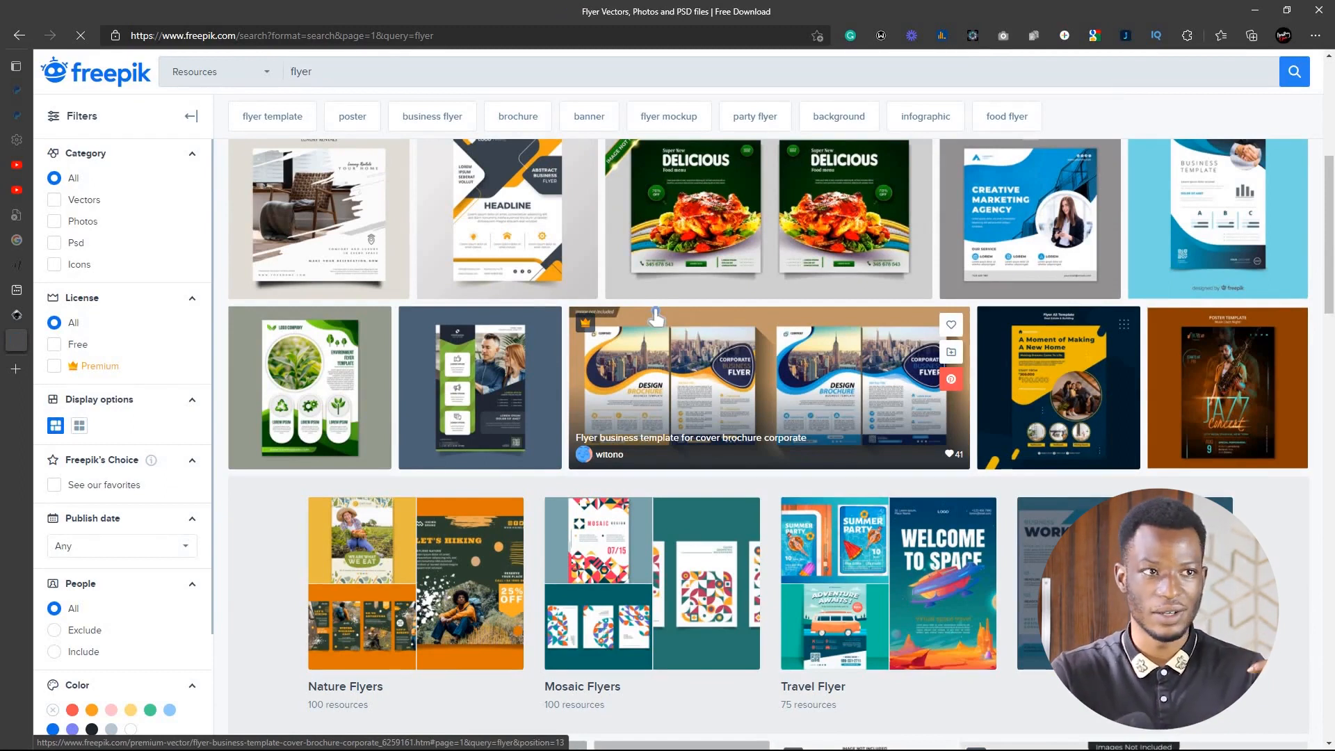
pyautogui.scroll(-5, 654, 326)
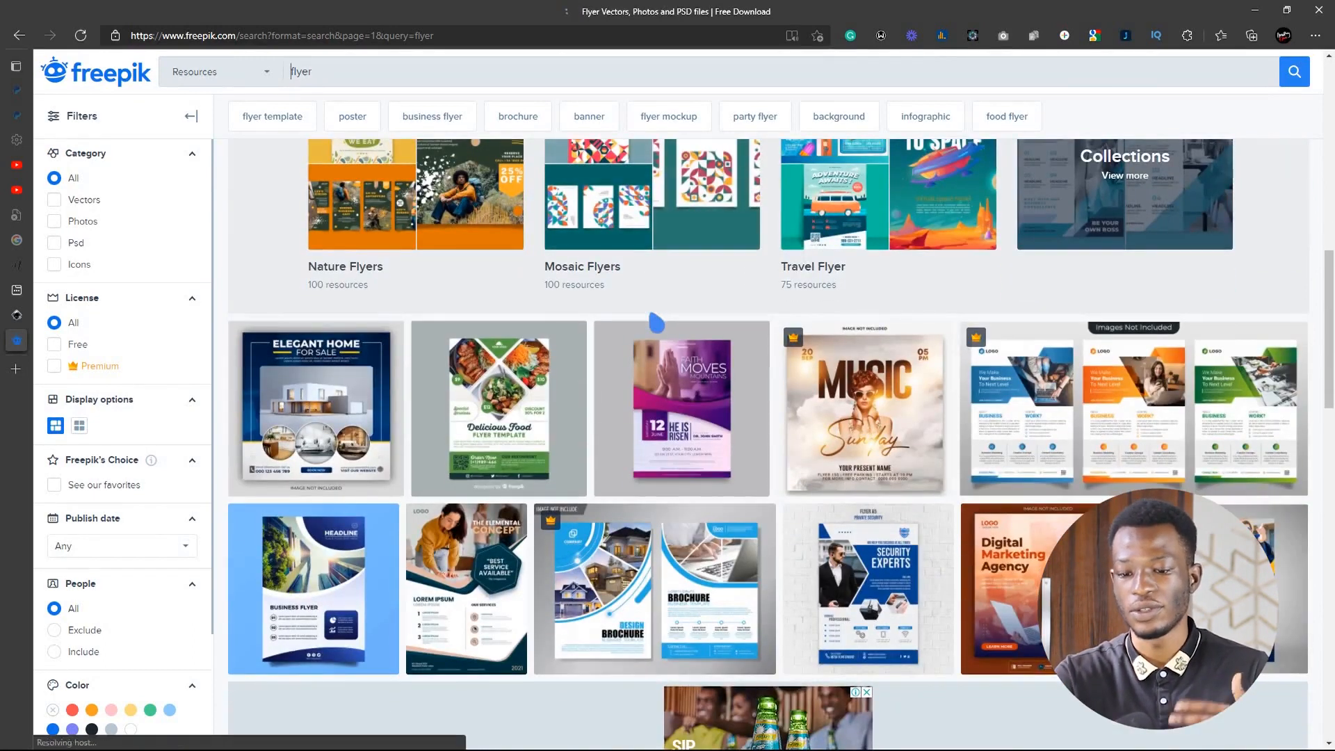
pyautogui.moveTo(632, 340)
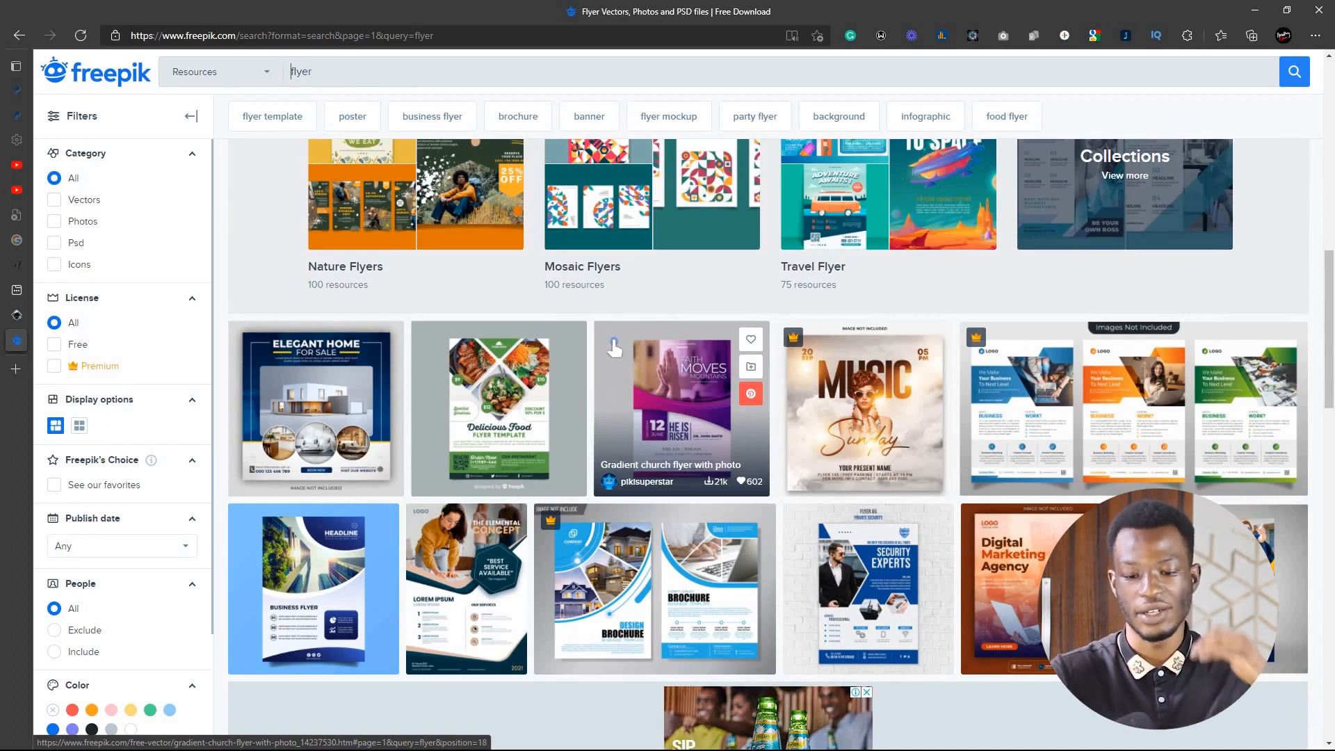
pyautogui.scroll(-7, 612, 353)
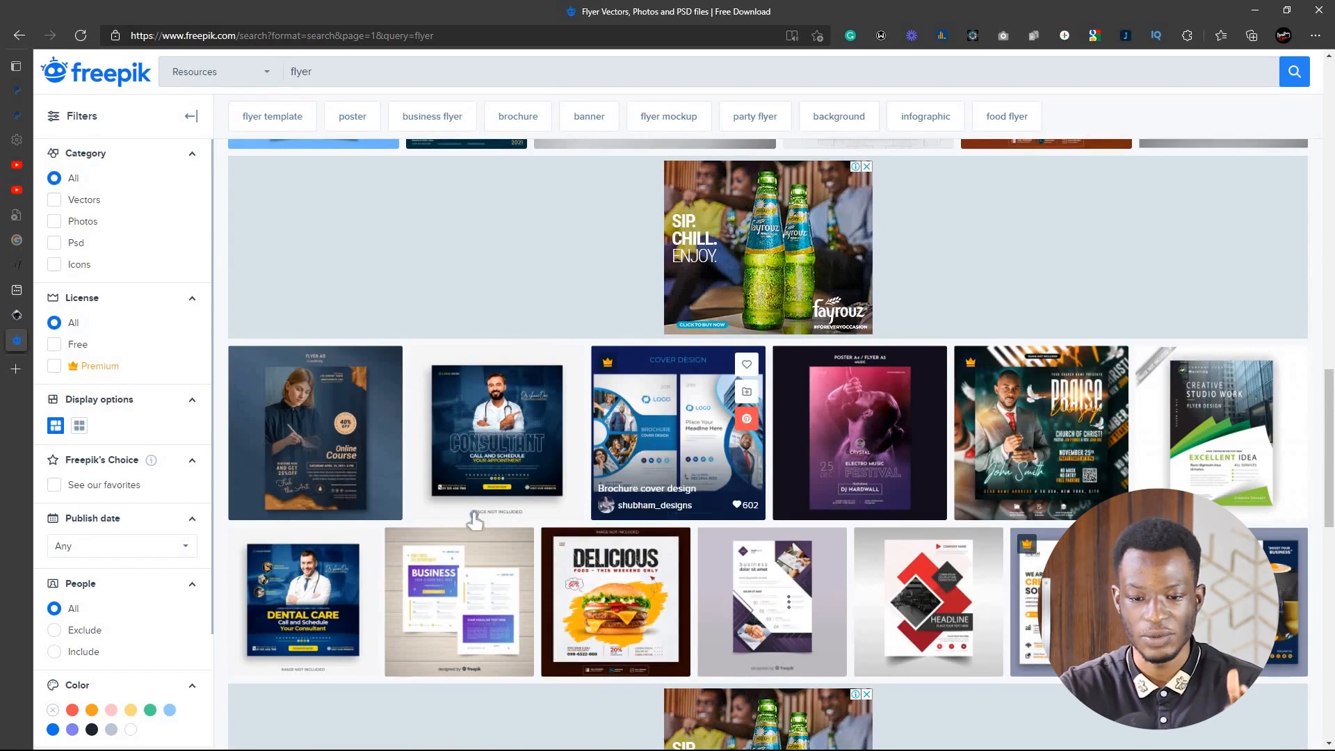
pyautogui.scroll(-3, 616, 438)
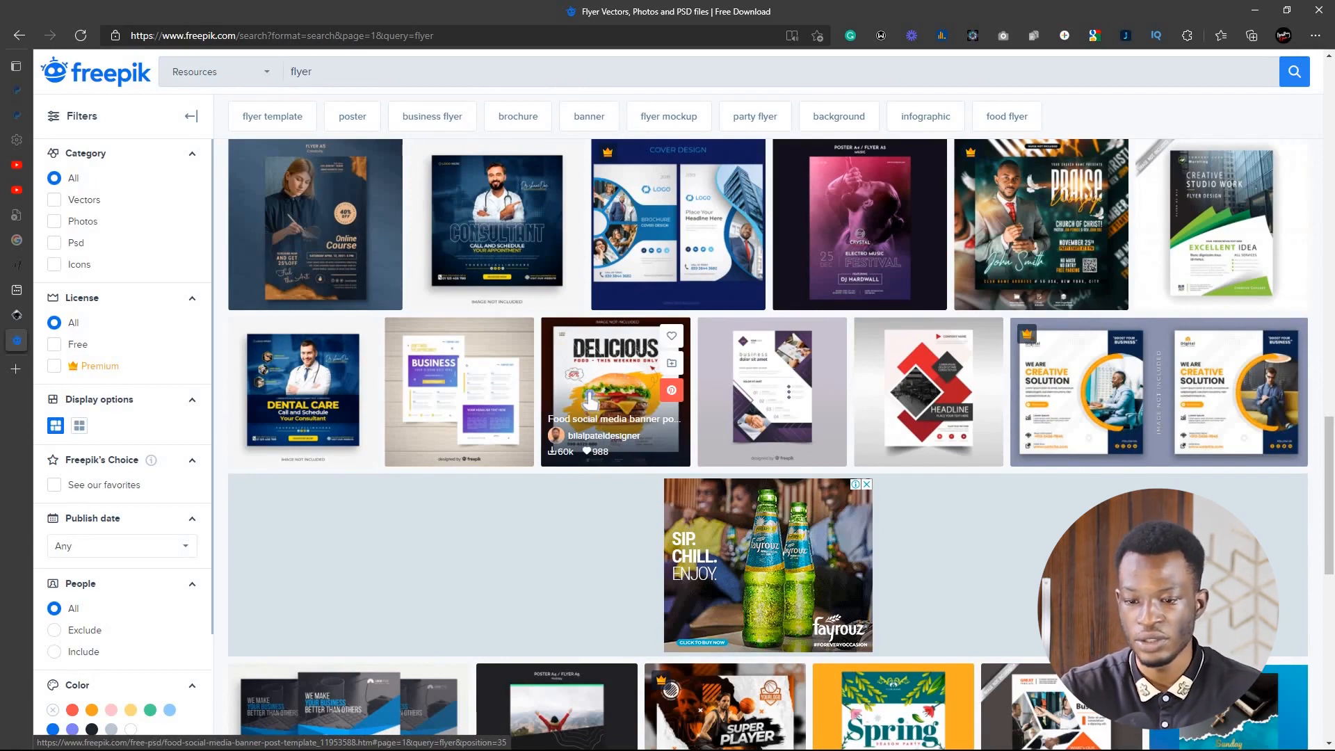
pyautogui.scroll(-10, 756, 388)
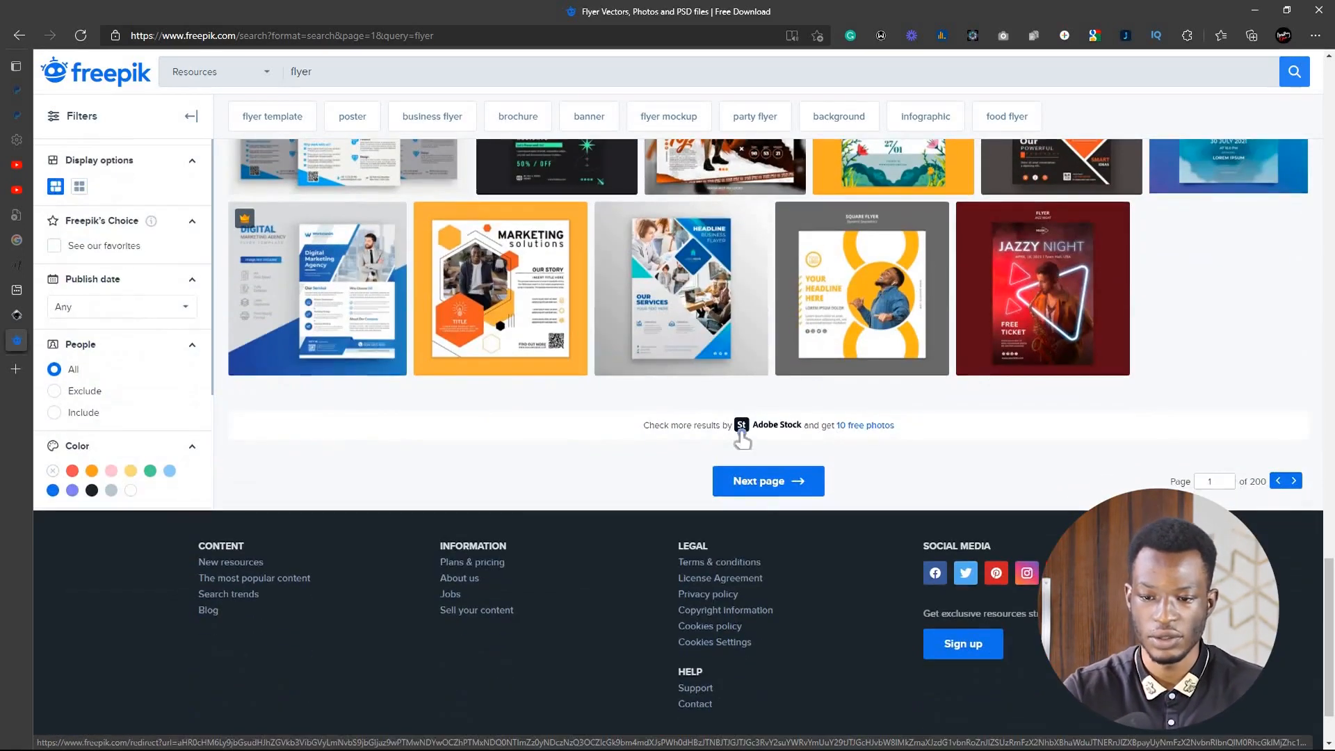
# Step: Filter the flyer results by the Premium license and look through the designs
pyautogui.scroll(10, 744, 445)
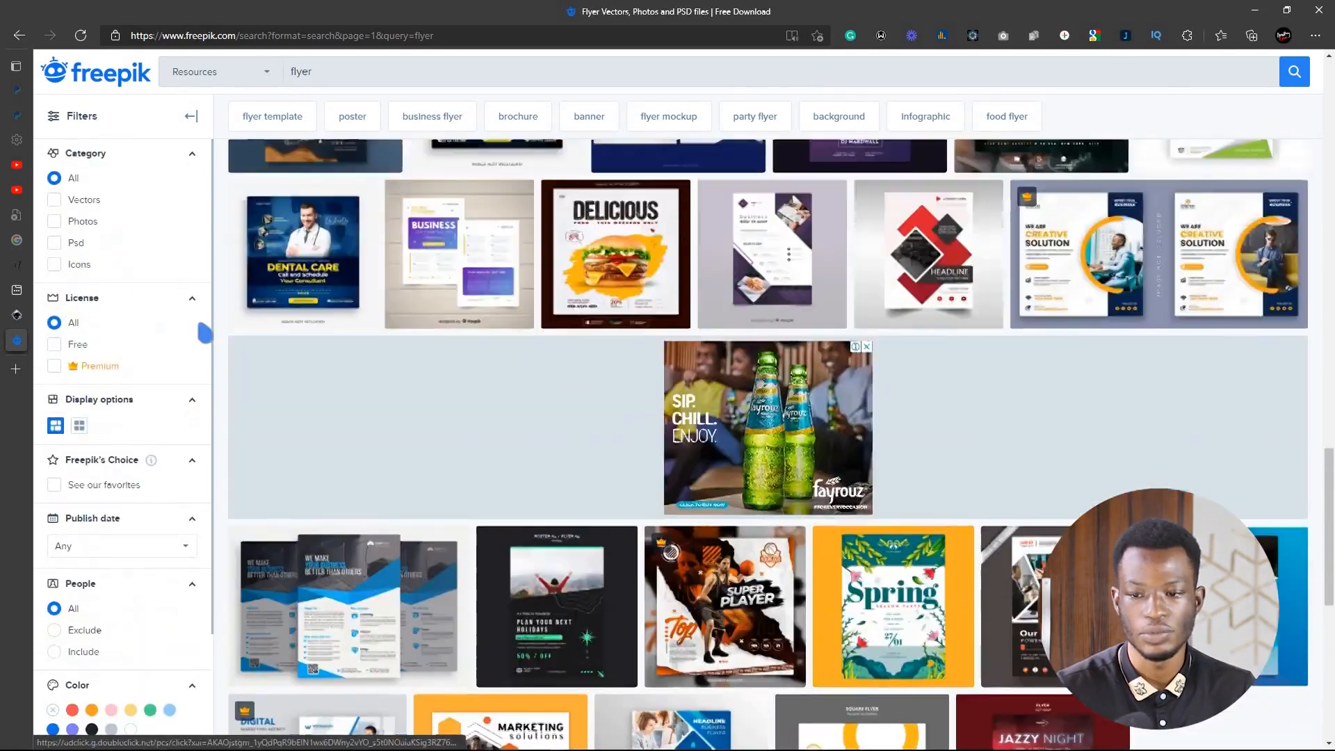
pyautogui.scroll(2, 123, 304)
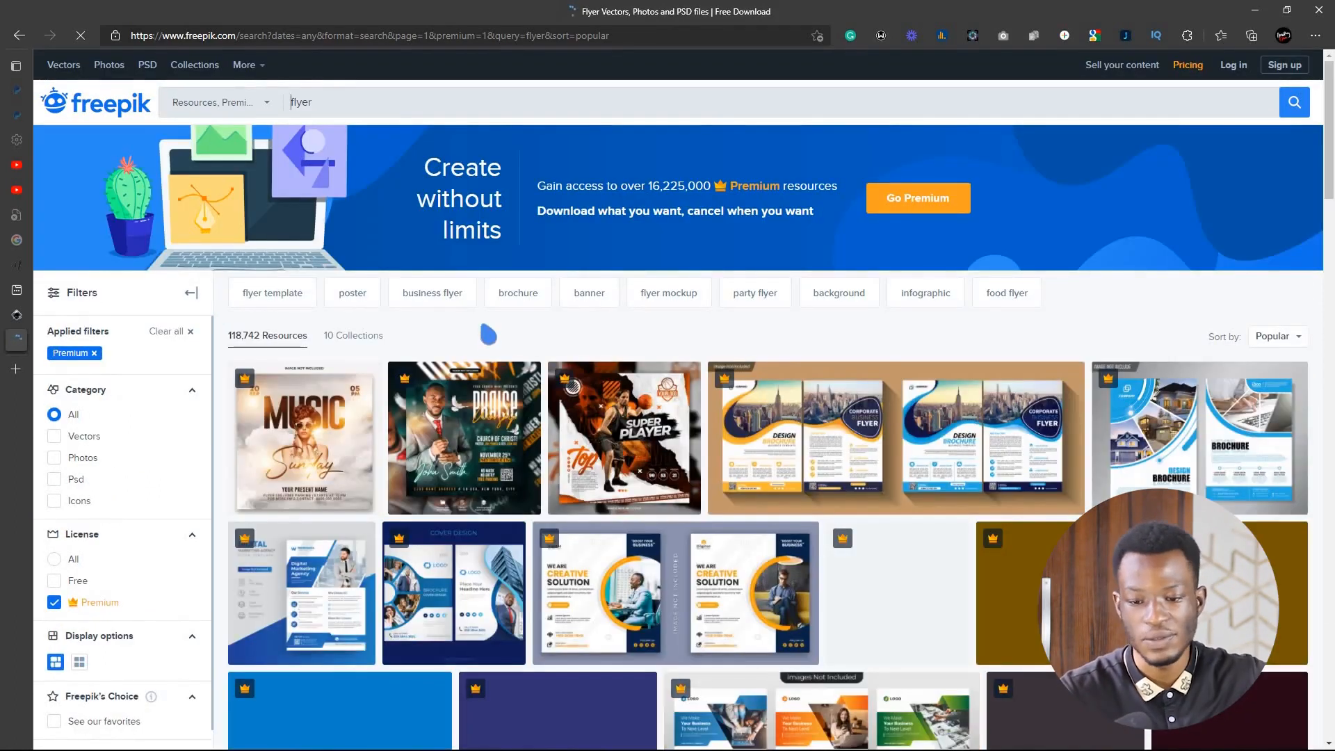
pyautogui.scroll(-3, 477, 337)
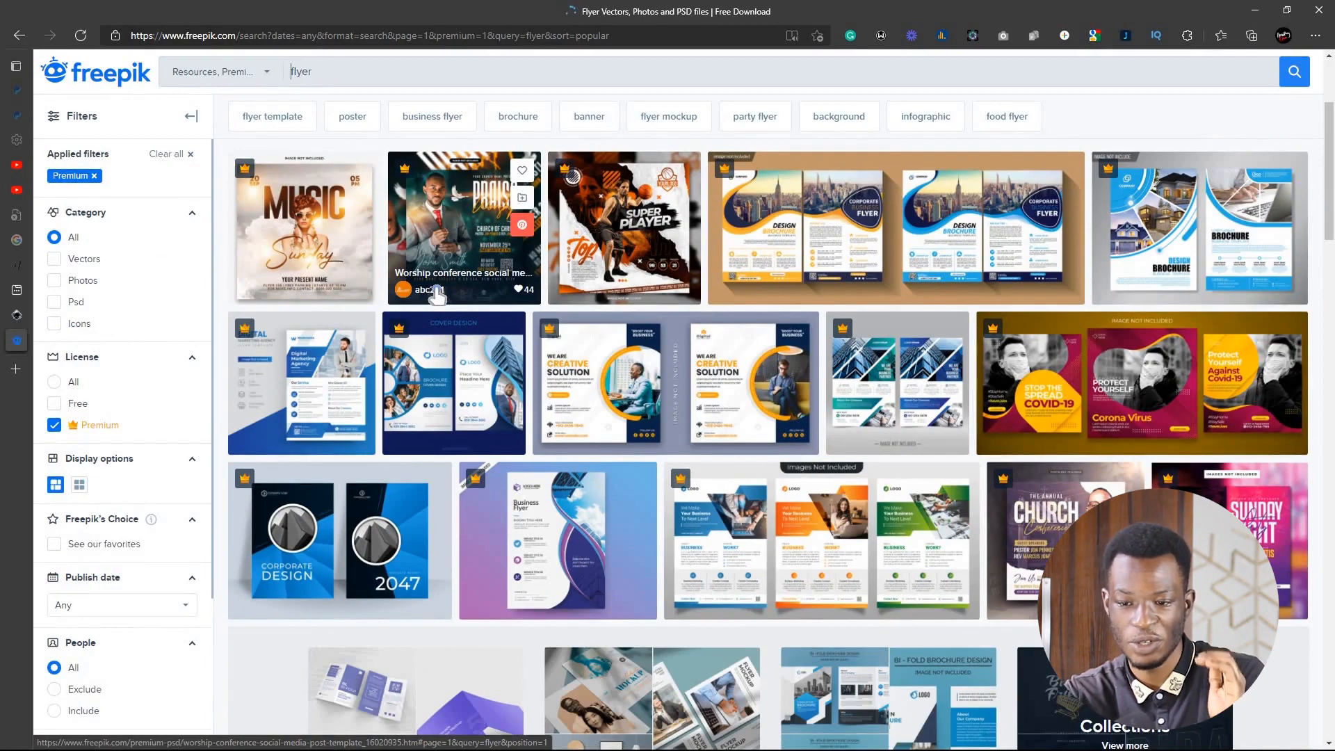
pyautogui.scroll(-3, 436, 295)
pyautogui.scroll(-3, 437, 298)
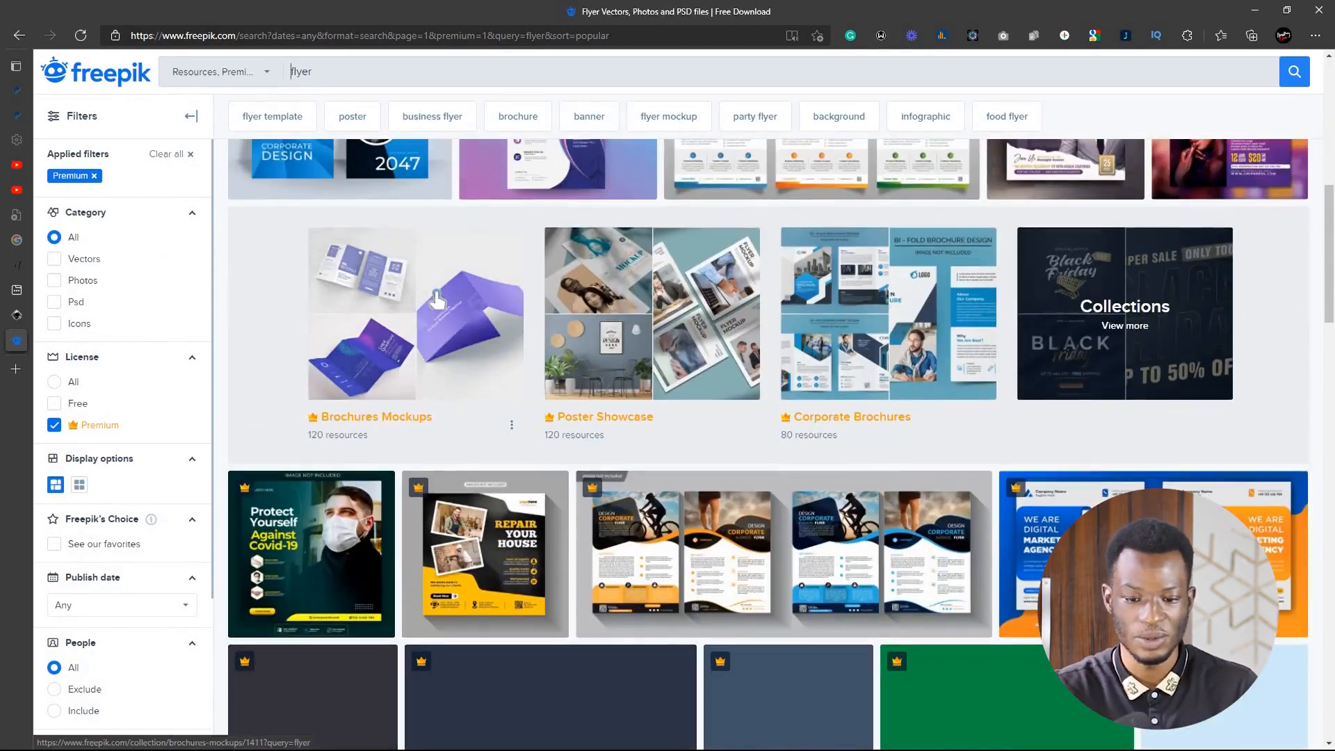
pyautogui.scroll(-9, 437, 299)
pyautogui.scroll(4, 437, 299)
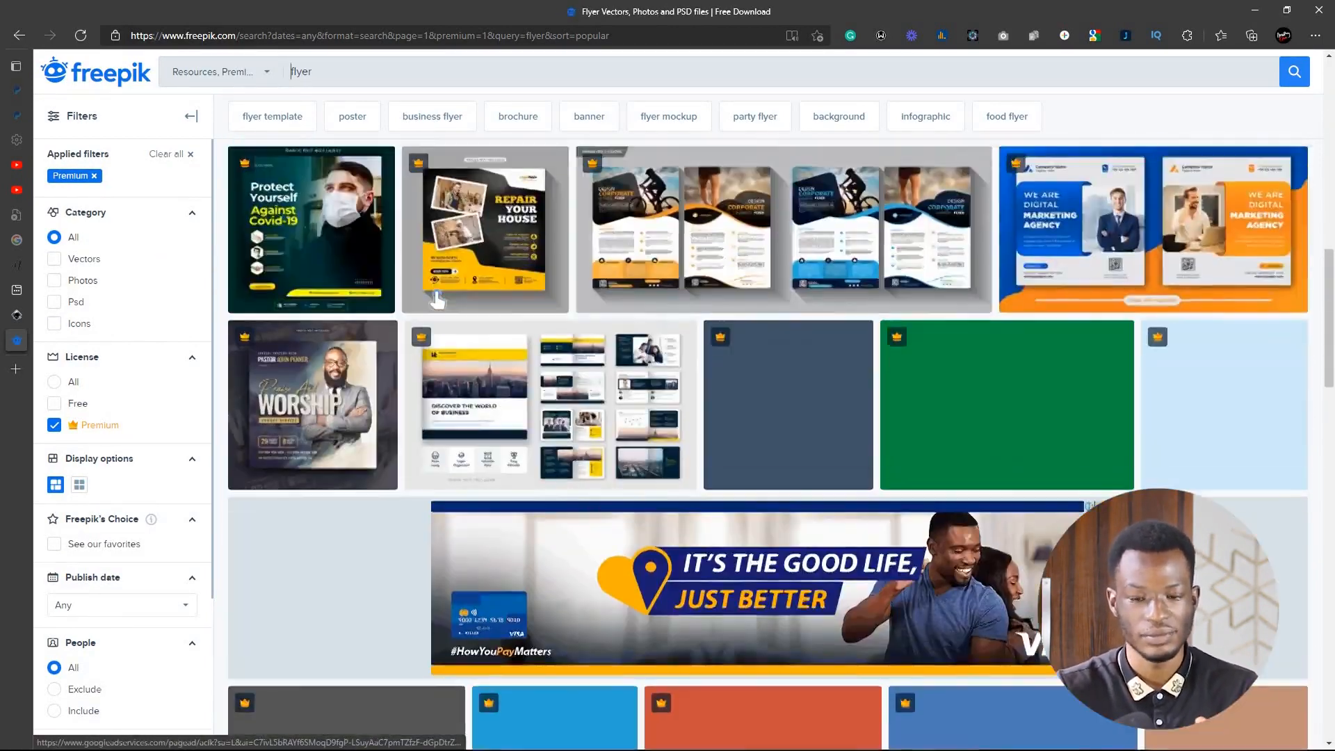
pyautogui.scroll(4, 437, 299)
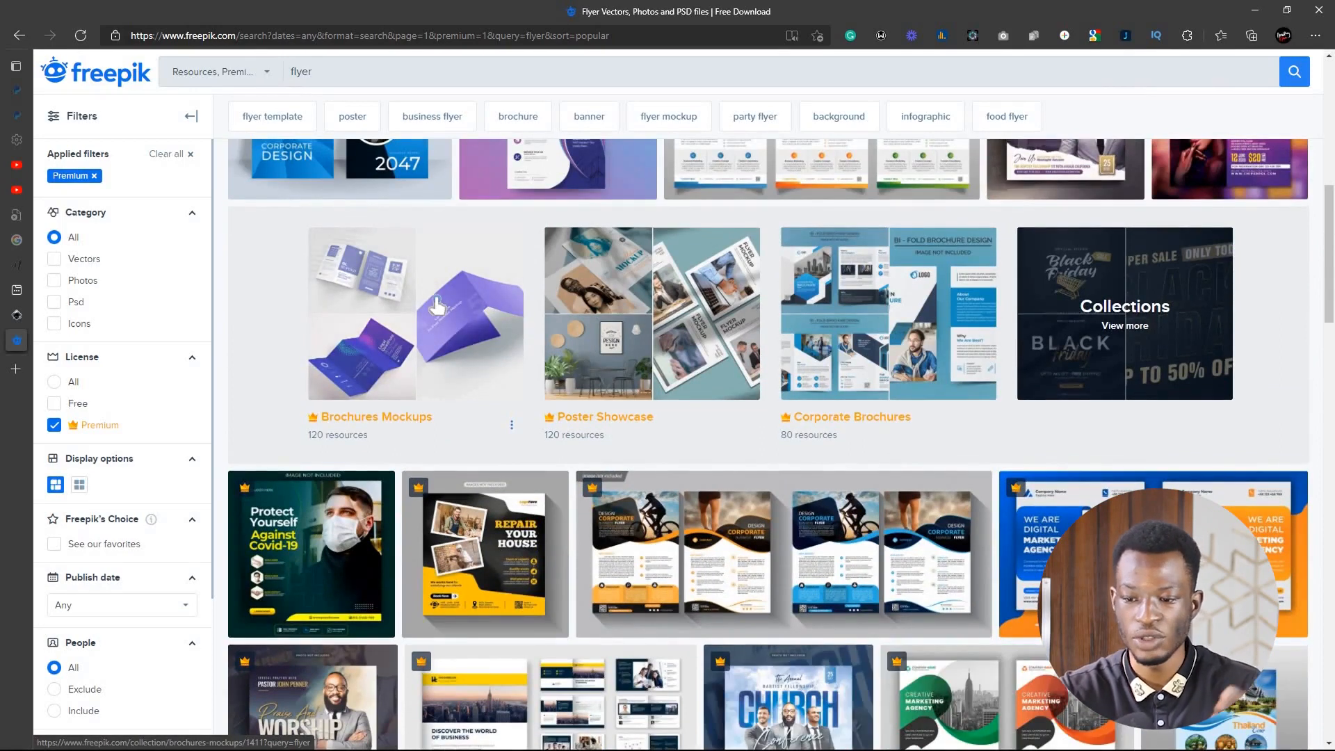
pyautogui.scroll(3, 437, 306)
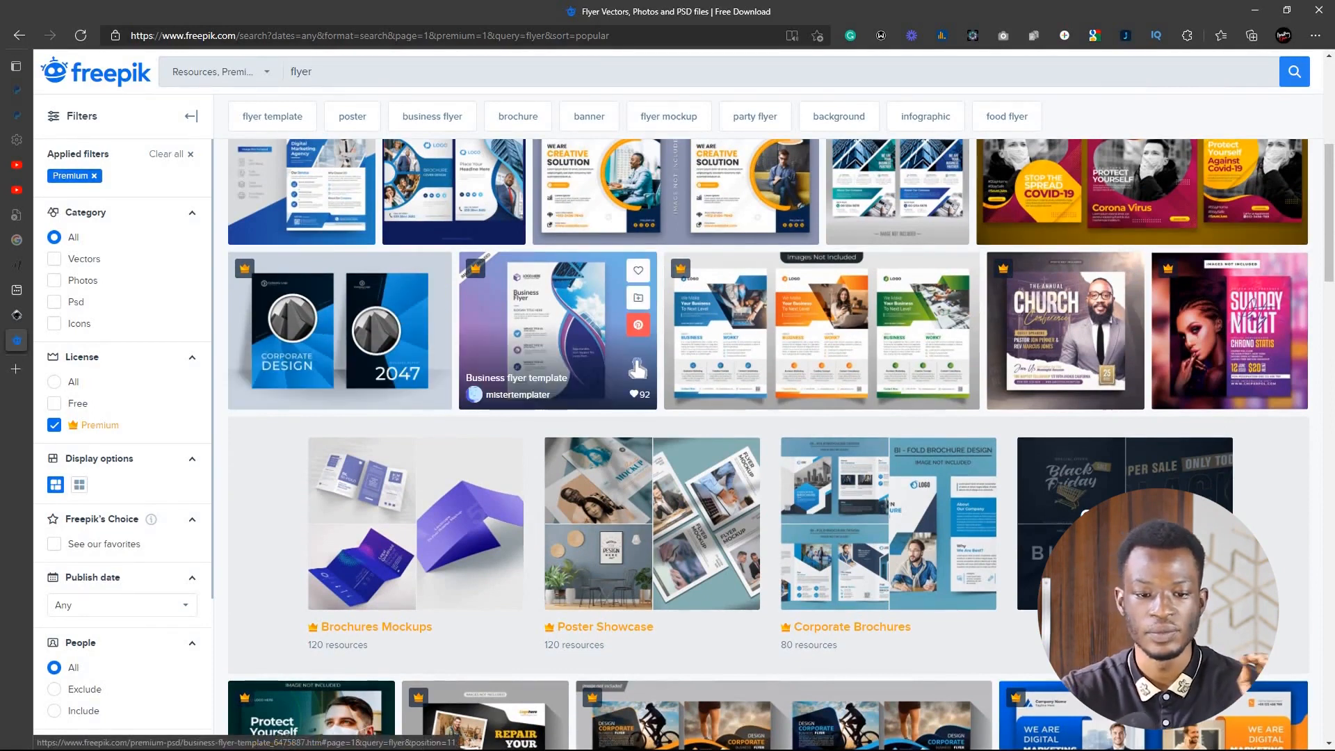
# Step: Open the details of the premium corporate book cover design template by syahstudio
pyautogui.rightClick(362, 325)
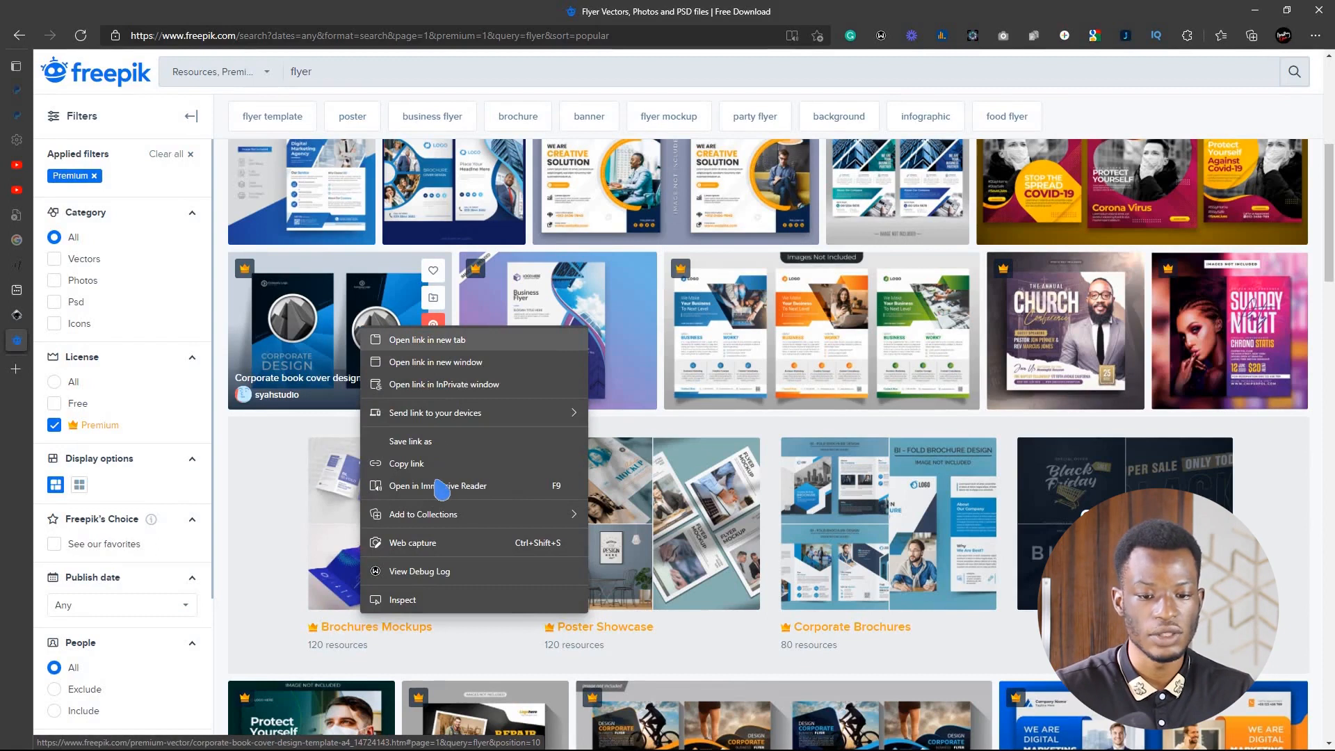
pyautogui.moveTo(437, 523)
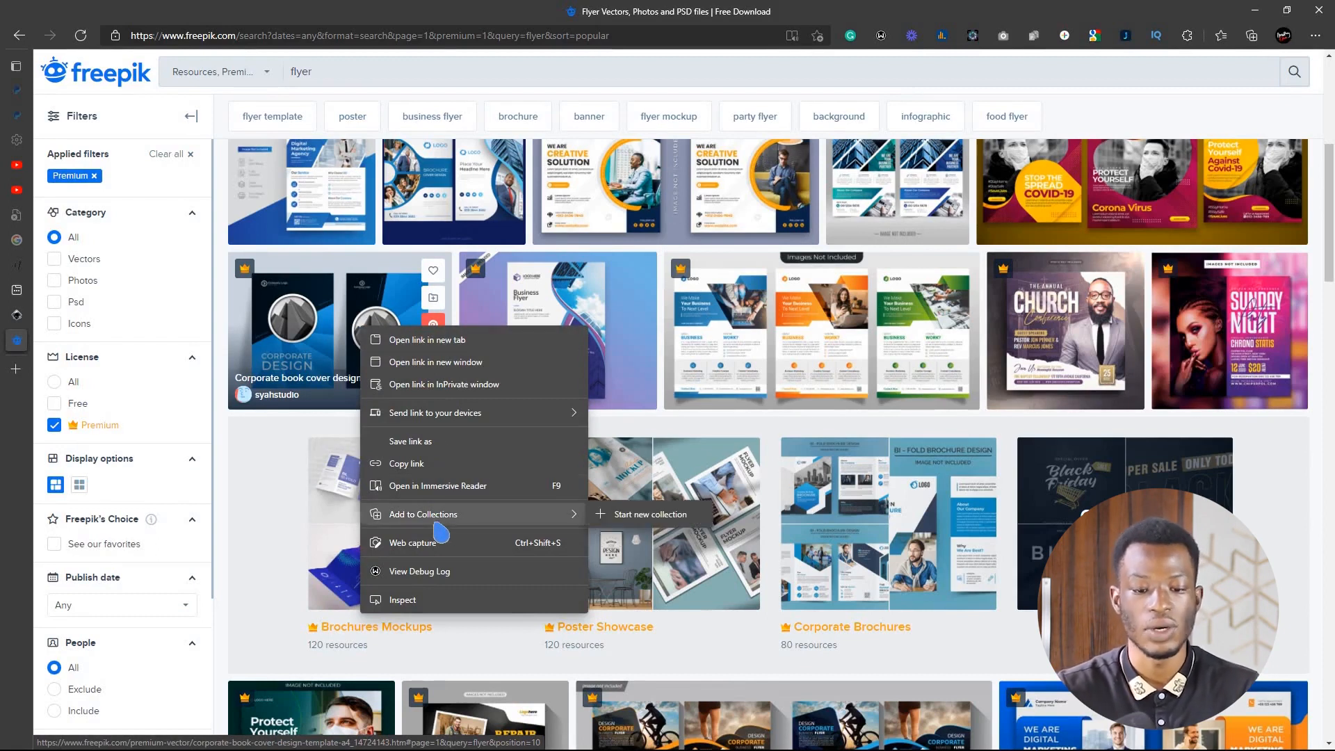
pyautogui.click(303, 343)
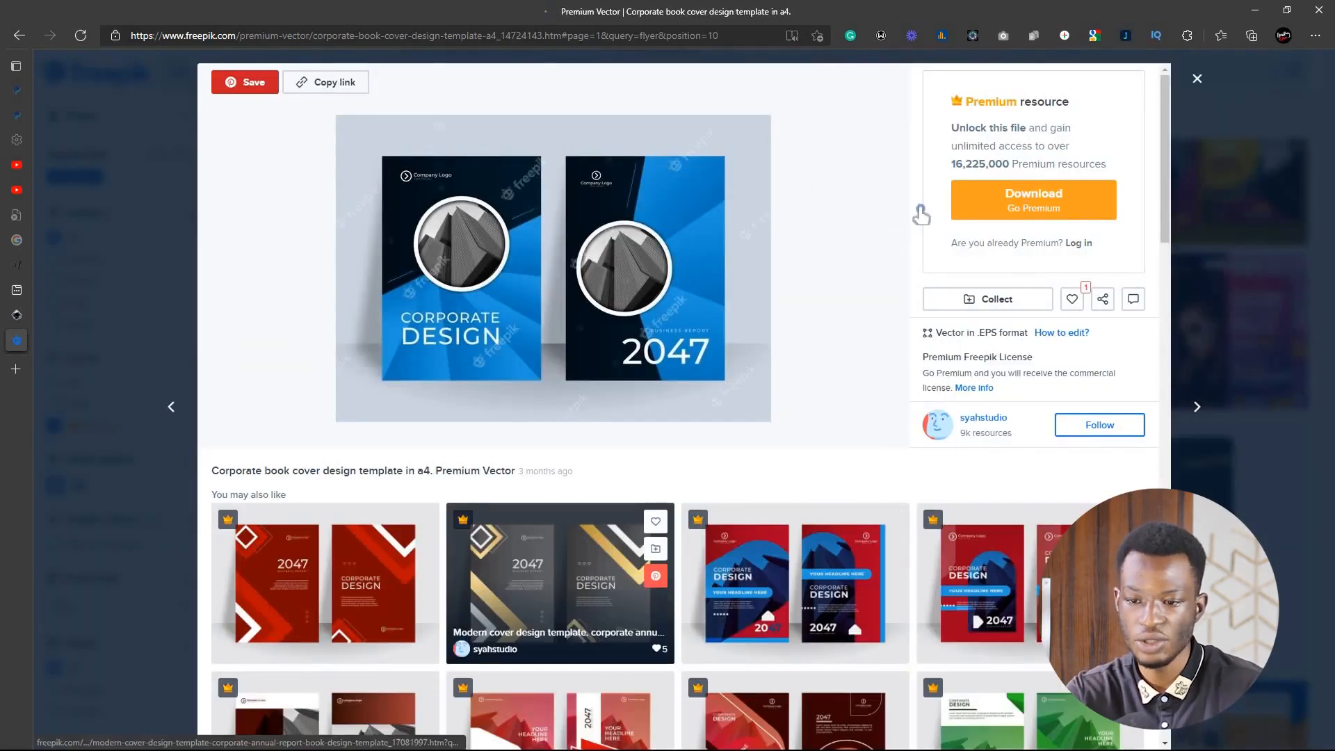
pyautogui.rightClick(641, 234)
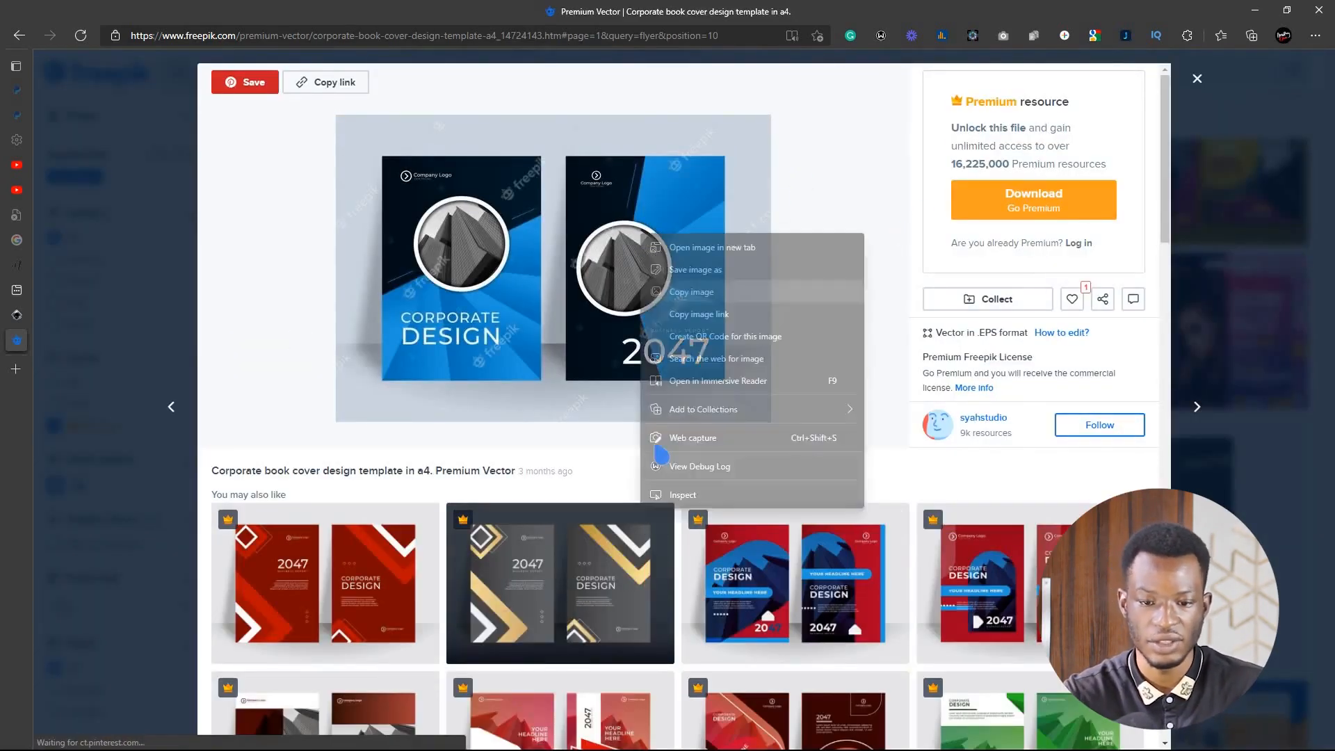
pyautogui.click(693, 272)
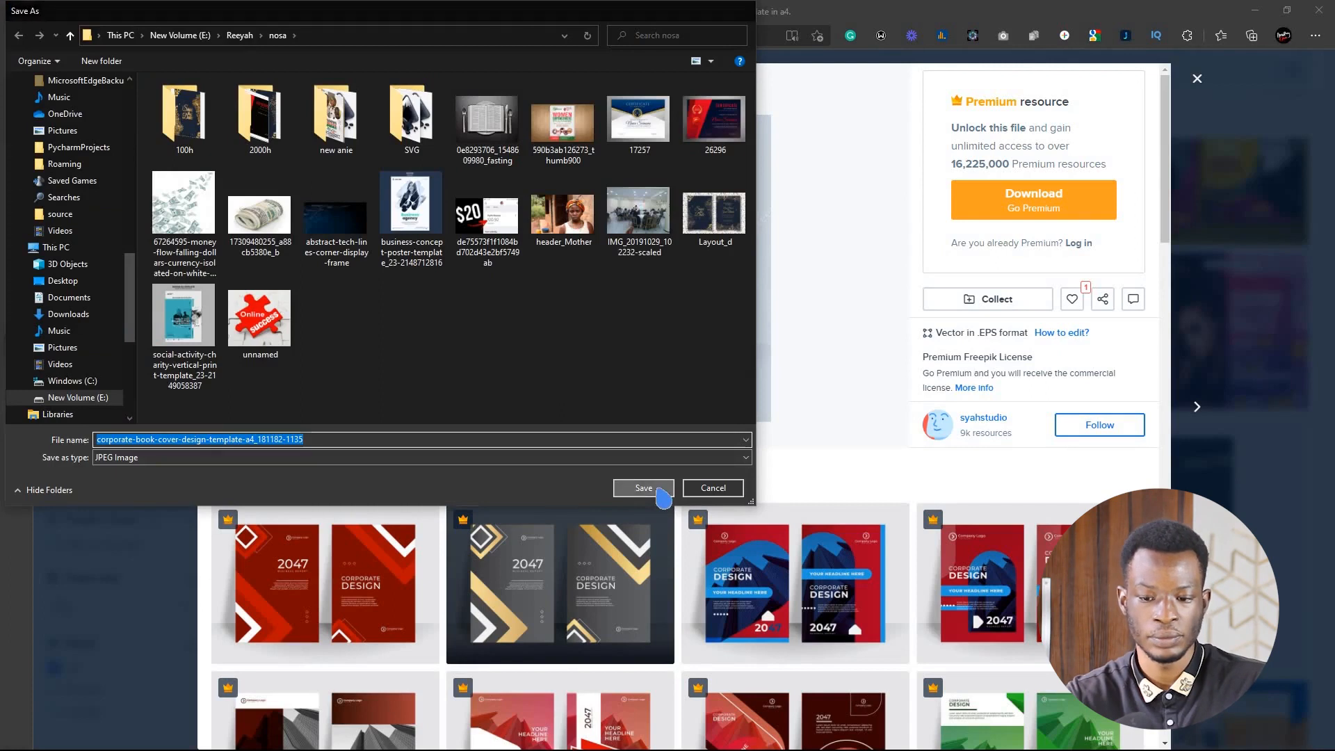
pyautogui.click(643, 488)
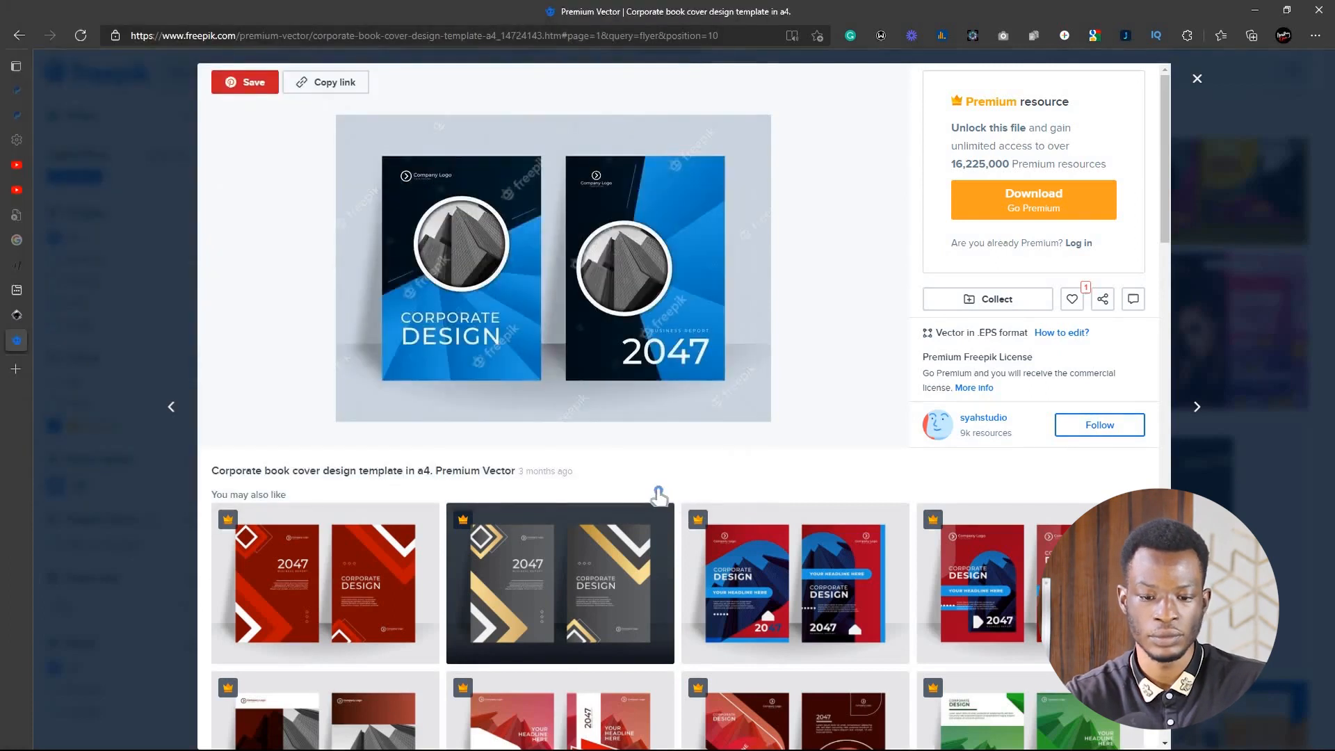
# Step: Look through the related cover designs and open the modern orange white A4 cover design layout set
pyautogui.scroll(-5, 658, 496)
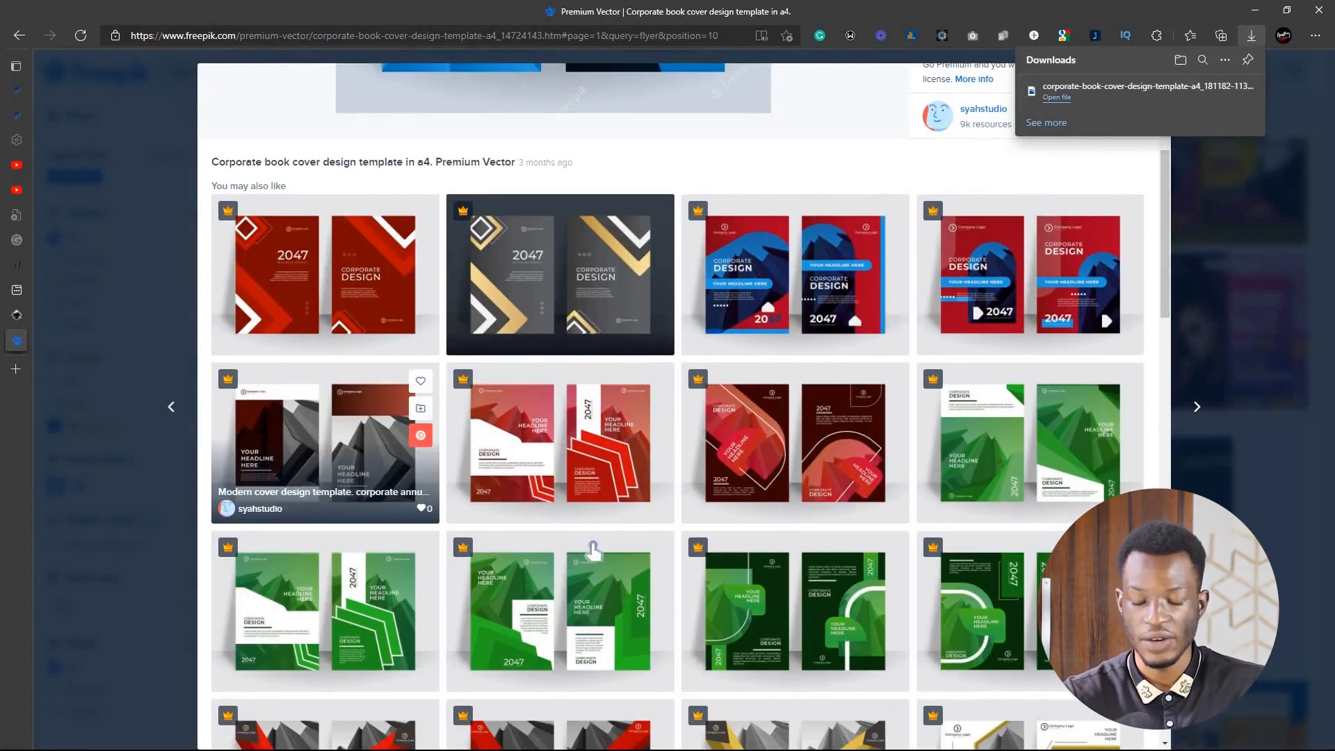
pyautogui.scroll(-5, 505, 406)
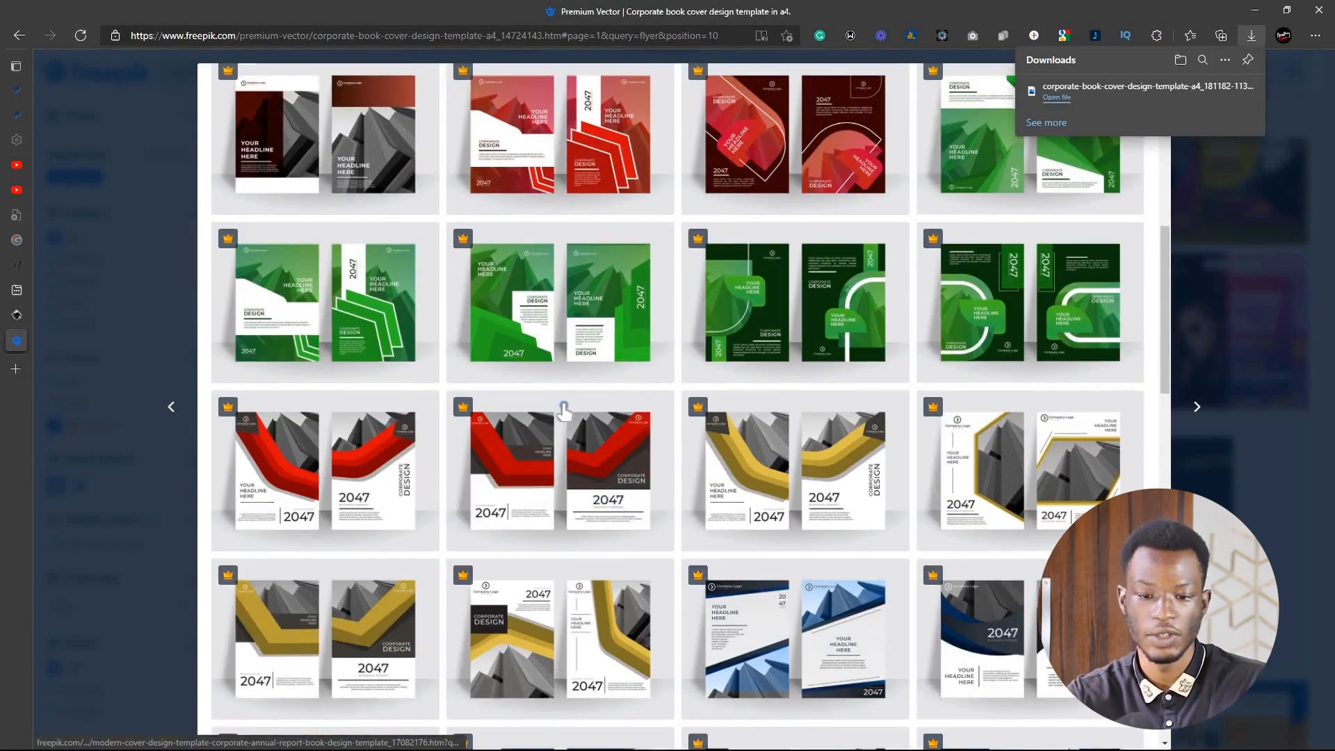
pyautogui.scroll(-5, 505, 406)
pyautogui.scroll(-5, 631, 527)
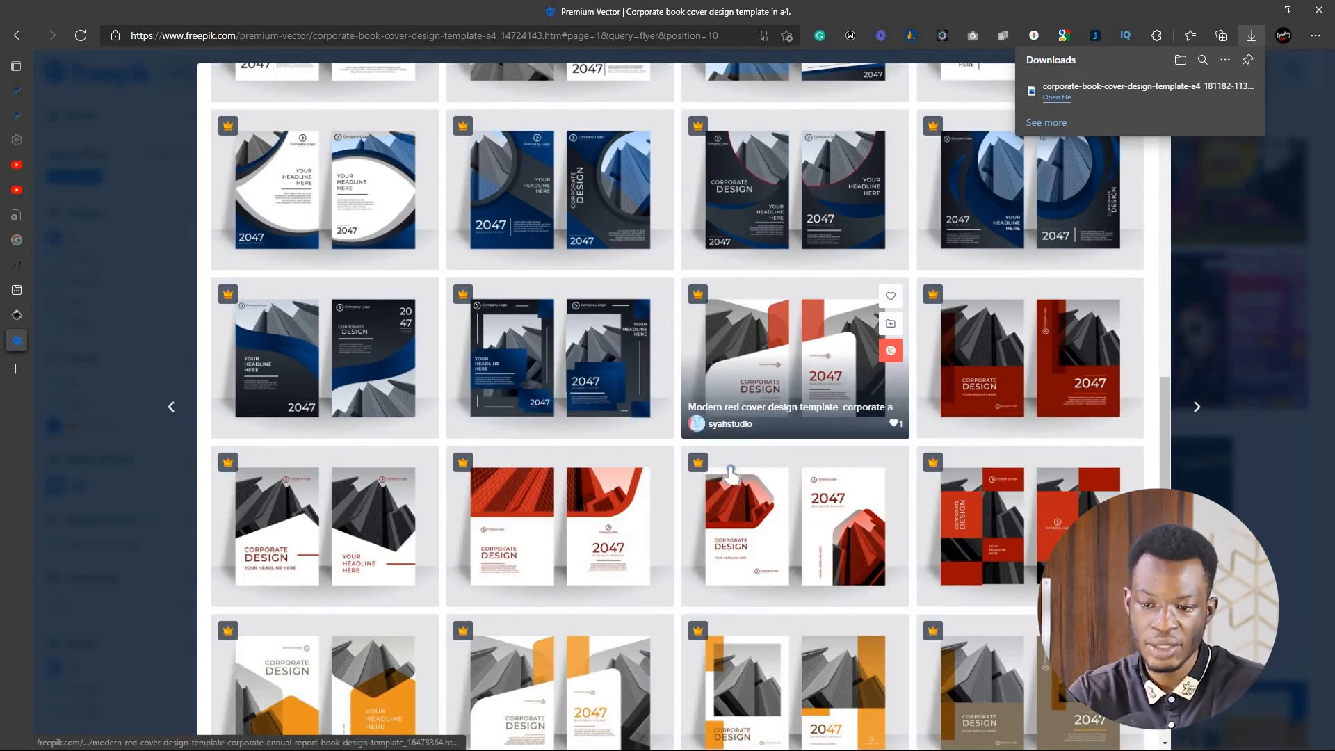
pyautogui.scroll(-3, 698, 466)
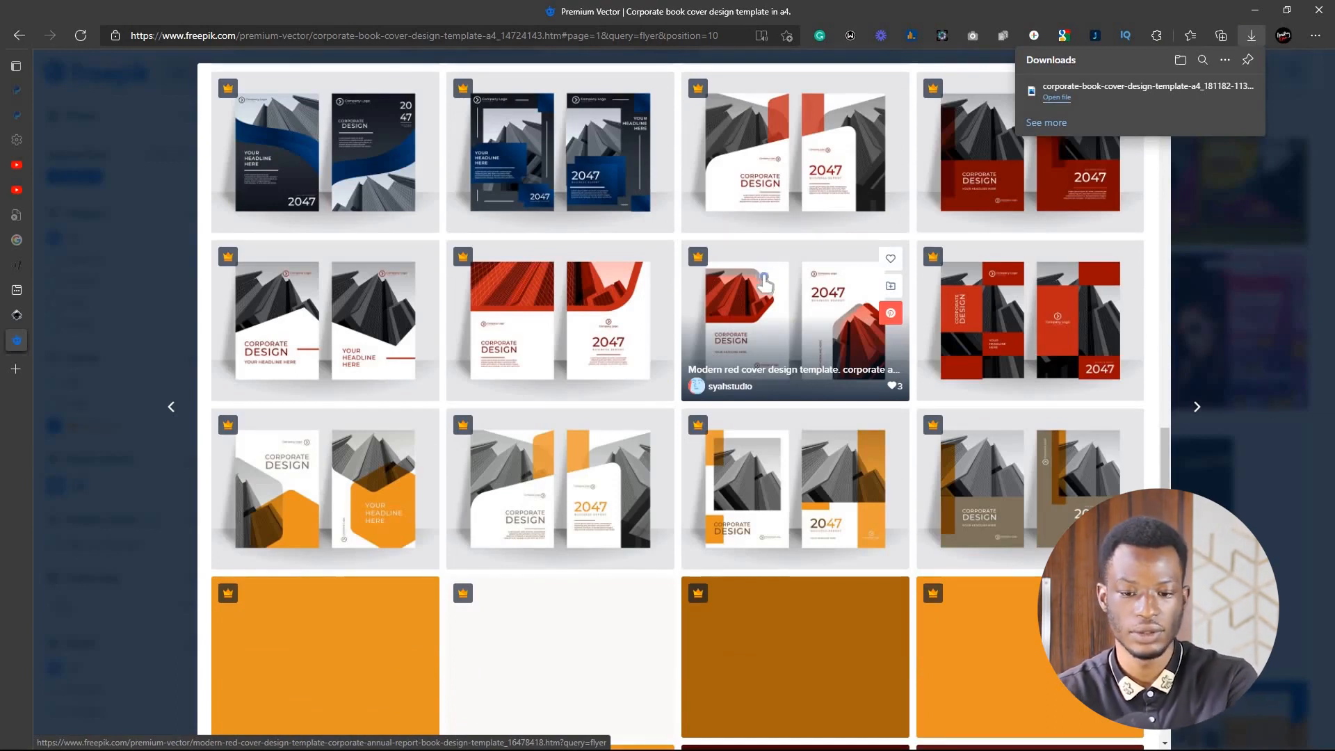
pyautogui.scroll(-2, 765, 283)
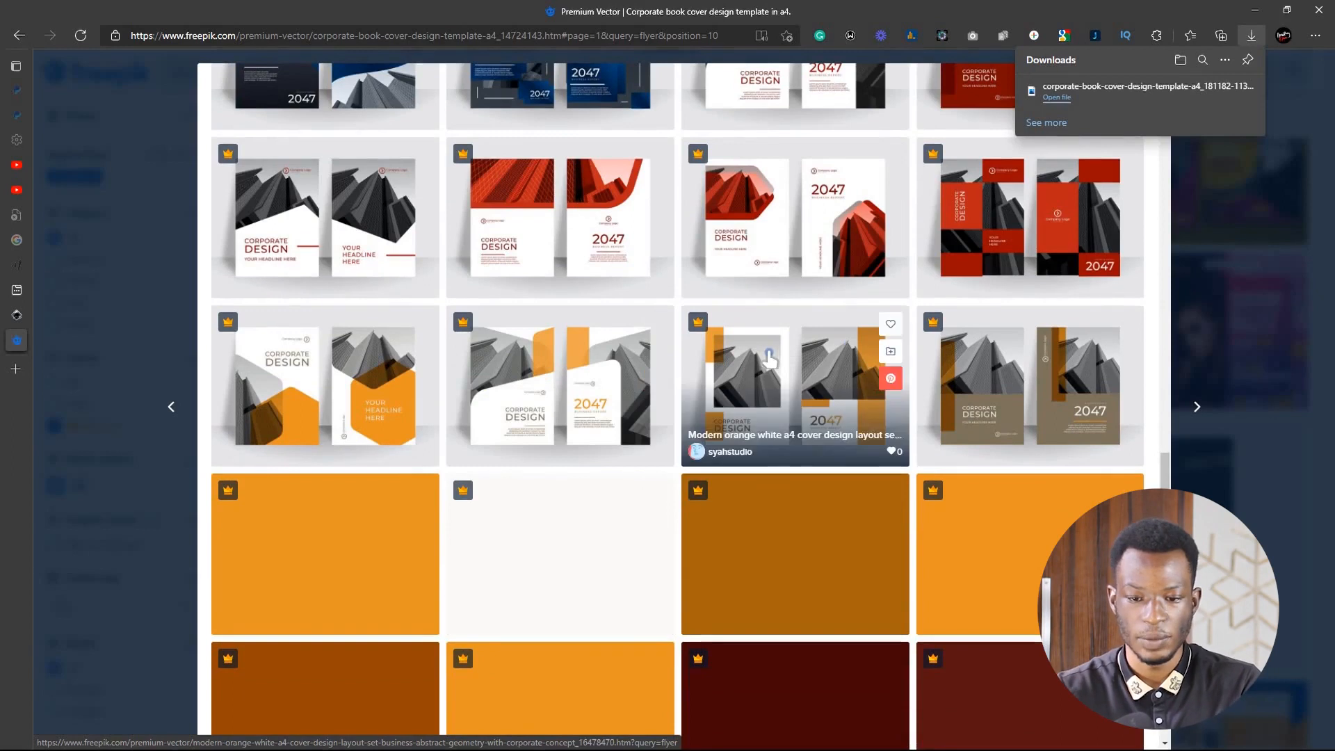
pyautogui.click(769, 359)
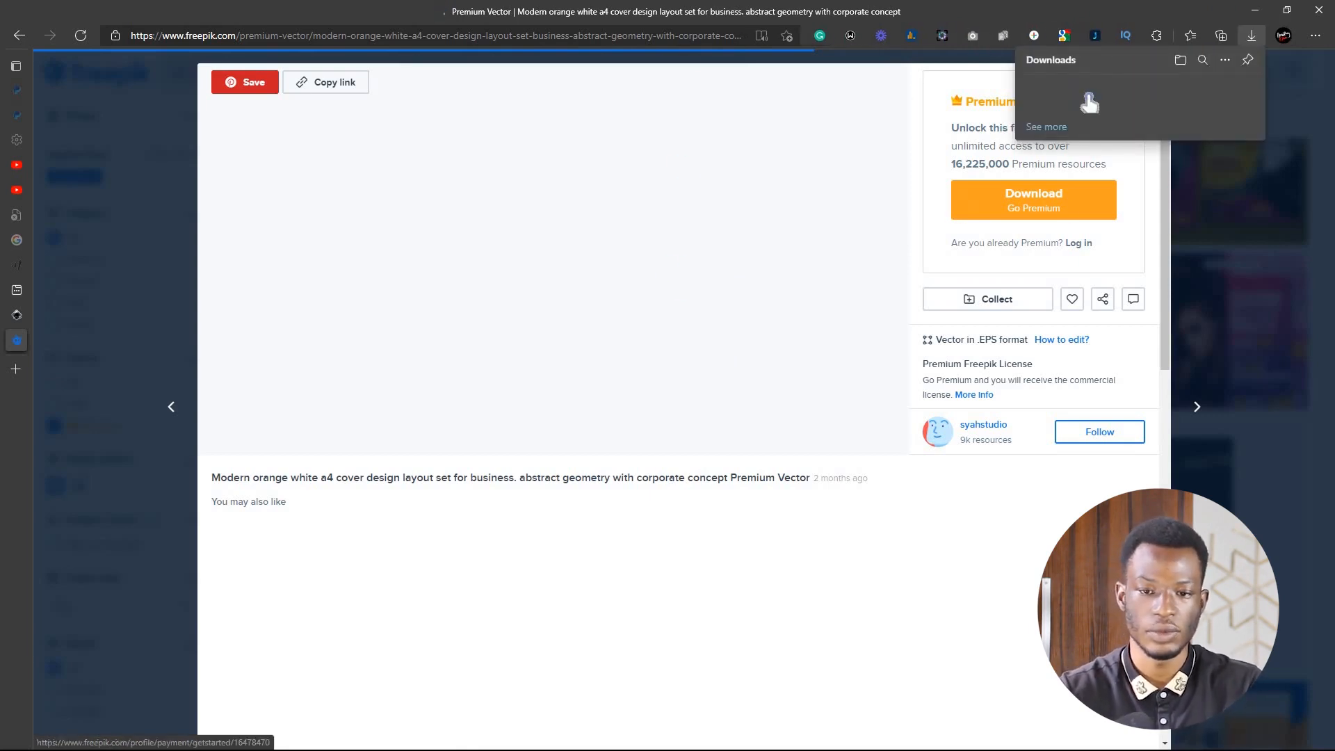
# Step: Bring the downloaded book cover image into the Inkscape document and place it inside the page's upper edge, at about X 9 mm, Y 12 mm
pyautogui.moveTo(1010, 153); pyautogui.dragTo(515, 418)
pyautogui.press('super')
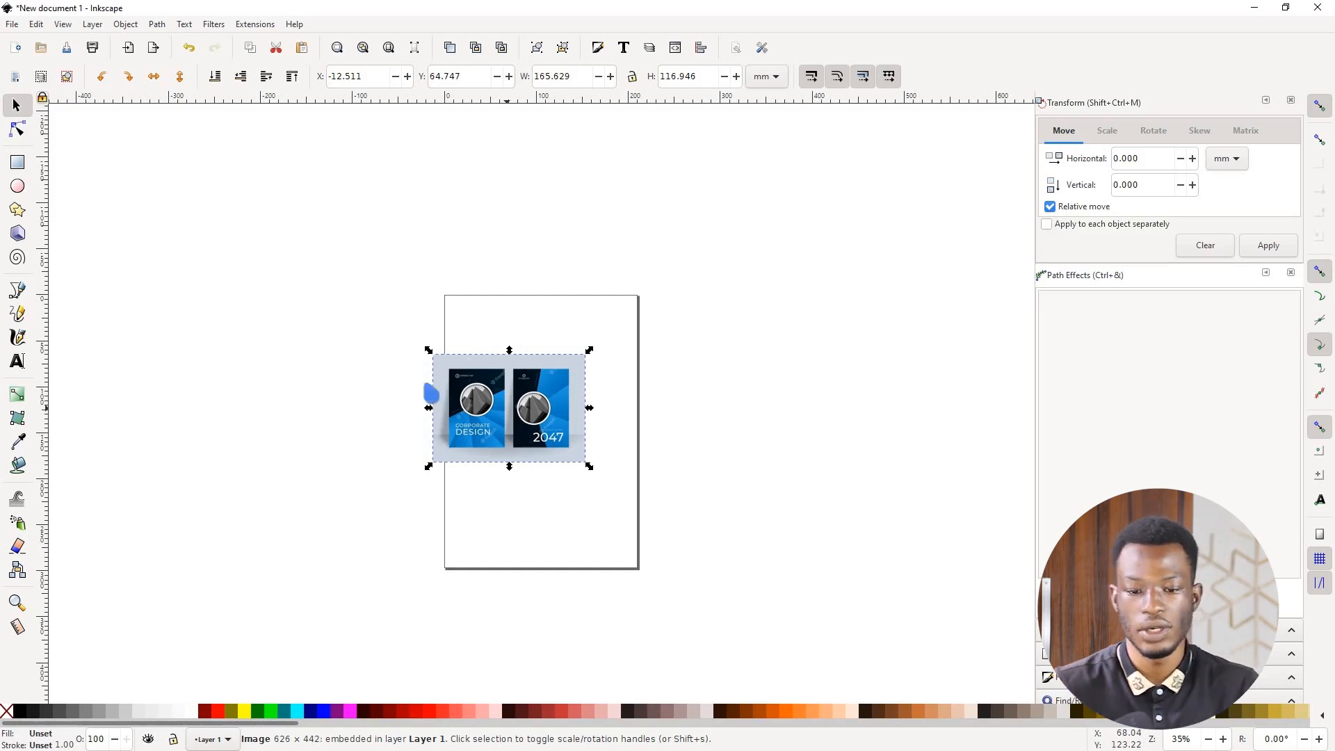
pyautogui.scroll(3, 530, 383)
pyautogui.moveTo(554, 402); pyautogui.dragTo(611, 263)
pyautogui.scroll(3, 610, 262)
pyautogui.scroll(-2, 590, 283)
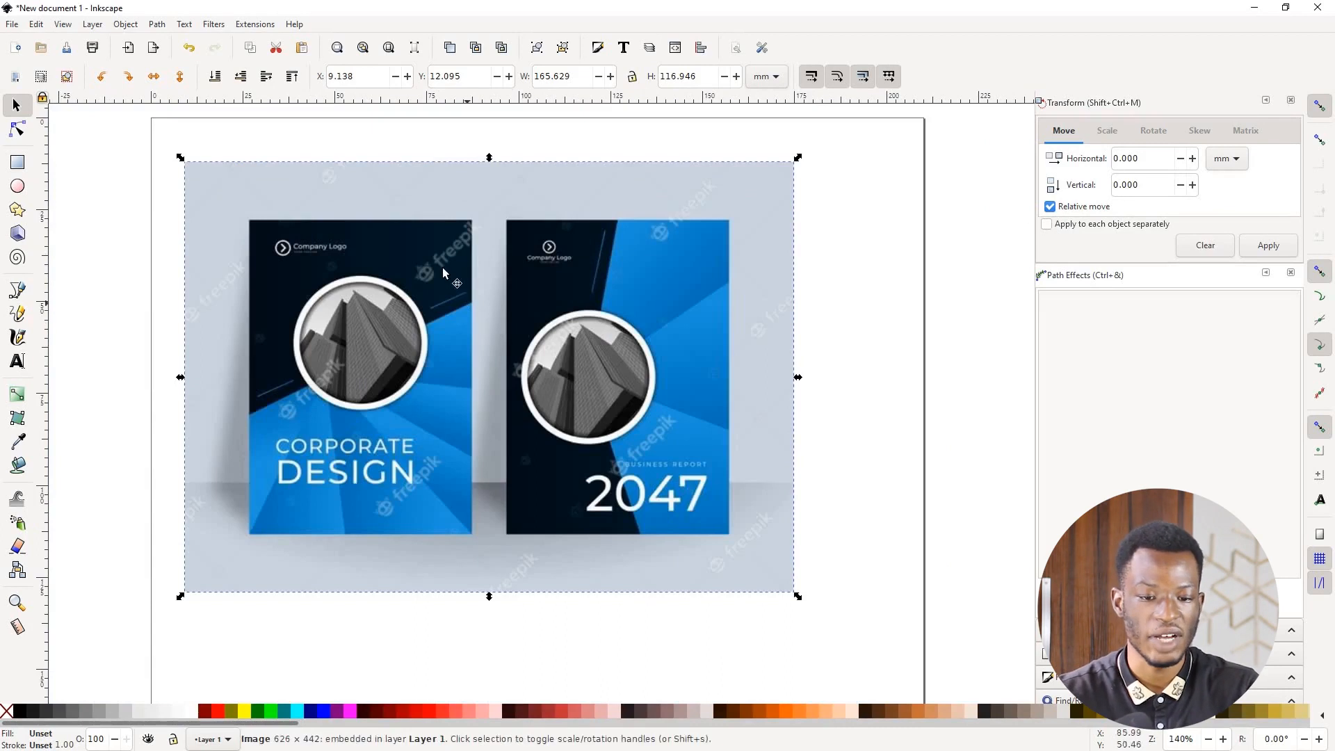
pyautogui.scroll(-1, 318, 246)
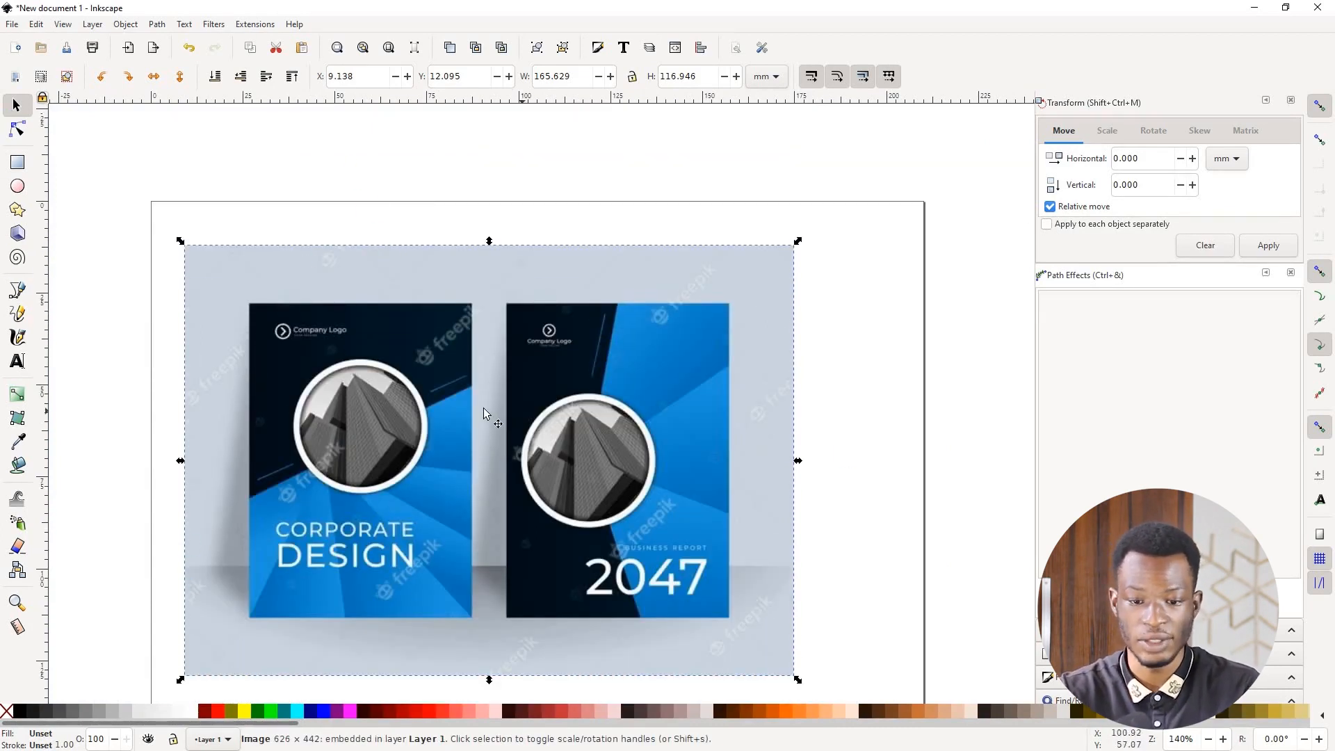
pyautogui.scroll(-2, 469, 399)
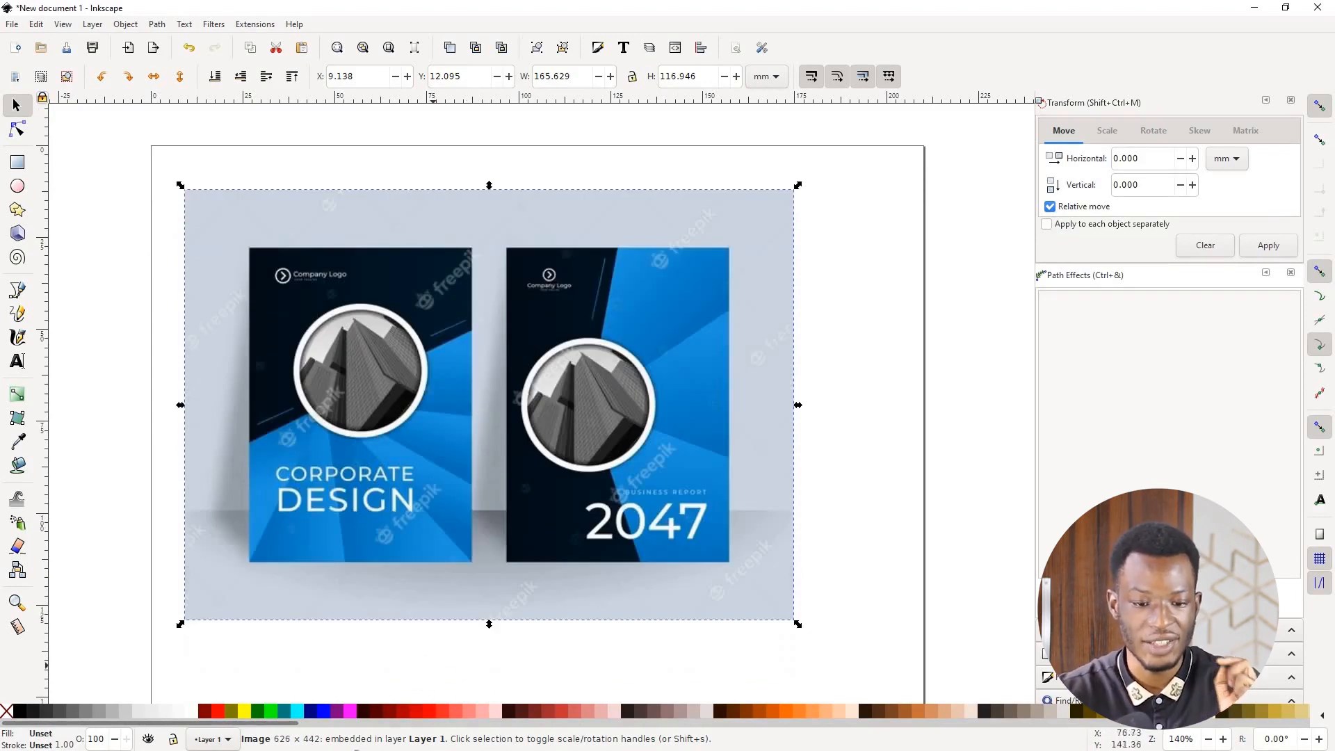
# Step: Switch back to the Edge browser and run a Google search for "high rise building" in a new tab
pyautogui.press('super')
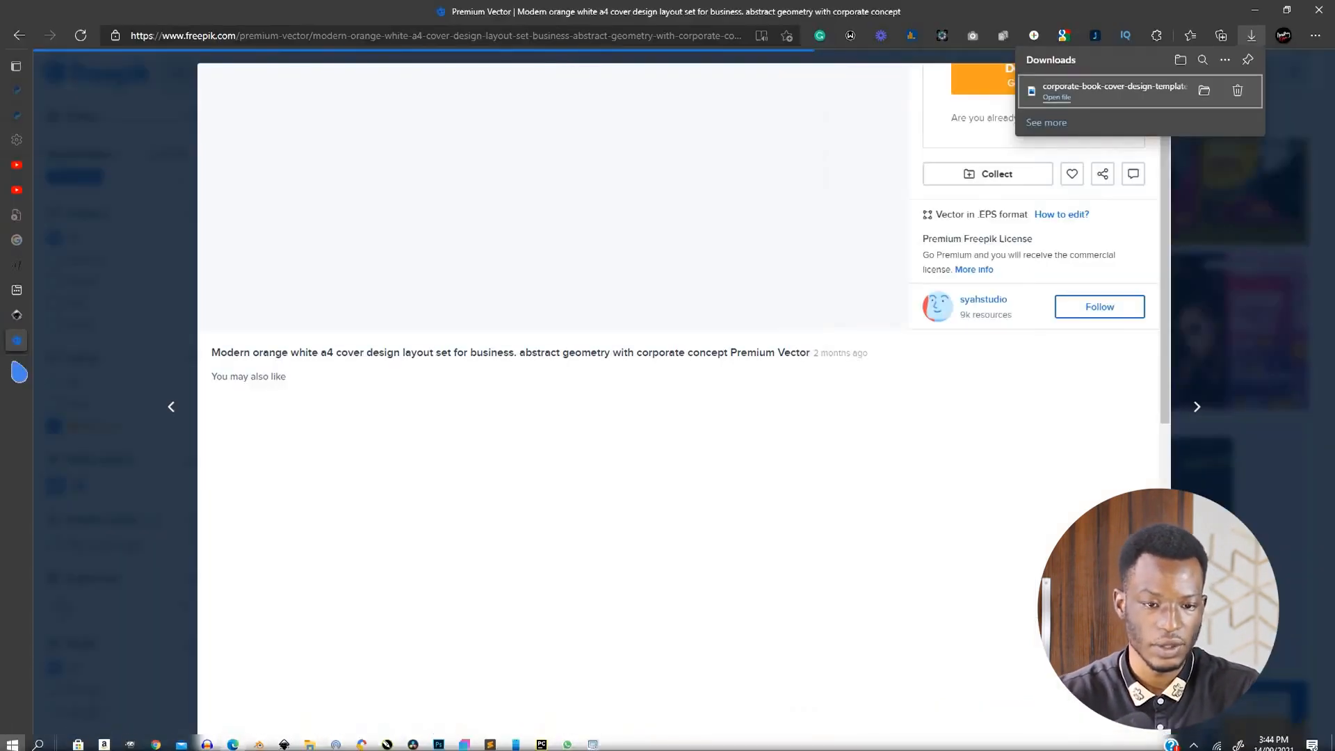
pyautogui.hotkey('ctrl', 't')
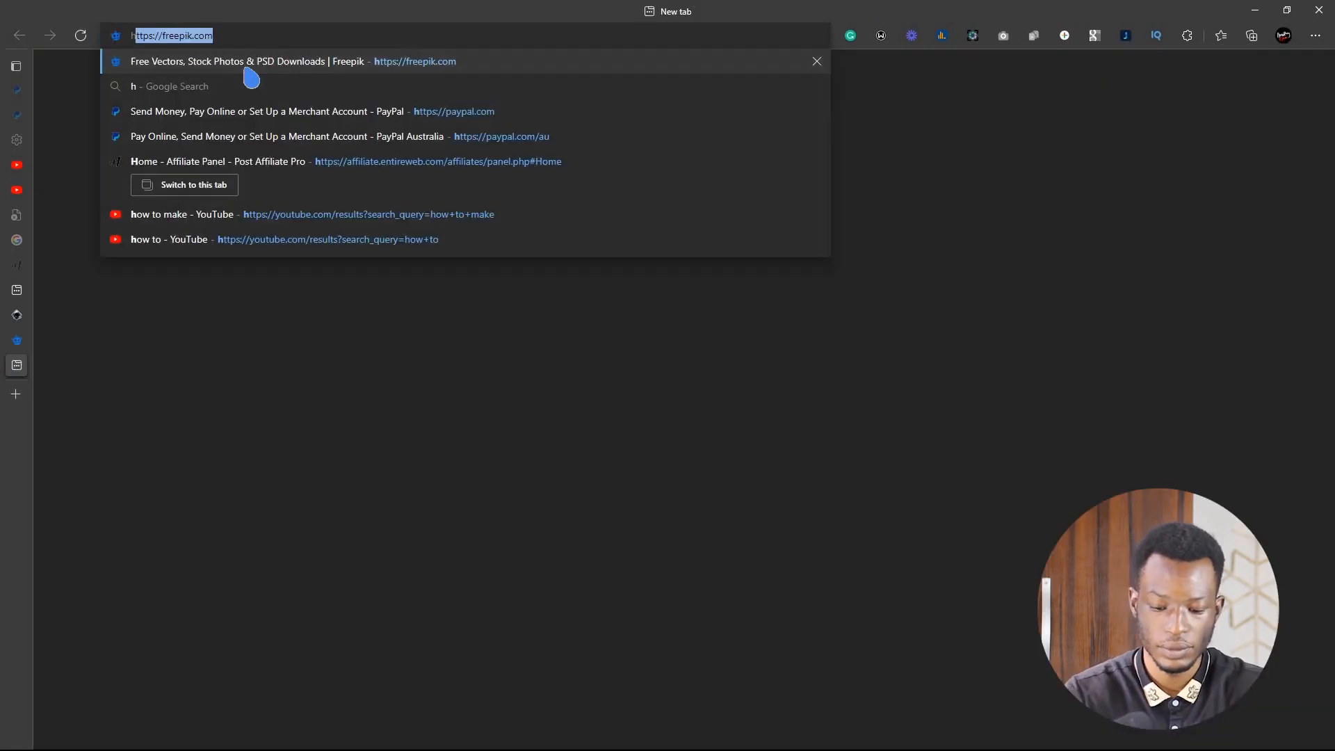
pyautogui.write('hih')
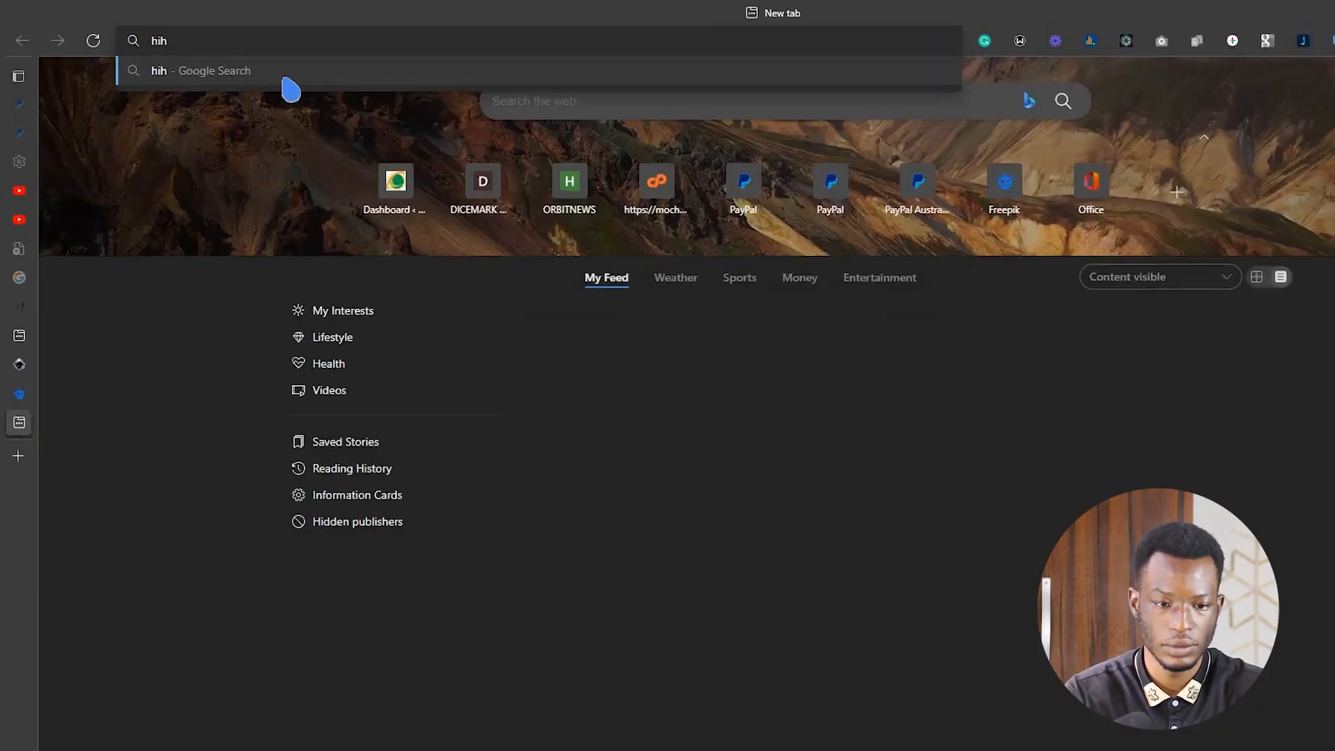
pyautogui.press('BackSpace')
pyautogui.write('gh')
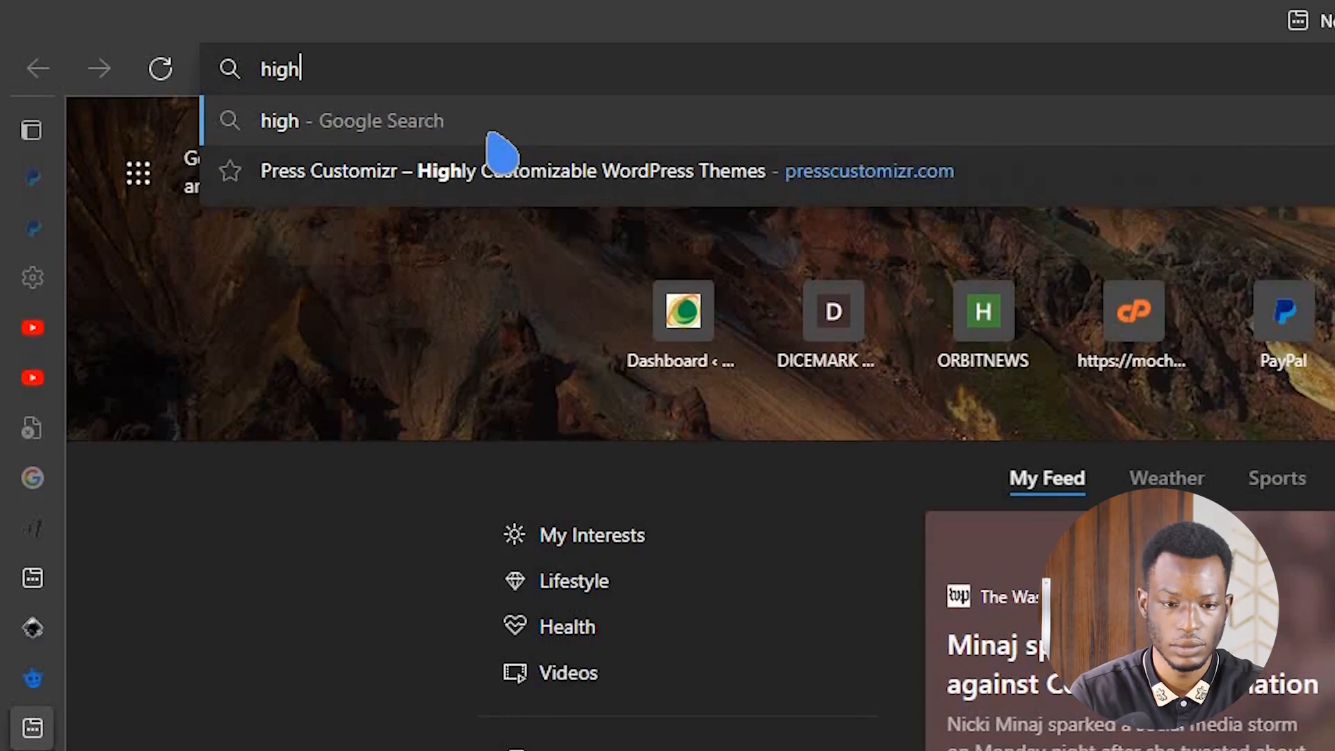
pyautogui.write(' rise')
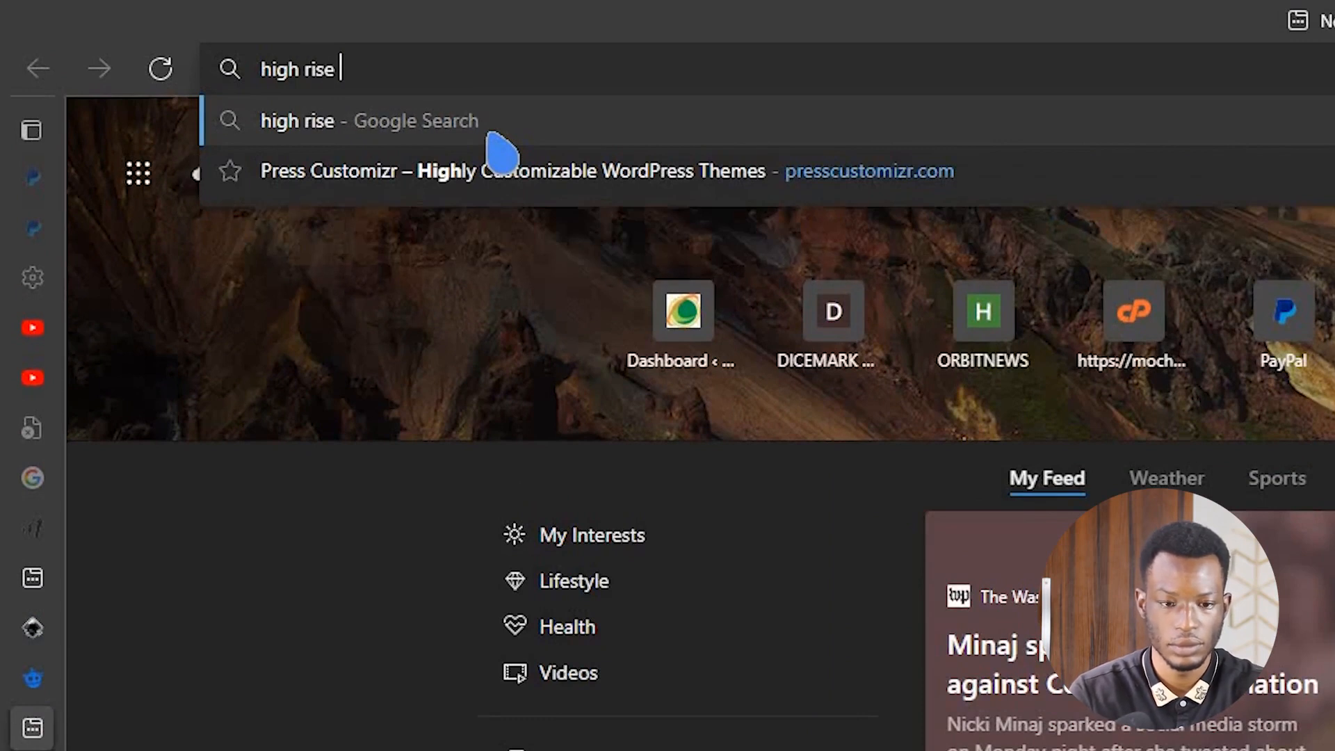
pyautogui.write(' building')
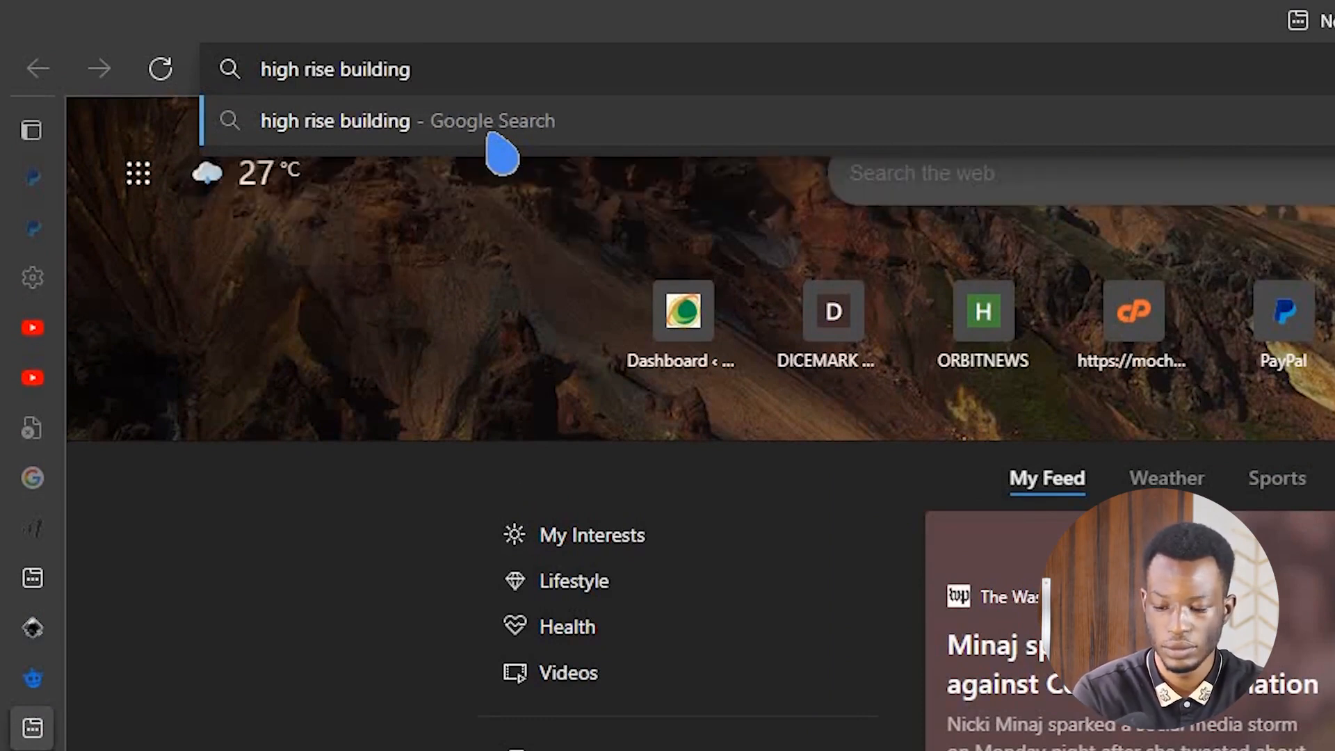
pyautogui.press('Return')
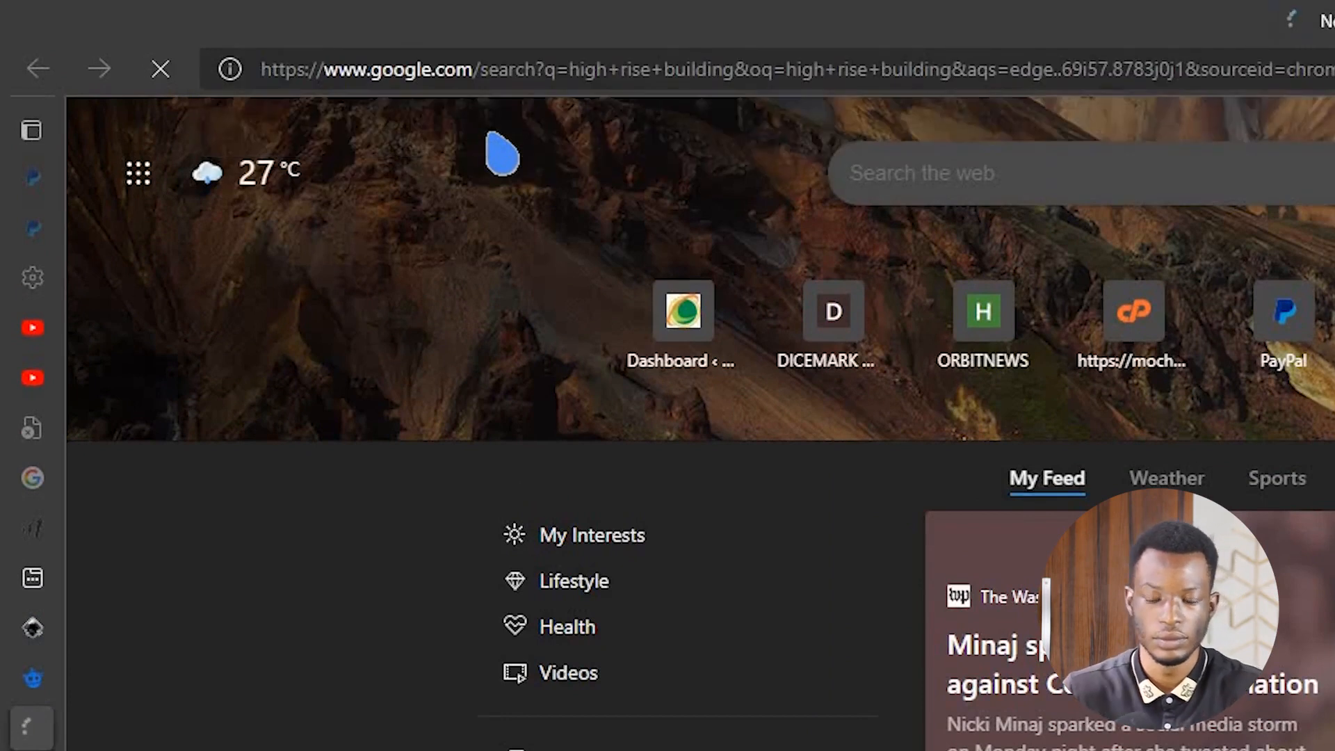
# Step: Complete Google's robot check by selecting all images with crosswalks and verifying the selection
pyautogui.moveTo(34, 710)
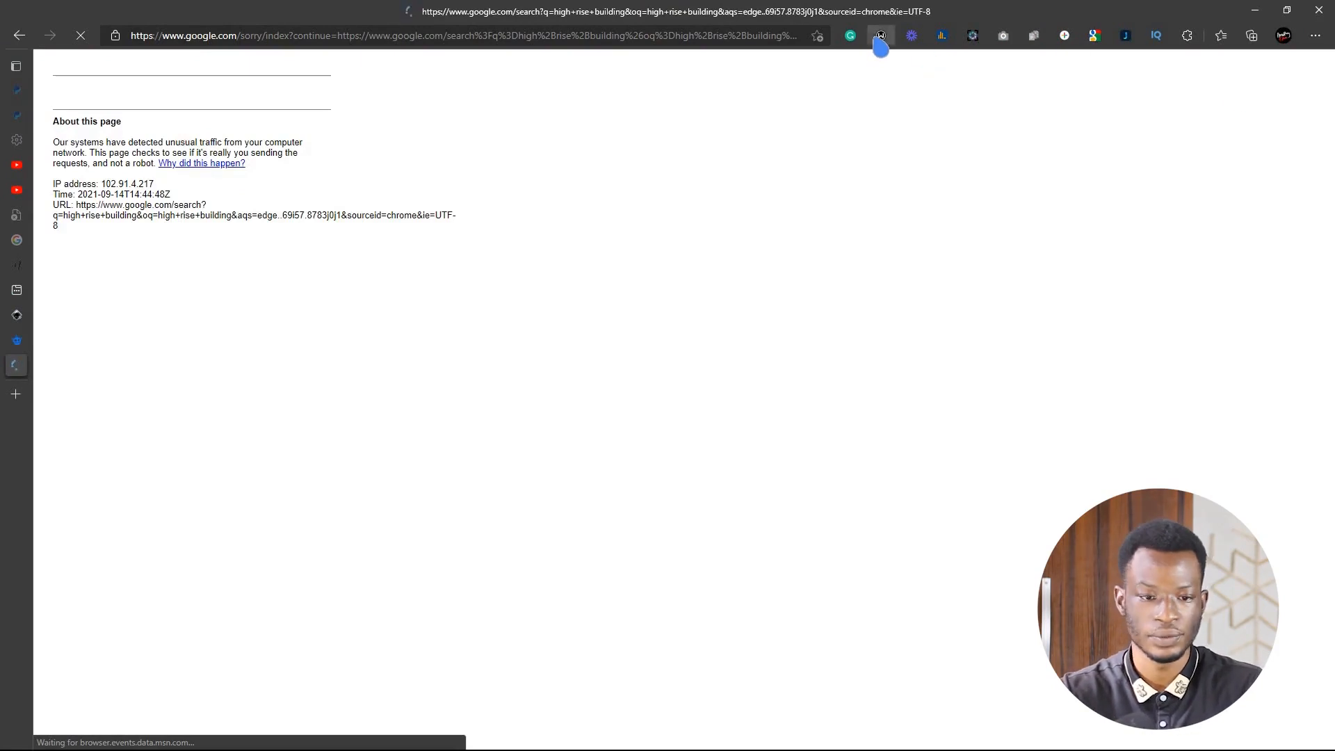
pyautogui.click(880, 36)
pyautogui.click(72, 126)
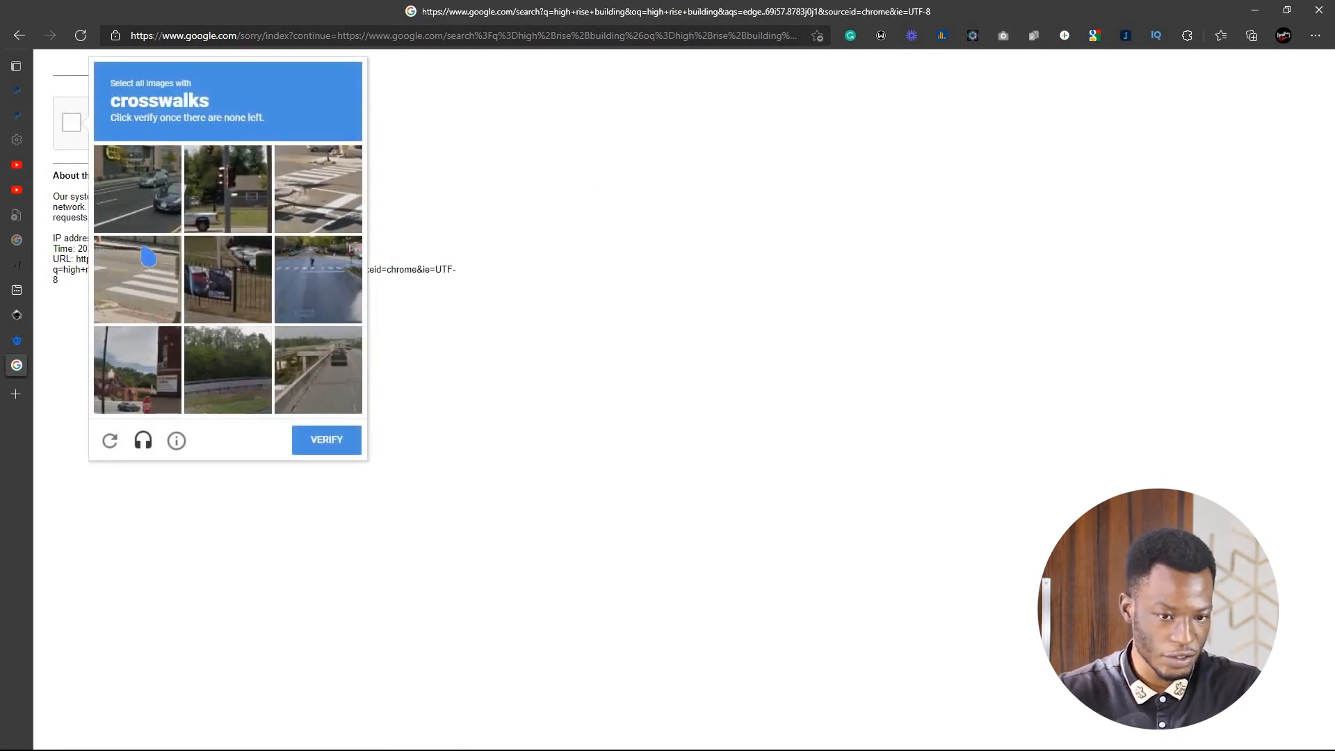
pyautogui.click(143, 285)
pyautogui.click(133, 185)
pyautogui.click(318, 186)
pyautogui.click(317, 278)
pyautogui.click(137, 188)
pyautogui.click(137, 278)
pyautogui.click(143, 277)
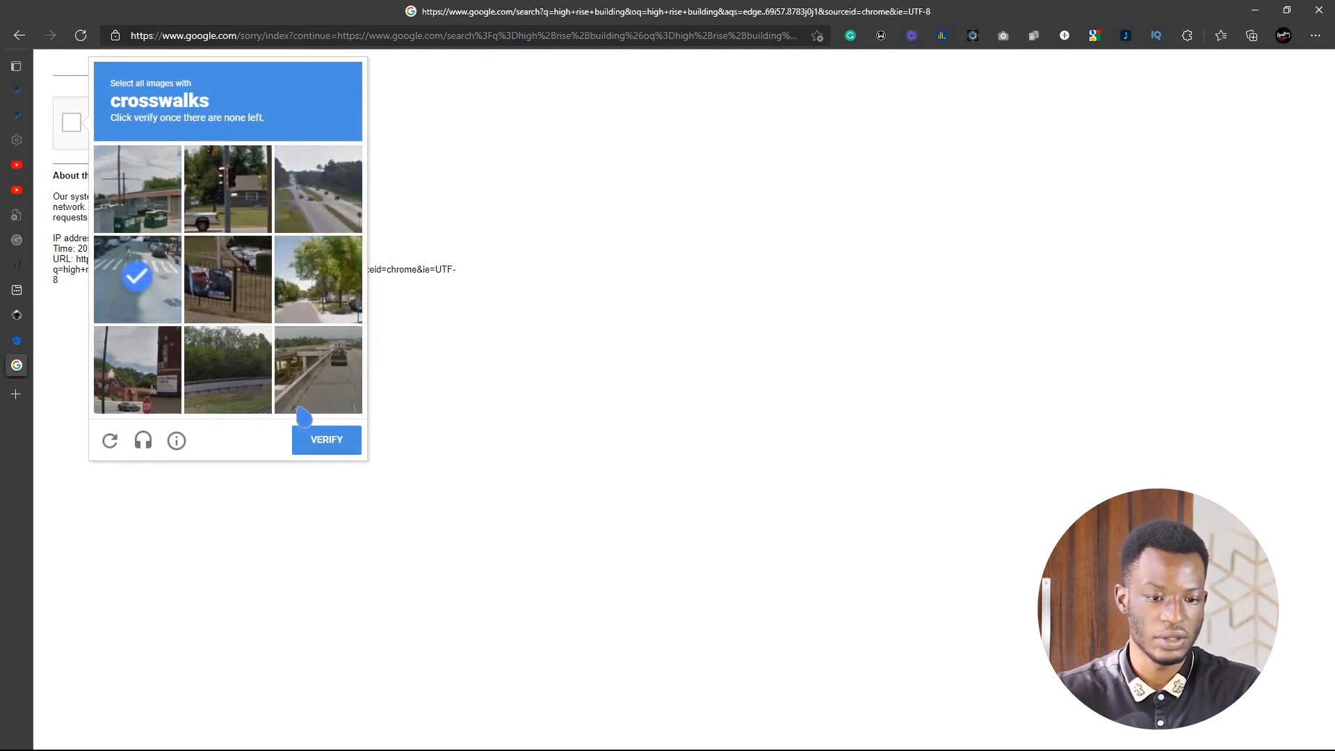
pyautogui.click(317, 440)
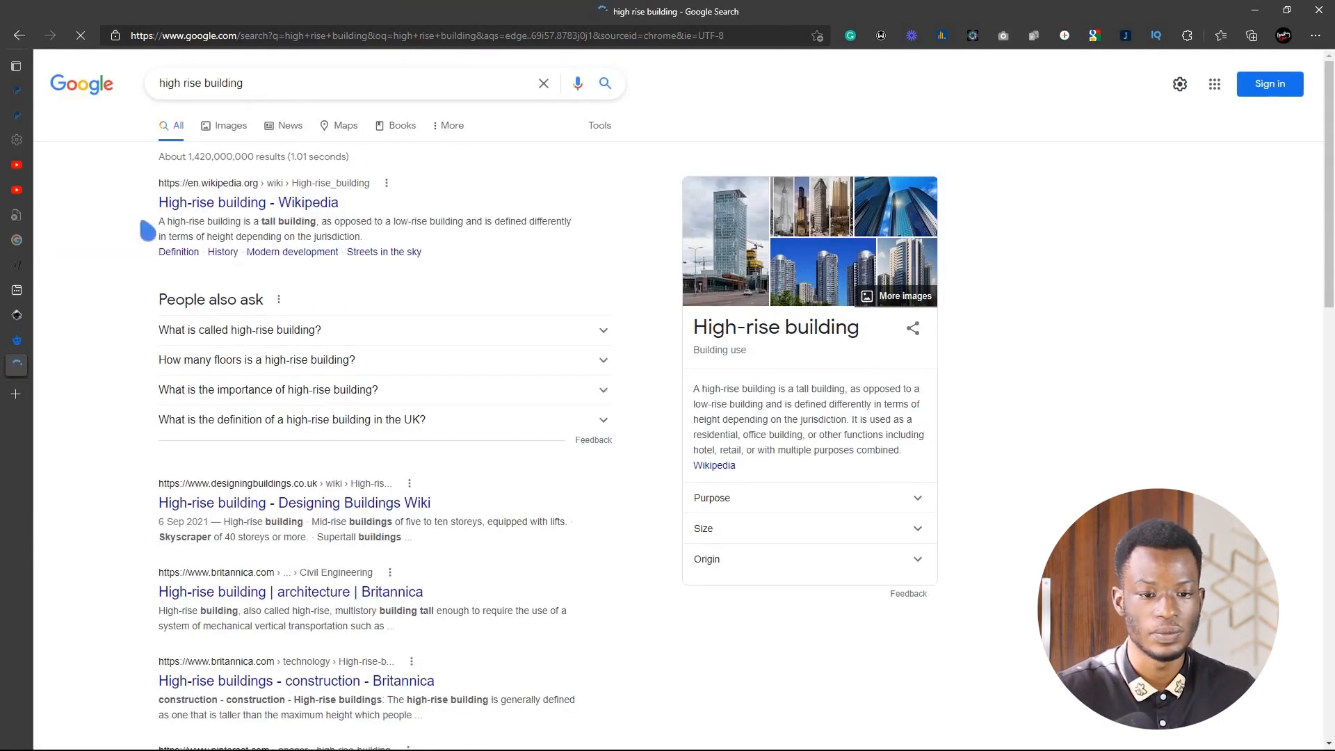
# Step: Refine the Google search to "high rise building pixabay" and open Pixabay's page of free high rise building images
pyautogui.click(283, 94)
pyautogui.write('p')
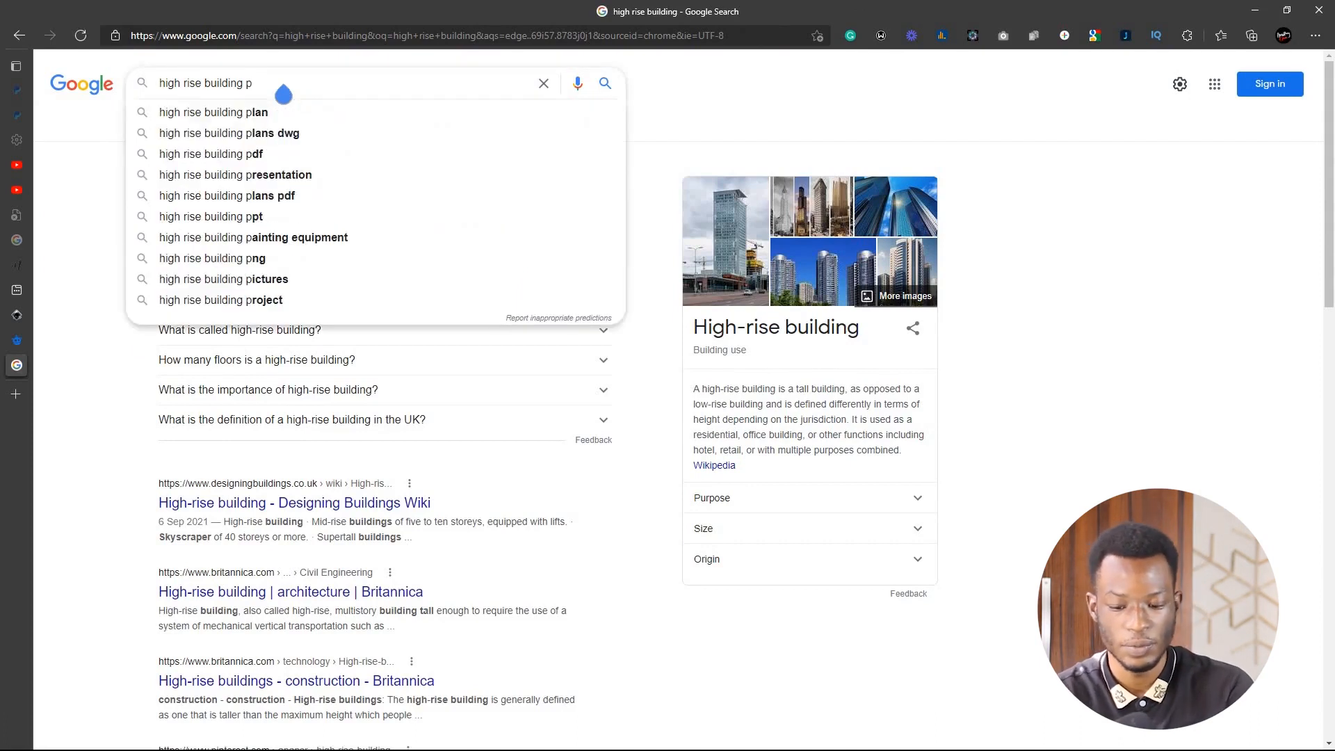
pyautogui.press('BackSpace')
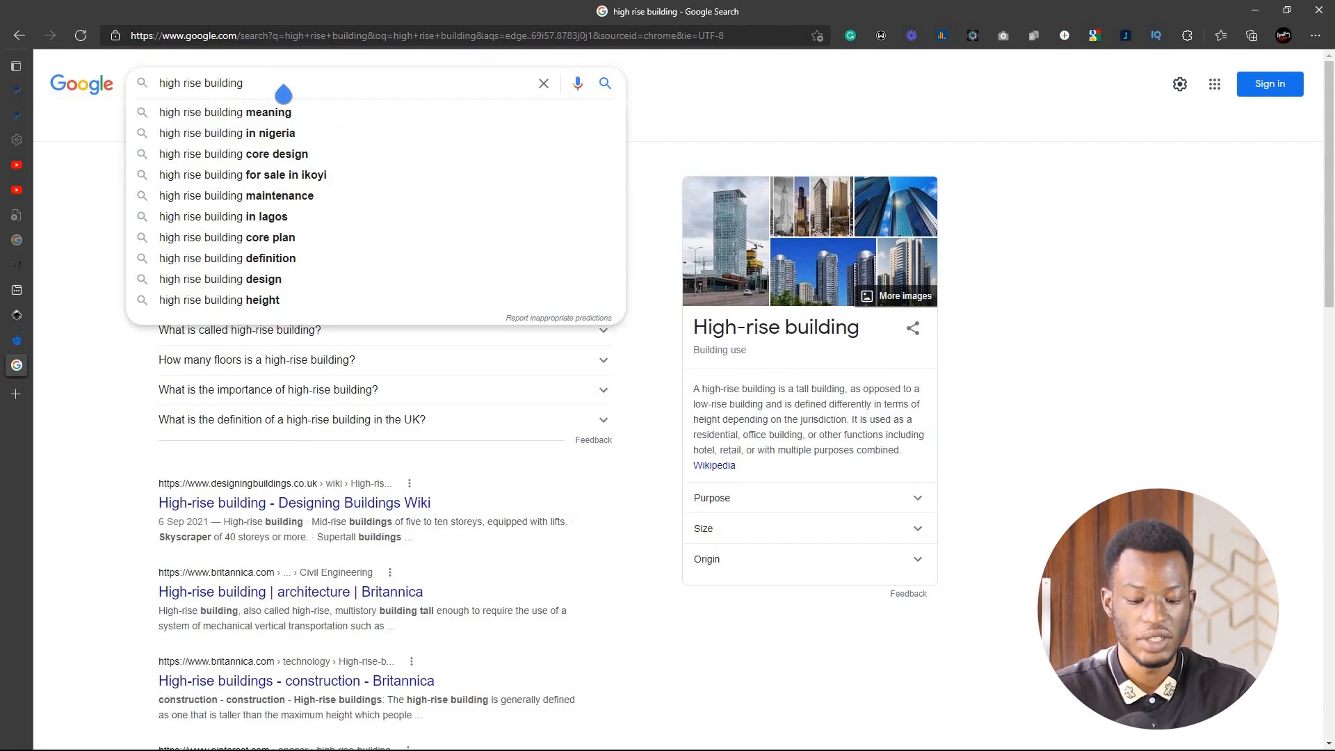
pyautogui.write('pl')
pyautogui.press('BackSpace')
pyautogui.write('ixa')
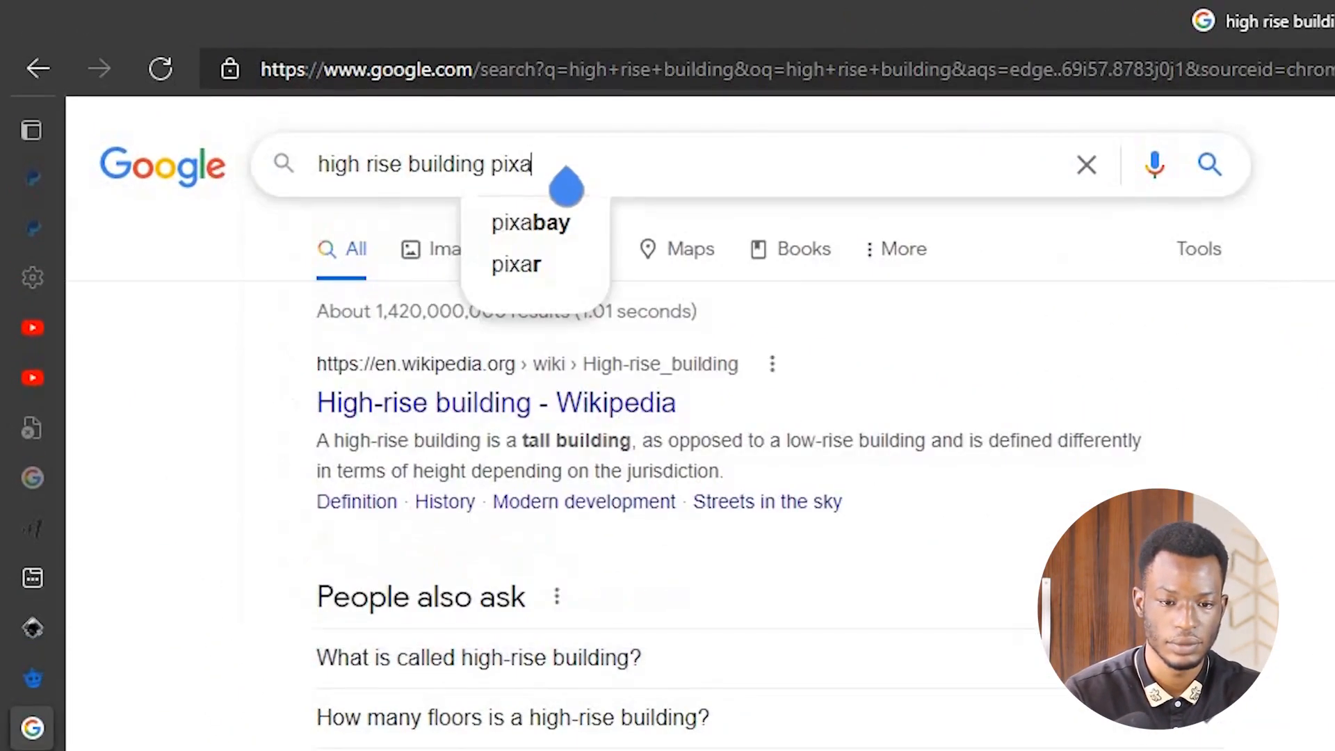
pyautogui.click(506, 221)
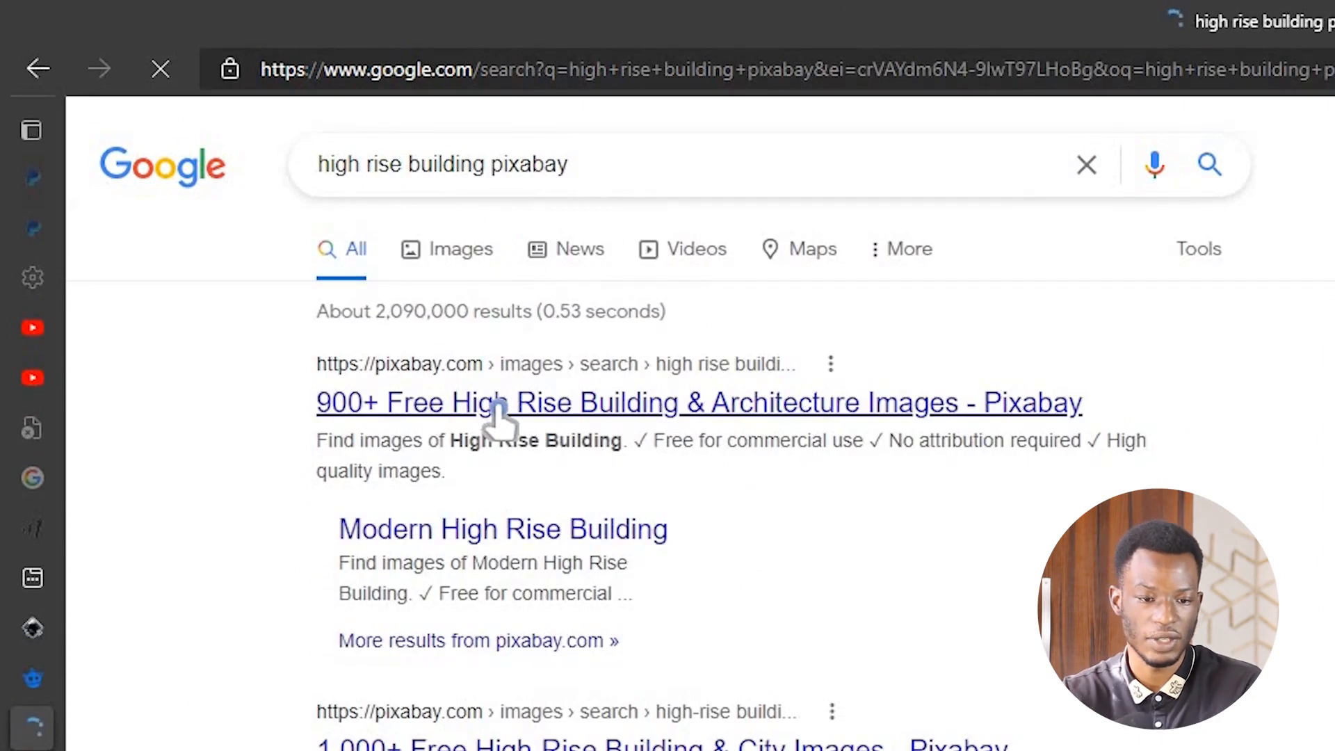
pyautogui.click(495, 407)
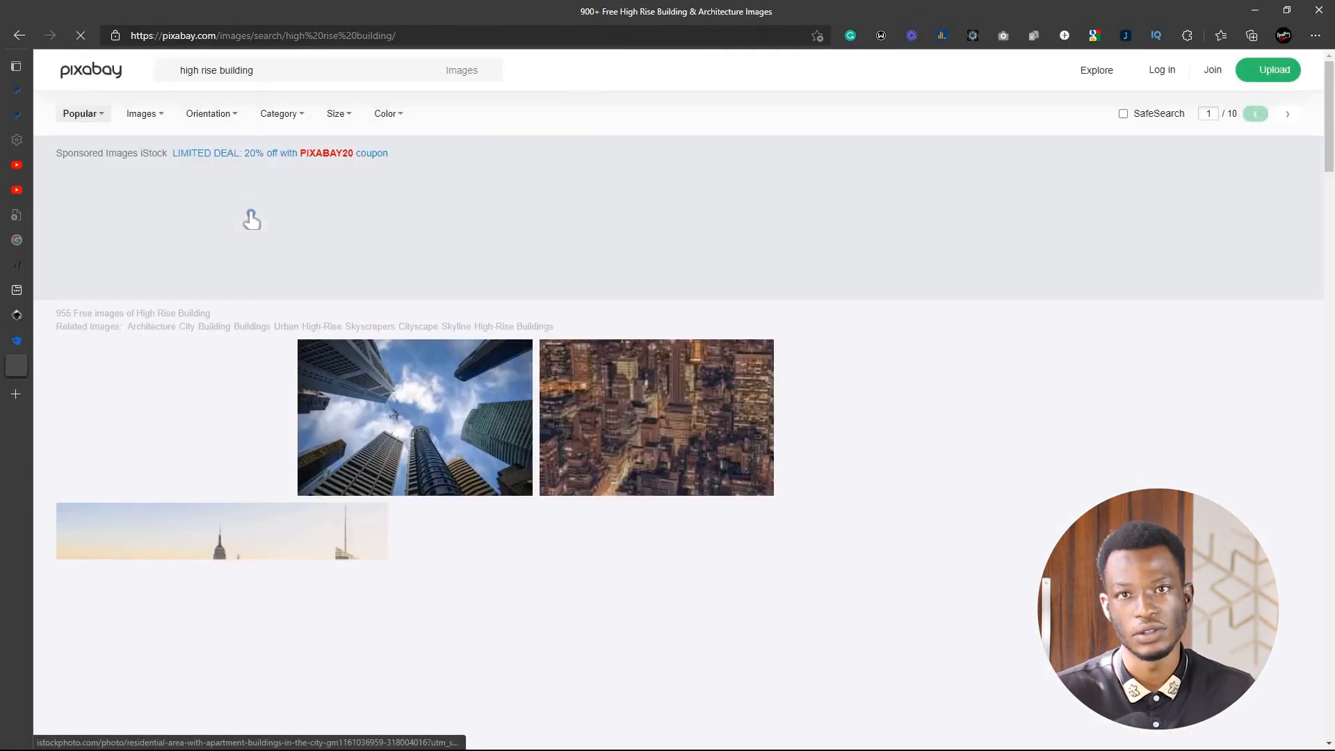
# Step: Open the modern skyscraper photo against the dark teal sky from the Pixabay results and save the image to disk
pyautogui.scroll(-3, 605, 448)
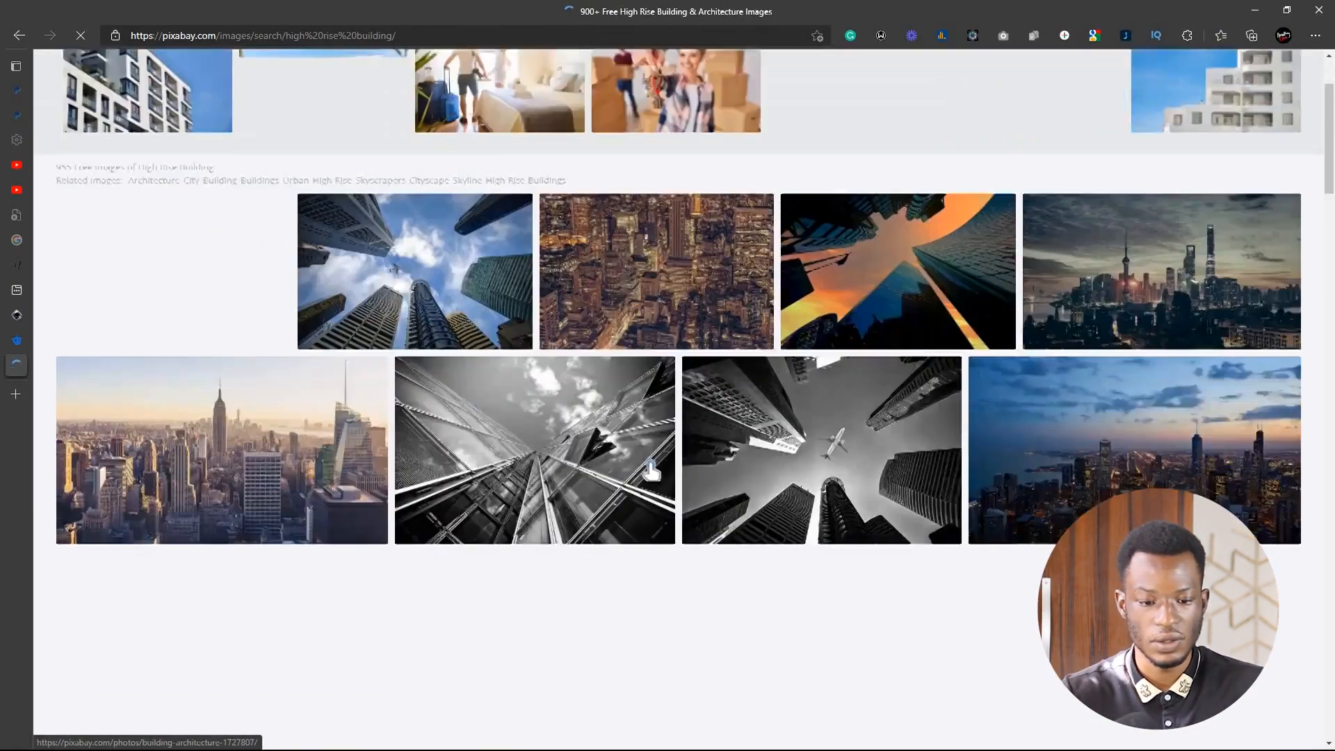
pyautogui.scroll(-3, 734, 436)
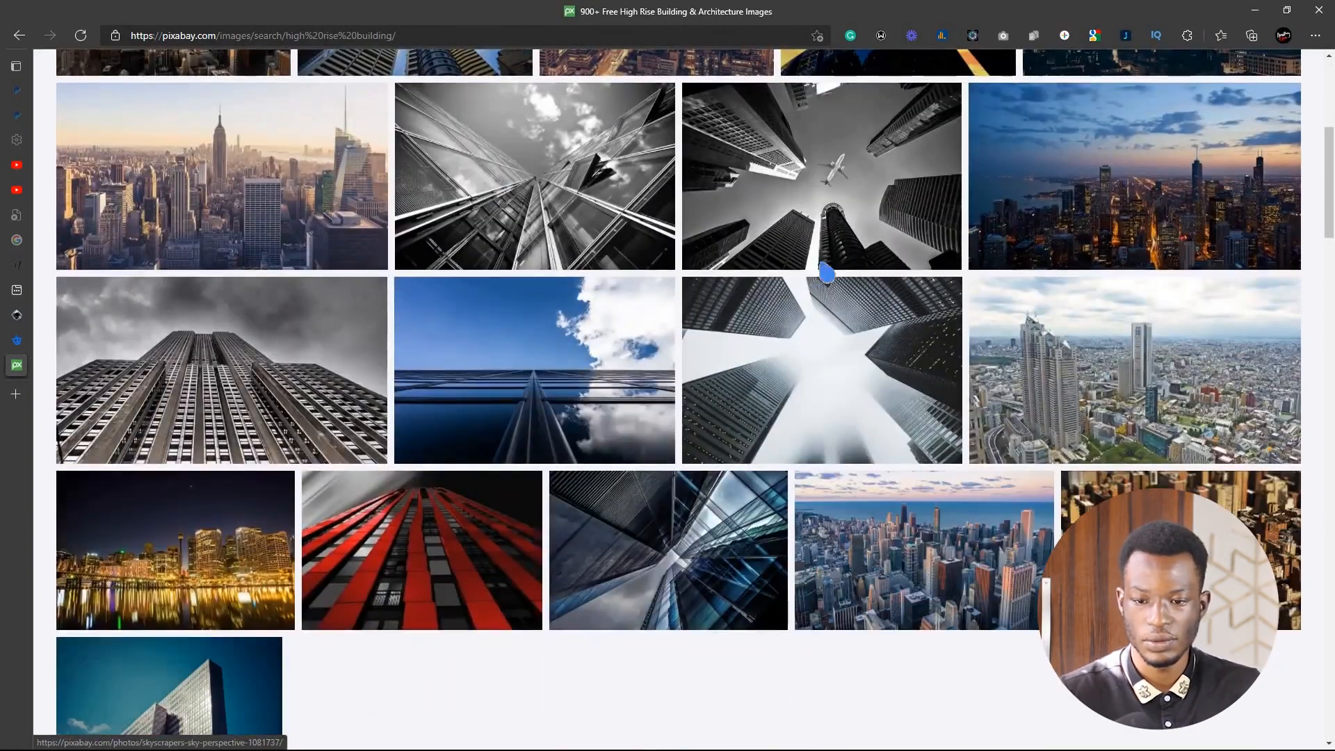
pyautogui.scroll(-4, 762, 363)
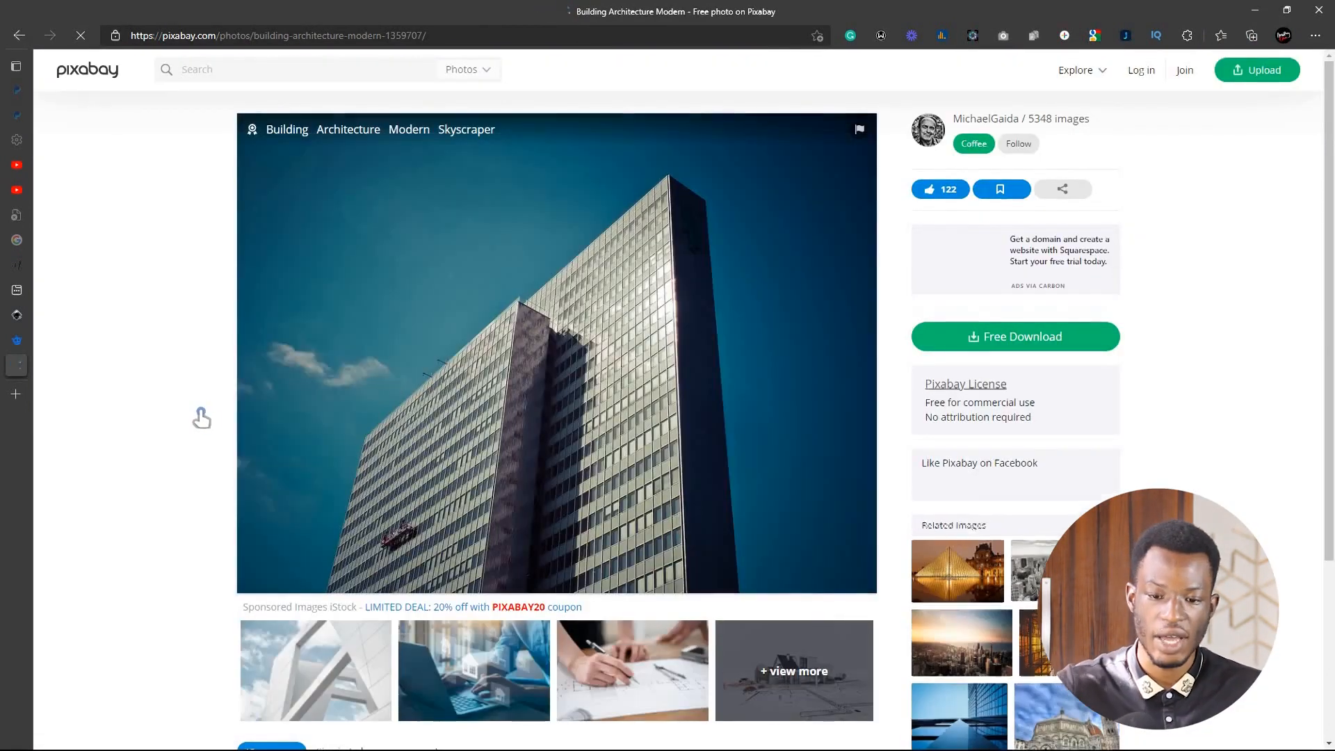
pyautogui.rightClick(601, 413)
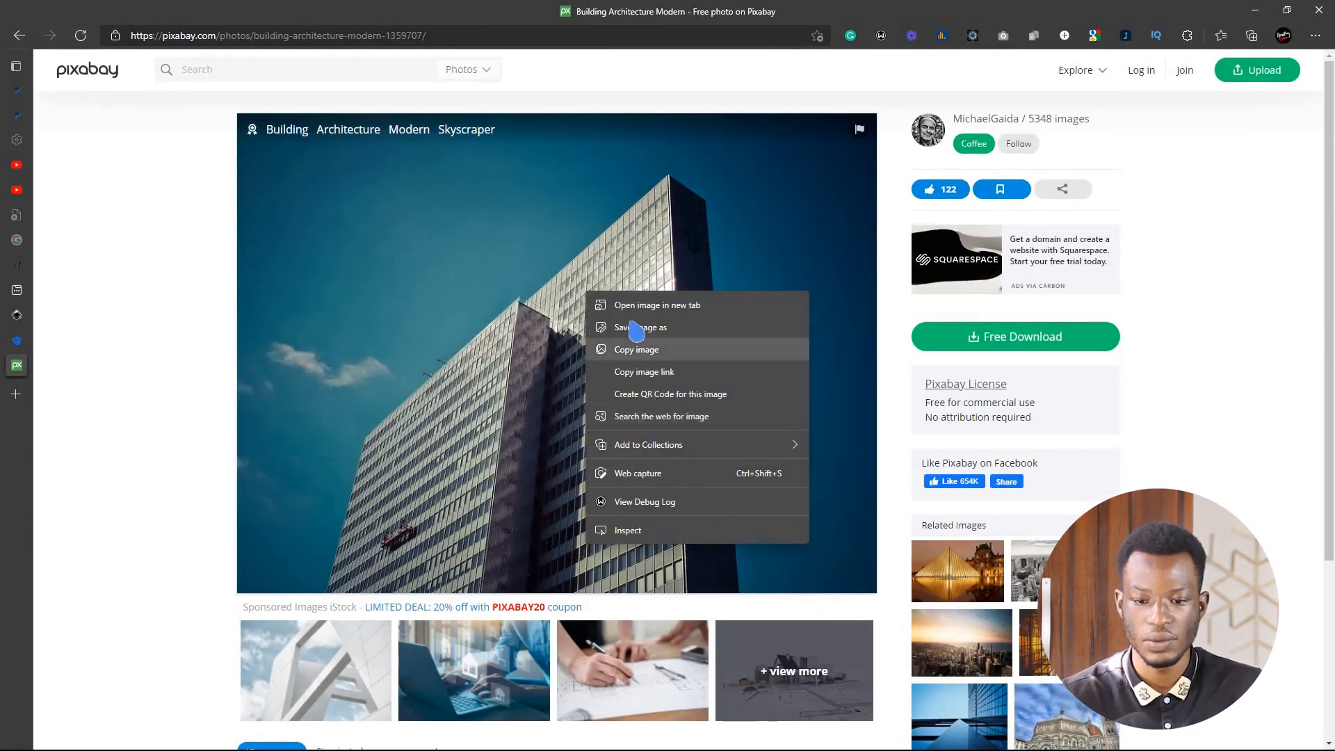
pyautogui.click(913, 339)
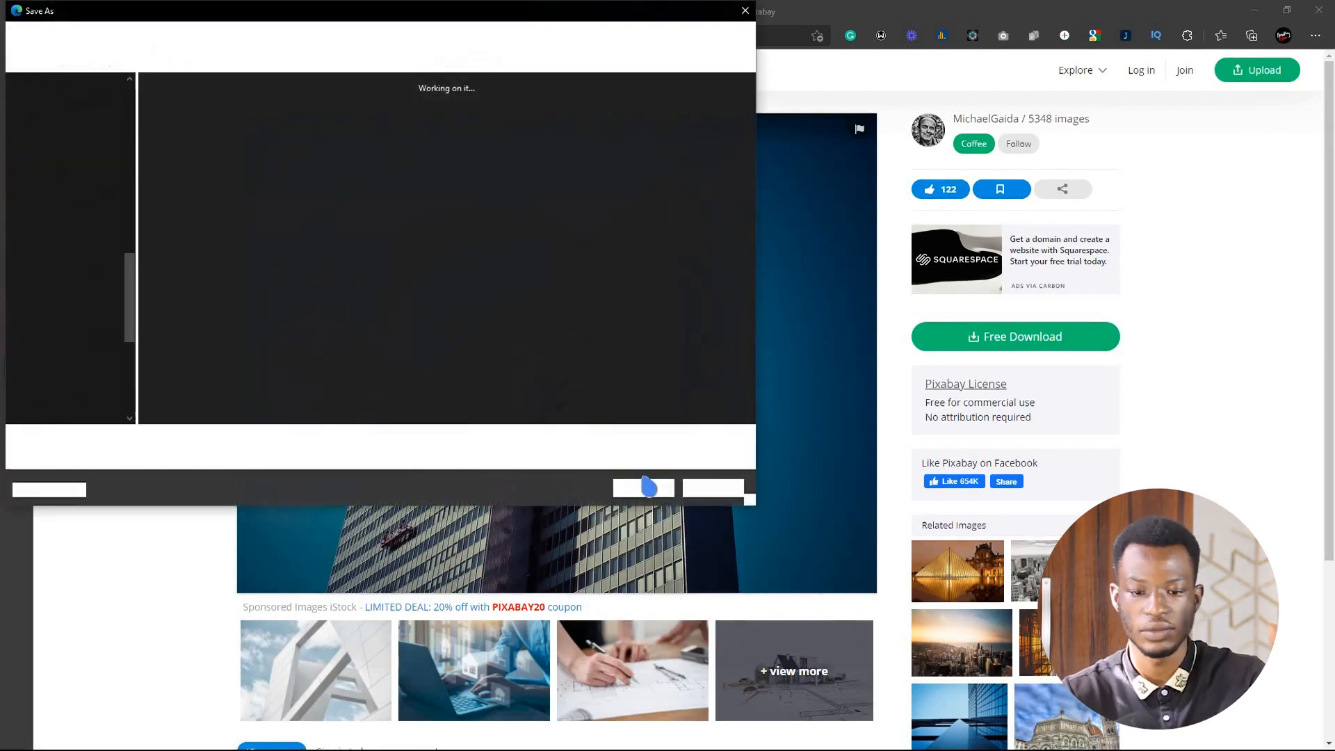
pyautogui.click(644, 489)
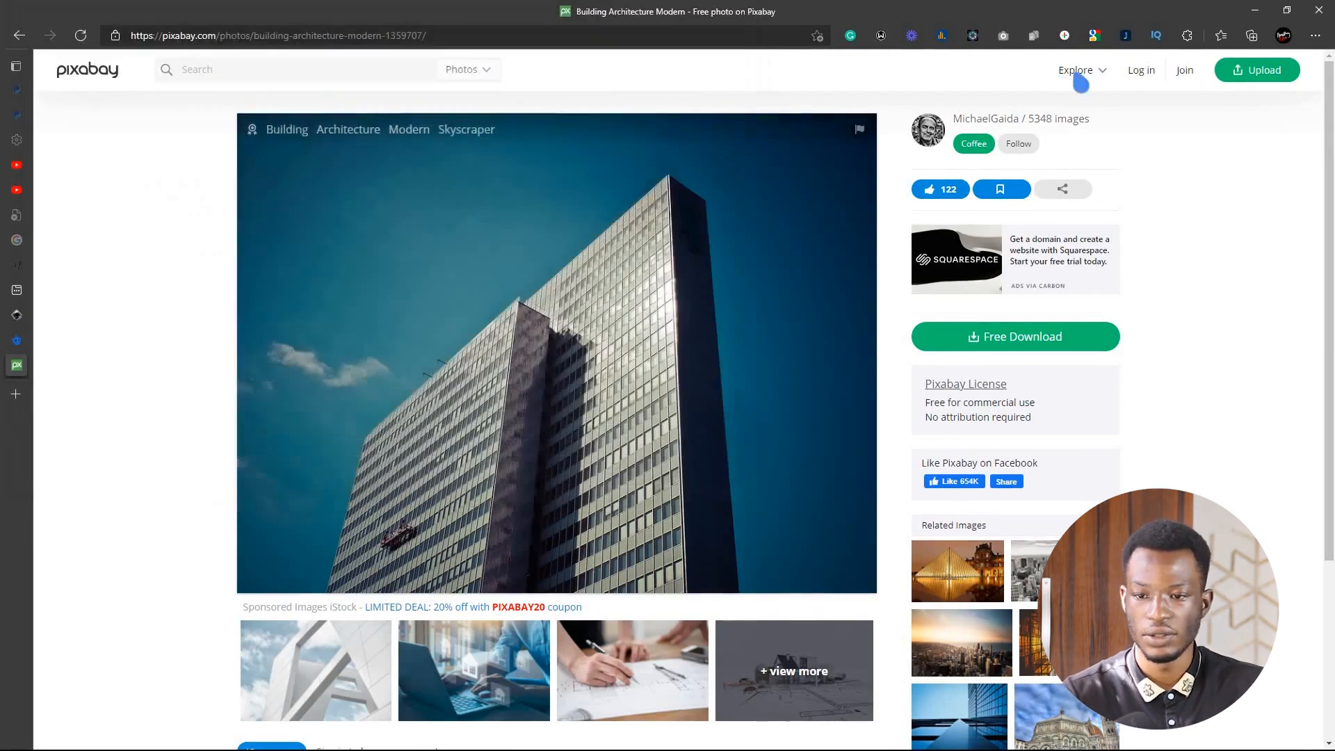
# Step: Switch to Inkscape, bring in the saved skyscraper photo and place it outside the page, beside the reference image
pyautogui.moveTo(1105, 88); pyautogui.dragTo(515, 666)
pyautogui.moveTo(384, 748); pyautogui.dragTo(331, 518)
pyautogui.press('super')
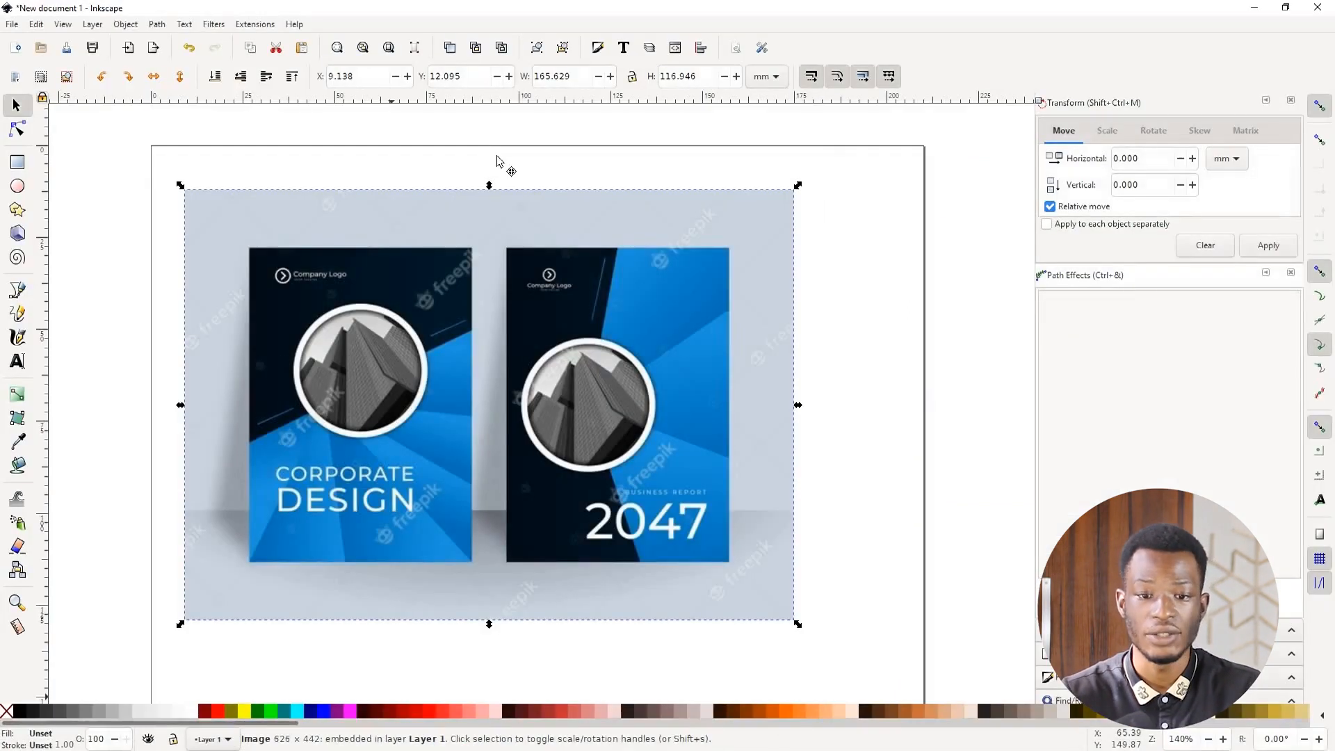
pyautogui.scroll(-2, 453, 277)
pyautogui.scroll(3, 456, 276)
pyautogui.scroll(-4, 456, 151)
pyautogui.moveTo(457, 151); pyautogui.dragTo(690, 291)
pyautogui.scroll(3, 494, 195)
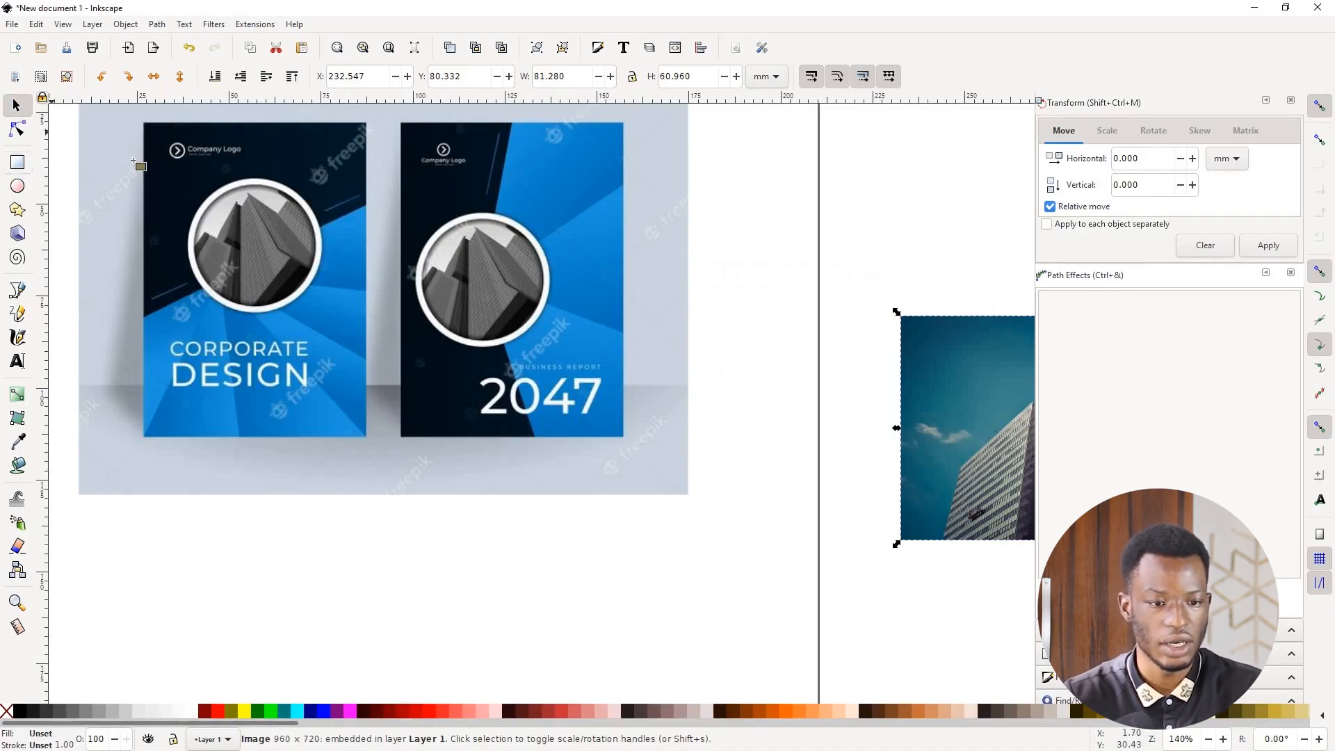
# Step: Draw a rectangle about 60.6 × 85.1 mm that exactly covers the "Corporate Design" cover in the reference image
pyautogui.scroll(2, 133, 108)
pyautogui.click(17, 162)
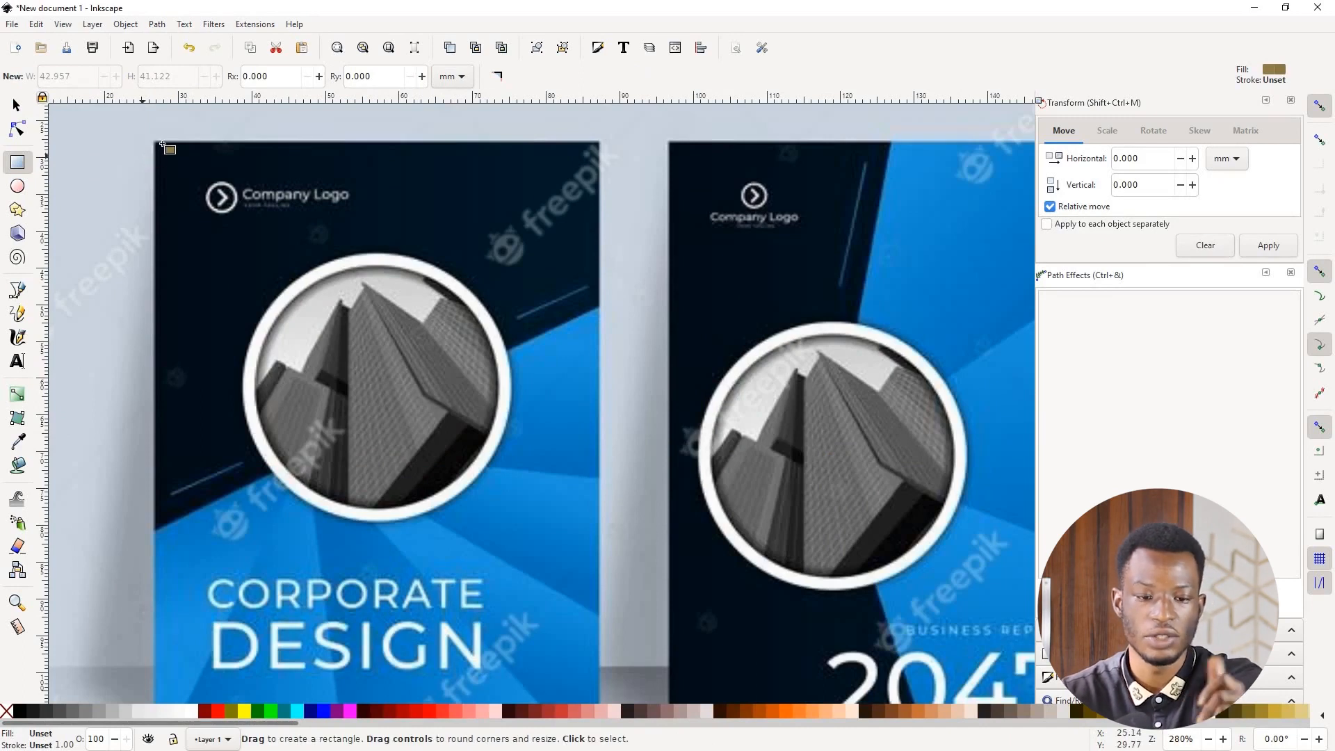
pyautogui.moveTo(154, 143); pyautogui.dragTo(574, 642)
pyautogui.moveTo(596, 749); pyautogui.dragTo(598, 640)
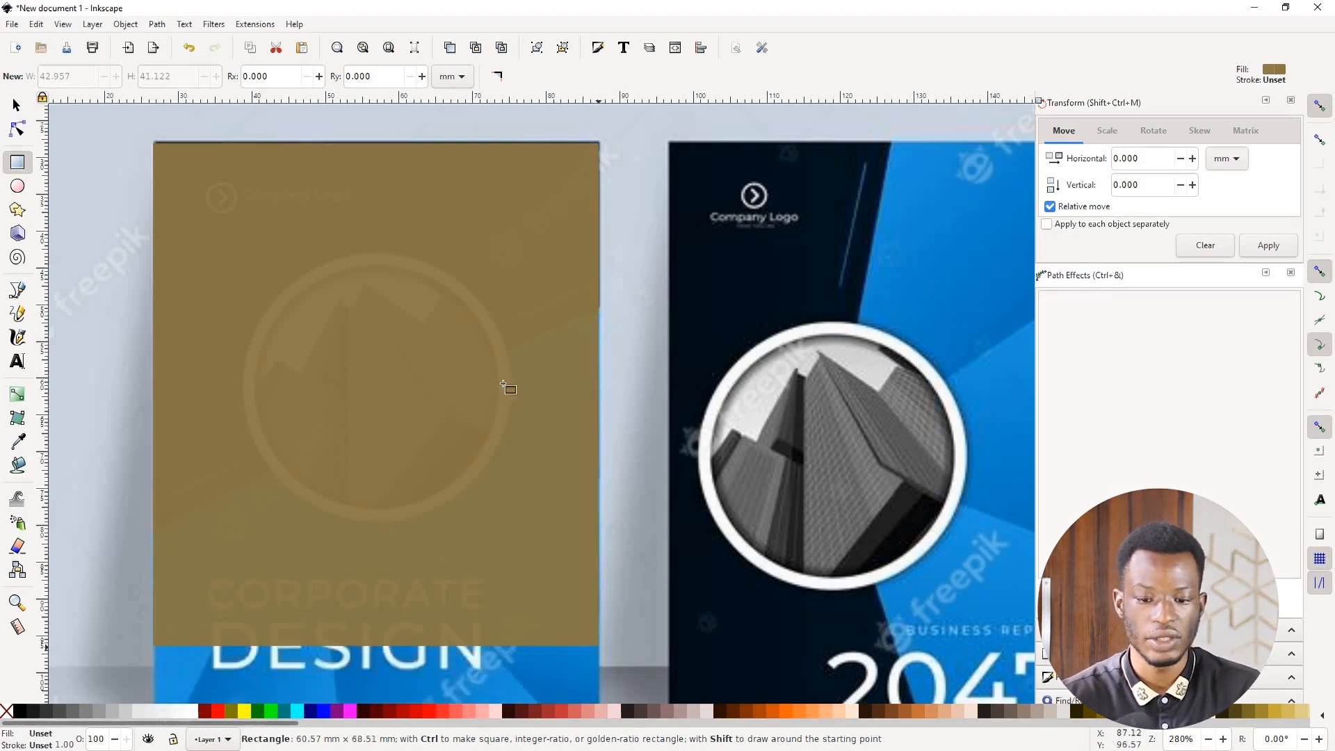
pyautogui.scroll(-8, 53, 148)
pyautogui.press('s')
pyautogui.moveTo(599, 424)
pyautogui.mouseDown()
pyautogui.moveTo(611, 562)
pyautogui.moveTo(602, 549)
pyautogui.mouseUp()
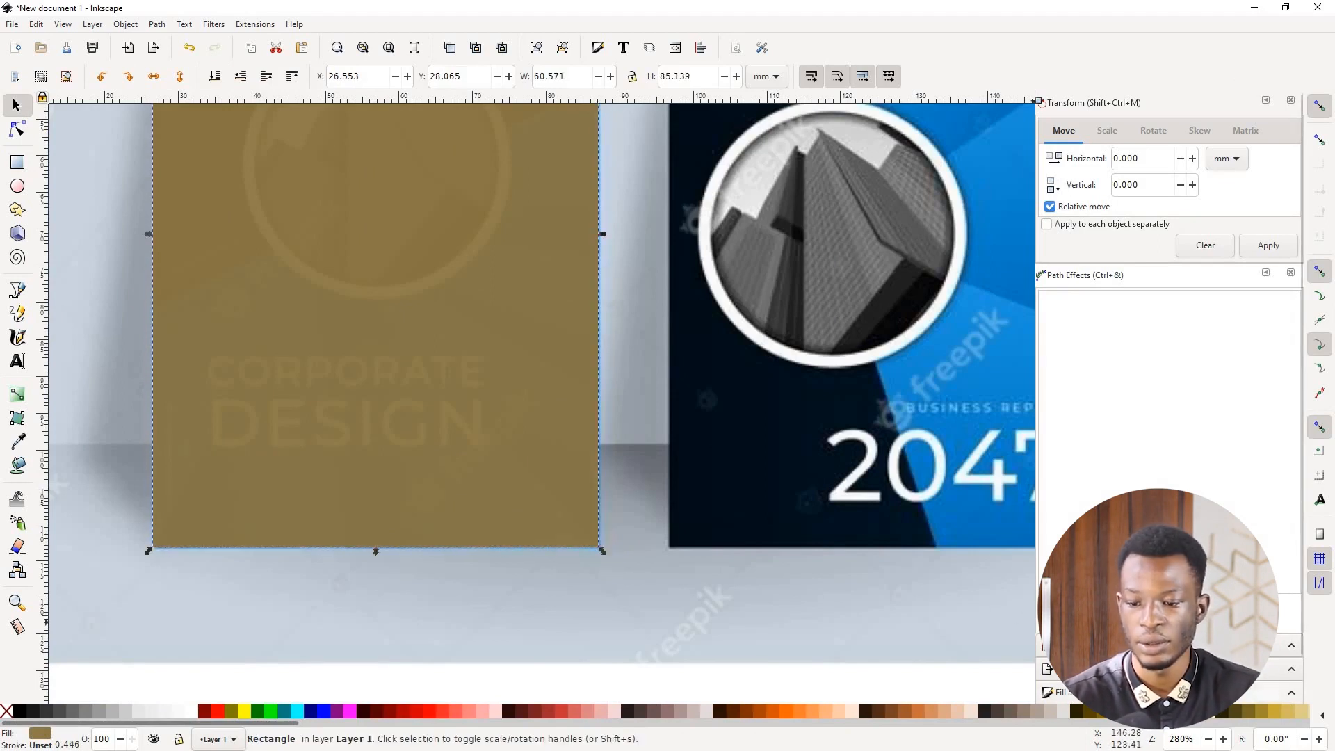
# Step: Keep the rectangle's fill alpha at 100 and reduce its overall opacity to 52% so the reference cover shows through
pyautogui.hotkey('ctrl', 'shift', 'f')
pyautogui.write('98')
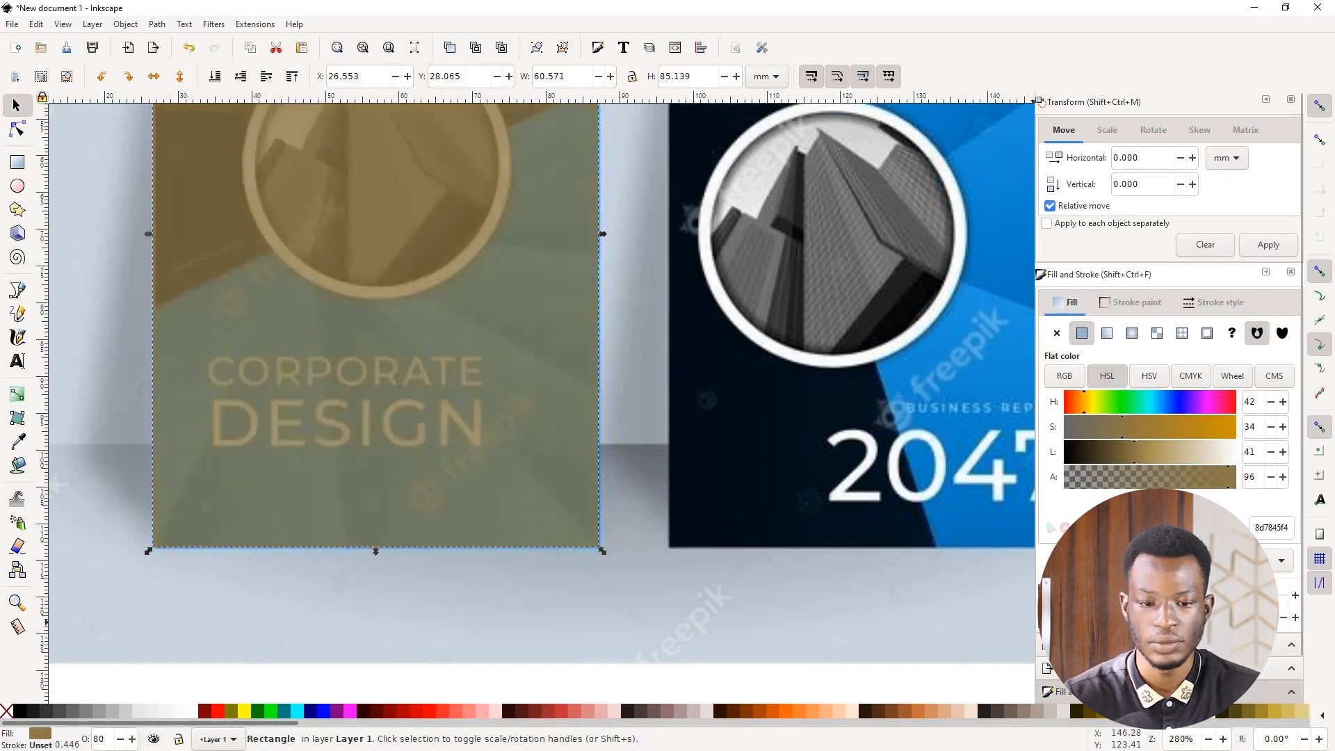
pyautogui.moveTo(1238, 476)
pyautogui.mouseDown()
pyautogui.moveTo(1211, 477)
pyautogui.moveTo(1241, 477)
pyautogui.mouseUp()
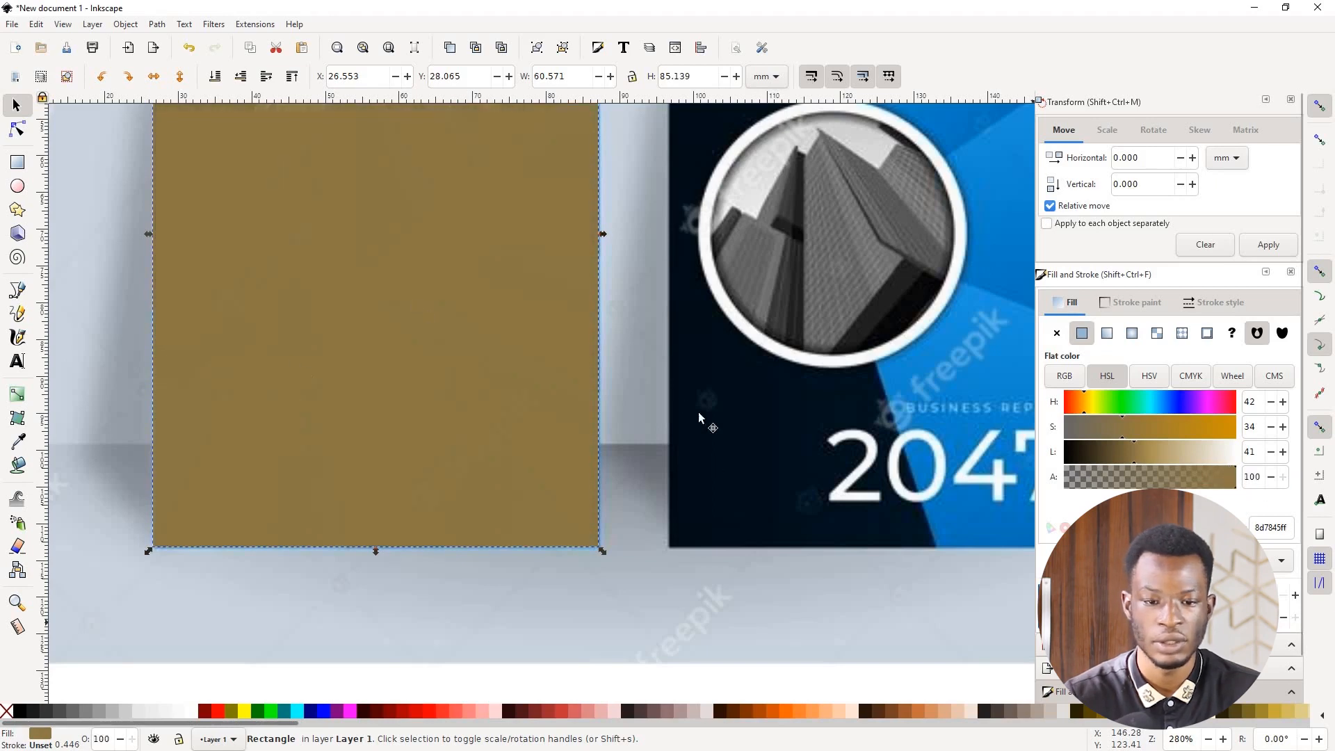
pyautogui.scroll(-3, 476, 391)
pyautogui.scroll(1, 485, 383)
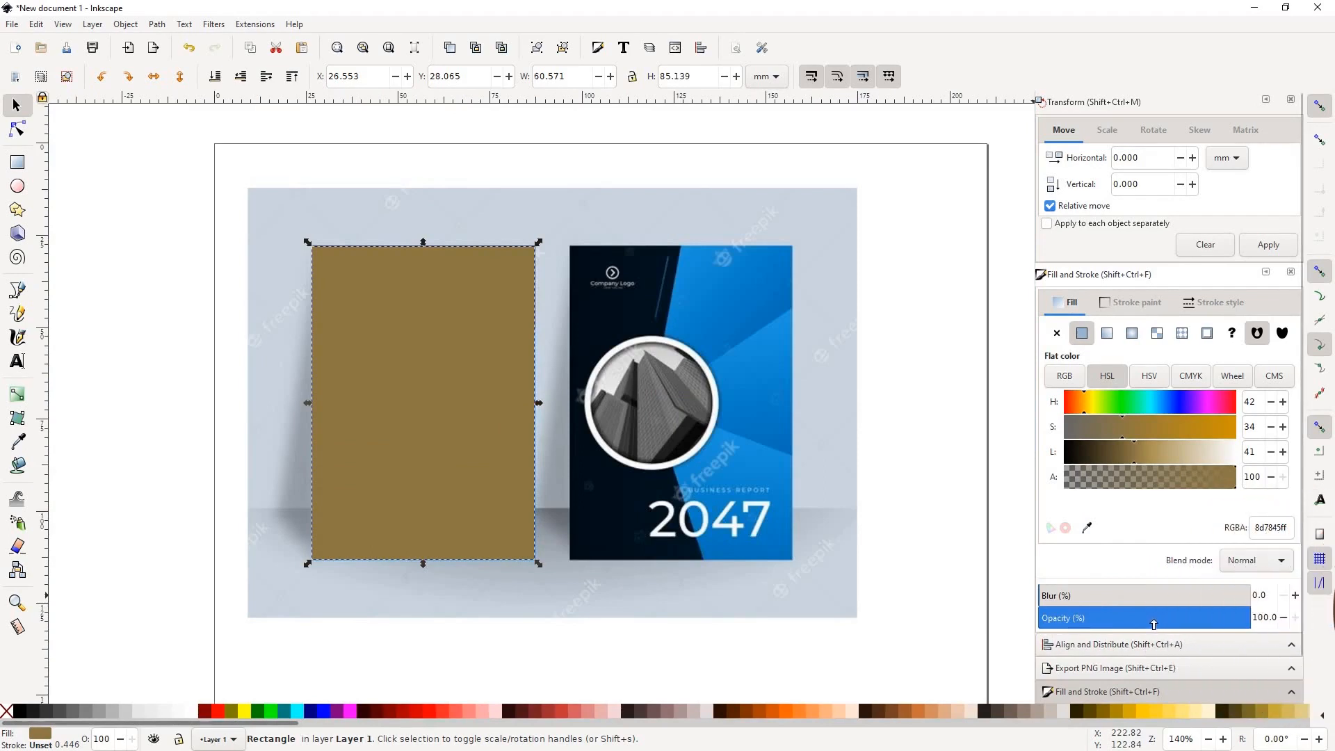
pyautogui.click(1151, 619)
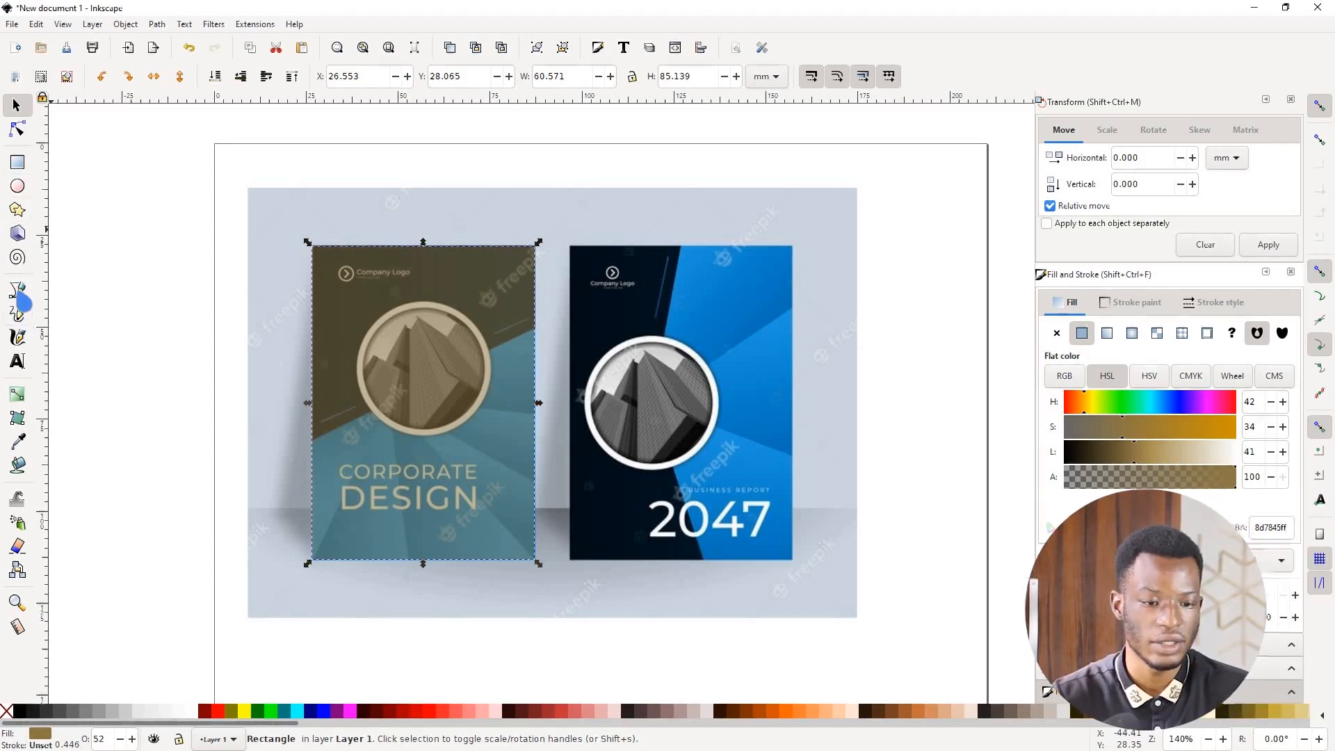
# Step: Trace the cover's dark upper area with a closed four-node Bezier path about 60.8 × 53.3 mm, following its slanted lower edge
pyautogui.click(21, 295)
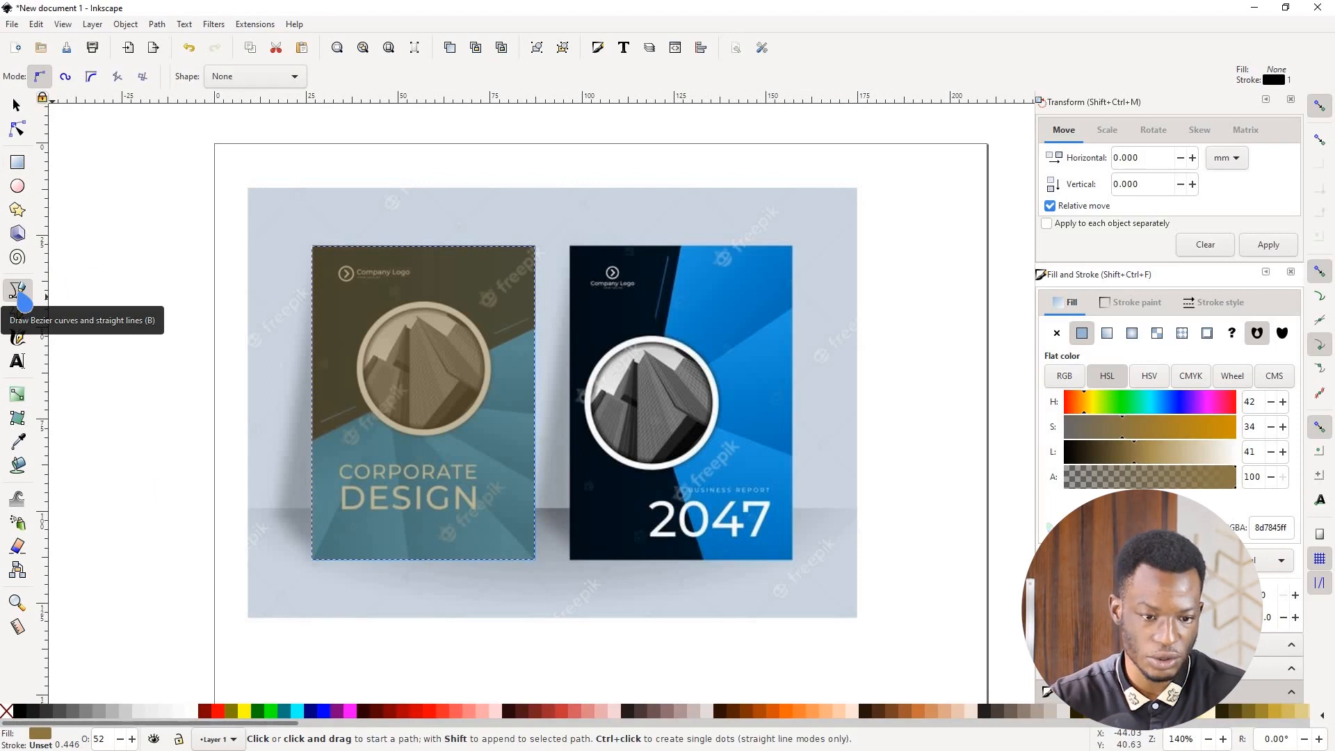
pyautogui.scroll(2, 313, 224)
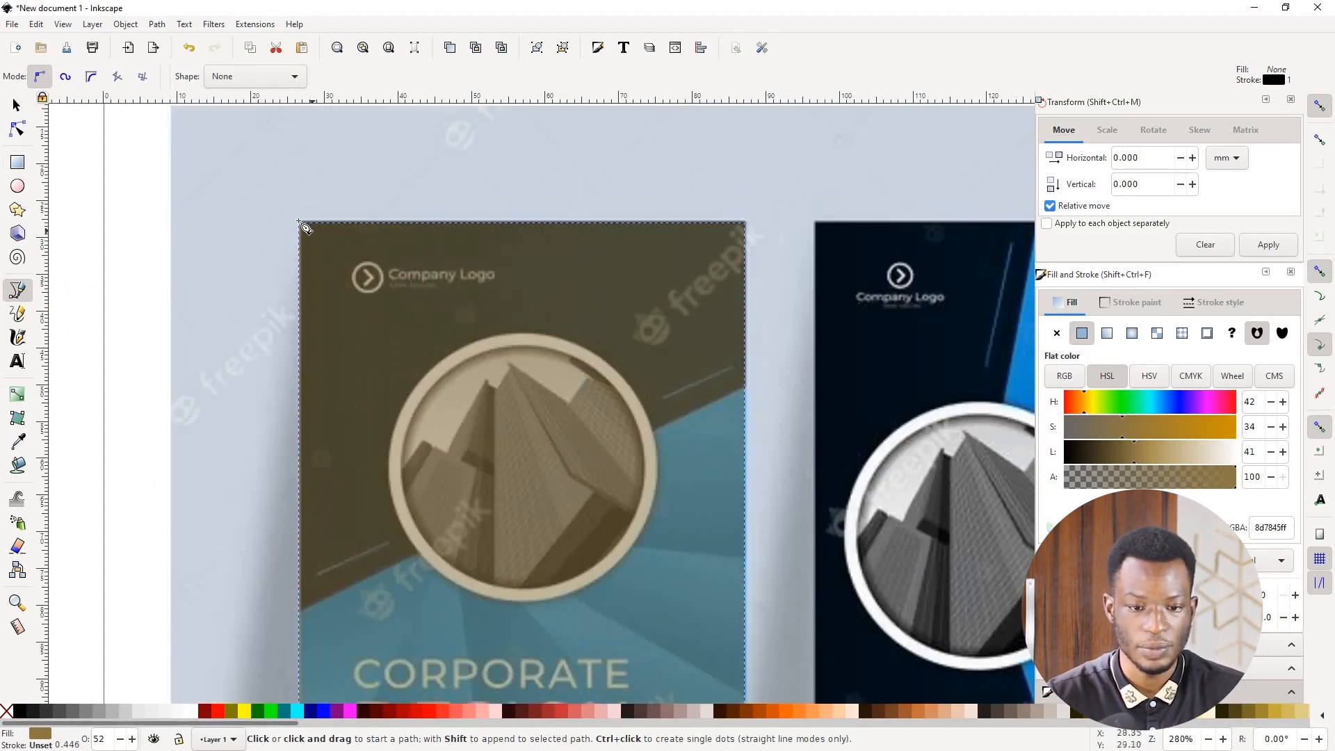
pyautogui.click(299, 223)
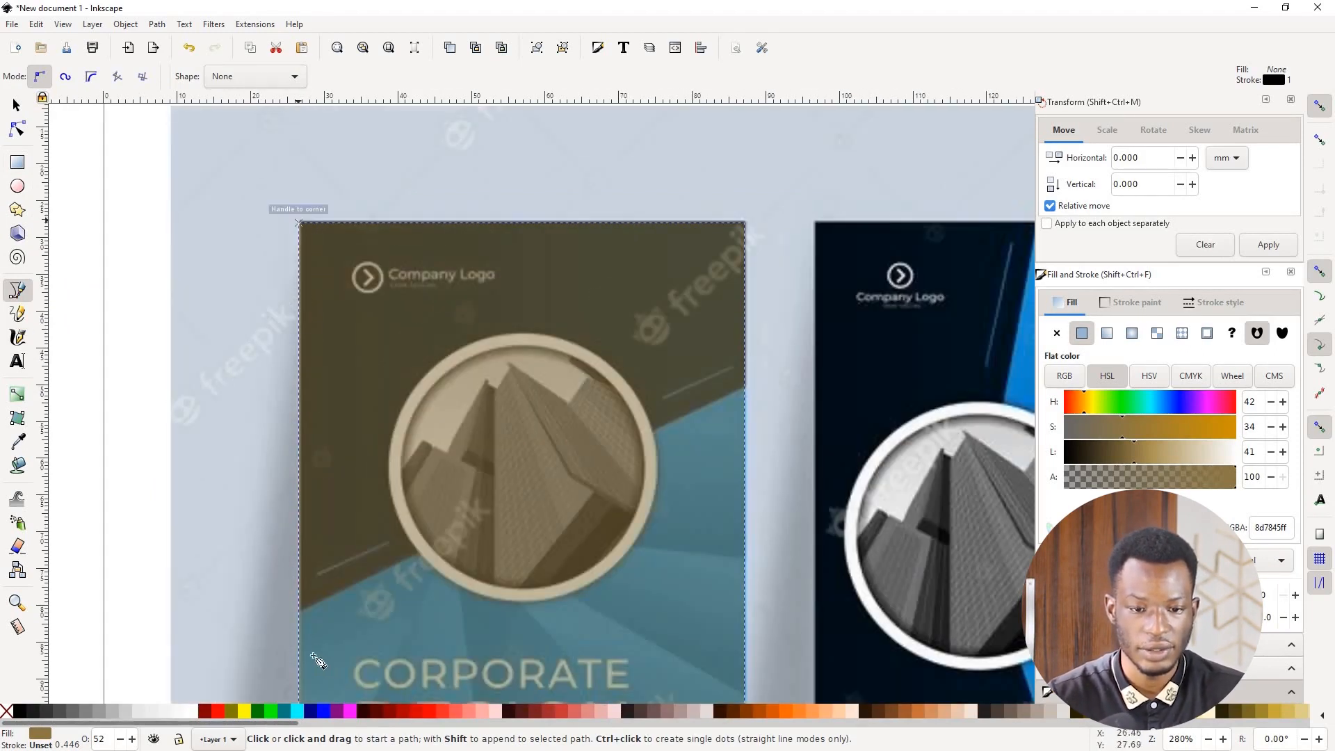
pyautogui.click(299, 612)
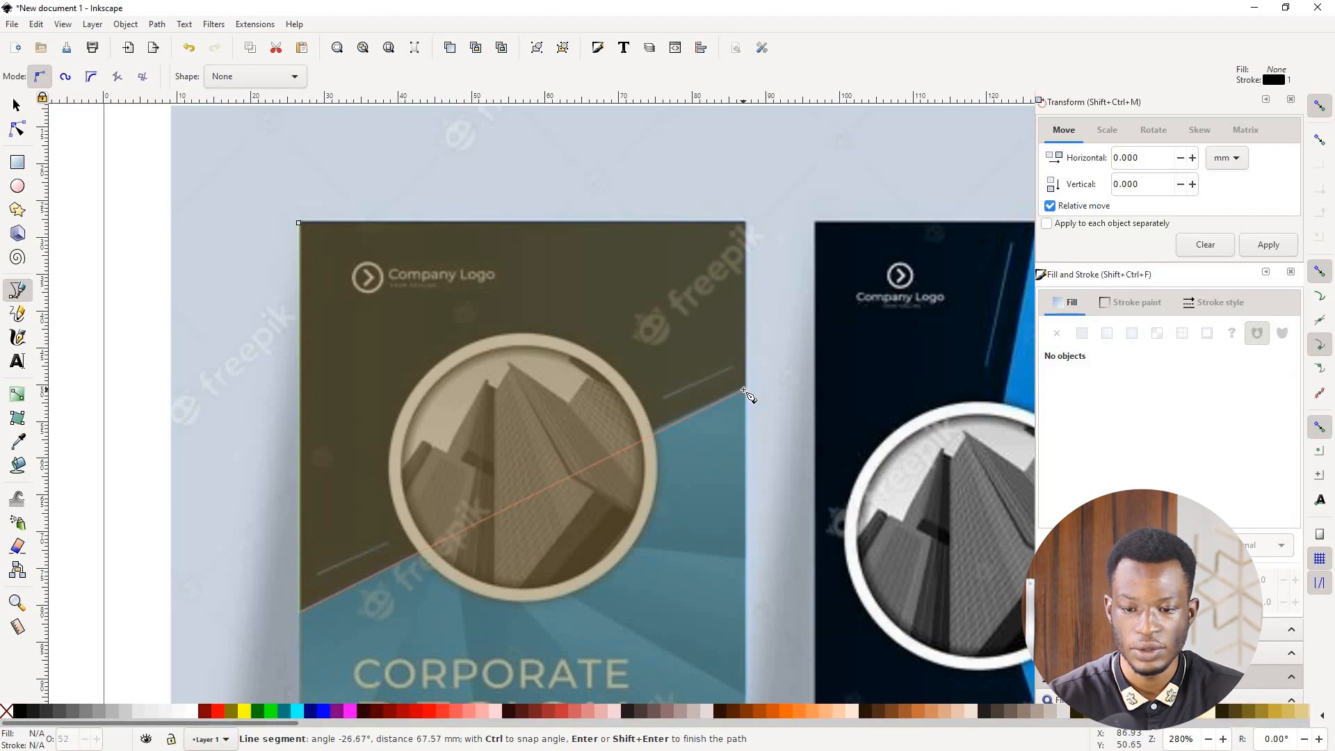
pyautogui.click(744, 385)
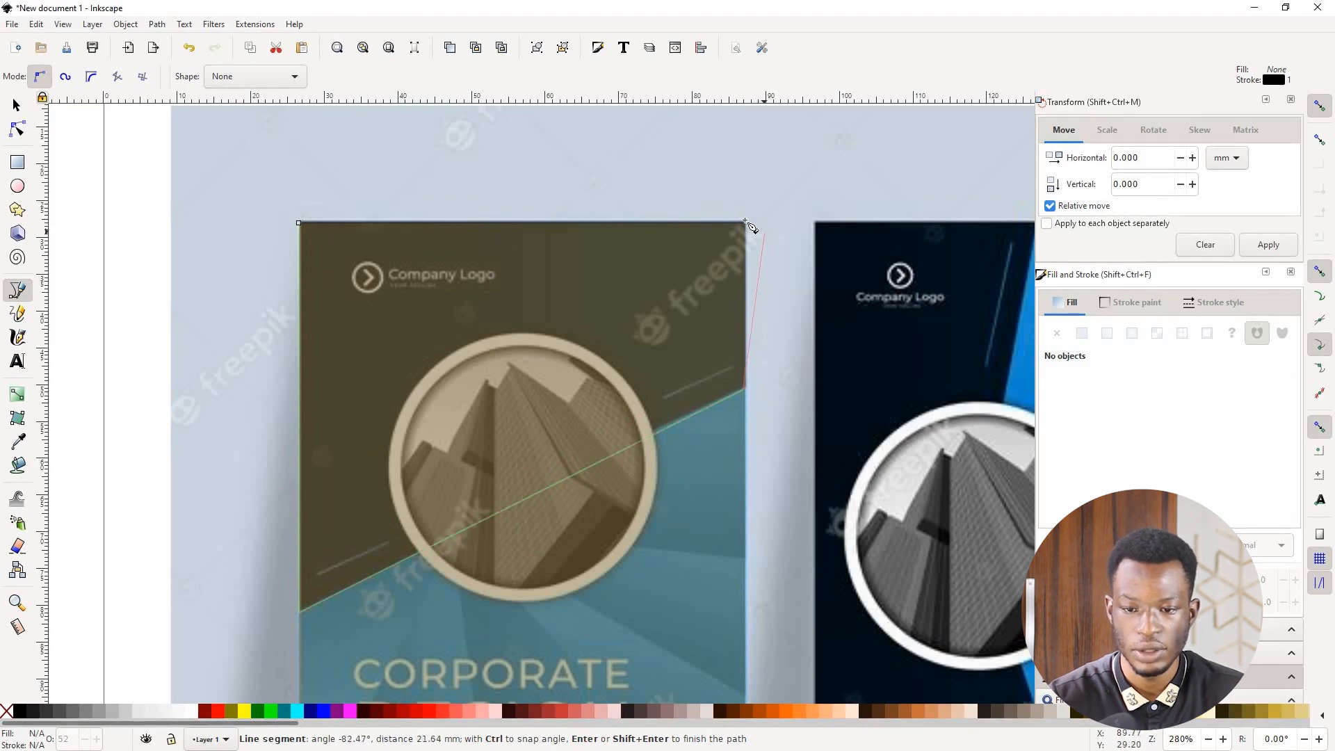
pyautogui.click(744, 222)
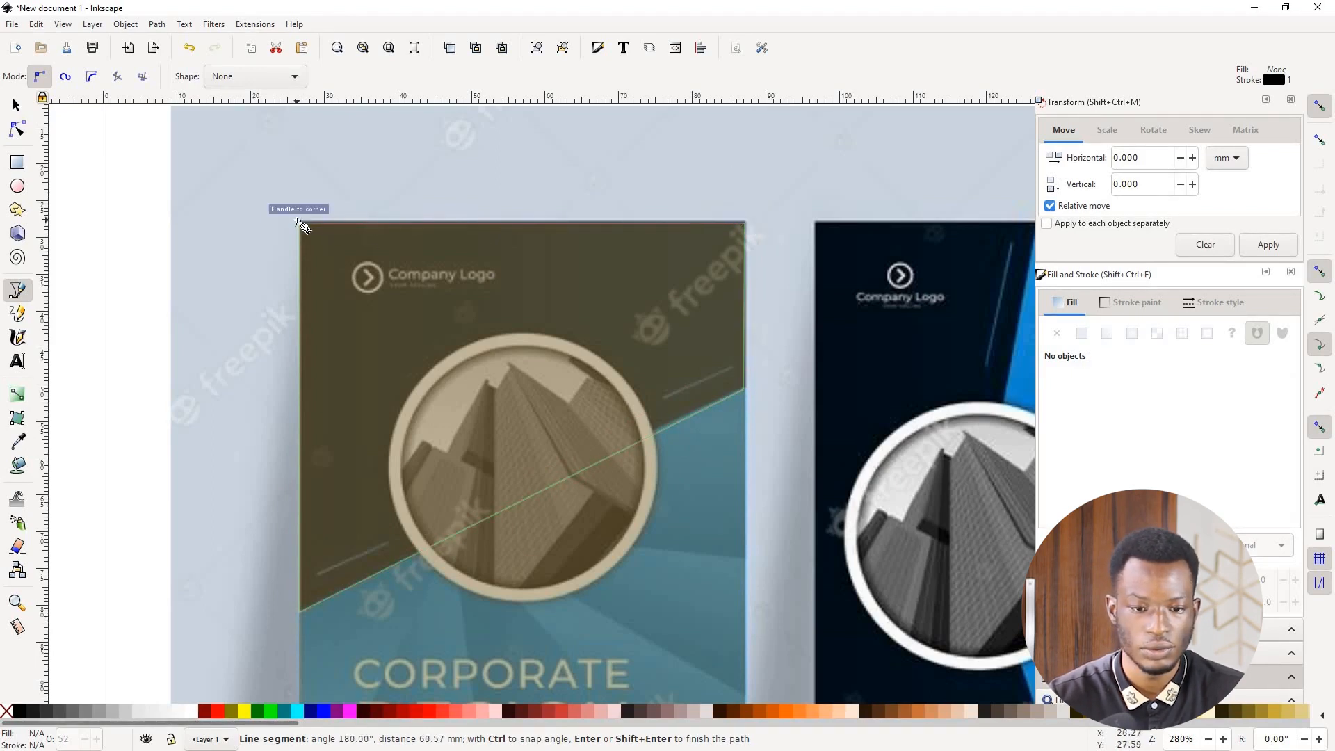
pyautogui.click(299, 223)
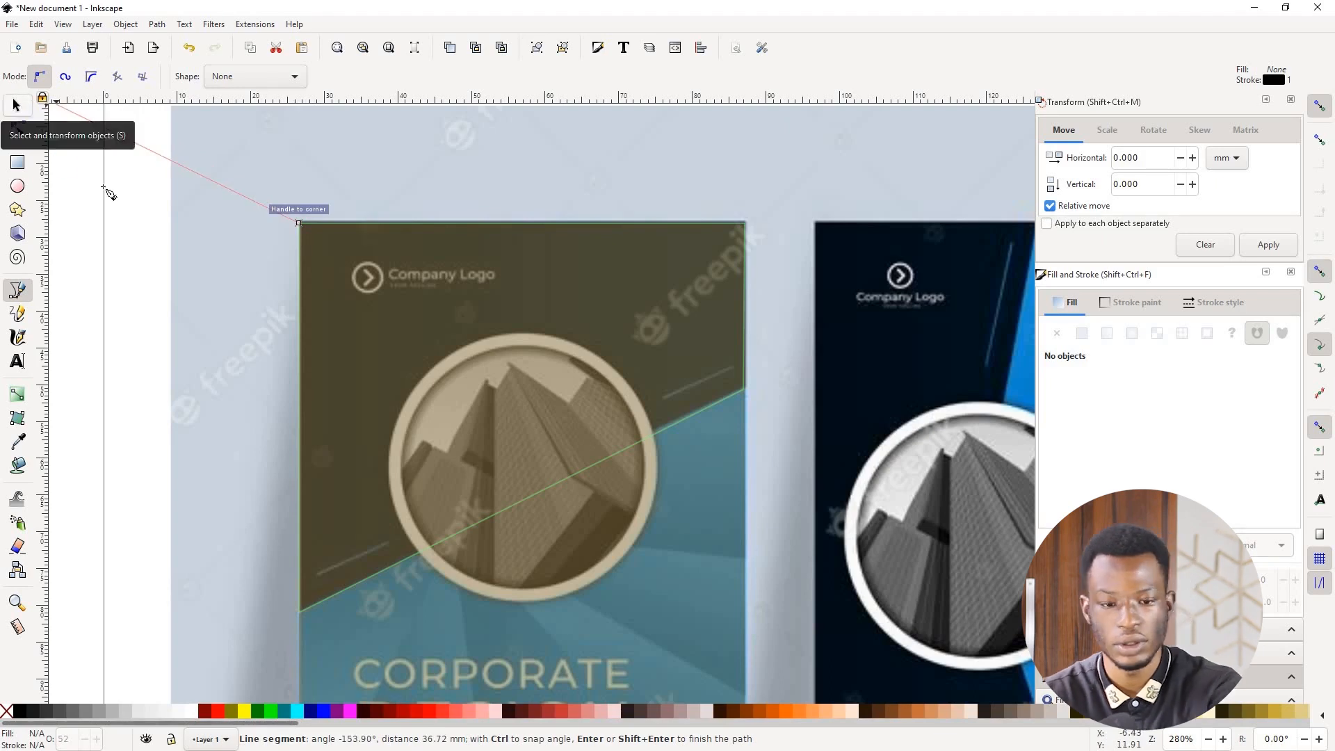
pyautogui.press('Return')
# Step: Move the semi-transparent rectangle off the reference cover to the empty canvas beyond the page's upper-left corner
pyautogui.scroll(3, 826, 393)
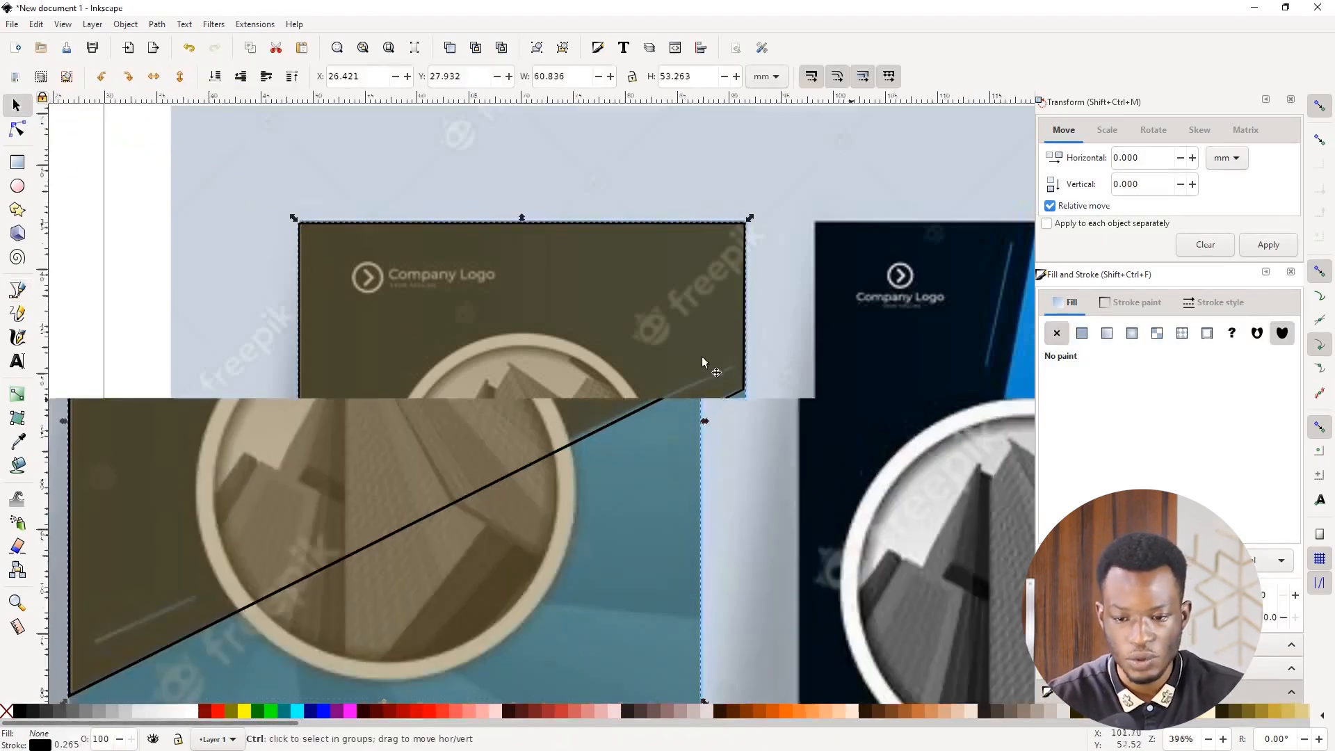
pyautogui.scroll(-3, 703, 357)
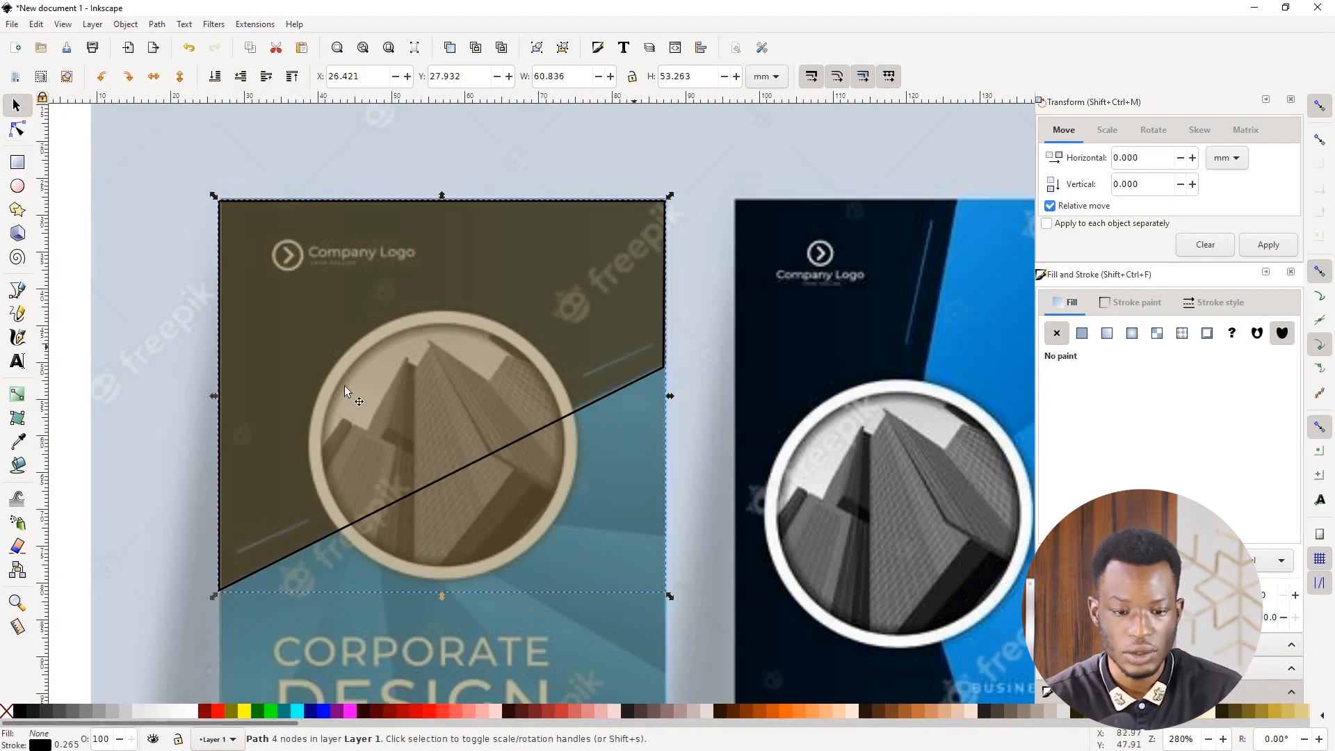
pyautogui.scroll(-3, 344, 385)
pyautogui.scroll(-2, 445, 382)
pyautogui.scroll(1, 400, 346)
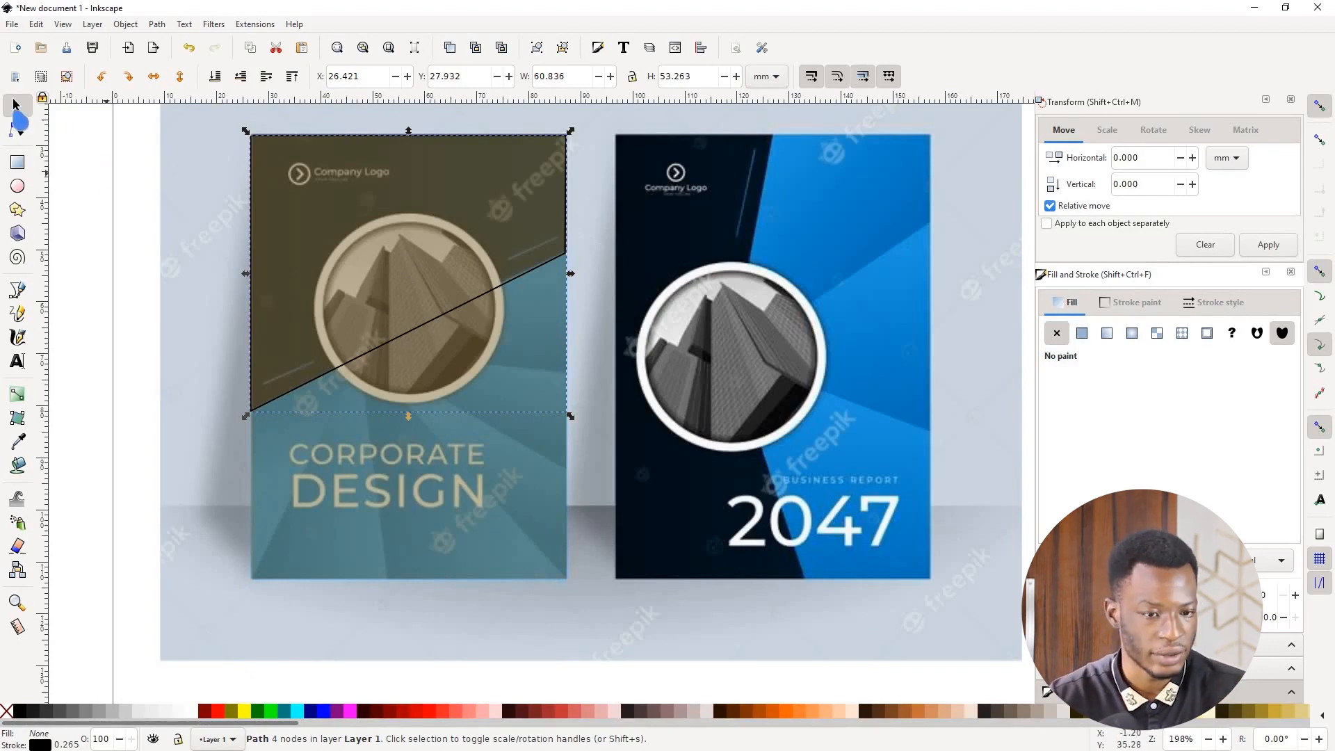
pyautogui.press('Escape')
pyautogui.scroll(-2, 381, 350)
pyautogui.scroll(3, 384, 351)
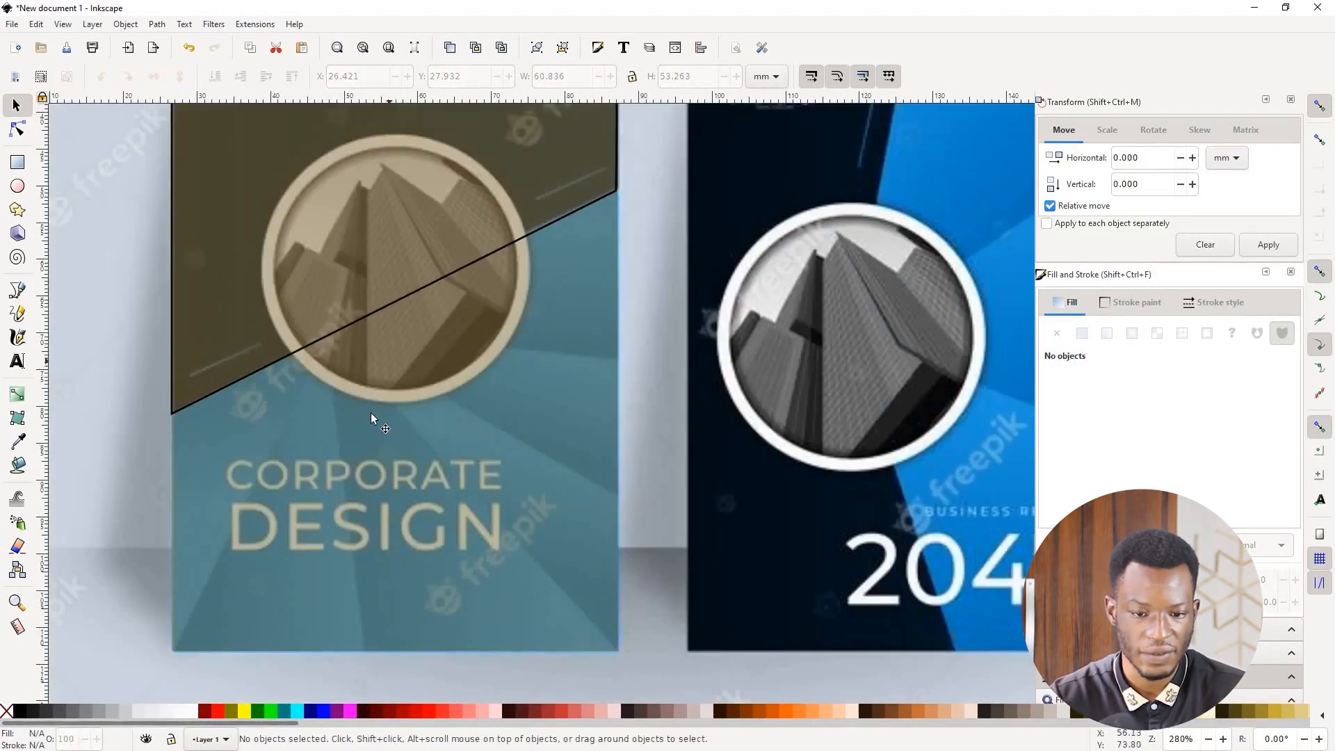
pyautogui.scroll(-3, 449, 349)
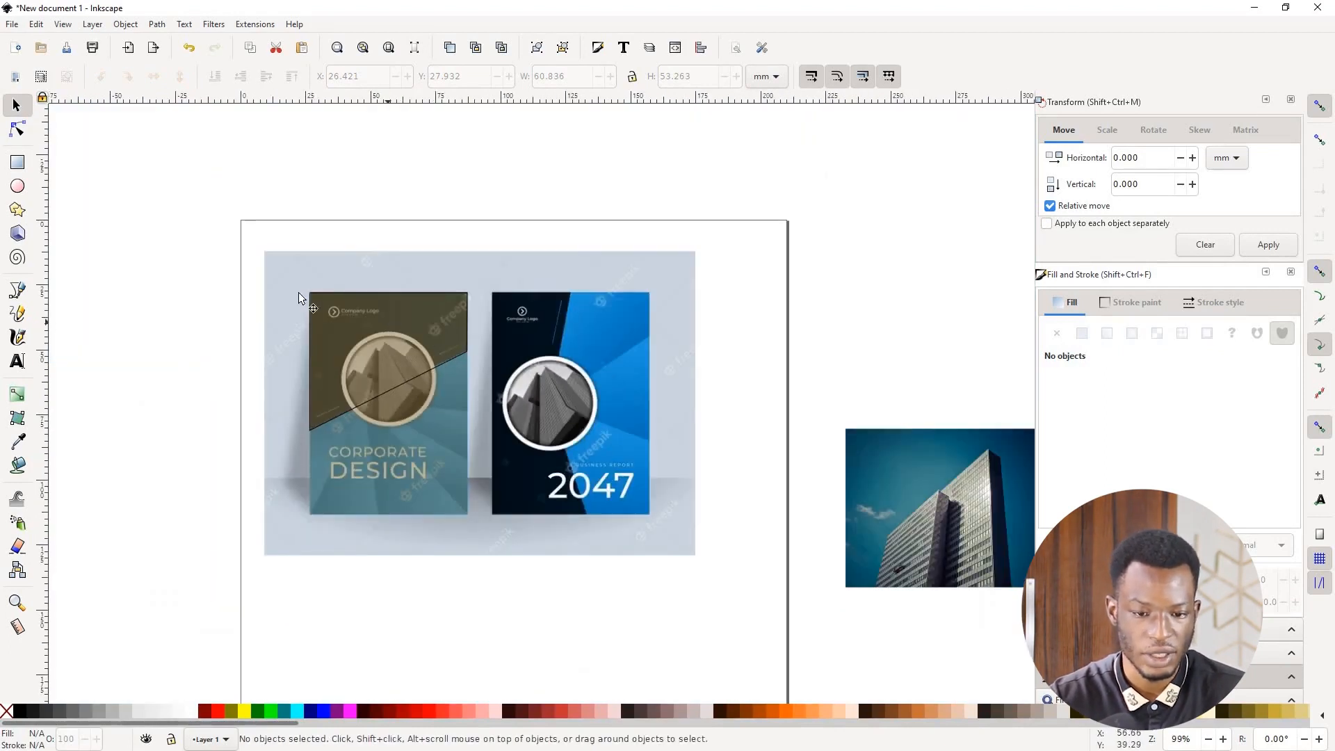
pyautogui.click(379, 342)
pyautogui.moveTo(240, 287); pyautogui.dragTo(20, 188)
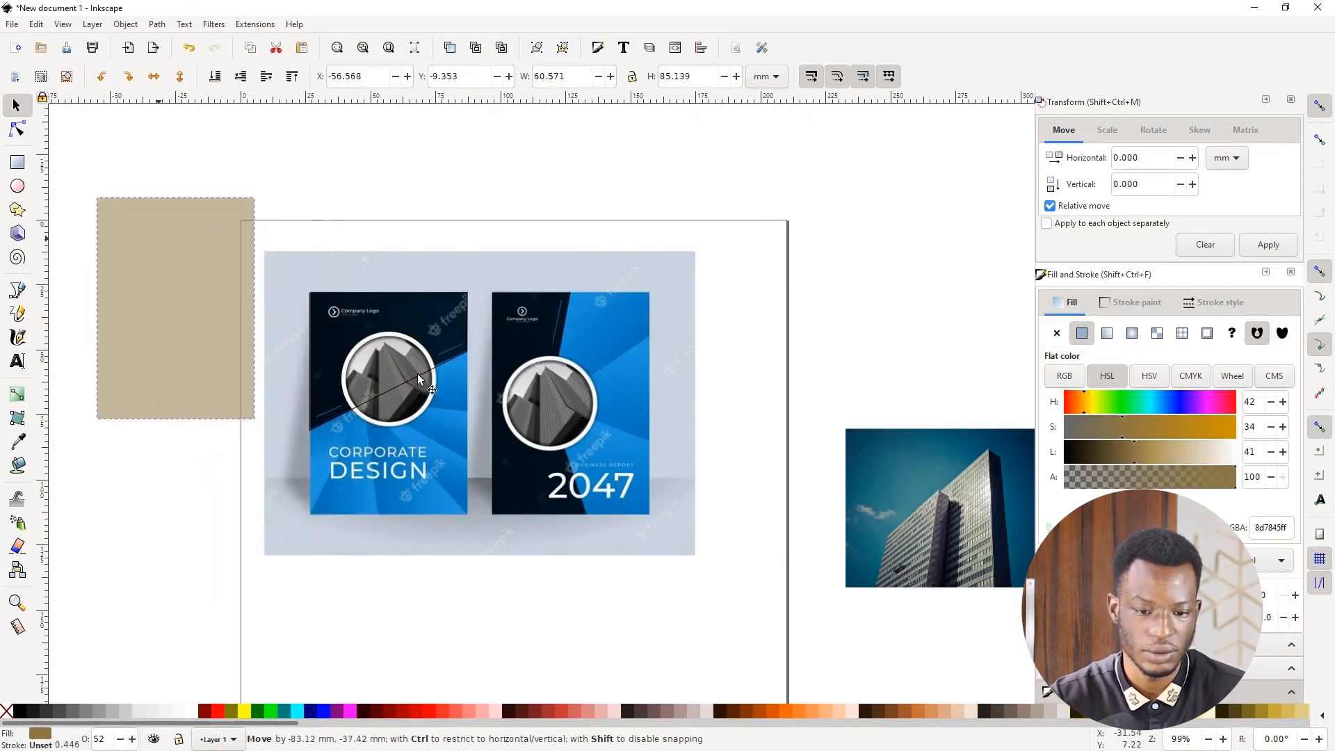
# Step: Draw a closed Bezier triangle from the slanted path's lower-left corner to the cover's bottom-left corner and a point on the slanted edge
pyautogui.click(431, 414)
pyautogui.scroll(3, 452, 302)
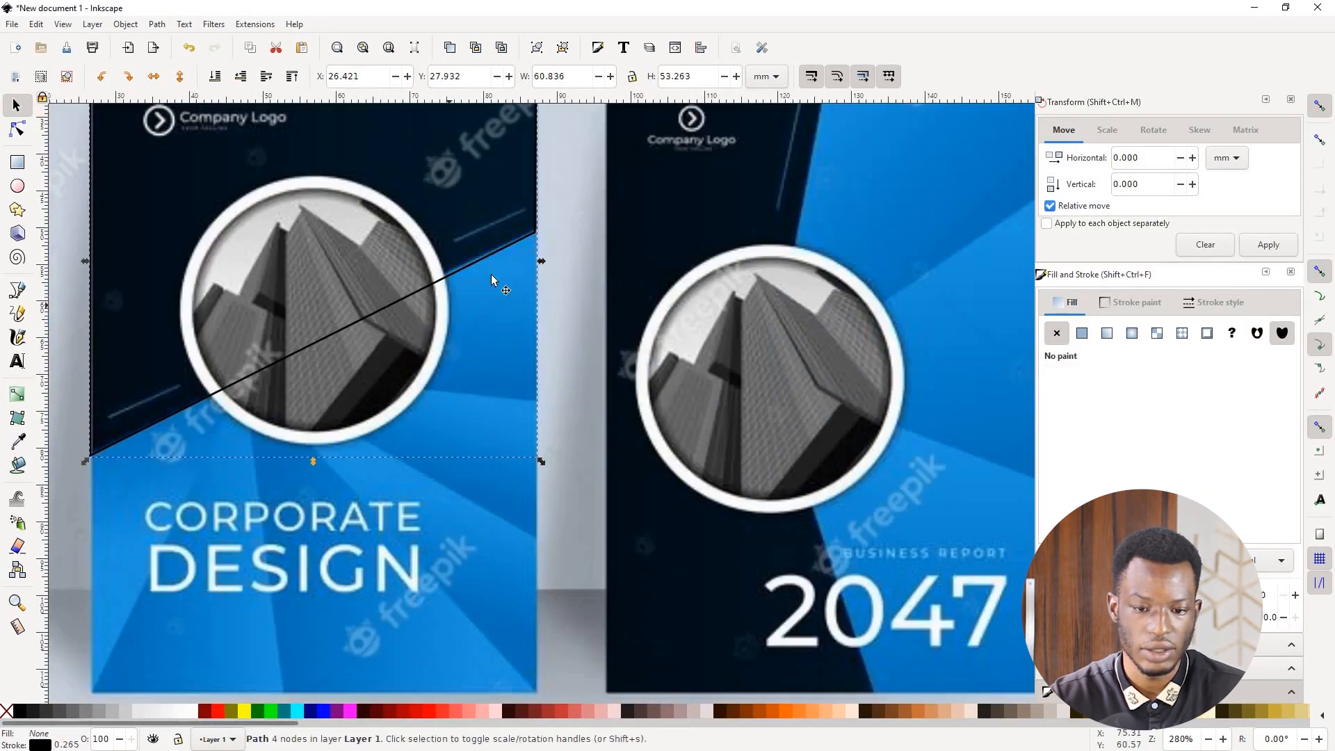
pyautogui.scroll(-2, 489, 364)
pyautogui.scroll(2, 489, 364)
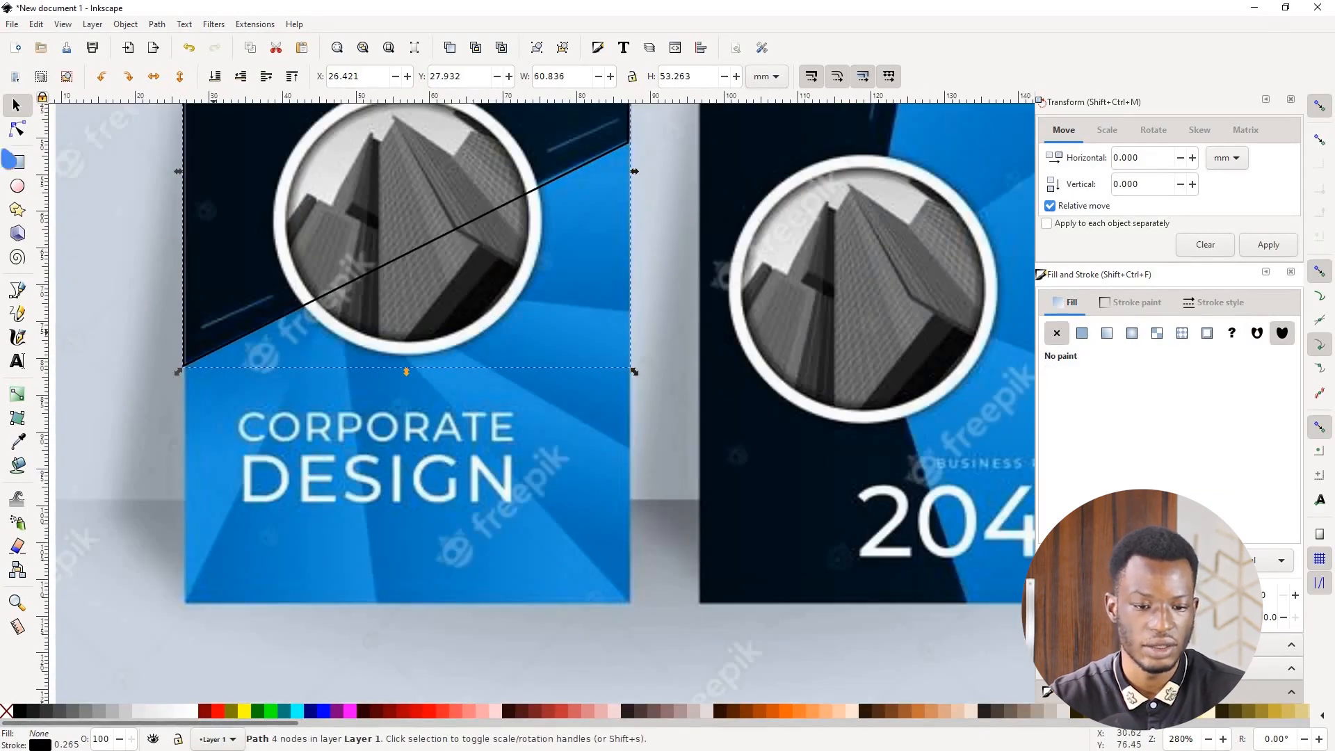
pyautogui.click(18, 293)
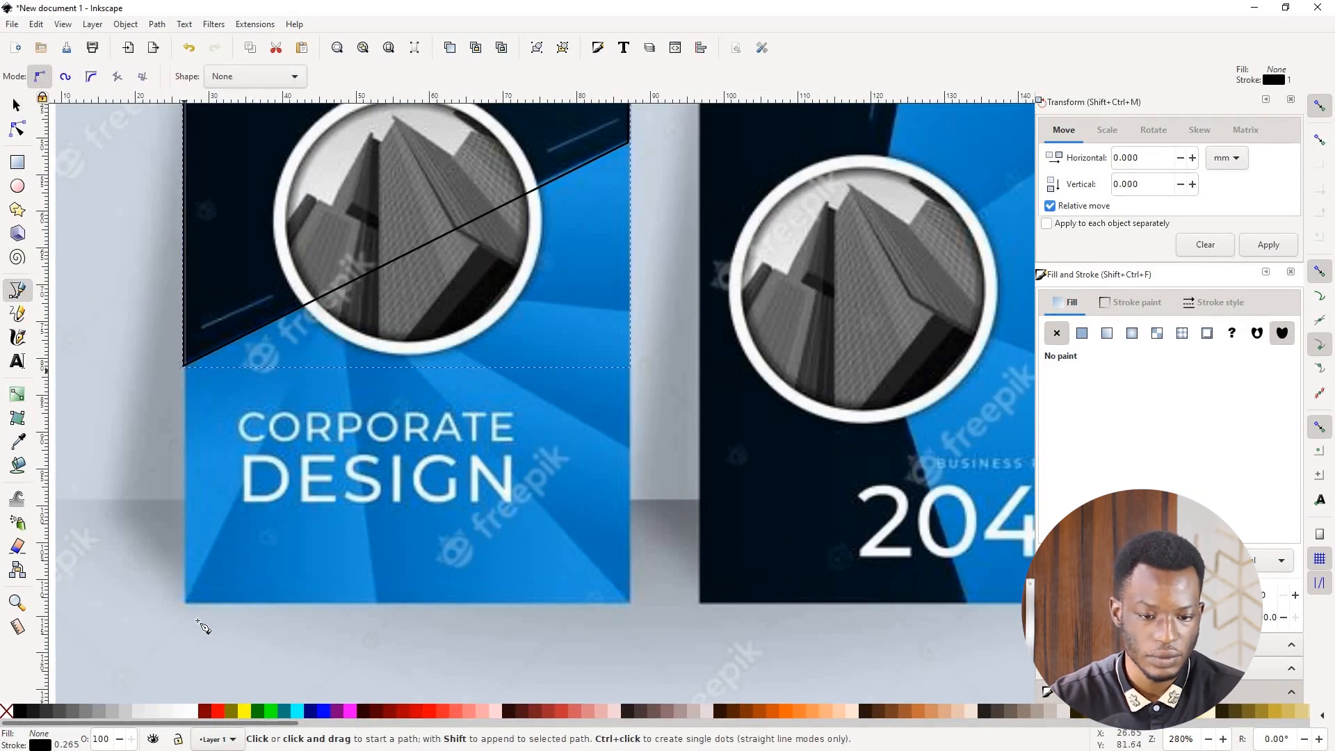
pyautogui.click(184, 365)
pyautogui.click(184, 604)
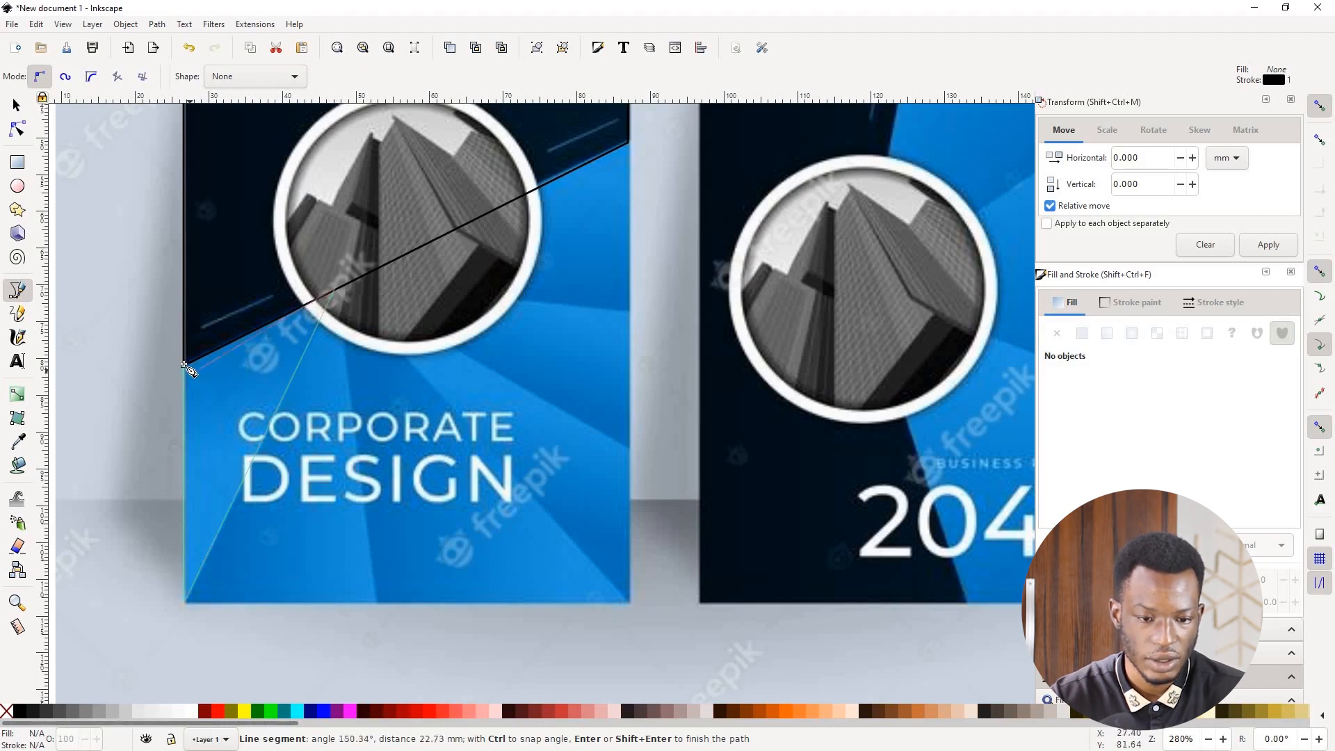
pyautogui.click(184, 366)
# Step: Draw an adjoining closed triangle from the cover's bottom-left corner along its bottom edge and up to the shared point on the slanted edge
pyautogui.click(186, 605)
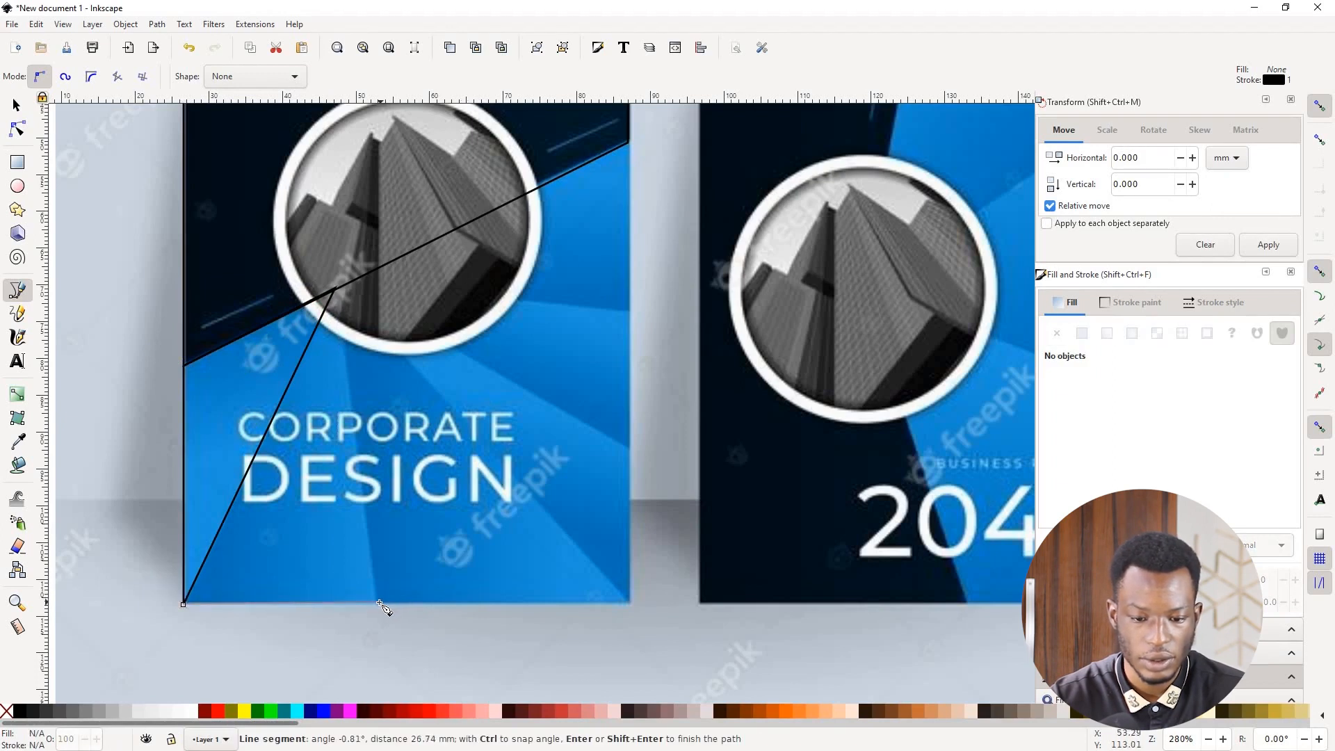
pyautogui.click(335, 289)
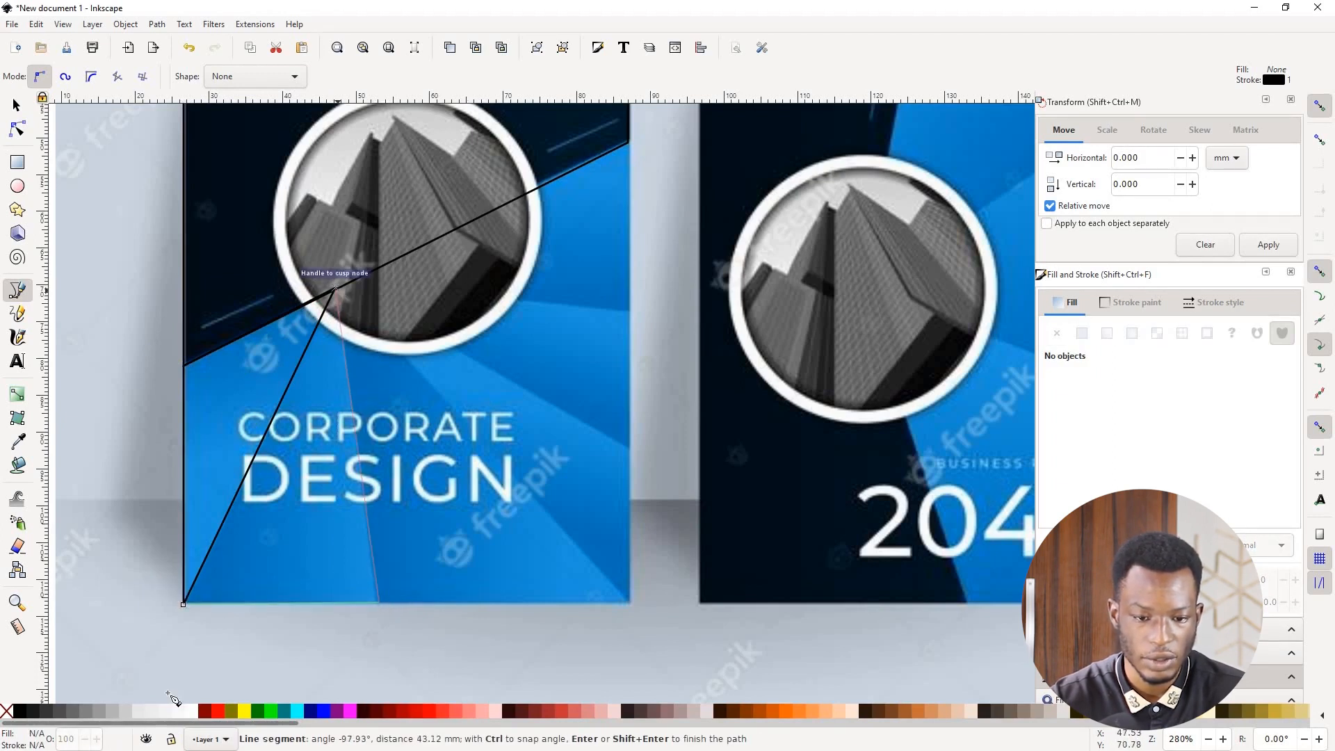
pyautogui.click(185, 603)
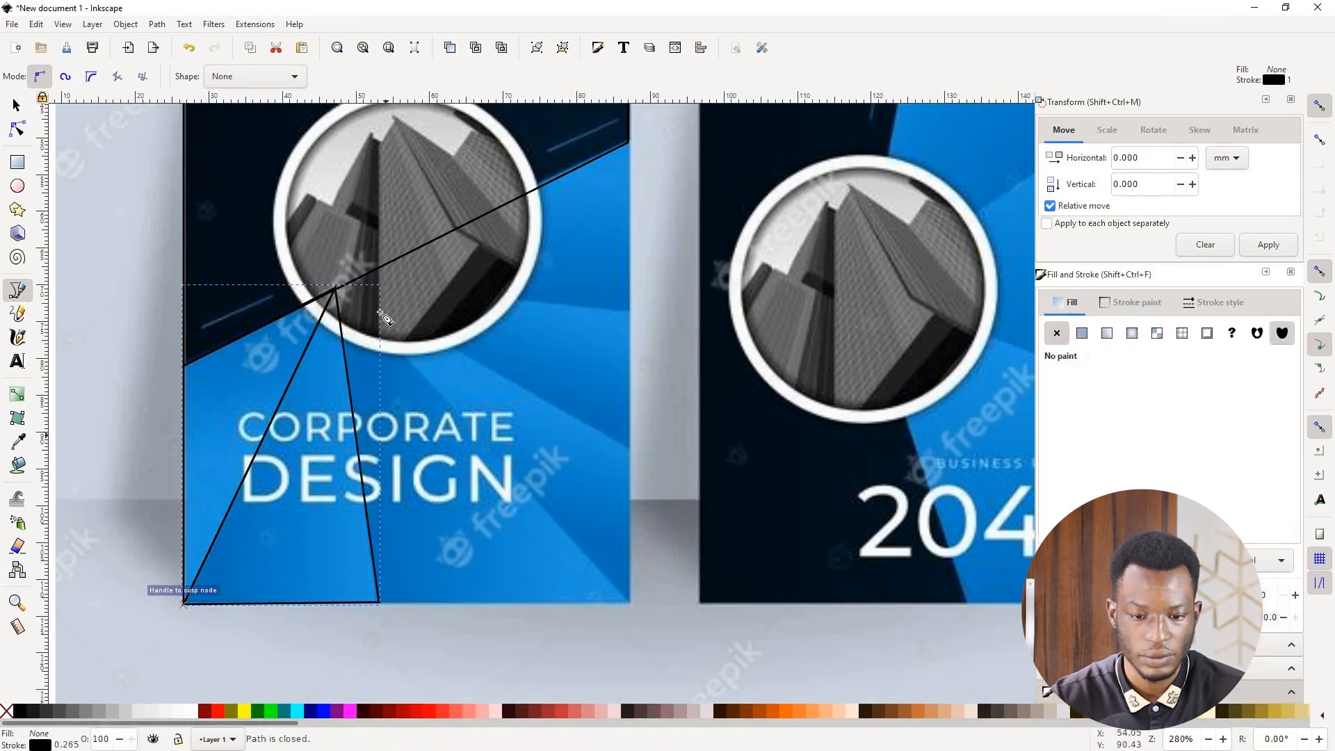
# Step: Trace two more closed triangles from the shared apex, one reaching the cover's bottom-right corner, the other extending partway up its right edge
pyautogui.click(337, 289)
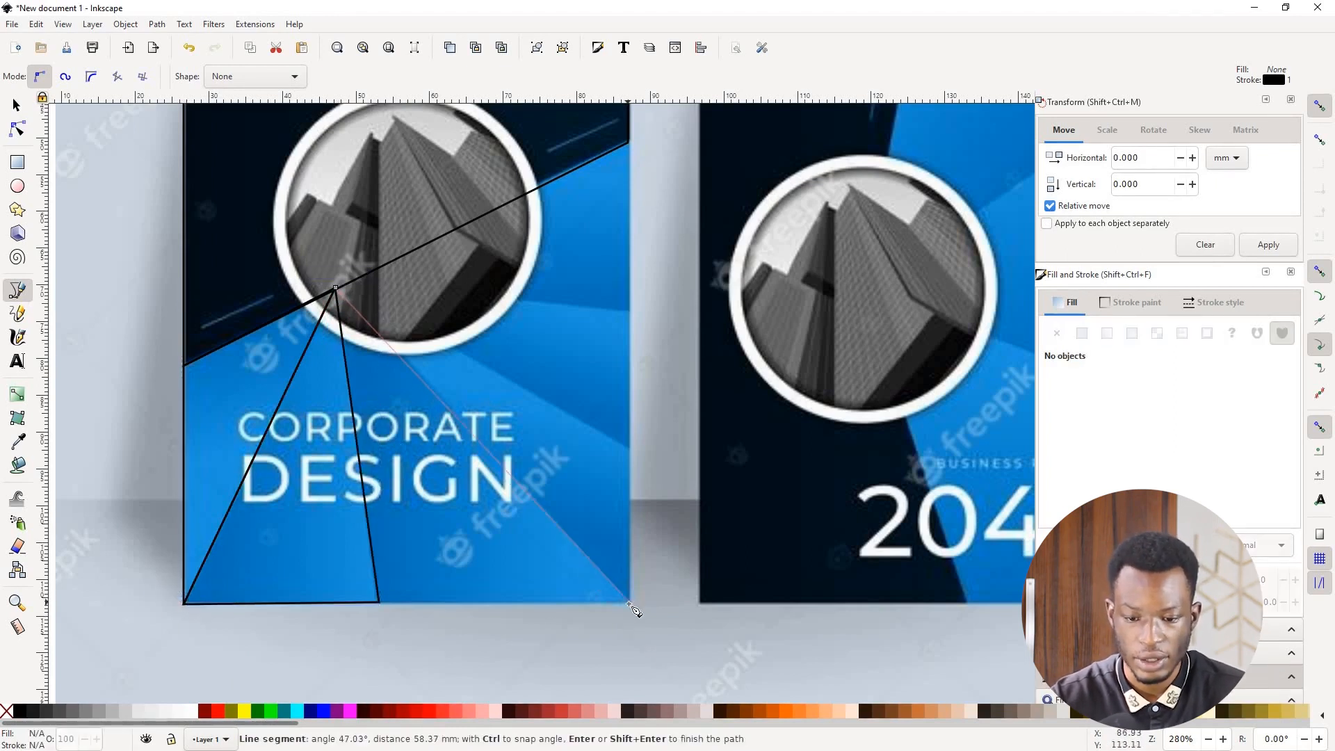
pyautogui.click(410, 619)
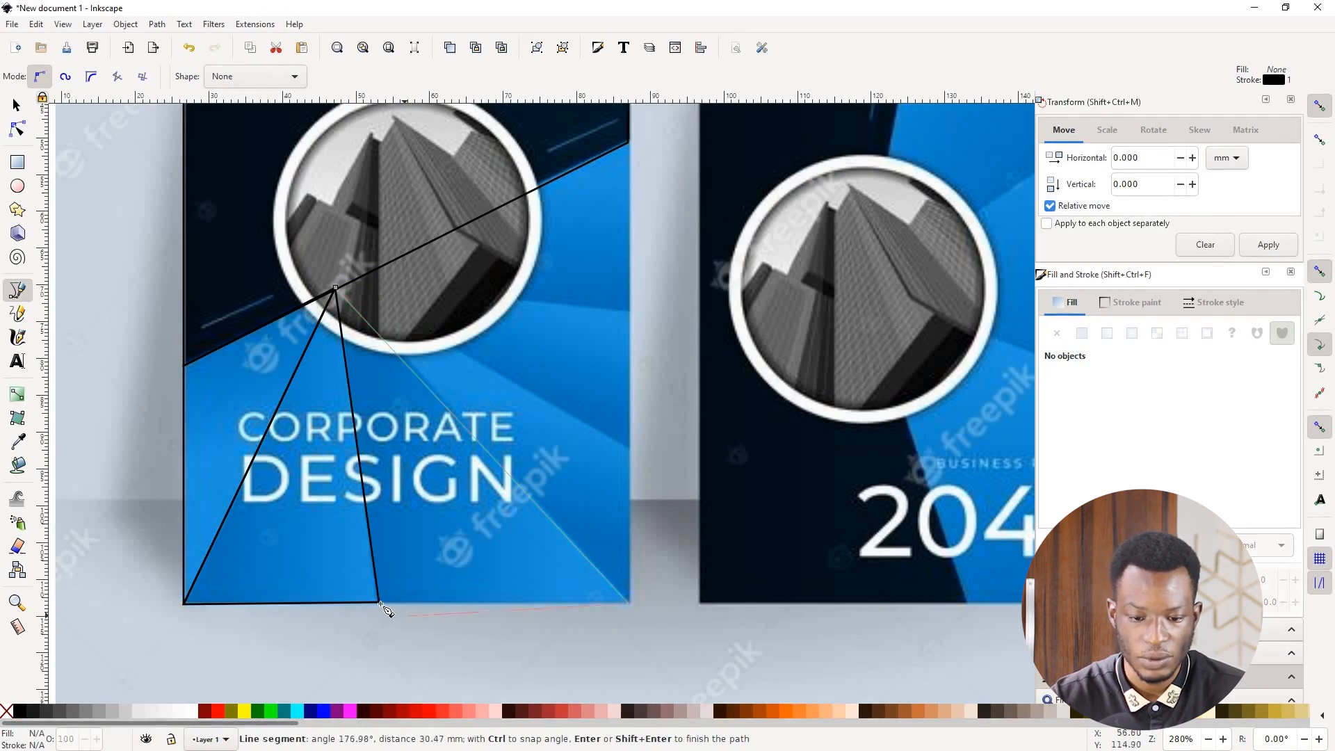
pyautogui.click(383, 607)
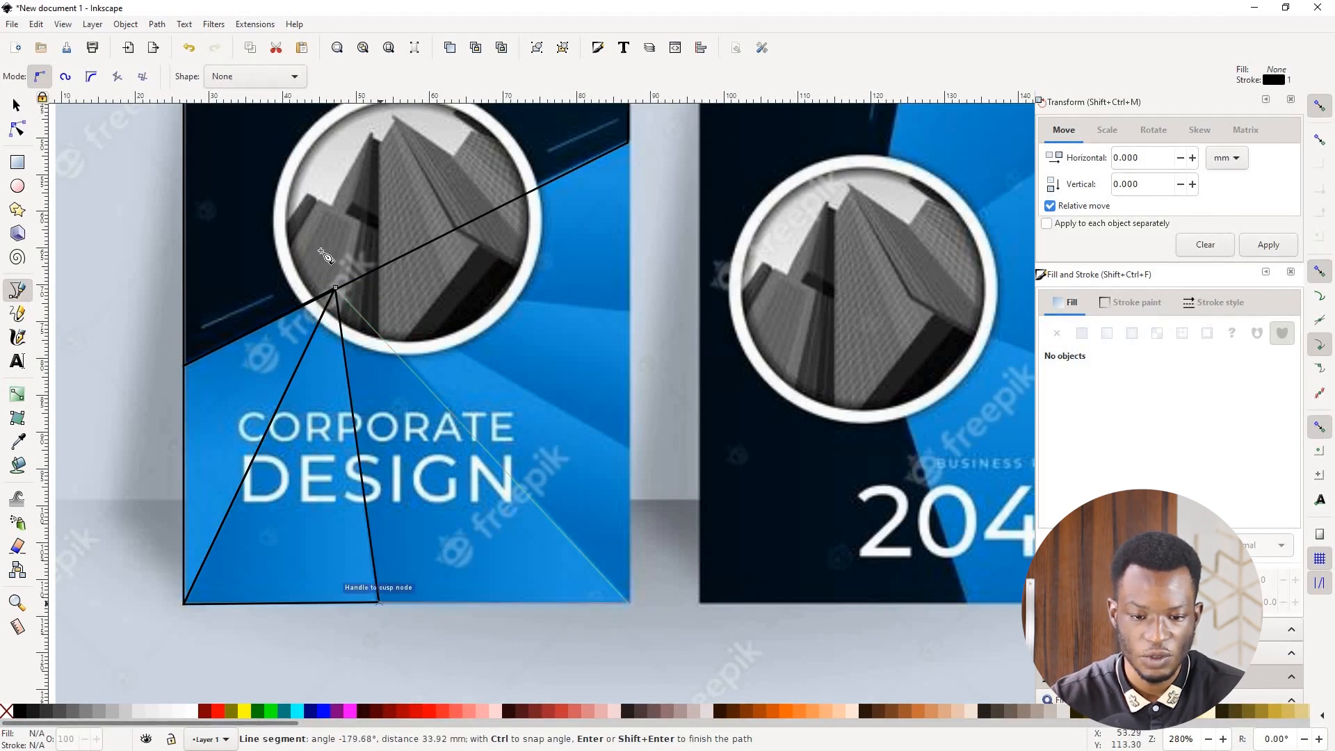
pyautogui.click(336, 288)
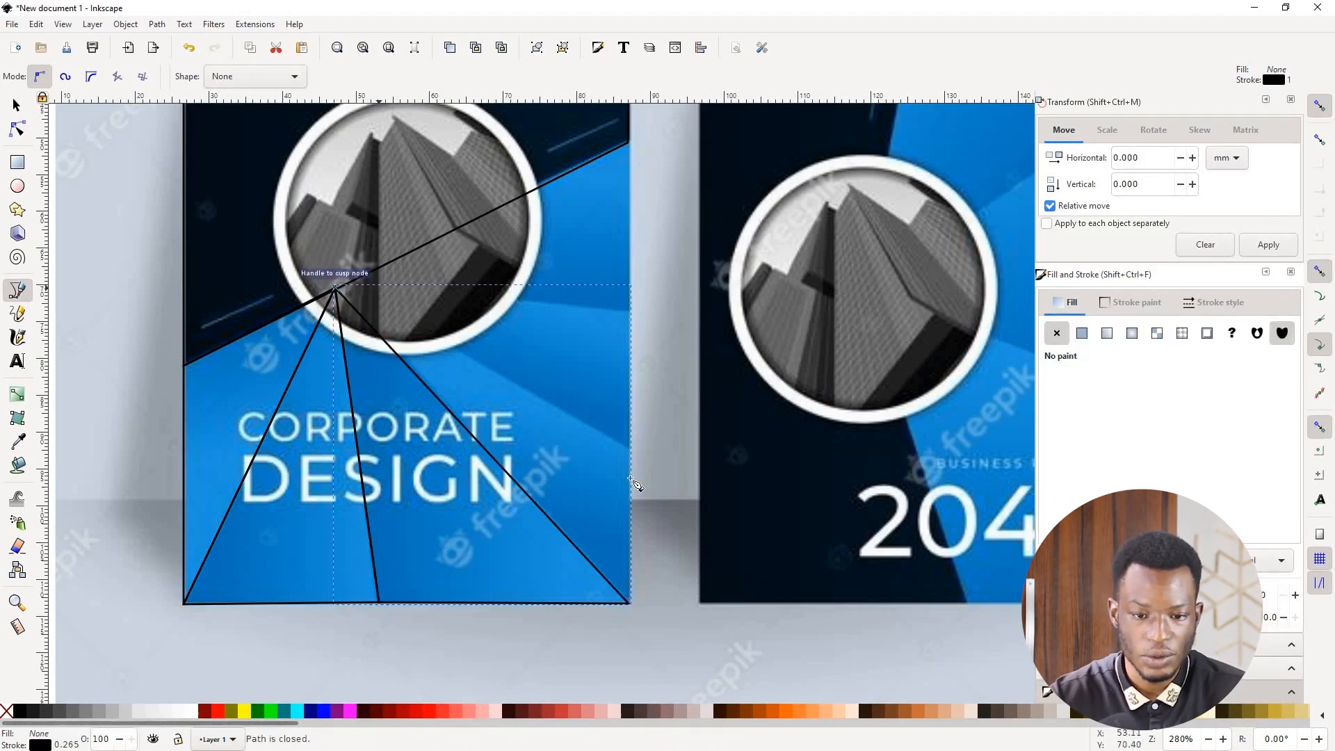
pyautogui.click(629, 602)
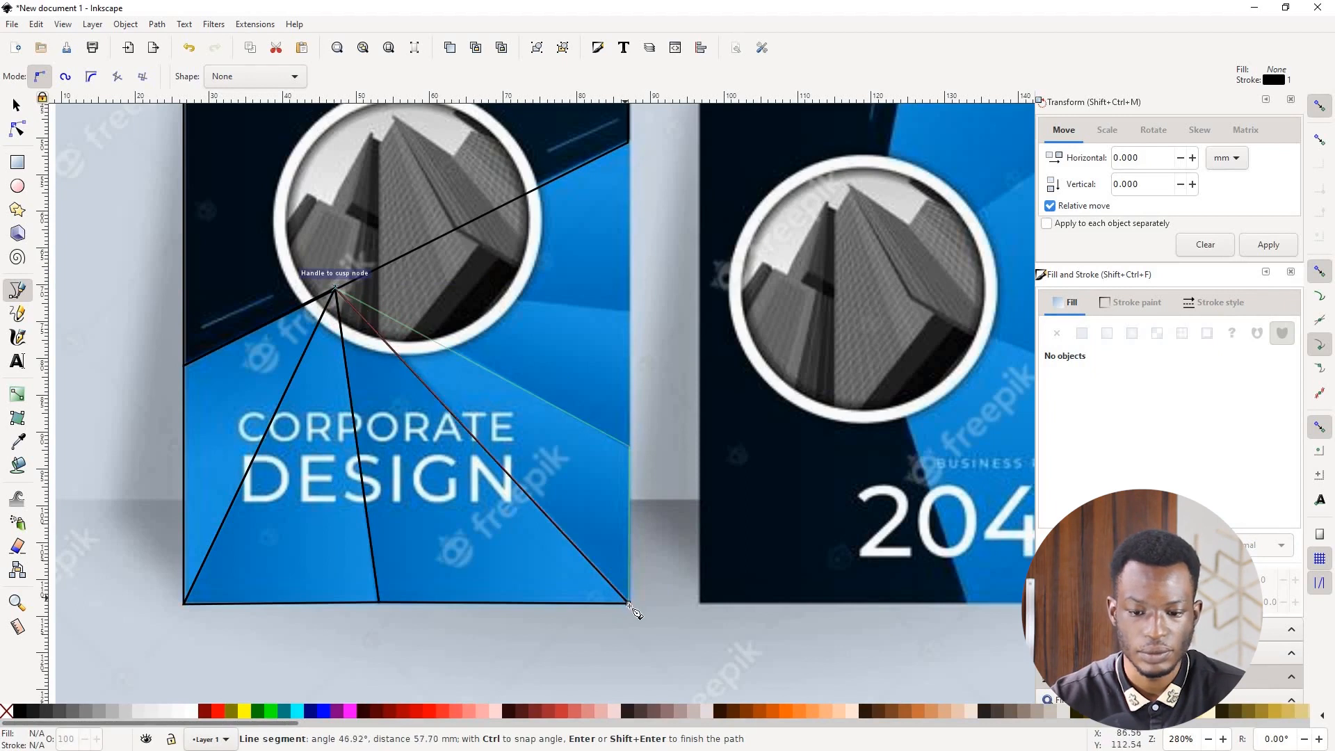
pyautogui.click(629, 602)
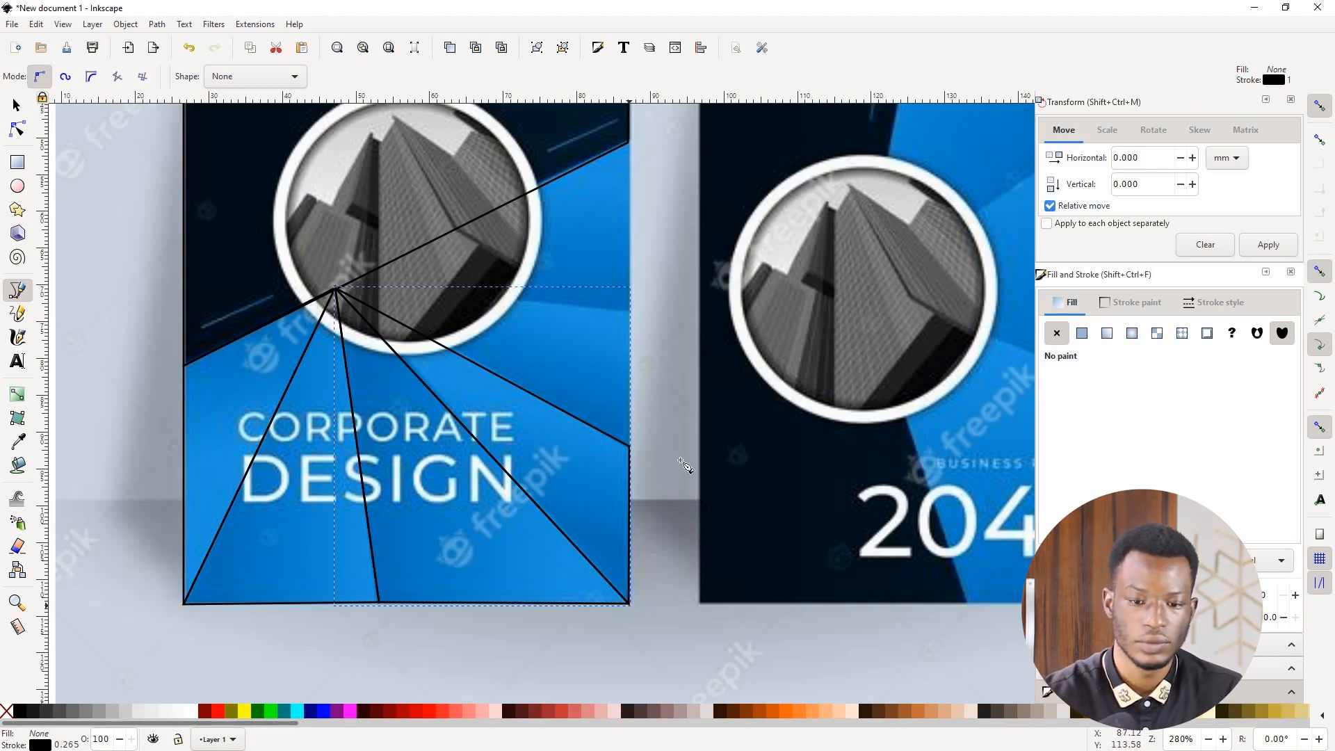
# Step: Draw a closed triangle from the shared apex to the last facet's corner on the cover's right edge and a point higher up that edge
pyautogui.scroll(6, 626, 452)
pyautogui.scroll(-4, 644, 405)
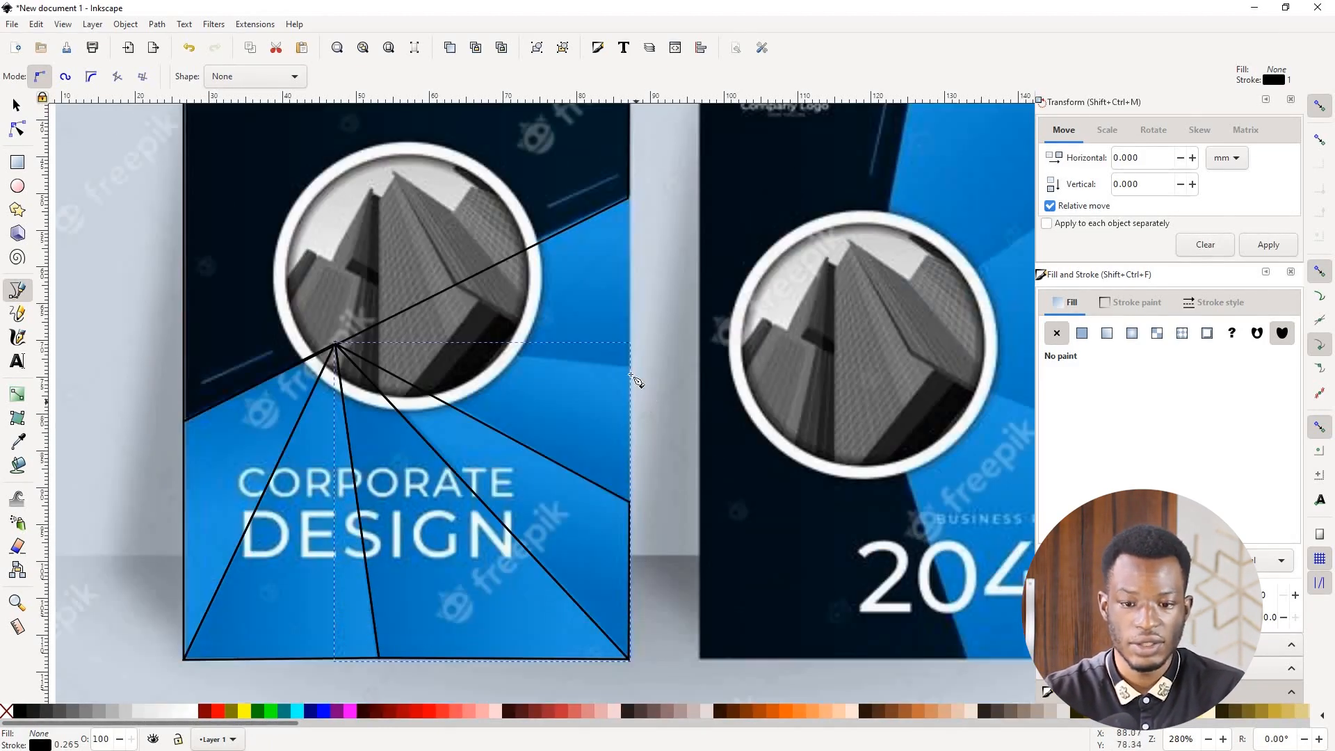
pyautogui.click(630, 368)
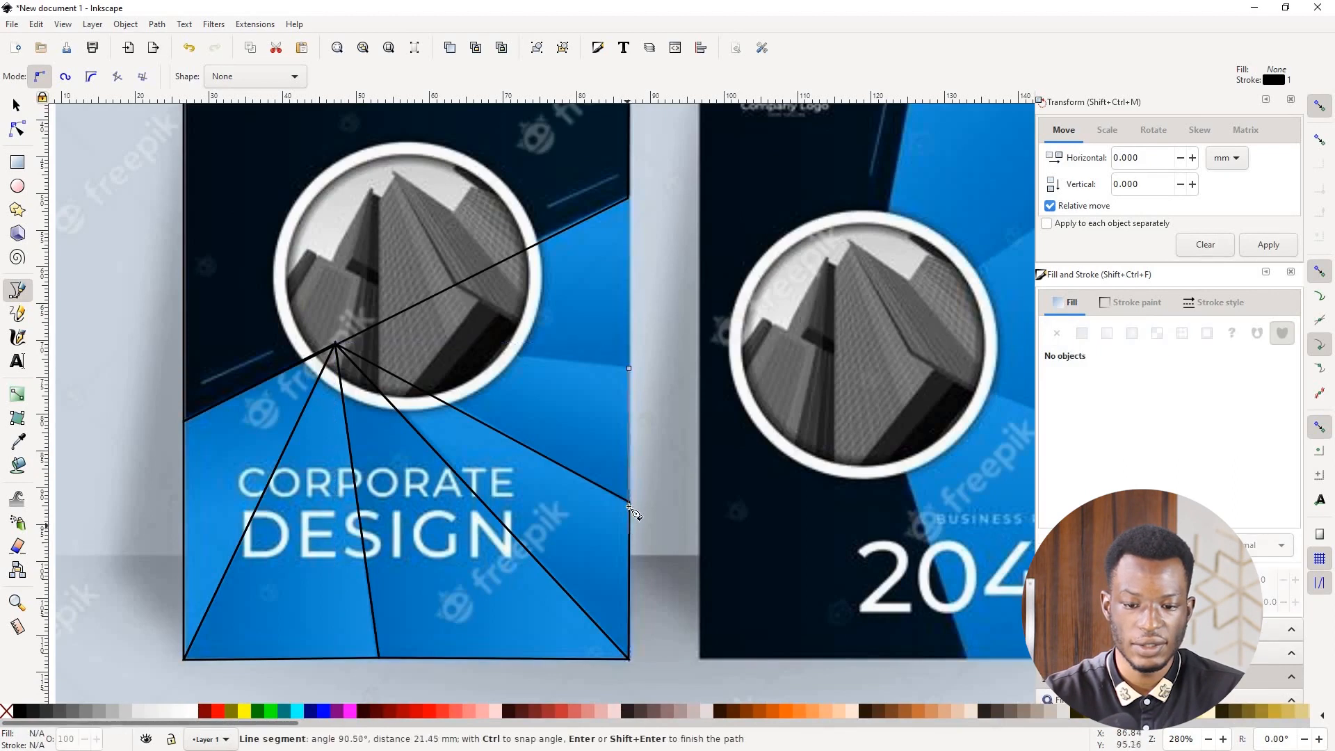
pyautogui.click(629, 501)
pyautogui.click(336, 344)
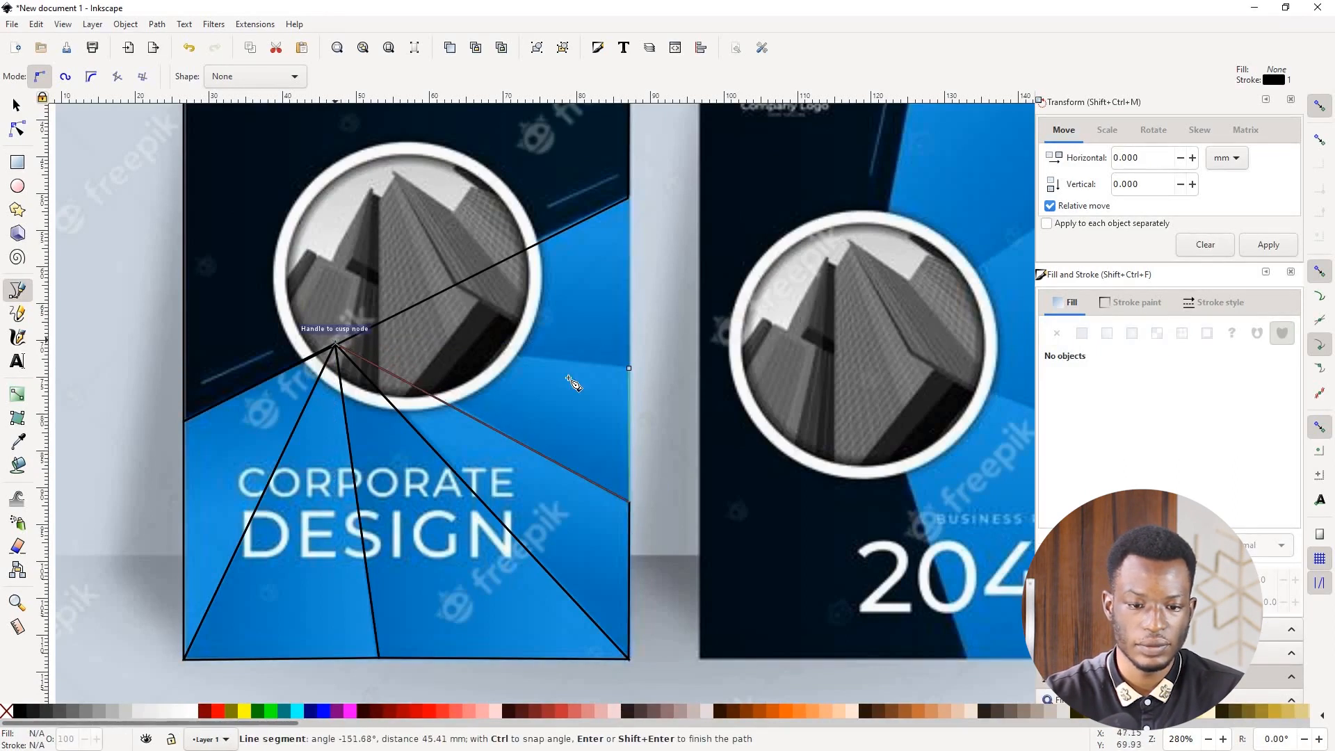
pyautogui.click(629, 368)
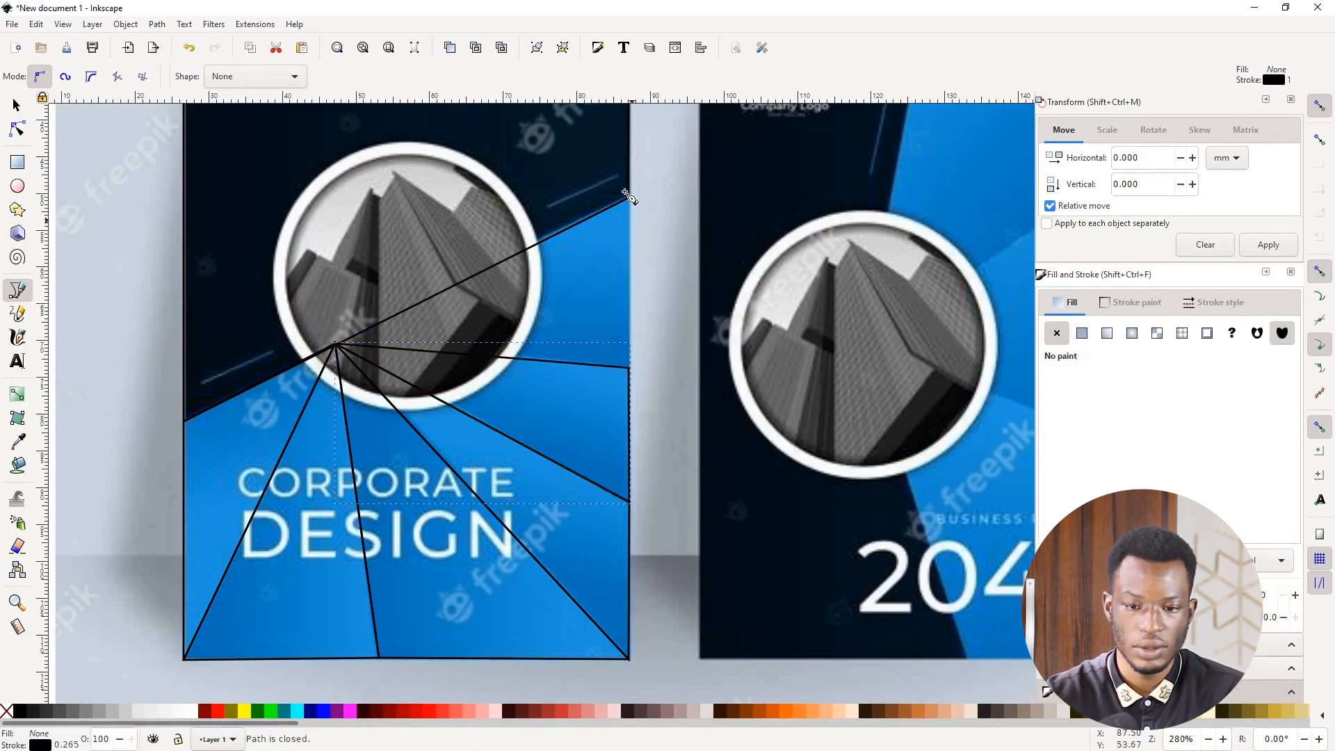
# Step: Draw the final closed triangle from the slanted edge's right end down the cover's right edge to the last facet and back to the apex
pyautogui.click(628, 198)
pyautogui.click(629, 368)
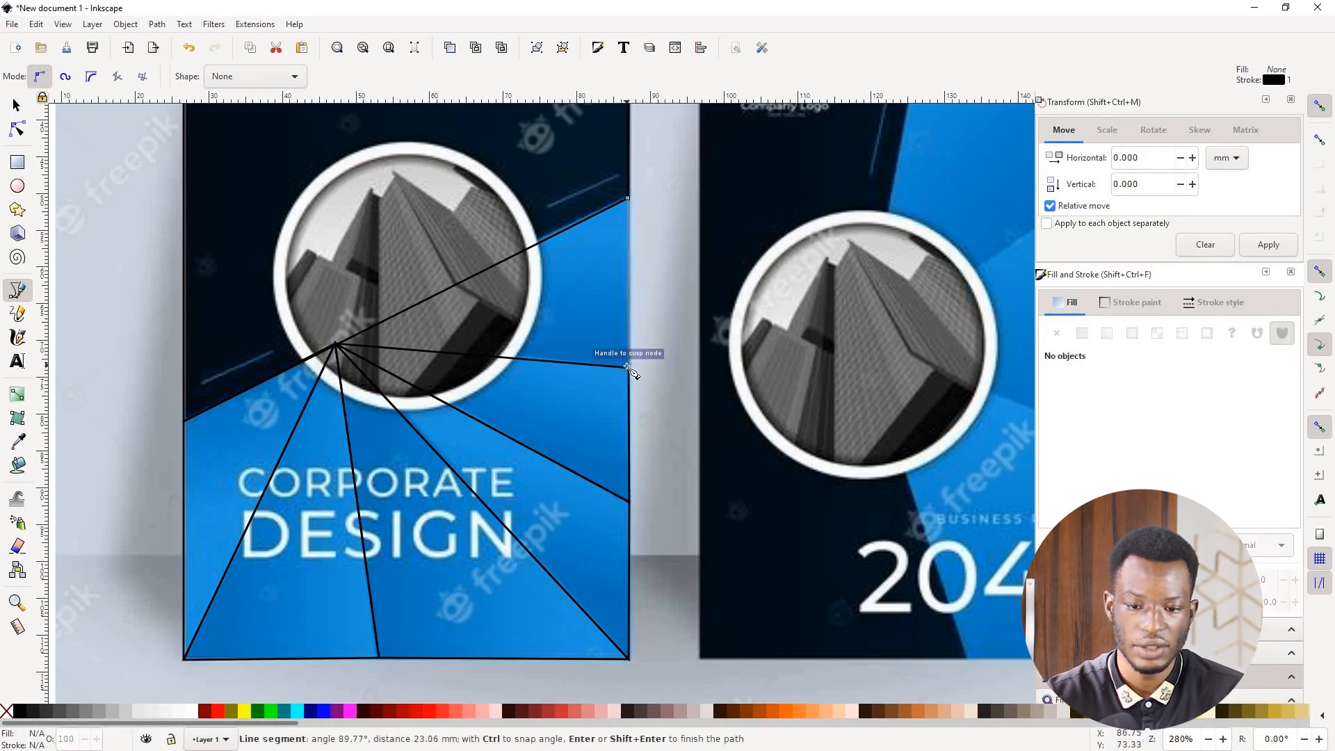
pyautogui.click(335, 346)
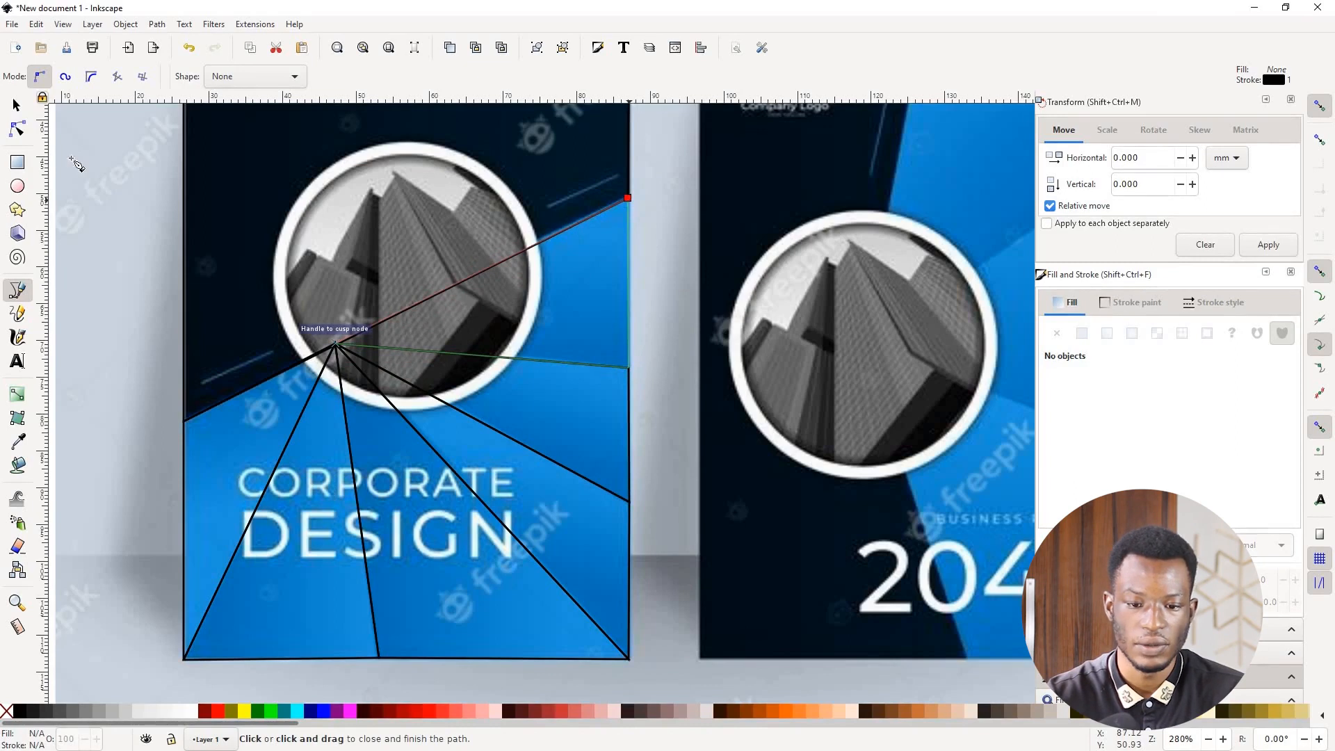
pyautogui.click(628, 198)
pyautogui.click(16, 105)
# Step: Draw a circle about 35.3 mm across over the round building photo on the reference cover
pyautogui.scroll(-4, 340, 379)
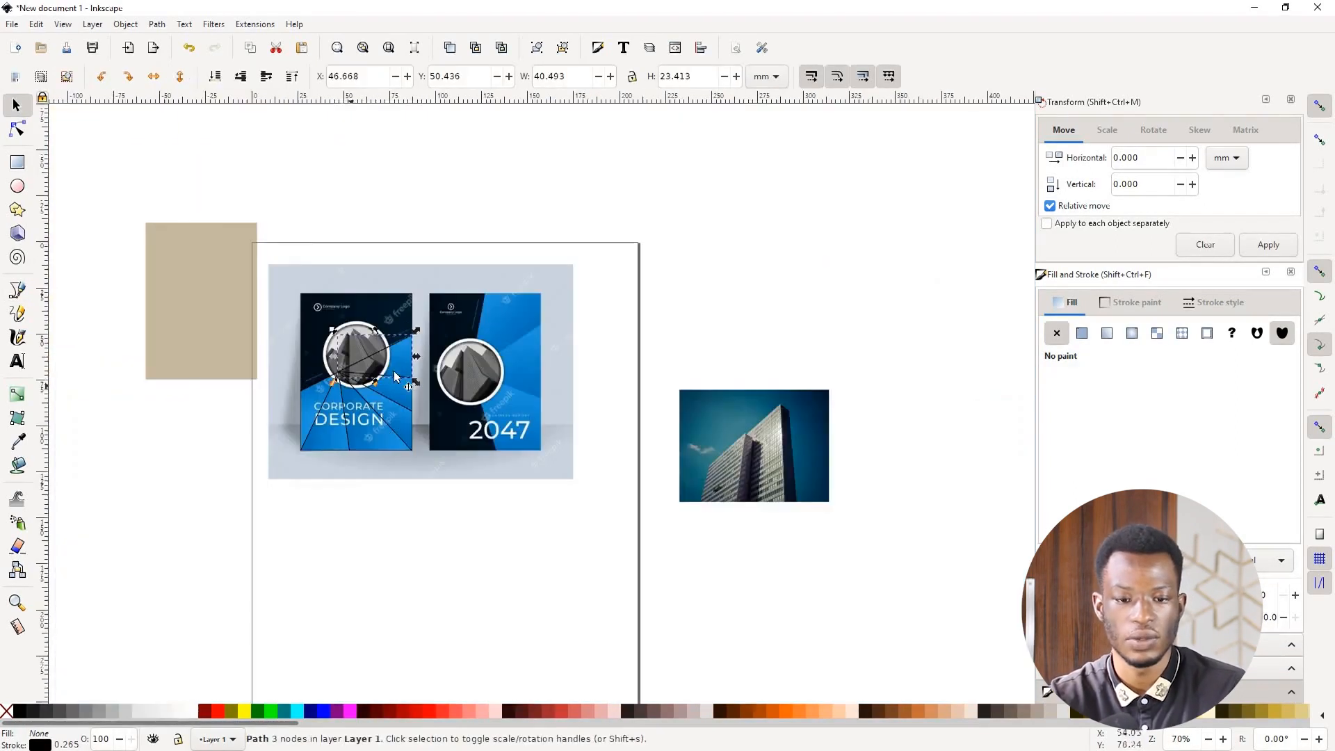
pyautogui.scroll(3, 378, 361)
pyautogui.click(396, 179)
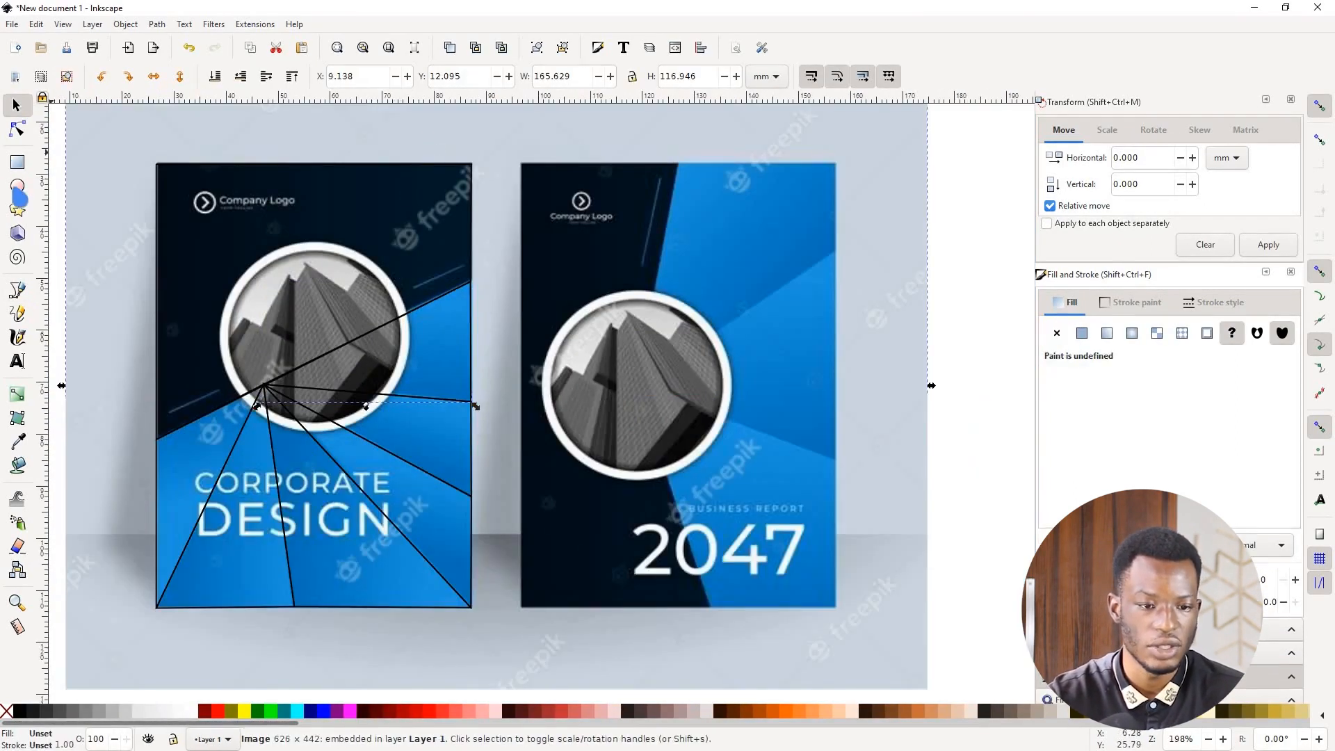
pyautogui.press('e')
pyautogui.moveTo(213, 245); pyautogui.dragTo(397, 428)
pyautogui.press('s')
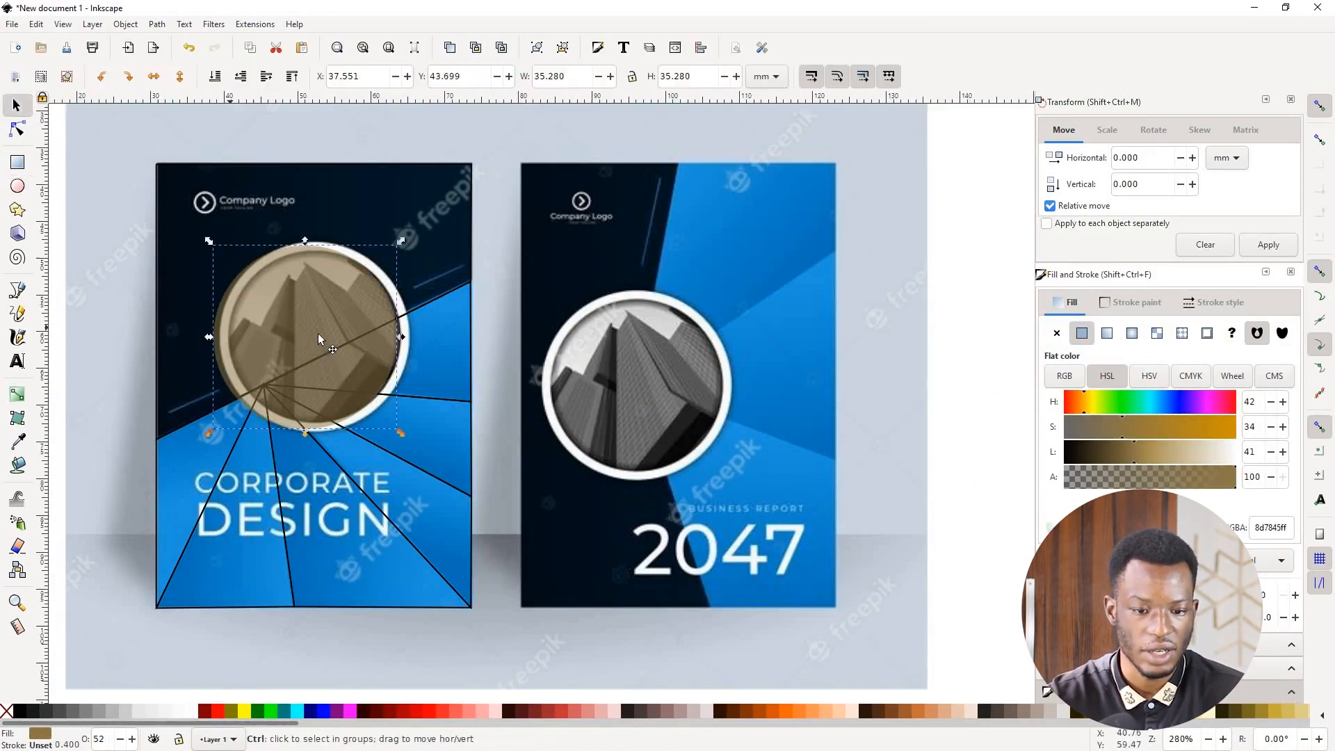
# Step: Align the circle with the outer rim of the photo's white ring and scale it up to about 36.3 mm across
pyautogui.scroll(1, 243, 333)
pyautogui.moveTo(332, 335); pyautogui.dragTo(418, 379)
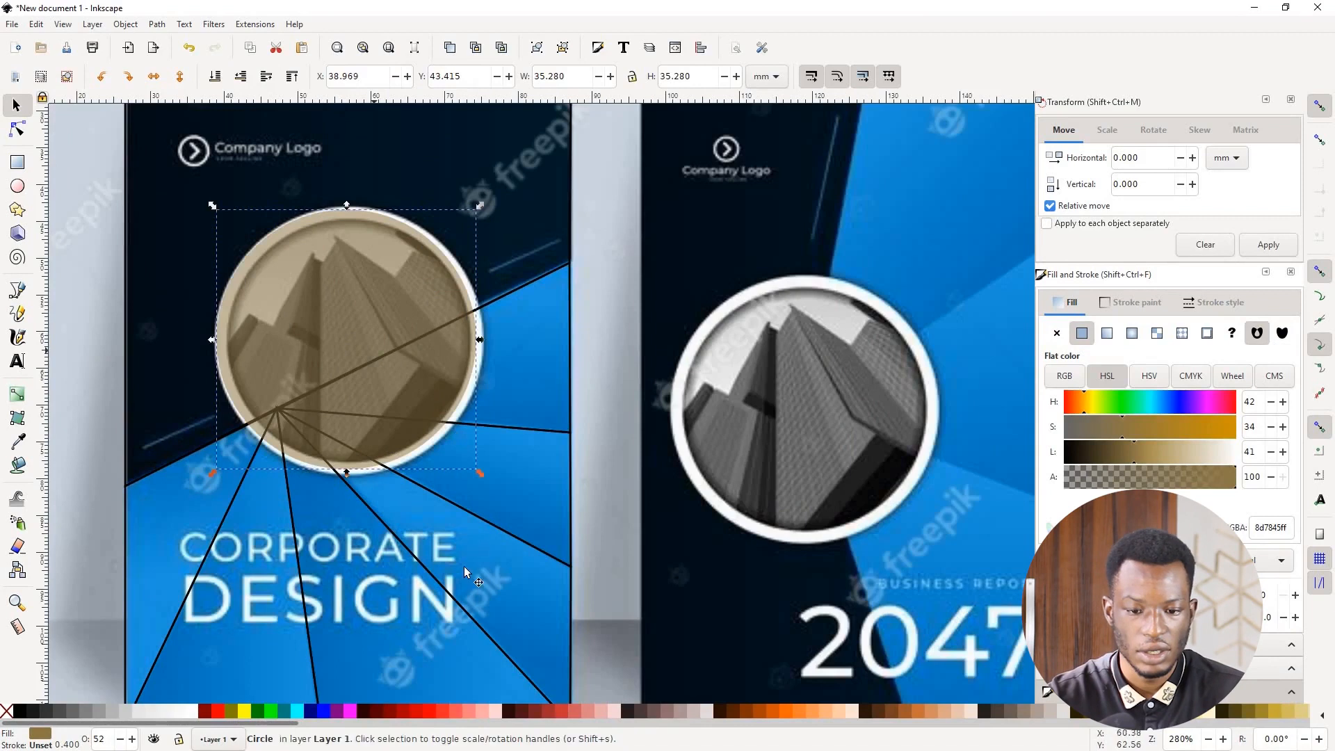
pyautogui.scroll(2, 440, 400)
pyautogui.moveTo(515, 539); pyautogui.dragTo(523, 546)
pyautogui.scroll(-2, 441, 344)
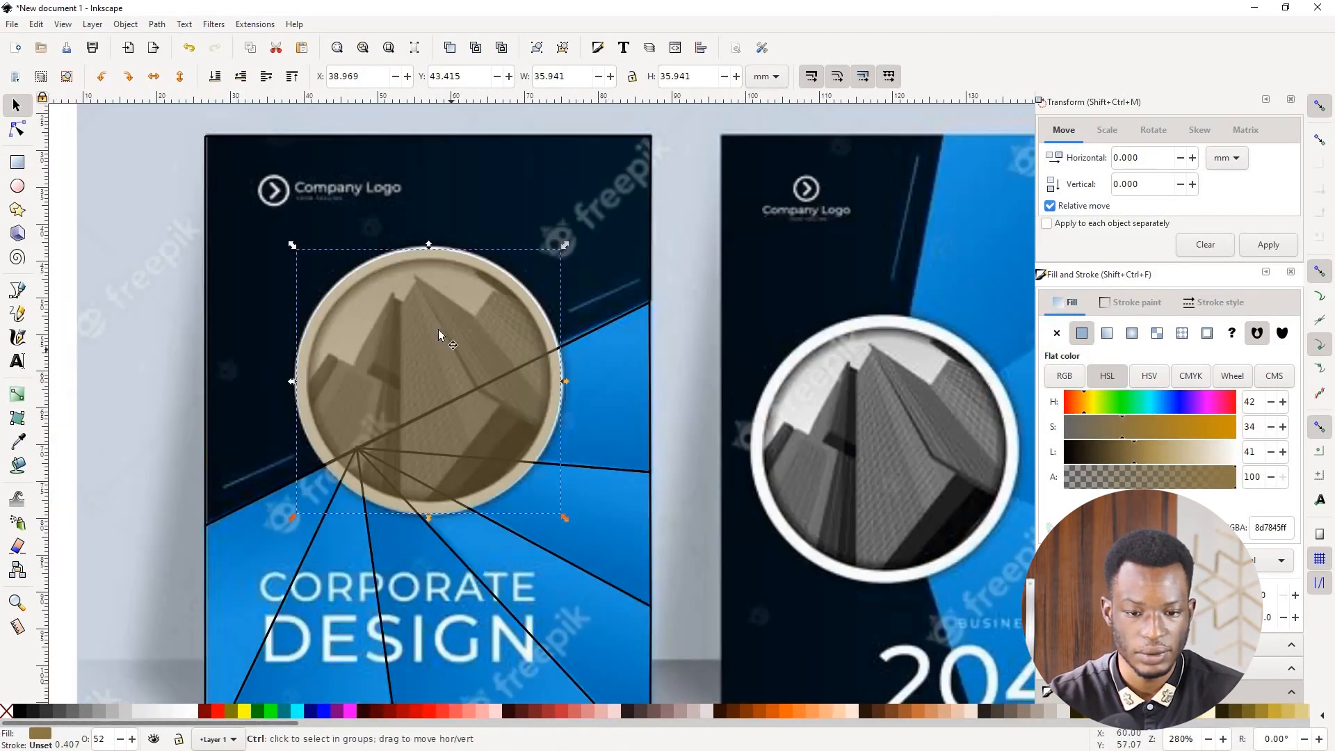
pyautogui.scroll(1, 458, 347)
pyautogui.moveTo(618, 208); pyautogui.dragTo(622, 204)
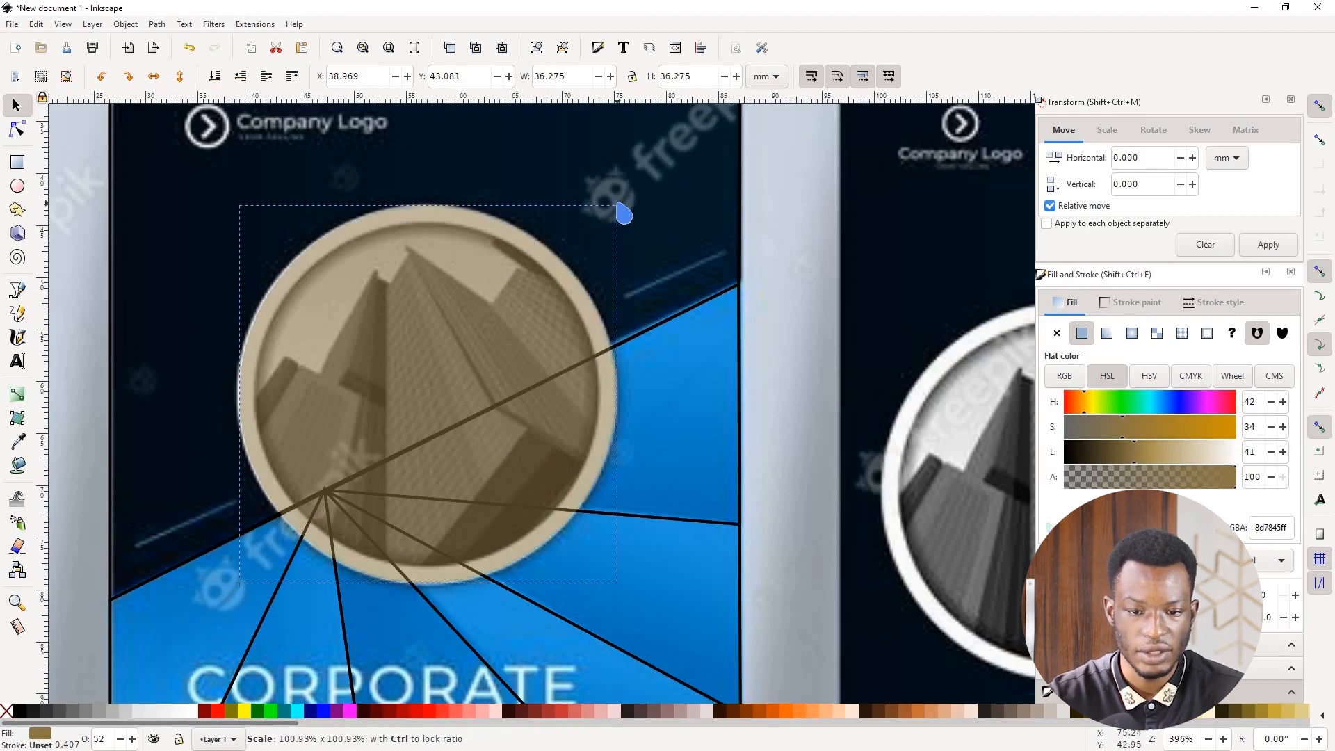
pyautogui.scroll(-4, 502, 305)
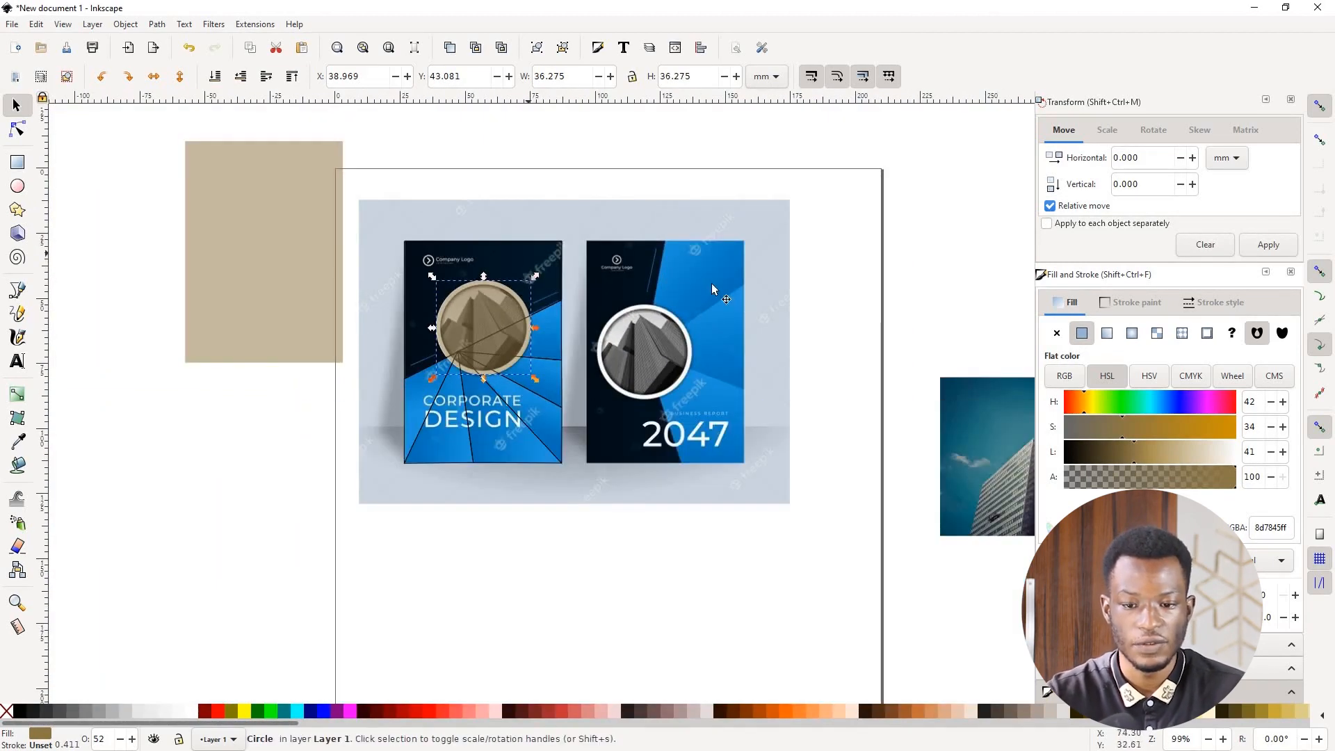
# Step: Move the reference image clear of the tracing, and set the opacity of all traced shapes and the separate rectangle to 100%
pyautogui.moveTo(712, 284); pyautogui.dragTo(1037, 285)
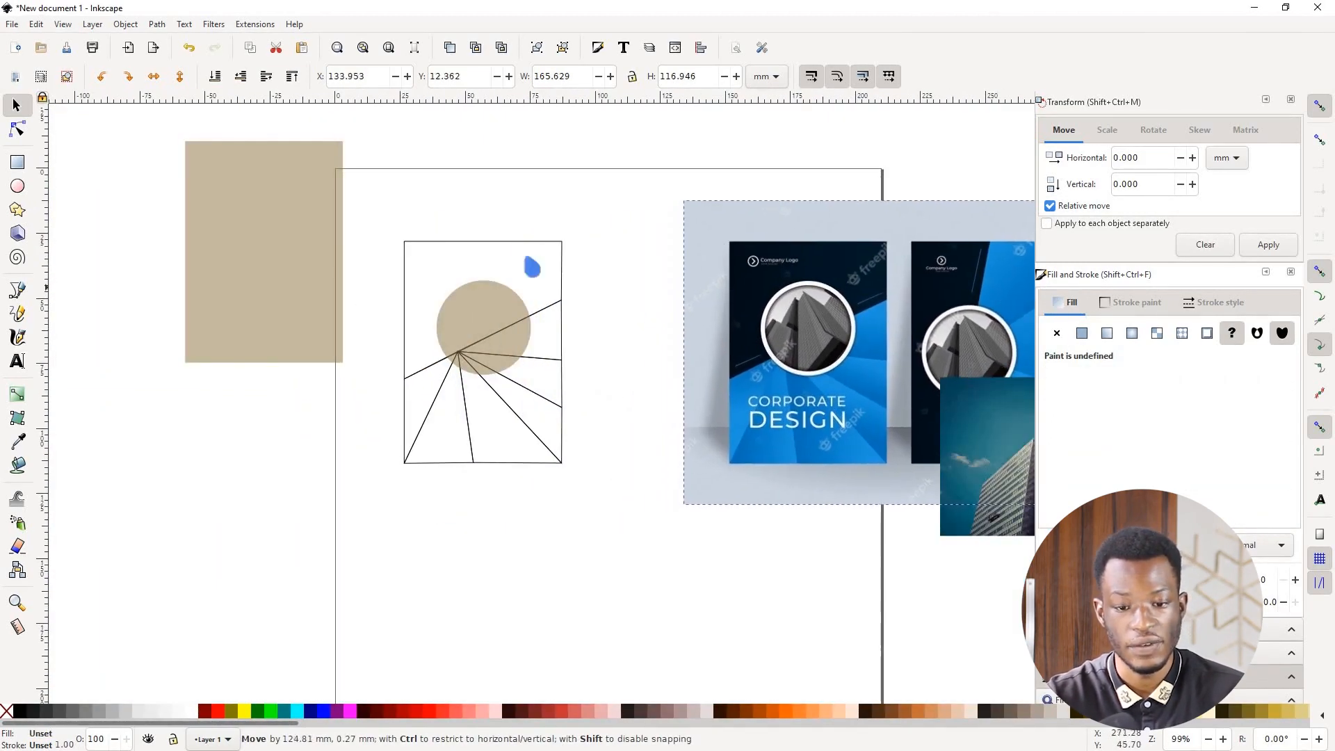
pyautogui.moveTo(555, 497); pyautogui.dragTo(367, 186)
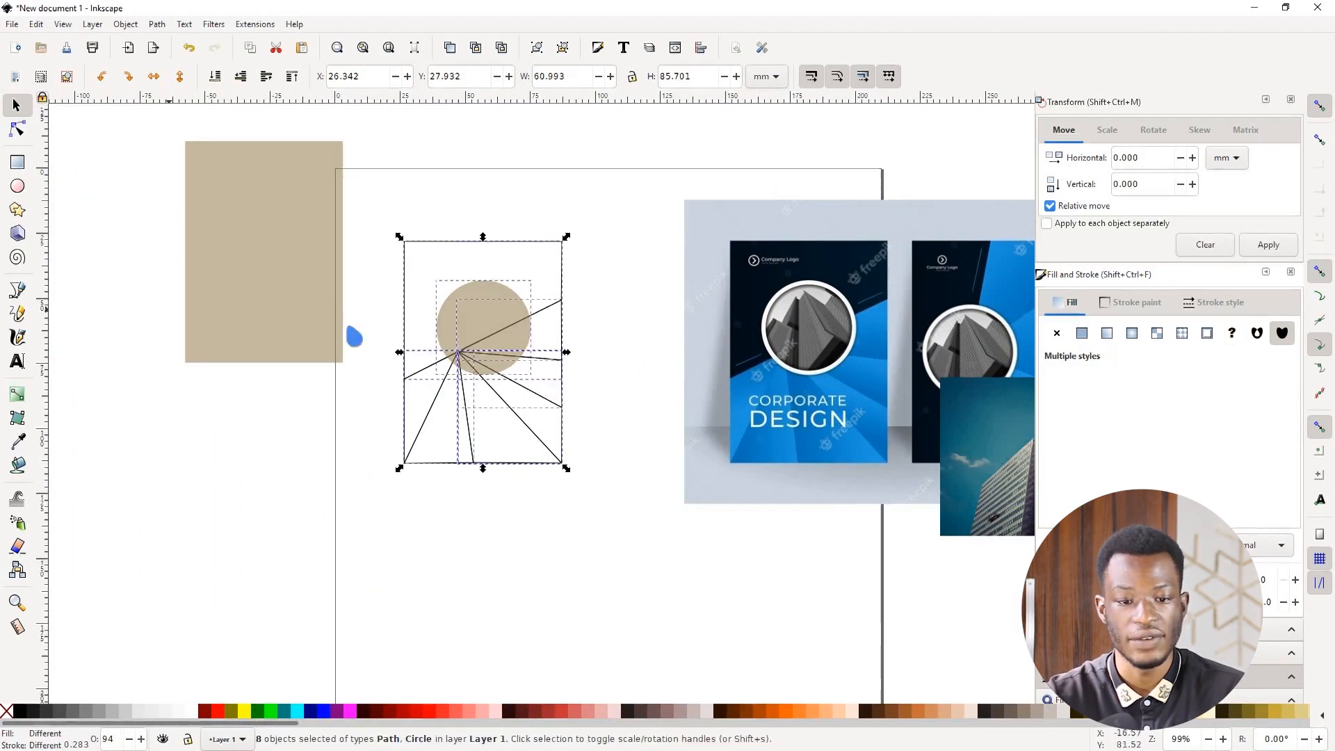
pyautogui.scroll(-1, 348, 327)
pyautogui.moveTo(563, 487); pyautogui.dragTo(189, 139)
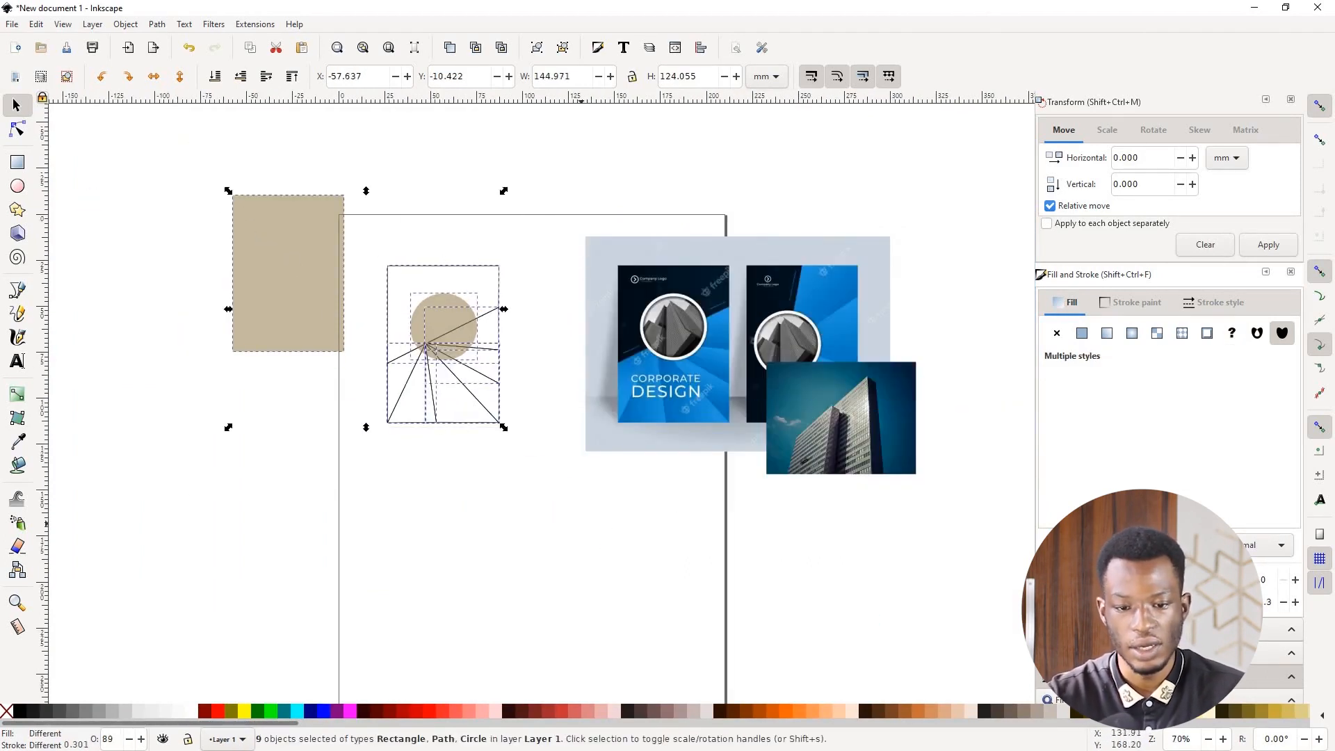
pyautogui.moveTo(1221, 602); pyautogui.dragTo(1266, 602)
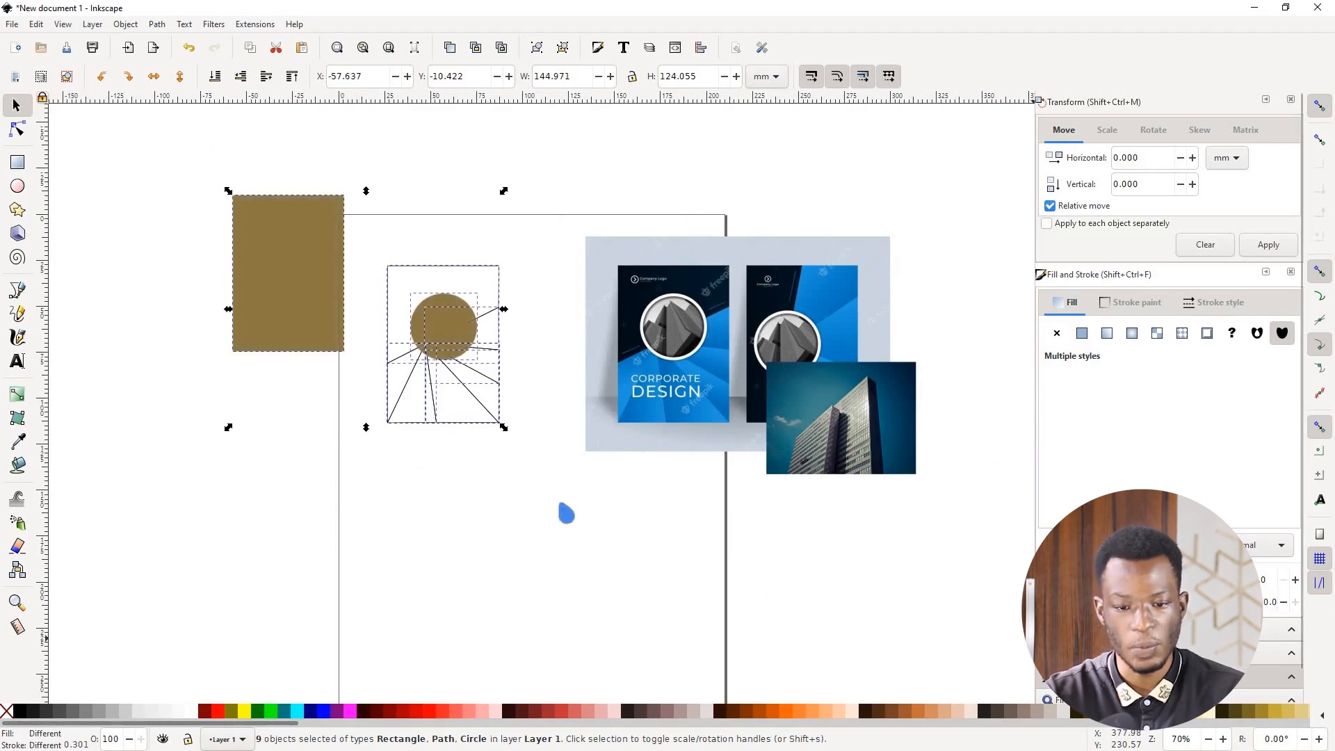
pyautogui.press('Escape')
# Step: Move the building photo off the reference image to the empty area just below the traced cover
pyautogui.scroll(2, 423, 310)
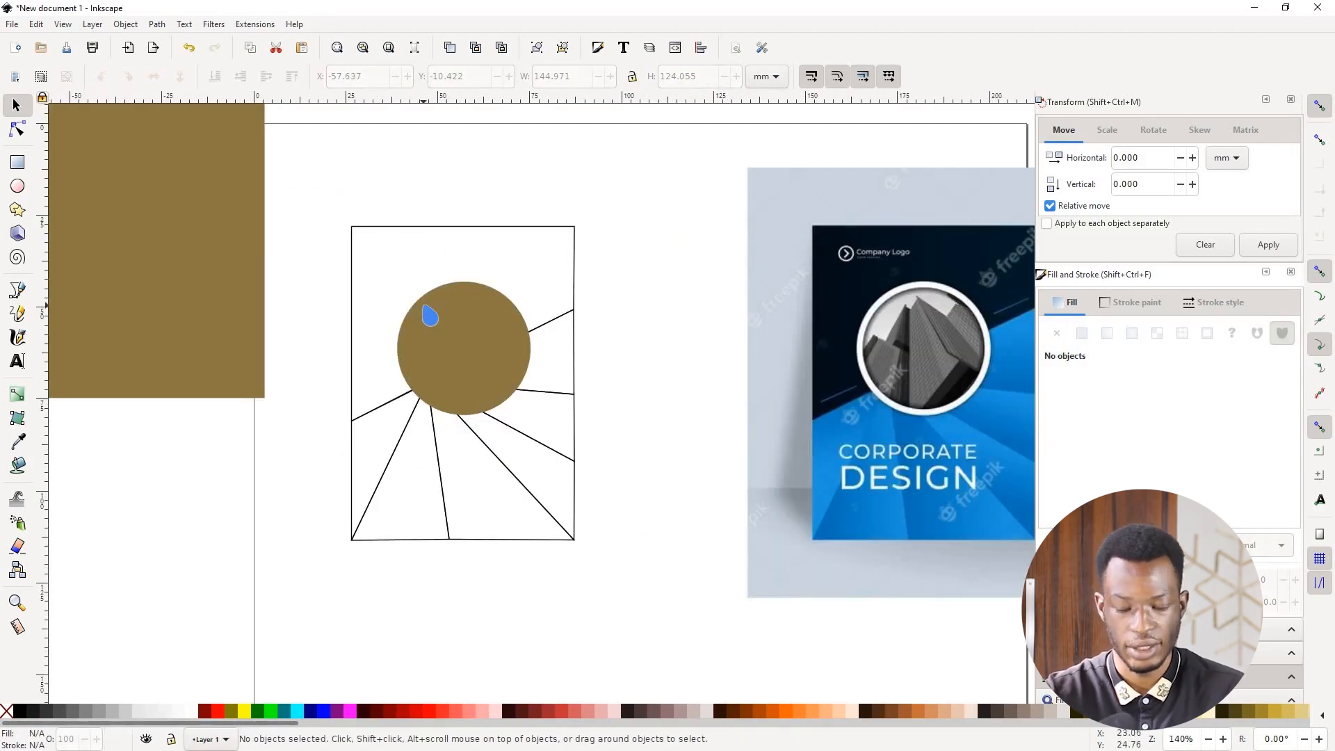
pyautogui.click(494, 315)
pyautogui.scroll(2, 494, 315)
pyautogui.scroll(-2, 272, 297)
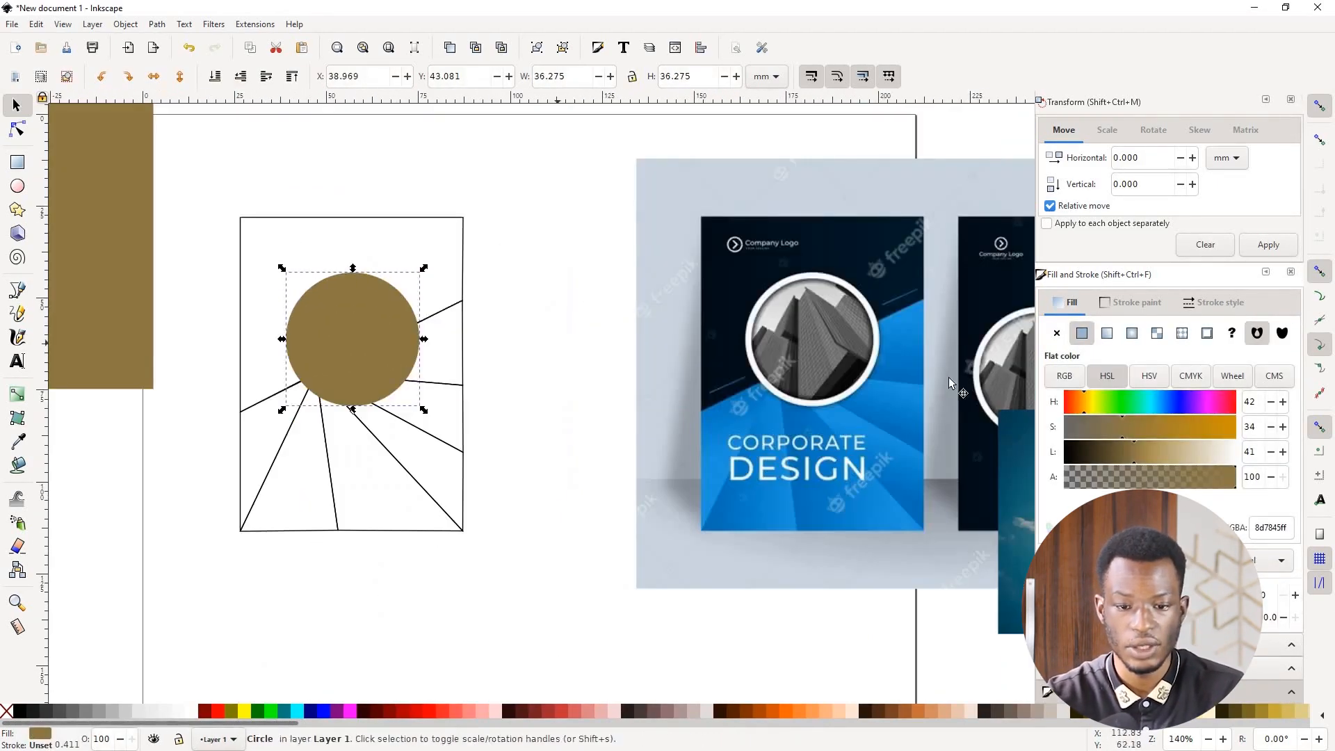
pyautogui.scroll(2, 949, 377)
pyautogui.scroll(-3, 720, 340)
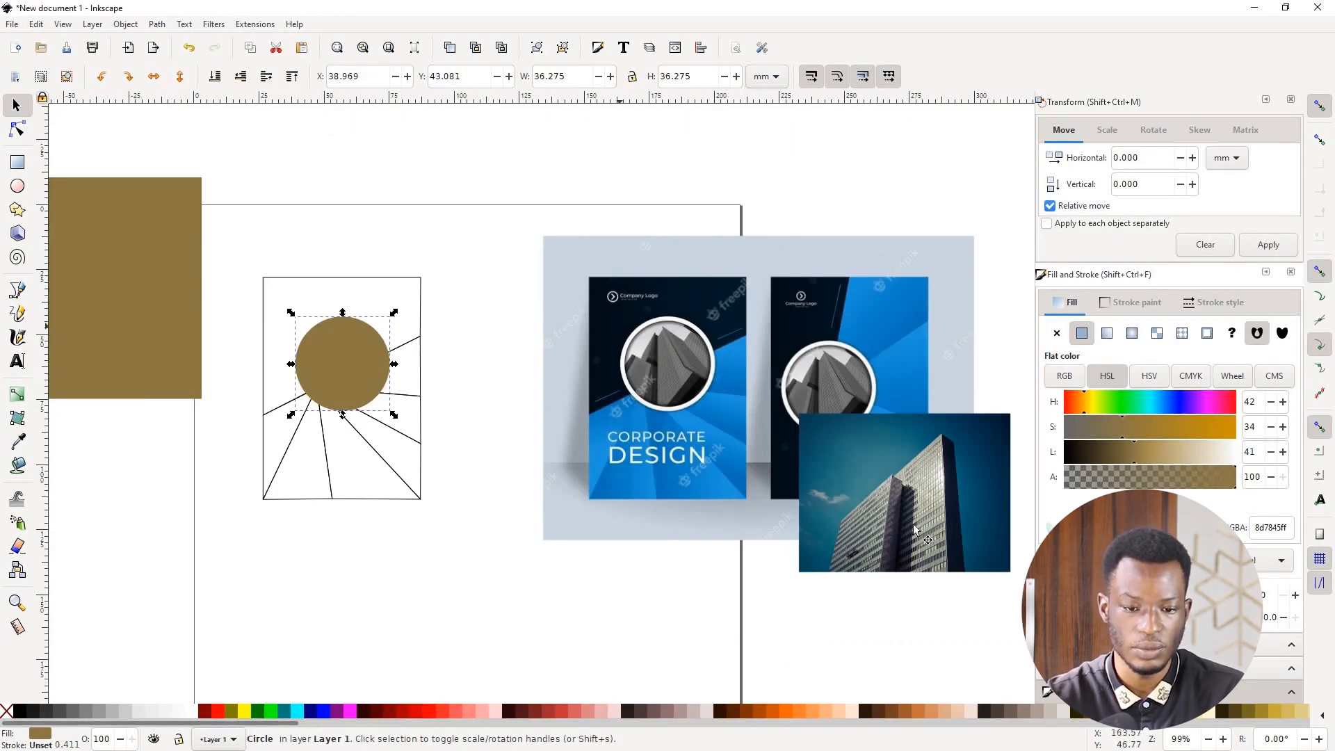
pyautogui.moveTo(912, 526); pyautogui.dragTo(518, 614)
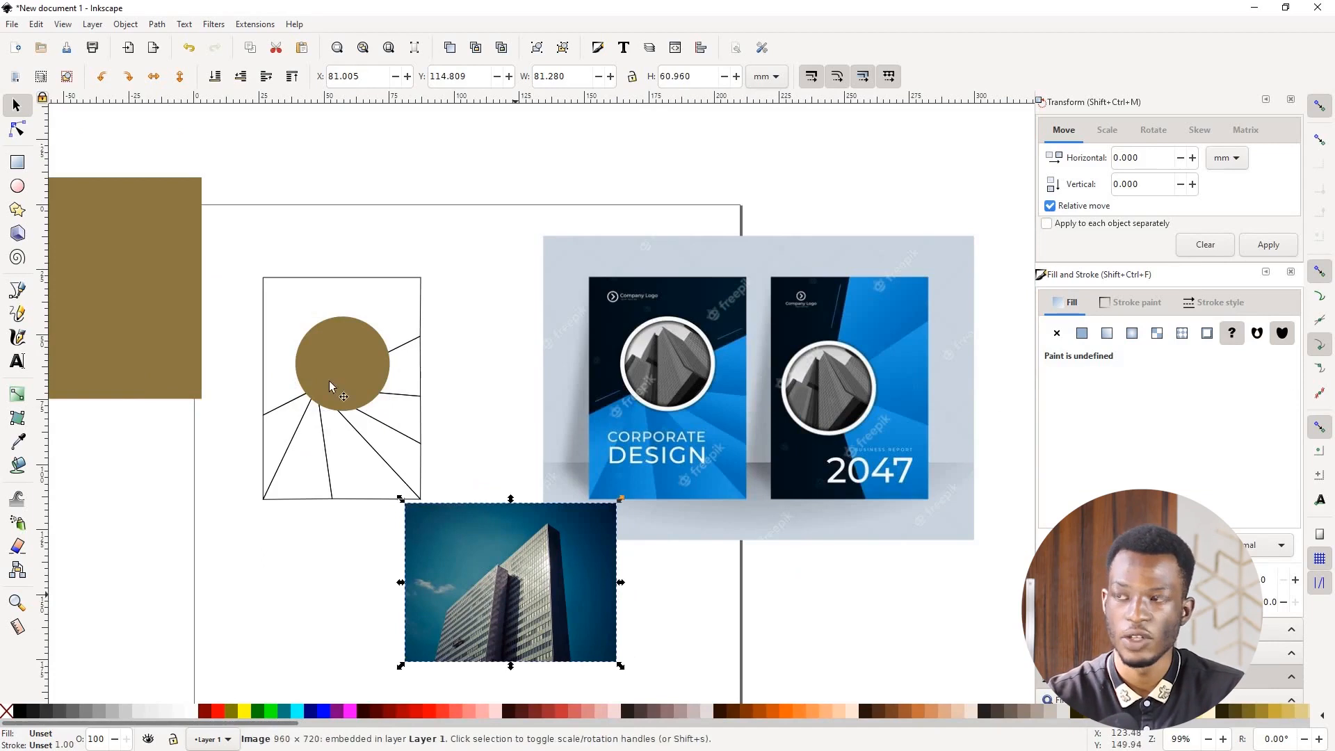
# Step: Duplicate the brown circle, fill the copy with dark grey 4d4d4d, and shrink it concentrically to about 32.1 mm across
pyautogui.scroll(1, 329, 382)
pyautogui.scroll(2, 345, 307)
pyautogui.click(405, 357)
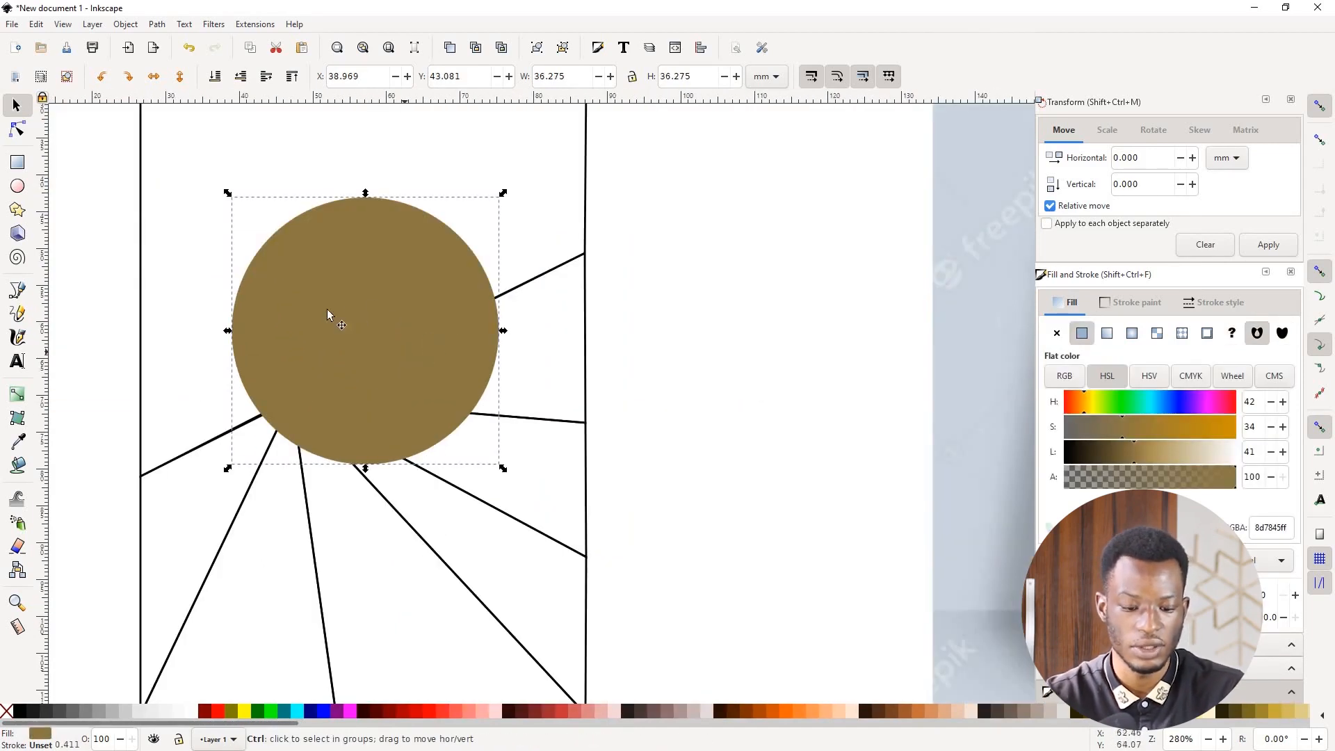
pyautogui.click(66, 713)
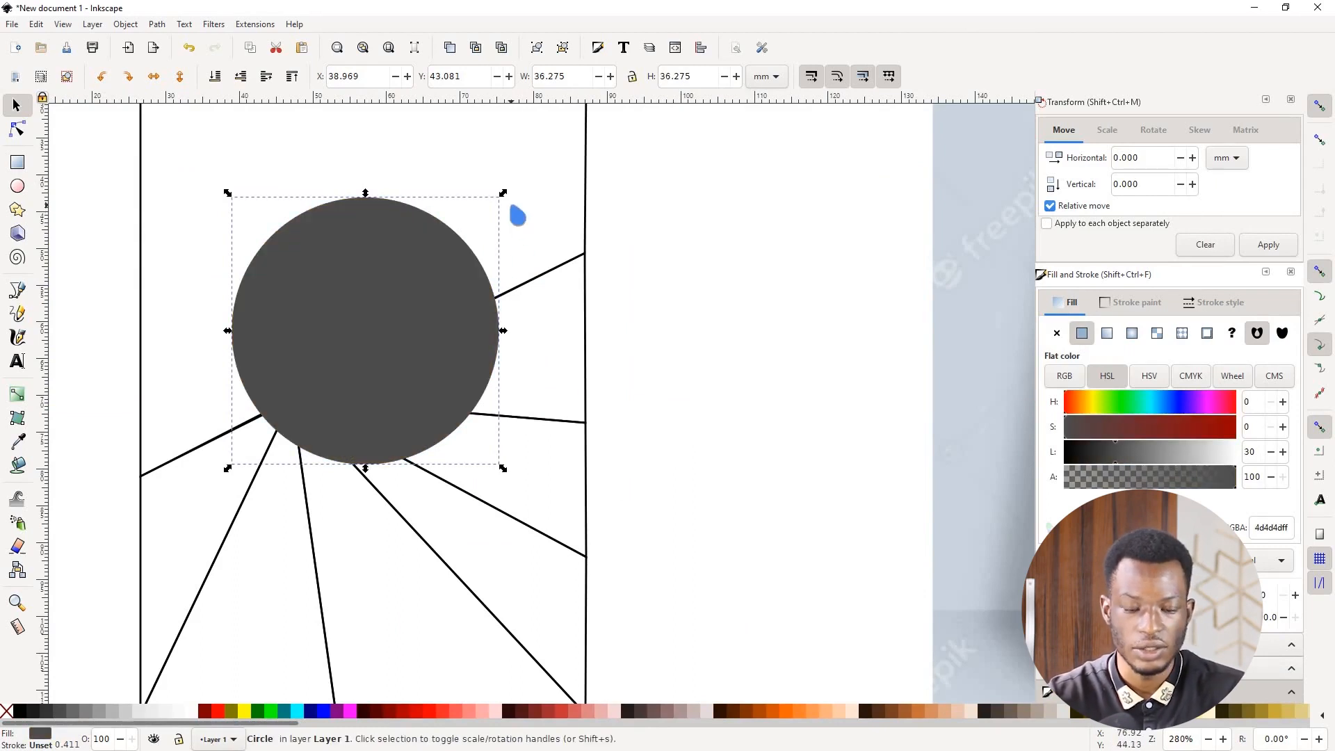
pyautogui.moveTo(503, 202); pyautogui.dragTo(541, 251)
pyautogui.scroll(-2, 538, 247)
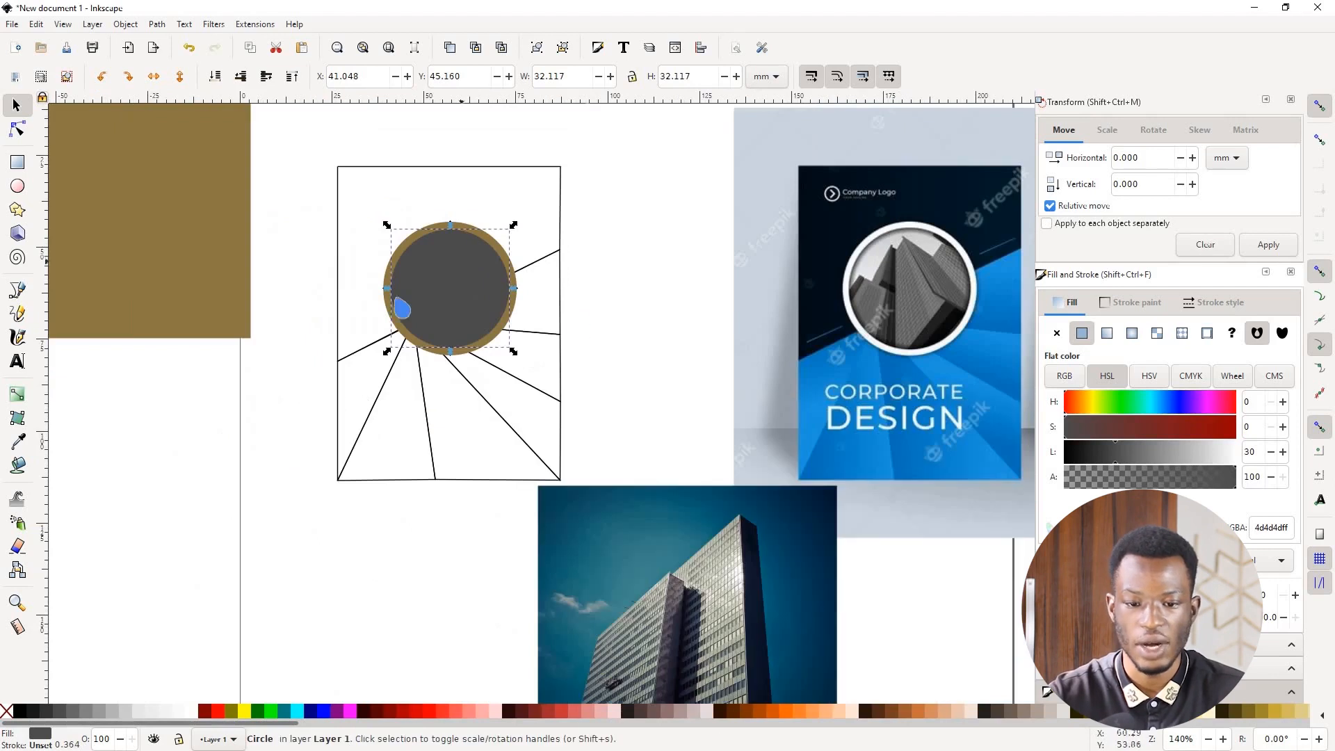
pyautogui.scroll(-1, 511, 323)
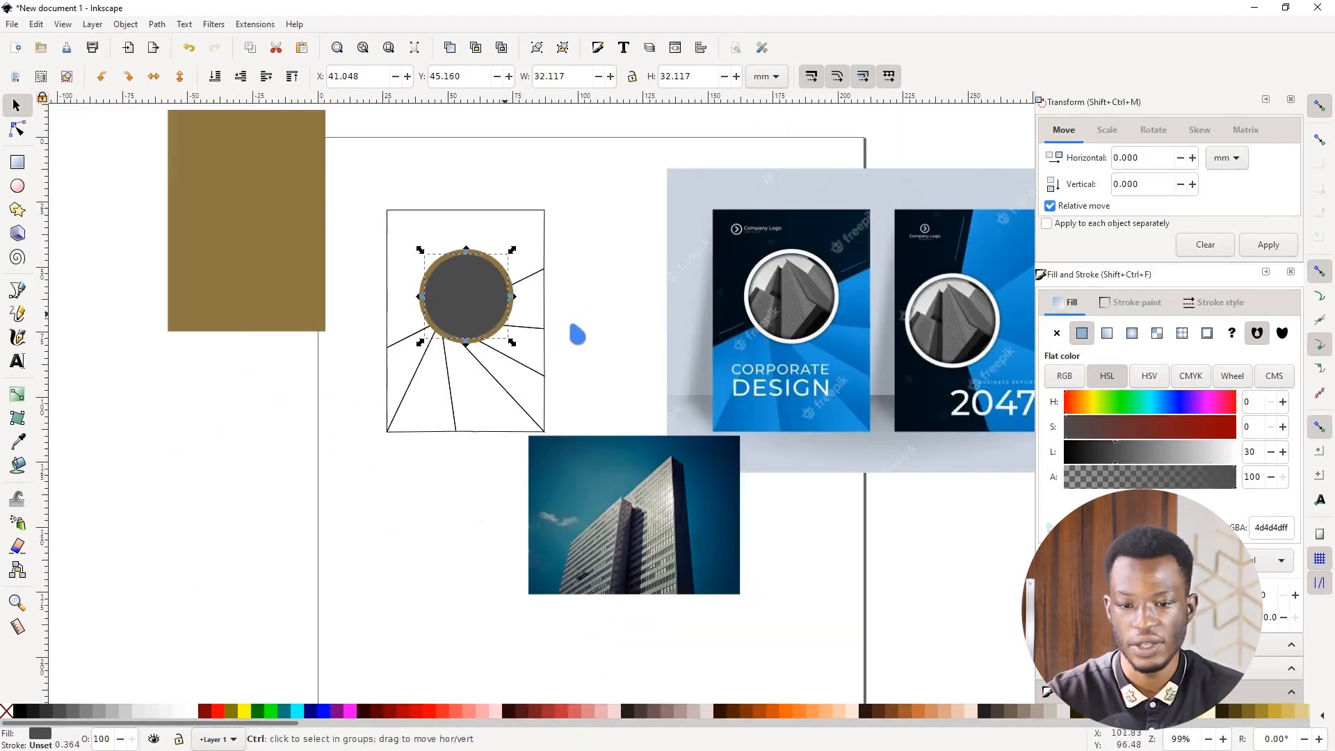
pyautogui.click(400, 254)
pyautogui.moveTo(591, 356); pyautogui.dragTo(387, 239)
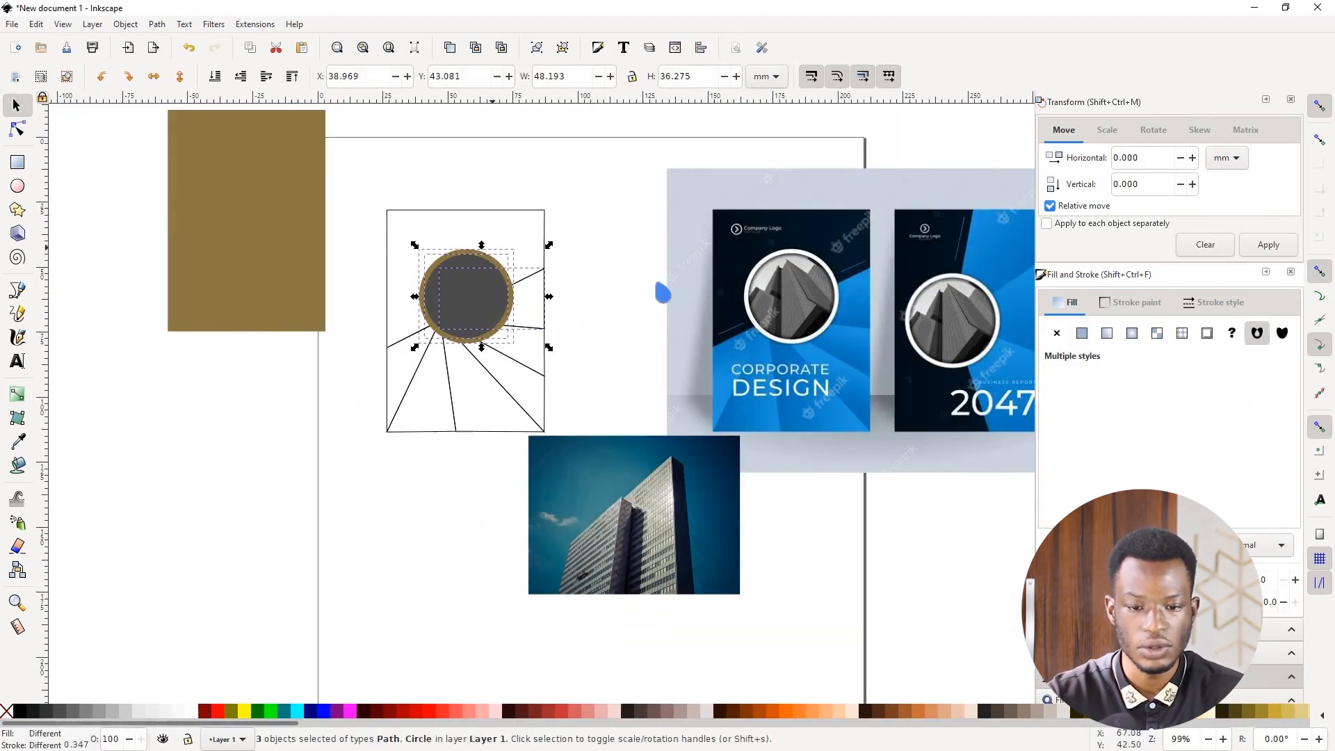
pyautogui.click(576, 347)
pyautogui.moveTo(521, 359); pyautogui.dragTo(400, 158)
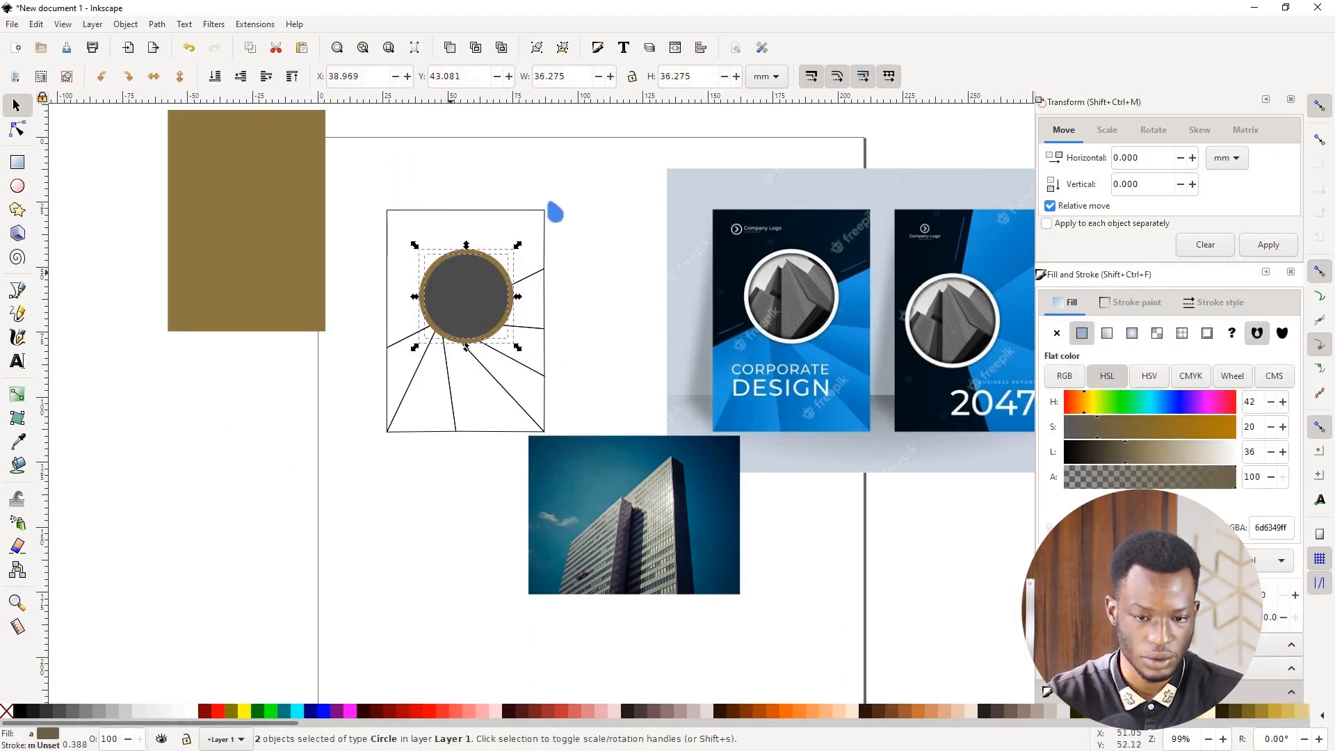
pyautogui.scroll(2, 454, 283)
pyautogui.click(693, 247)
# Step: Apply a path Exclusion to the grey and brown circles to turn them into a single ring
pyautogui.click(490, 235)
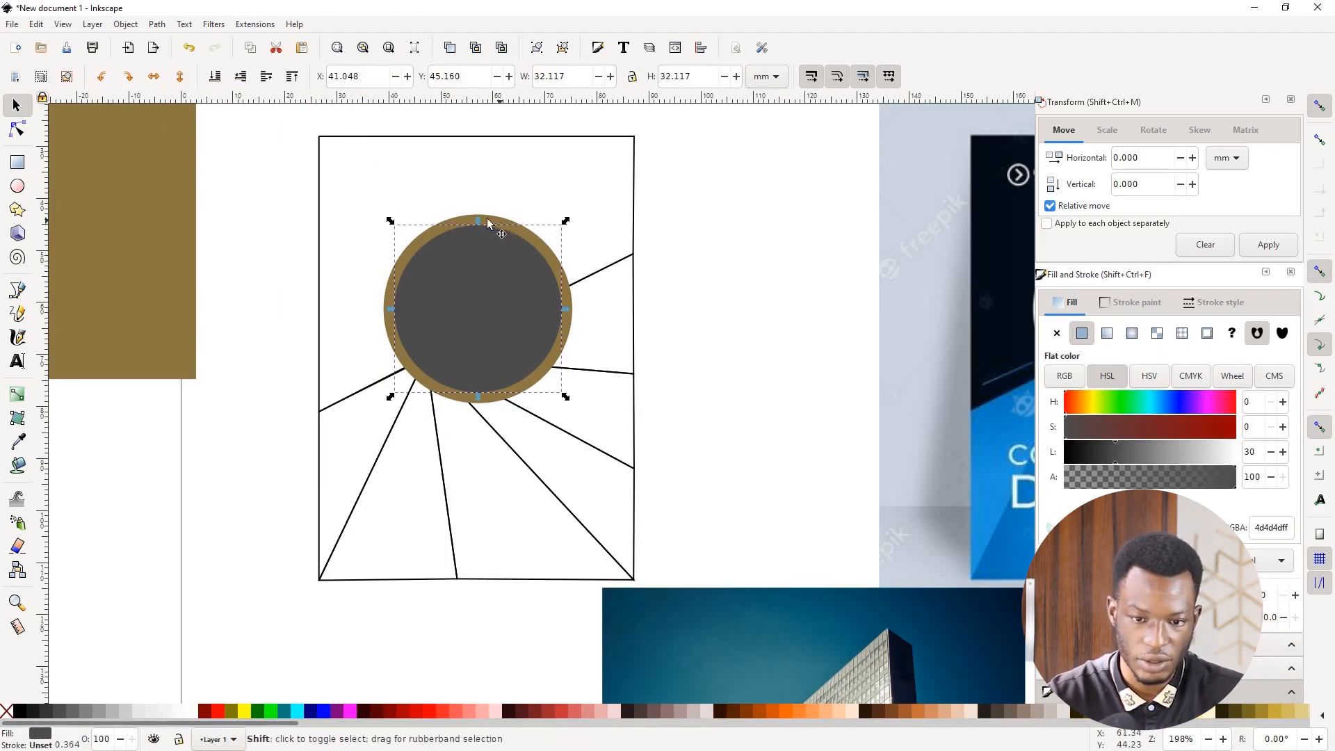
pyautogui.keyDown('shift'); pyautogui.click(487, 223); pyautogui.keyUp('shift')
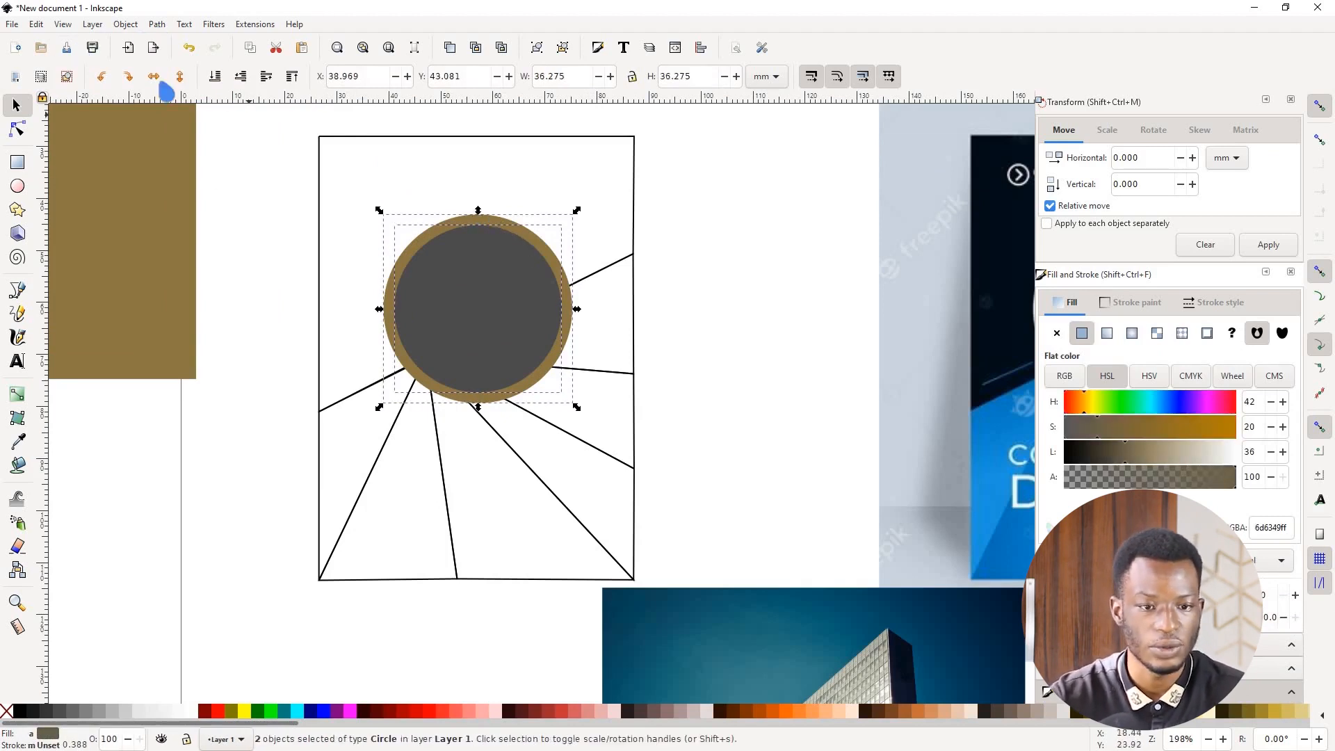
pyautogui.hotkey('alt', 'p')
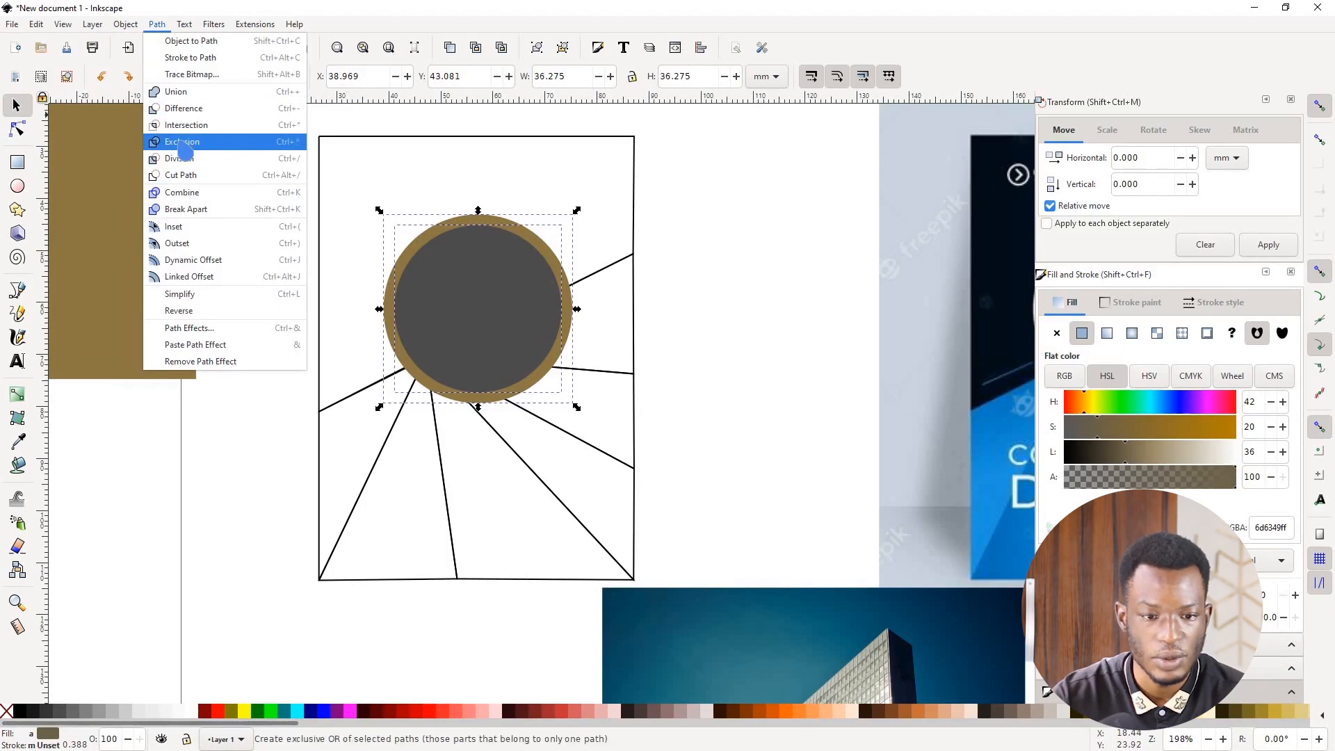
pyautogui.press('Return')
pyautogui.press('Escape')
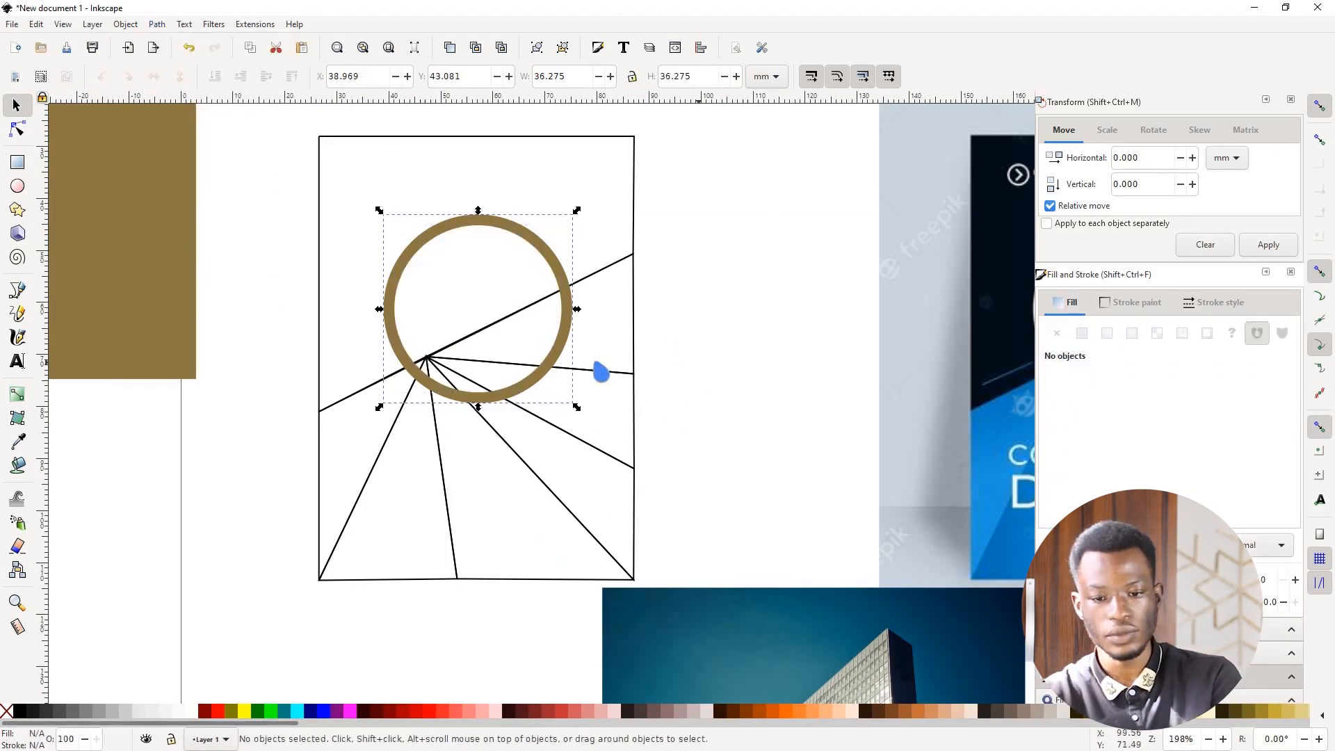
# Step: Duplicate the brown ring and shrink the copy concentrically to about 31.2 mm across inside the original
pyautogui.scroll(-2, 467, 340)
pyautogui.click(499, 291)
pyautogui.scroll(3, 499, 291)
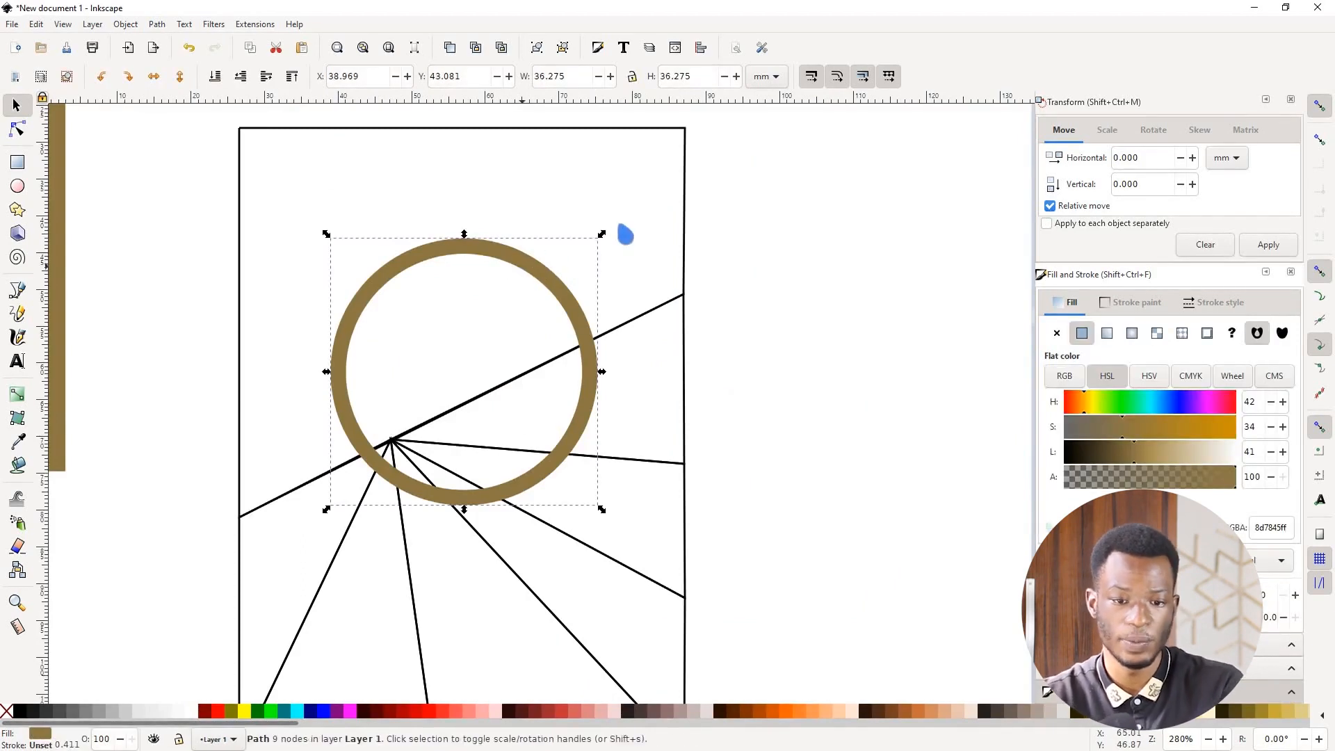
pyautogui.scroll(-4, 529, 318)
pyautogui.scroll(5, 805, 339)
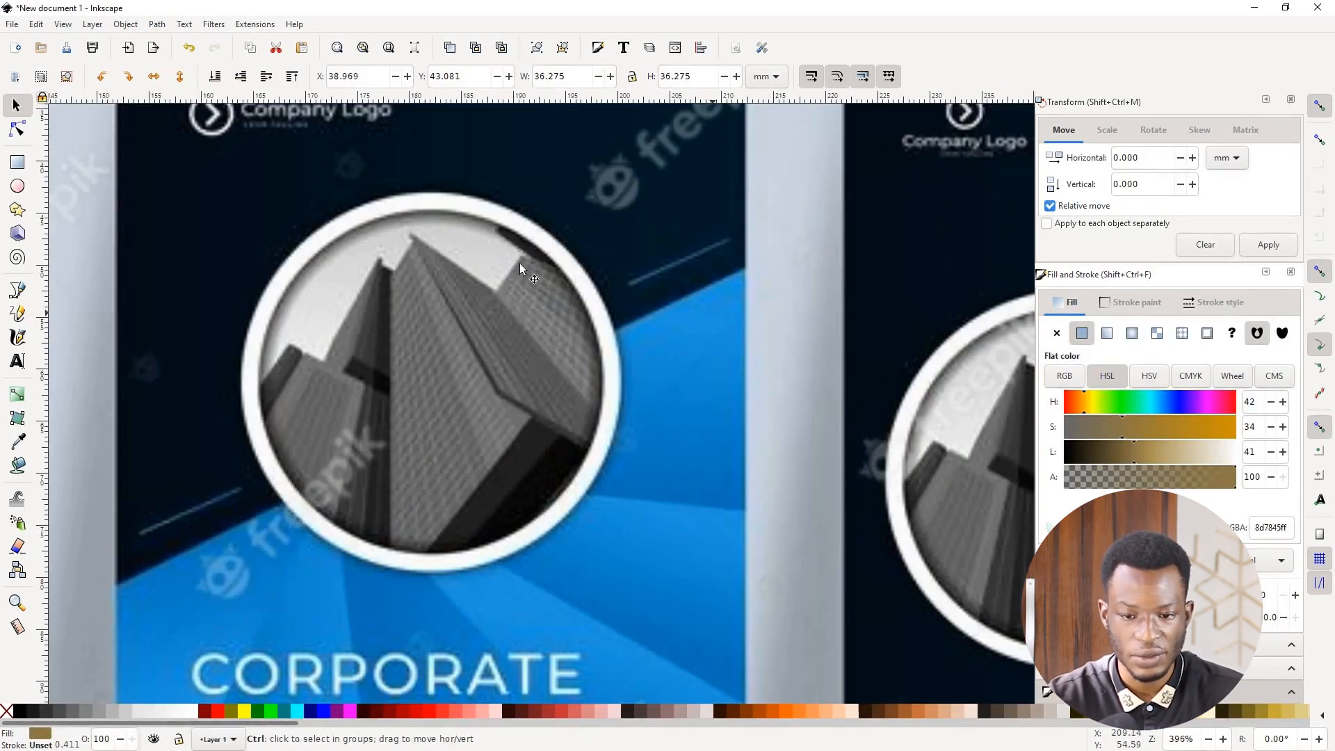
pyautogui.scroll(-5, 440, 363)
pyautogui.scroll(4, 539, 262)
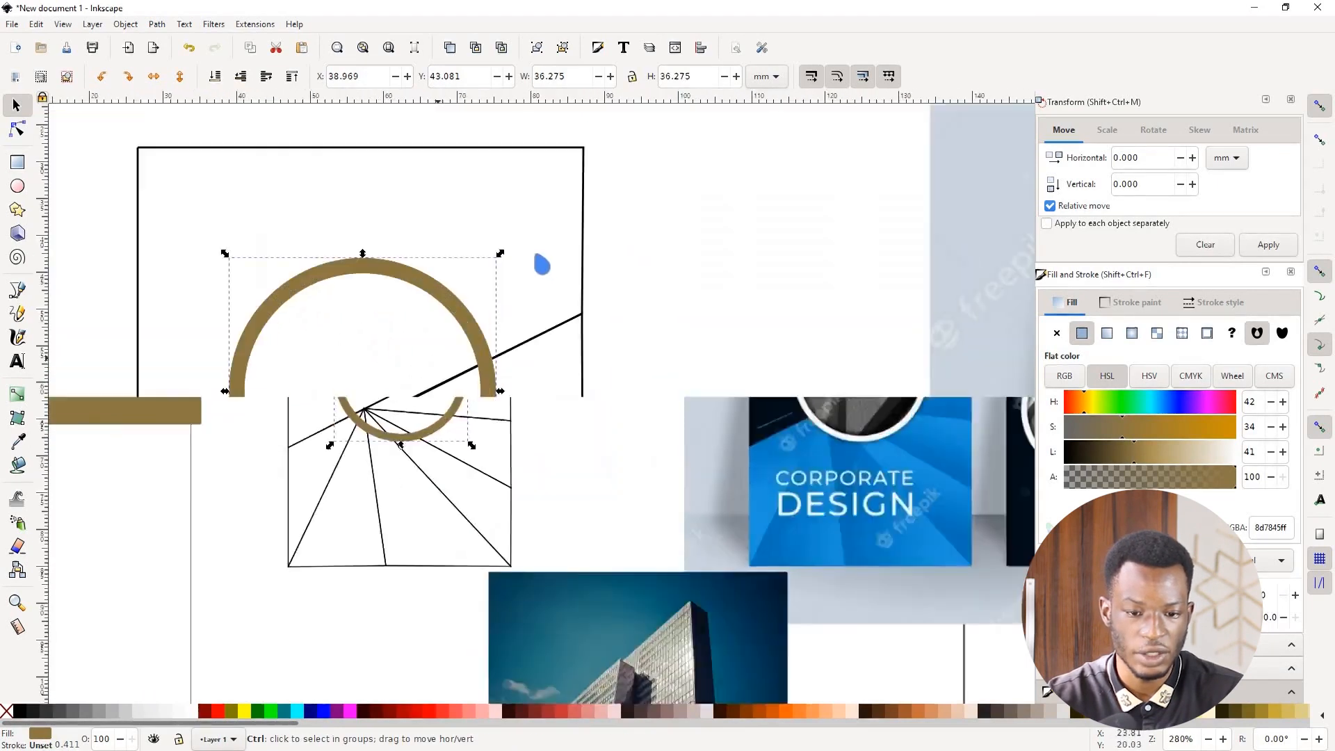
pyautogui.moveTo(508, 265); pyautogui.dragTo(484, 273)
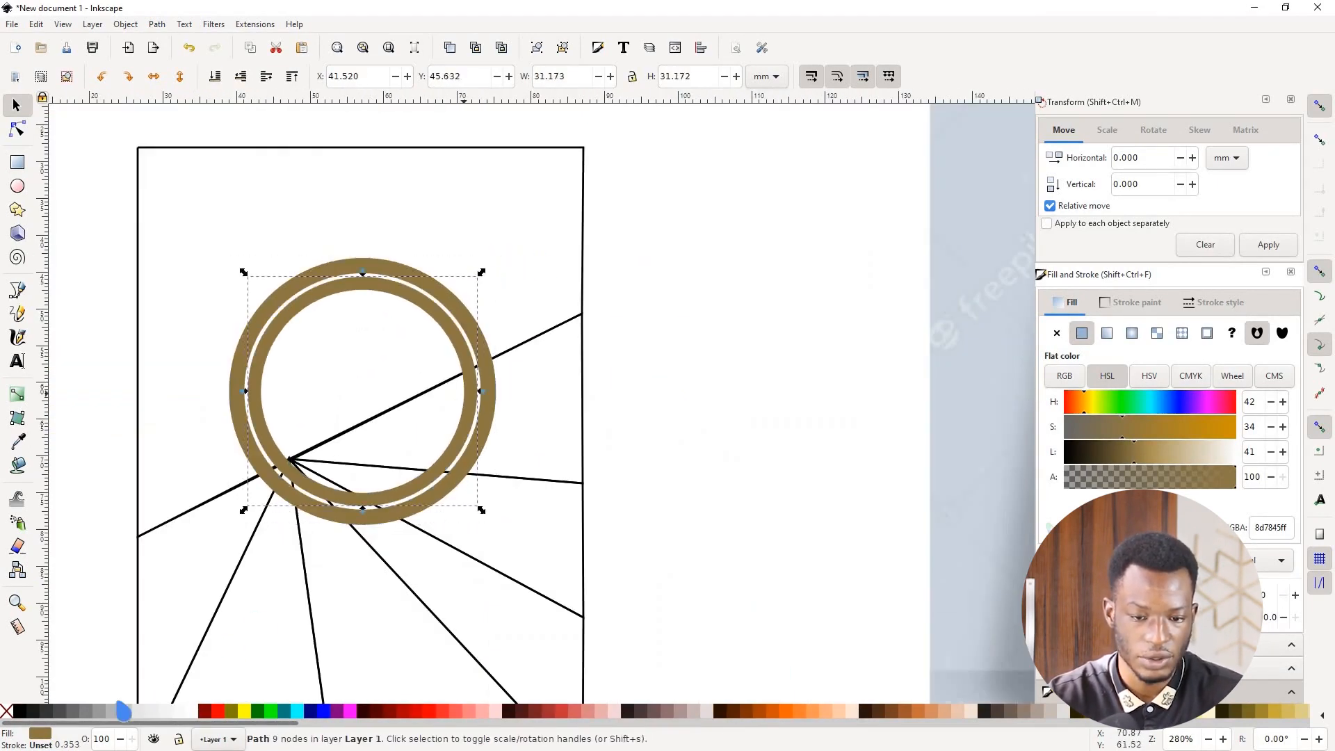
# Step: Give the smaller inner ring a black fill, 16.7% blur and 57.5% opacity to form a soft shadow
pyautogui.click(20, 710)
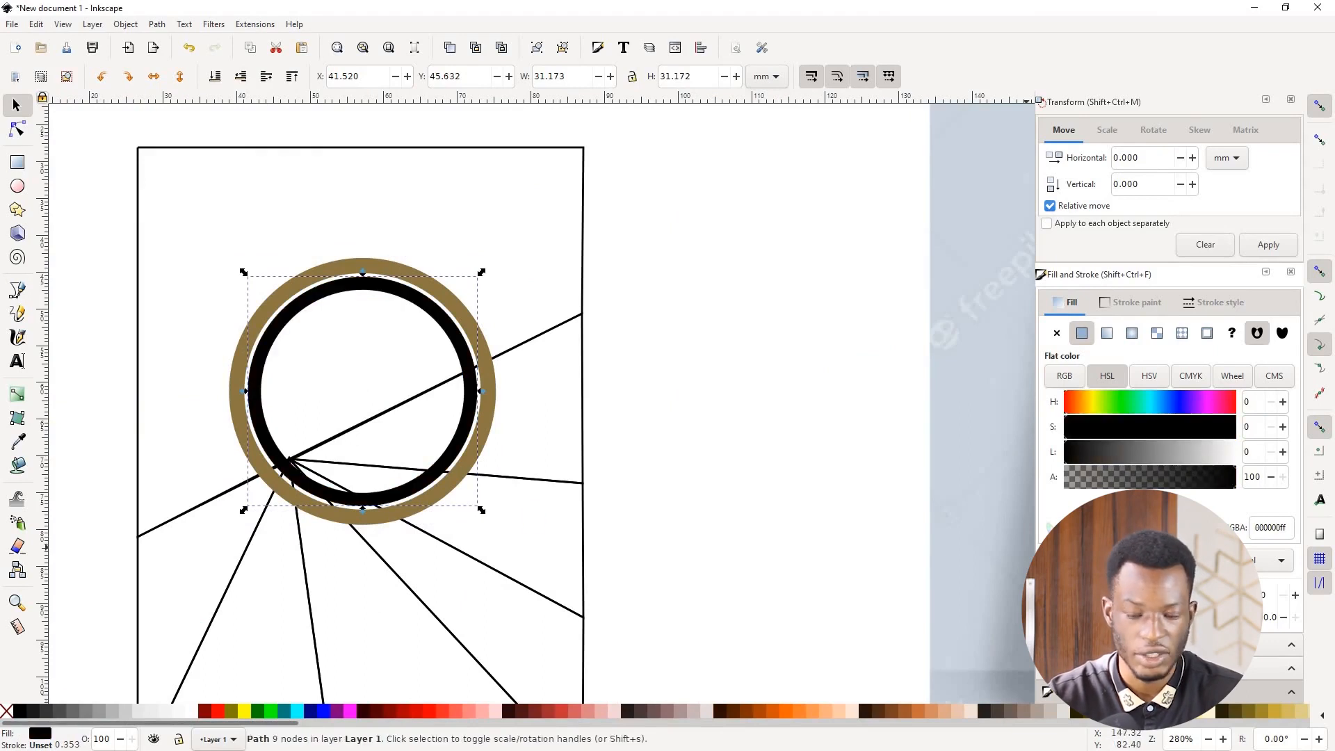
pyautogui.moveTo(1046, 596); pyautogui.dragTo(1051, 596)
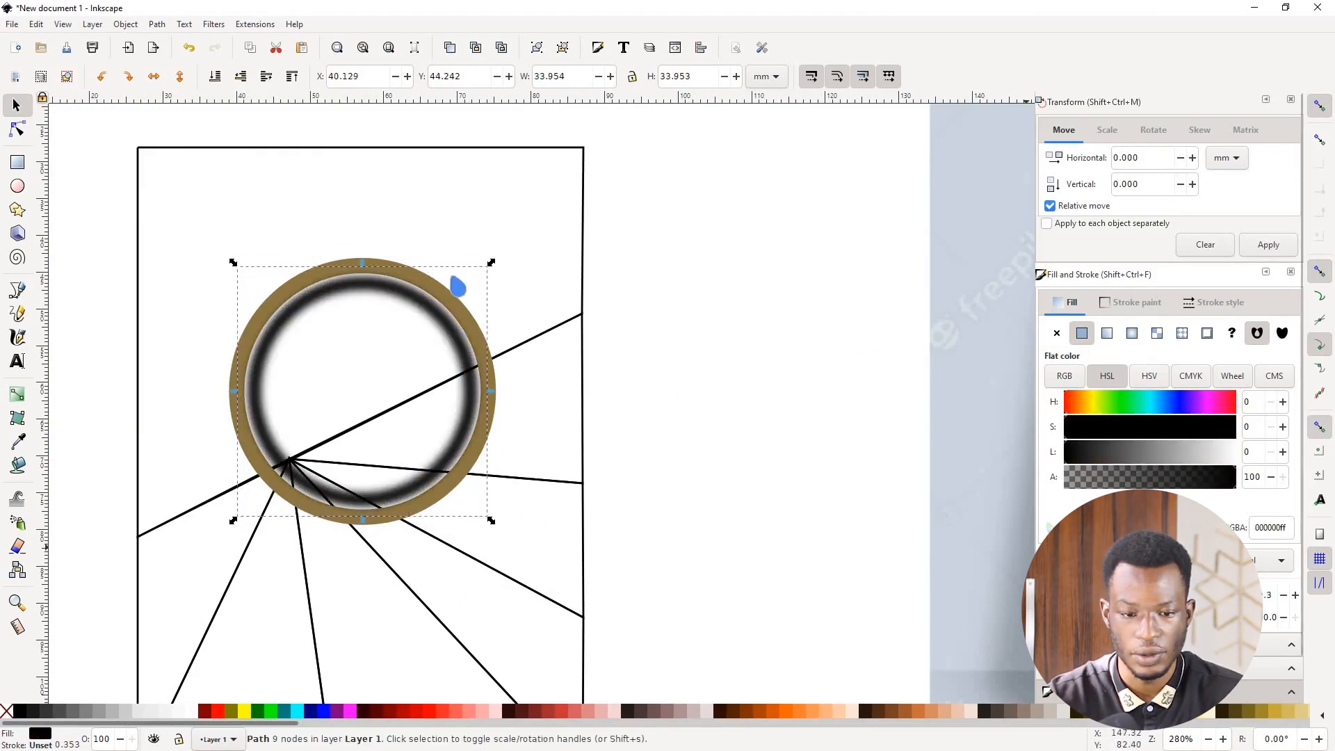
pyautogui.scroll(2, 535, 280)
pyautogui.moveTo(532, 273); pyautogui.dragTo(557, 263)
pyautogui.scroll(-2, 504, 308)
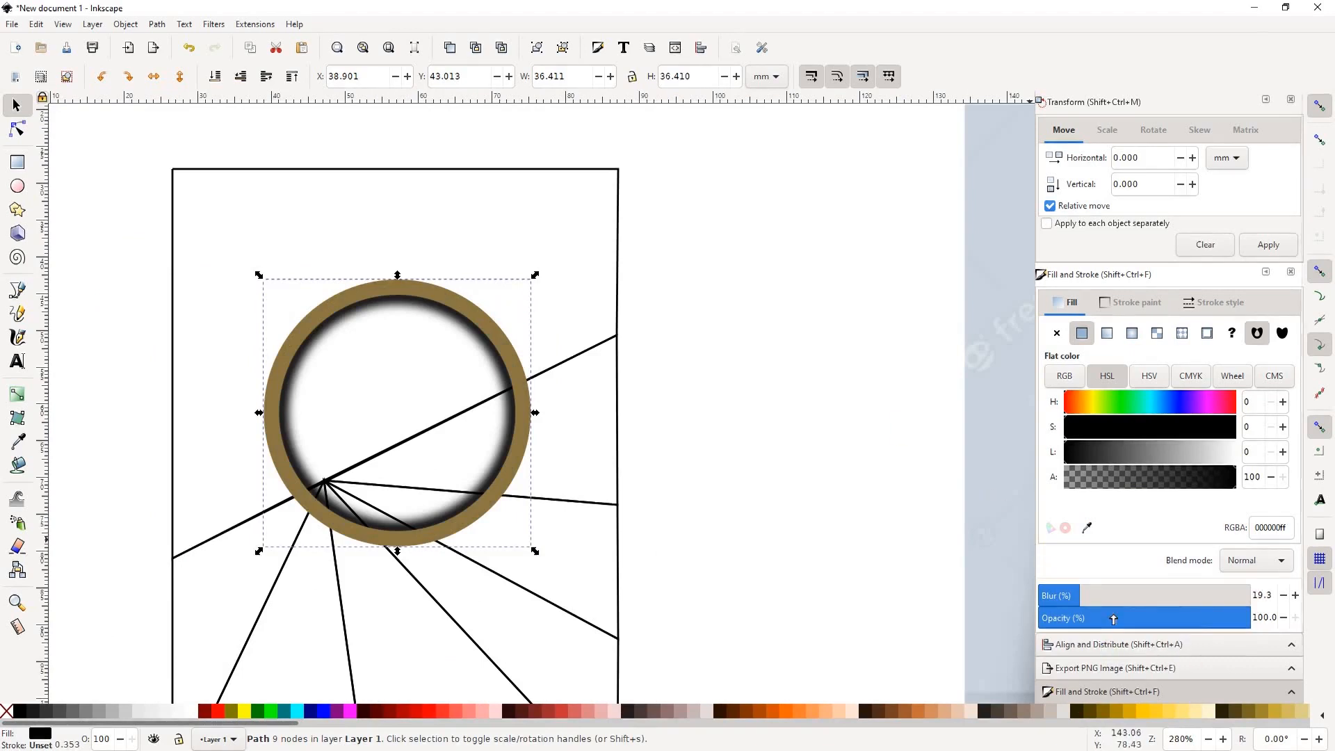
pyautogui.moveTo(1055, 600); pyautogui.dragTo(1074, 598)
pyautogui.click(1170, 629)
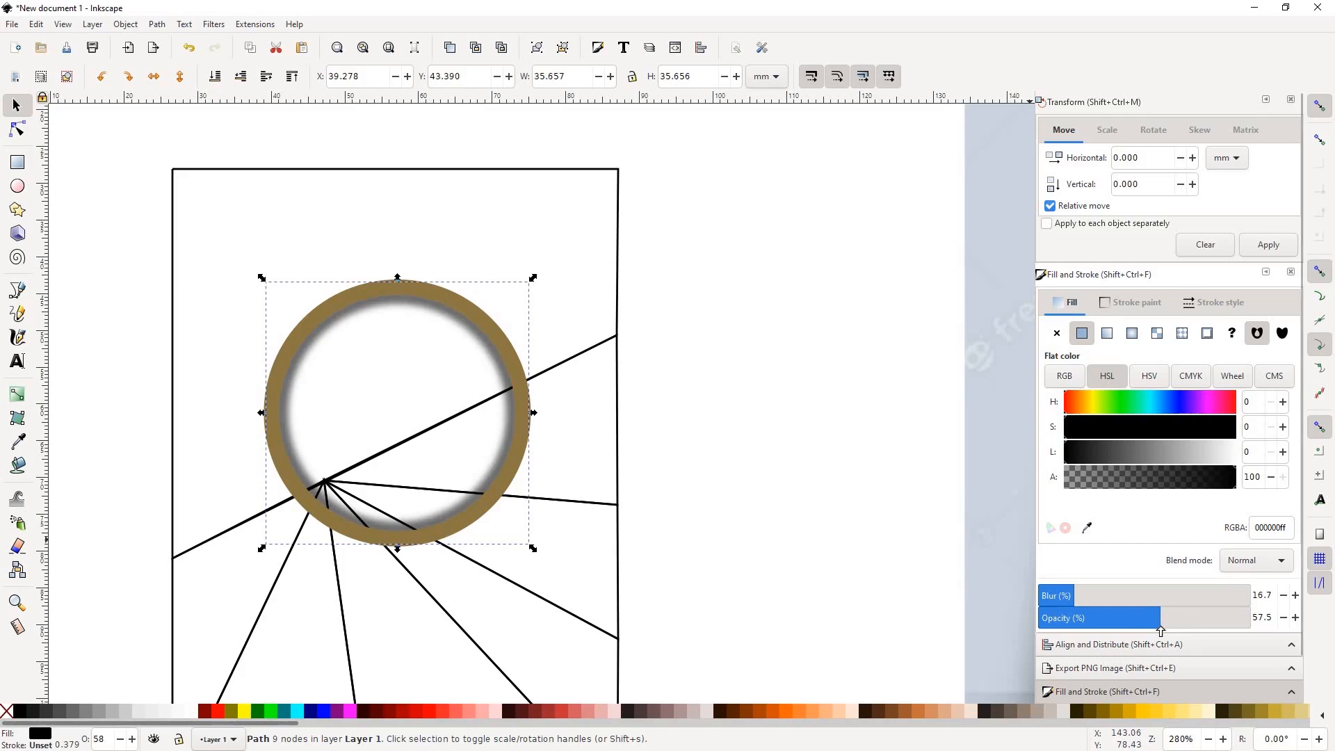
pyautogui.click(760, 530)
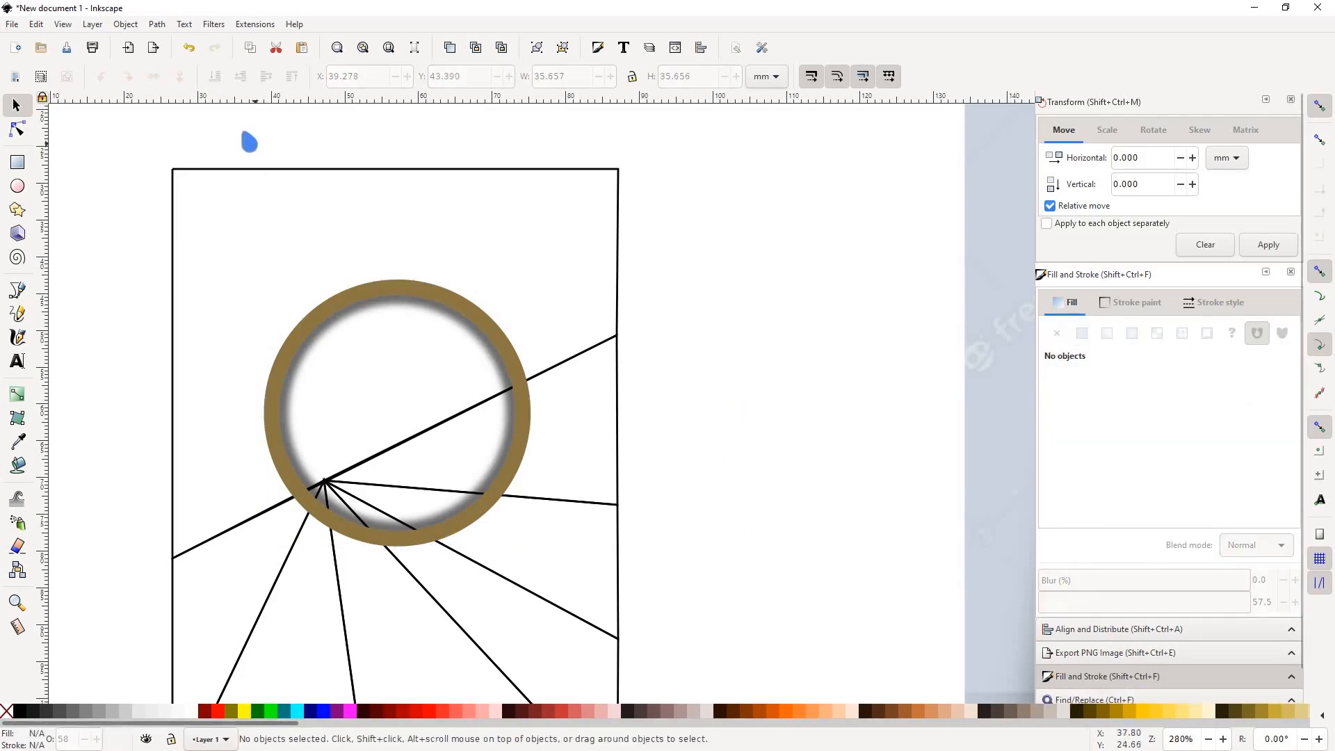
# Step: Fill the outer brown ring with white
pyautogui.moveTo(227, 121); pyautogui.dragTo(548, 560)
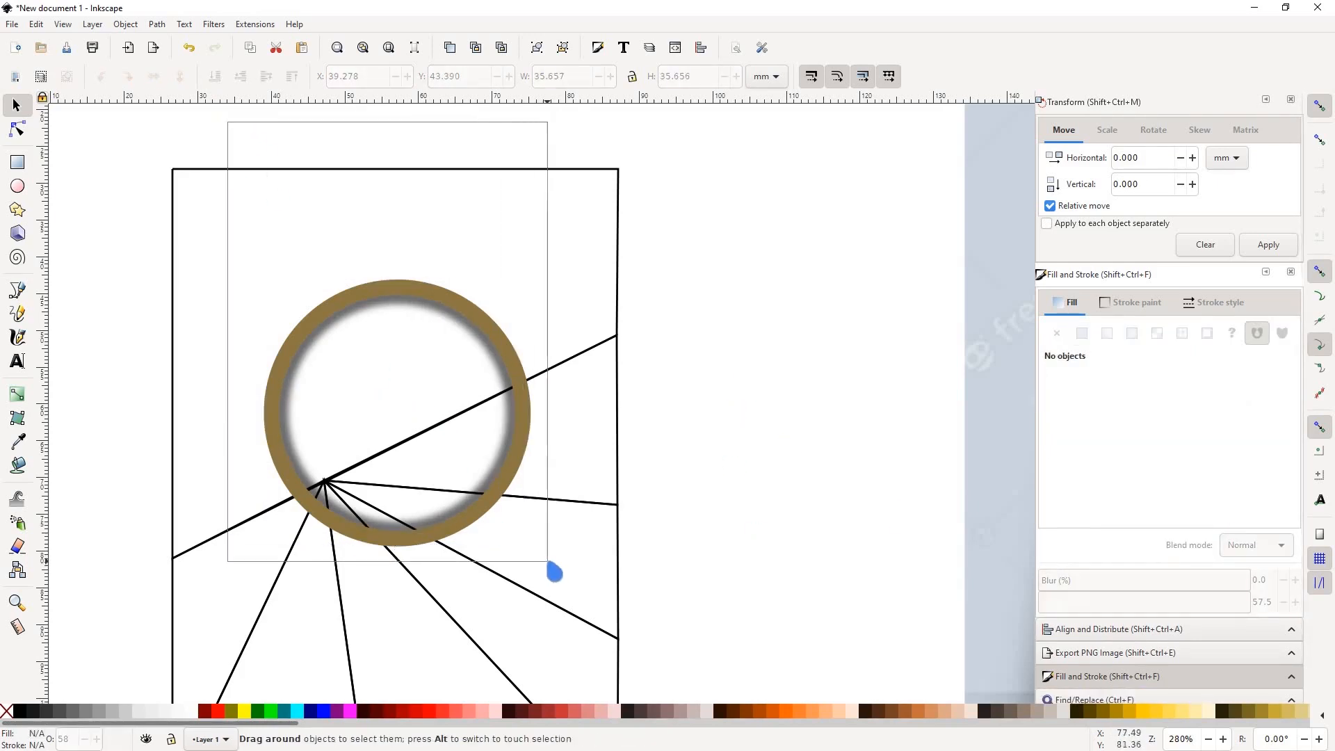
pyautogui.scroll(-3, 361, 416)
pyautogui.scroll(5, 726, 415)
pyautogui.scroll(-5, 756, 298)
pyautogui.click(388, 299)
pyautogui.scroll(4, 369, 282)
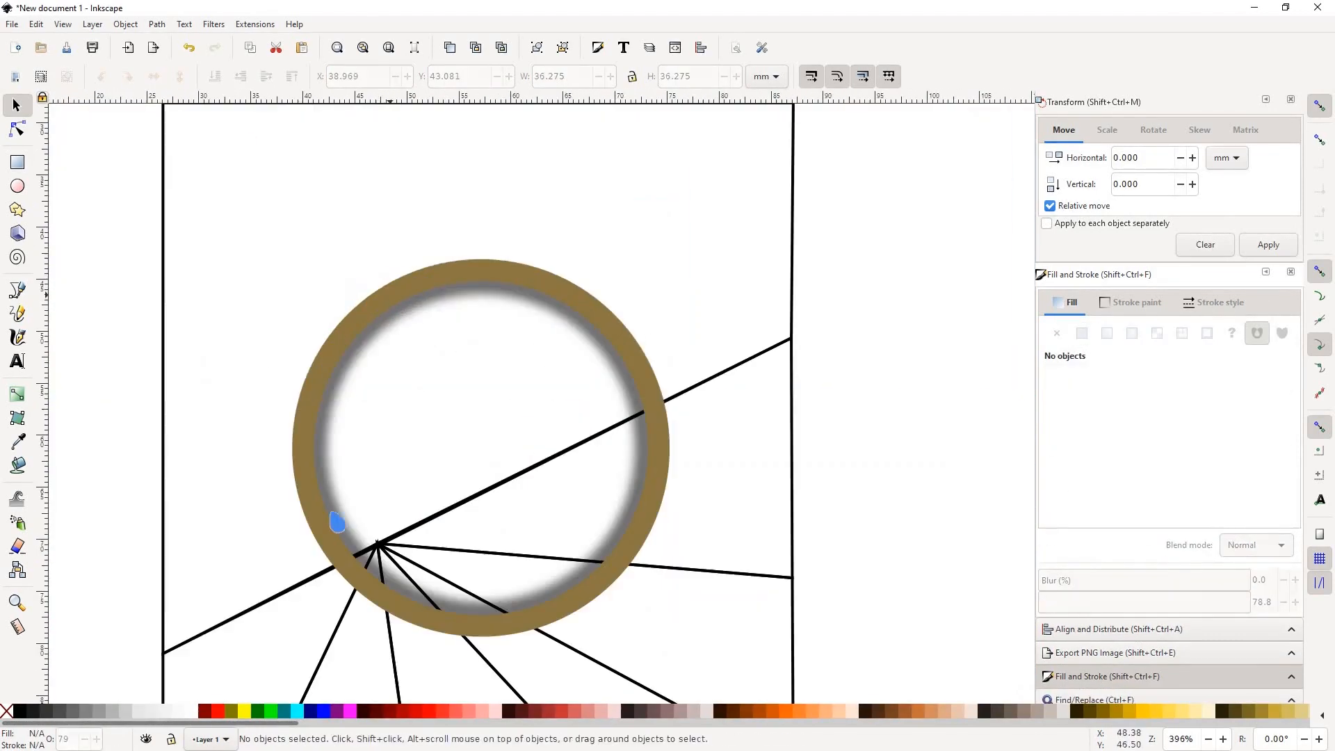
pyautogui.click(323, 526)
pyautogui.click(195, 710)
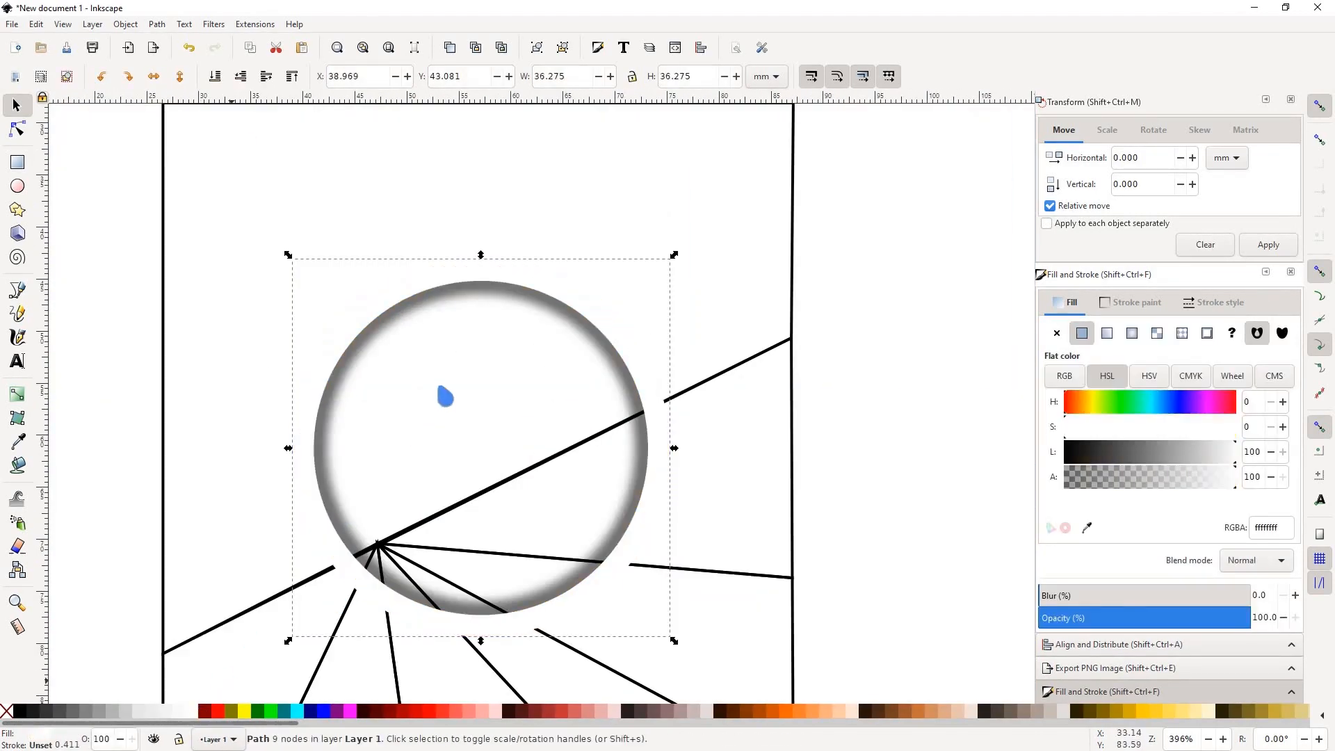
# Step: Group the white ring with its blurred shadow ring
pyautogui.scroll(-3, 484, 359)
pyautogui.moveTo(325, 185); pyautogui.dragTo(566, 500)
pyautogui.moveTo(366, 227)
pyautogui.mouseDown()
pyautogui.moveTo(486, 479)
pyautogui.moveTo(528, 500)
pyautogui.mouseUp()
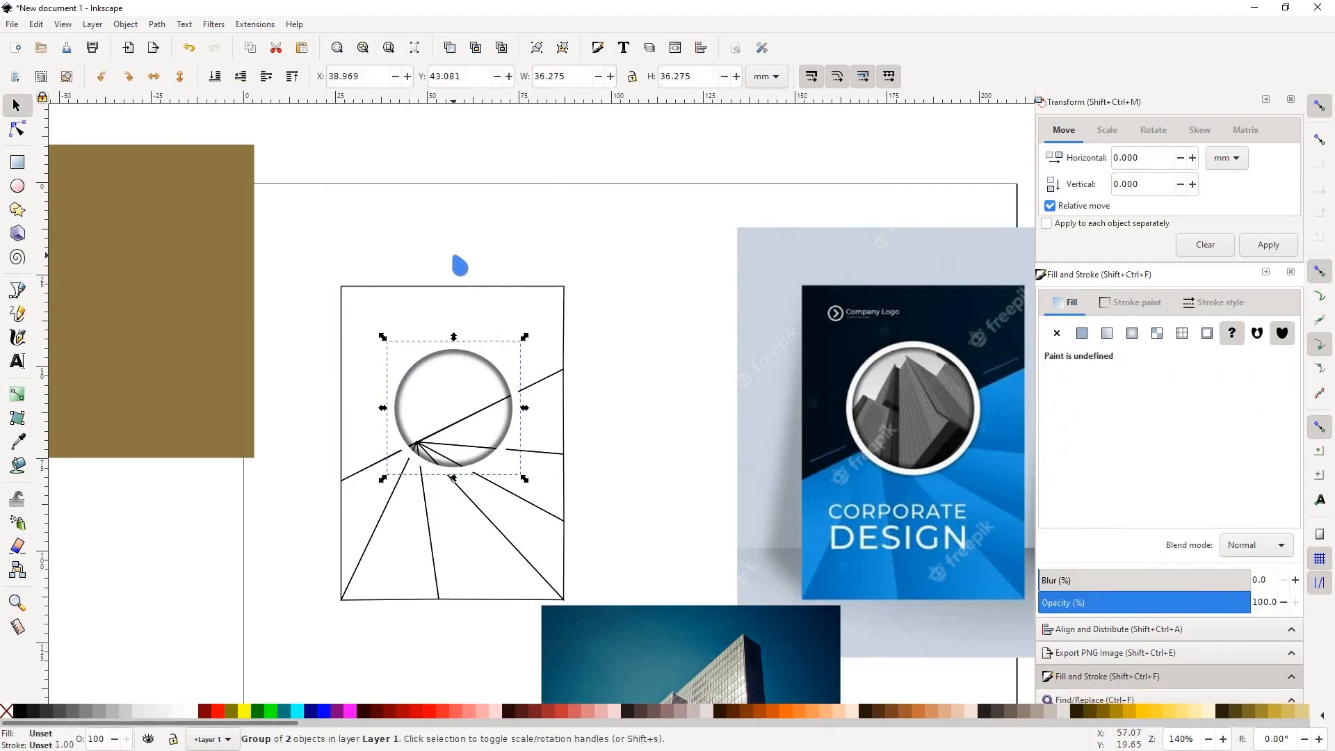
pyautogui.scroll(2, 534, 337)
pyautogui.scroll(-2, 524, 331)
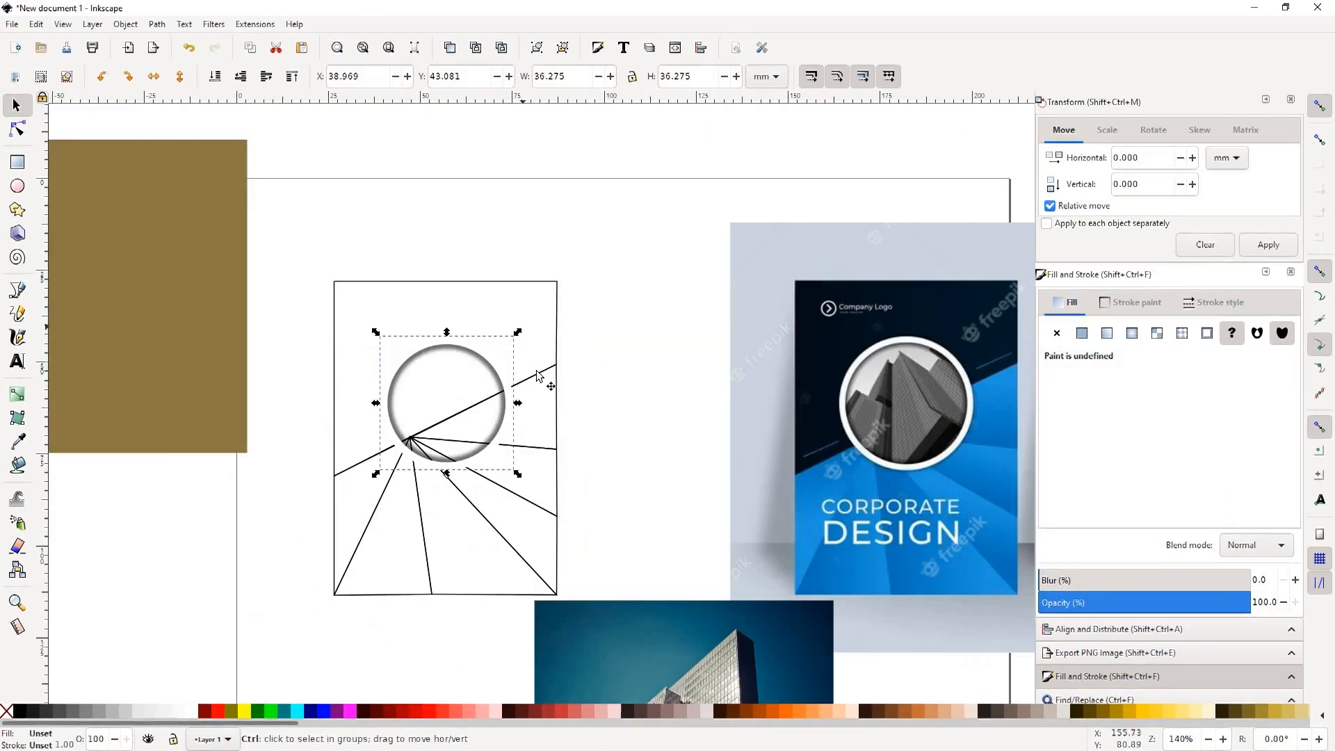
# Step: Fill the traced cover's upper panel with the dark navy 00111b sampled from the reference cover
pyautogui.click(539, 375)
pyautogui.moveTo(422, 283); pyautogui.dragTo(429, 216)
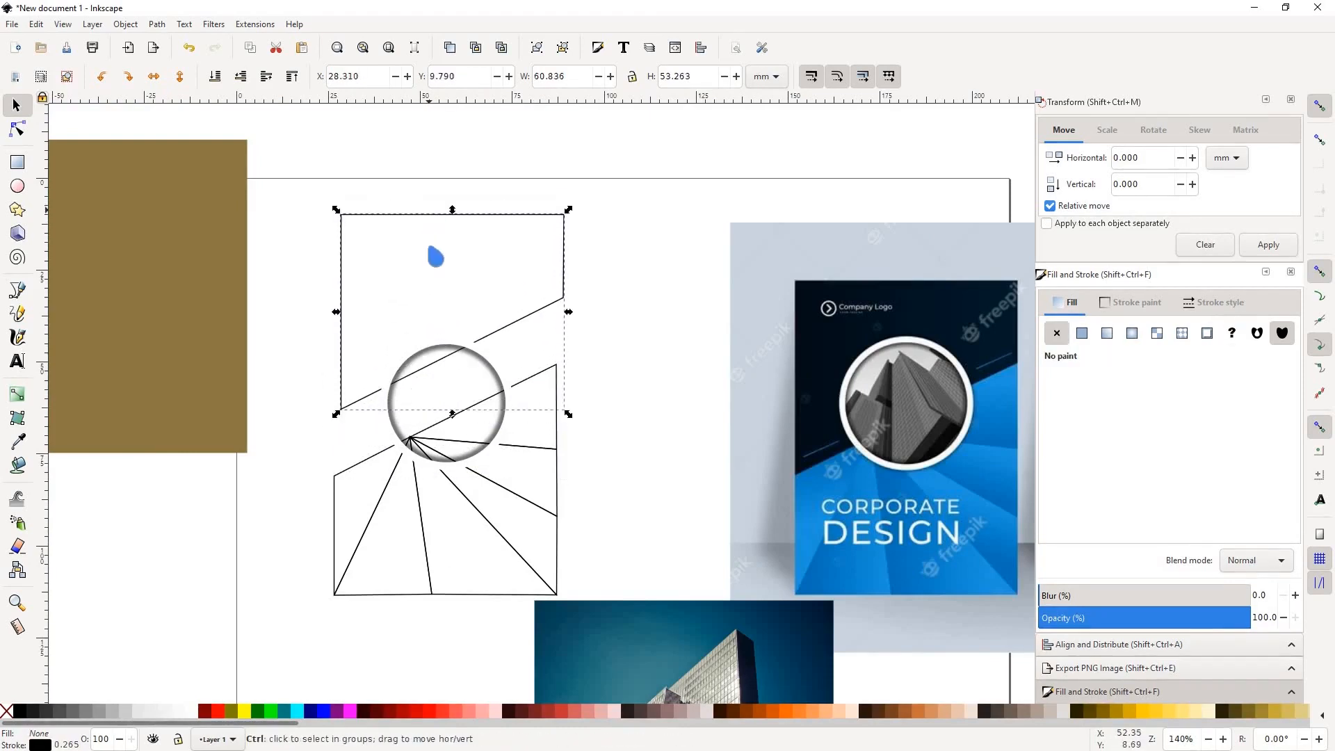
pyautogui.hotkey('ctrl', 'z')
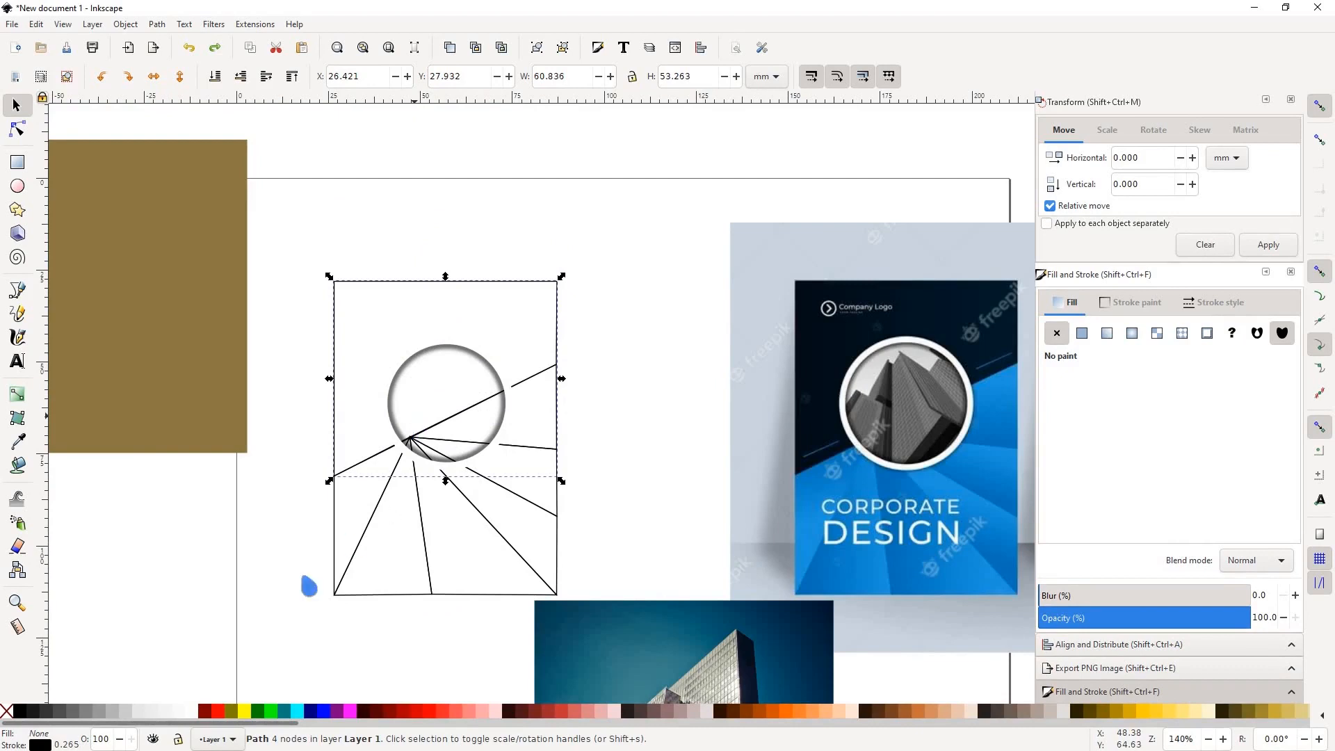
pyautogui.click(19, 711)
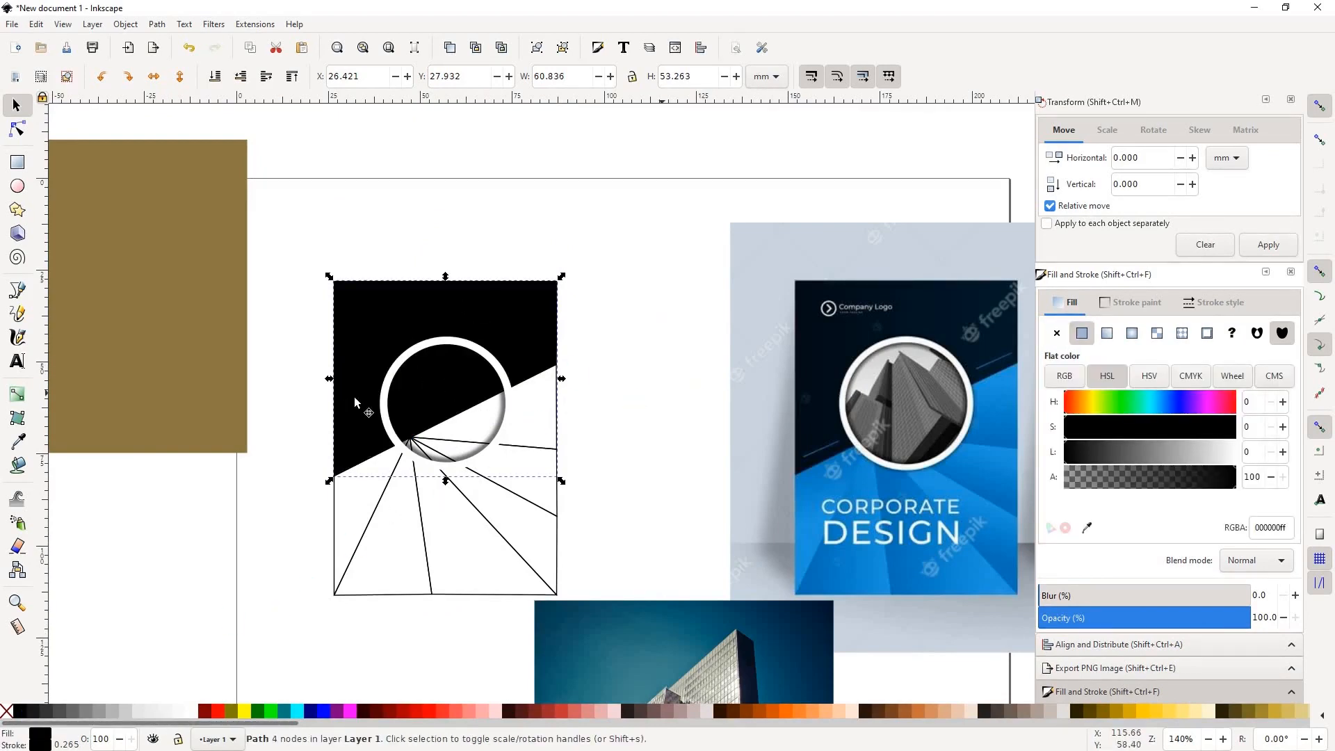
pyautogui.scroll(2, 386, 381)
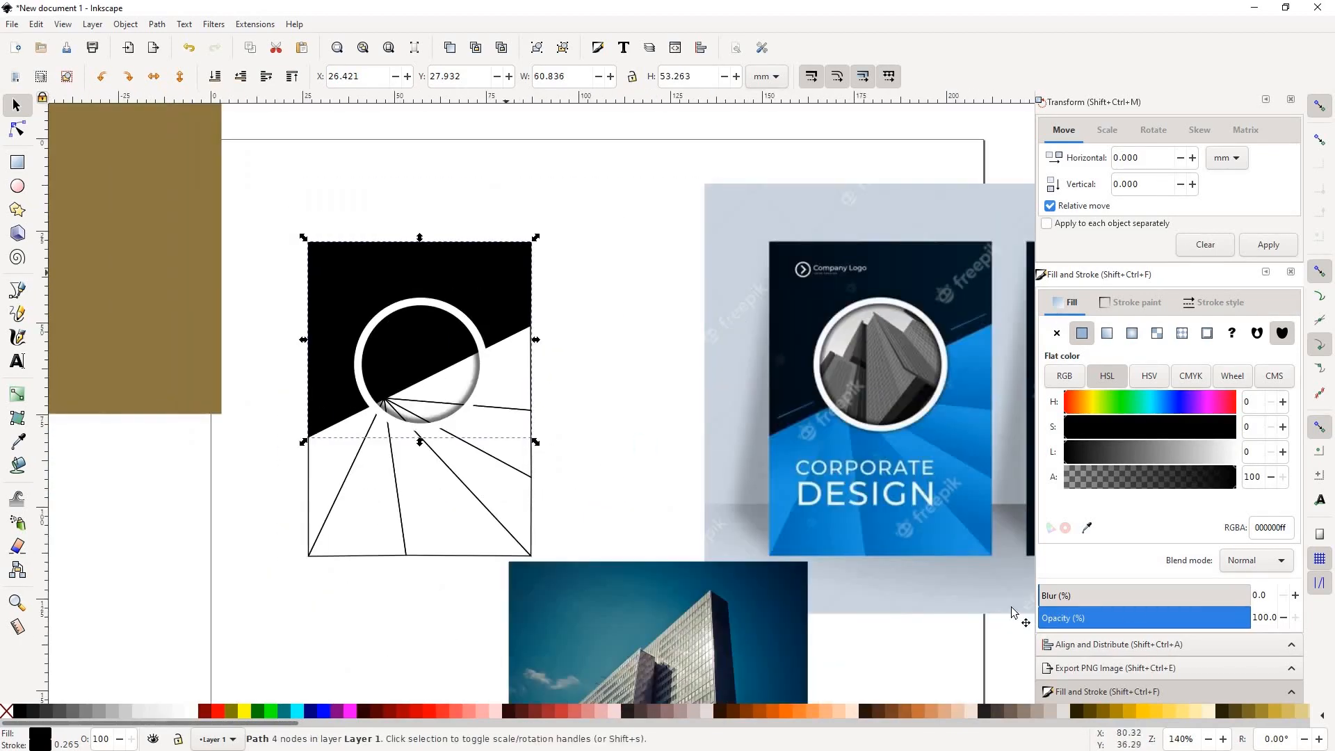
pyautogui.press('d')
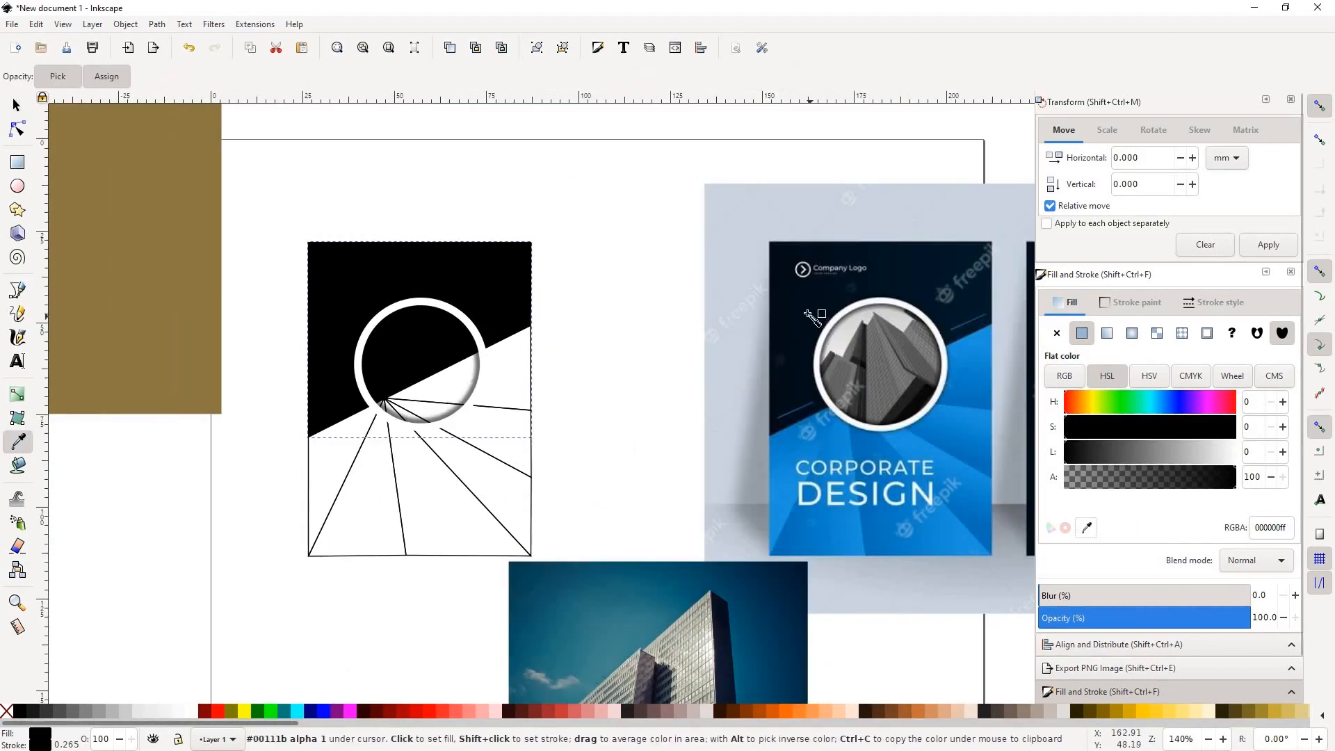
pyautogui.click(808, 313)
pyautogui.press('Escape')
pyautogui.scroll(3, 357, 319)
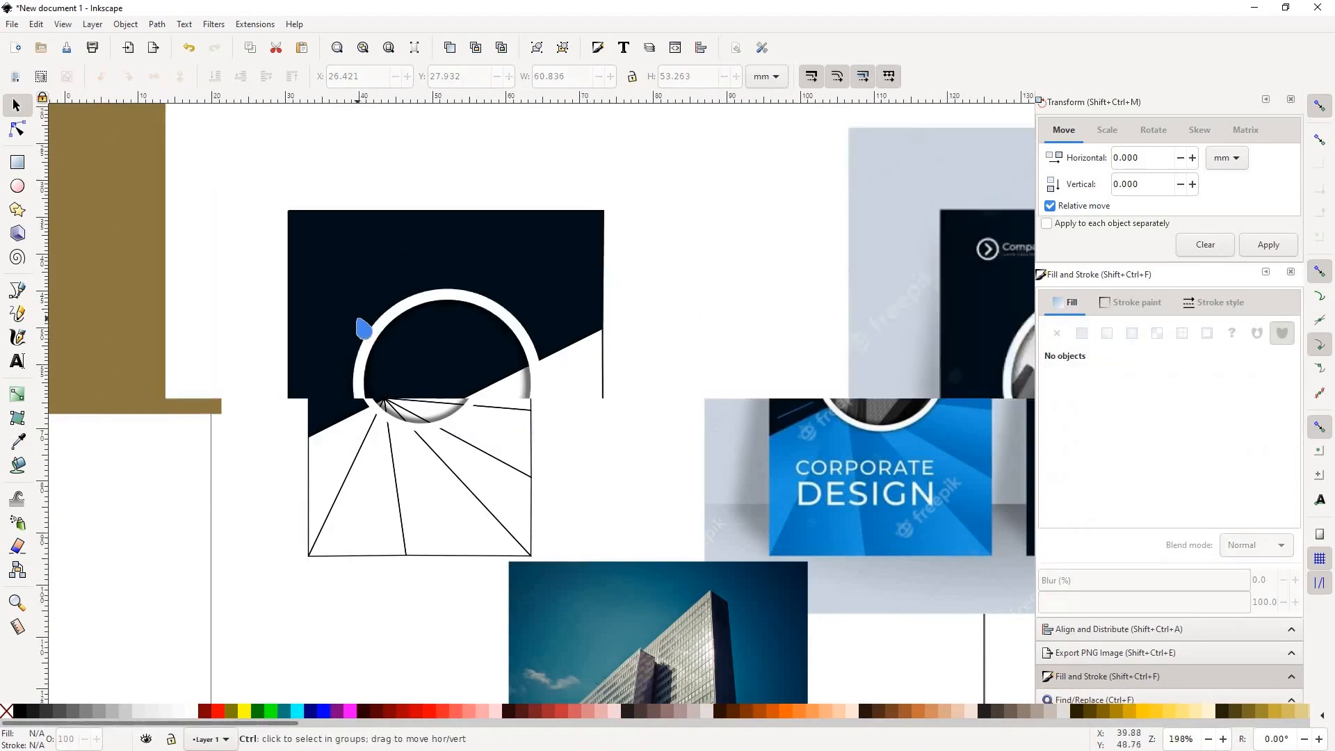
pyautogui.scroll(-3, 393, 347)
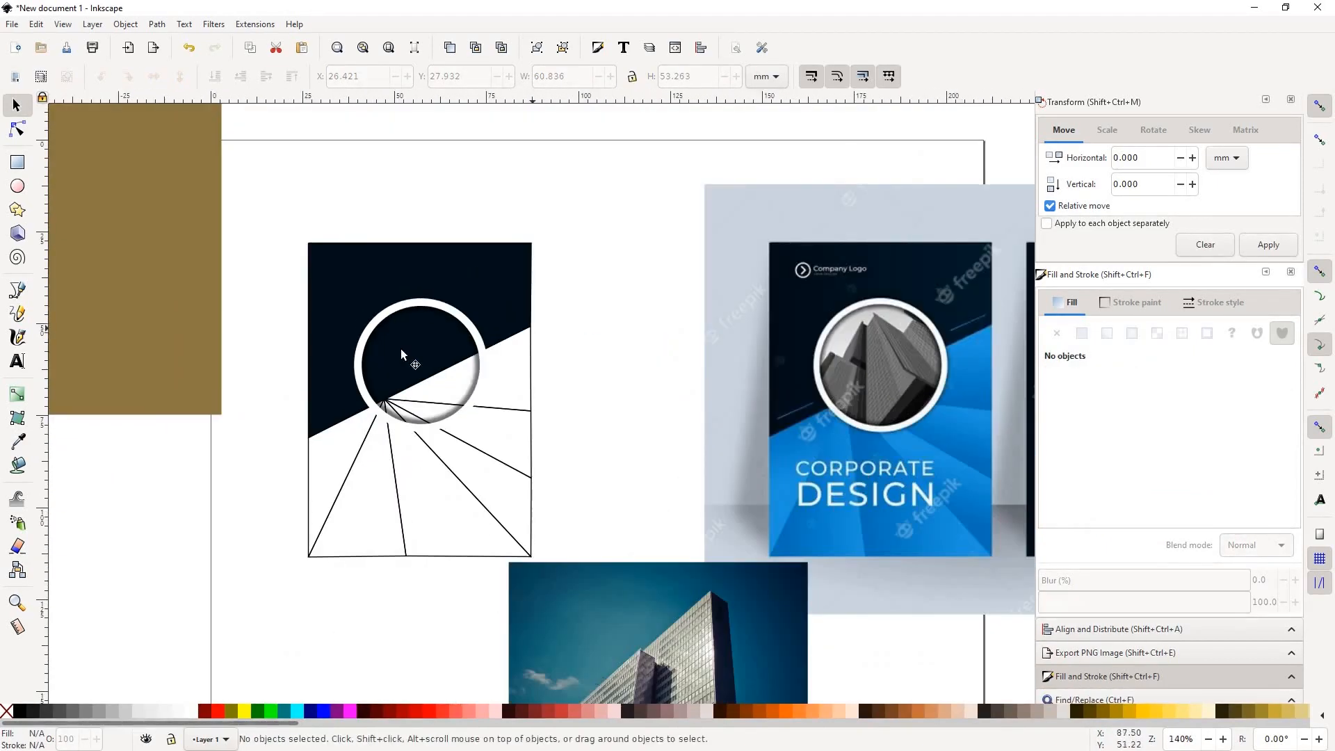
# Step: Draw a circle about 49.4 mm across and place it over the building in the photo
pyautogui.scroll(-1, 401, 355)
pyautogui.moveTo(586, 579); pyautogui.dragTo(554, 546)
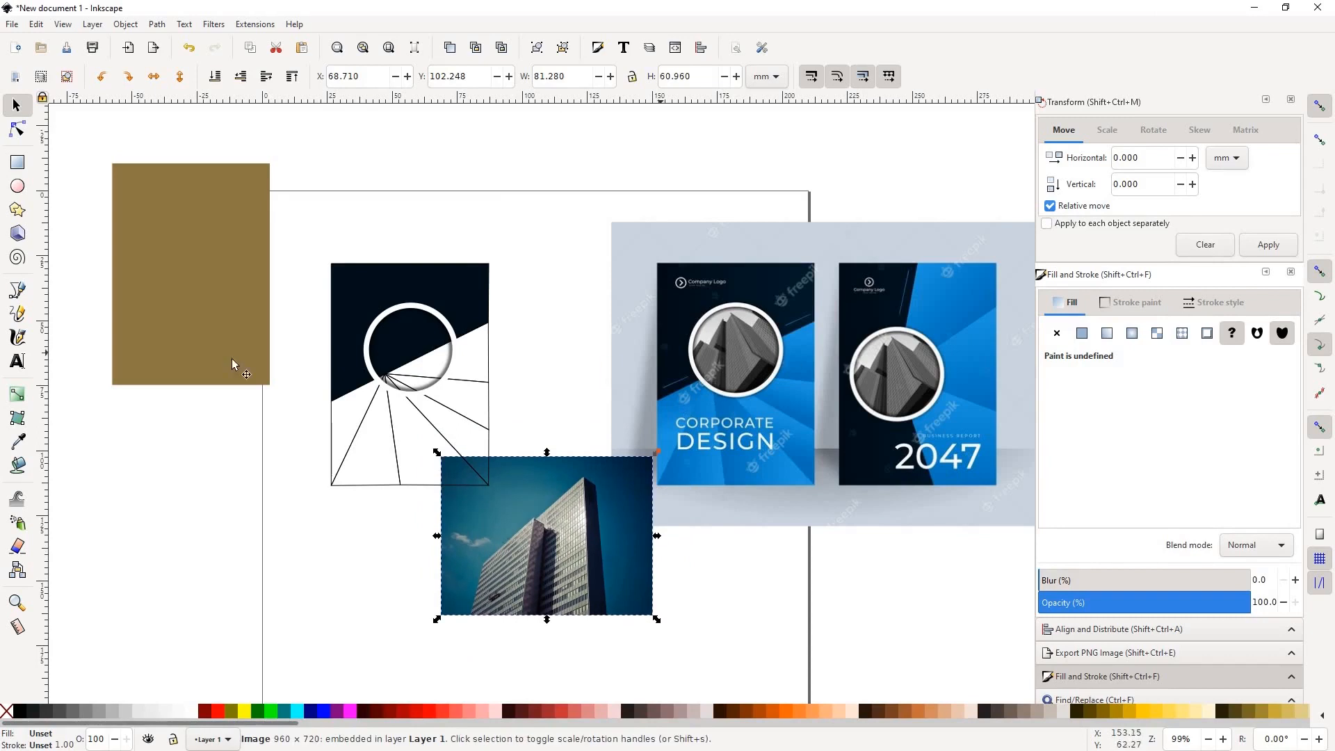
pyautogui.press('e')
pyautogui.moveTo(487, 136)
pyautogui.mouseDown()
pyautogui.moveTo(545, 215)
pyautogui.moveTo(613, 265)
pyautogui.mouseUp()
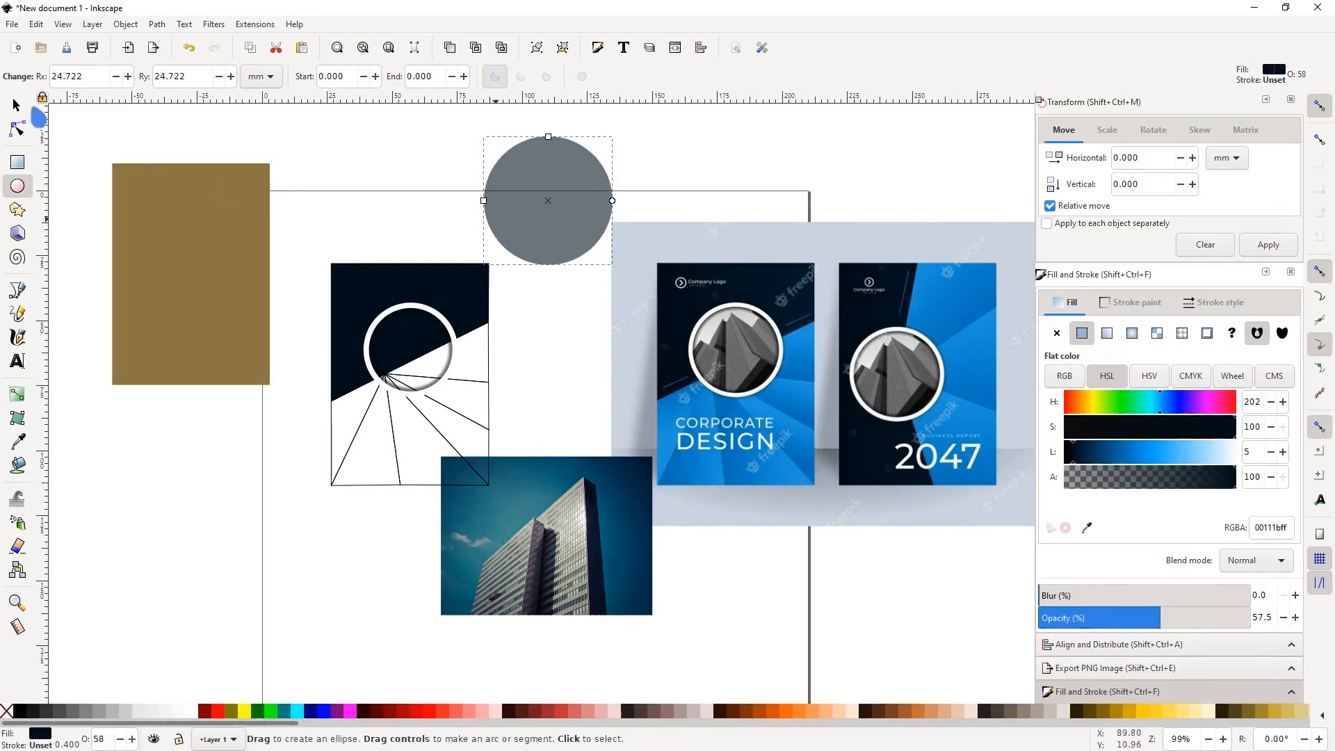
pyautogui.press('s')
pyautogui.moveTo(543, 209); pyautogui.dragTo(546, 555)
pyautogui.scroll(-2, 441, 333)
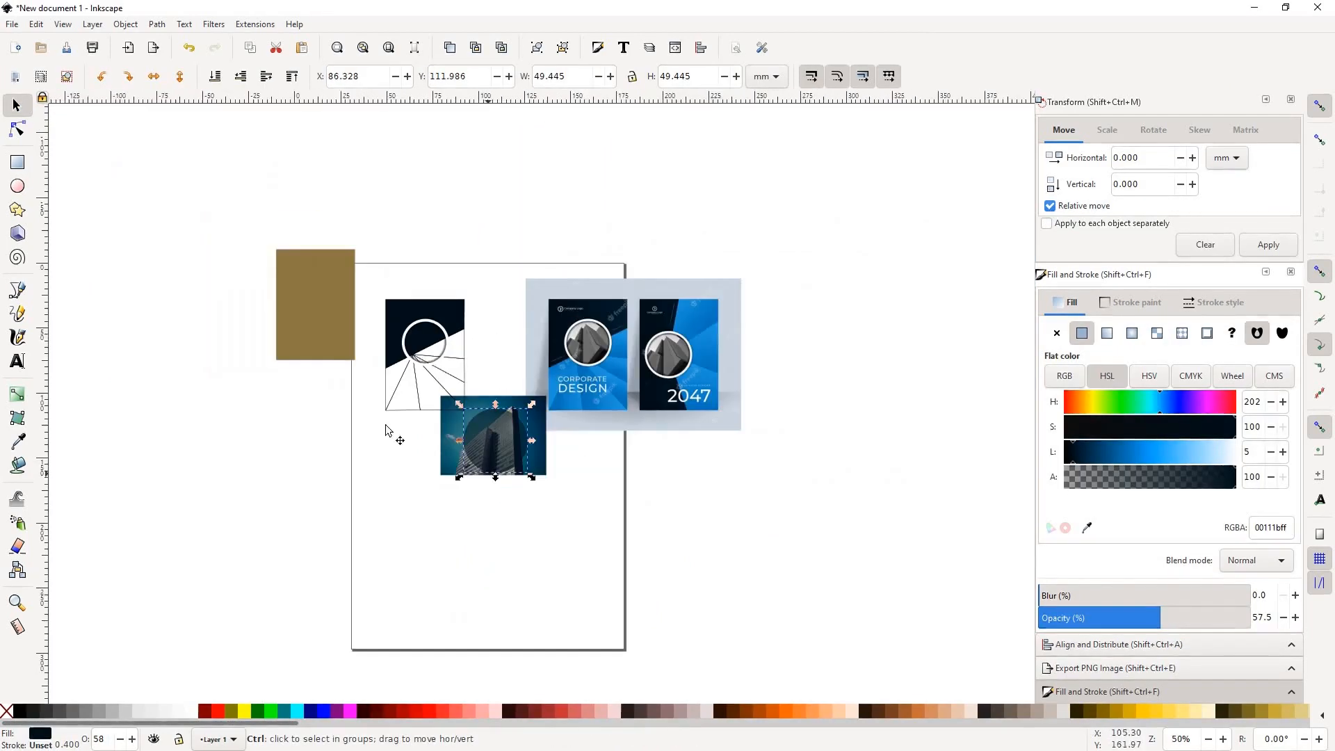
# Step: Move the photo and circle together to the empty area below the traced cover and clip the photo to the circle
pyautogui.scroll(3, 488, 470)
pyautogui.keyDown('shift'); pyautogui.click(385, 394); pyautogui.keyUp('shift')
pyautogui.moveTo(511, 392); pyautogui.dragTo(626, 421)
pyautogui.scroll(-1, 465, 452)
pyautogui.scroll(2, 485, 487)
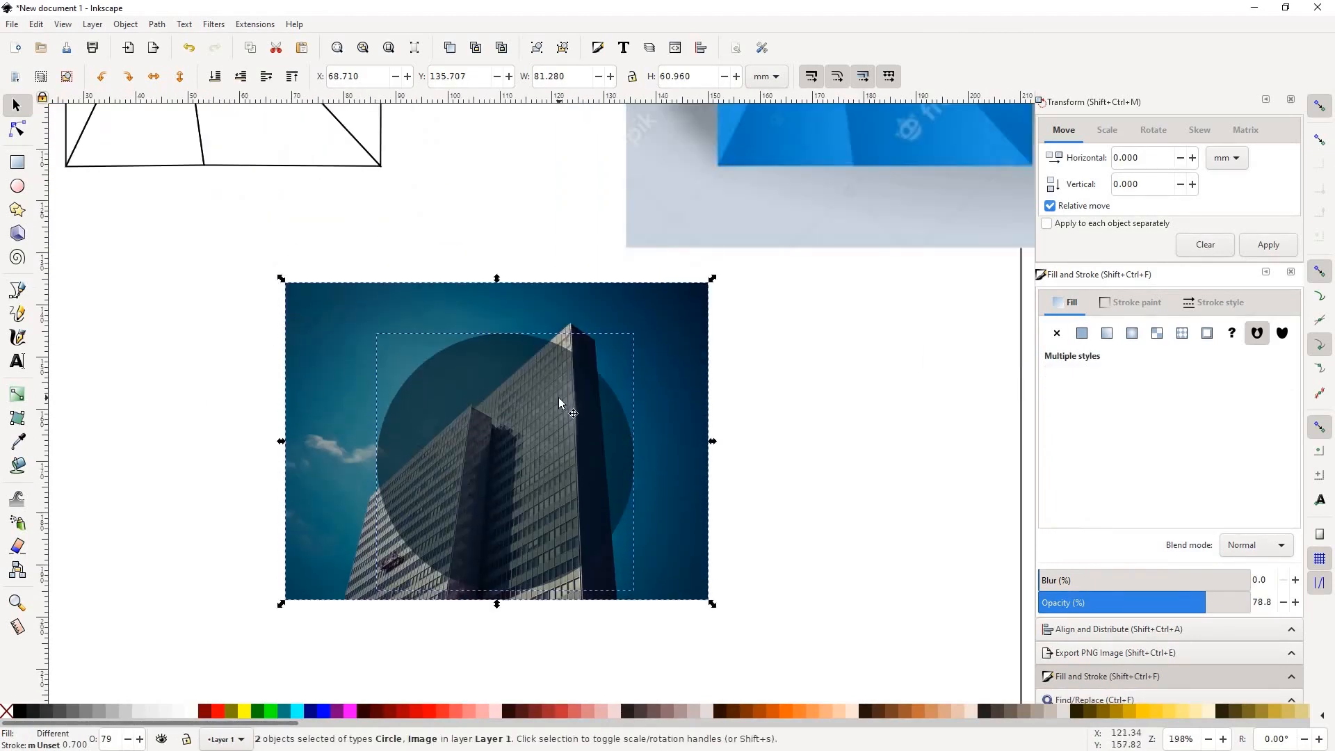
pyautogui.rightClick(566, 409)
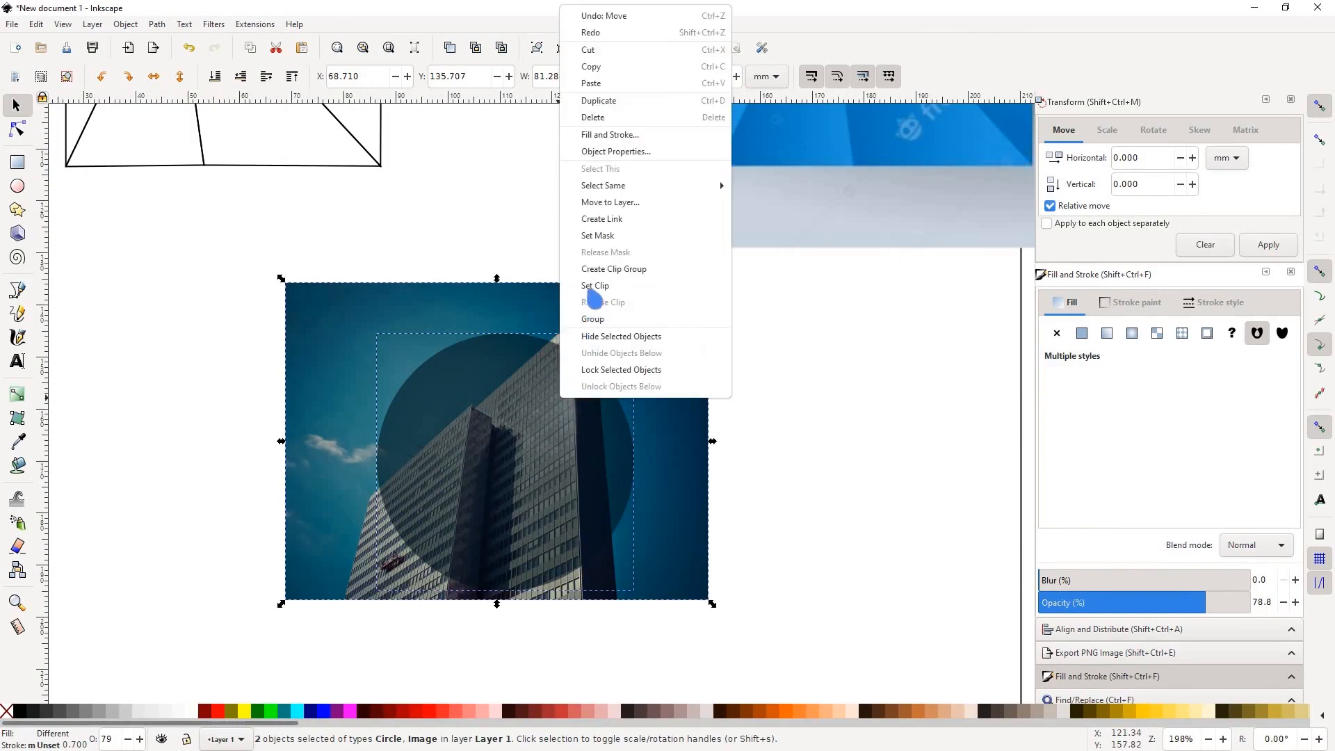
pyautogui.click(566, 426)
# Step: Place the clipped circular photo on the traced cover, behind the white ring
pyautogui.scroll(-3, 558, 417)
pyautogui.scroll(4, 563, 530)
pyautogui.moveTo(556, 525); pyautogui.dragTo(456, 319)
pyautogui.scroll(3, 456, 319)
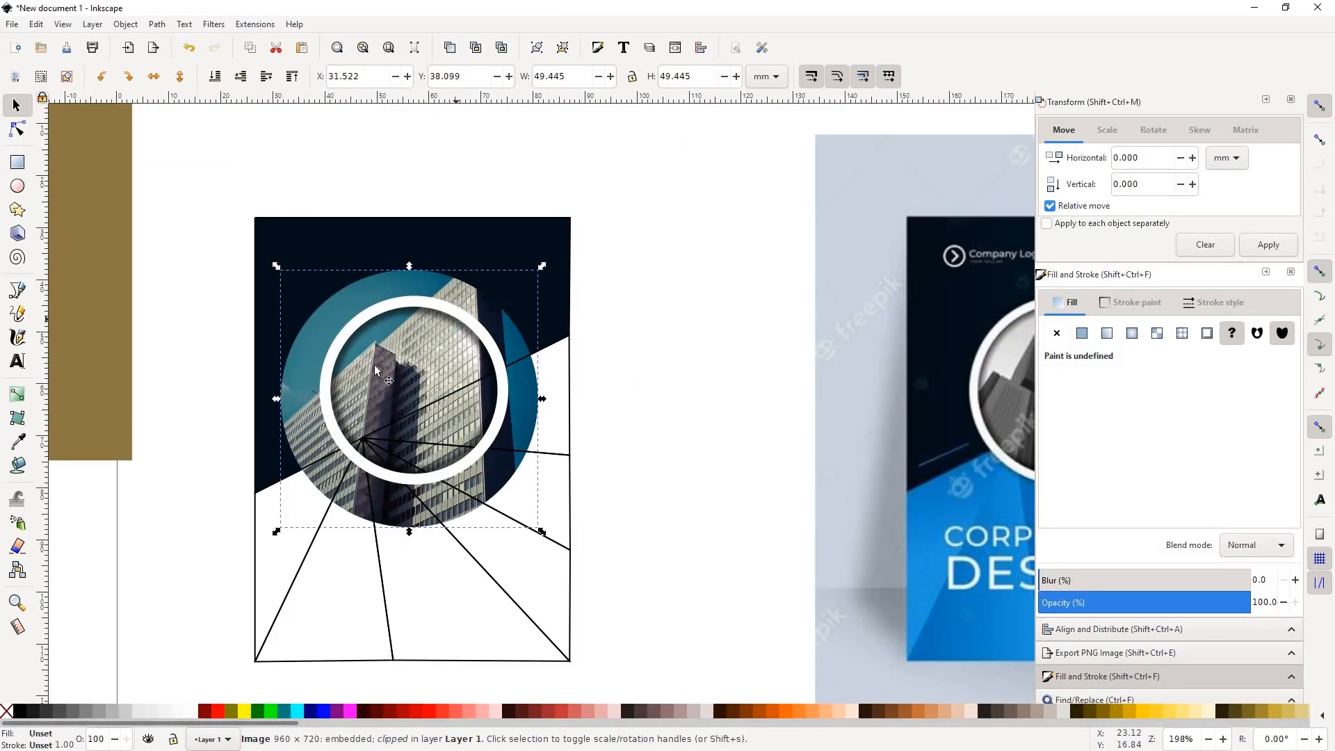
# Step: Align the centres of the ring group and the clipped photo horizontally and vertically, relative to the selection area
pyautogui.scroll(2, 368, 358)
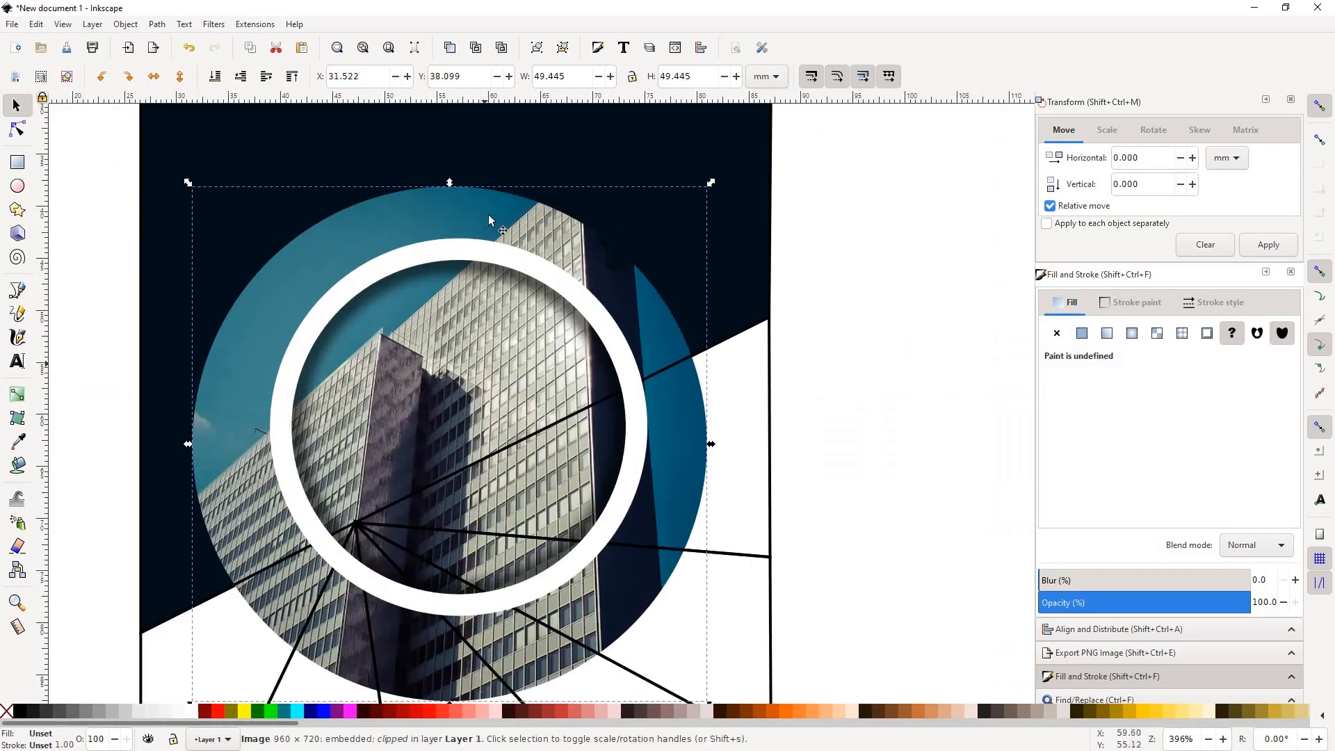
pyautogui.press('shift')
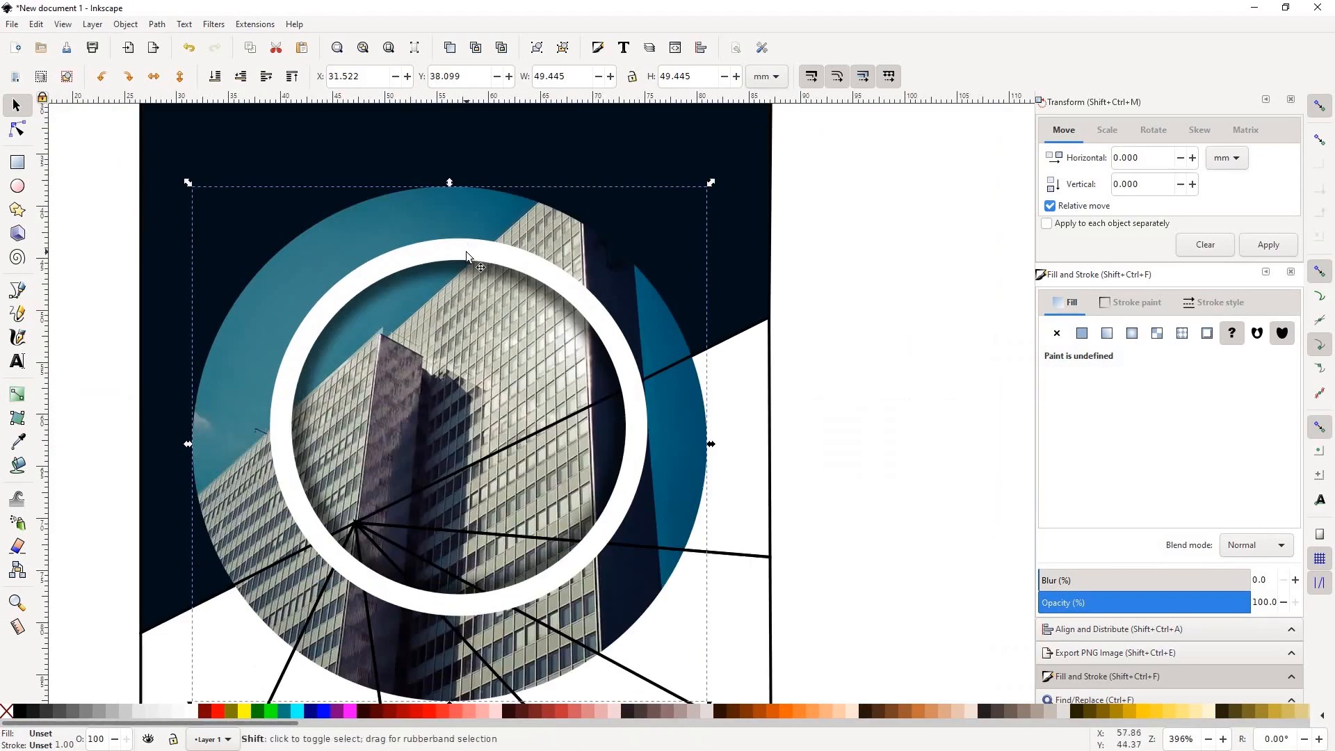
pyautogui.keyDown('shift'); pyautogui.click(466, 253); pyautogui.keyUp('shift')
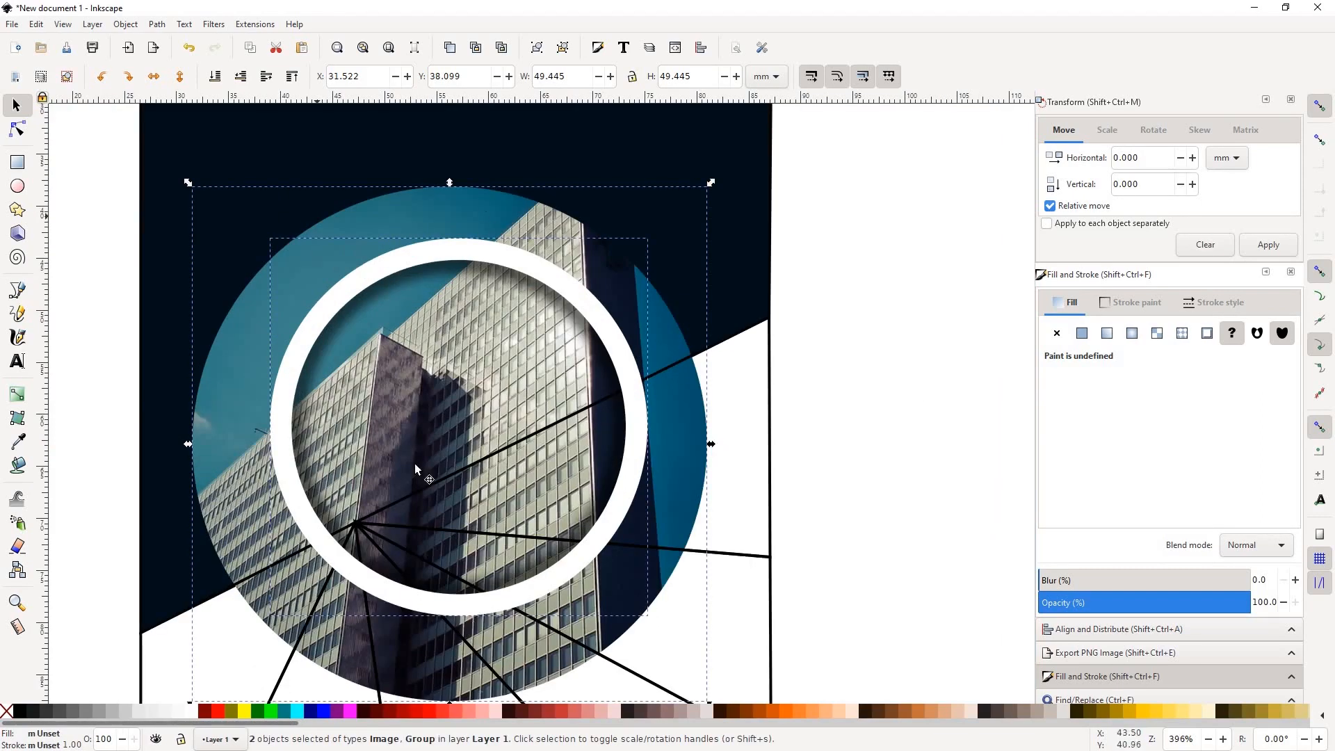
pyautogui.click(1122, 629)
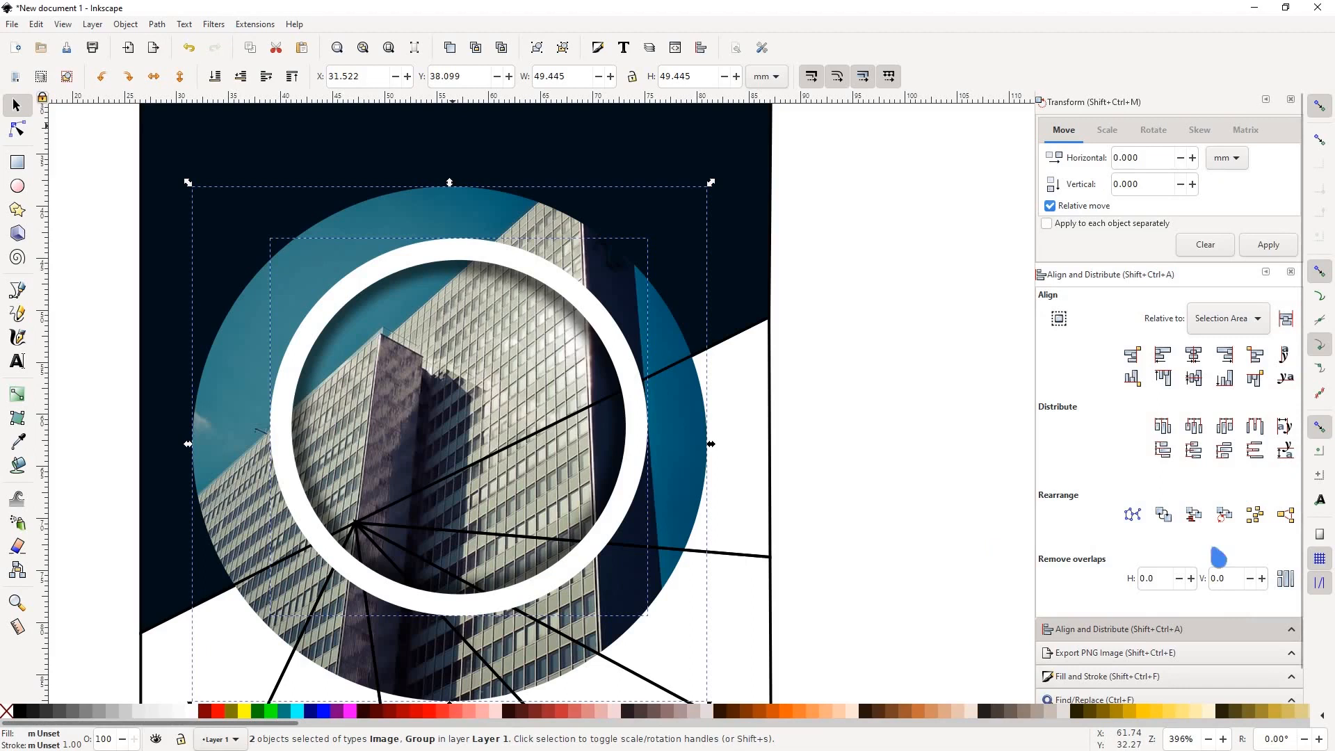
pyautogui.click(158, 25)
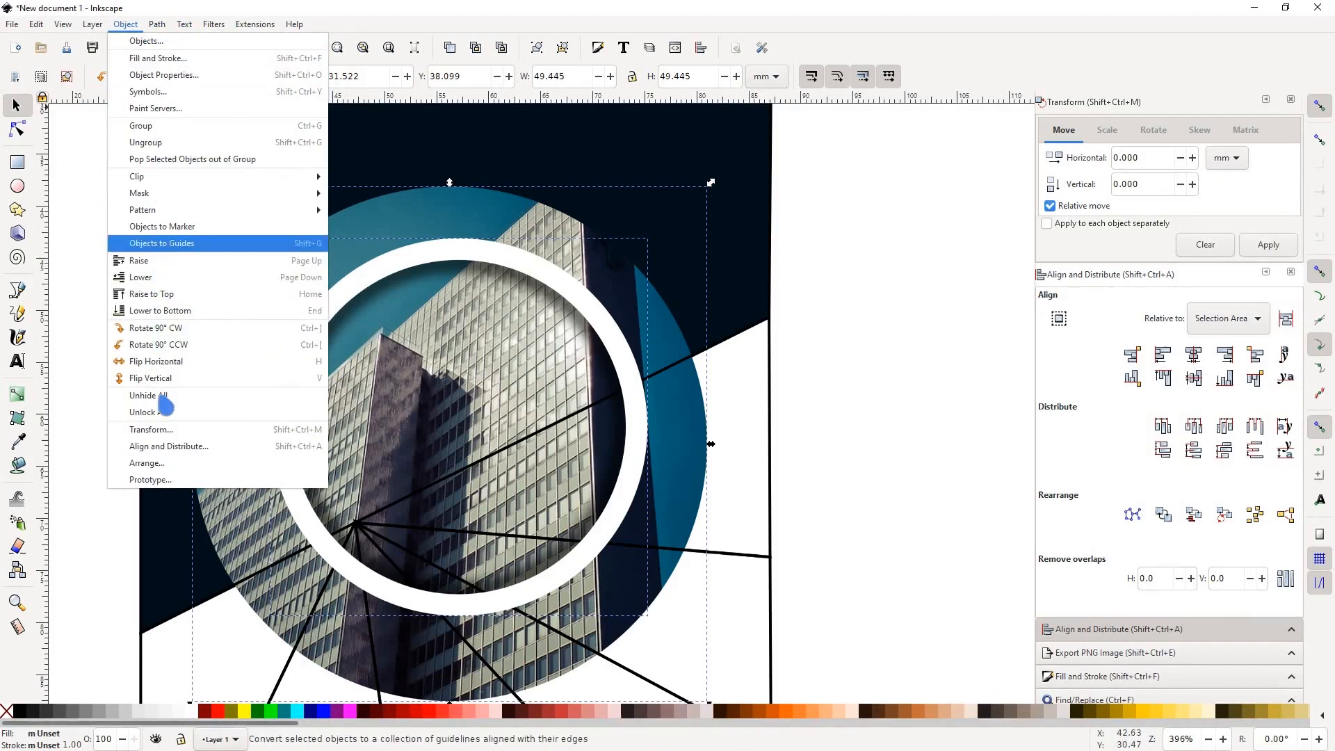
pyautogui.click(169, 447)
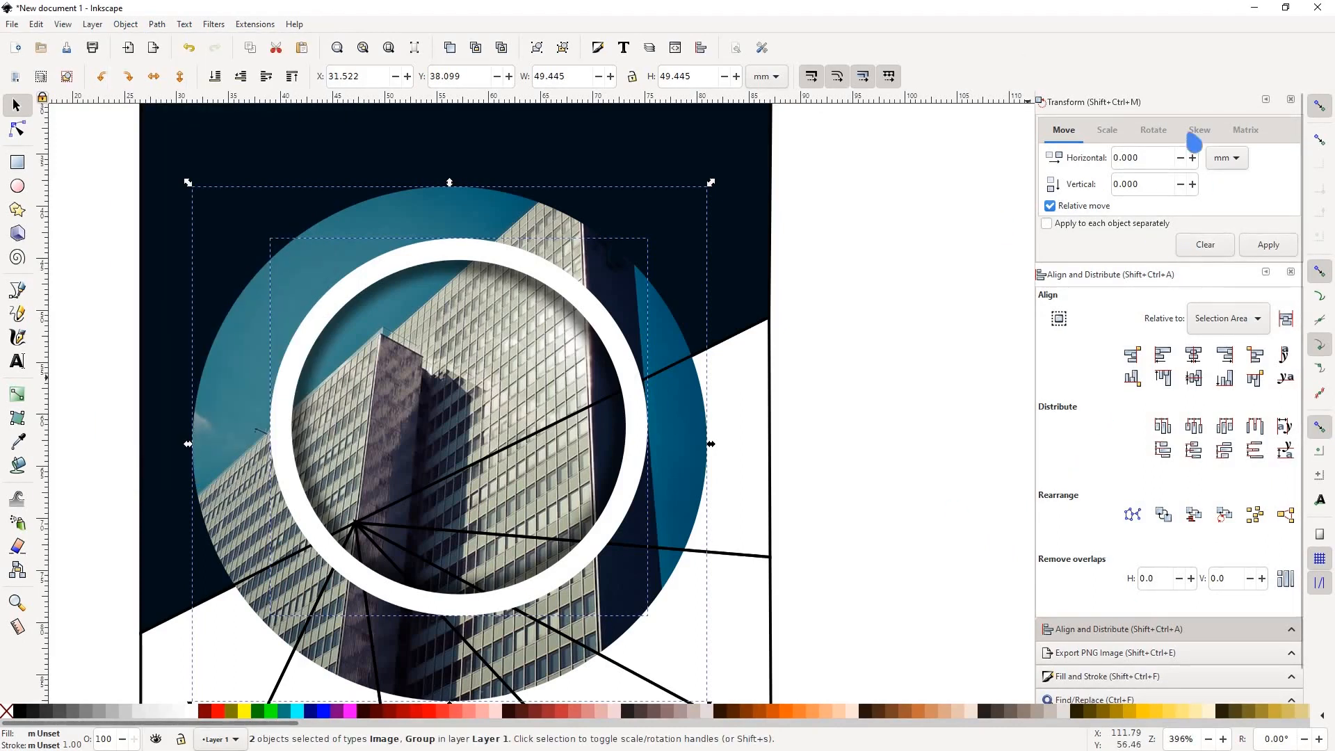
pyautogui.click(1194, 358)
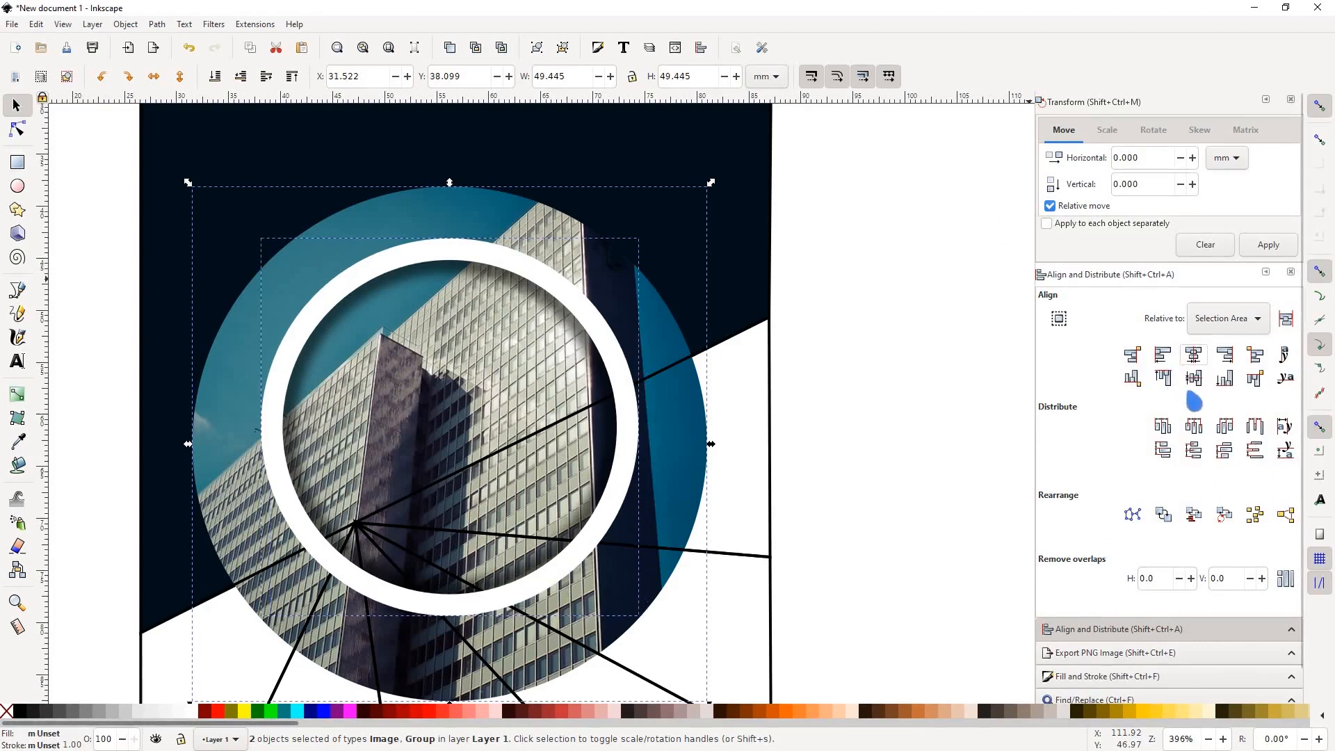
pyautogui.click(1194, 379)
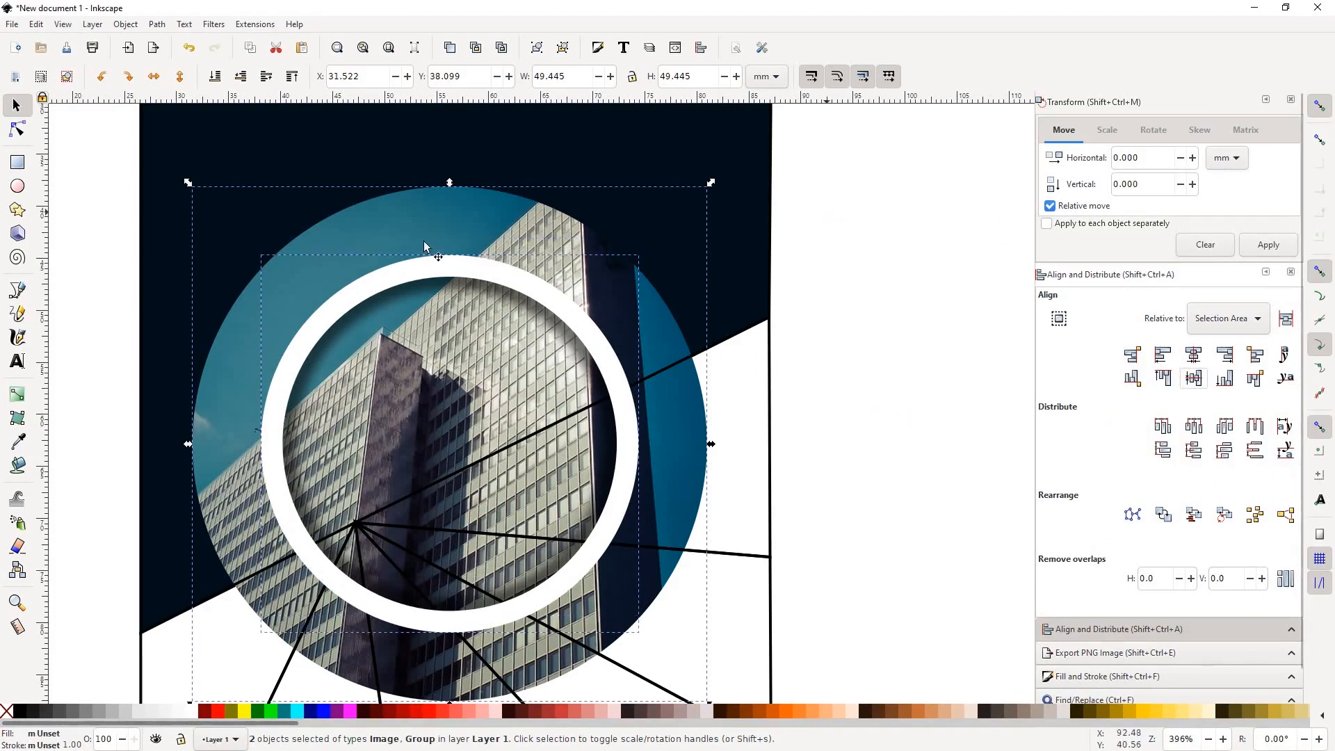
pyautogui.click(900, 274)
# Step: Shrink the clipped photo concentrically to about 35.8 mm across so its edge sits under the white ring
pyautogui.click(720, 192)
pyautogui.moveTo(707, 206); pyautogui.dragTo(666, 258)
pyautogui.scroll(-2, 420, 326)
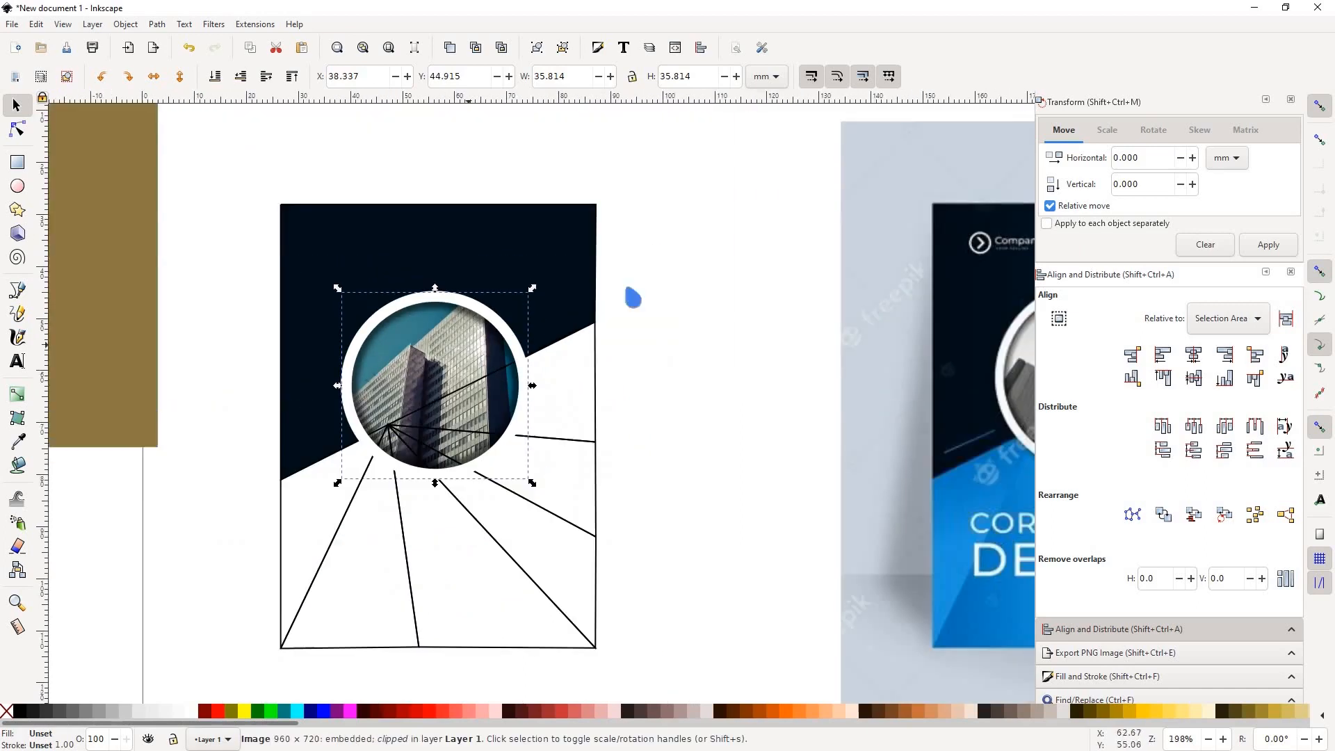
pyautogui.click(613, 304)
pyautogui.scroll(-1, 433, 238)
pyautogui.scroll(4, 918, 282)
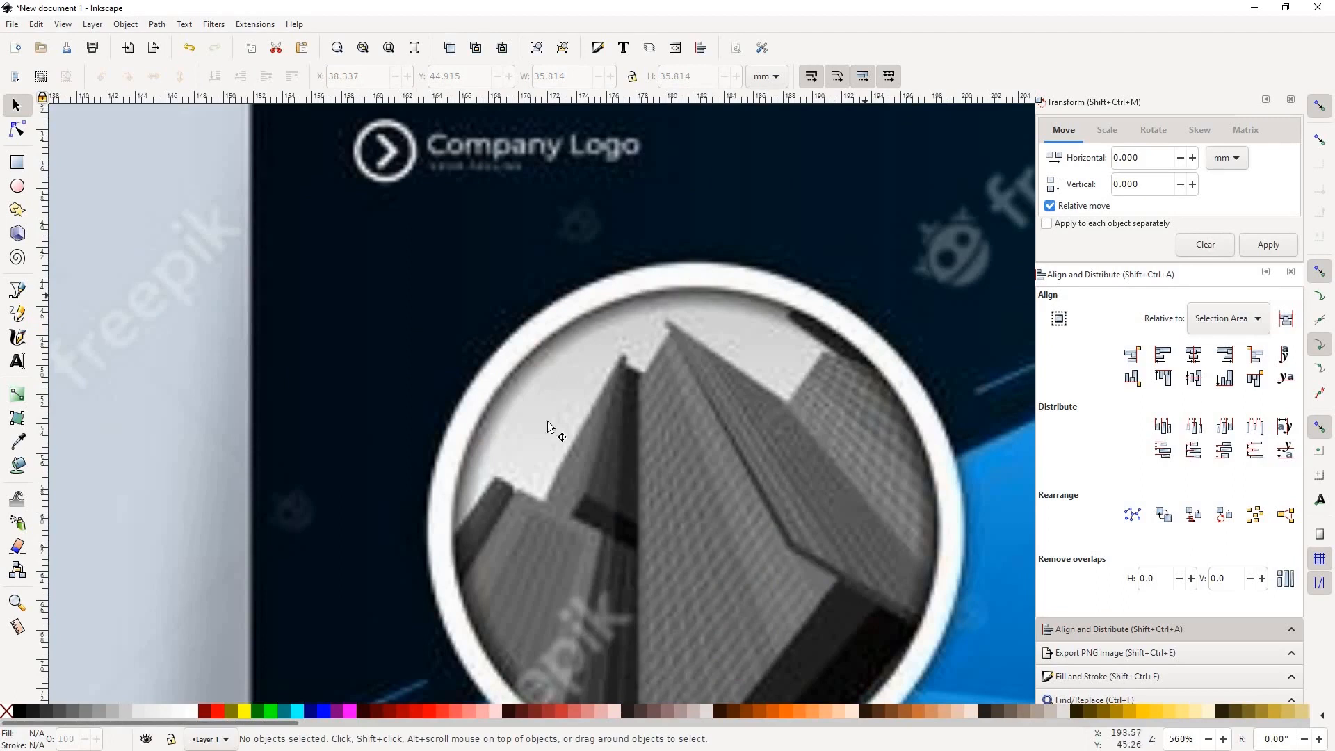
pyautogui.scroll(-4, 525, 238)
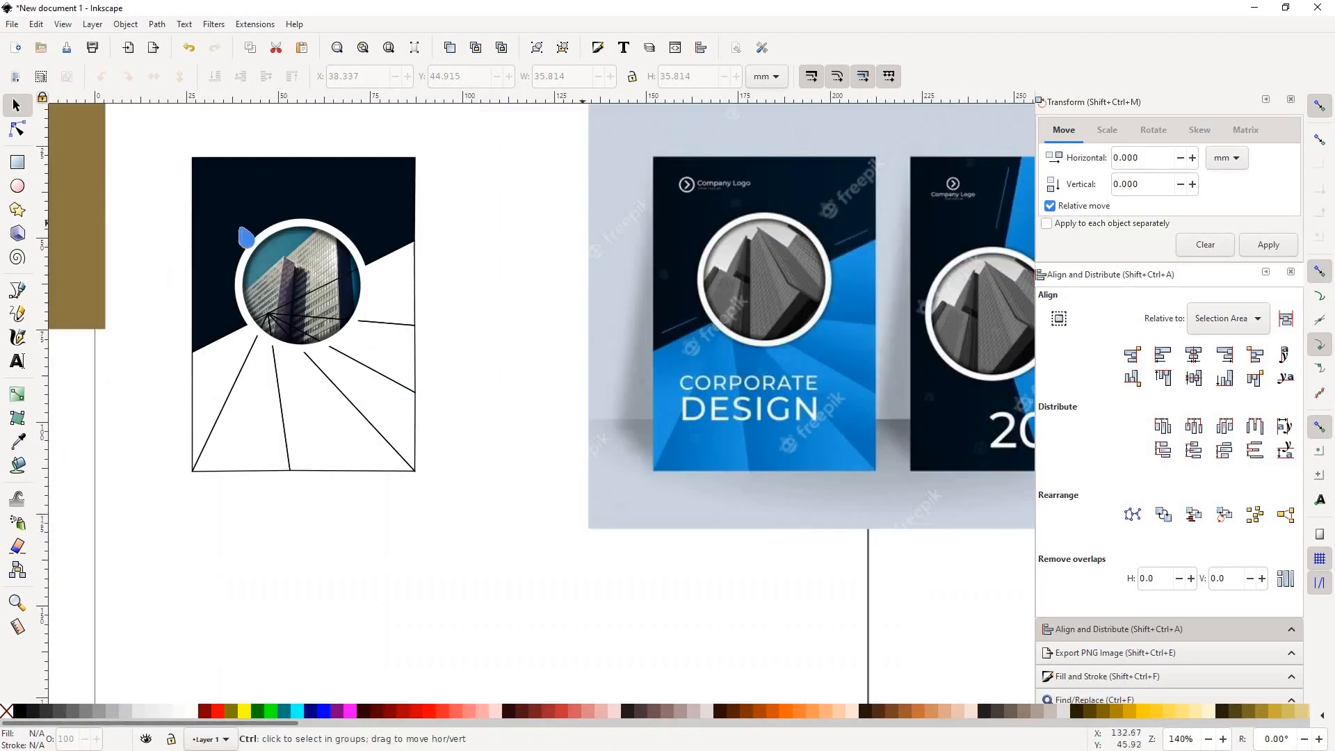
pyautogui.scroll(2, 490, 265)
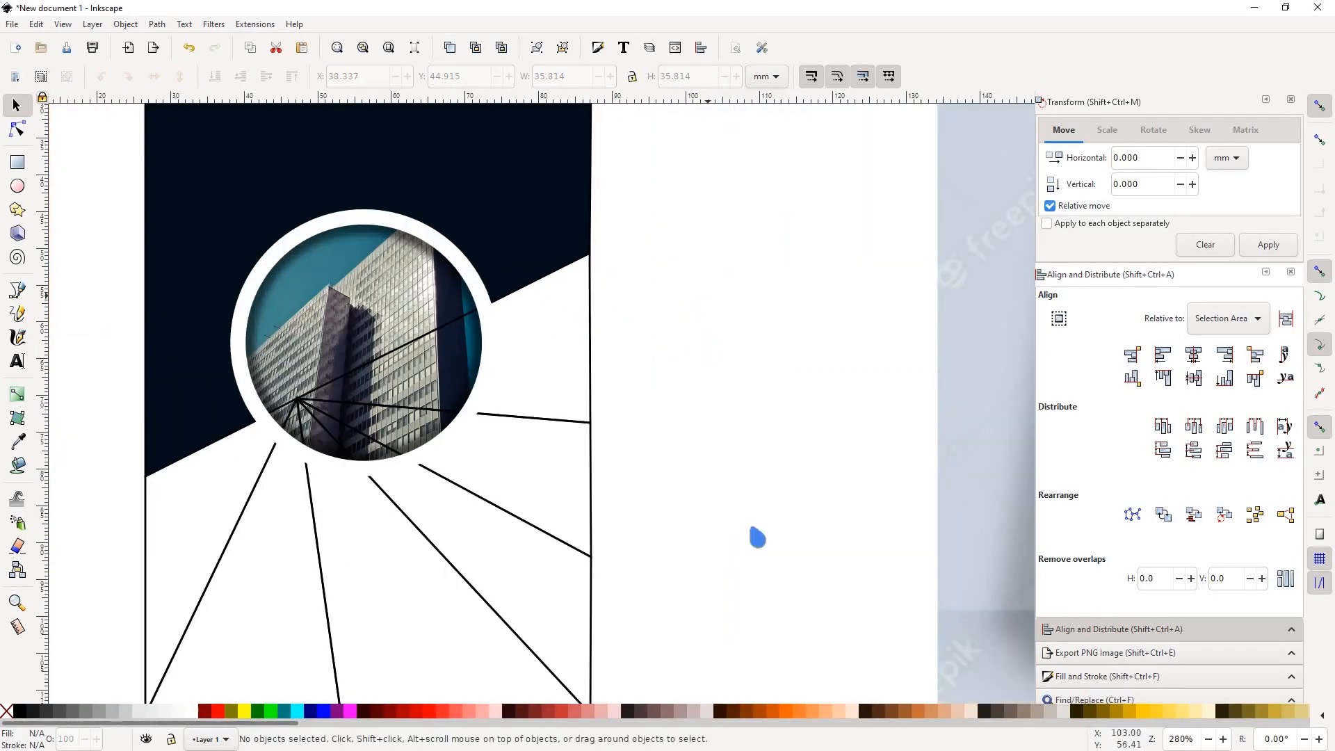
# Step: Bring the clipped photo and its white ring in front of the black facet lines
pyautogui.moveTo(753, 534); pyautogui.dragTo(238, 280)
pyautogui.scroll(1, 603, 320)
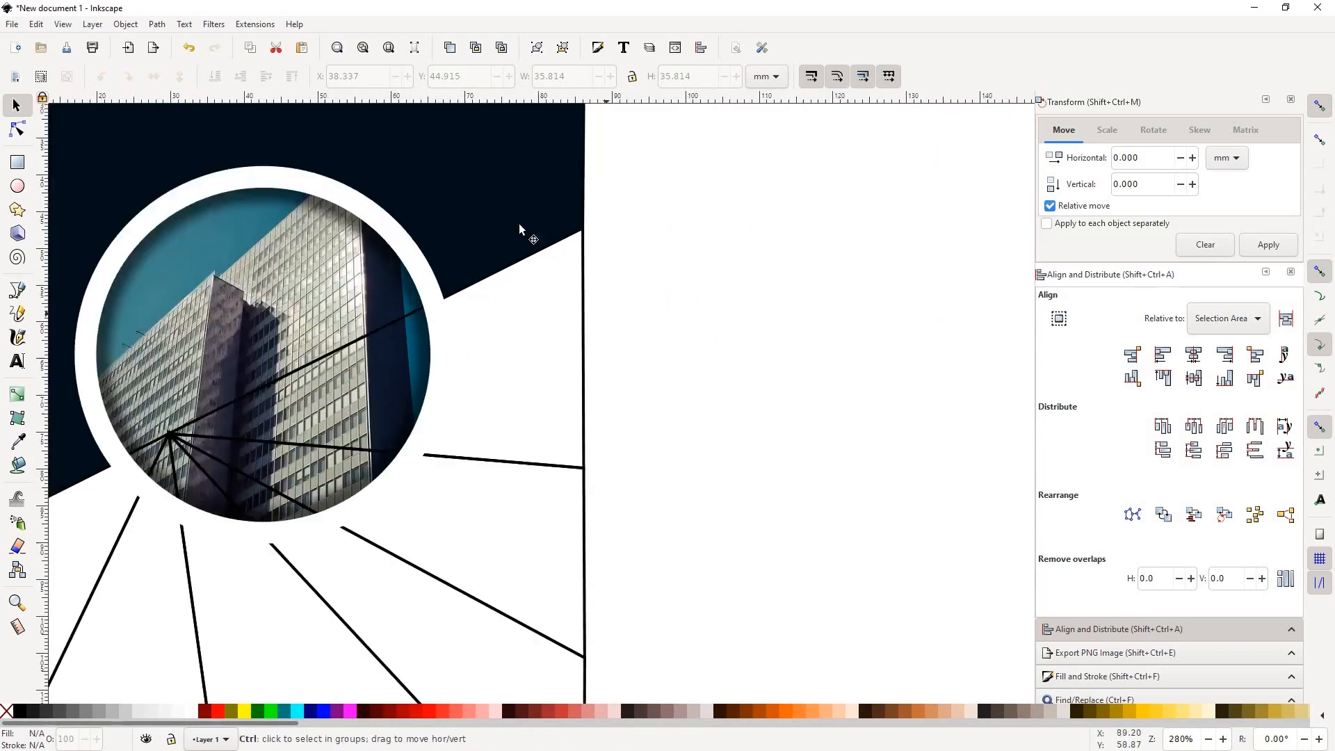
pyautogui.scroll(-2, 602, 318)
pyautogui.moveTo(321, 119); pyautogui.dragTo(535, 448)
pyautogui.press('ctrl')
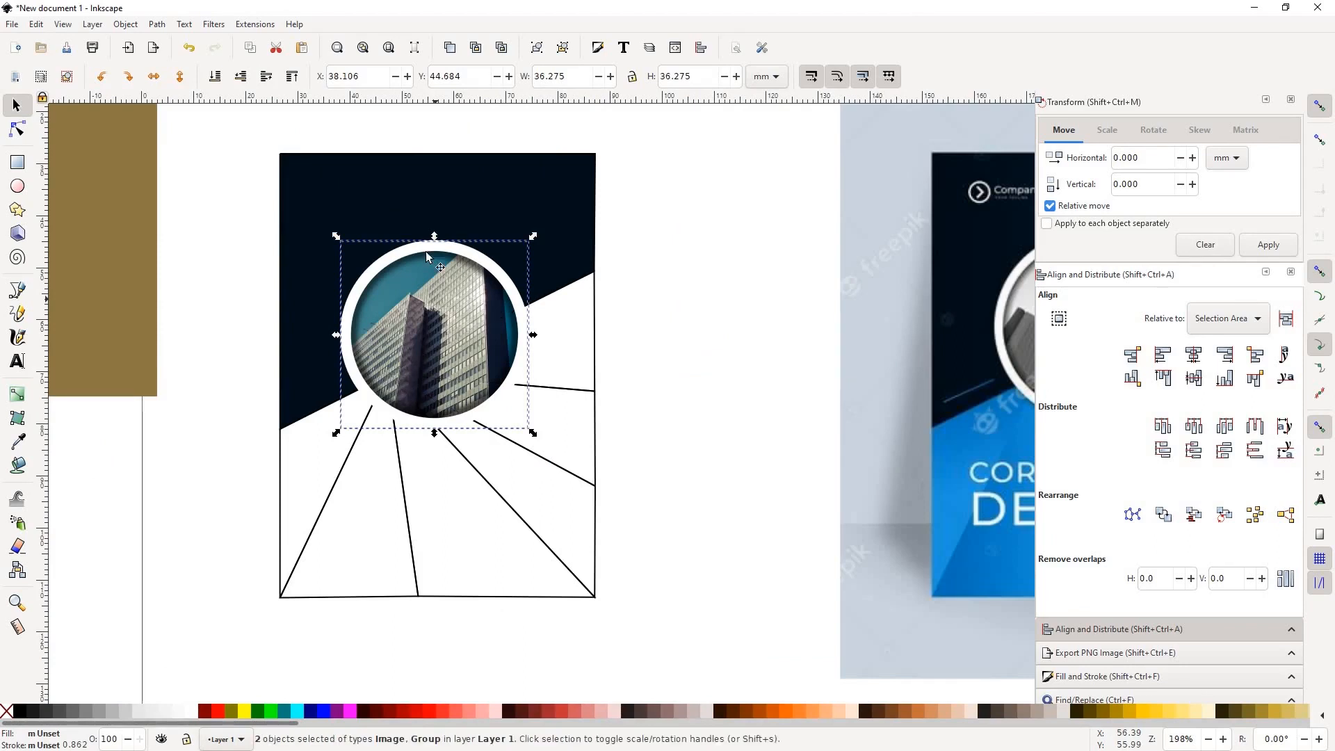
# Step: Draw a circle about 30.7 mm in diameter and place it in the empty area beside the traced cover
pyautogui.click(20, 190)
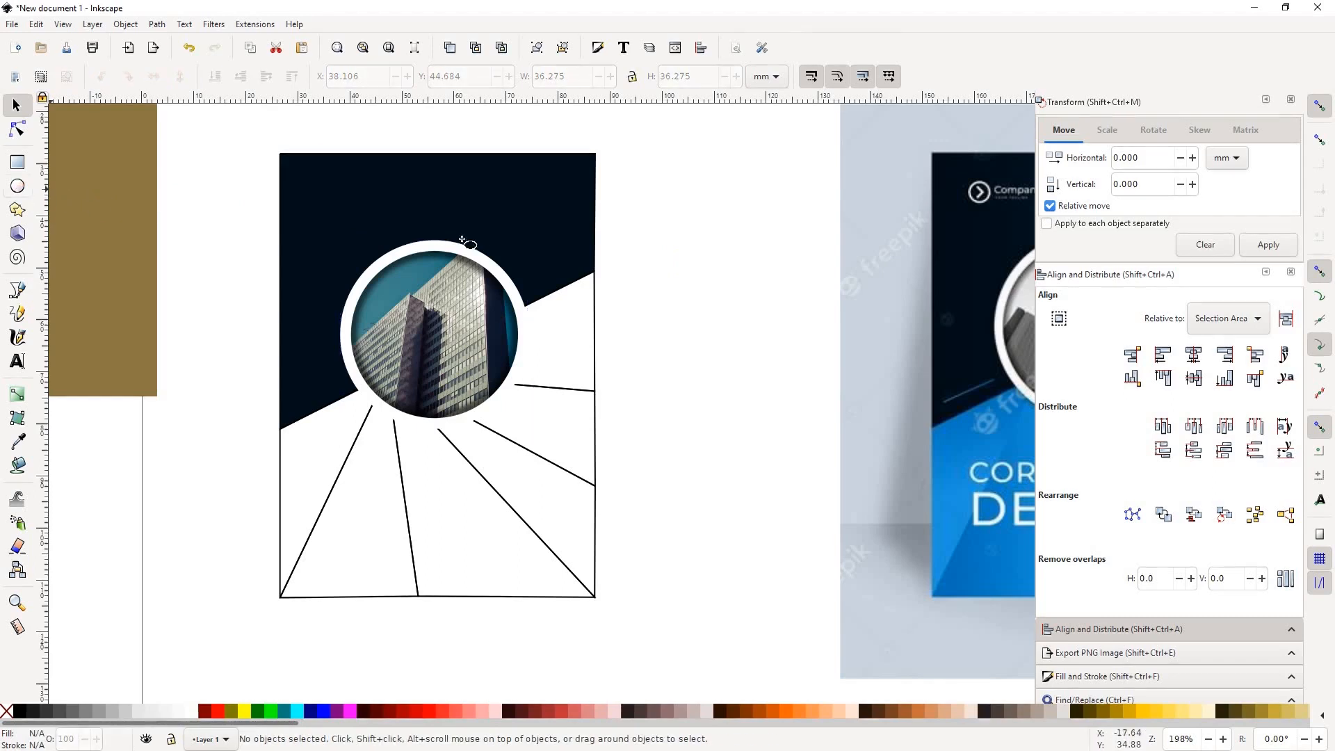
pyautogui.moveTo(690, 263)
pyautogui.mouseDown()
pyautogui.moveTo(774, 378)
pyautogui.moveTo(853, 453)
pyautogui.moveTo(850, 438)
pyautogui.mouseUp()
pyautogui.press('s')
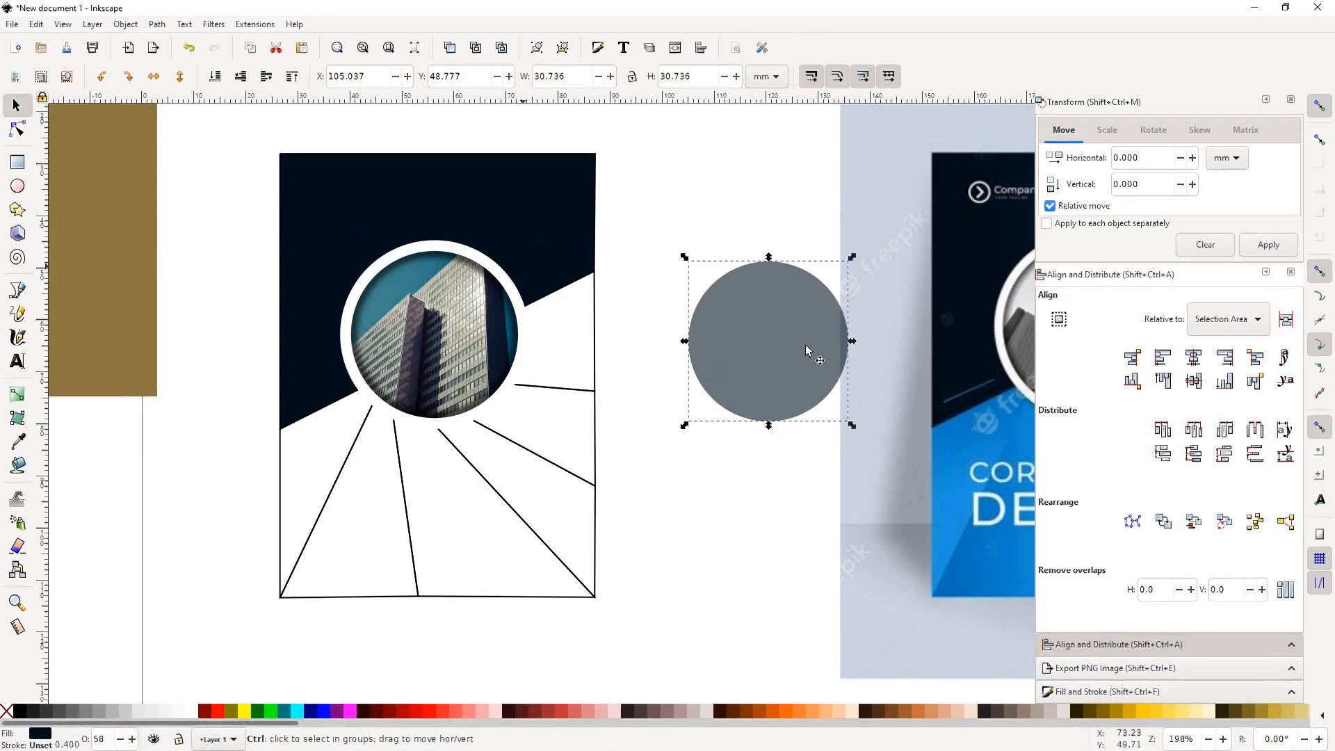
pyautogui.moveTo(732, 340); pyautogui.dragTo(664, 335)
pyautogui.scroll(2, 786, 320)
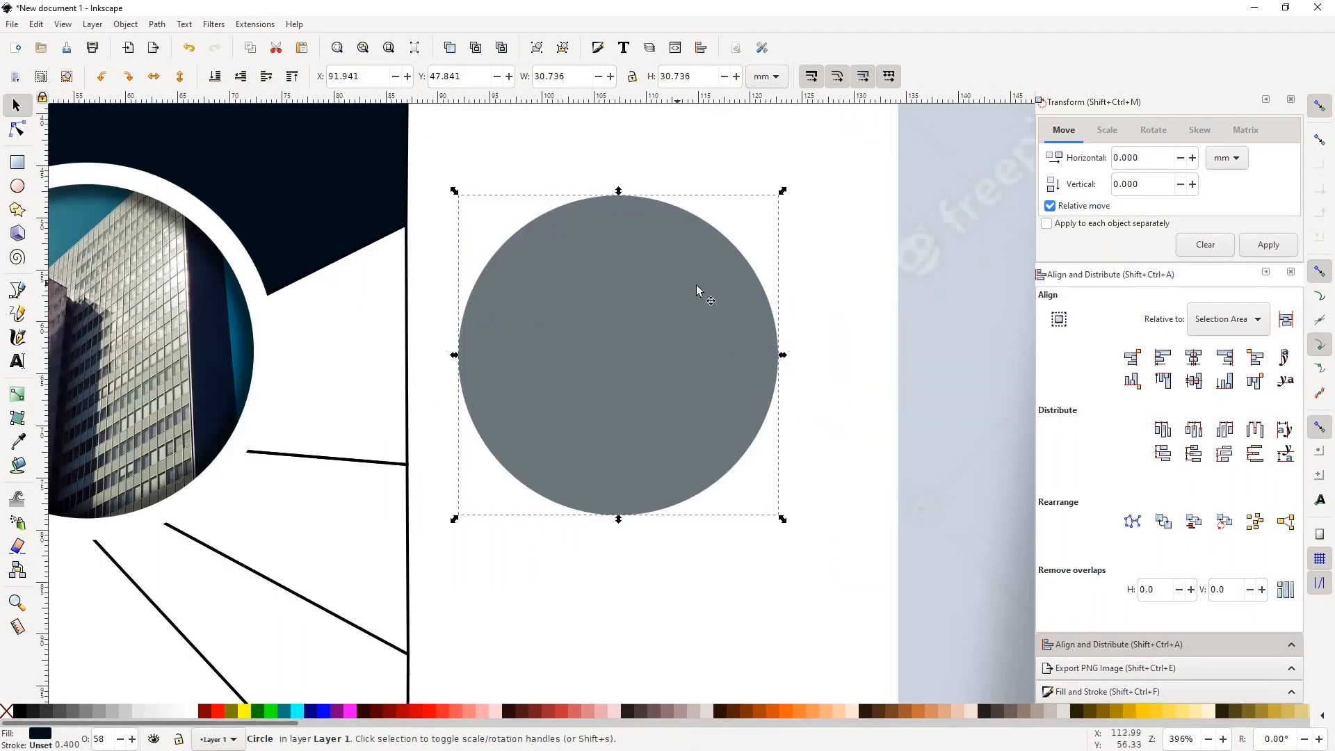
# Step: Make a thin ring from the circle by excluding a concentric duplicate shrunk to about 29.3 mm across
pyautogui.hotkey('ctrl', 'd')
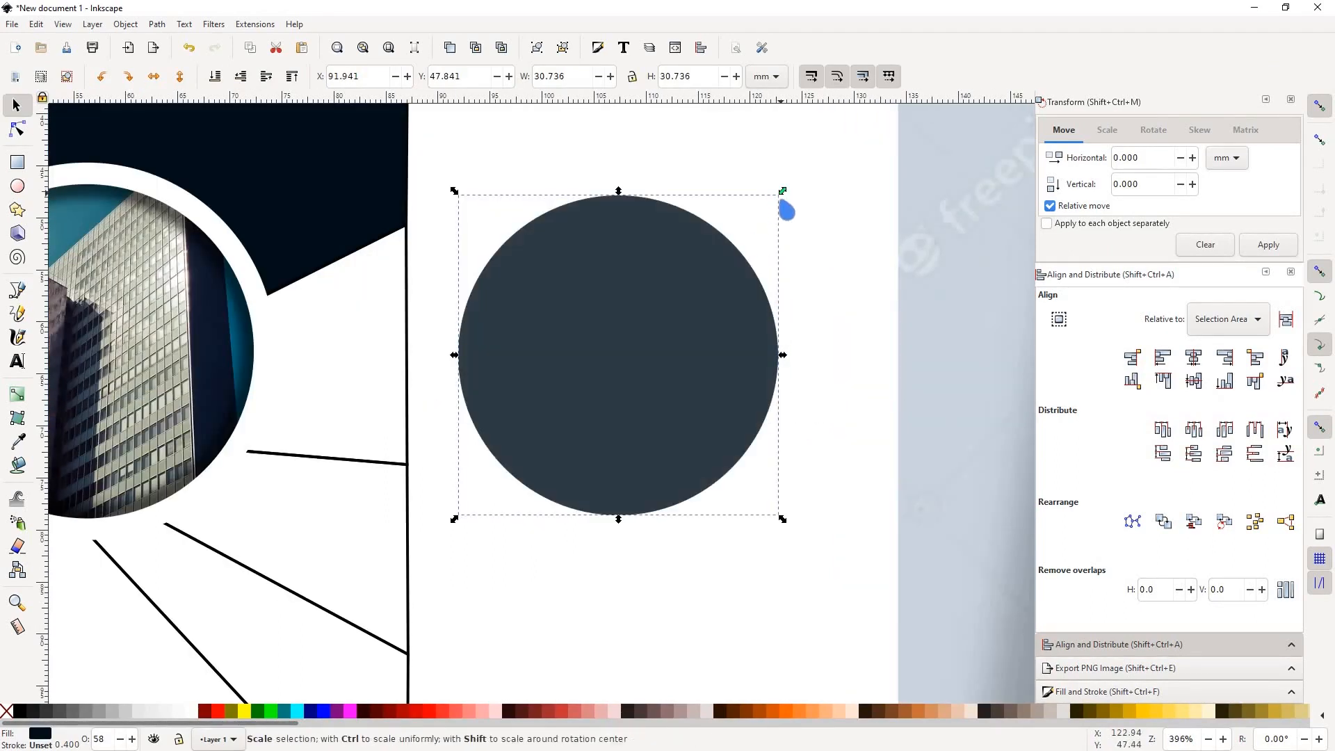
pyautogui.moveTo(783, 192); pyautogui.dragTo(775, 200)
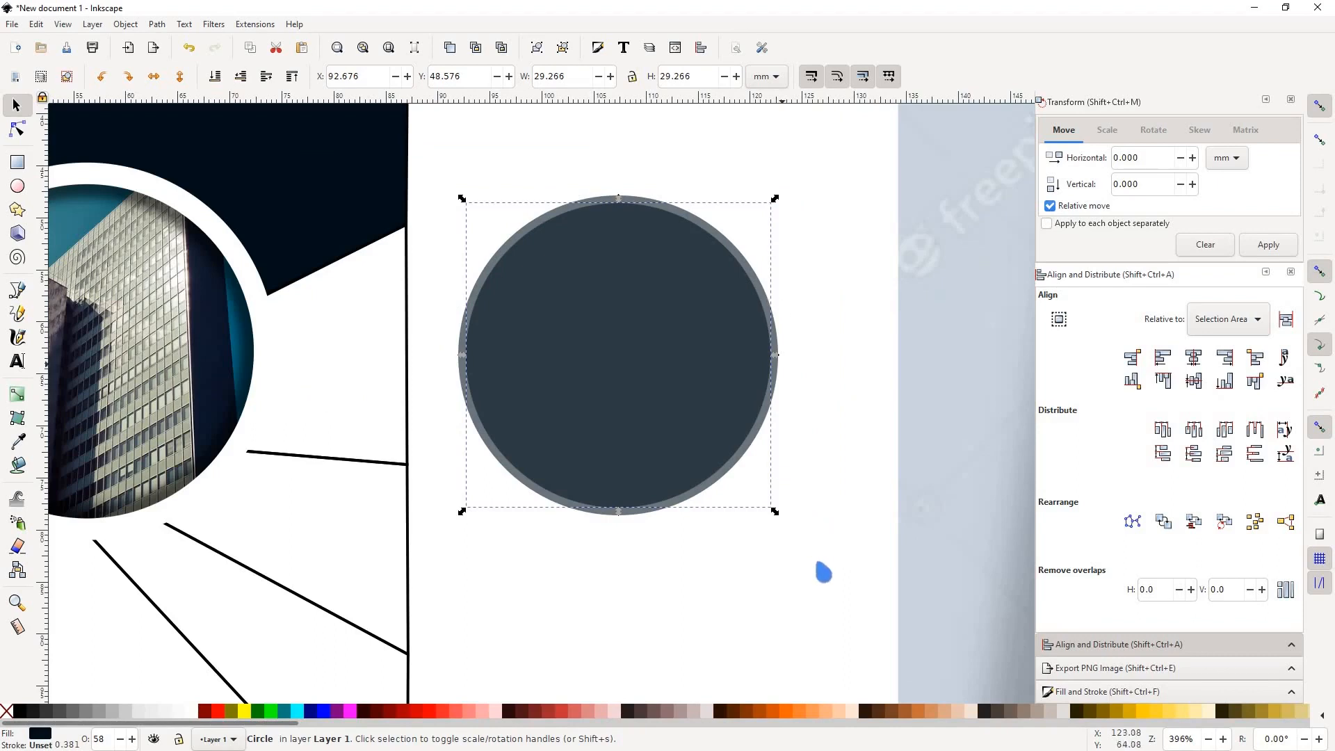
pyautogui.moveTo(822, 596); pyautogui.dragTo(421, 157)
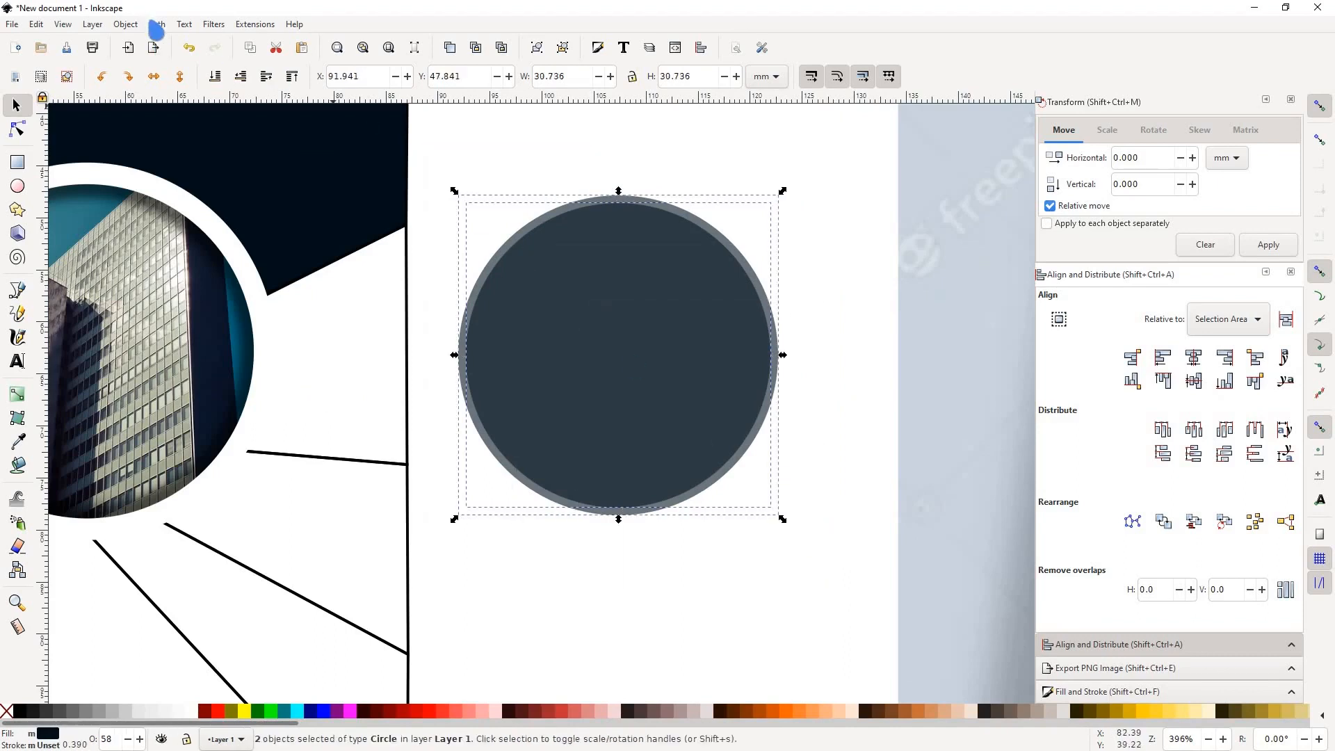
pyautogui.click(157, 26)
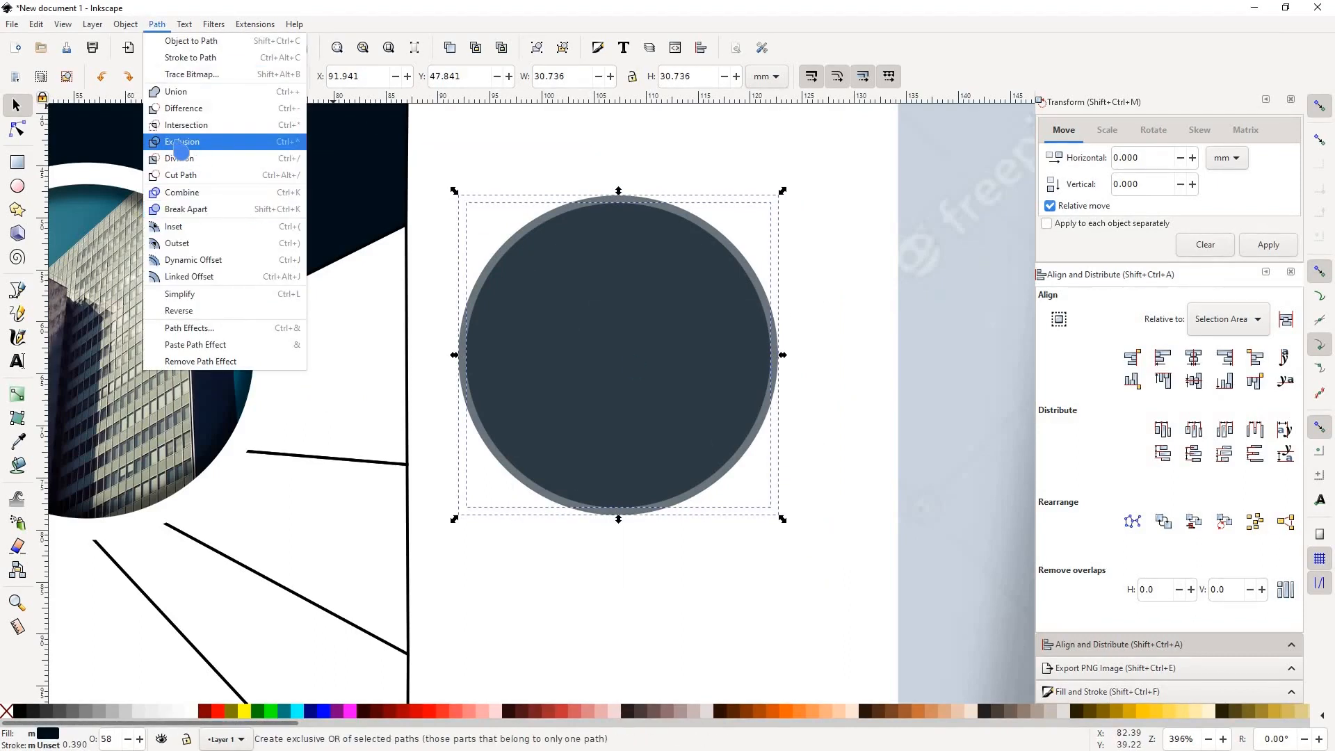
pyautogui.click(178, 142)
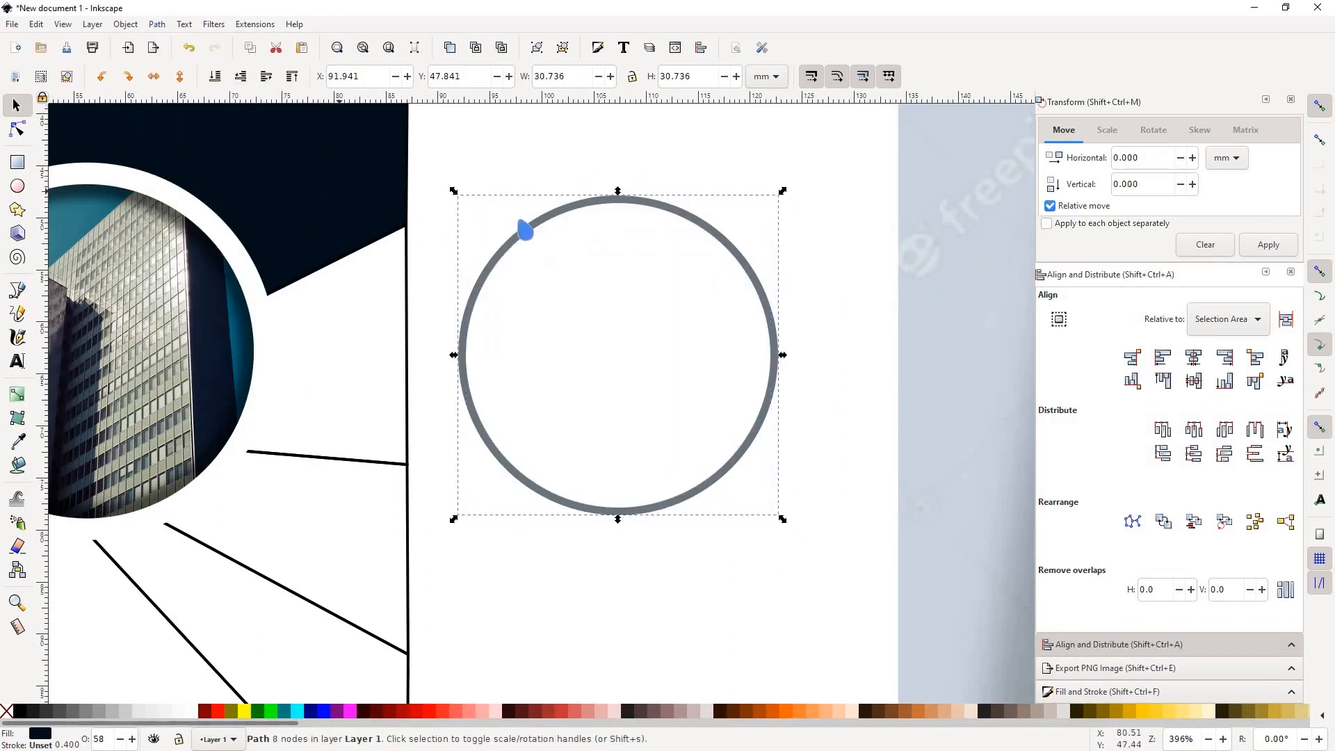
# Step: Style the thin ring as a shadow with a black fill, 18% blur and 100% opacity
pyautogui.keyDown('ctrl'); pyautogui.scroll(-2, 699, 256); pyautogui.keyUp('ctrl')
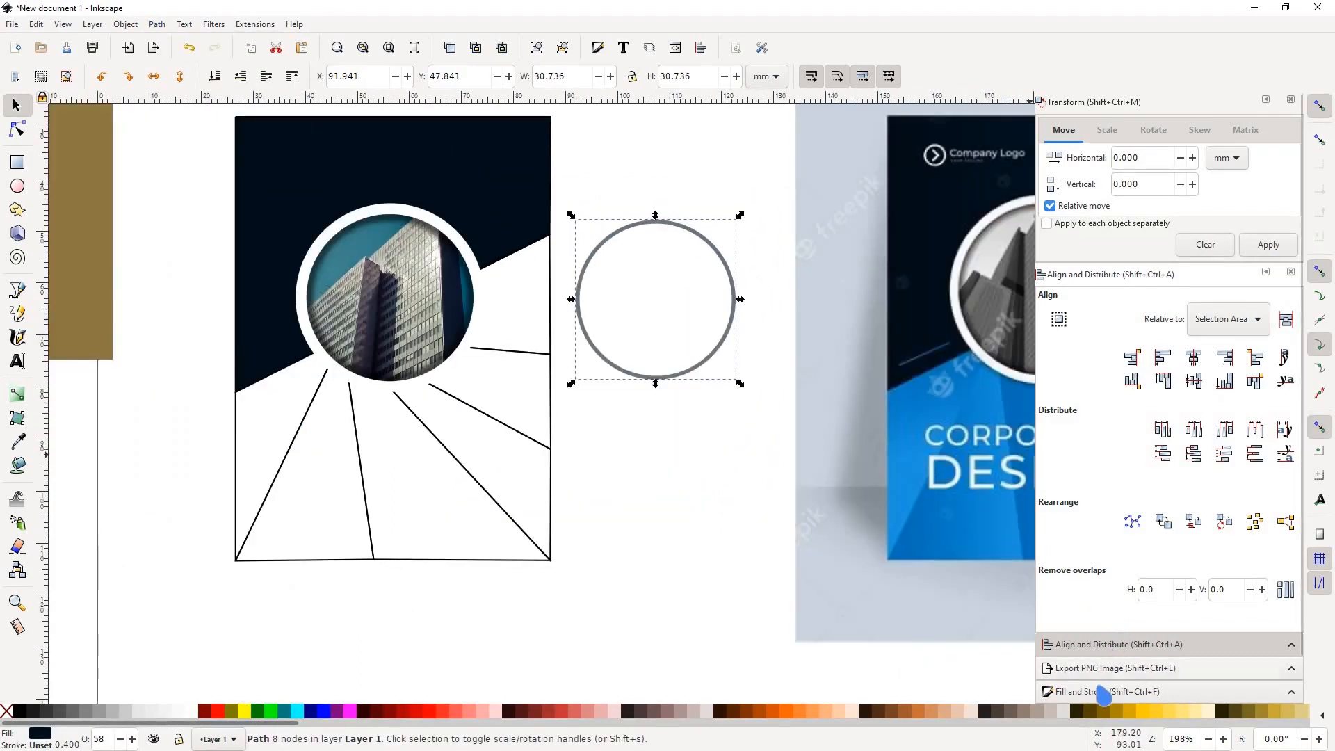
pyautogui.click(1105, 691)
pyautogui.moveTo(1061, 605); pyautogui.dragTo(1076, 605)
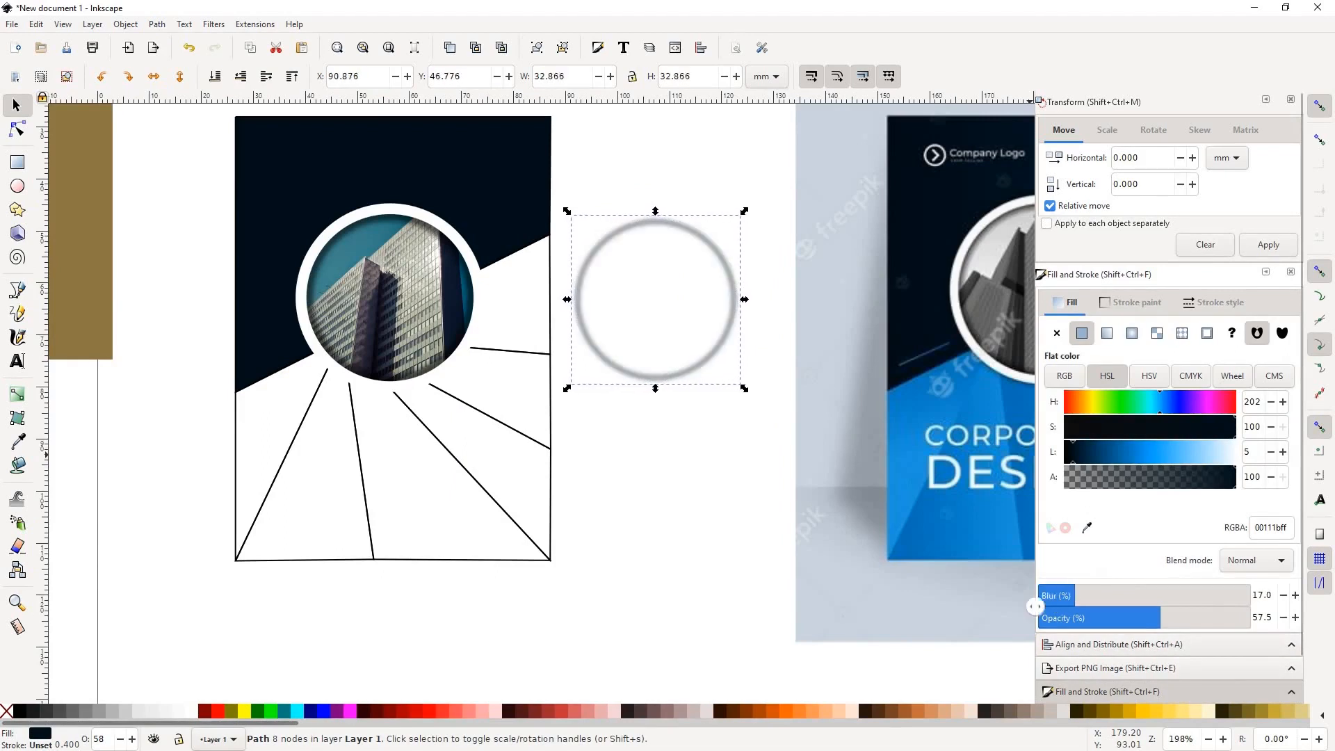
pyautogui.click(21, 712)
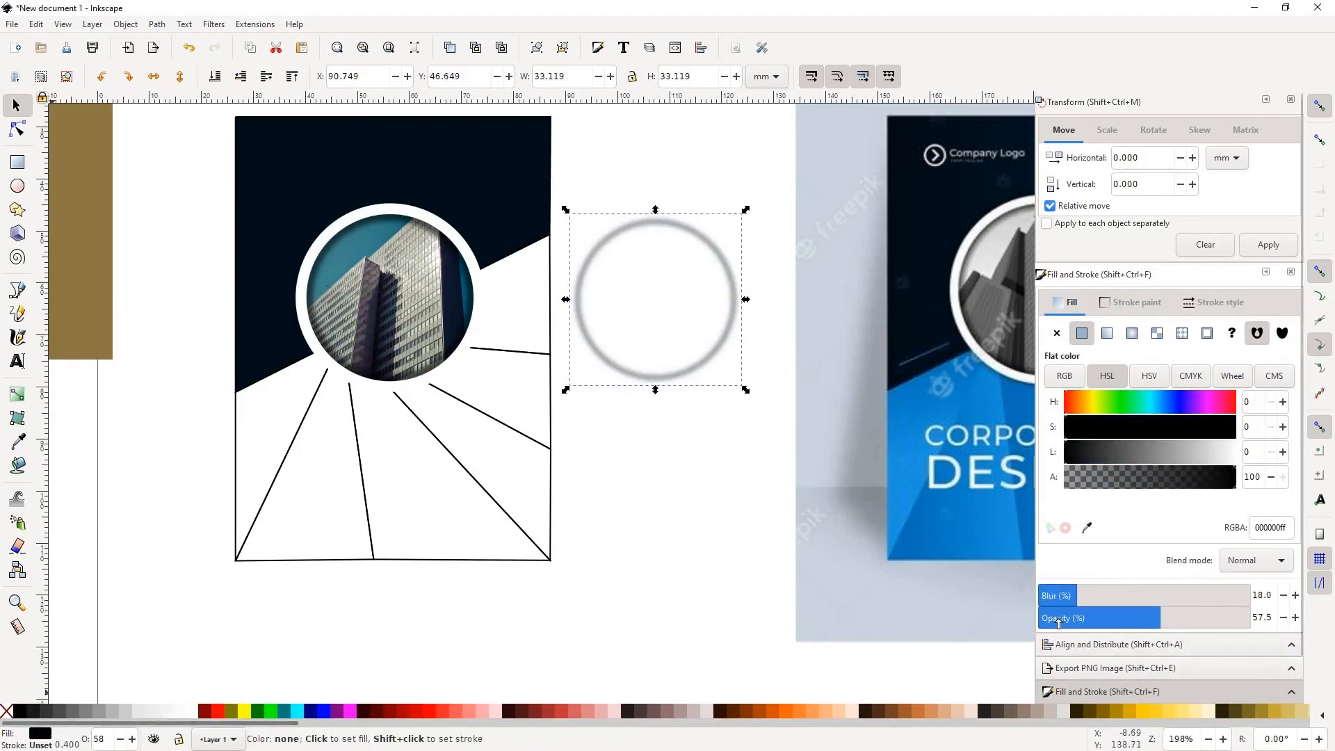
pyautogui.moveTo(1262, 626); pyautogui.dragTo(1274, 624)
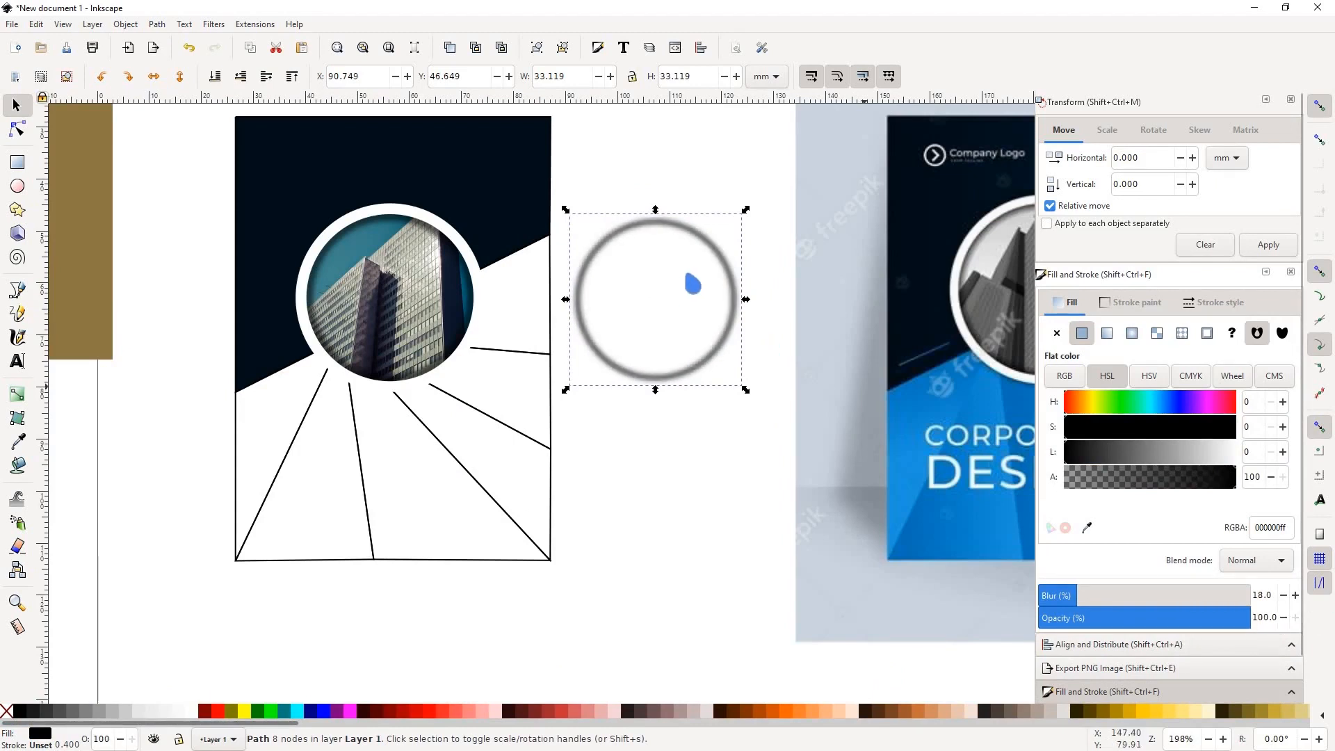
# Step: Move the blurred black ring onto the circular photo on the traced cover
pyautogui.scroll(2, 690, 286)
pyautogui.scroll(-2, 734, 236)
pyautogui.moveTo(598, 210); pyautogui.dragTo(329, 200)
pyautogui.scroll(2, 333, 195)
pyautogui.scroll(2, 494, 115)
pyautogui.scroll(-4, 456, 254)
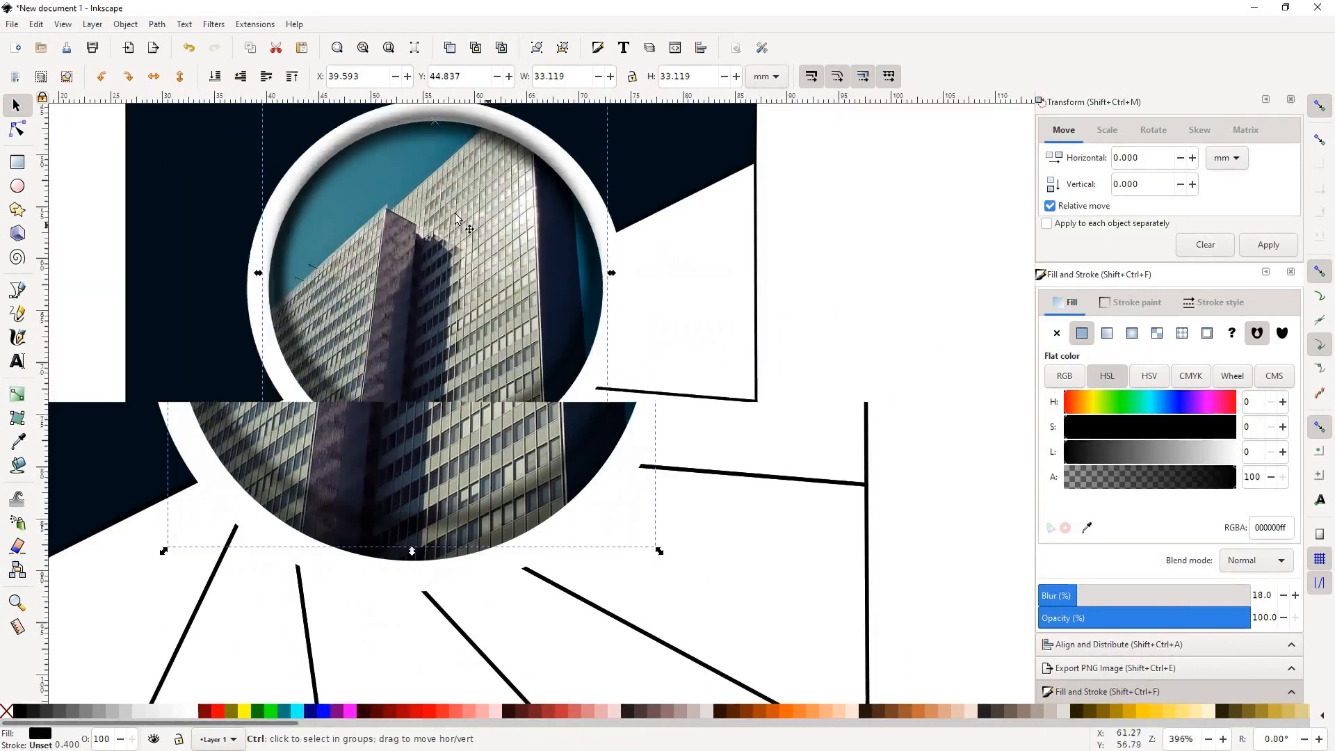
# Step: Align the centres of the blurred ring and the clipped photo horizontally and vertically, relative to the selection area
pyautogui.press('shift')
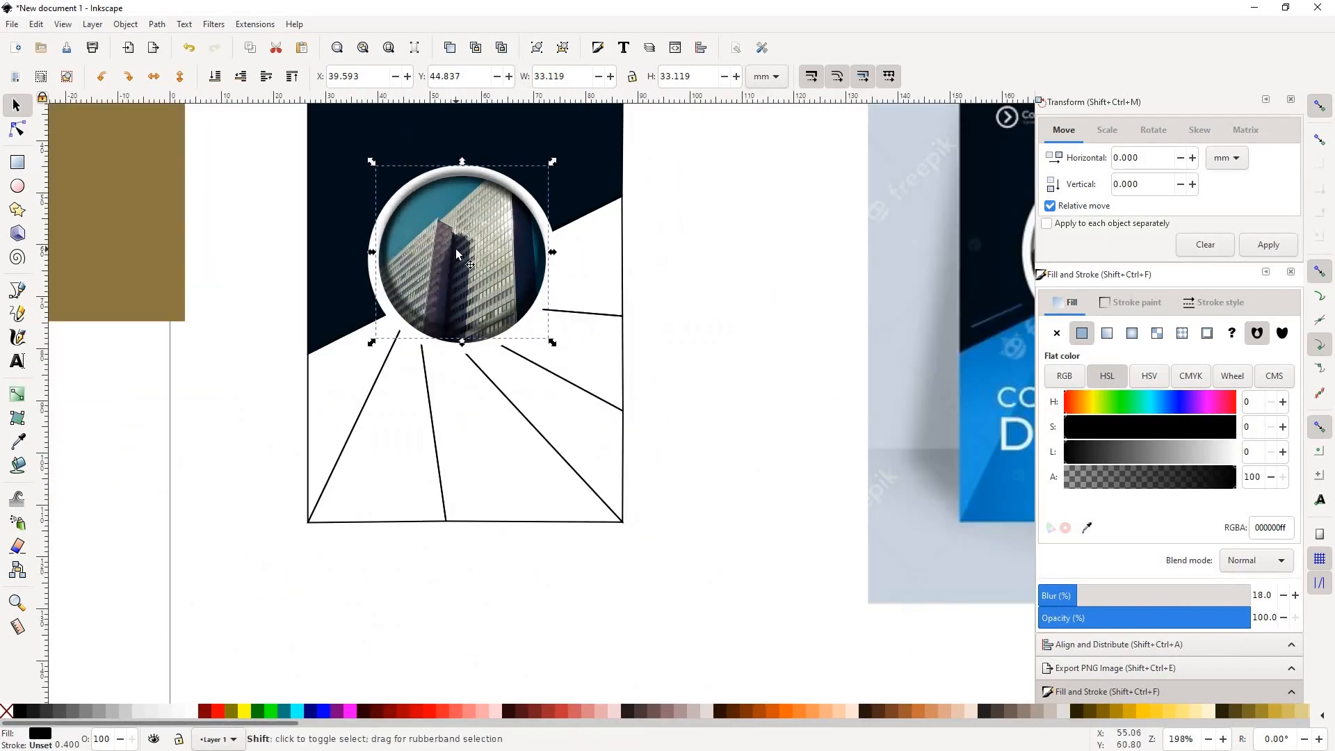
pyautogui.keyDown('shift'); pyautogui.click(457, 241); pyautogui.keyUp('shift')
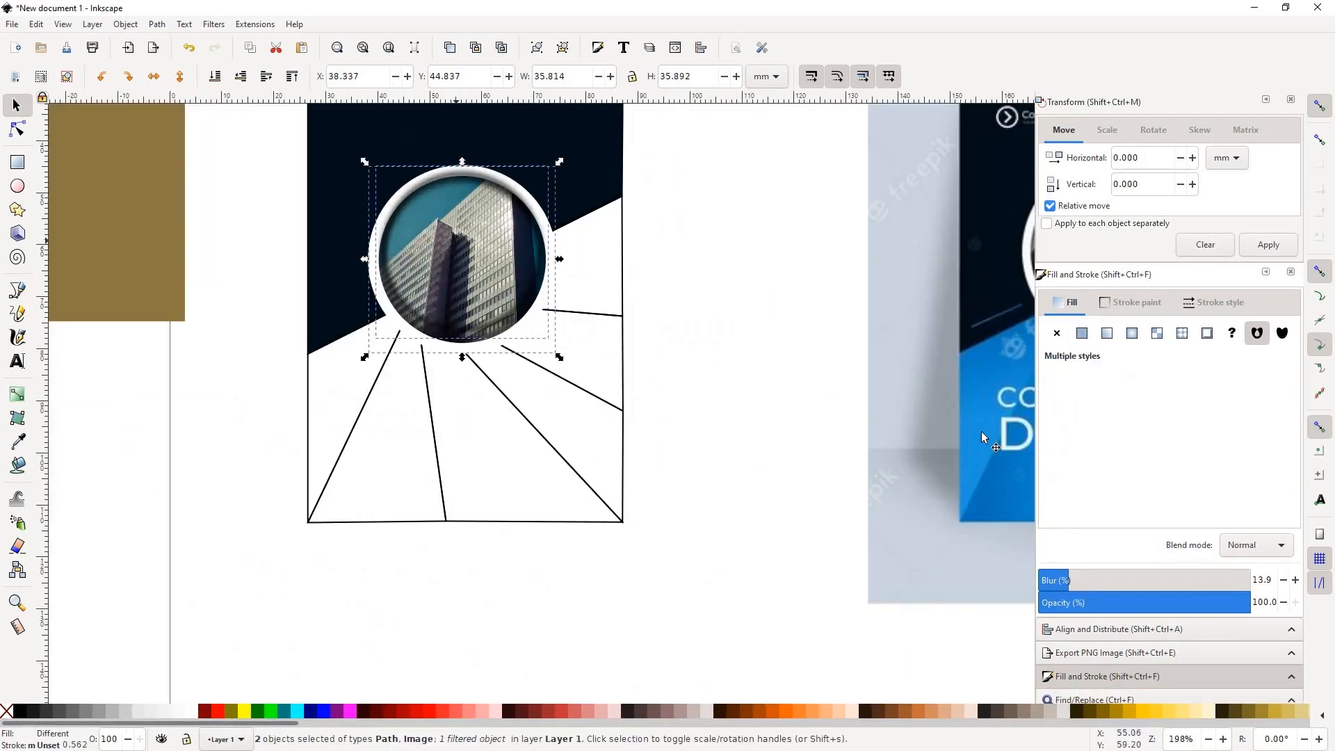
pyautogui.click(1113, 629)
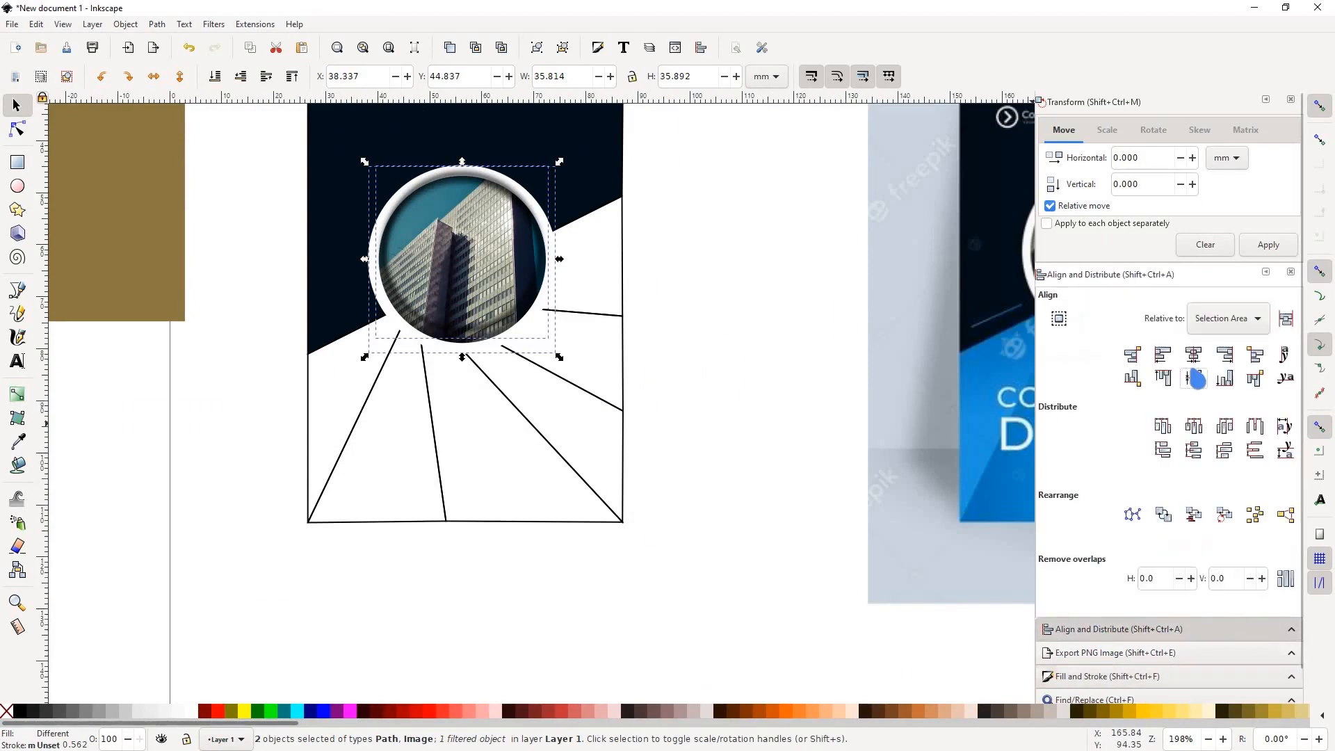
pyautogui.click(1194, 356)
pyautogui.click(1195, 379)
pyautogui.press('Escape')
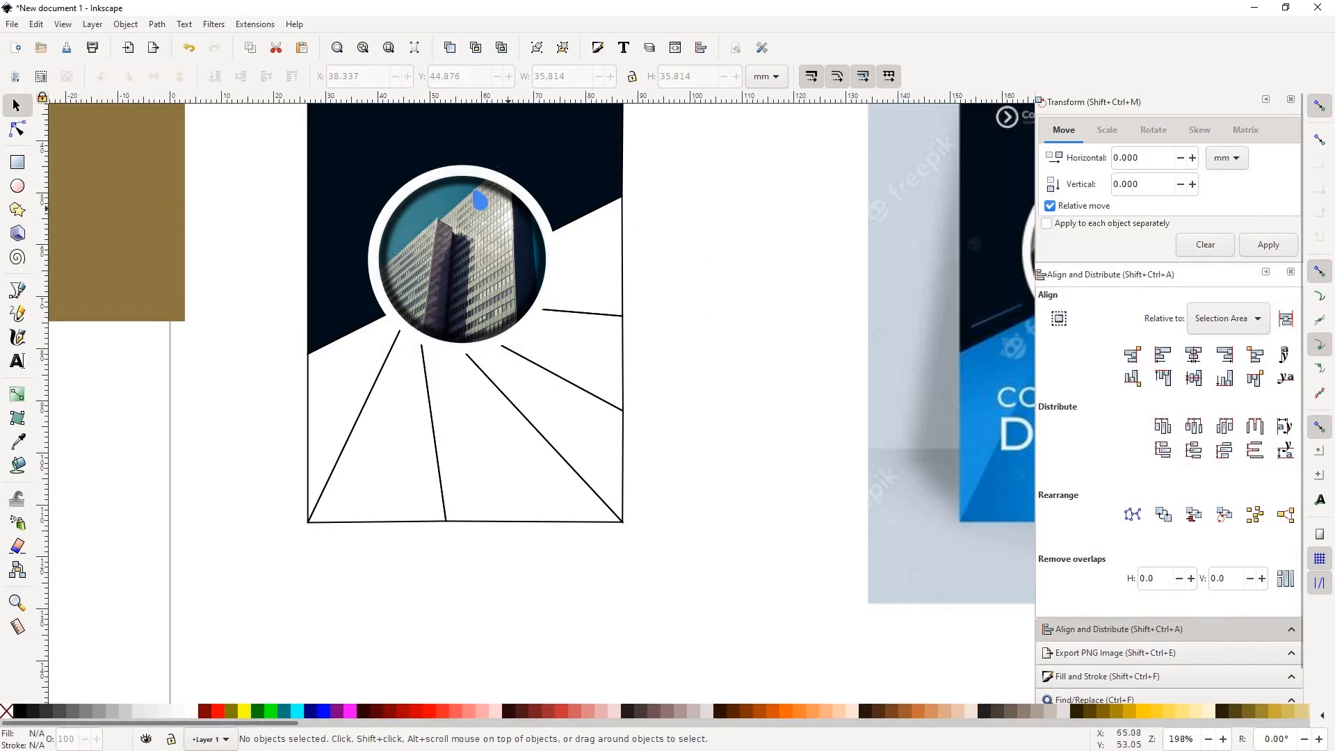
# Step: Enlarge the blurred ring concentrically to about 39.8 mm across and place it behind the white ring as a drop shadow
pyautogui.scroll(2, 480, 200)
pyautogui.click(500, 185)
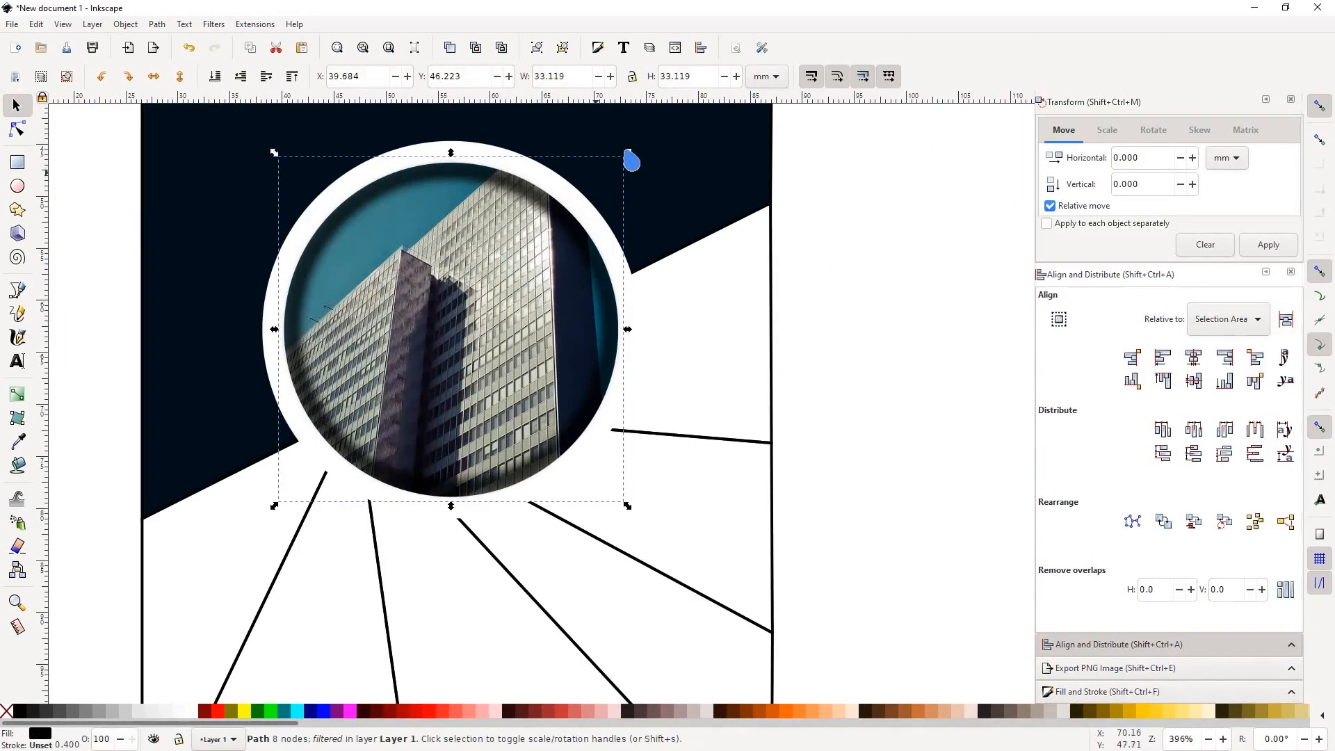
pyautogui.moveTo(640, 155); pyautogui.dragTo(666, 125)
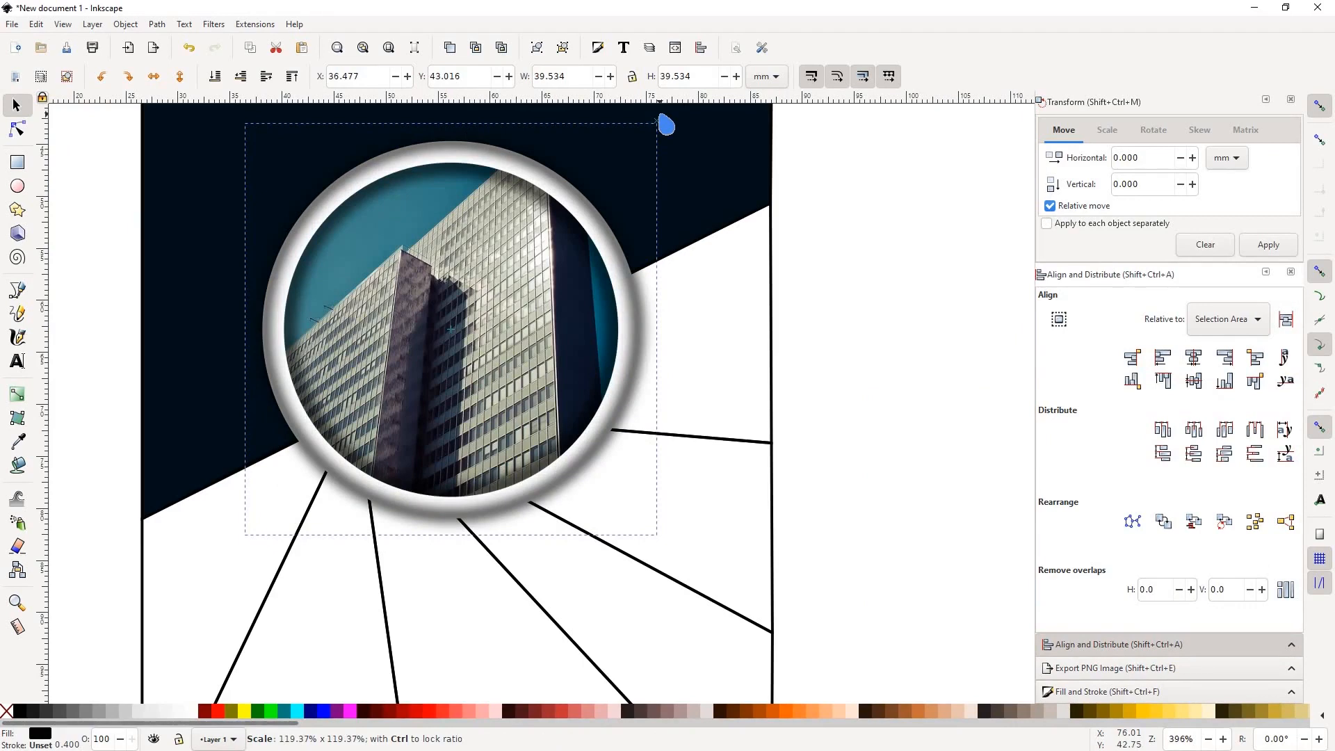
pyautogui.moveTo(668, 122); pyautogui.dragTo(662, 118)
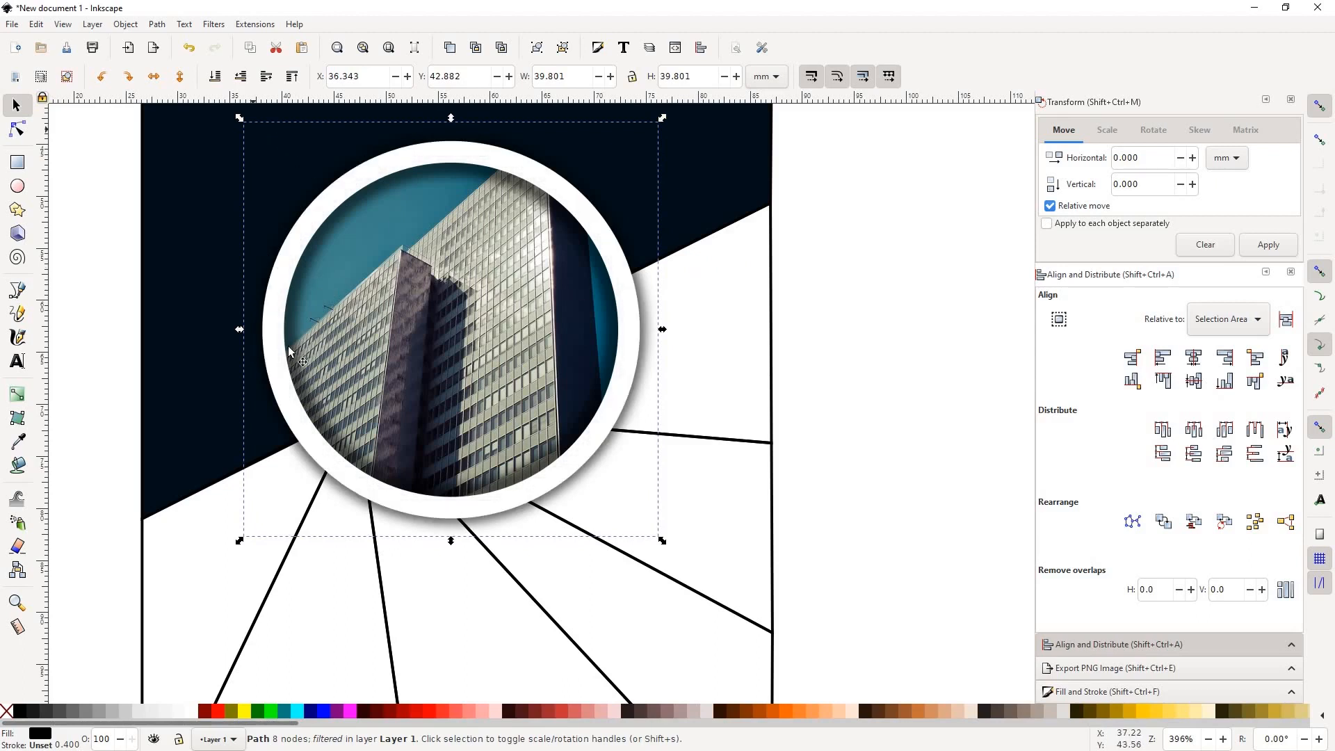
pyautogui.scroll(6, 291, 356)
pyautogui.scroll(2, 297, 370)
pyautogui.scroll(-3, 348, 370)
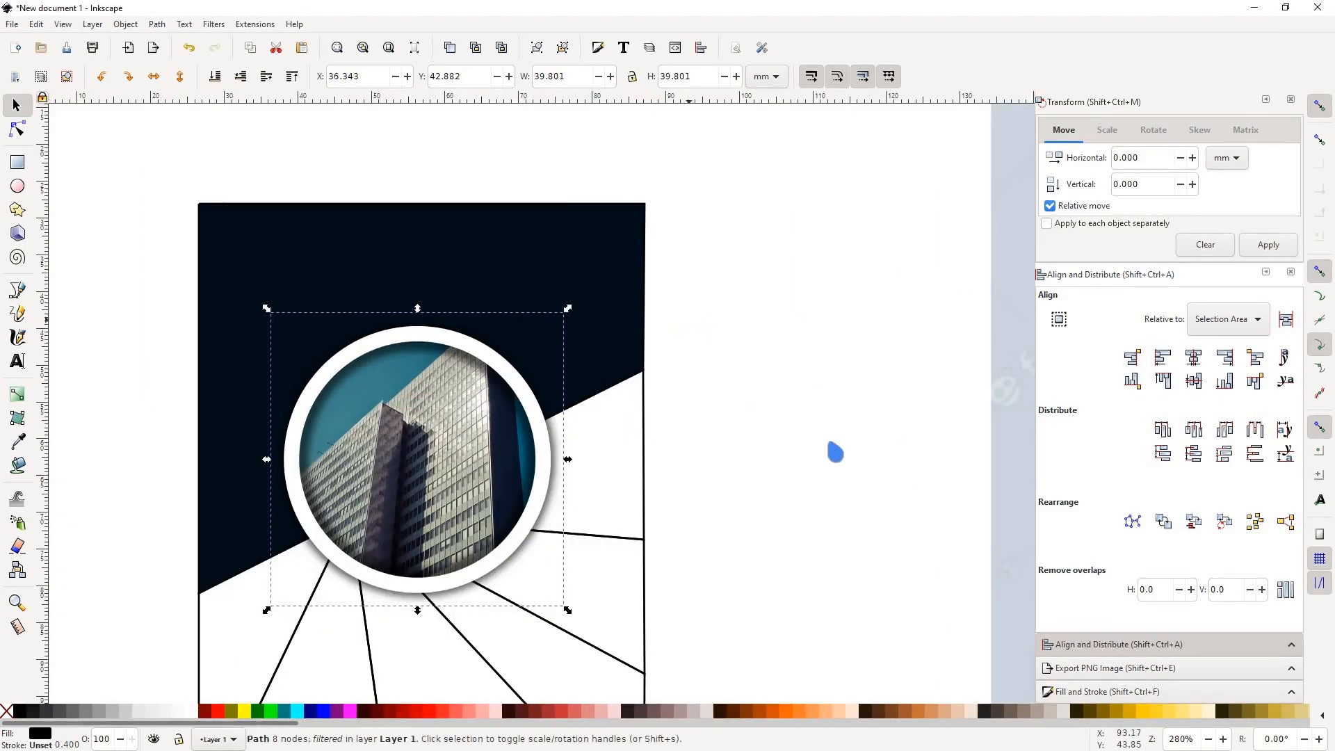
# Step: Select the dark navy panel of the cover and open its fill and stroke settings
pyautogui.click(790, 353)
pyautogui.click(505, 251)
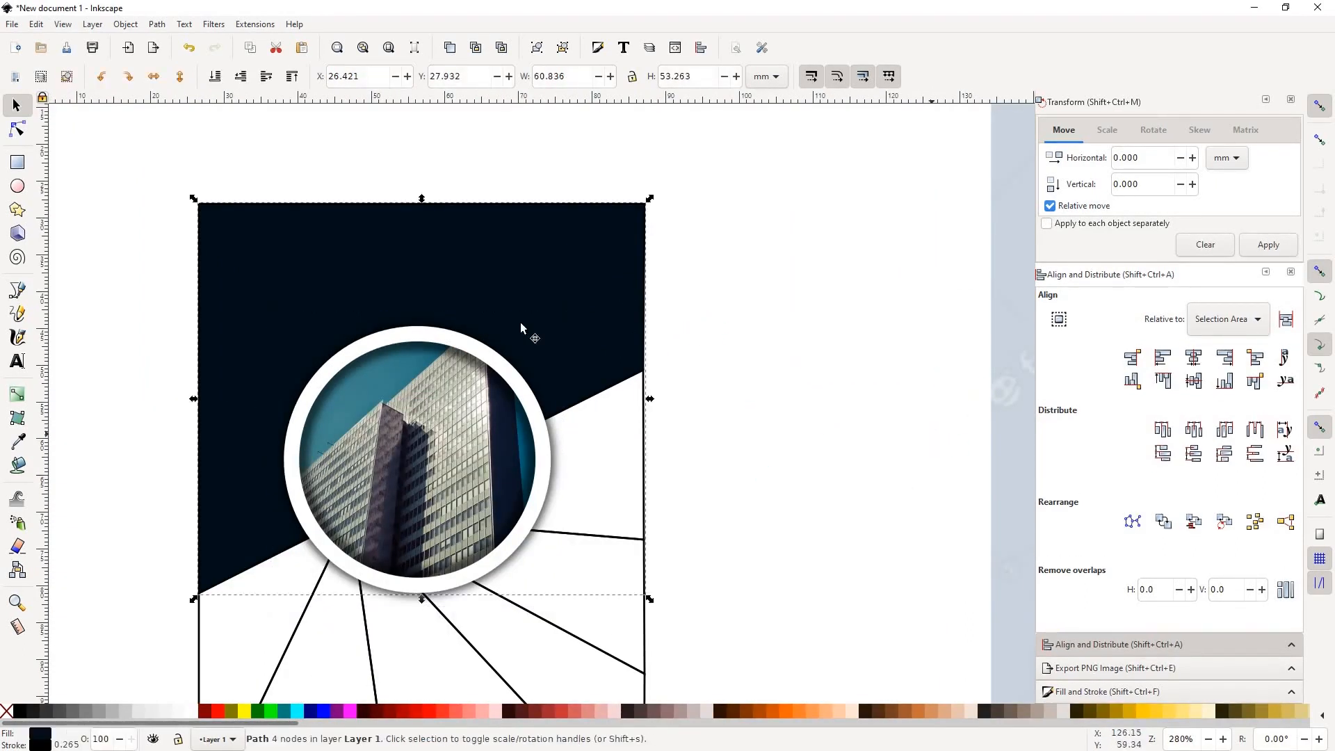
pyautogui.press('n')
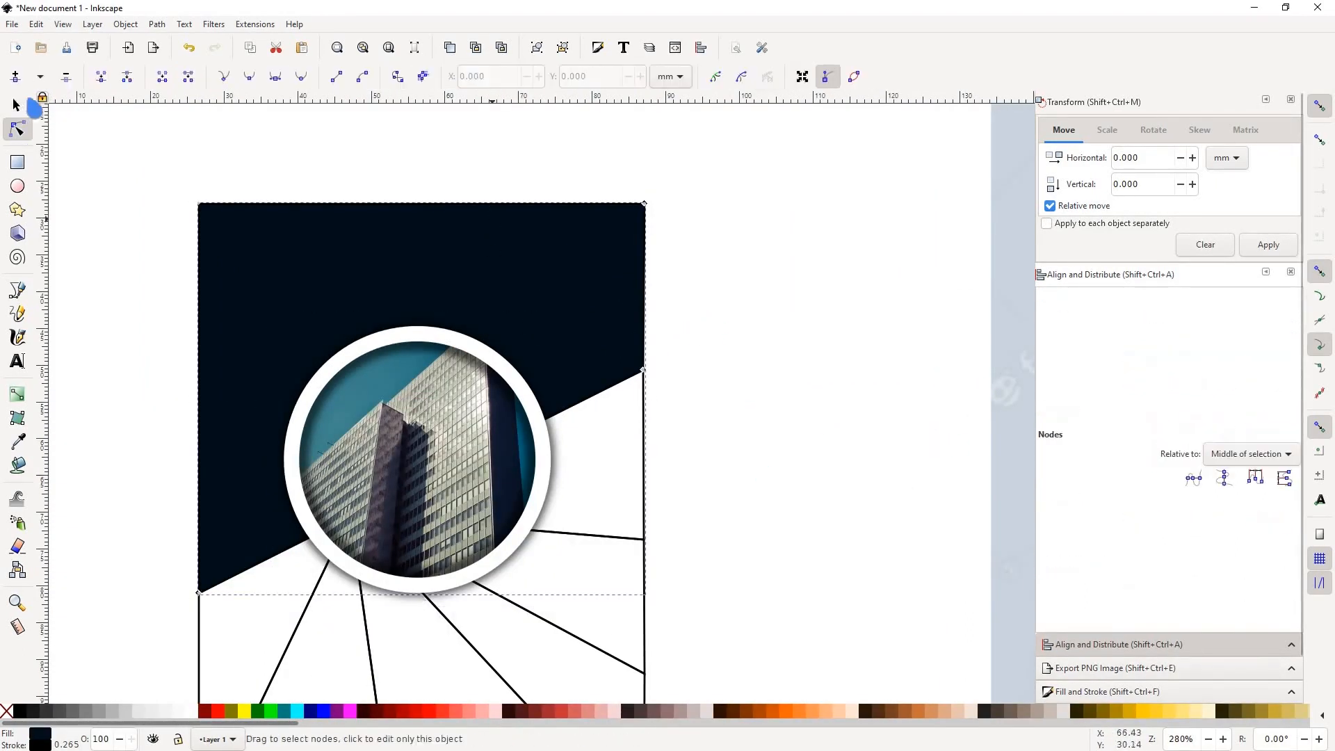
pyautogui.click(20, 104)
pyautogui.moveTo(539, 346); pyautogui.dragTo(529, 292)
pyautogui.scroll(-2, 737, 397)
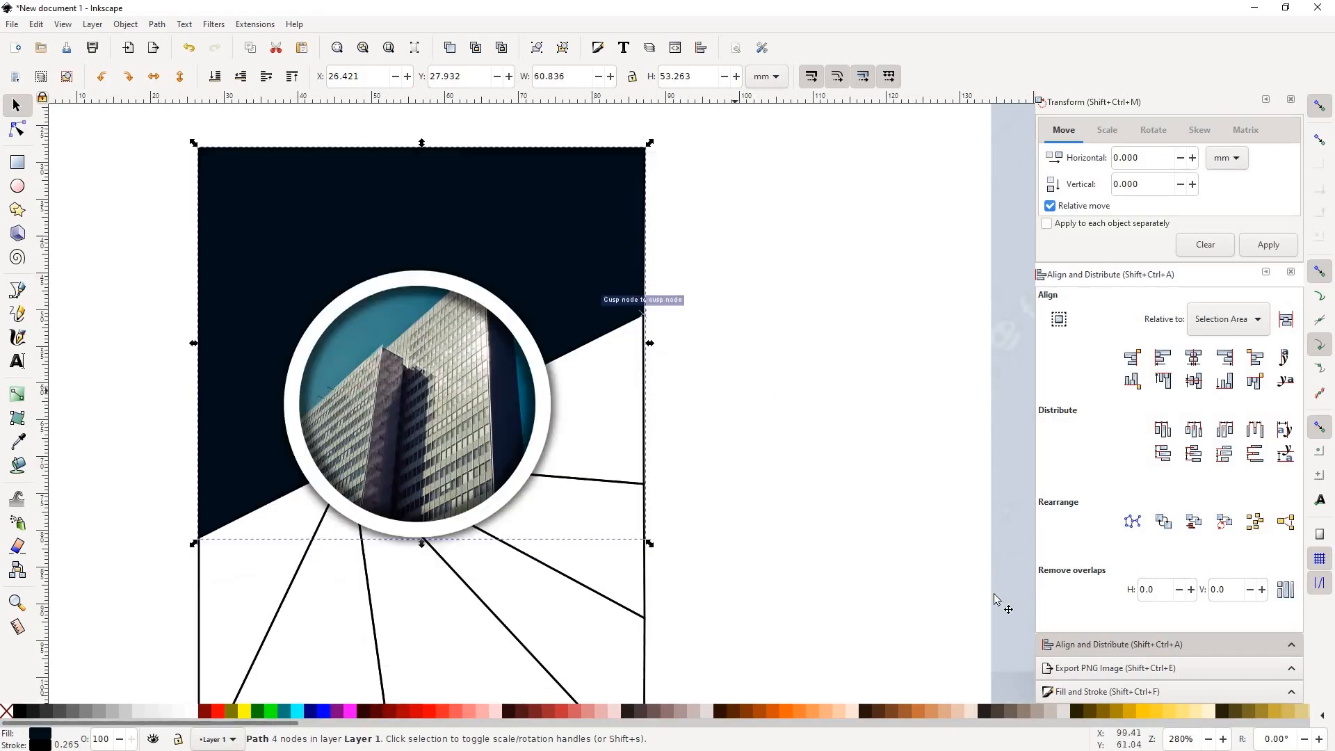
pyautogui.click(1129, 691)
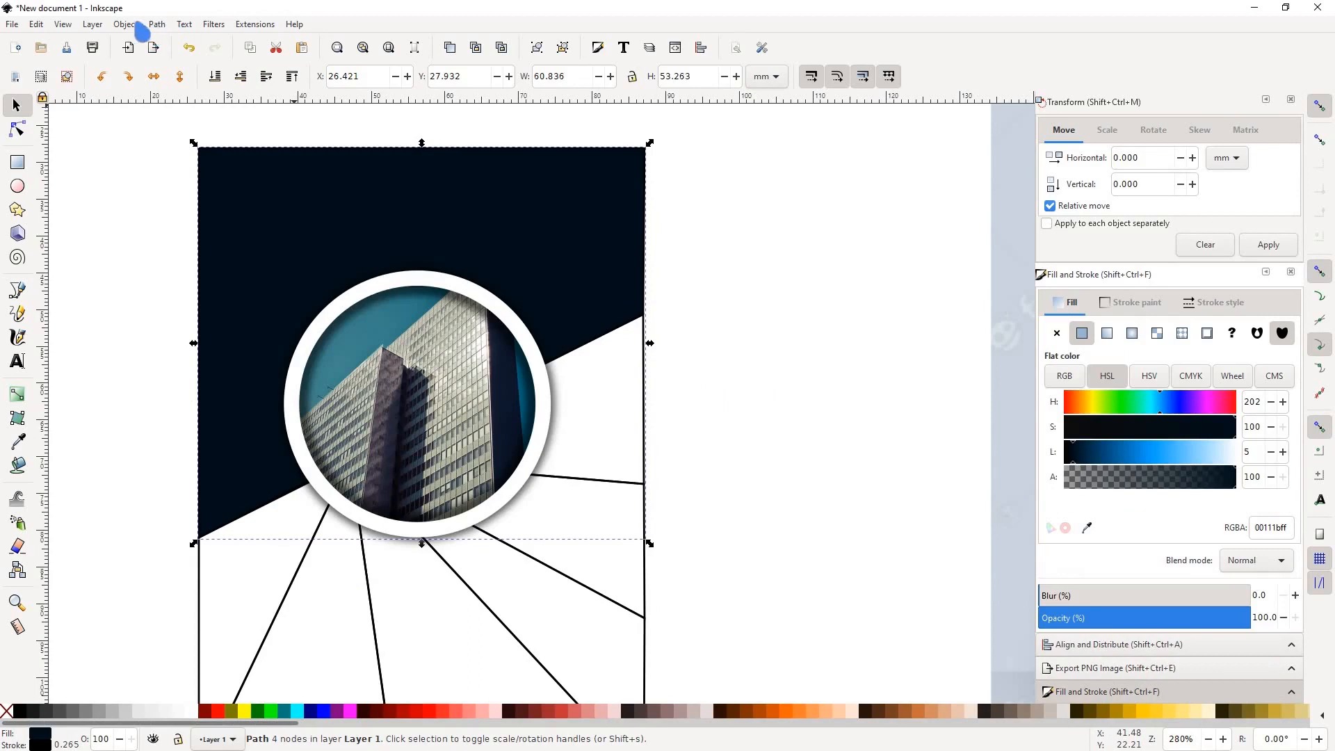
# Step: Reduce the opacity of the dark shape across the upper part of the cover to 88.2%
pyautogui.click(139, 27)
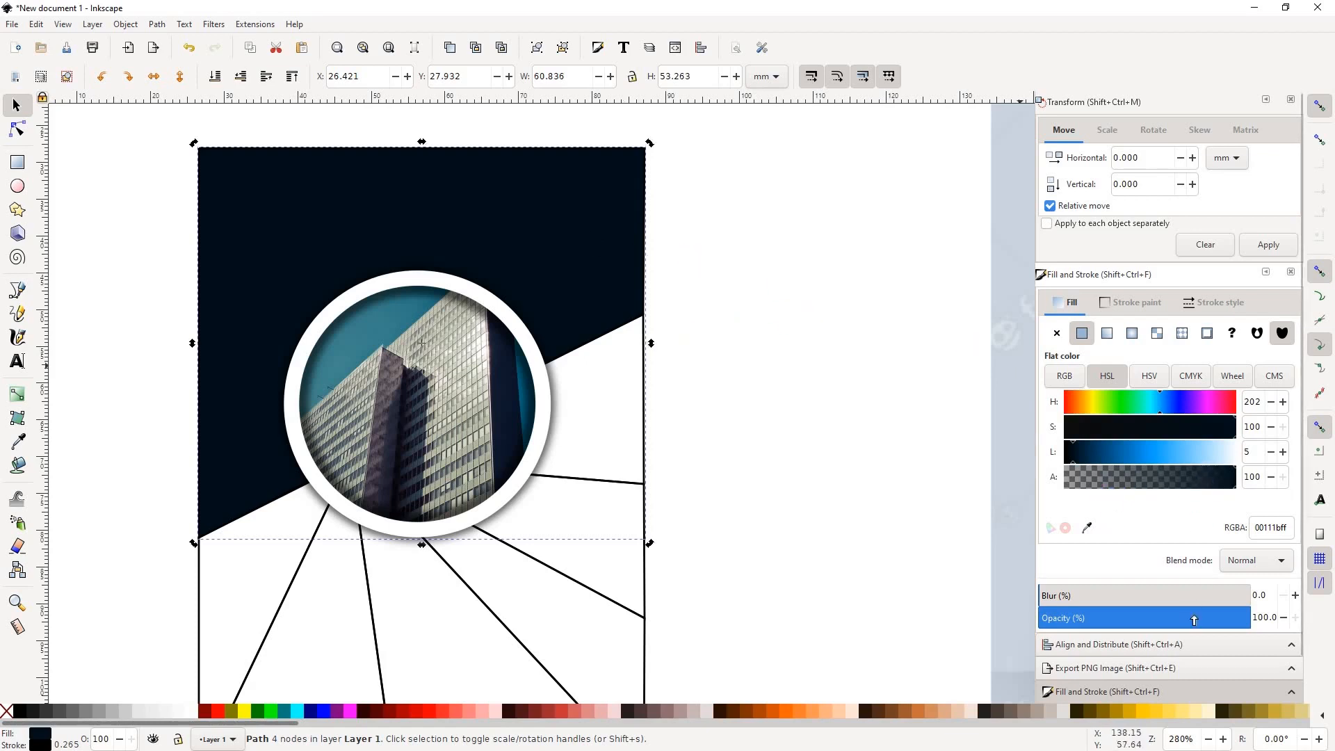
pyautogui.moveTo(1205, 621)
pyautogui.mouseDown()
pyautogui.moveTo(1177, 630)
pyautogui.moveTo(1225, 629)
pyautogui.mouseUp()
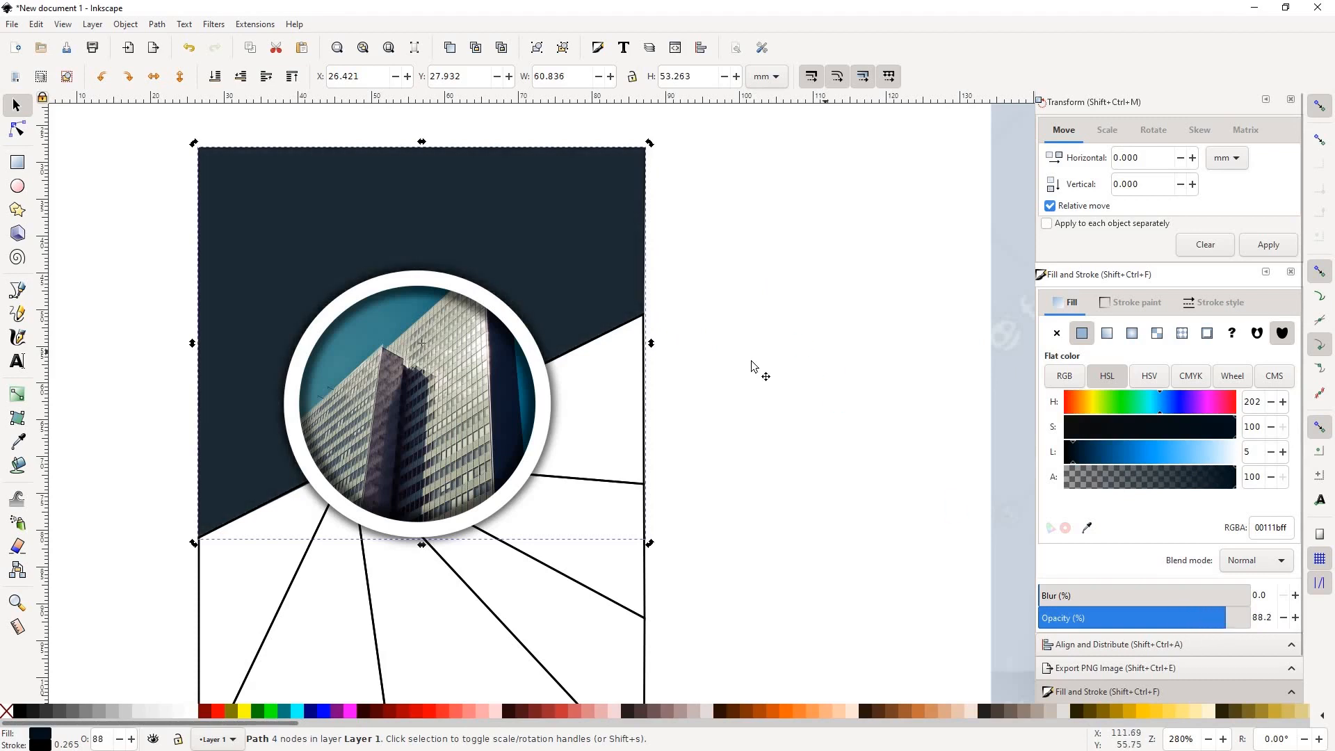
pyautogui.click(752, 367)
# Step: Compare the drawn cover with the reference brochure, examining its dark area and the shading of its blue wedges
pyautogui.scroll(-2, 724, 352)
pyautogui.scroll(-4, 626, 355)
pyautogui.scroll(3, 865, 345)
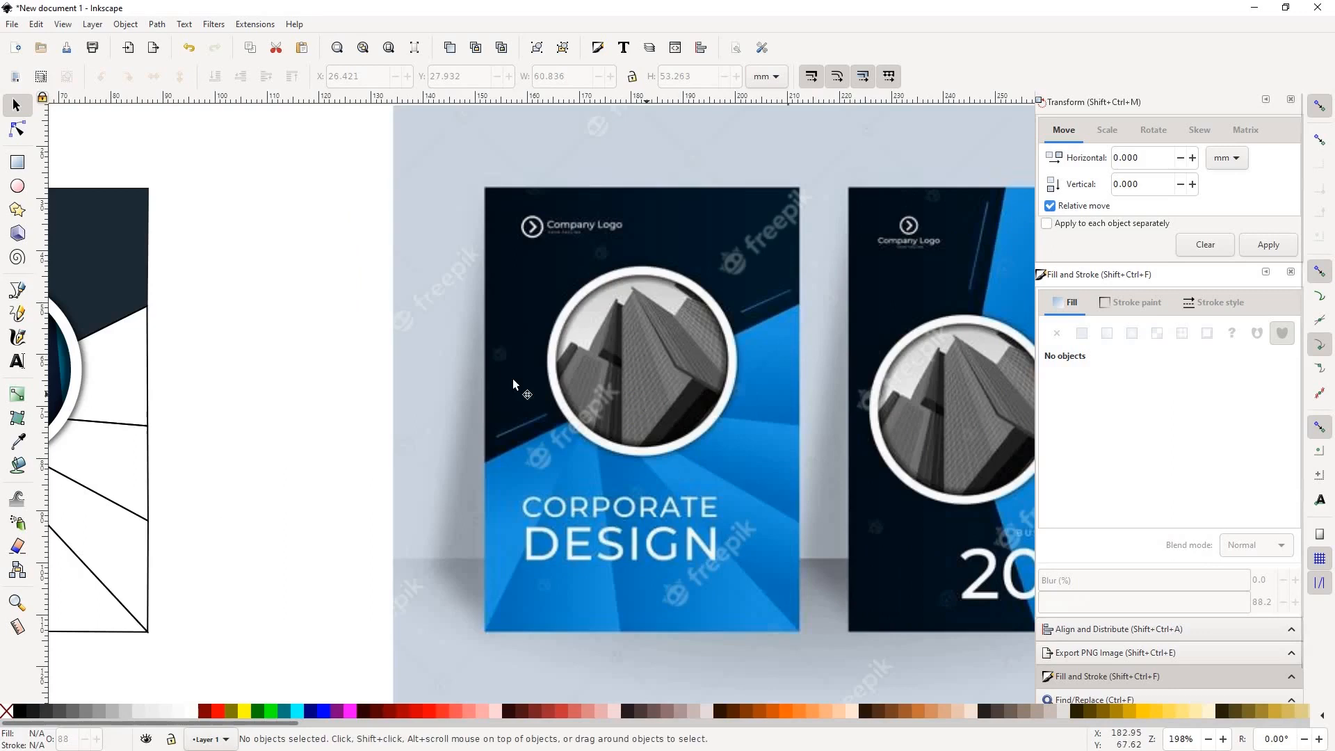
pyautogui.scroll(-3, 514, 381)
pyautogui.scroll(1, 545, 423)
pyautogui.scroll(2, 545, 345)
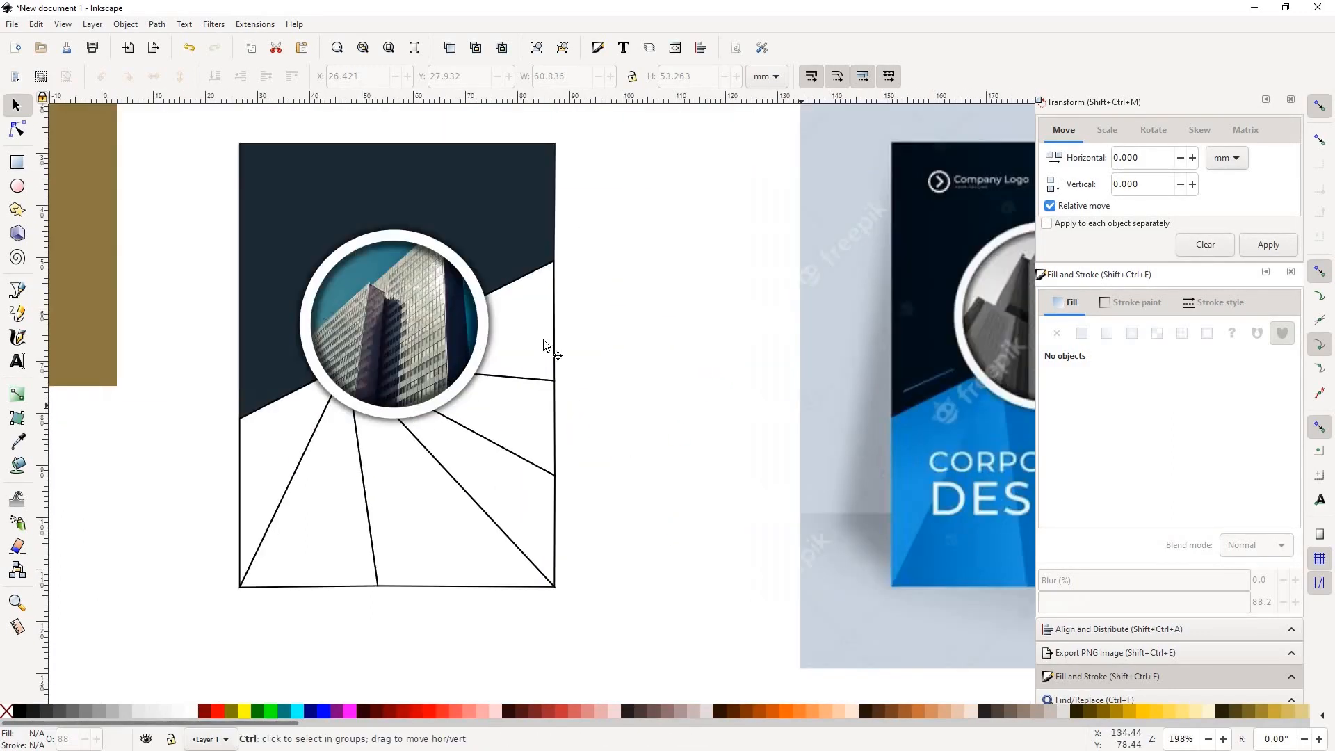
pyautogui.scroll(-3, 544, 345)
pyautogui.scroll(3, 779, 178)
pyautogui.scroll(1, 699, 293)
pyautogui.scroll(2, 699, 293)
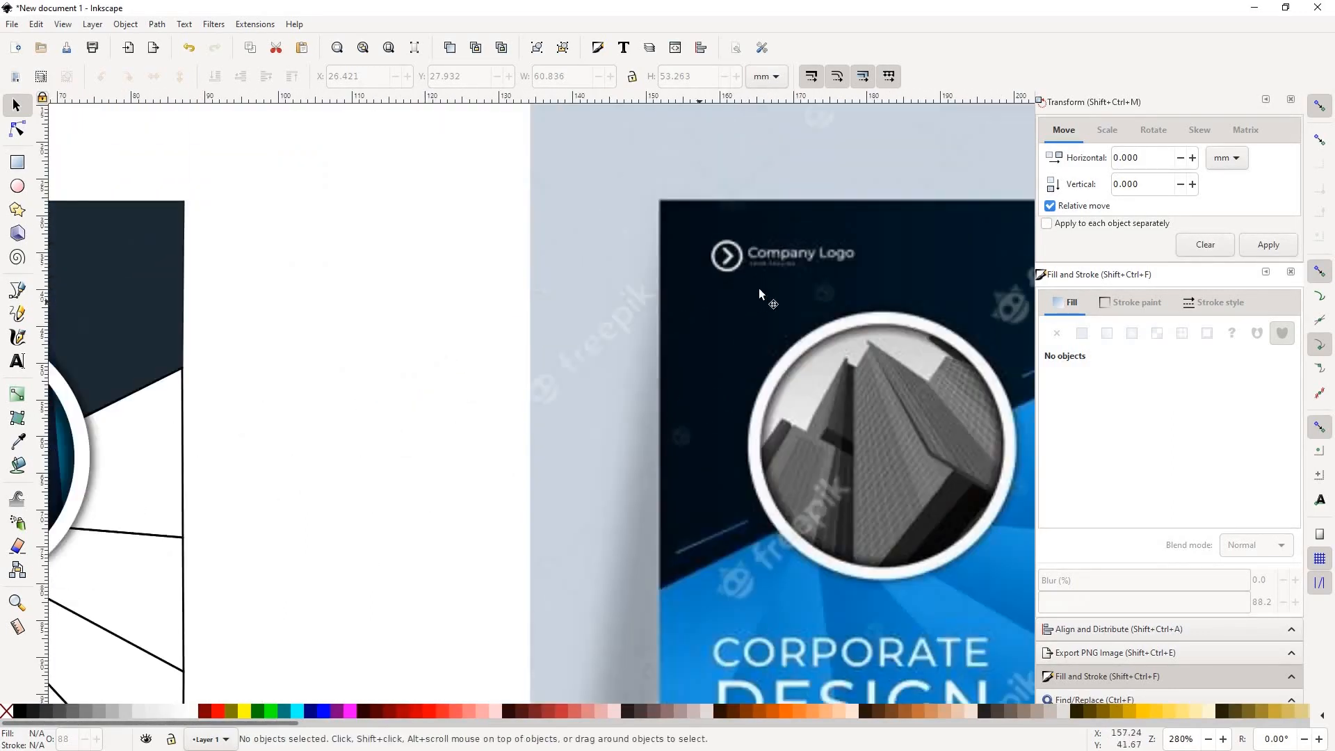
pyautogui.scroll(-2, 760, 295)
pyautogui.scroll(1, 767, 361)
pyautogui.scroll(-1, 725, 410)
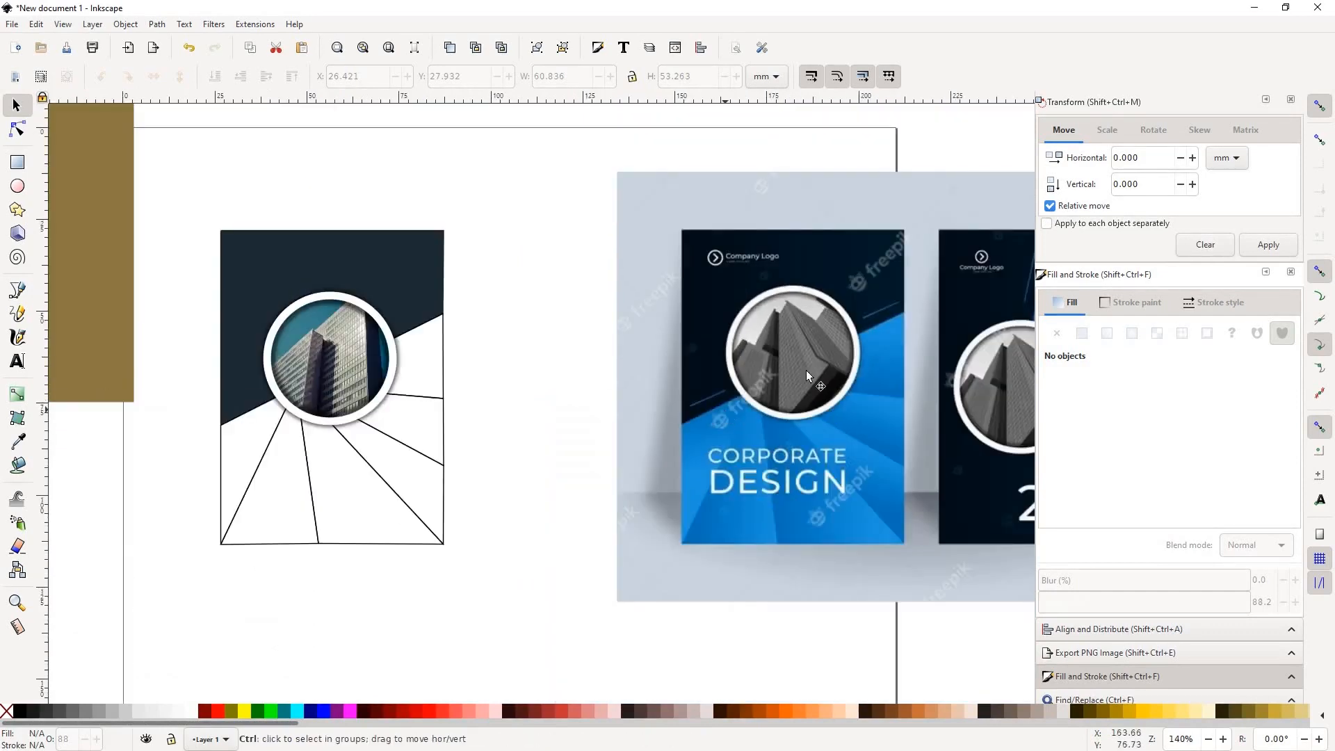
pyautogui.scroll(2, 694, 390)
pyautogui.scroll(-3, 854, 362)
pyautogui.scroll(-2, 745, 405)
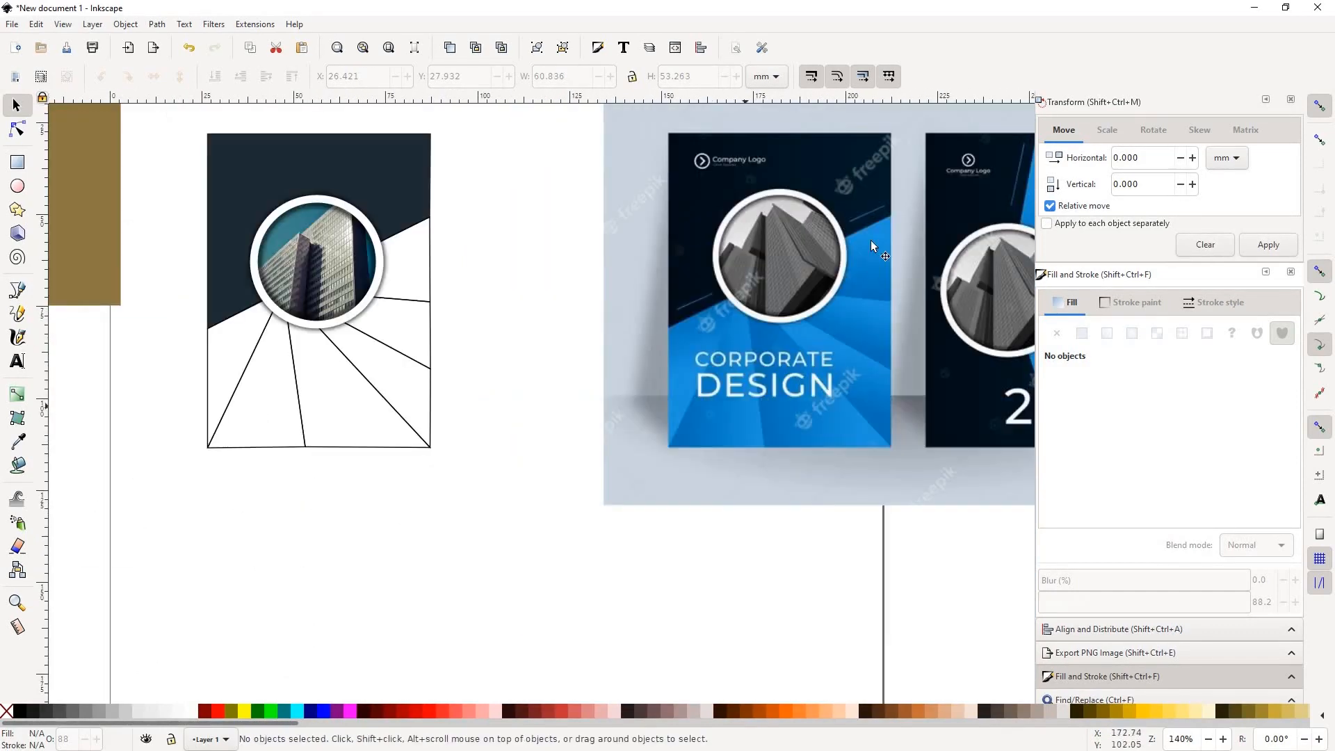
pyautogui.scroll(1, 209, 221)
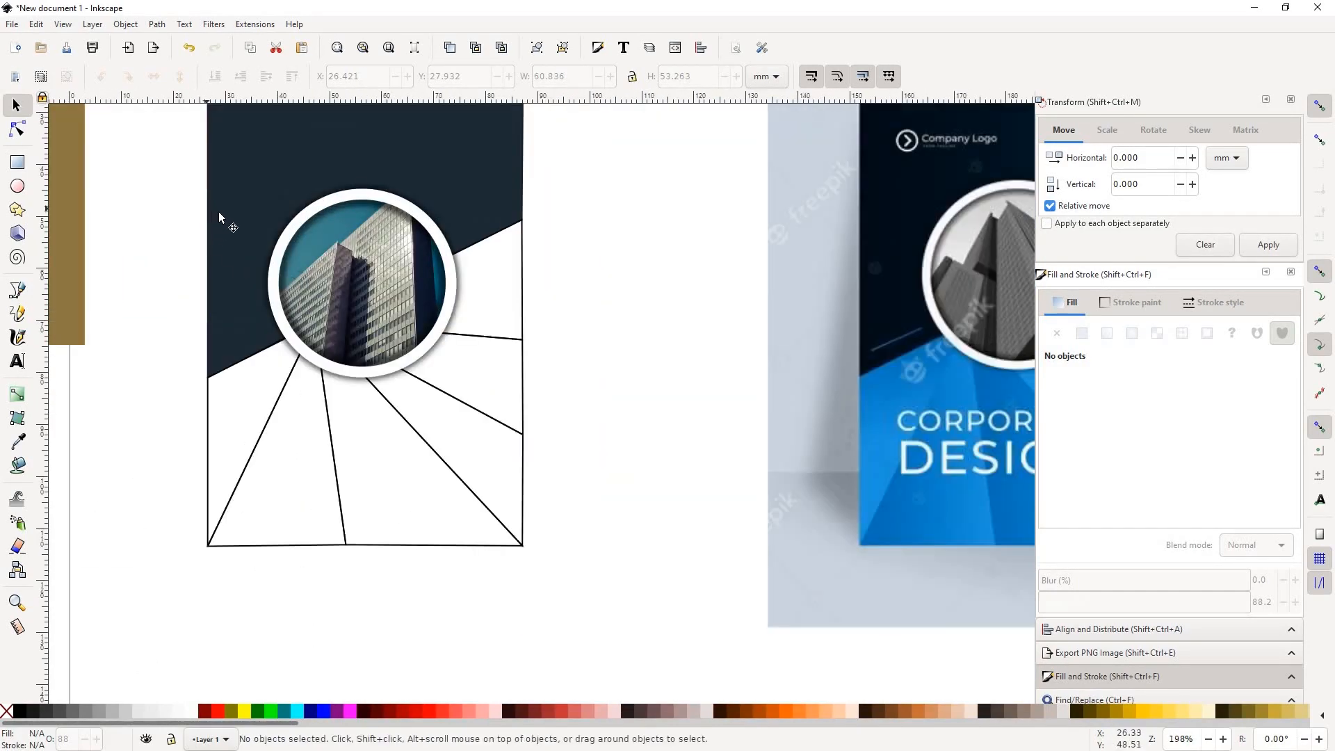
pyautogui.scroll(3, 353, 243)
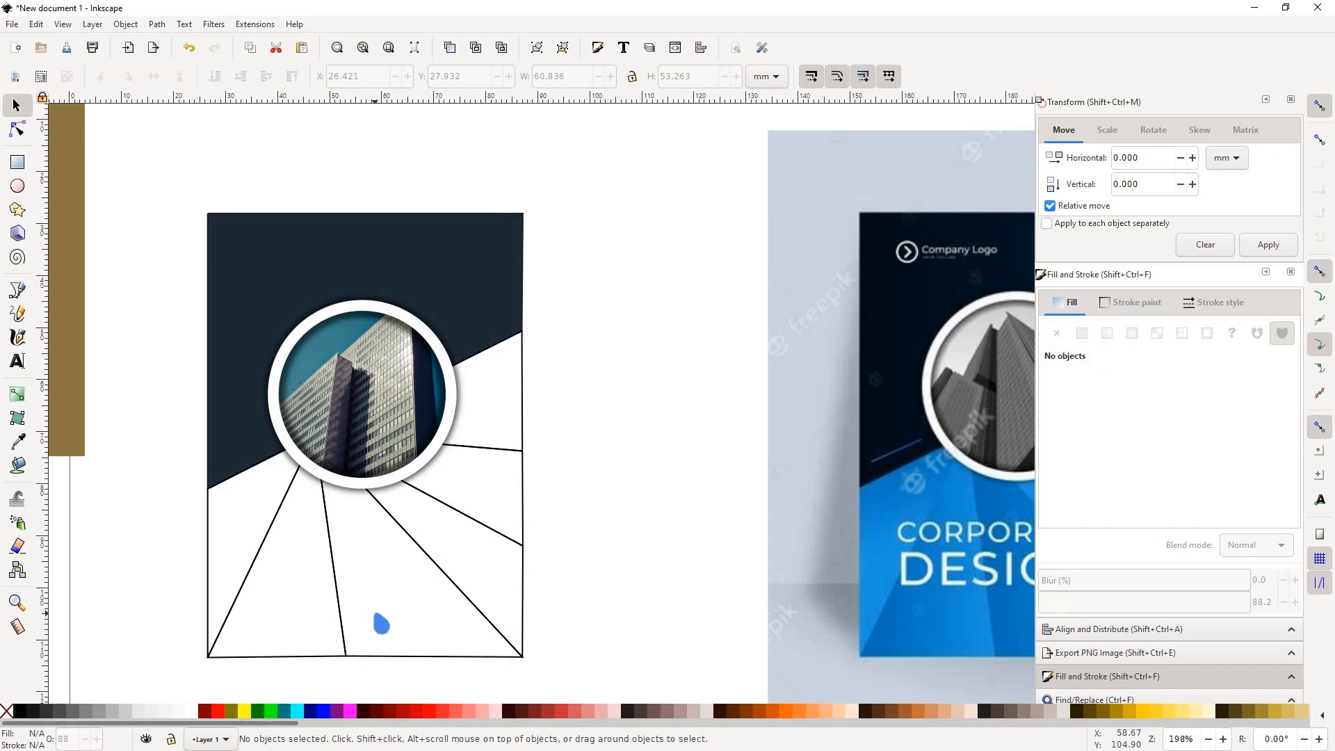
pyautogui.scroll(-1, 385, 563)
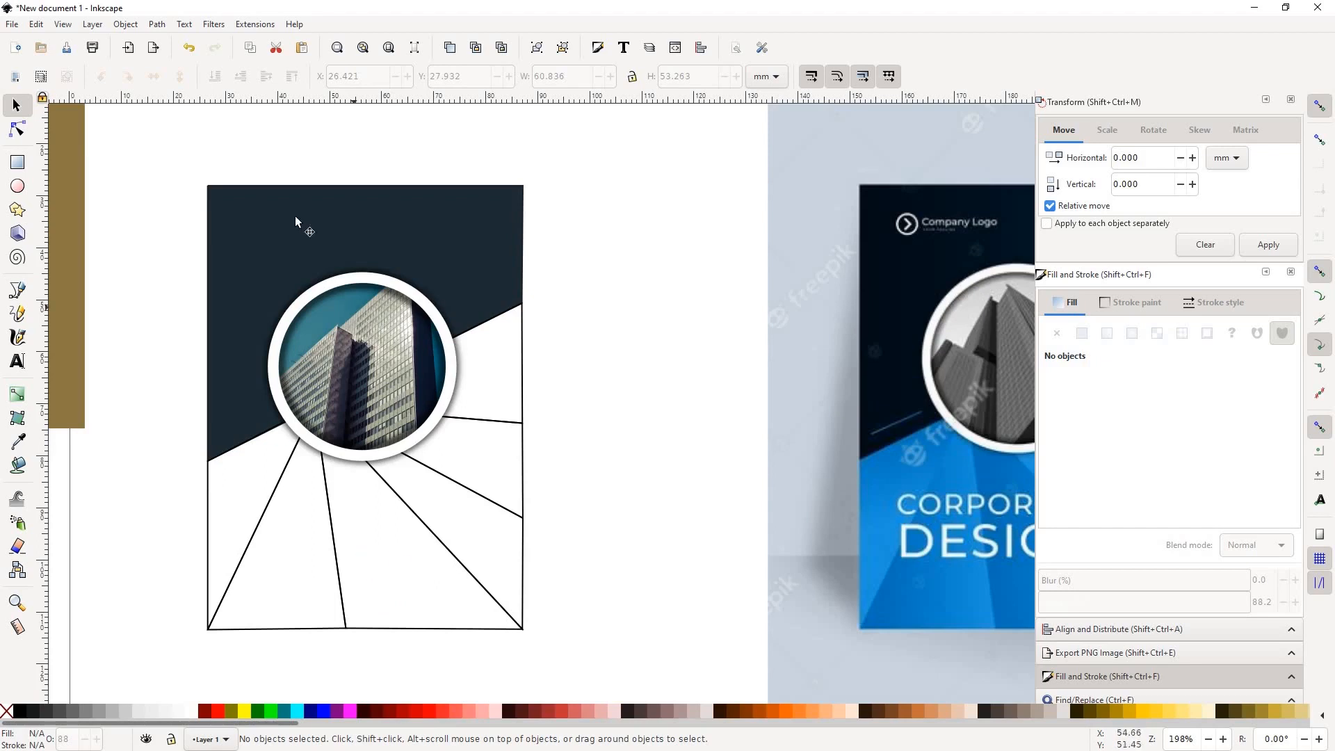
pyautogui.scroll(-2, 575, 460)
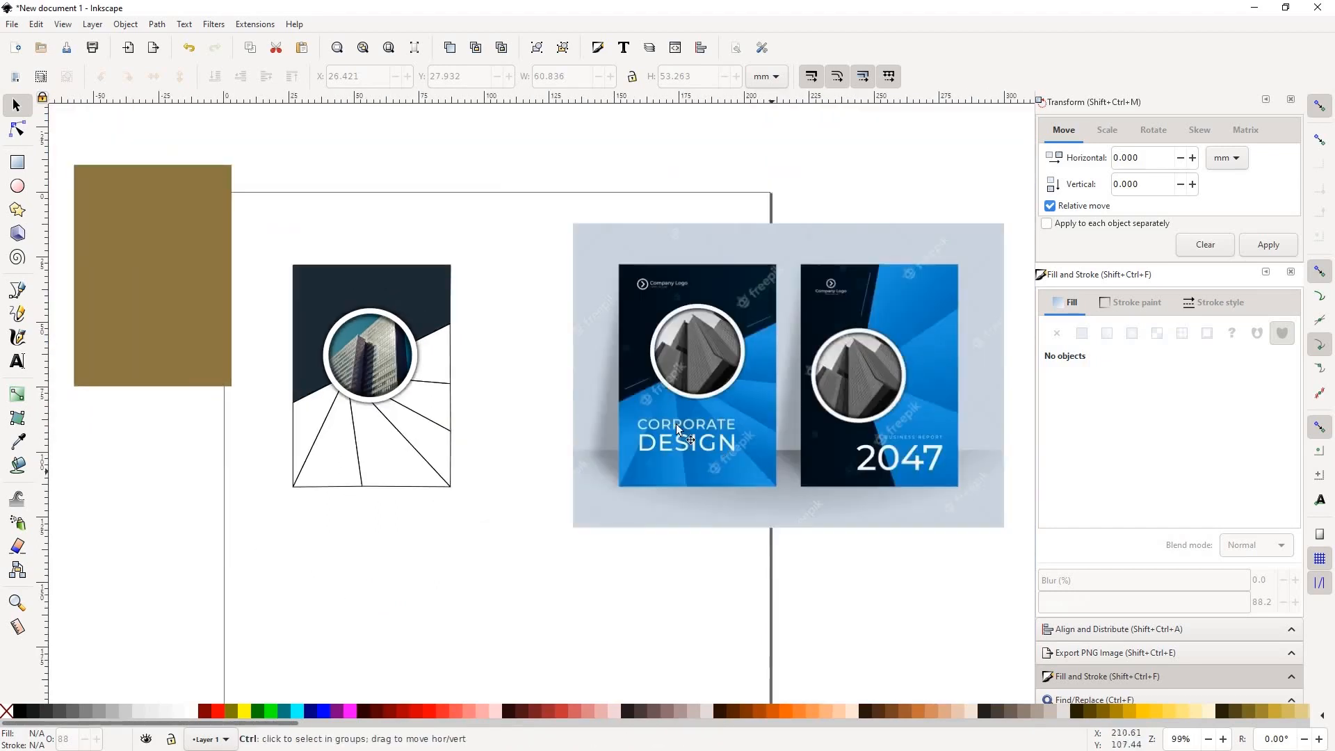
pyautogui.scroll(1, 676, 424)
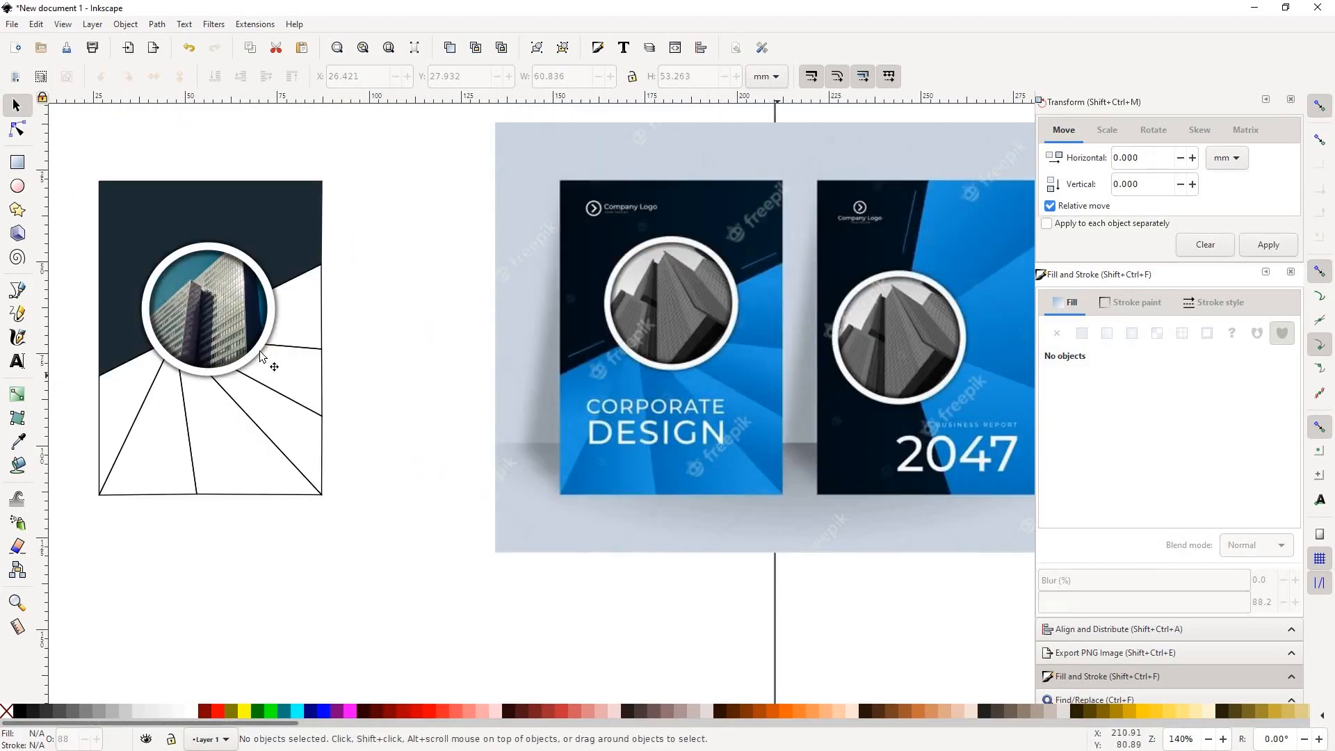
pyautogui.scroll(2, 279, 343)
# Step: Give the wedge directly below the dark shape, on the right of the photo circle, a linear gradient fill
pyautogui.click(333, 205)
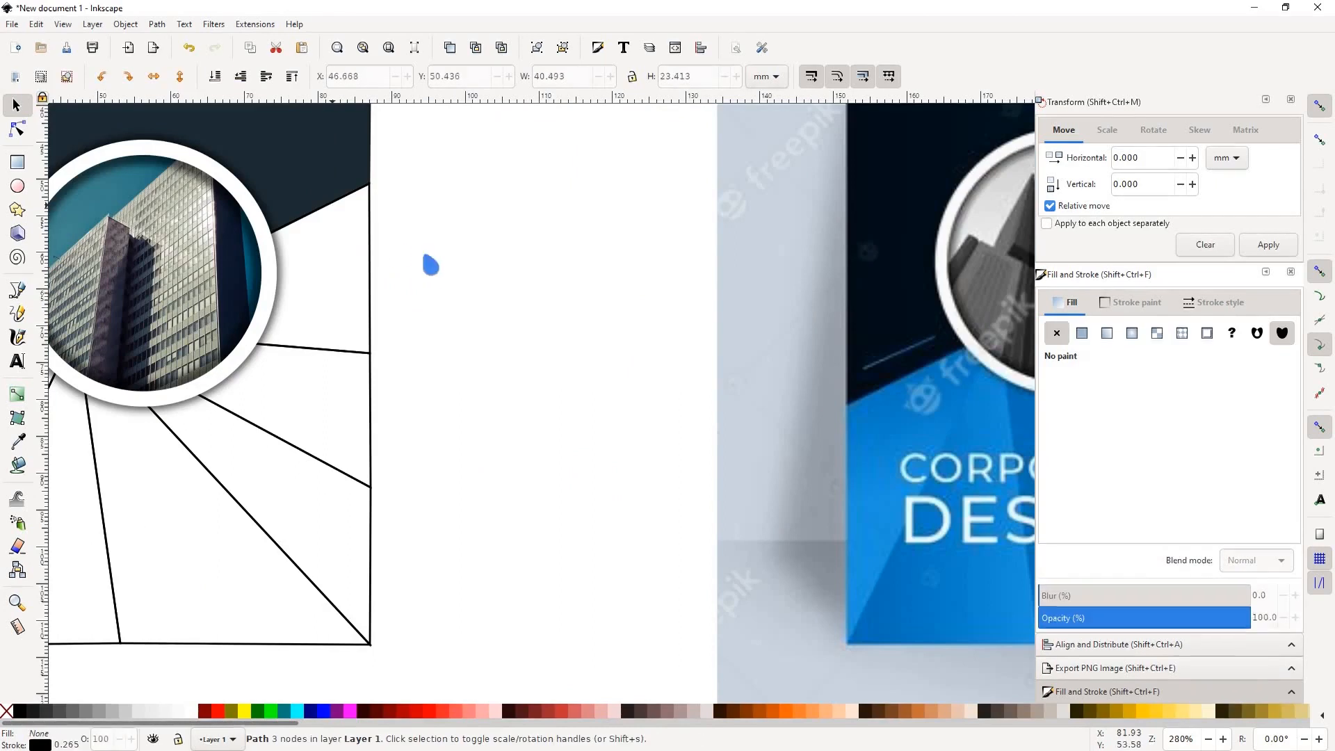
pyautogui.scroll(-1, 407, 280)
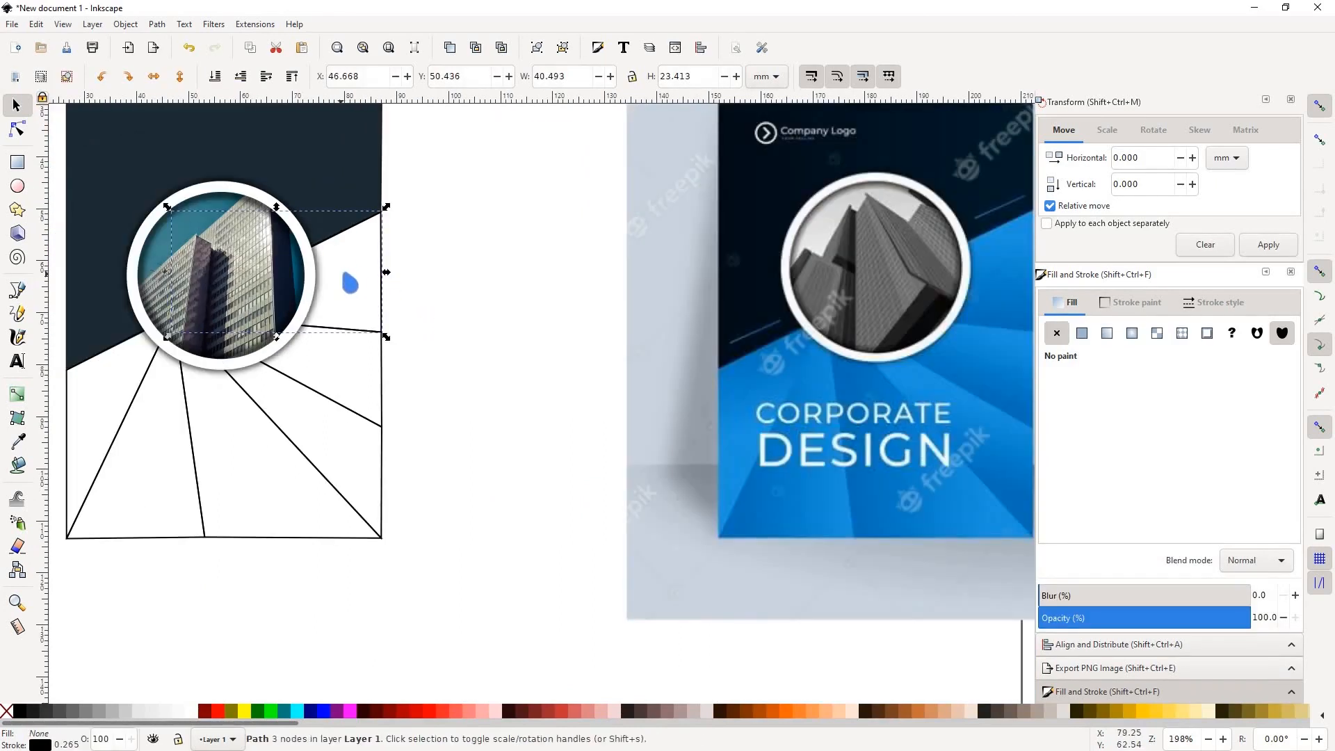
pyautogui.click(417, 290)
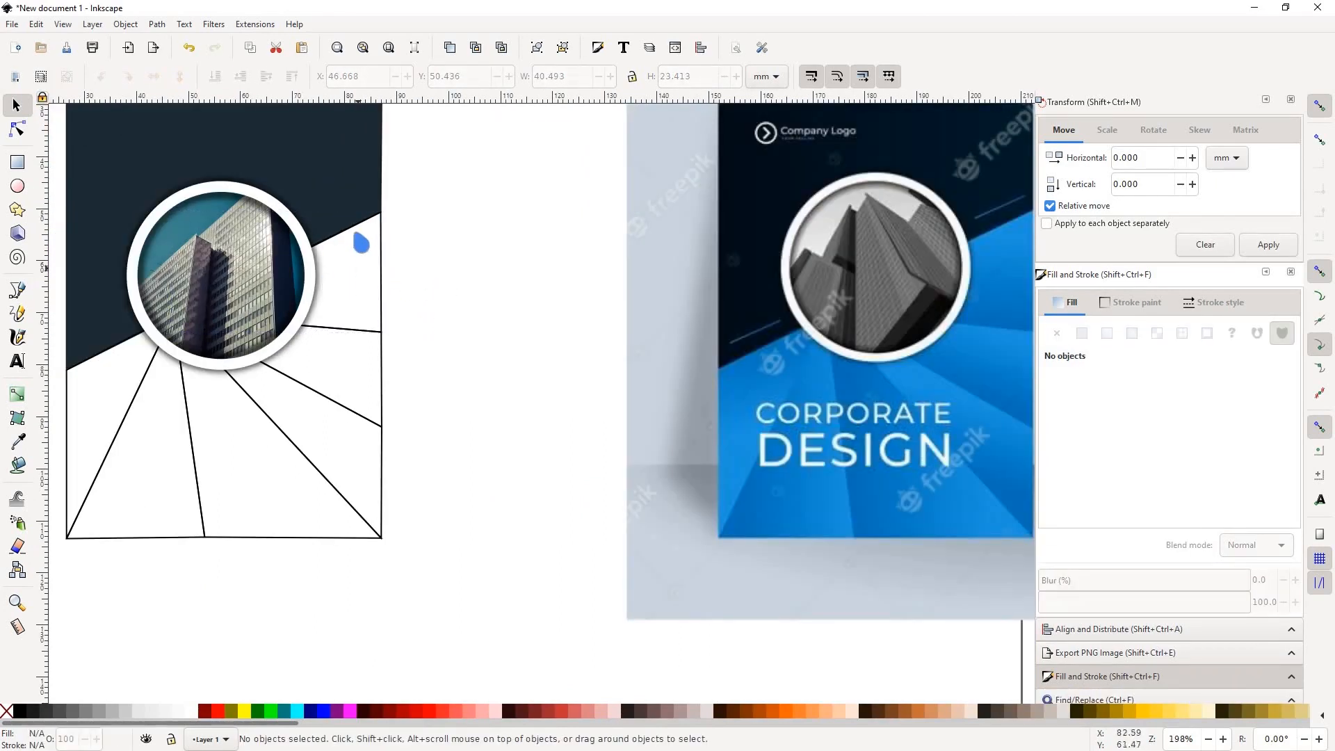
pyautogui.click(382, 276)
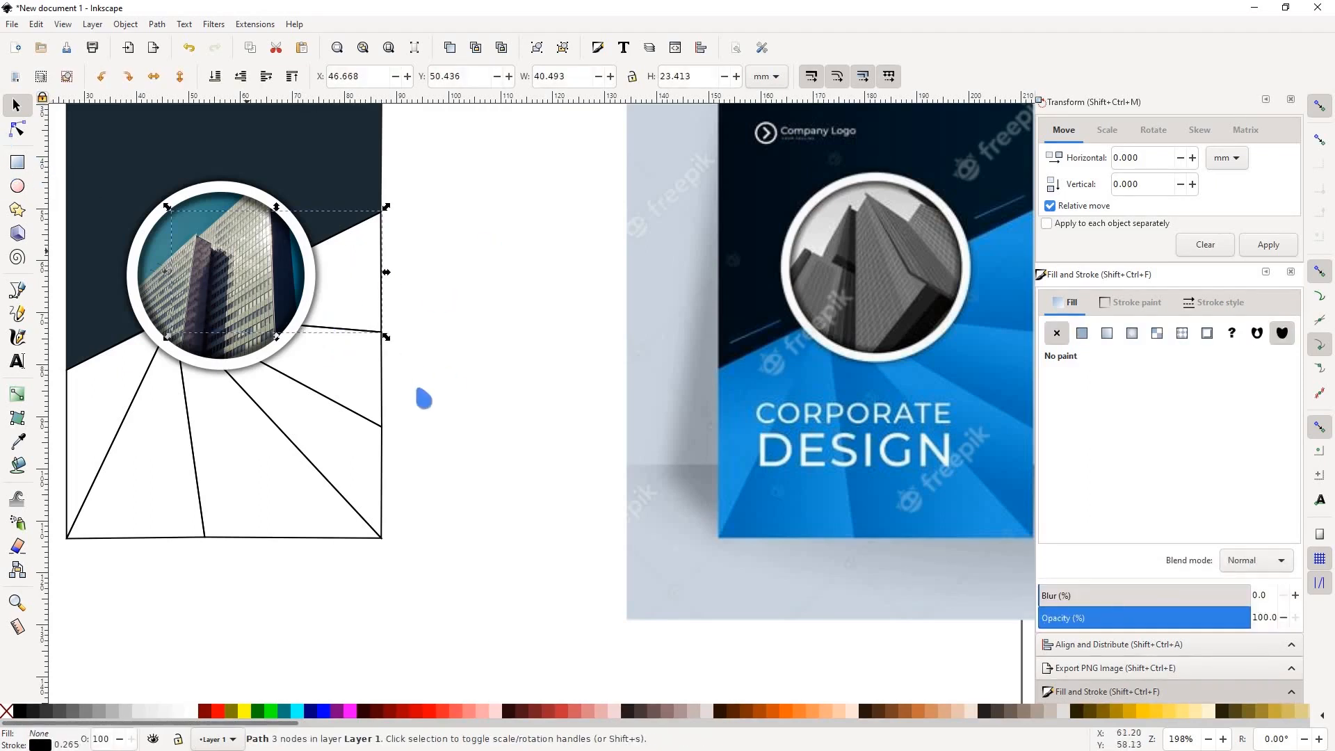
pyautogui.scroll(-2, 680, 525)
pyautogui.scroll(1, 588, 423)
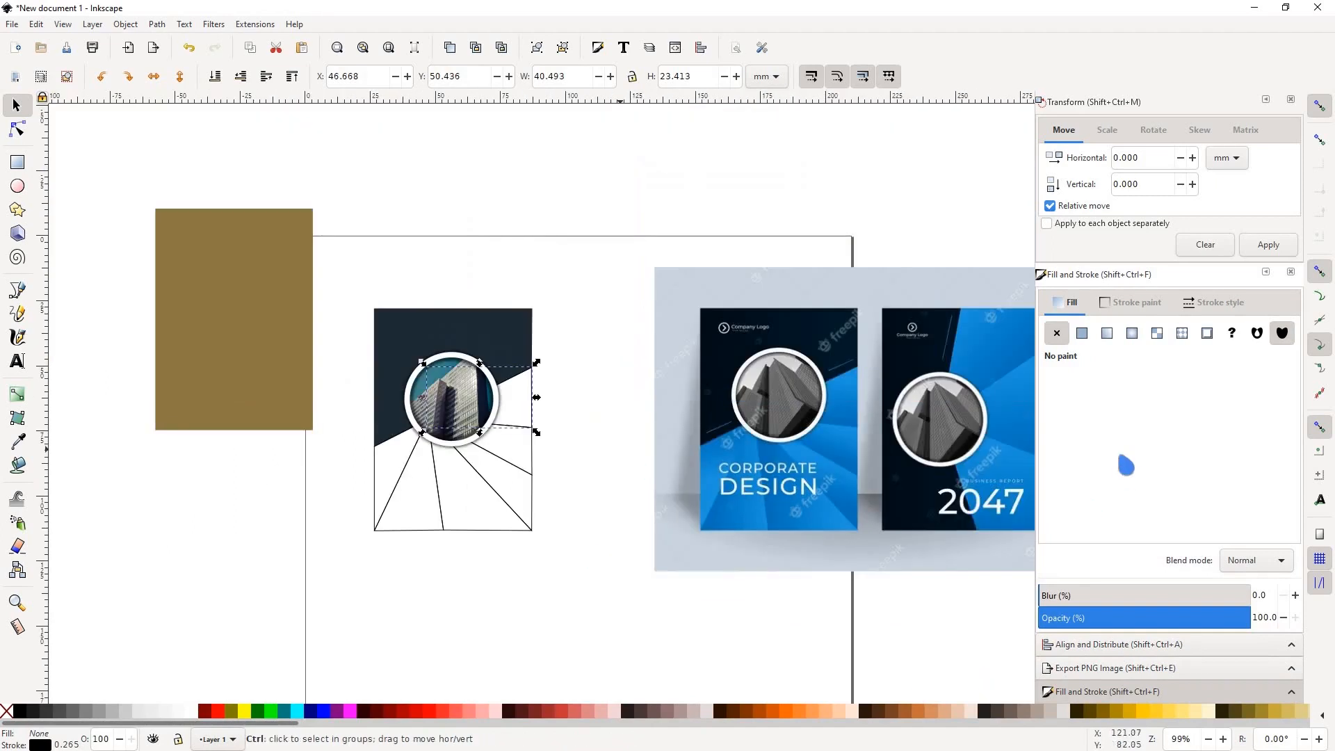
pyautogui.click(1082, 333)
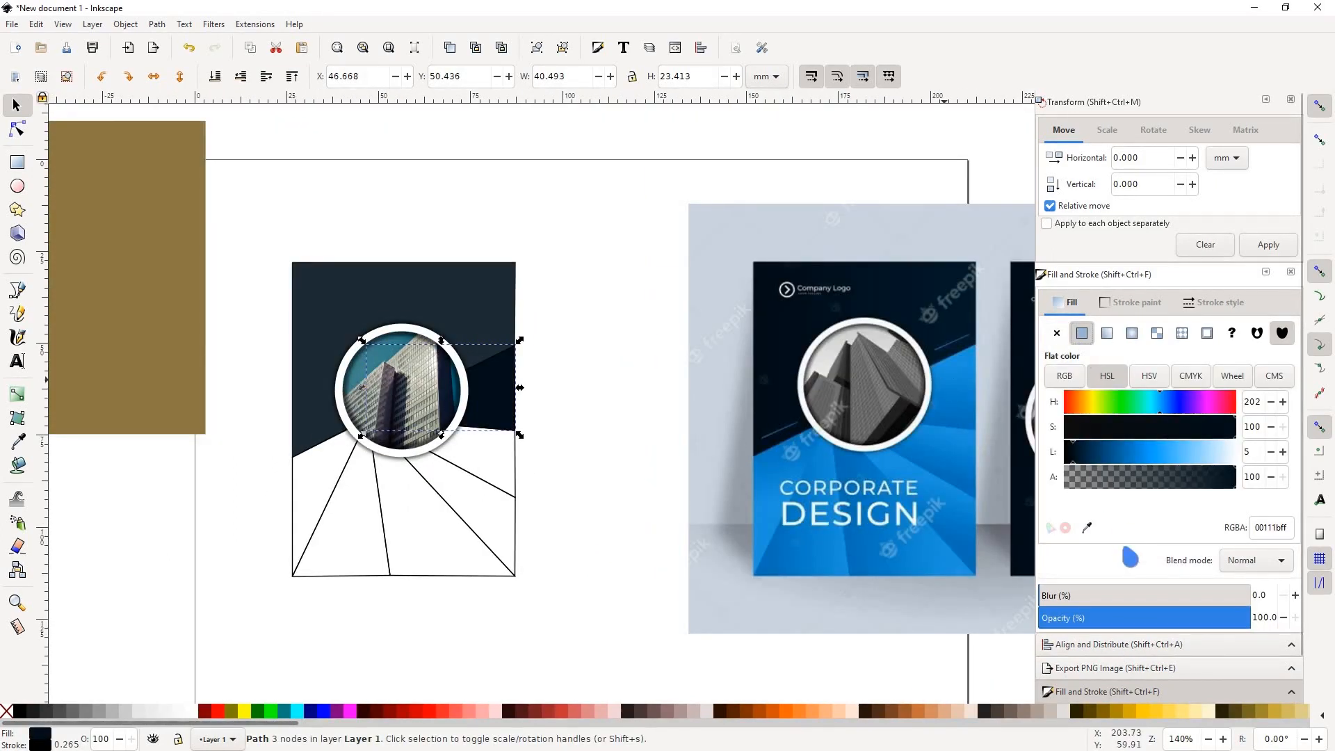
pyautogui.click(1107, 333)
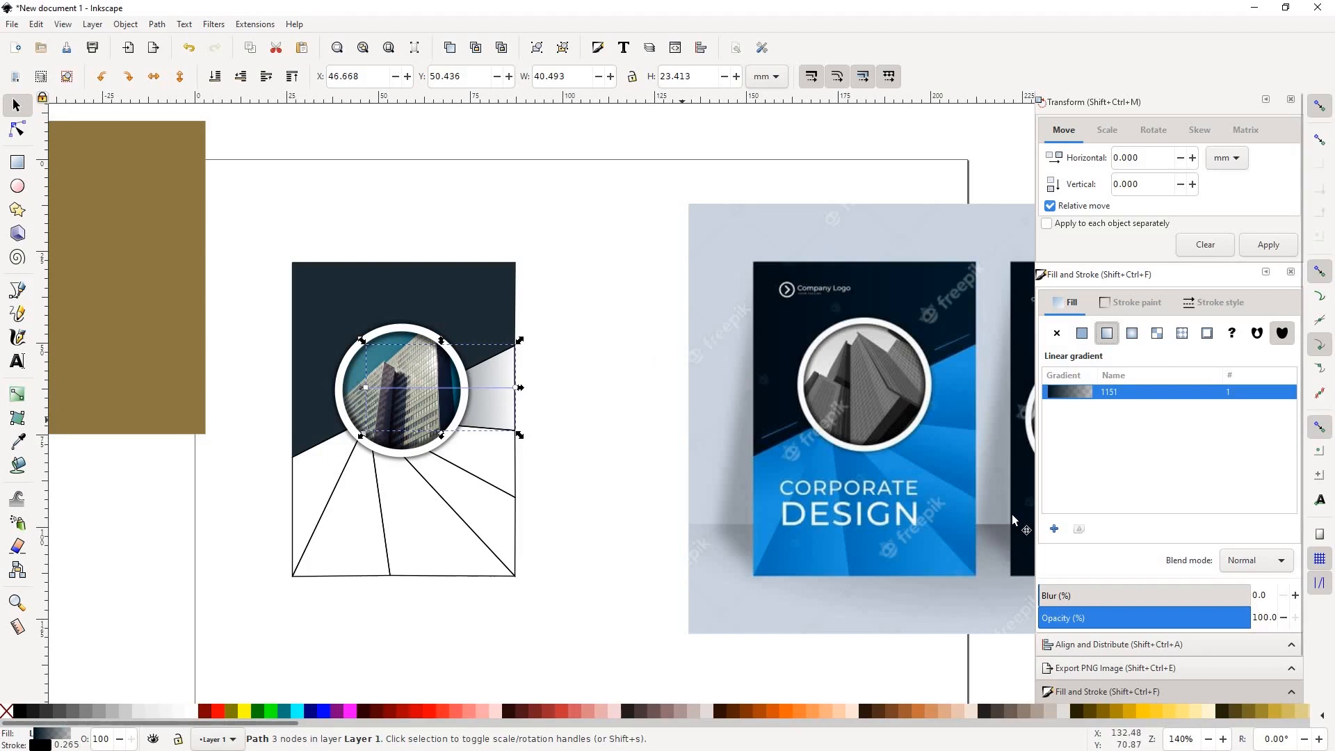
# Step: Set both stops of the wedge's gradient to blues sampled from the reference cover
pyautogui.click(366, 388)
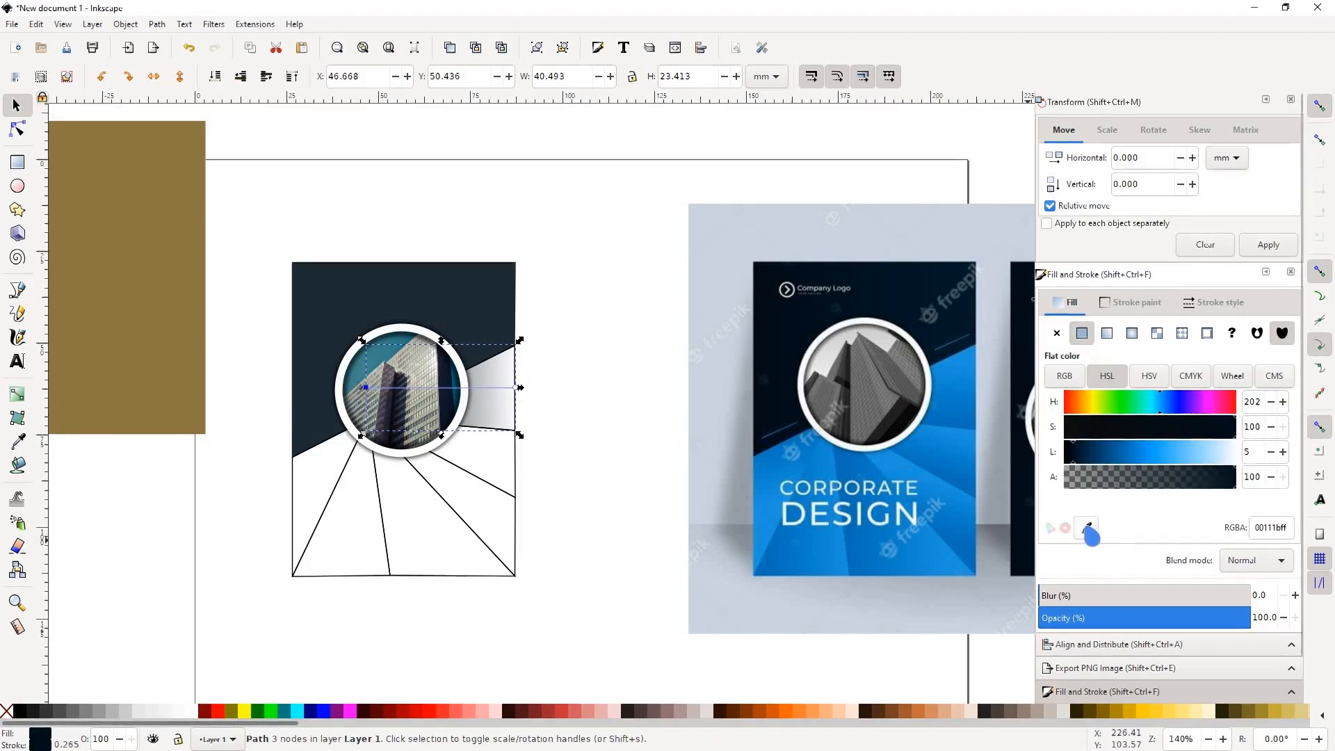
pyautogui.click(1087, 527)
pyautogui.click(542, 397)
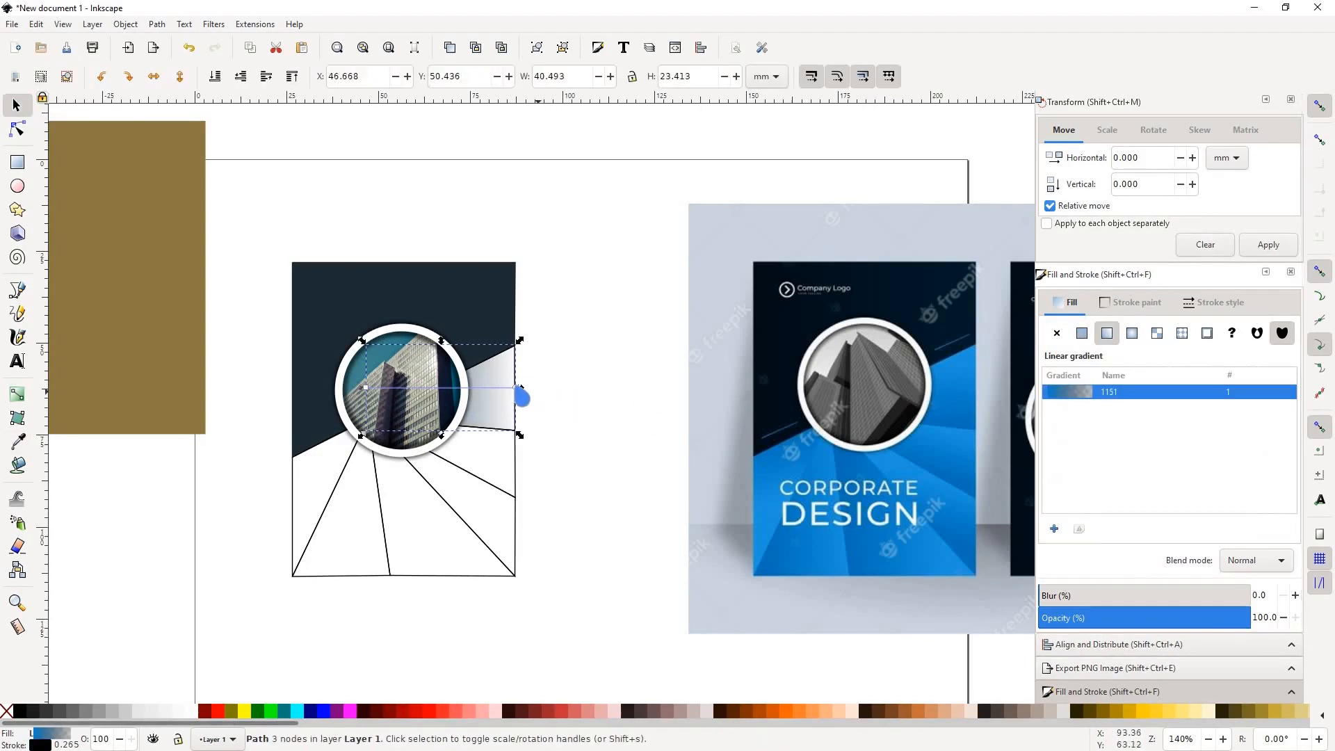
pyautogui.click(1086, 527)
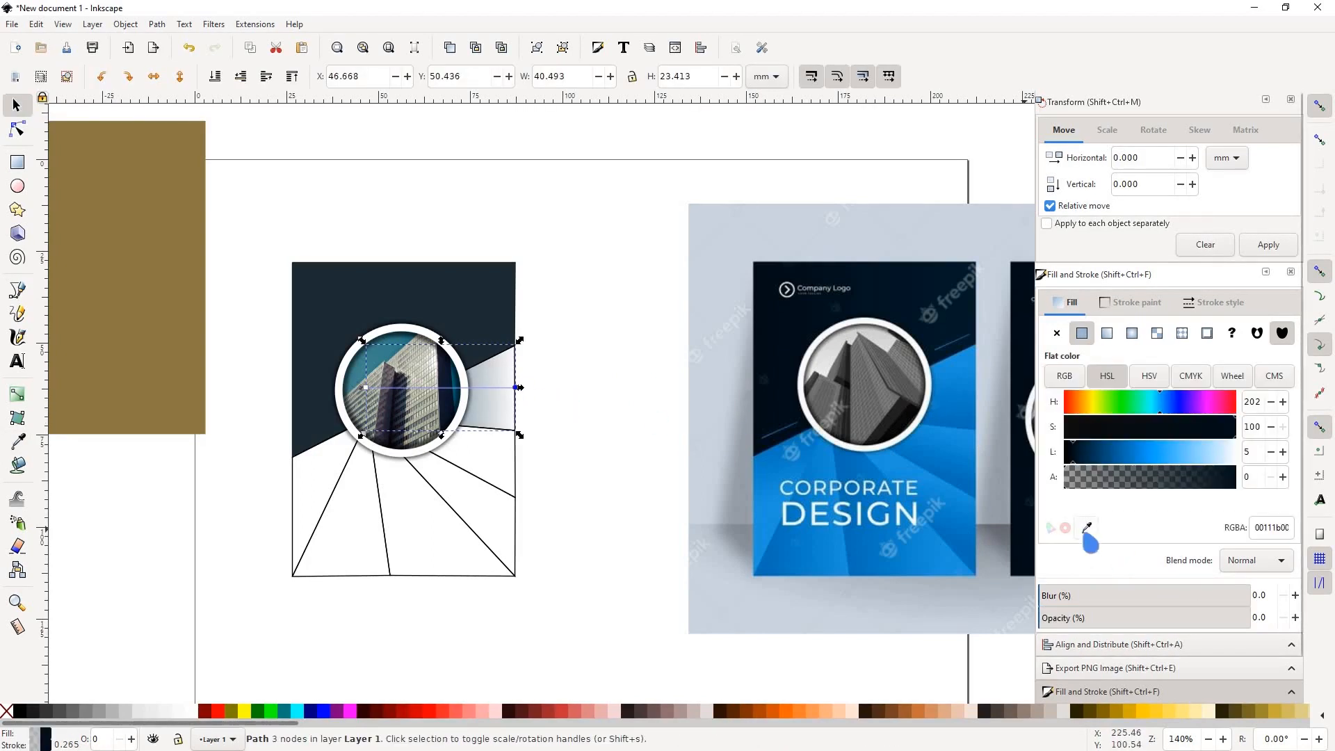
pyautogui.click(973, 362)
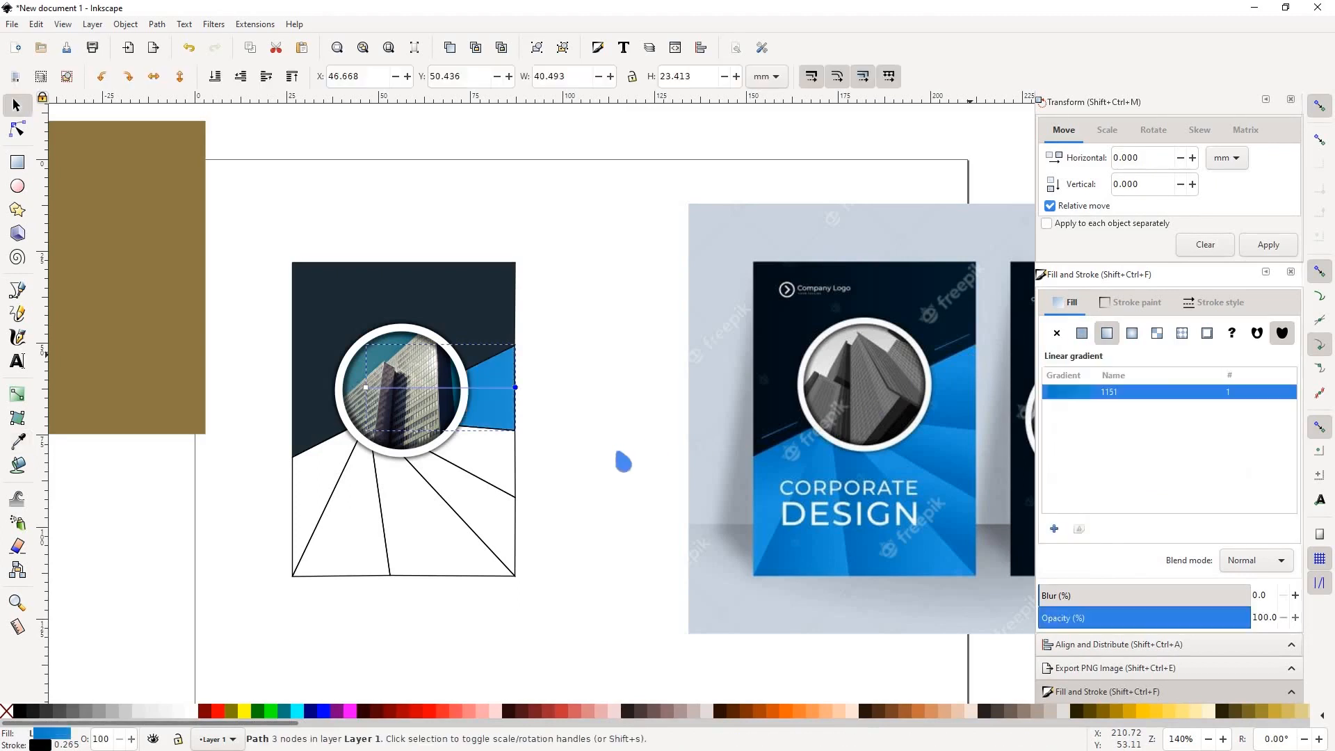
pyautogui.scroll(2, 542, 387)
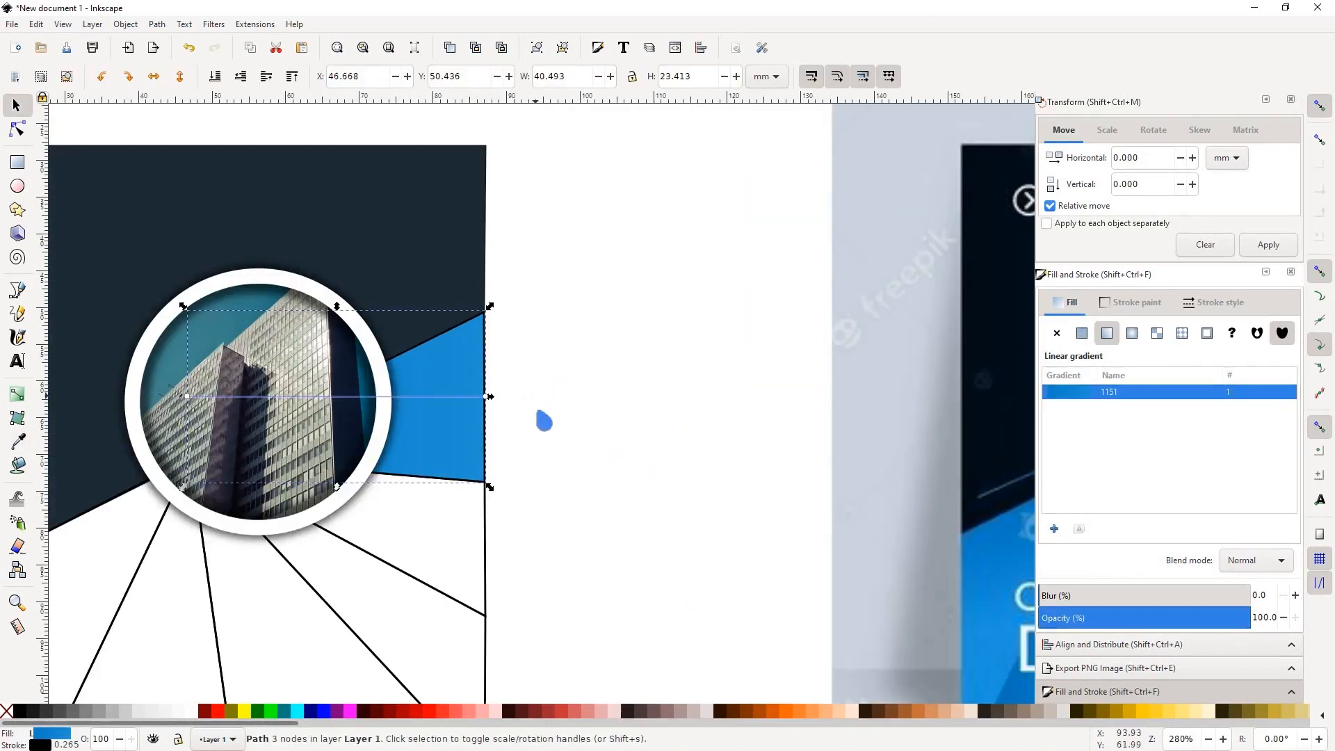
pyautogui.scroll(-3, 493, 407)
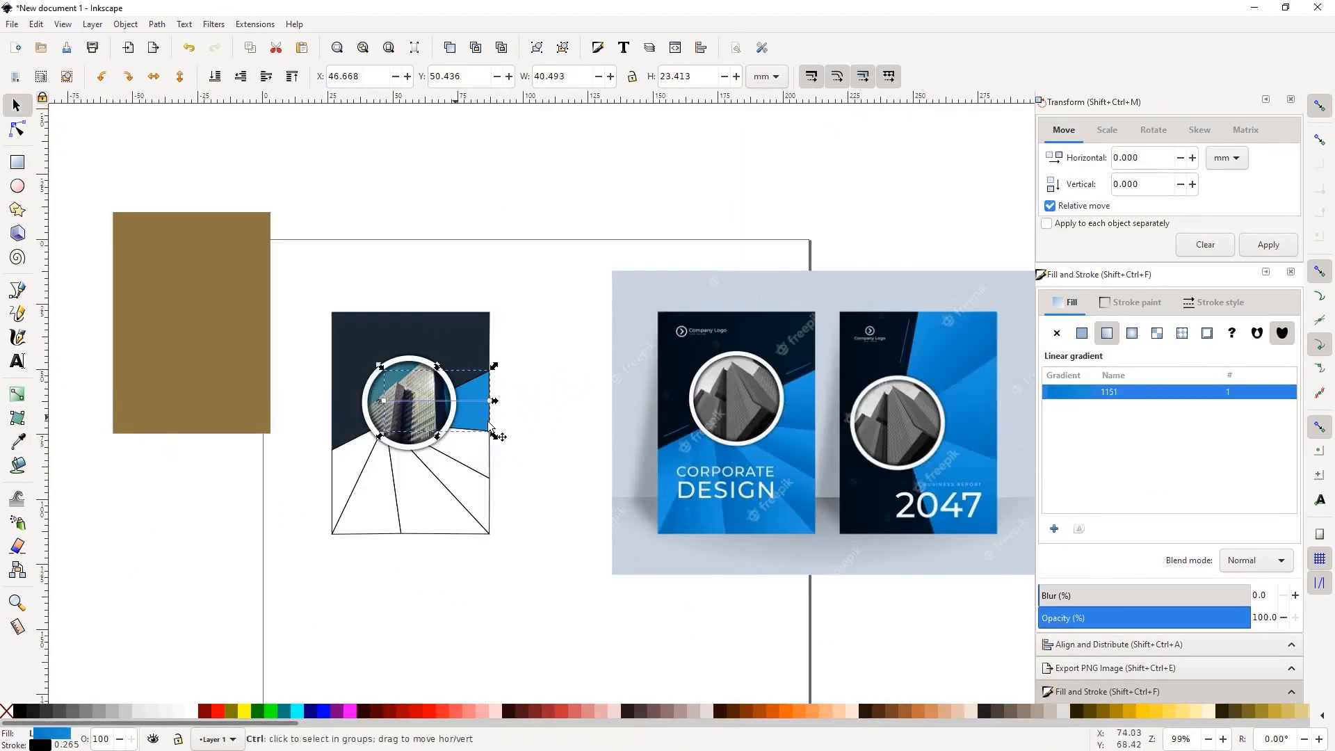
pyautogui.scroll(2, 491, 425)
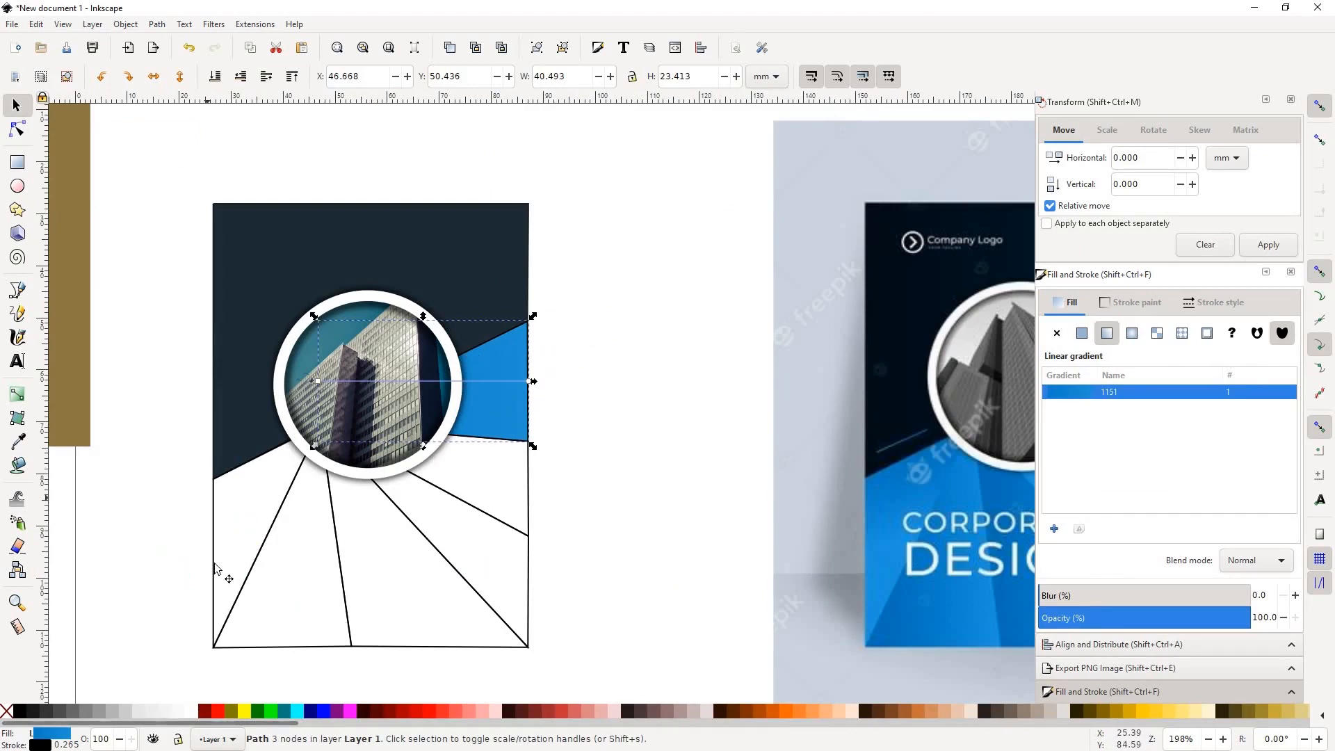
pyautogui.click(214, 531)
pyautogui.scroll(-2, 410, 485)
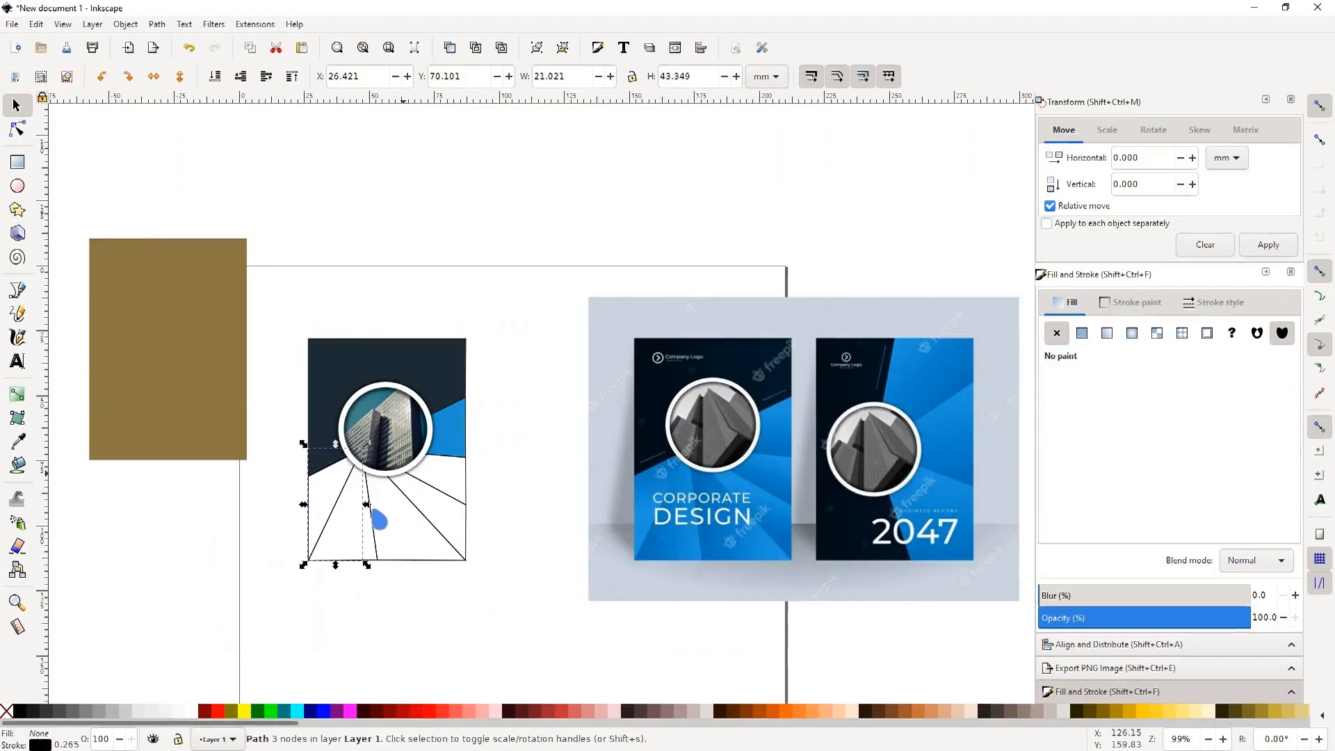
pyautogui.scroll(1, 352, 521)
pyautogui.click(20, 400)
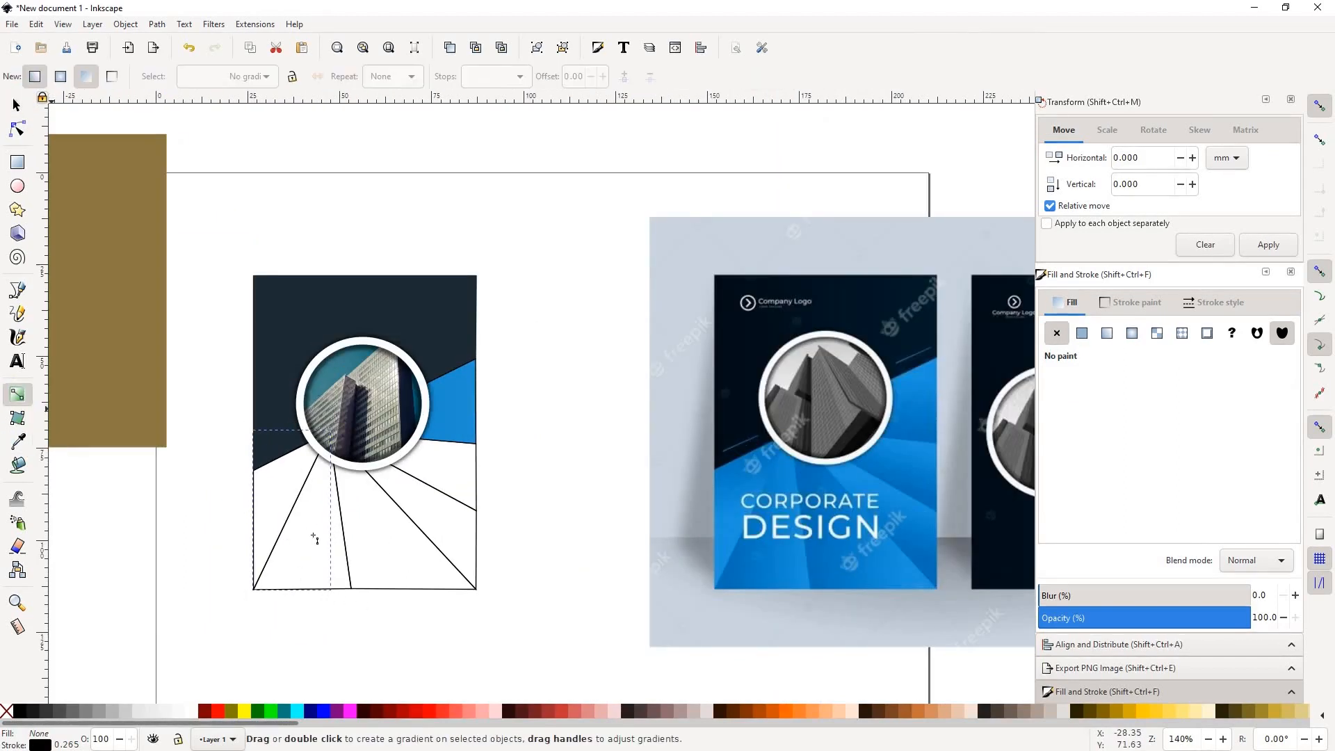
pyautogui.click(343, 511)
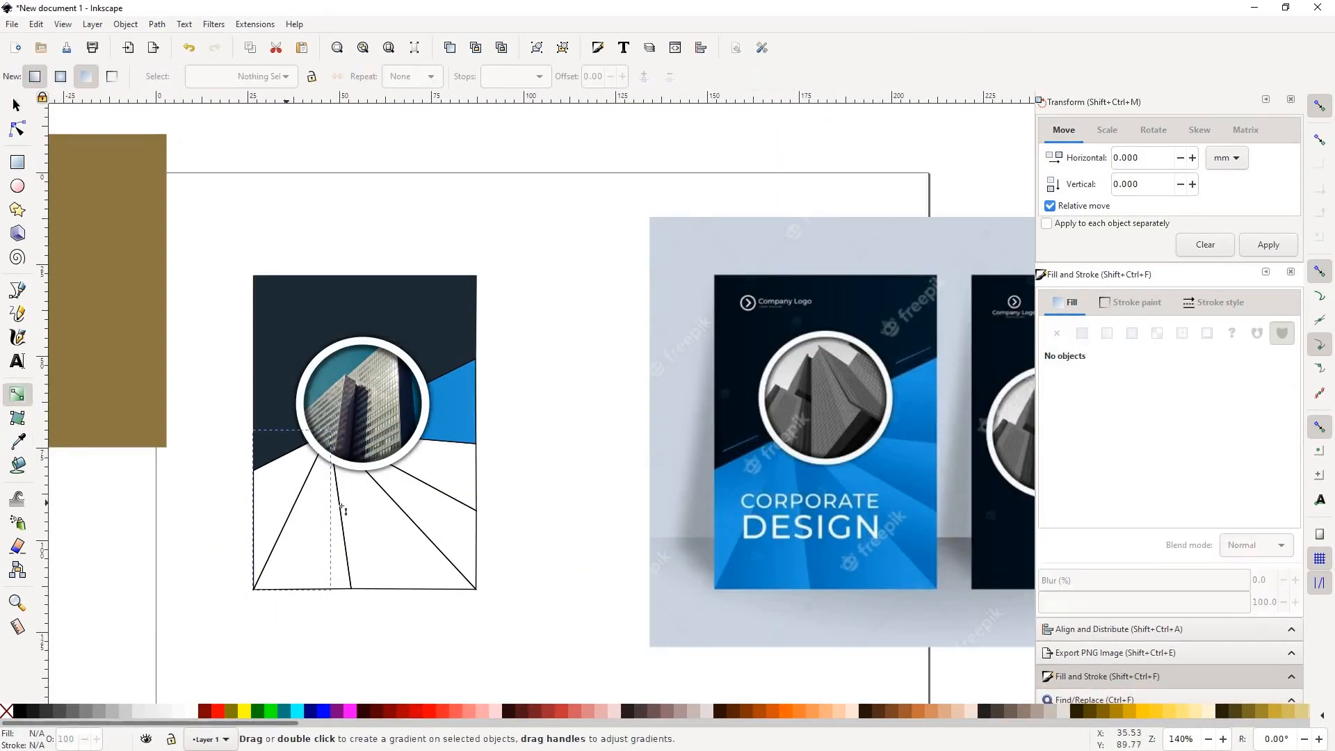
pyautogui.click(17, 107)
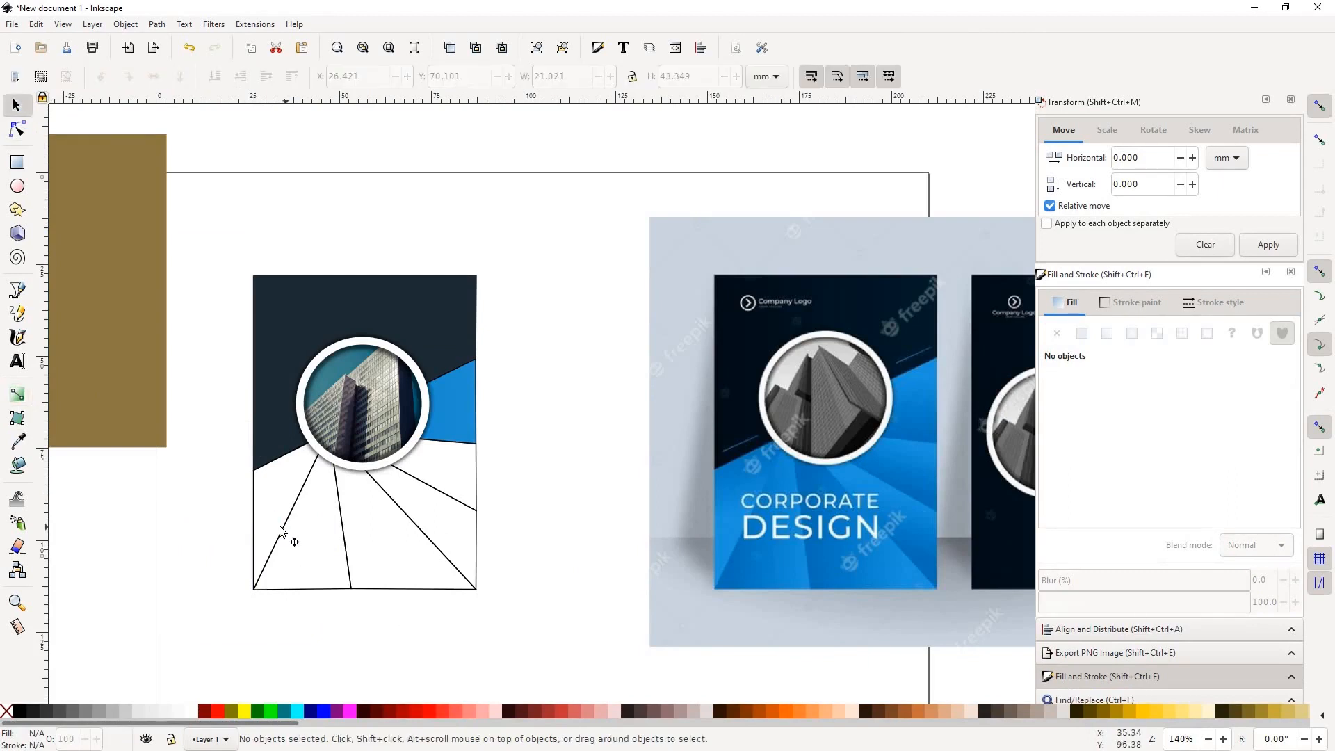
# Step: Apply a linear gradient fill to the lower-left wedge and to the leftmost wedge along the cover's left edge
pyautogui.click(292, 534)
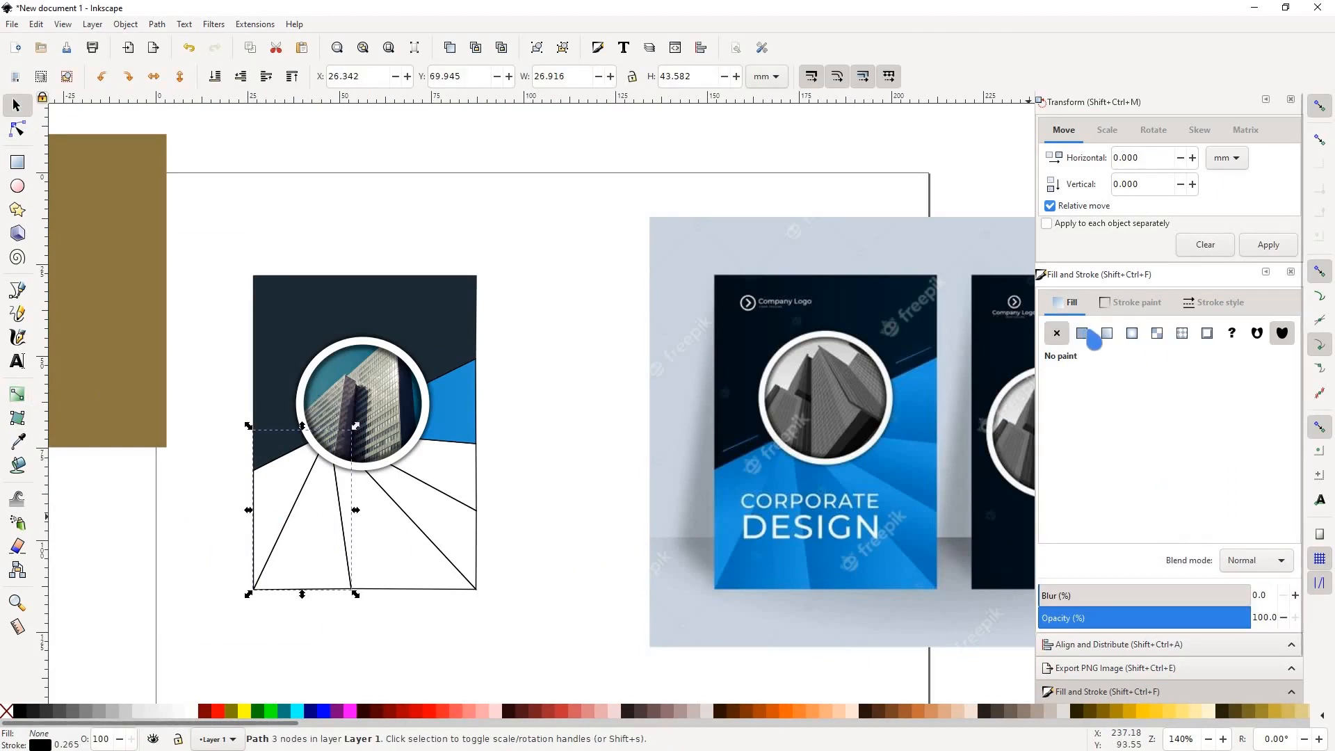
pyautogui.click(1112, 336)
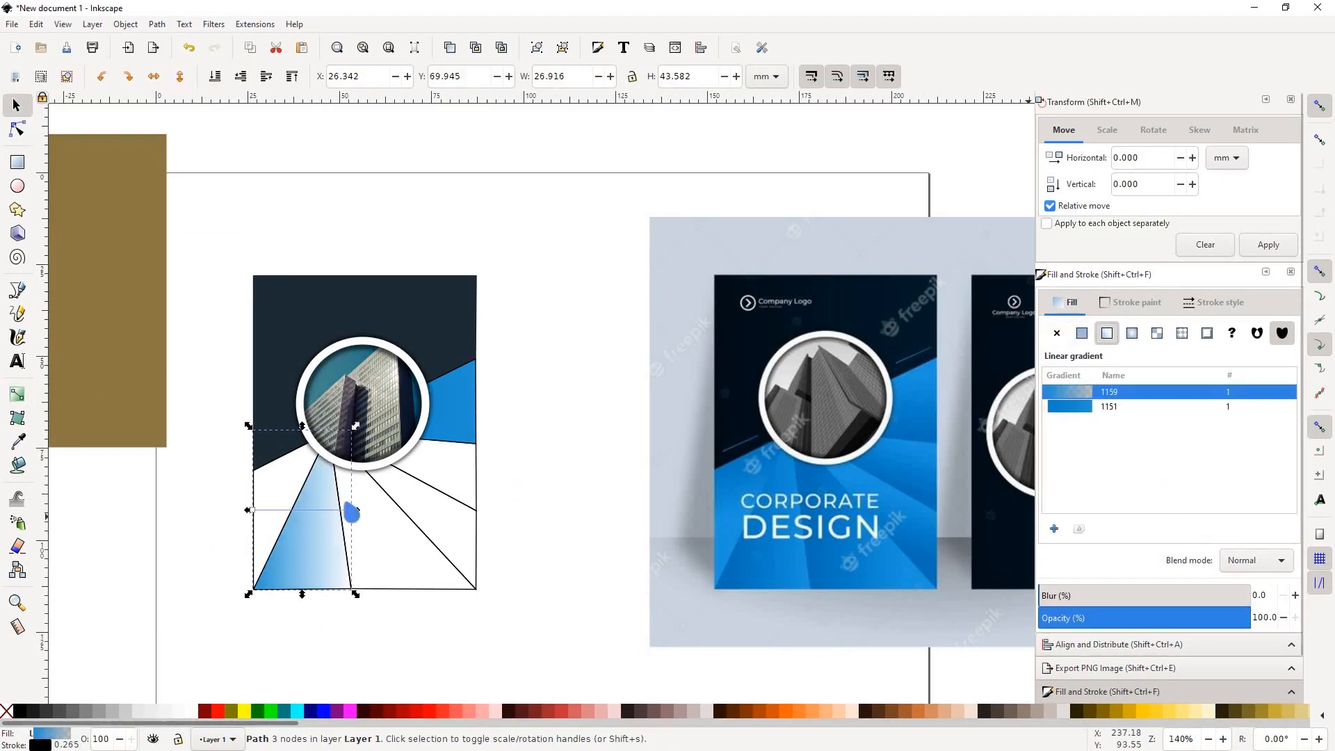
pyautogui.click(278, 468)
pyautogui.click(1107, 333)
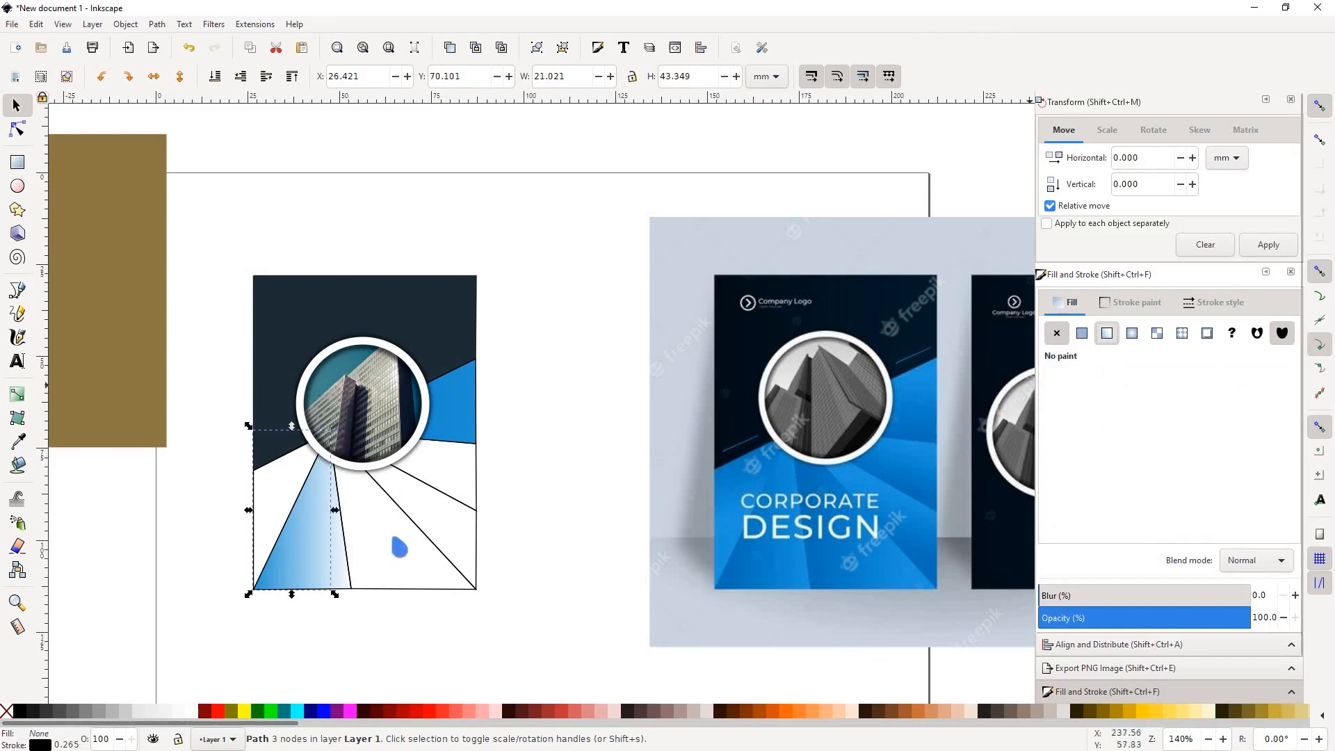
# Step: Apply linear gradient fills to the three remaining unfilled wedges, at the bottom centre, lower right and right edge of the cover
pyautogui.click(441, 553)
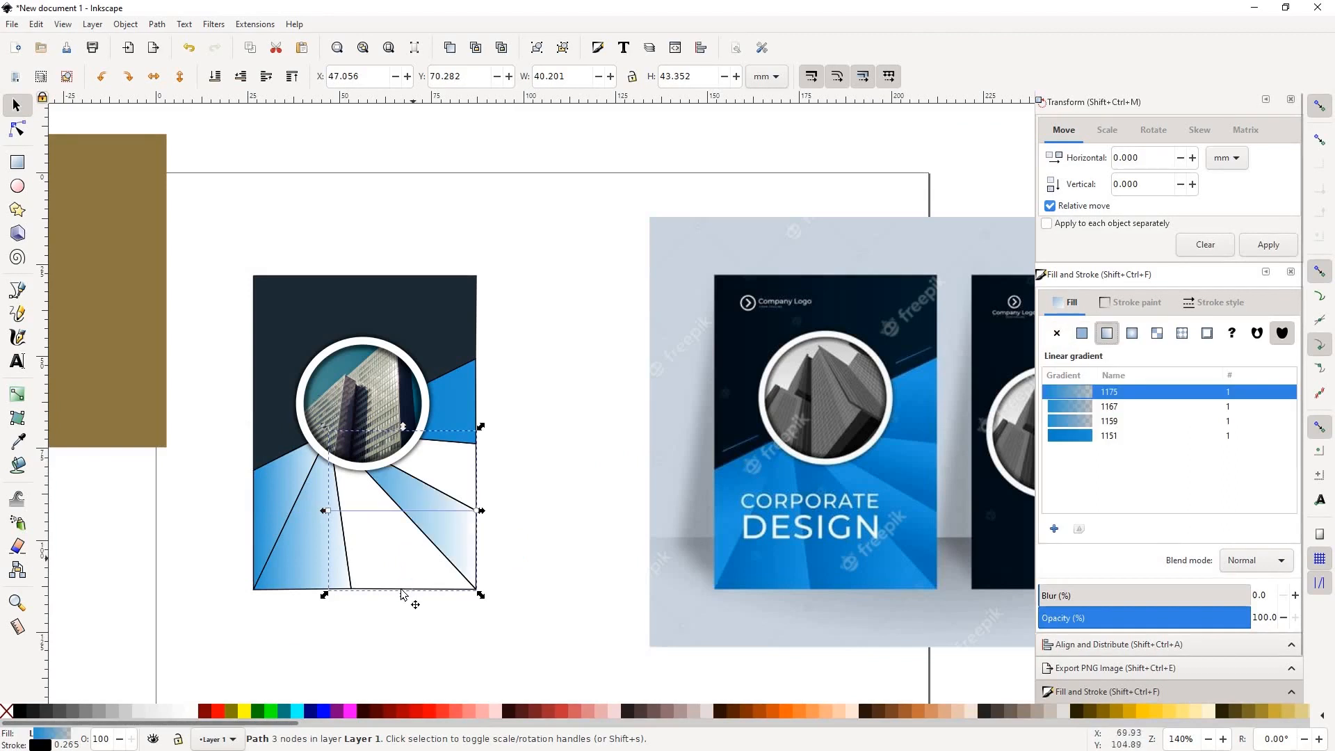
pyautogui.click(431, 589)
pyautogui.click(1107, 334)
pyautogui.click(472, 445)
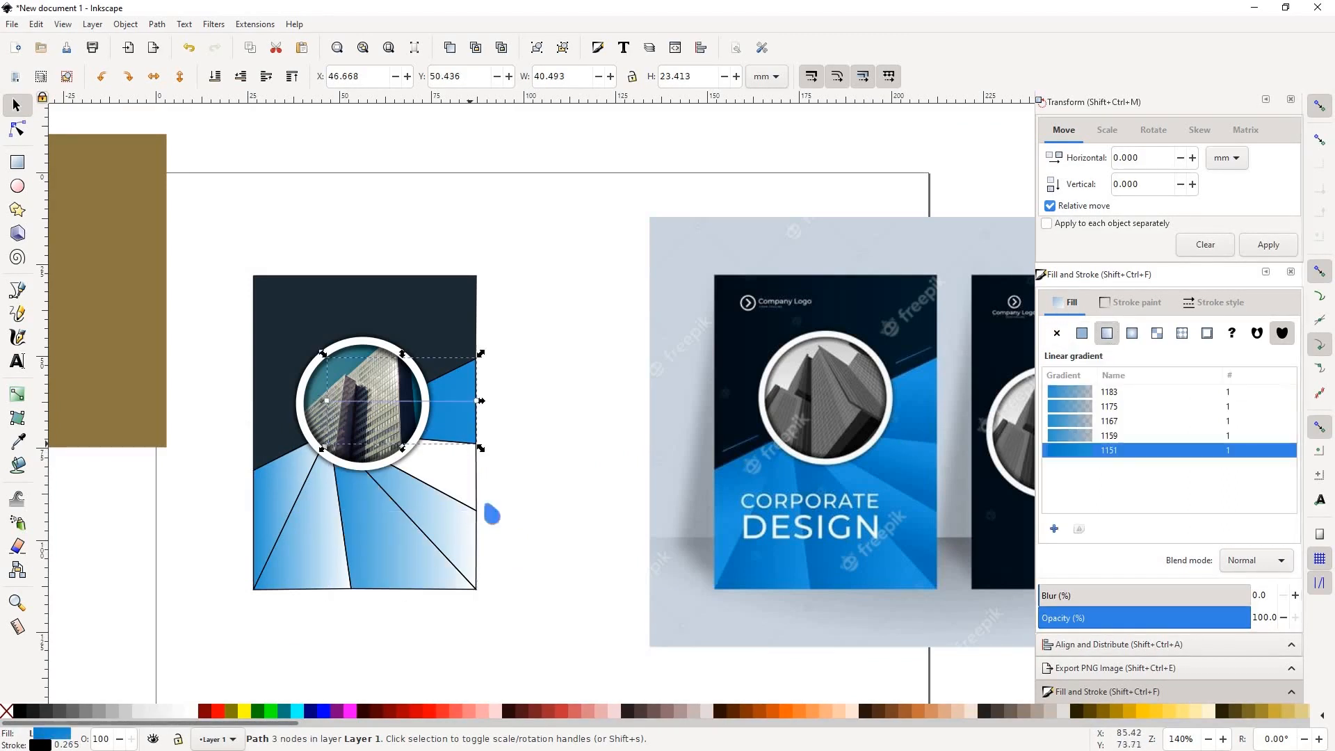
pyautogui.click(473, 486)
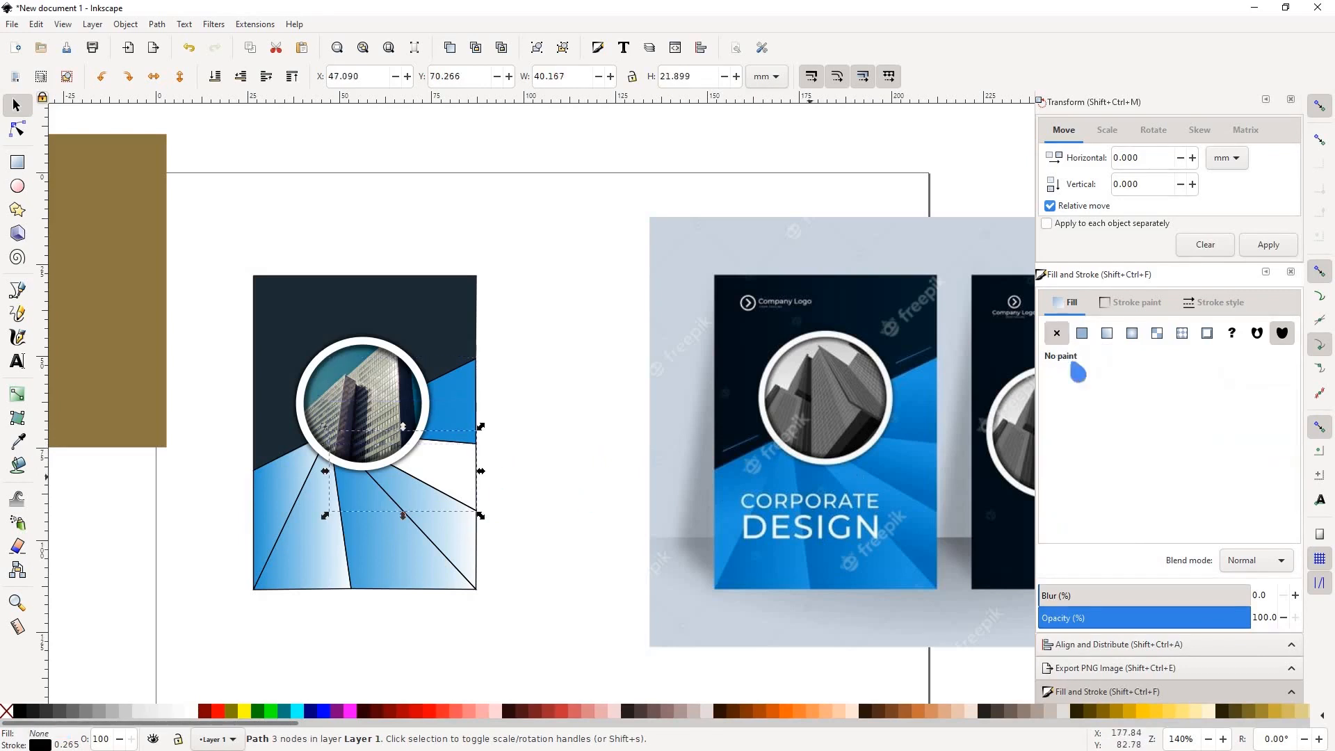
pyautogui.click(1107, 334)
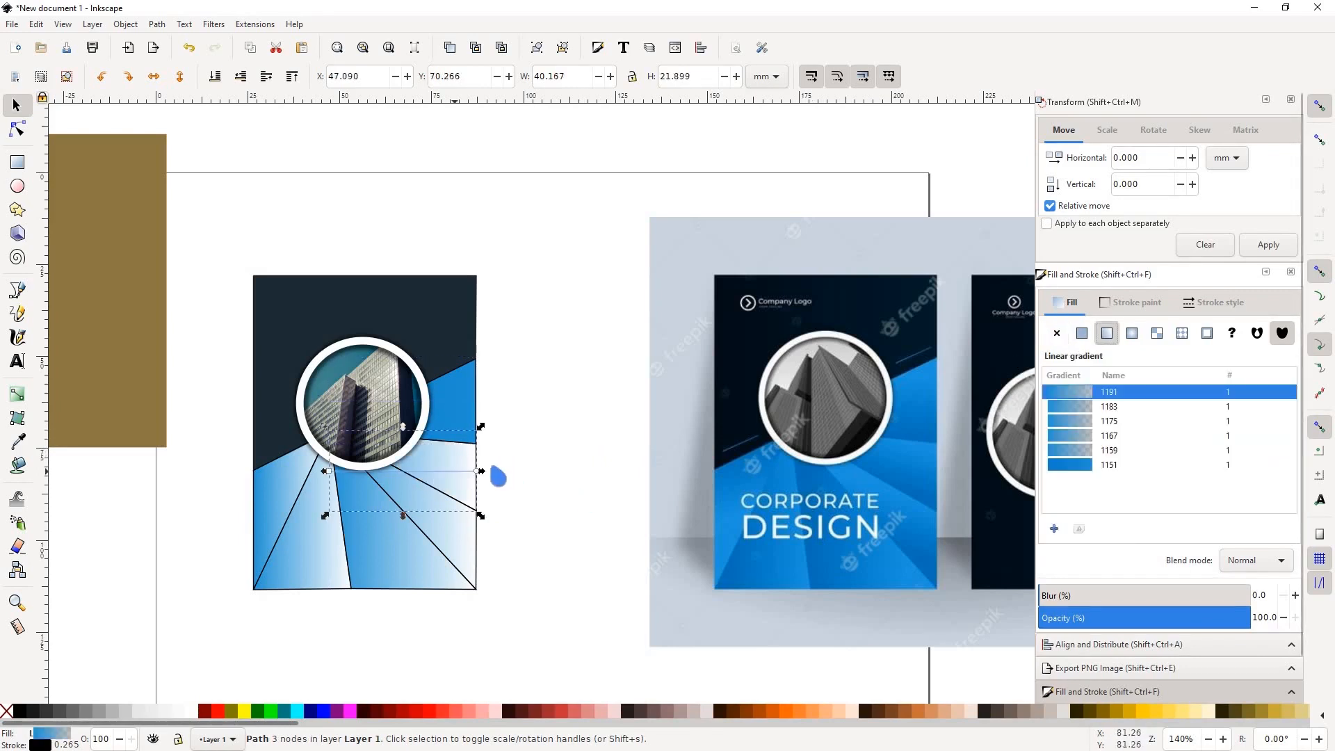
# Step: Replace the transparent gradient end stop of the second wedge down on the right edge with a blue sampled from the reference cover
pyautogui.scroll(4, 501, 420)
pyautogui.scroll(-4, 373, 426)
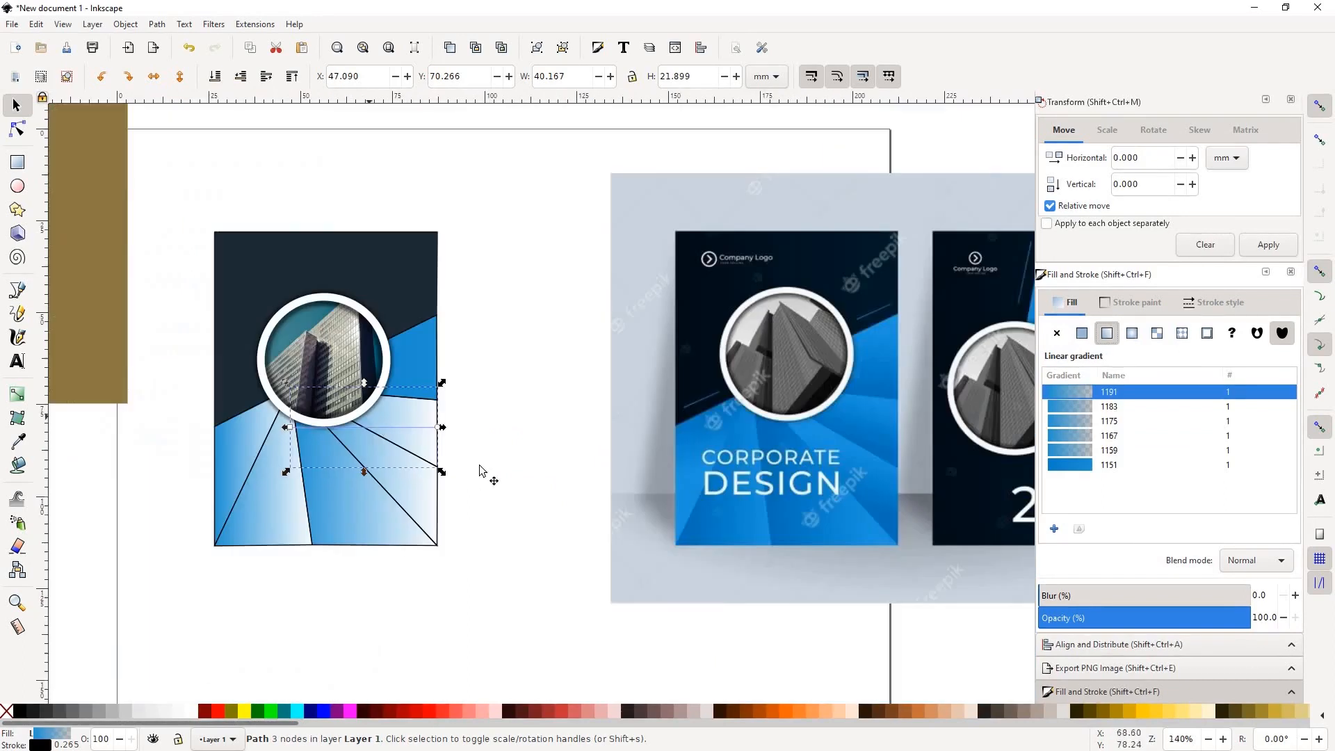
pyautogui.scroll(2, 483, 471)
pyautogui.click(511, 440)
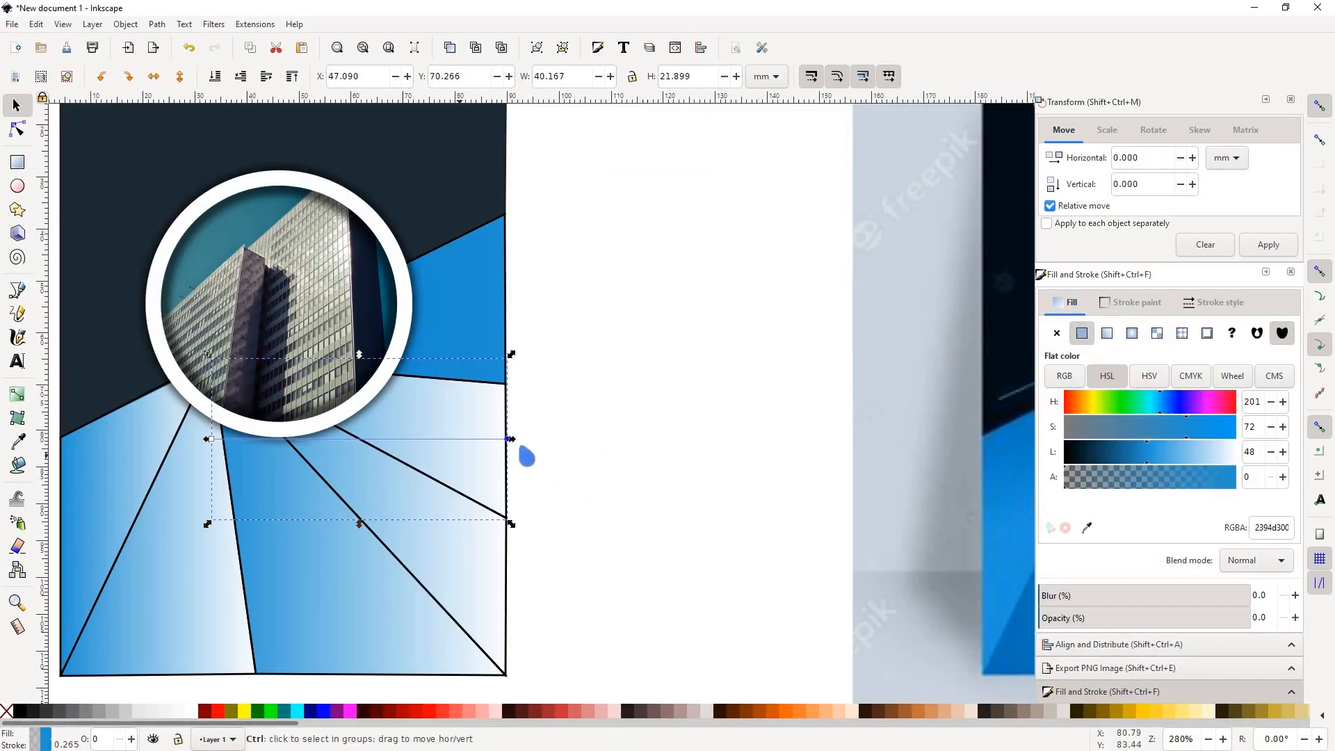
pyautogui.scroll(-2, 458, 455)
pyautogui.click(1086, 528)
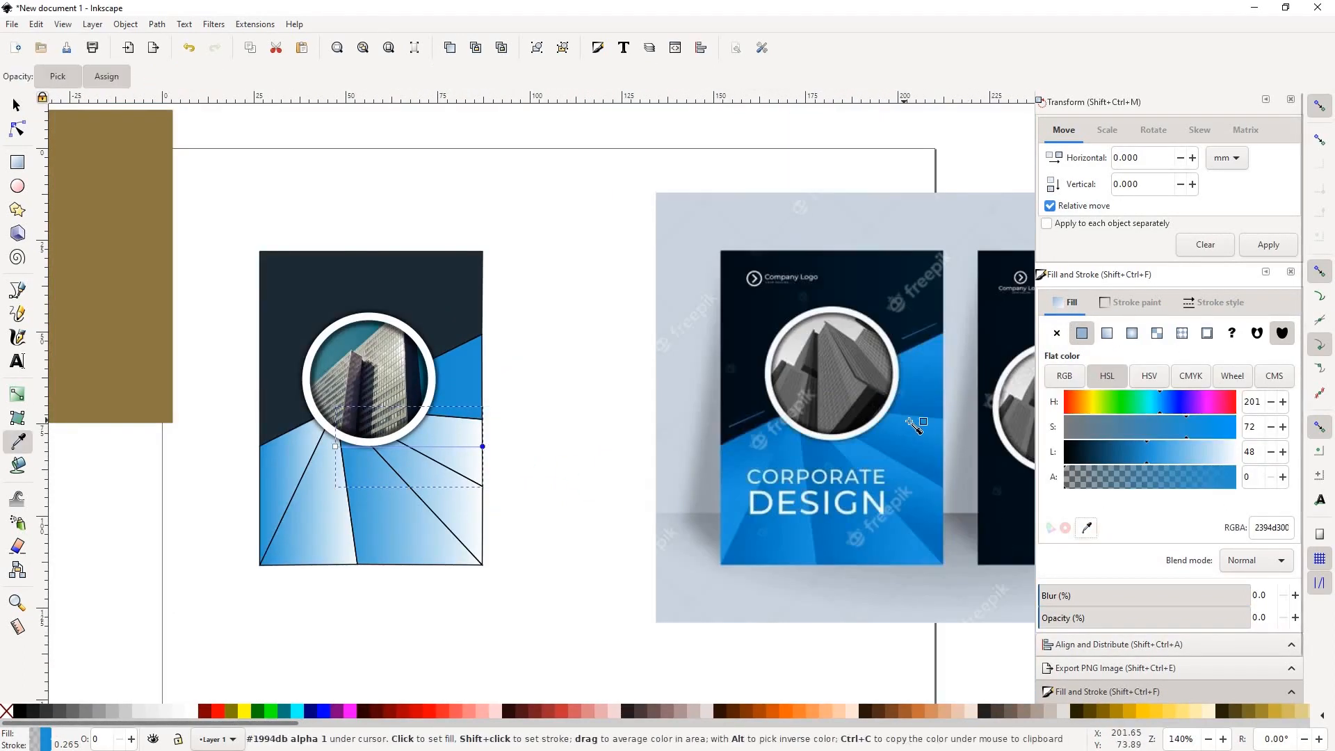
pyautogui.click(905, 426)
# Step: Set the transparent gradient end stops of the lower-right and bottom-centre wedges to opaque blues sampled from the reference cover
pyautogui.click(469, 521)
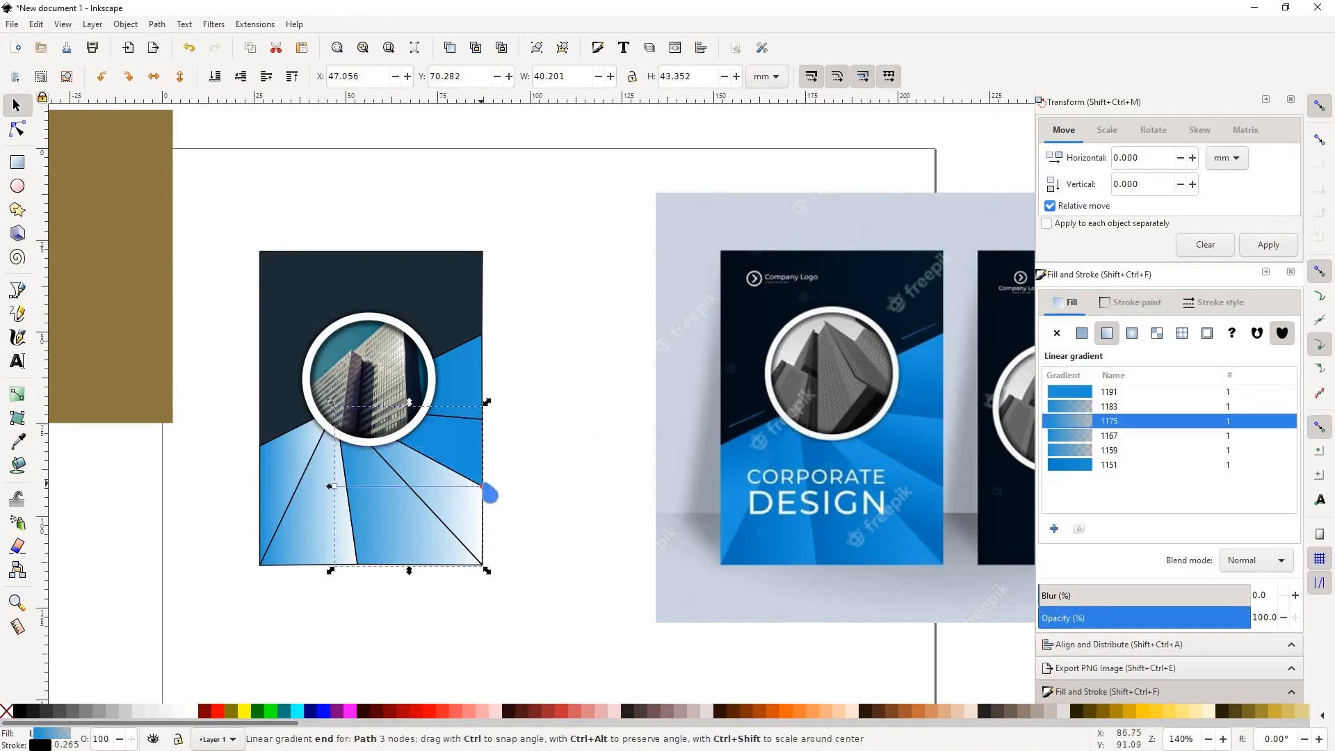
pyautogui.click(486, 486)
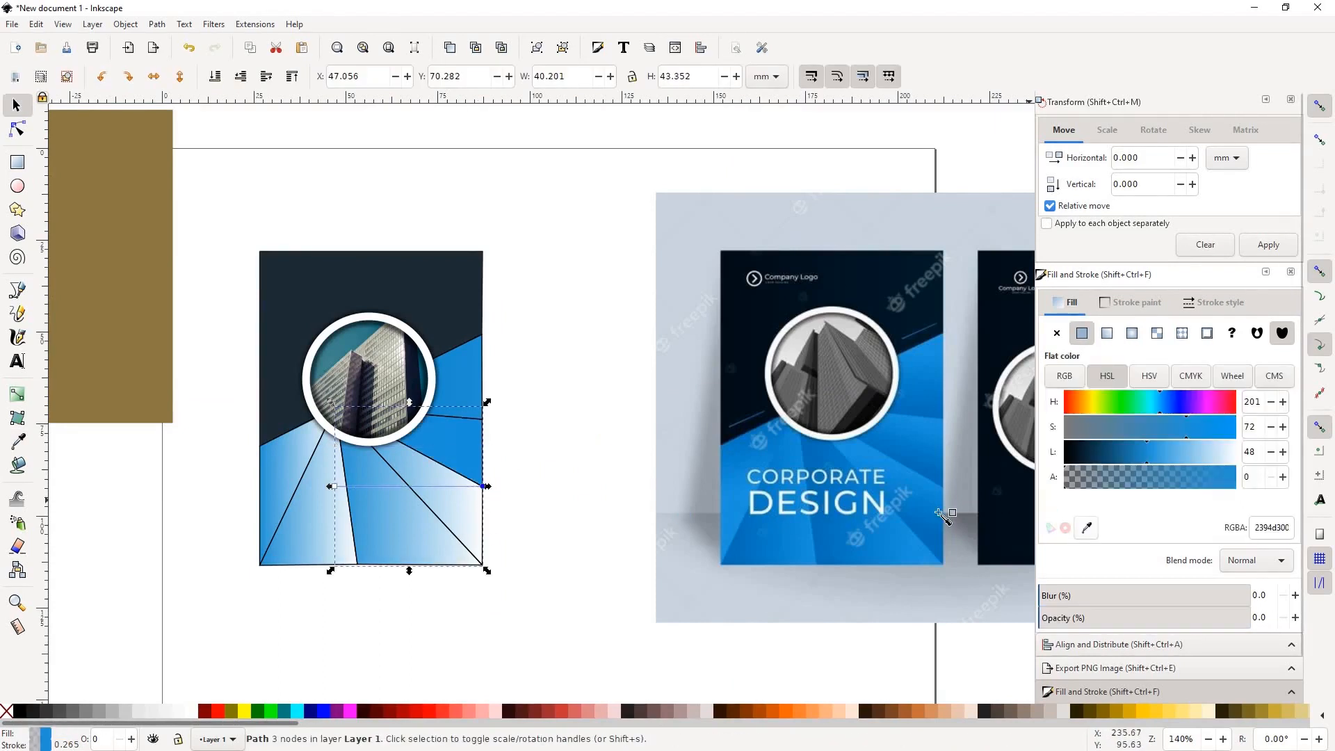
pyautogui.click(1086, 528)
pyautogui.click(418, 556)
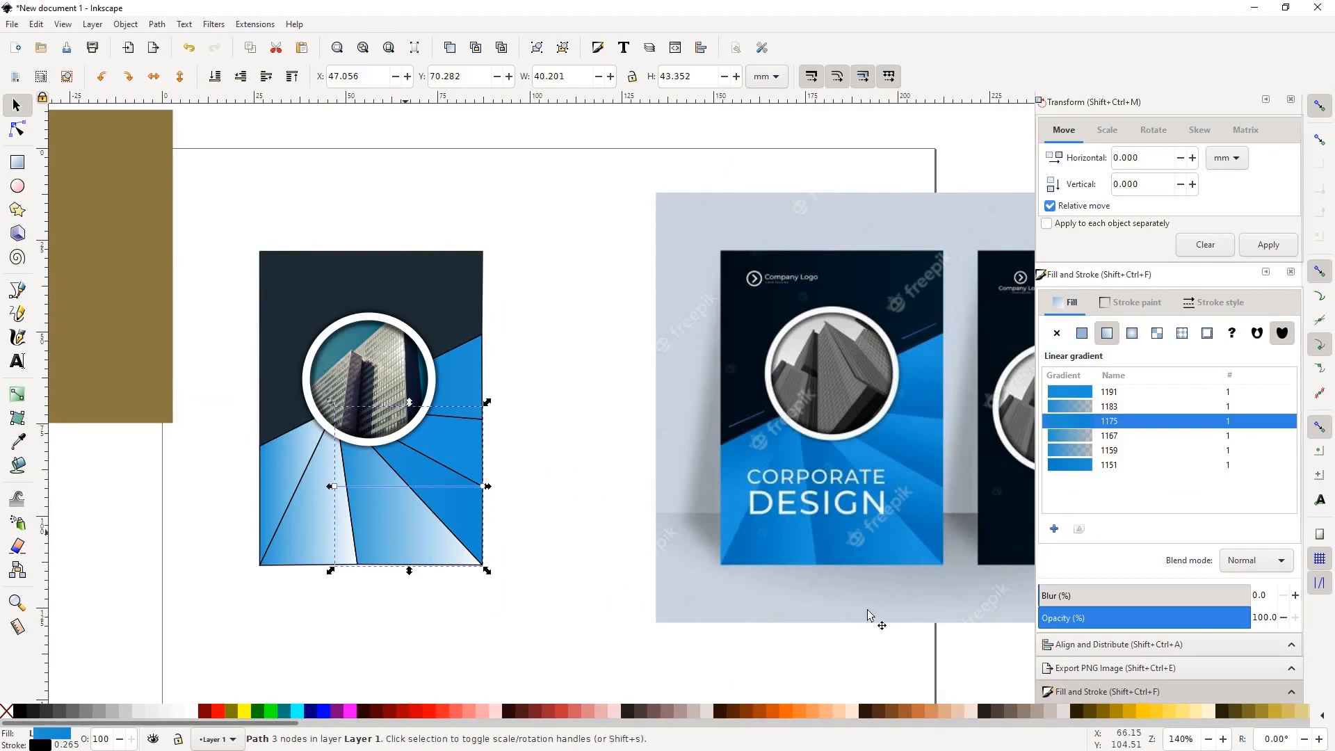
pyautogui.click(487, 486)
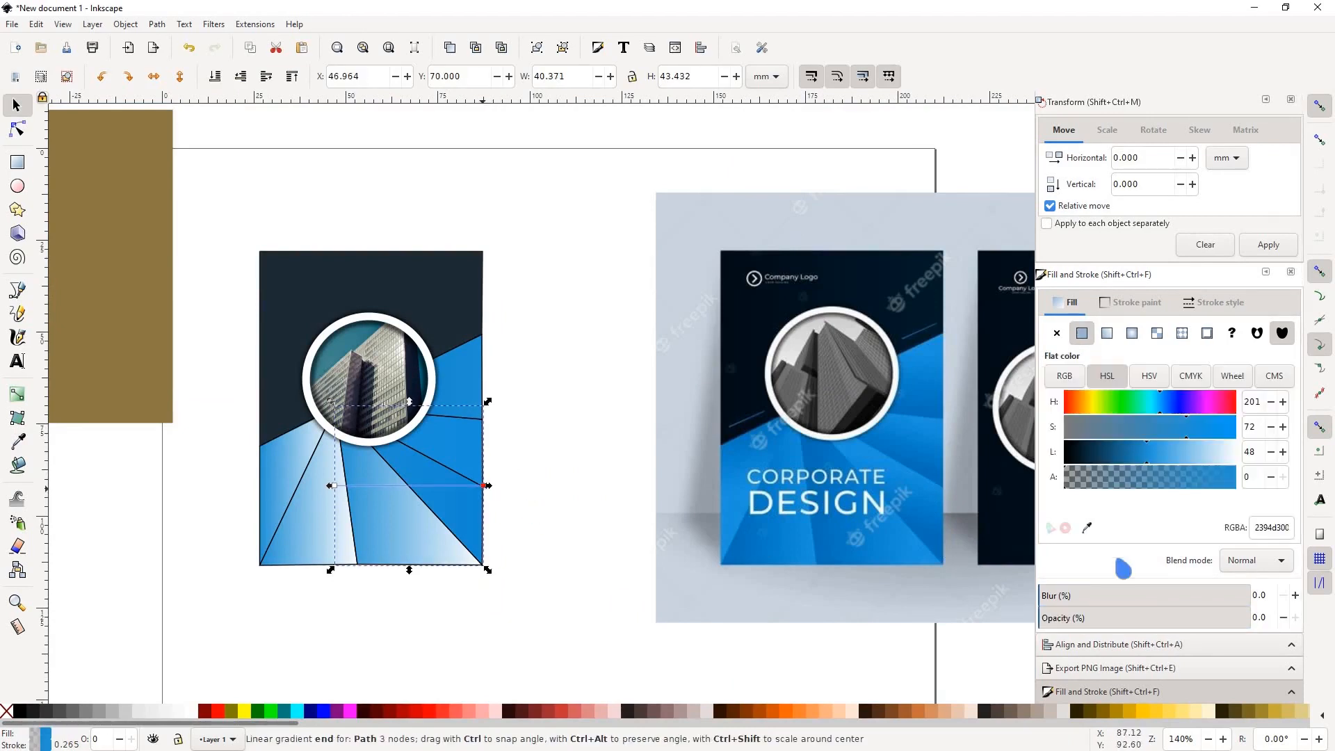
pyautogui.click(1088, 528)
pyautogui.click(389, 521)
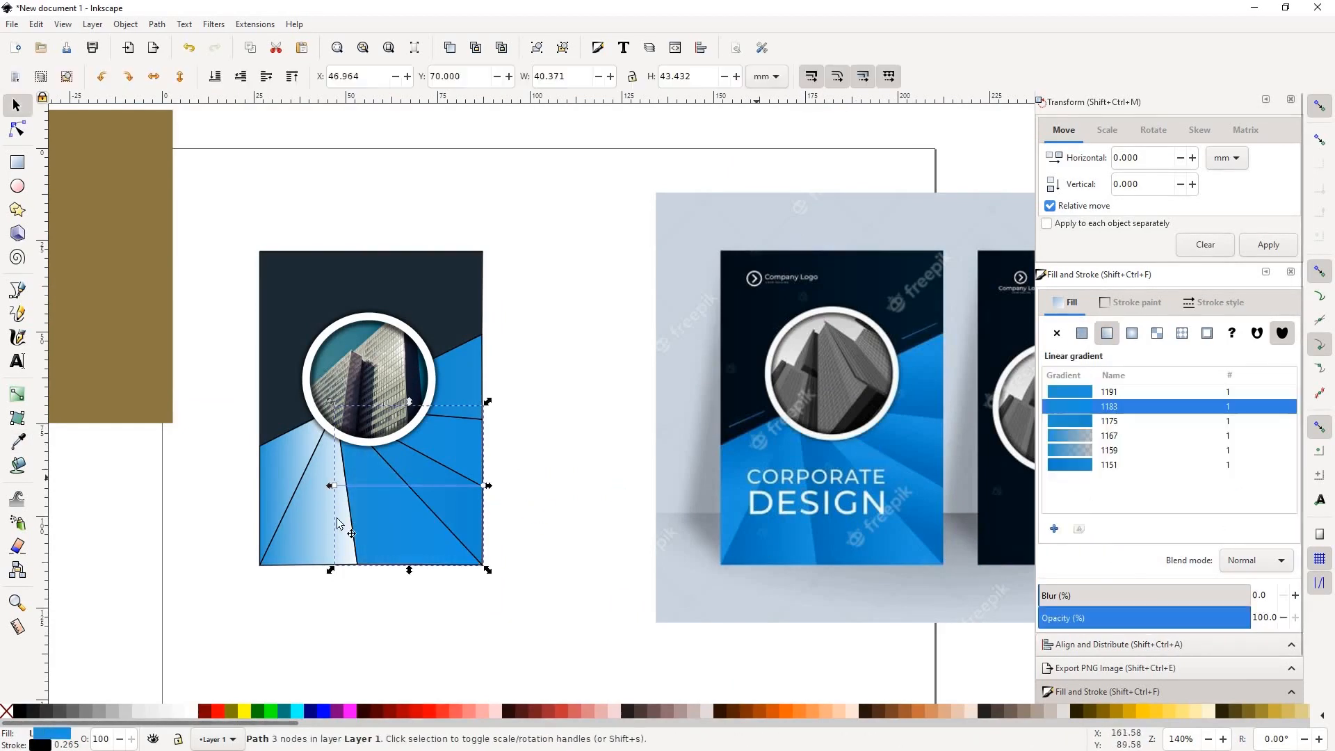
# Step: Set the transparent gradient end stops of the lower-left and leftmost wedges to blues sampled from the reference cover
pyautogui.click(329, 502)
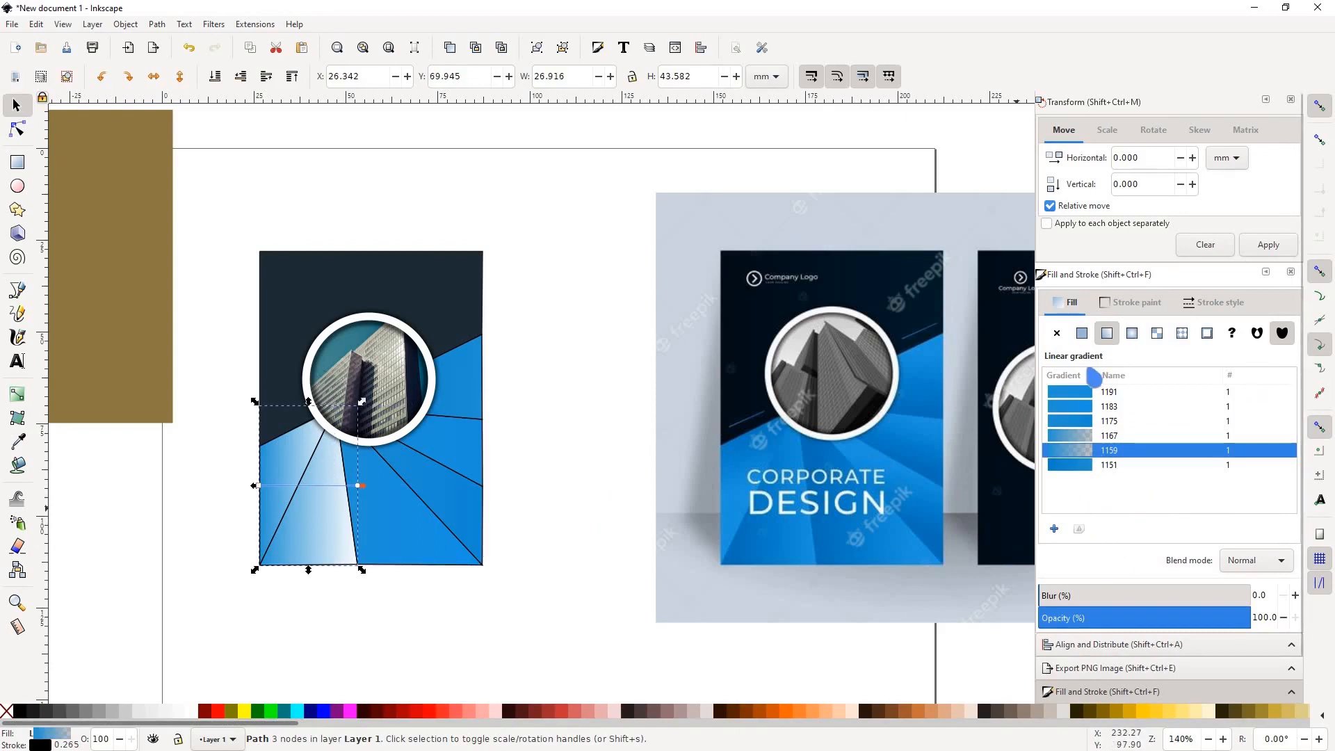
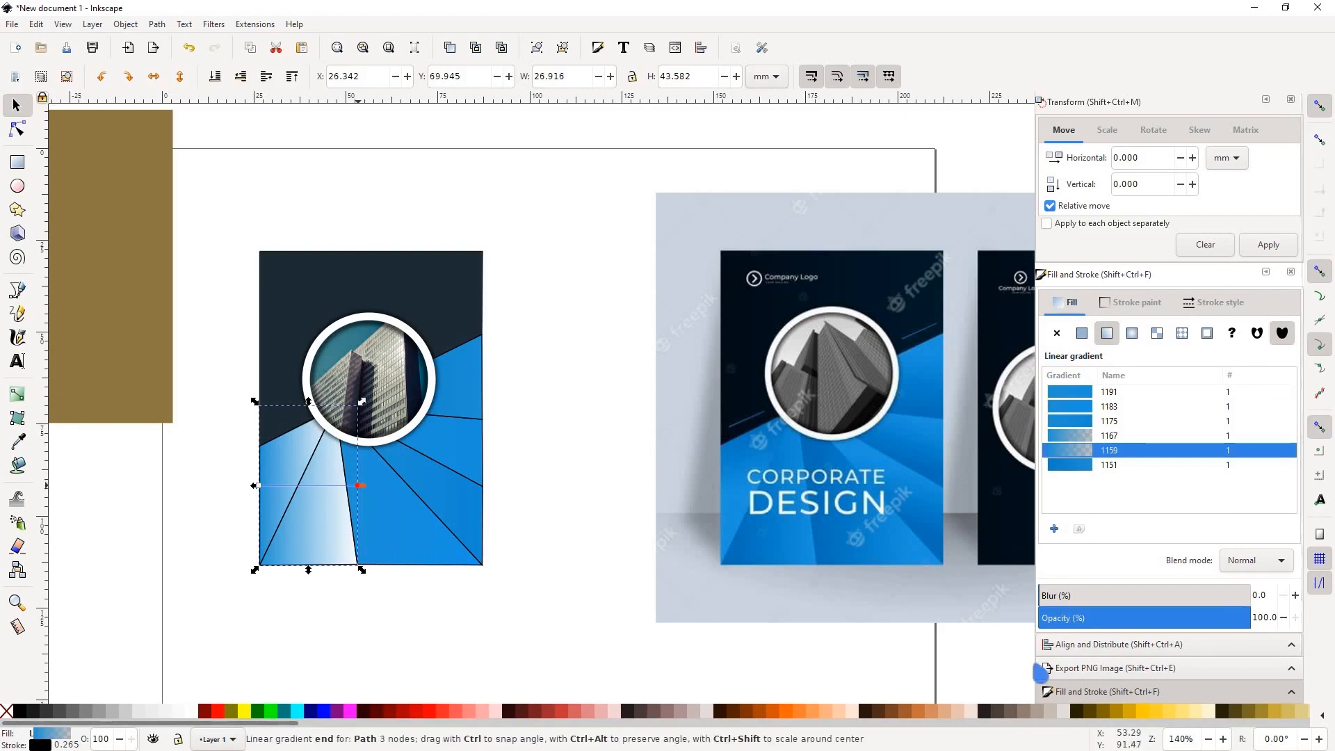
pyautogui.click(357, 485)
pyautogui.click(1086, 527)
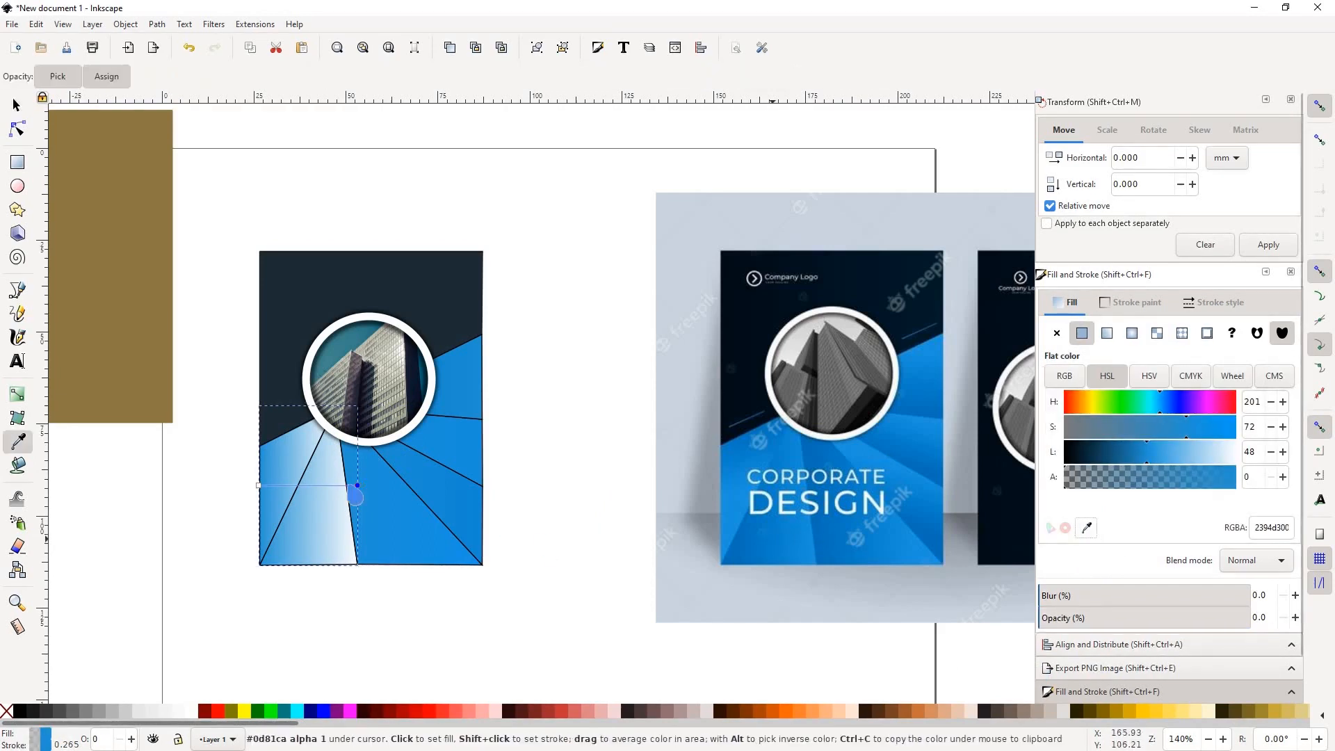
pyautogui.click(300, 438)
pyautogui.click(299, 438)
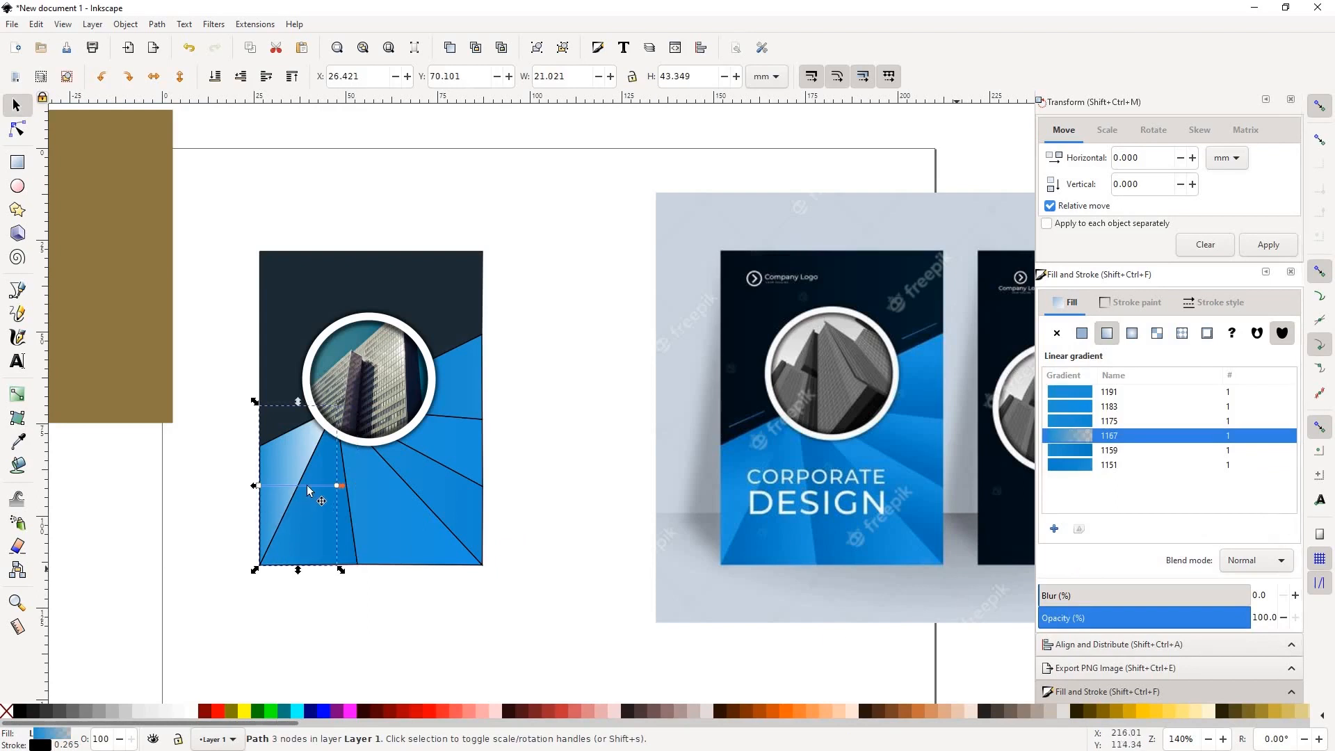
pyautogui.click(338, 486)
pyautogui.click(1087, 528)
pyautogui.click(765, 540)
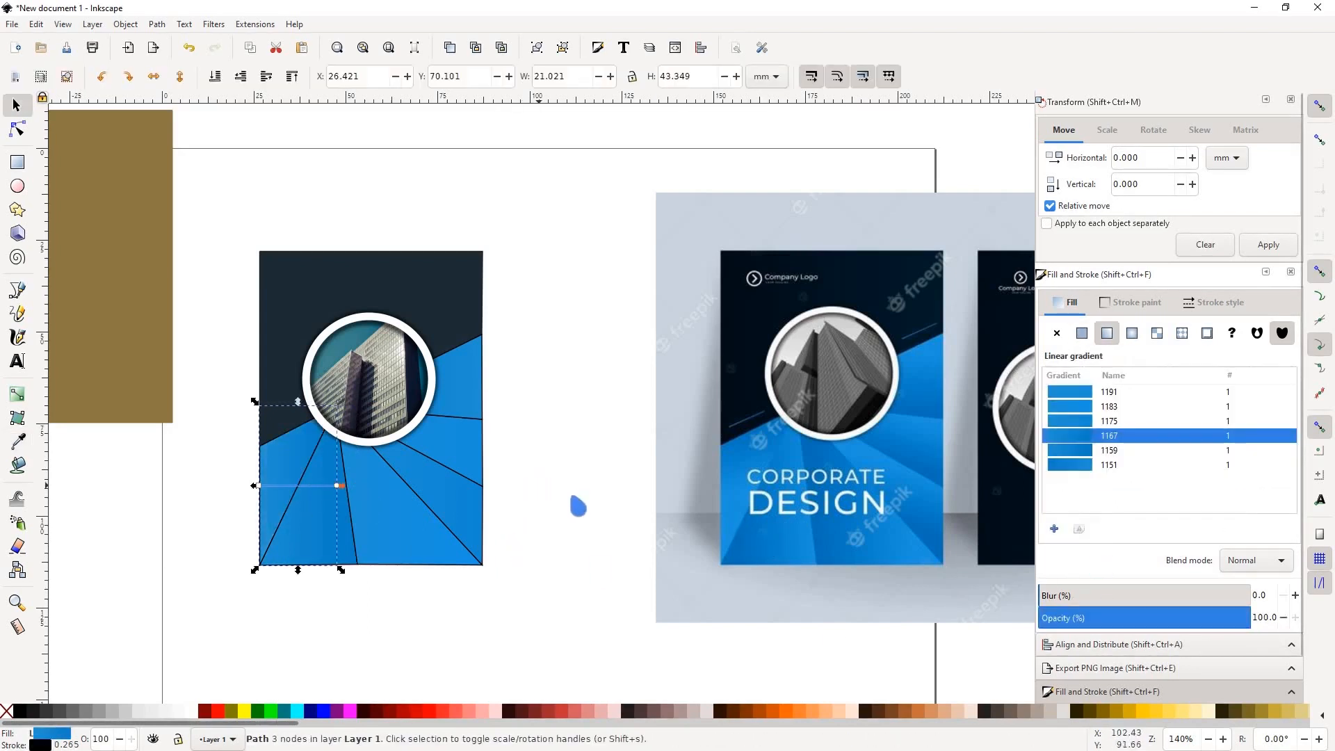
pyautogui.click(559, 500)
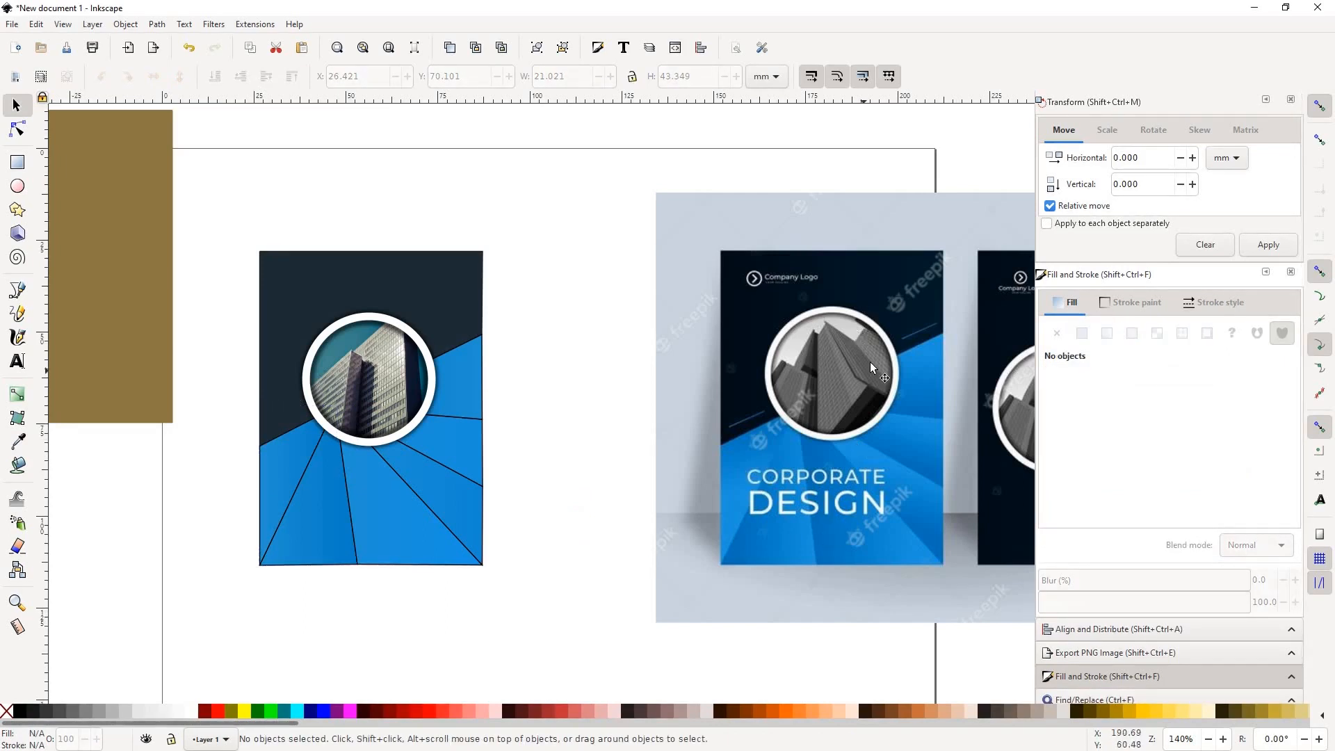
# Step: Reposition the upper-right wedge's gradient so it runs from the wedge's lower edge beside the photo circle up to its slanted upper edge
pyautogui.scroll(3, 453, 426)
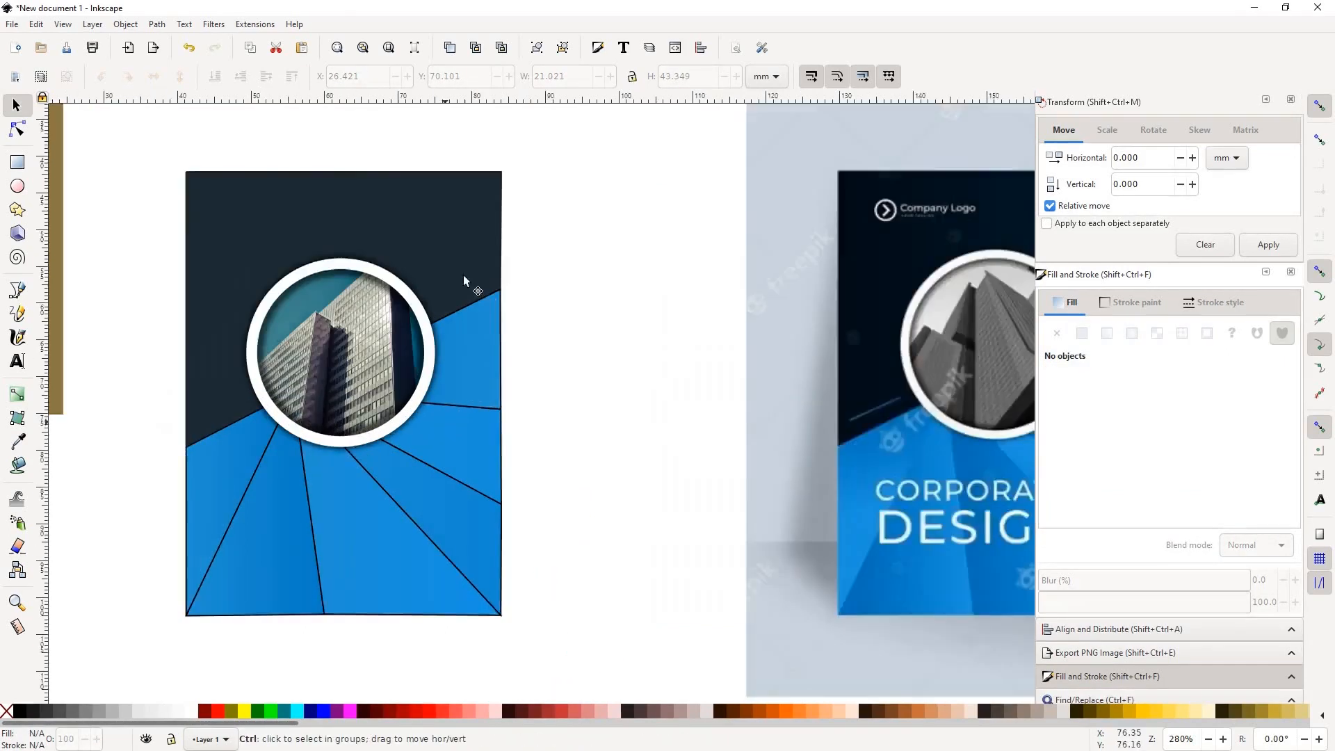
pyautogui.click(492, 298)
pyautogui.scroll(-2, 471, 308)
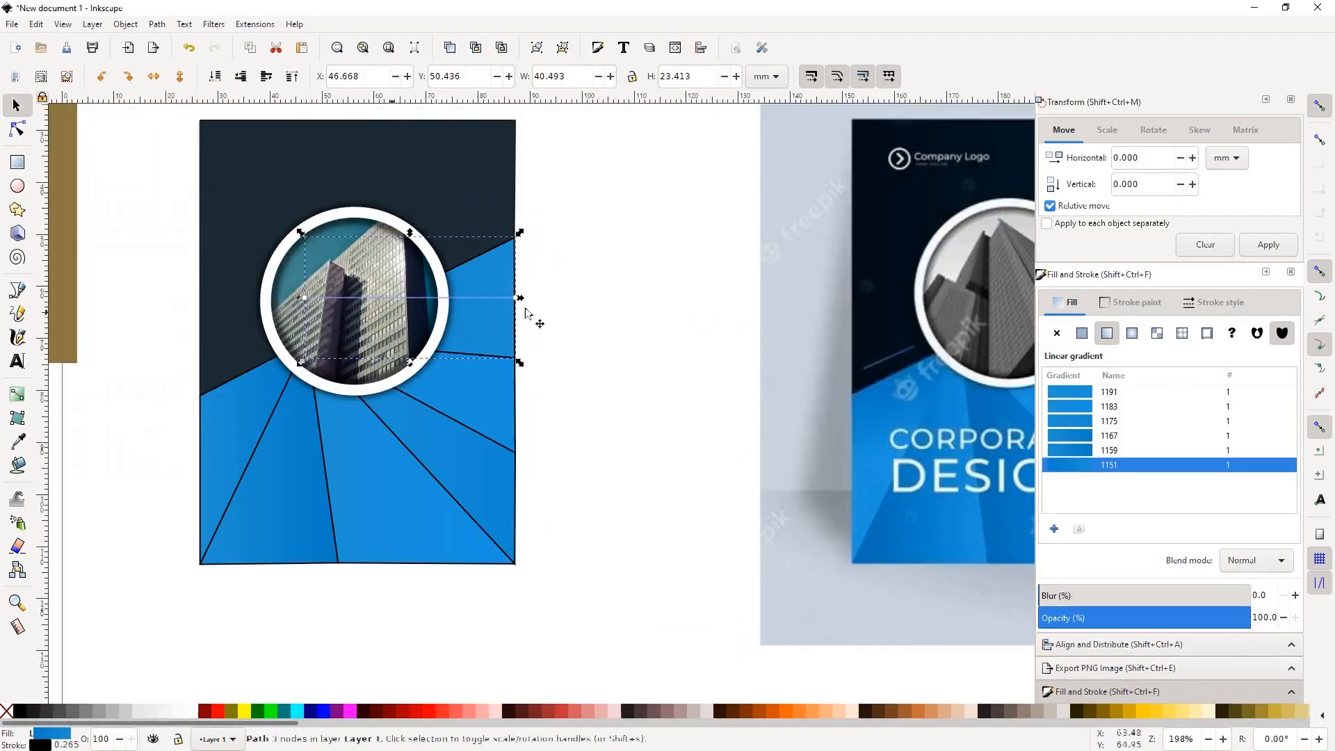
pyautogui.scroll(-1, 429, 303)
pyautogui.scroll(1, 668, 318)
pyautogui.moveTo(212, 288); pyautogui.dragTo(325, 339)
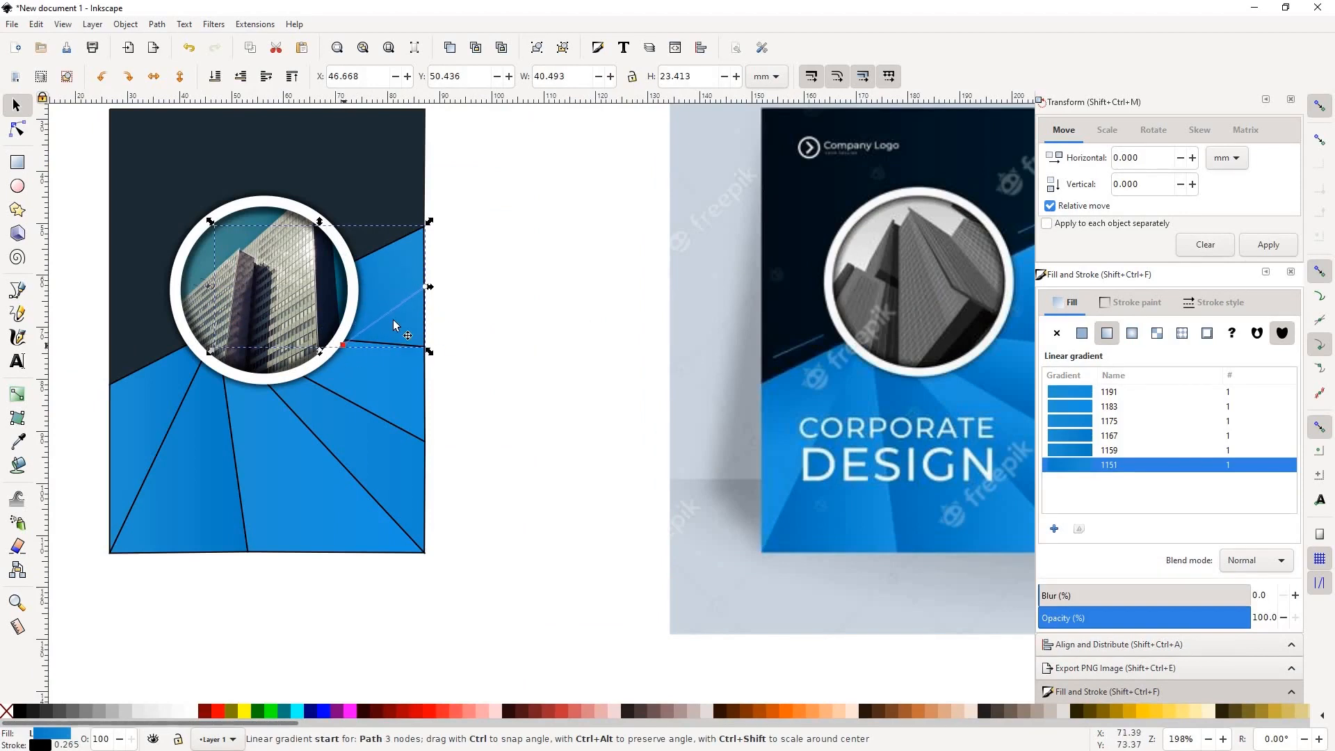
pyautogui.scroll(-2, 396, 321)
pyautogui.scroll(2, 905, 312)
pyautogui.scroll(-2, 536, 223)
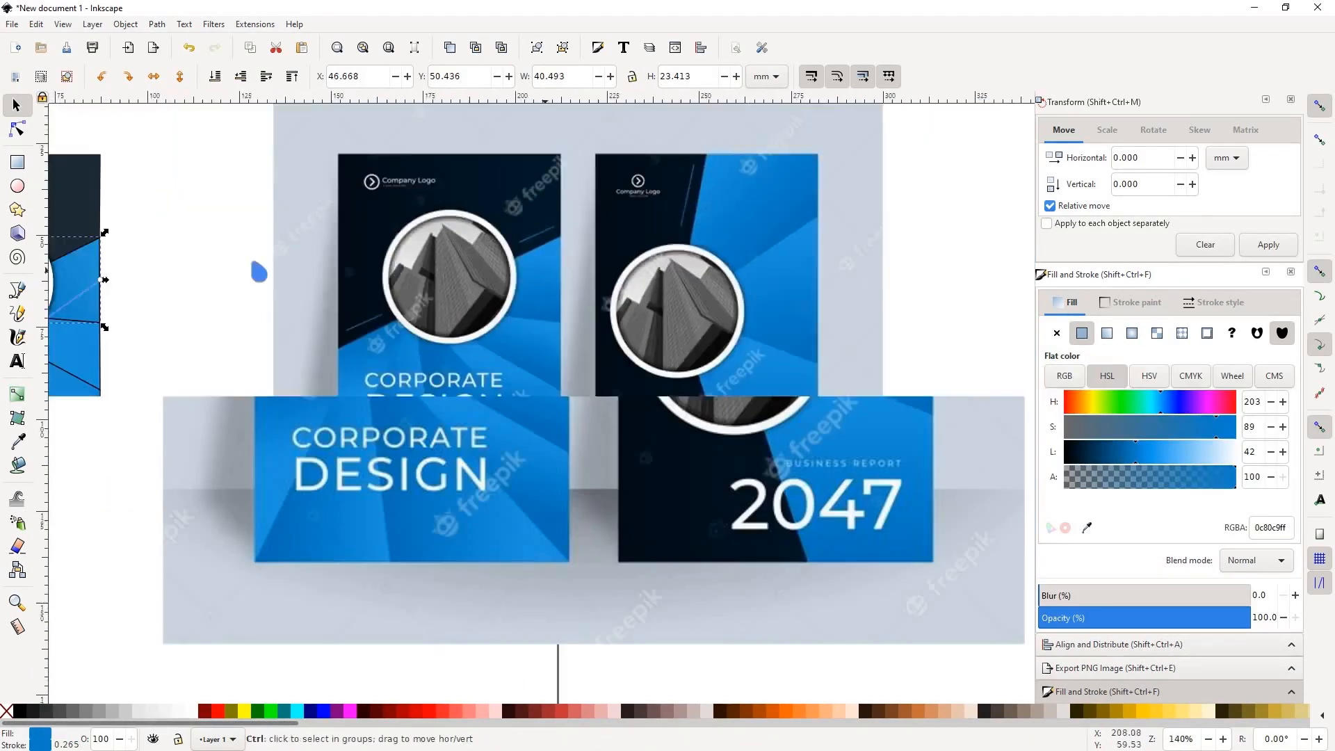
pyautogui.scroll(1, 245, 299)
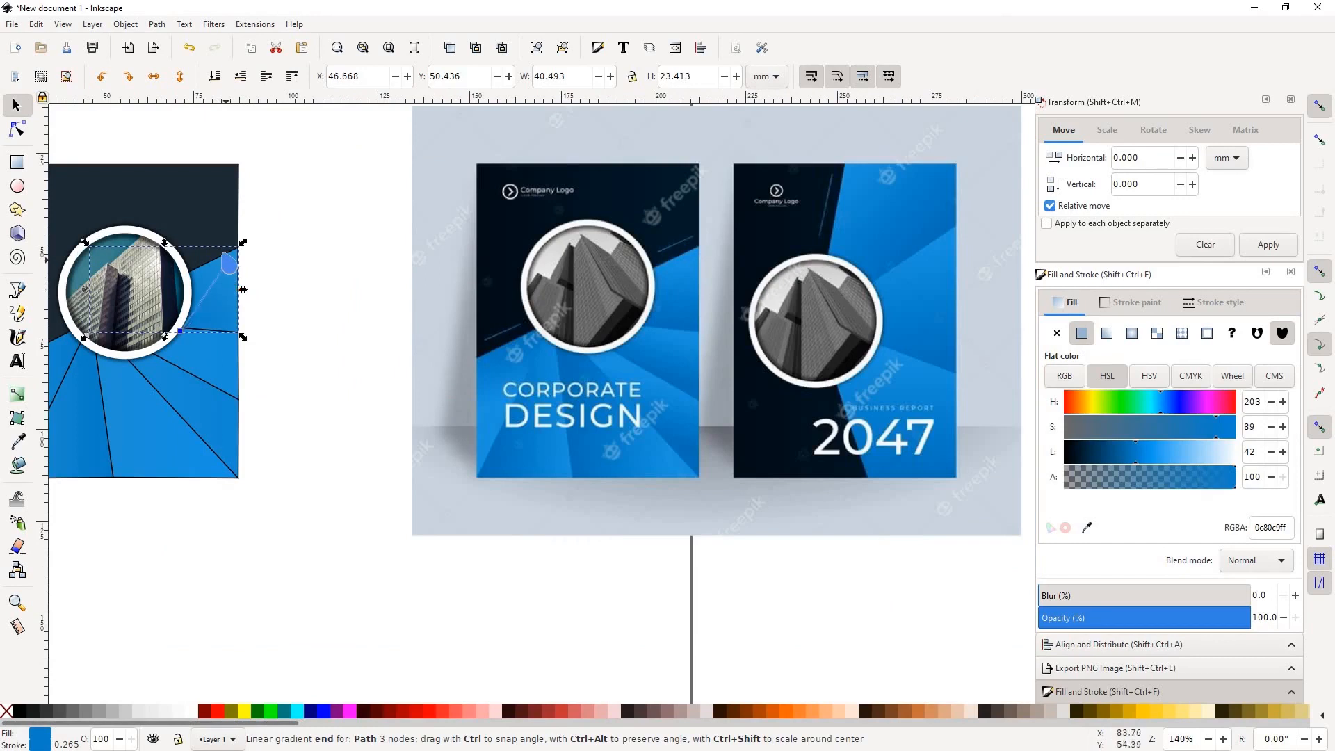
# Step: Resample the end and start stop colours of the upper-right wedge's gradient from the matching wedge on the reference cover
pyautogui.click(1087, 527)
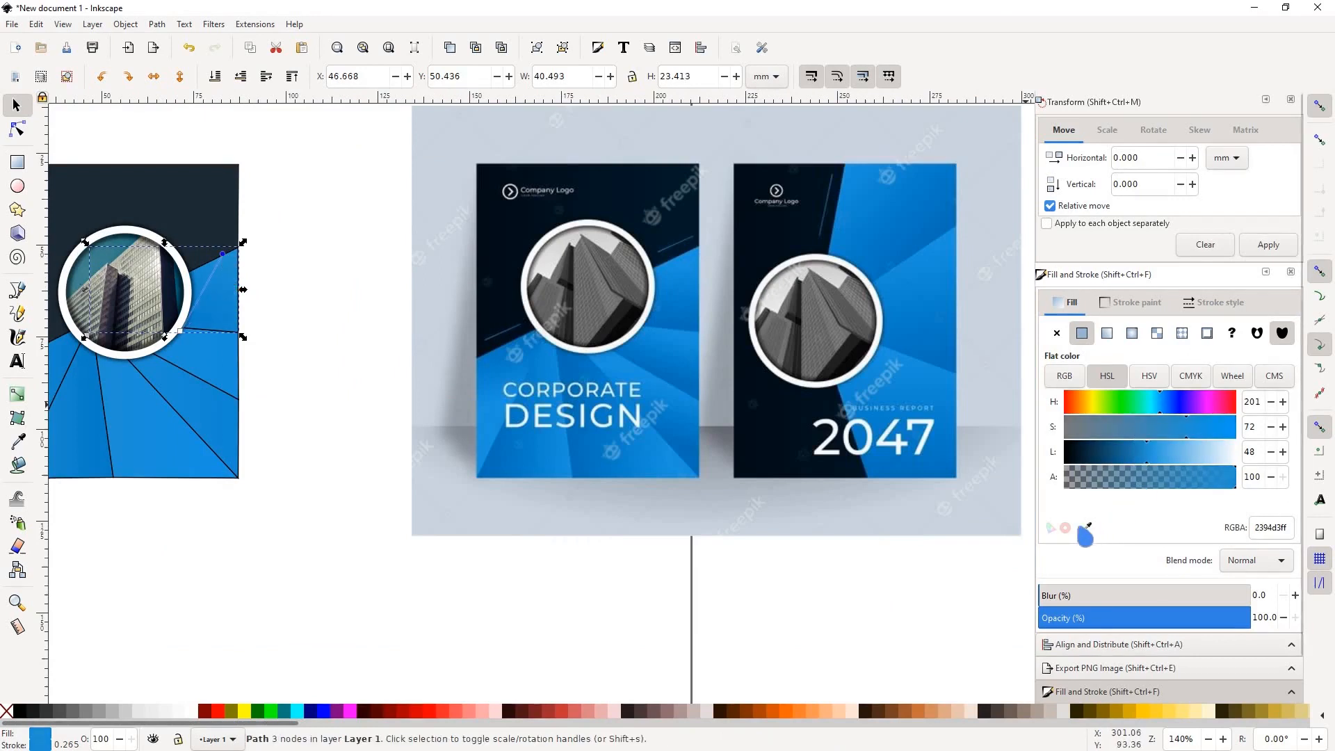
pyautogui.click(357, 269)
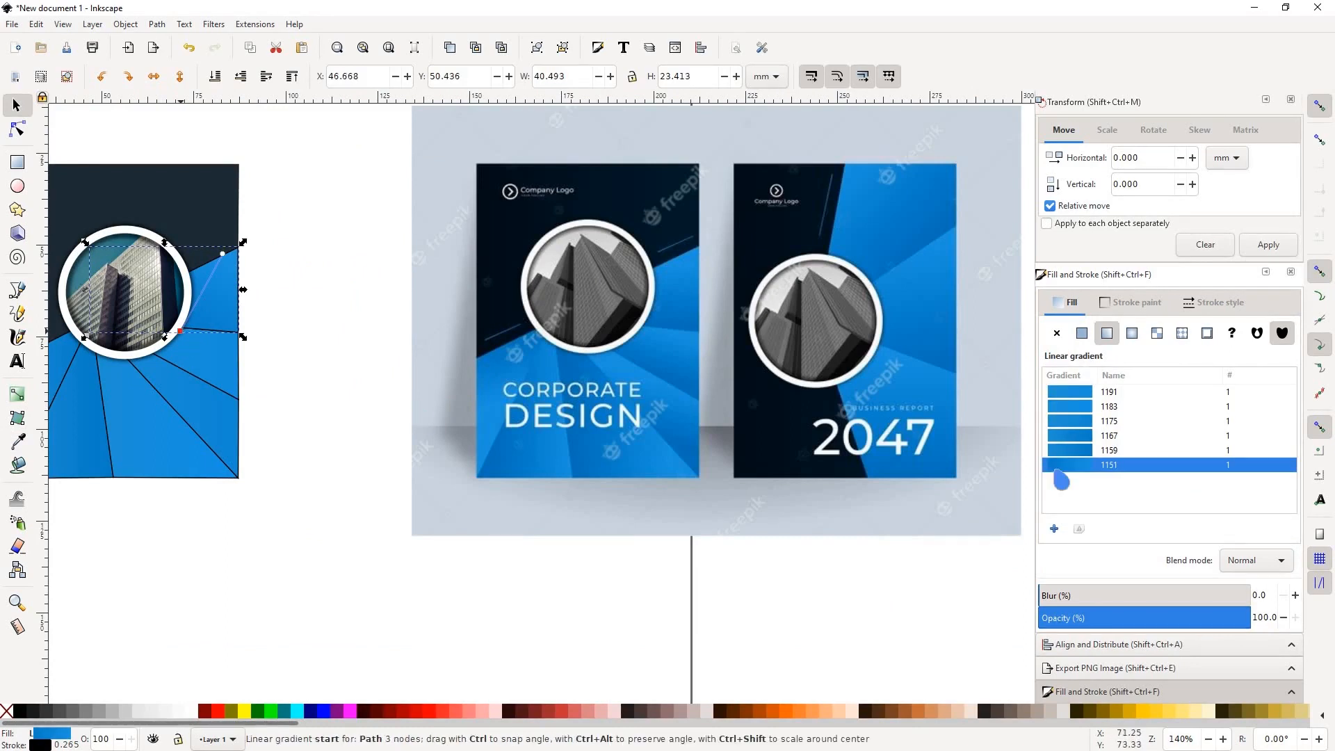
pyautogui.click(1082, 333)
pyautogui.click(1087, 527)
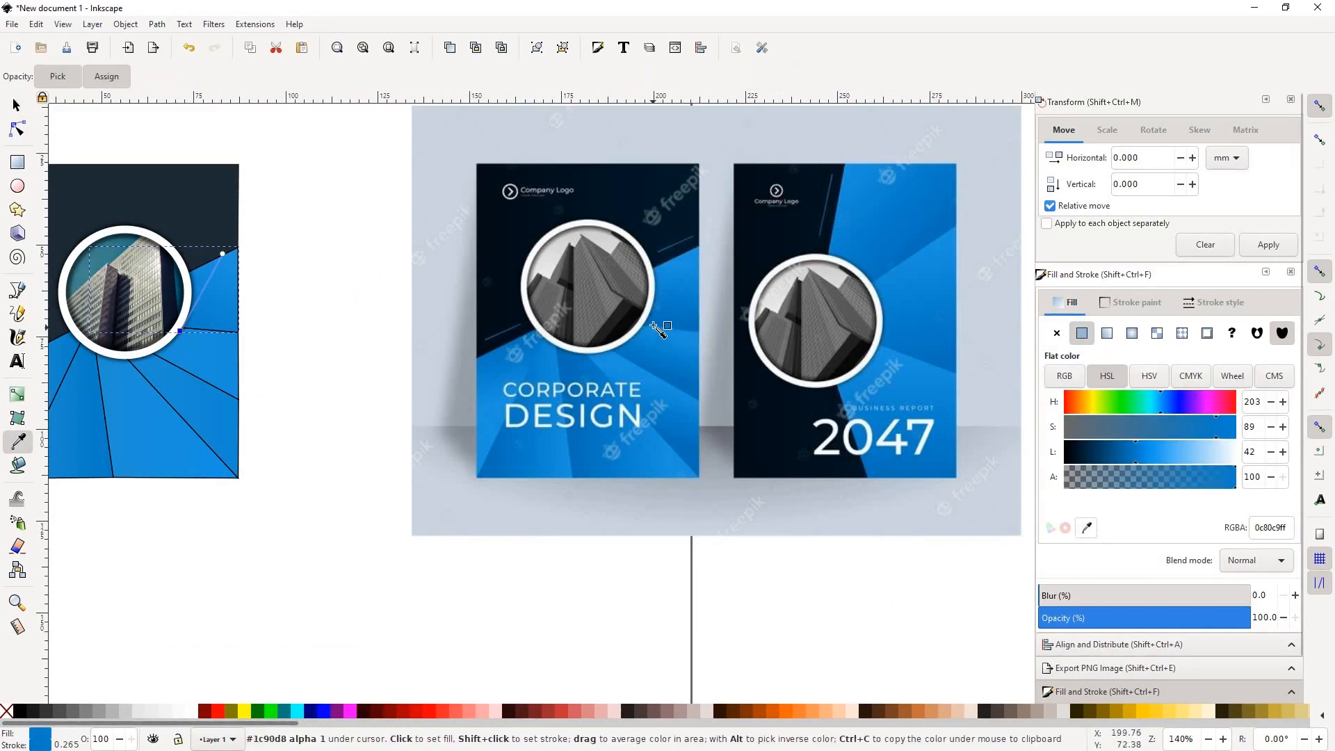
pyautogui.click(432, 359)
pyautogui.scroll(4, 336, 298)
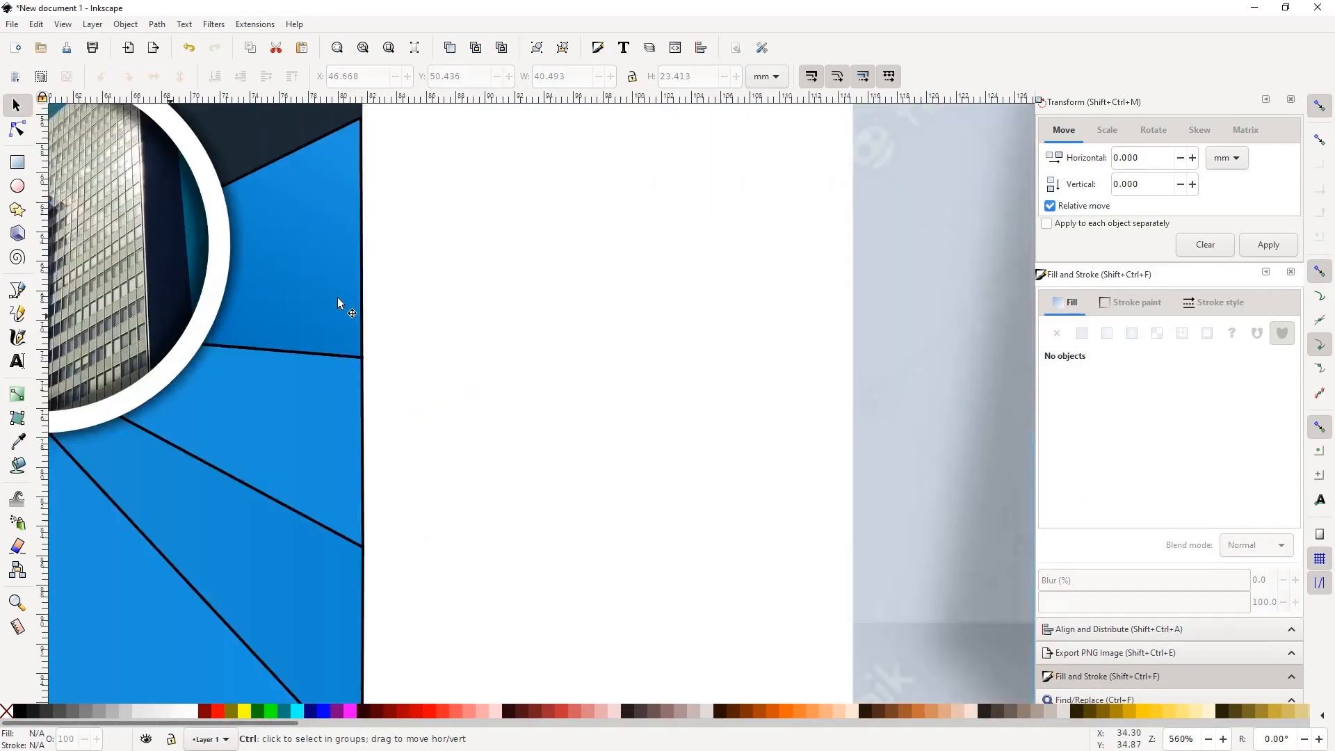
pyautogui.scroll(-2, 350, 343)
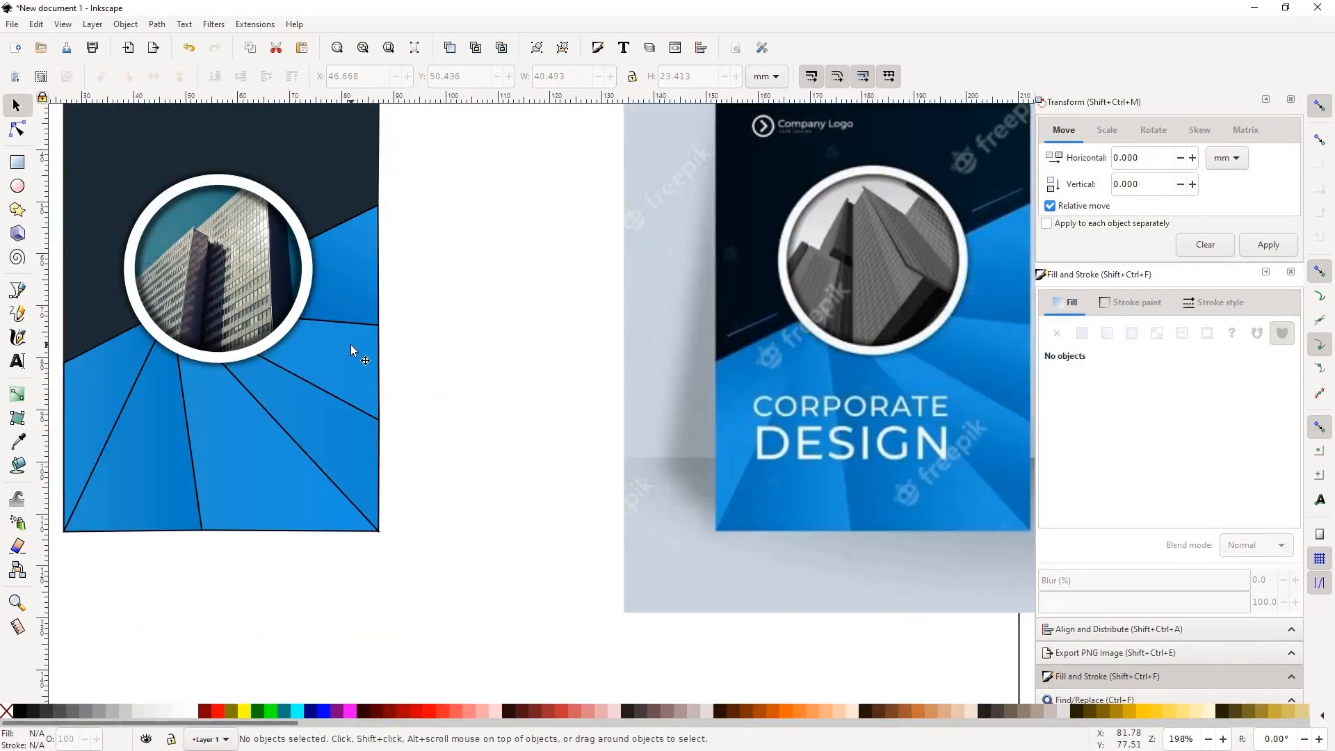
pyautogui.click(350, 345)
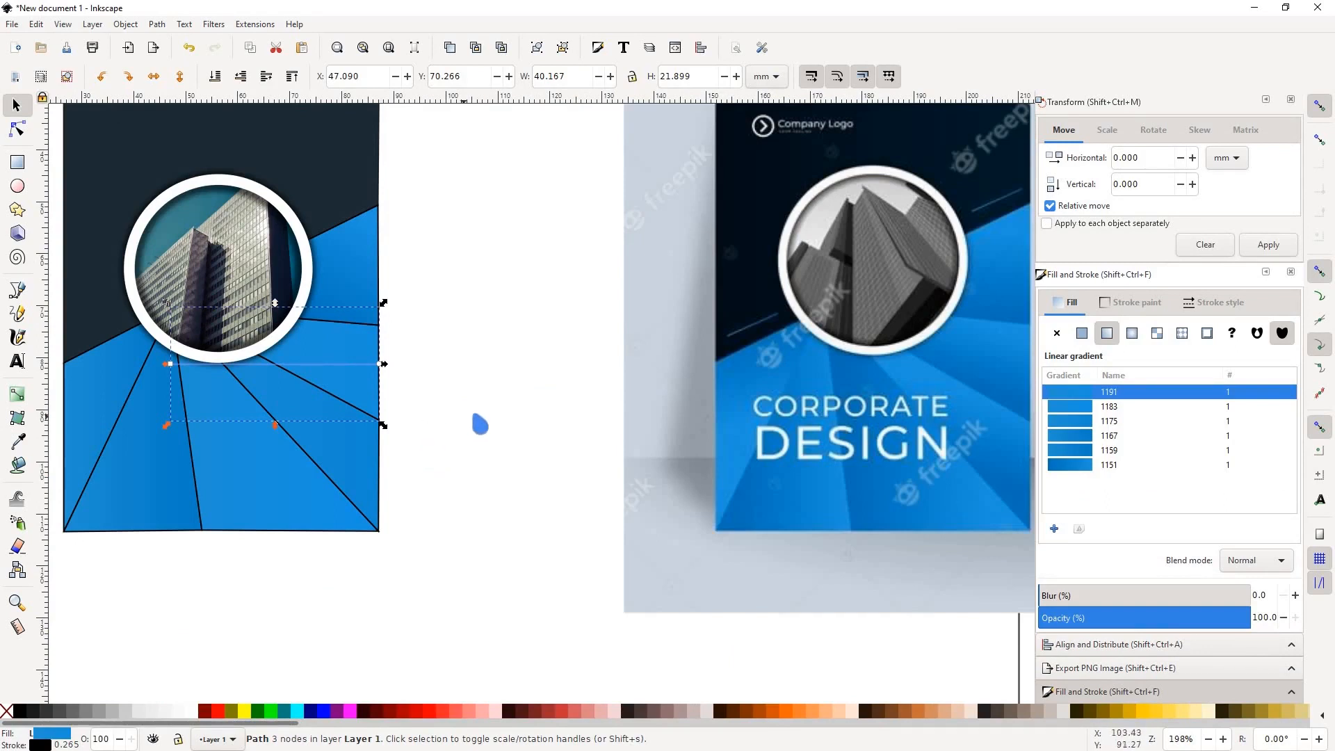
pyautogui.scroll(-1, 475, 351)
pyautogui.click(441, 286)
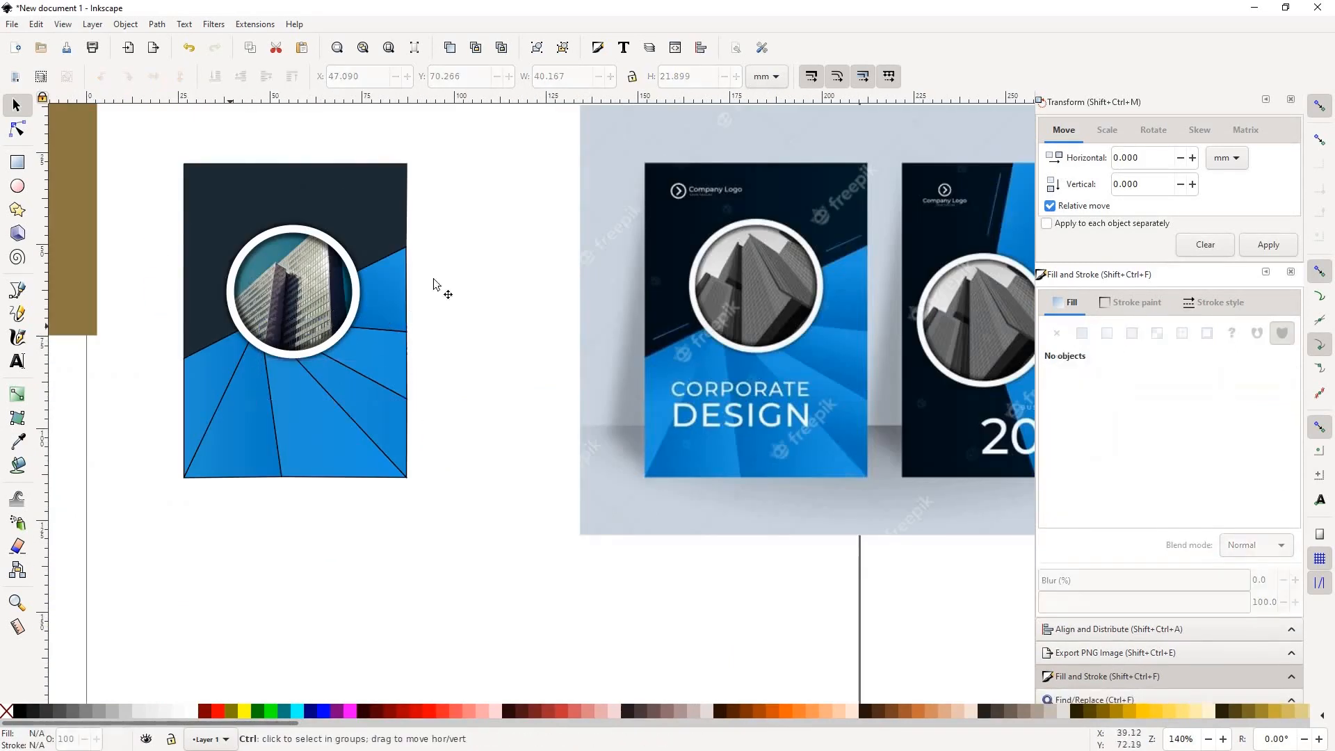
# Step: Select all six blue wedges together and remove their black outline strokes
pyautogui.scroll(1, 420, 230)
pyautogui.click(420, 225)
pyautogui.moveTo(539, 605); pyautogui.dragTo(83, 208)
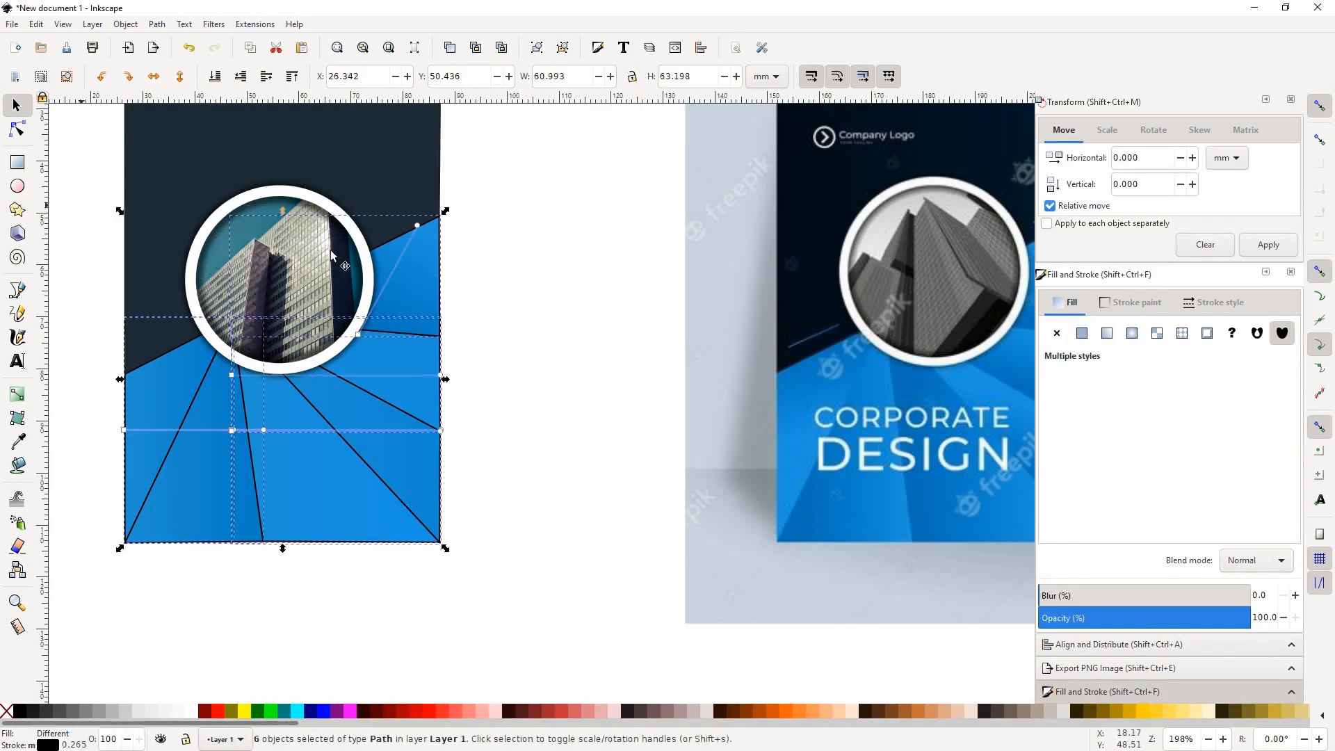
pyautogui.keyDown('shift'); pyautogui.click(4, 707); pyautogui.keyUp('shift')
pyautogui.click(484, 359)
pyautogui.scroll(3, 161, 481)
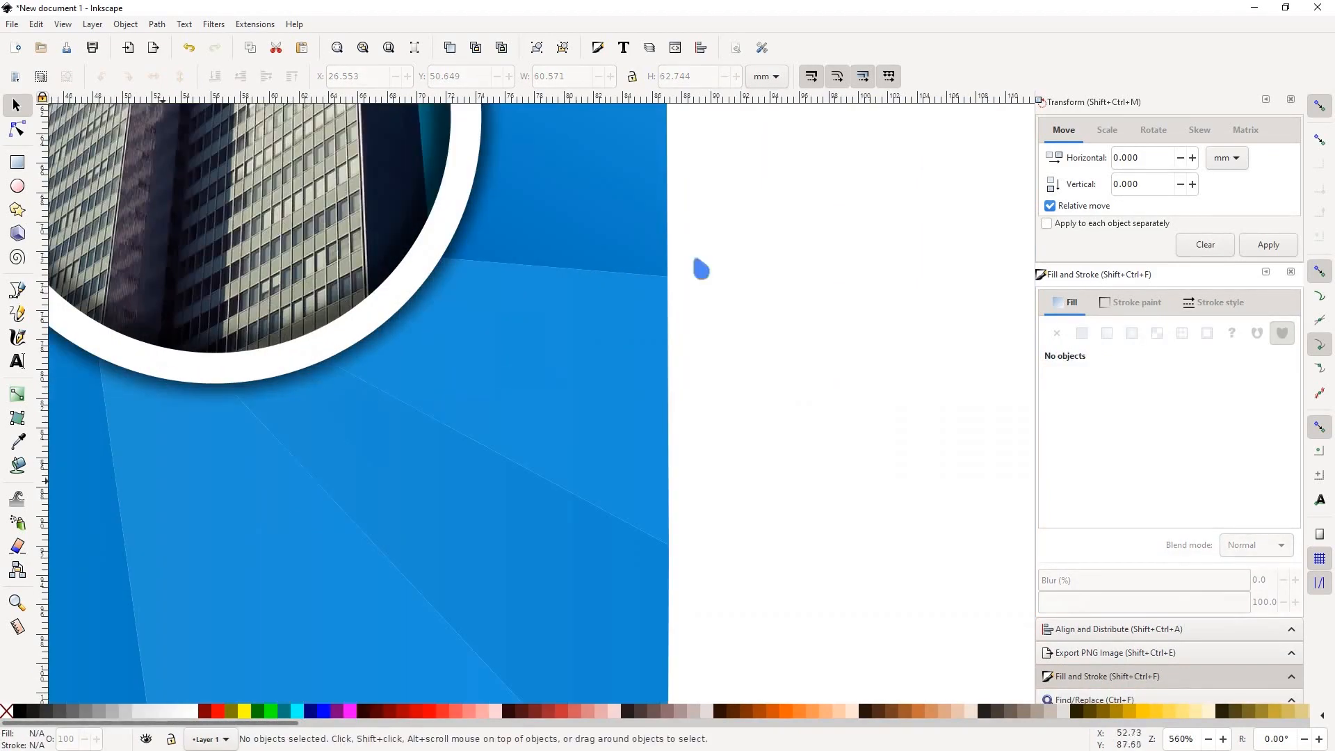
pyautogui.scroll(-3, 599, 291)
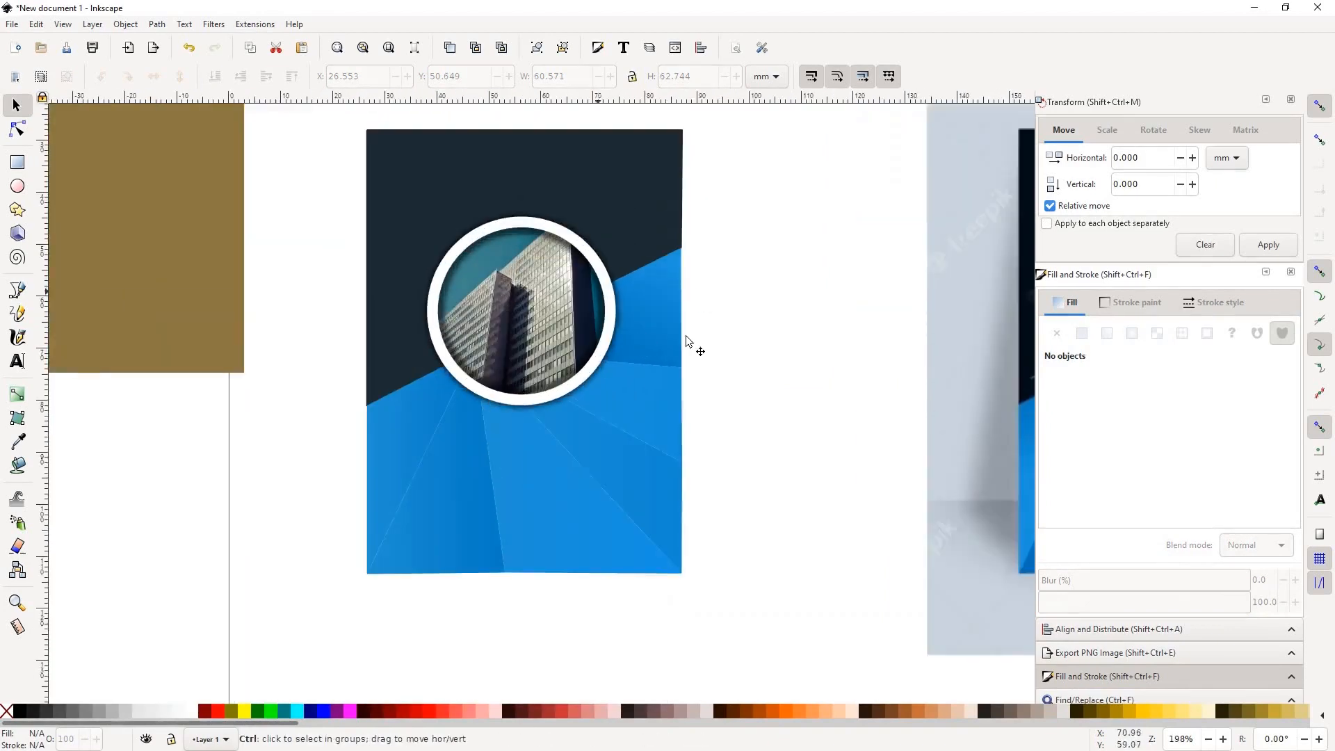
# Step: Reposition the gradient of the second wedge down on the right edge so it runs from its lower edge up to its upper edge
pyautogui.scroll(-3, 635, 338)
pyautogui.scroll(3, 556, 331)
pyautogui.click(318, 308)
pyautogui.keyDown('ctrl'); pyautogui.click(306, 312); pyautogui.keyUp('ctrl')
pyautogui.moveTo(187, 316); pyautogui.dragTo(344, 345)
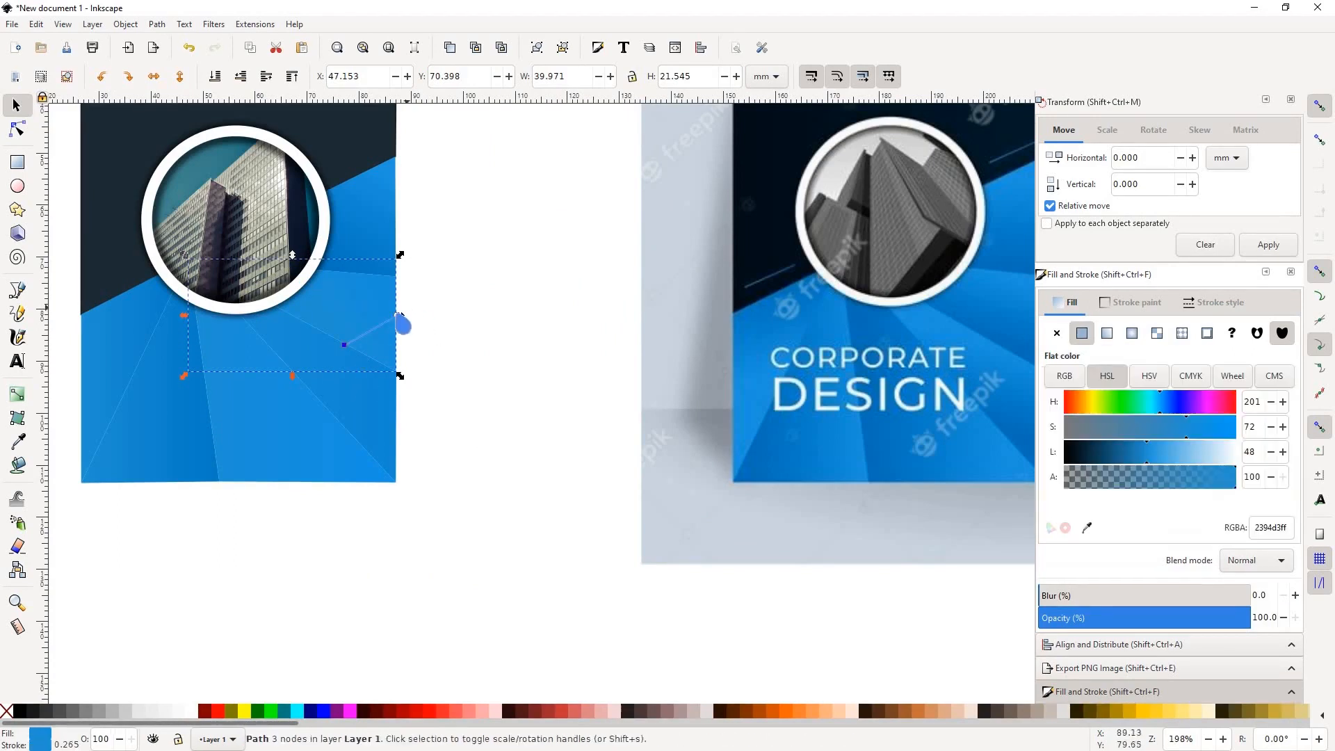
pyautogui.click(350, 266)
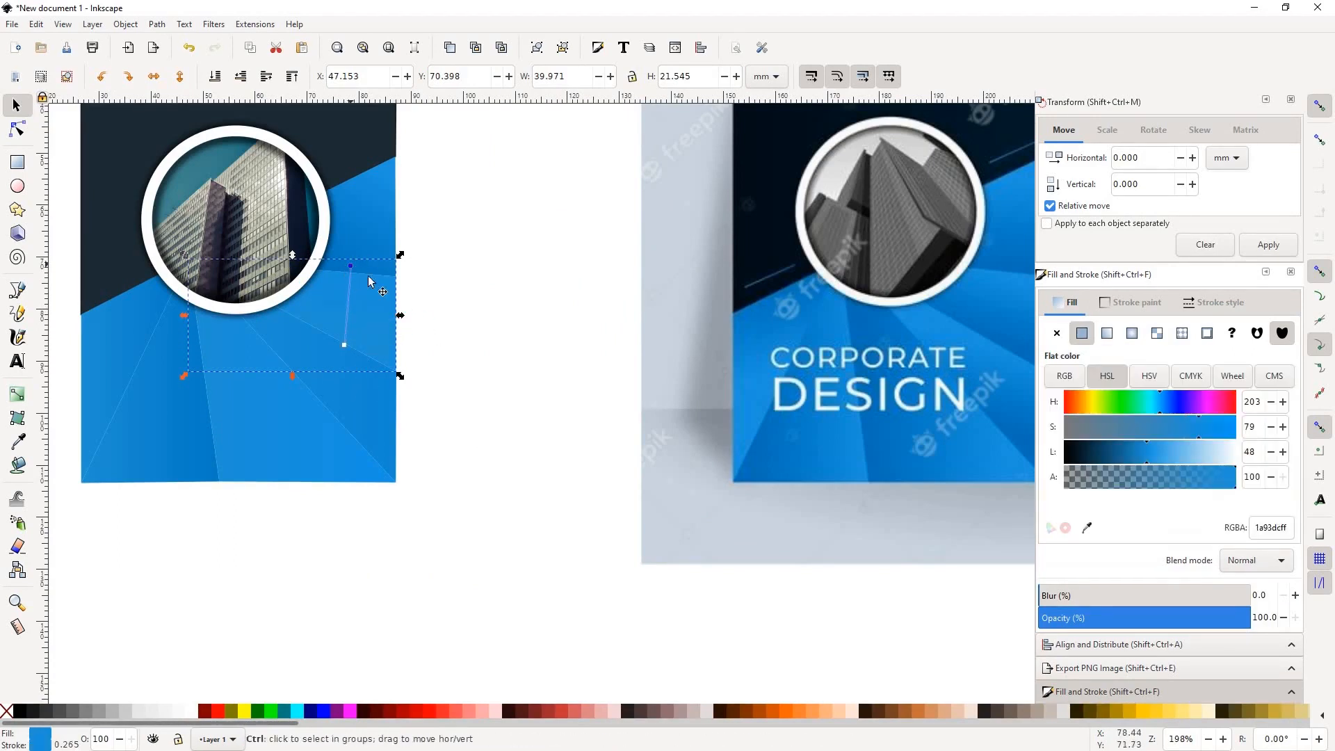
# Step: Resample the end and start stop colours of the second right-edge wedge's gradient from the matching wedge on the reference cover
pyautogui.scroll(-2, 350, 266)
pyautogui.scroll(2, 368, 271)
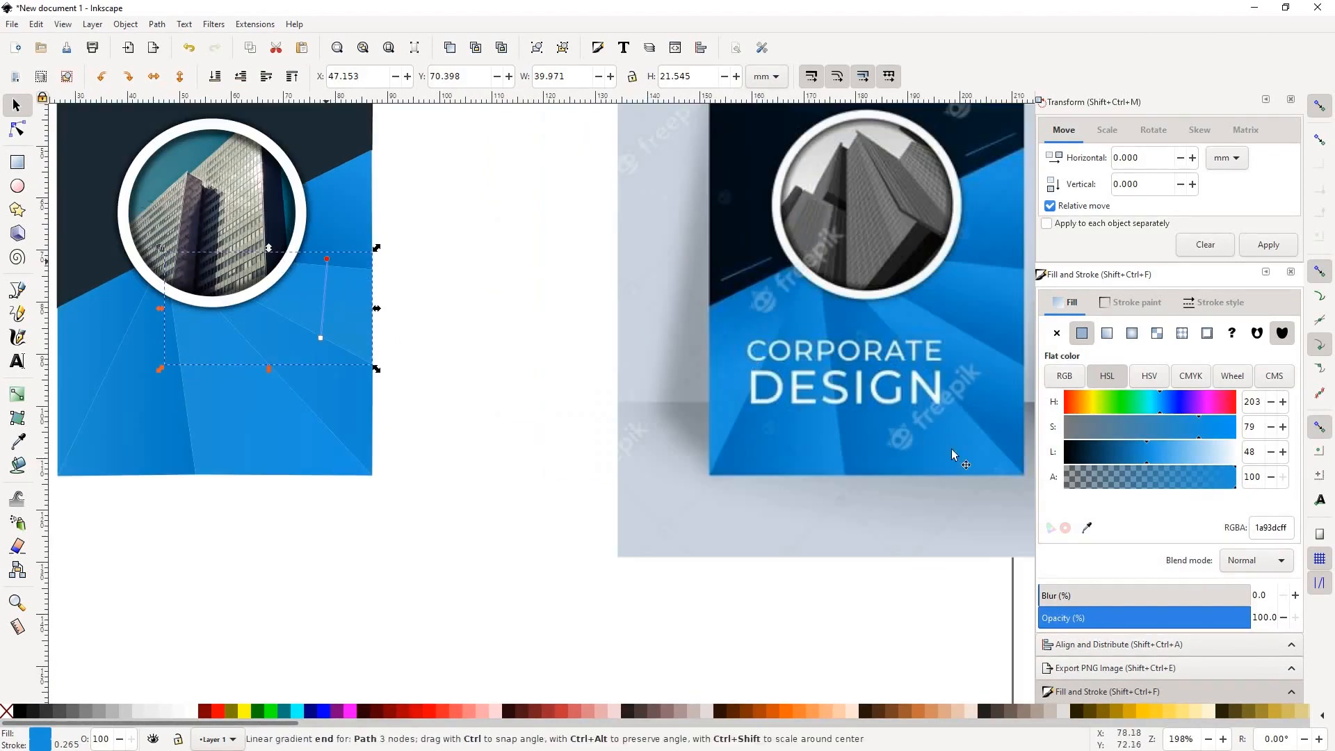
pyautogui.click(1086, 527)
pyautogui.click(995, 276)
pyautogui.click(320, 338)
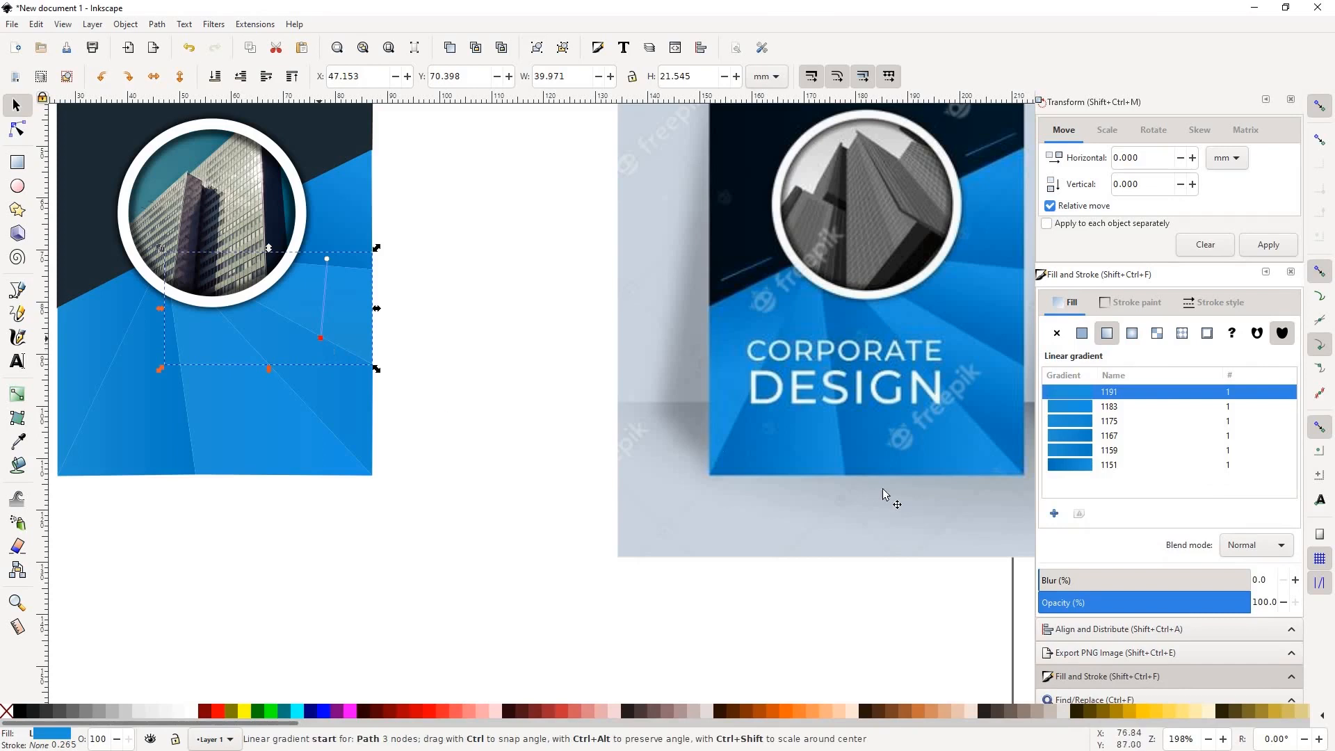
pyautogui.click(1086, 528)
pyautogui.click(921, 299)
pyautogui.click(455, 334)
pyautogui.scroll(-1, 269, 306)
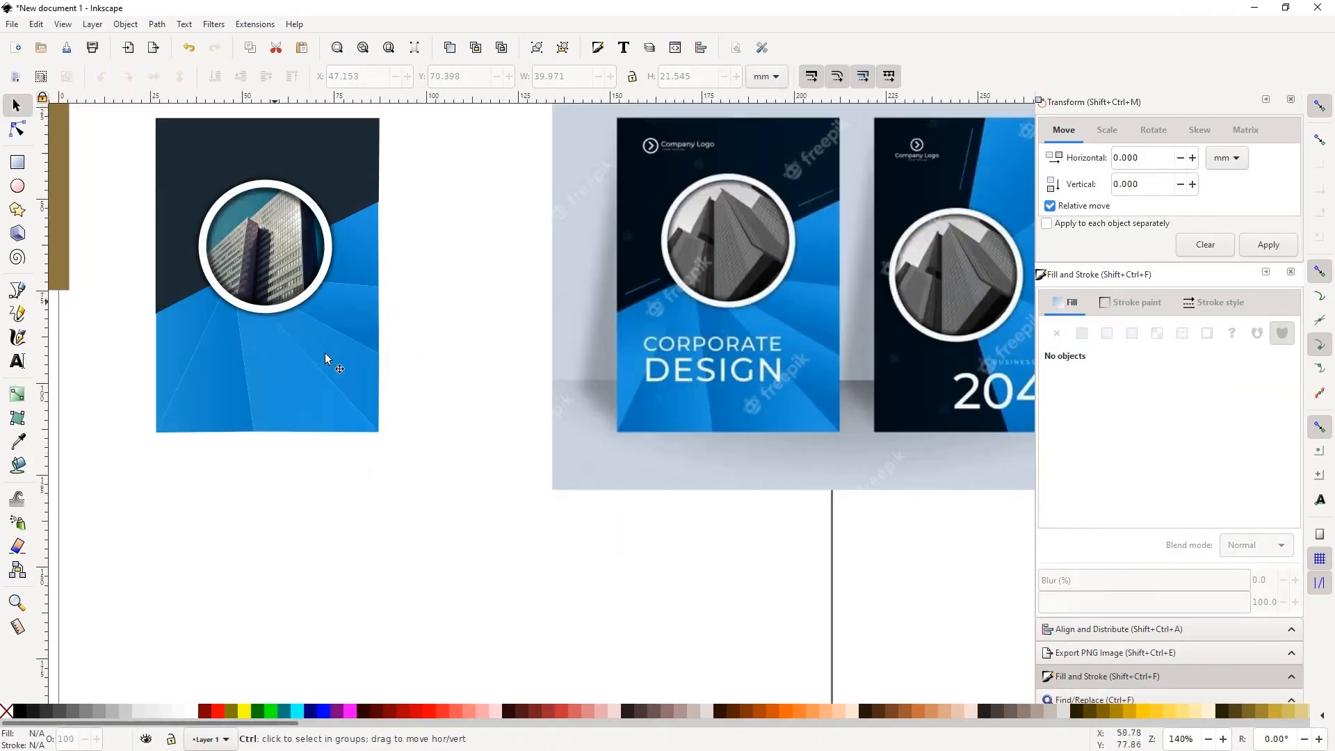
# Step: Reposition the gradient of the wedge above the bottom-right corner so it runs from its diagonal lower edge across to the cover's right edge
pyautogui.scroll(2, 324, 352)
pyautogui.click(399, 369)
pyautogui.scroll(-2, 398, 369)
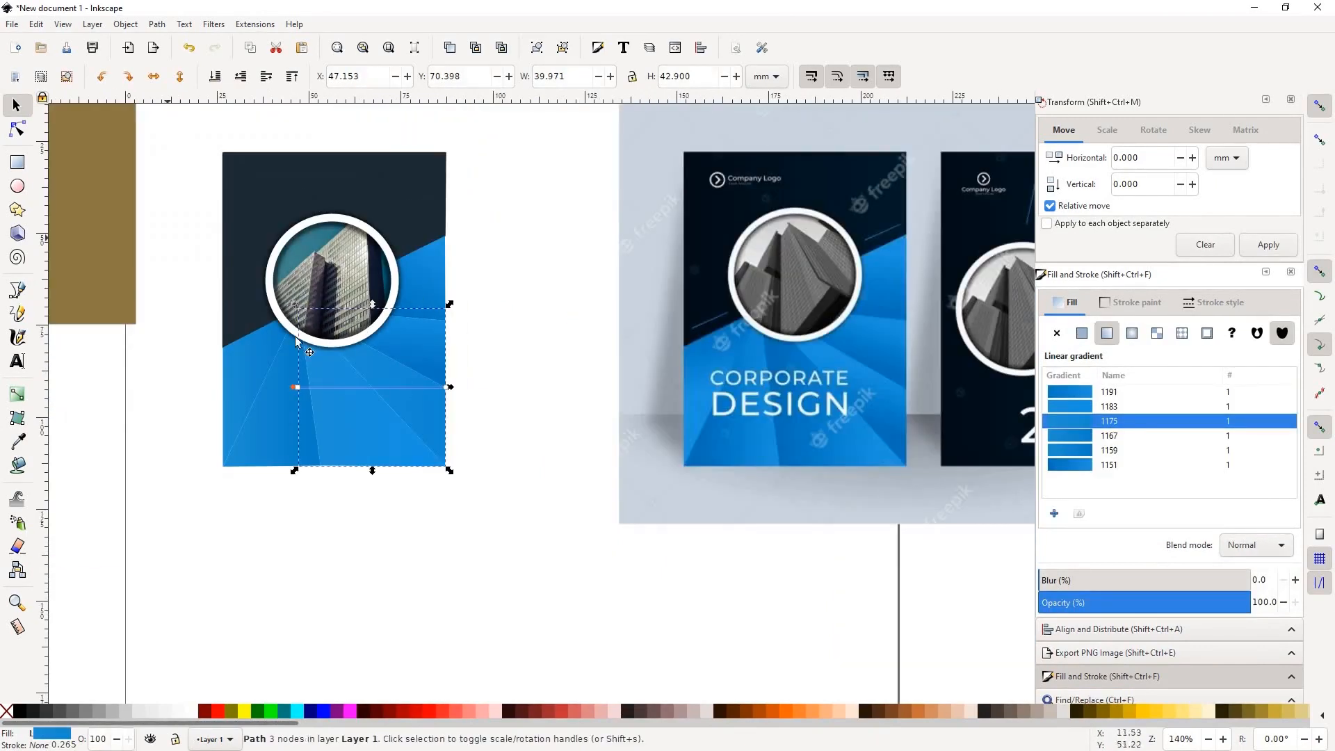
pyautogui.scroll(2, 297, 340)
pyautogui.scroll(-2, 405, 363)
pyautogui.scroll(1, 406, 363)
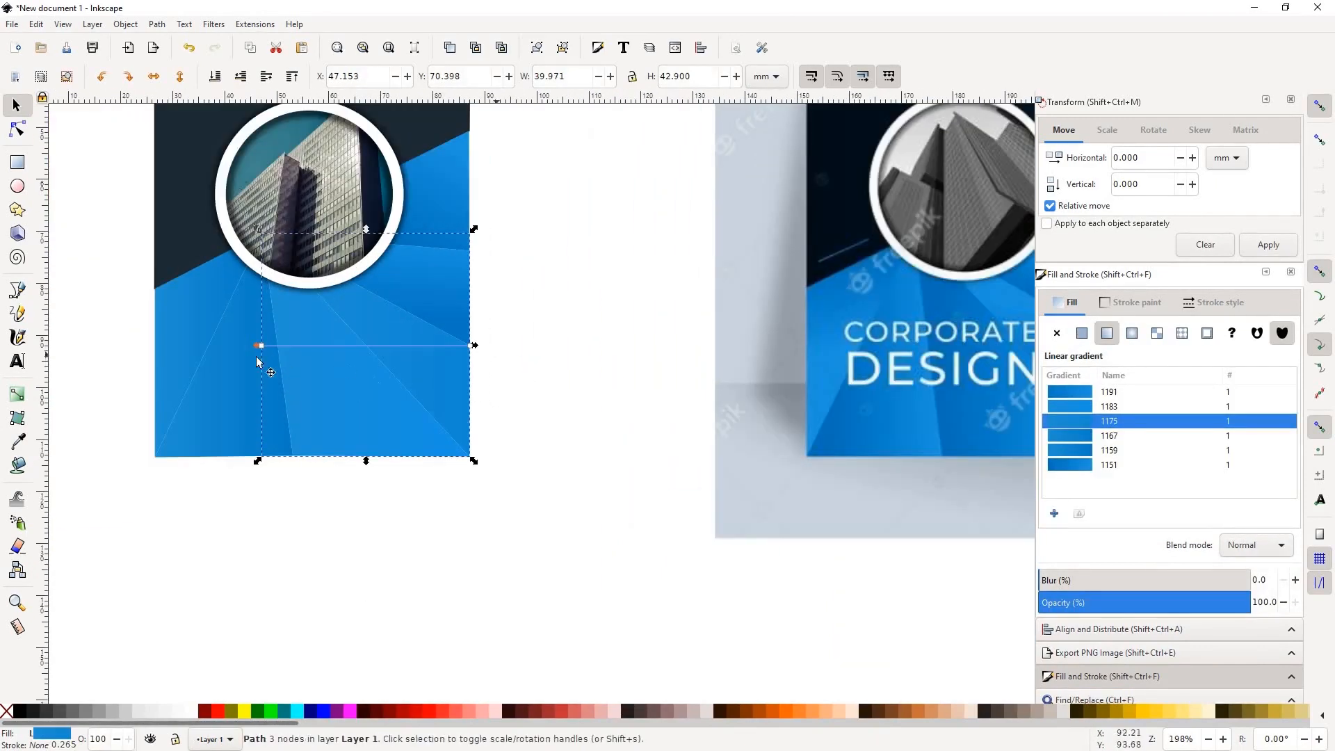
pyautogui.moveTo(263, 347); pyautogui.dragTo(422, 407)
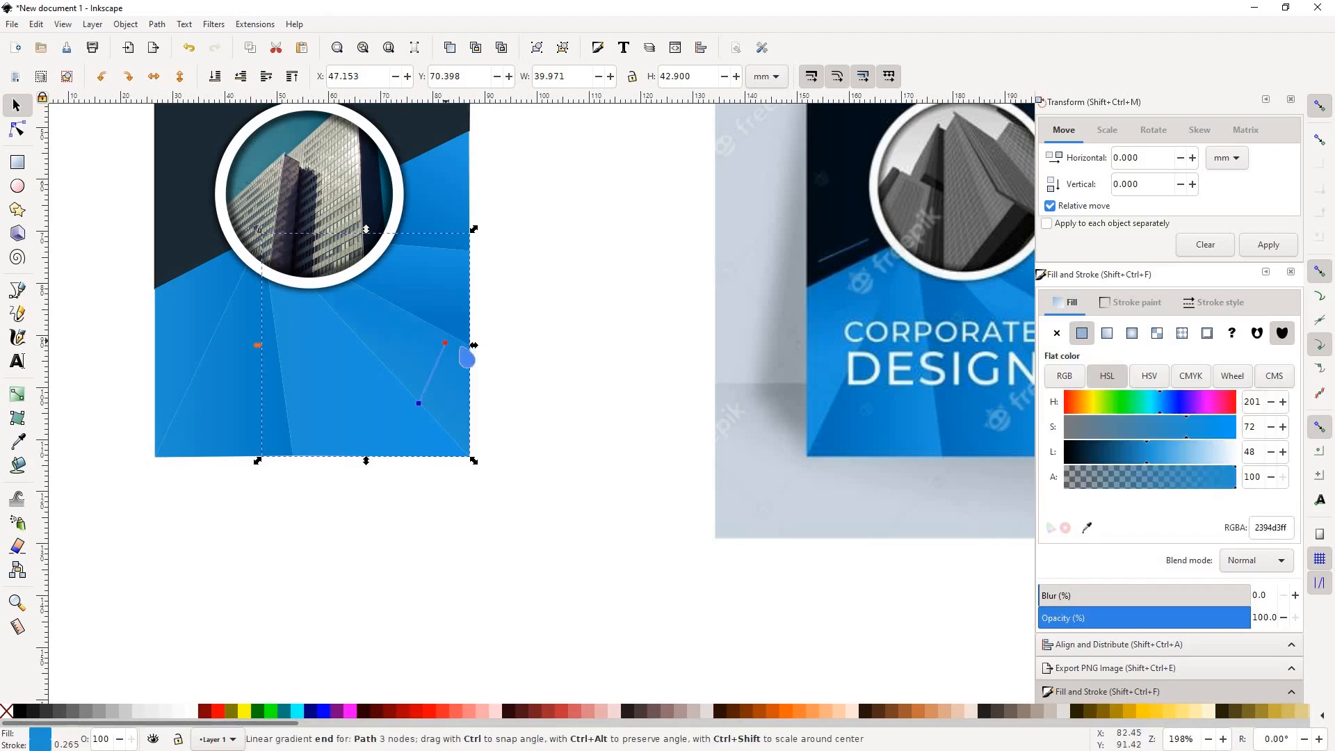
pyautogui.click(445, 343)
pyautogui.scroll(-1, 459, 346)
pyautogui.scroll(1, 772, 379)
pyautogui.moveTo(325, 334)
pyautogui.mouseDown()
pyautogui.moveTo(366, 356)
pyautogui.moveTo(257, 344)
pyautogui.moveTo(373, 370)
pyautogui.moveTo(352, 376)
pyautogui.mouseUp()
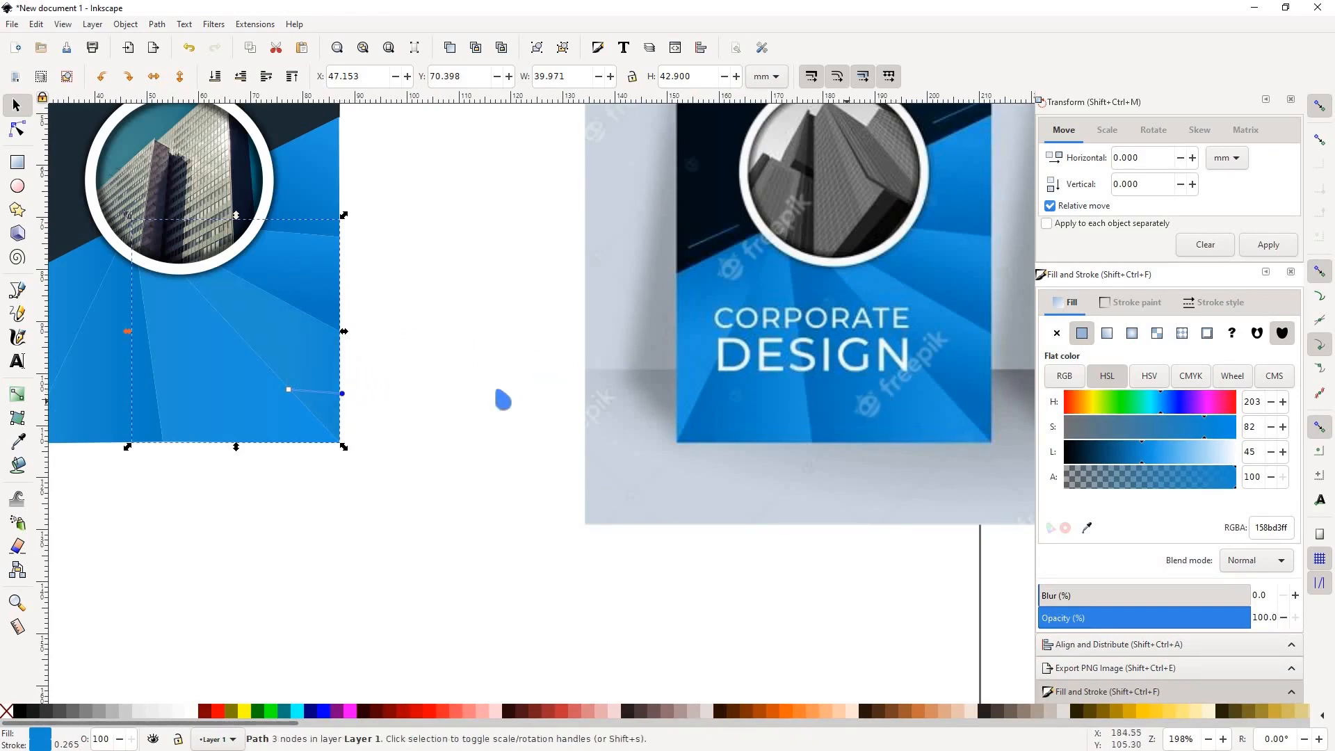
pyautogui.click(243, 358)
pyautogui.moveTo(341, 394); pyautogui.dragTo(350, 374)
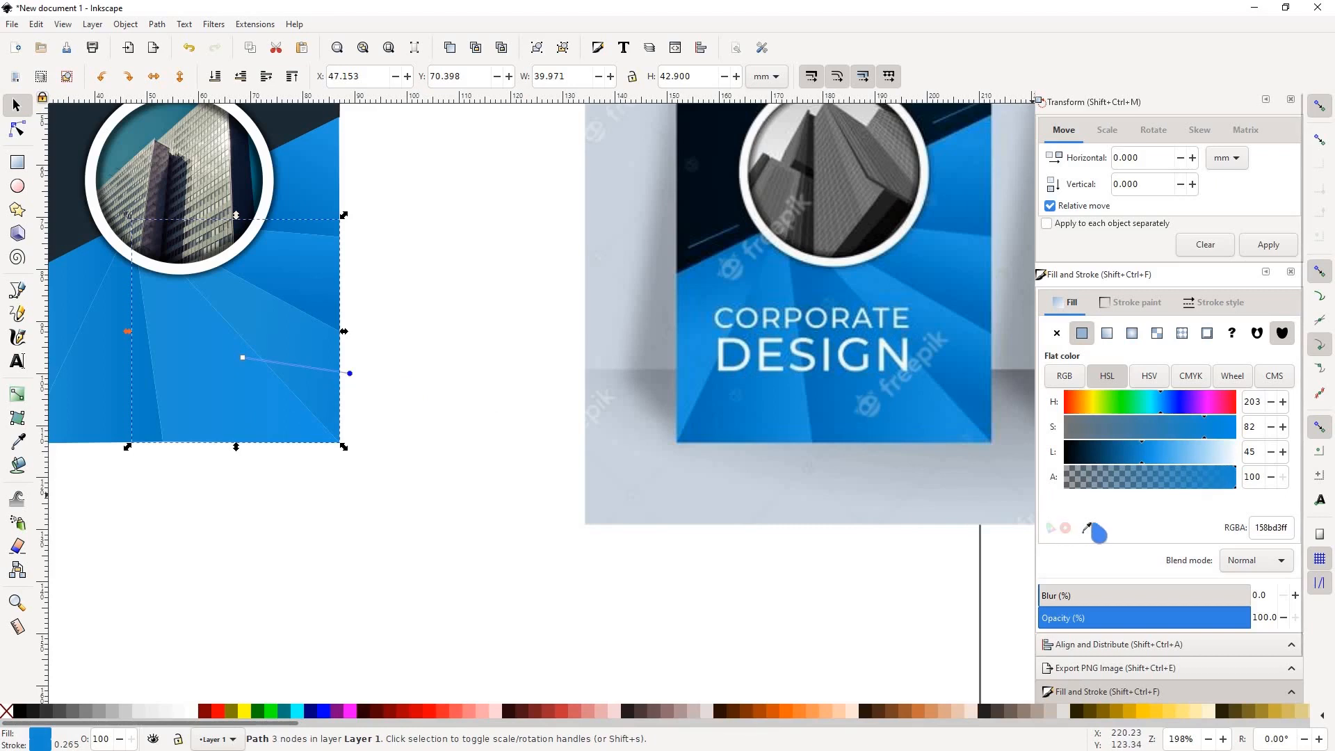
# Step: Resample the end and start stop colours of the gradient in the wedge above the bottom-right corner from the reference cover
pyautogui.click(1087, 527)
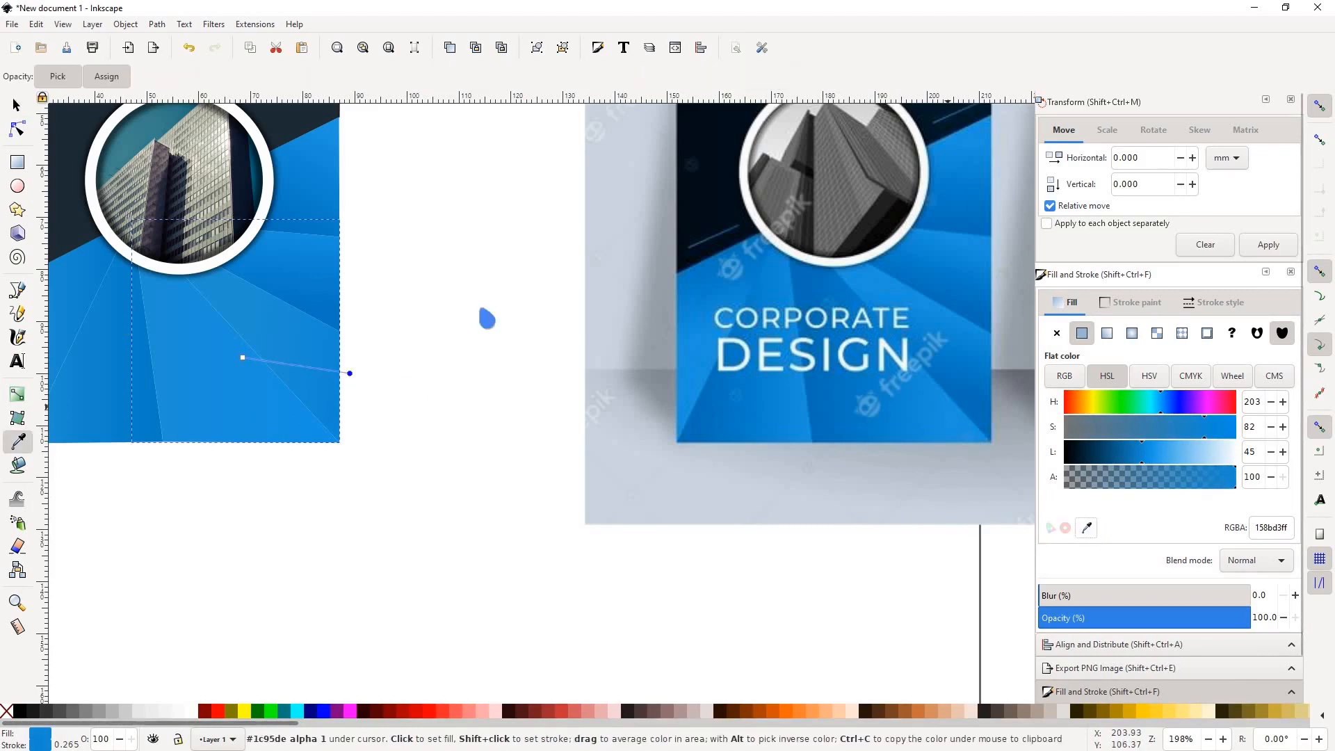
pyautogui.click(243, 358)
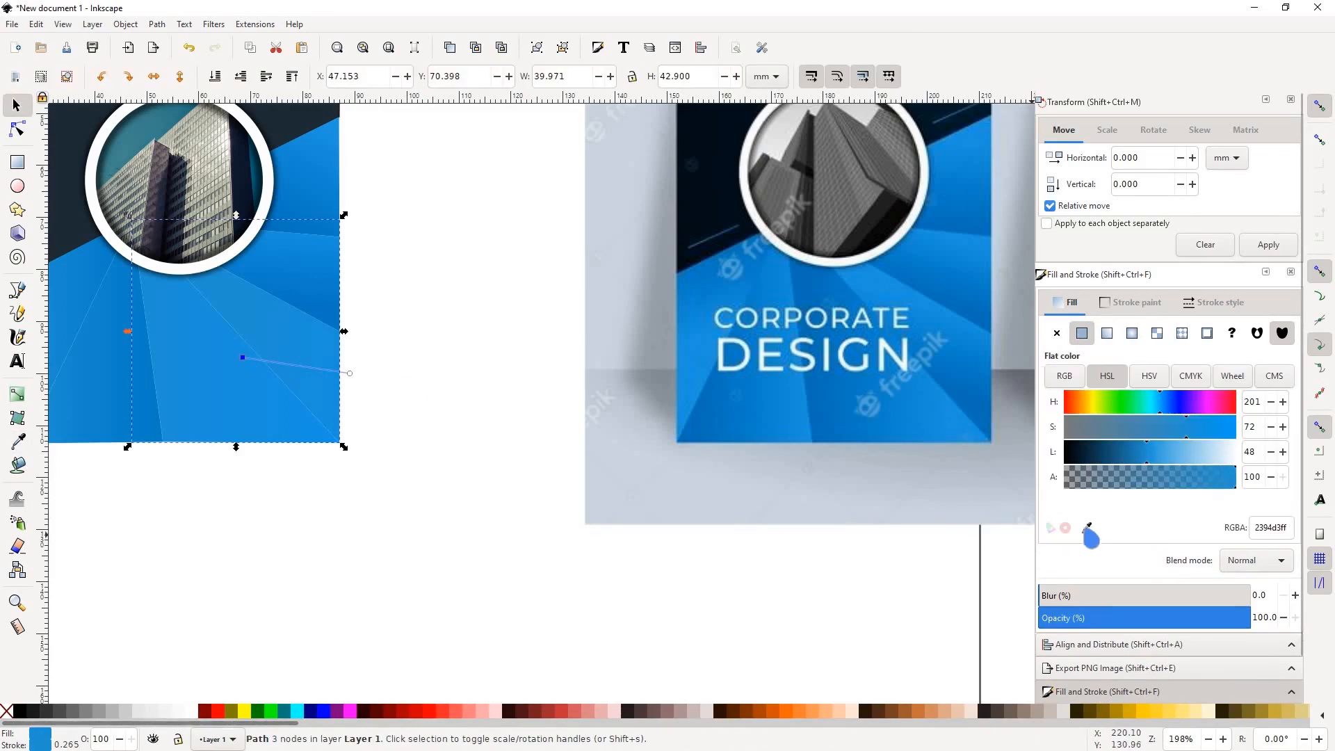
pyautogui.click(1087, 528)
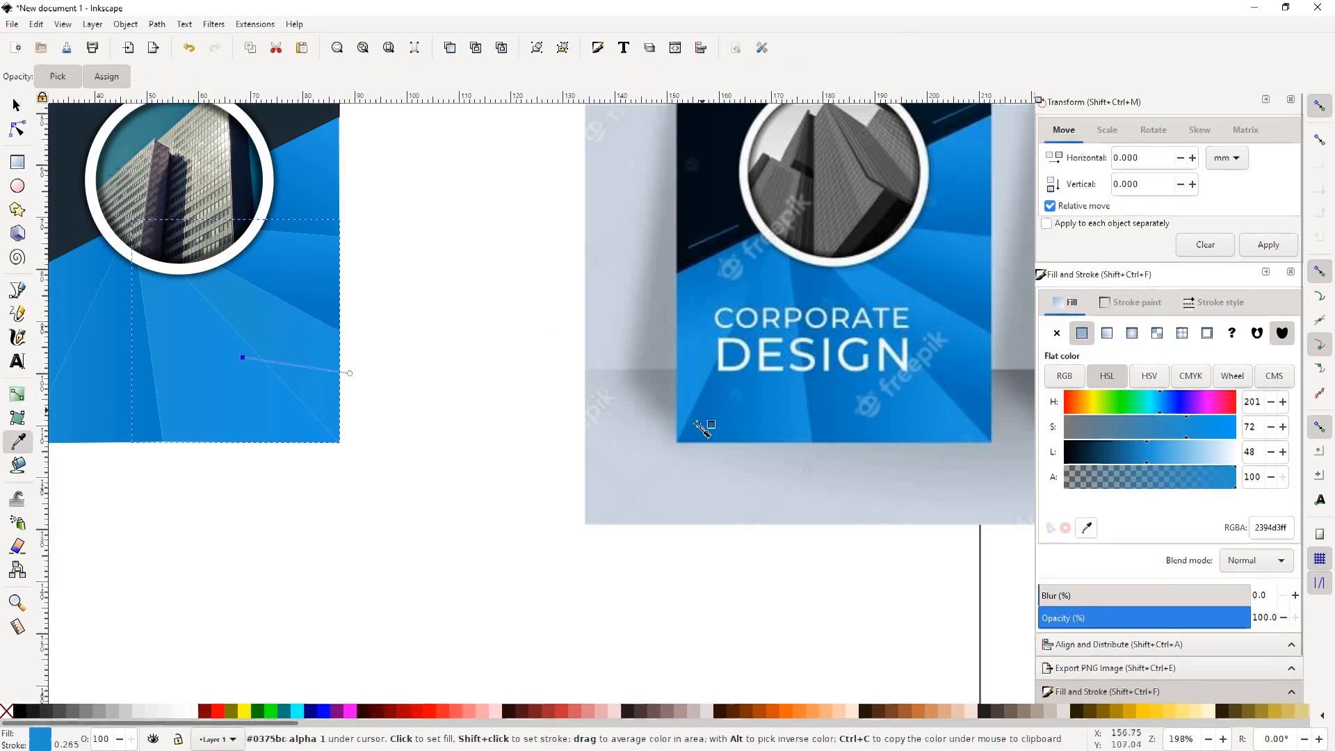
pyautogui.click(260, 357)
pyautogui.scroll(-2, 489, 364)
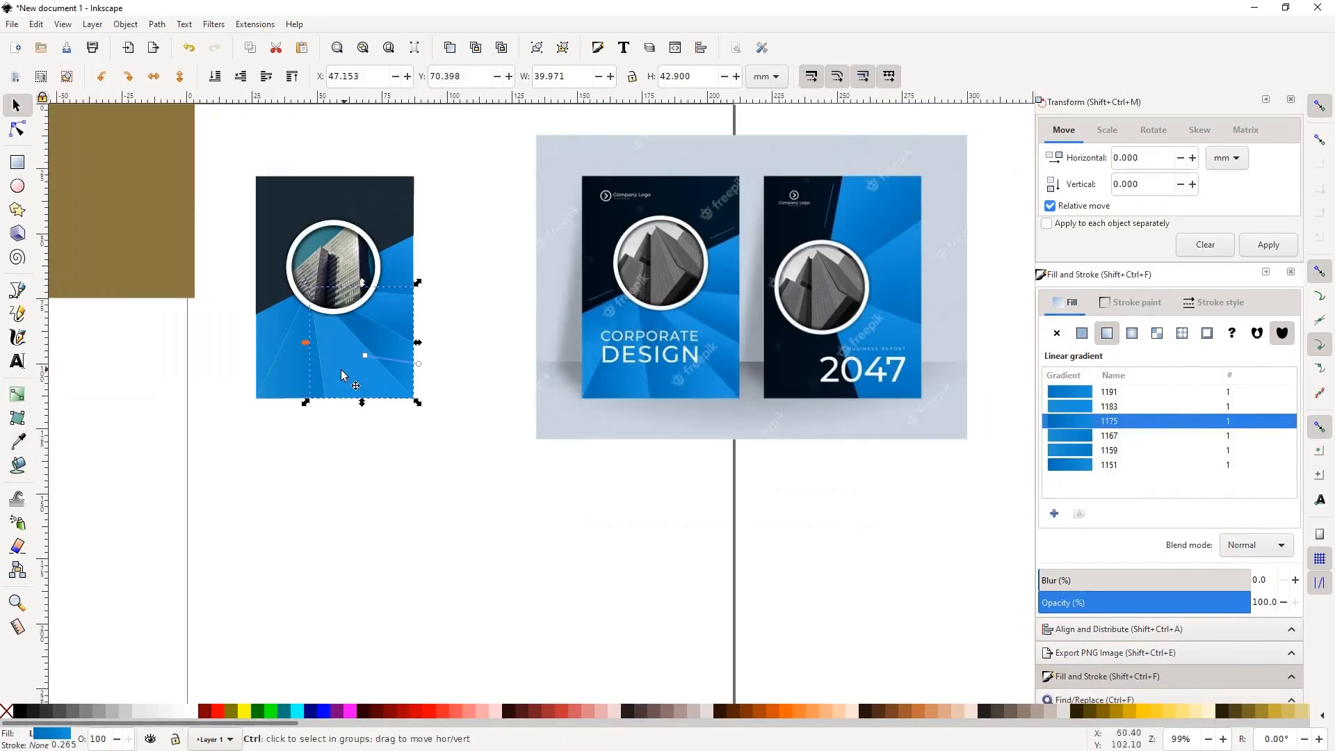
# Step: Reposition the bottom-left wedge's gradient so it runs from its slanted upper-left edge to its right edge
pyautogui.scroll(2, 341, 369)
pyautogui.click(1109, 406)
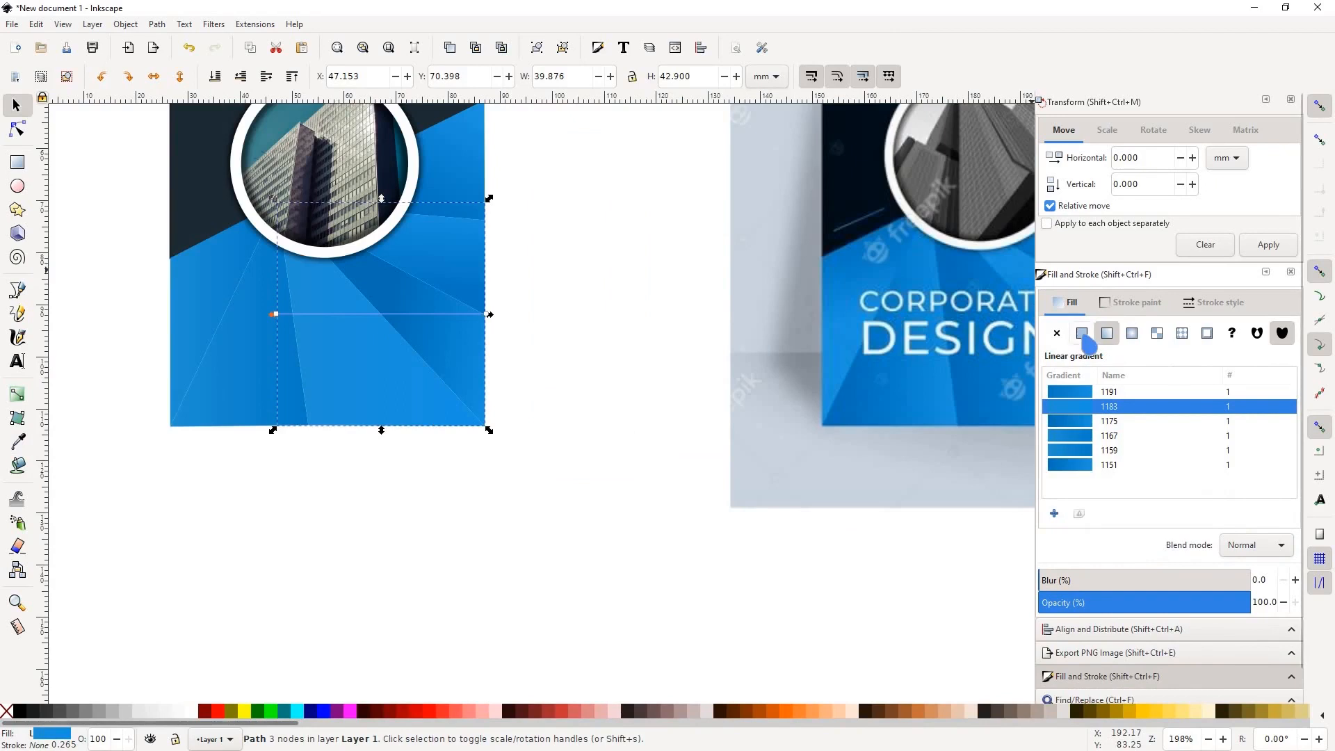
pyautogui.click(245, 355)
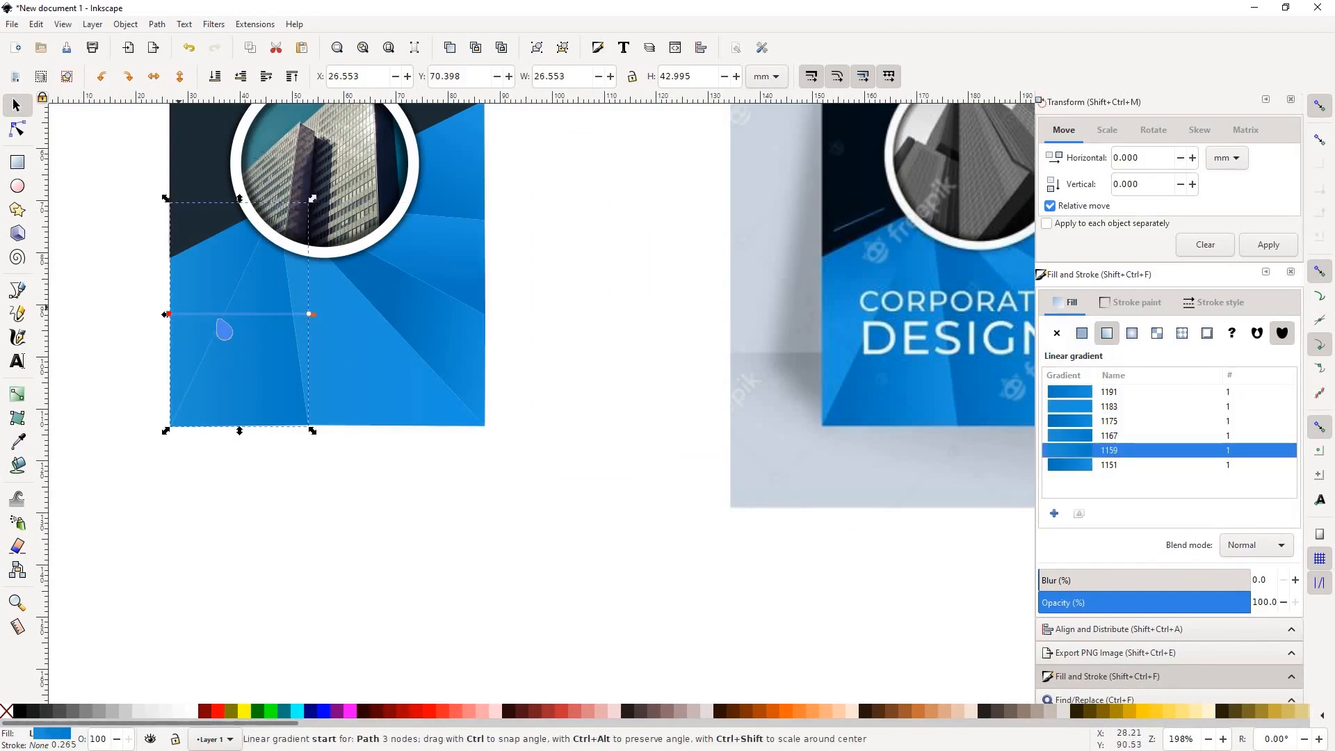
pyautogui.click(310, 314)
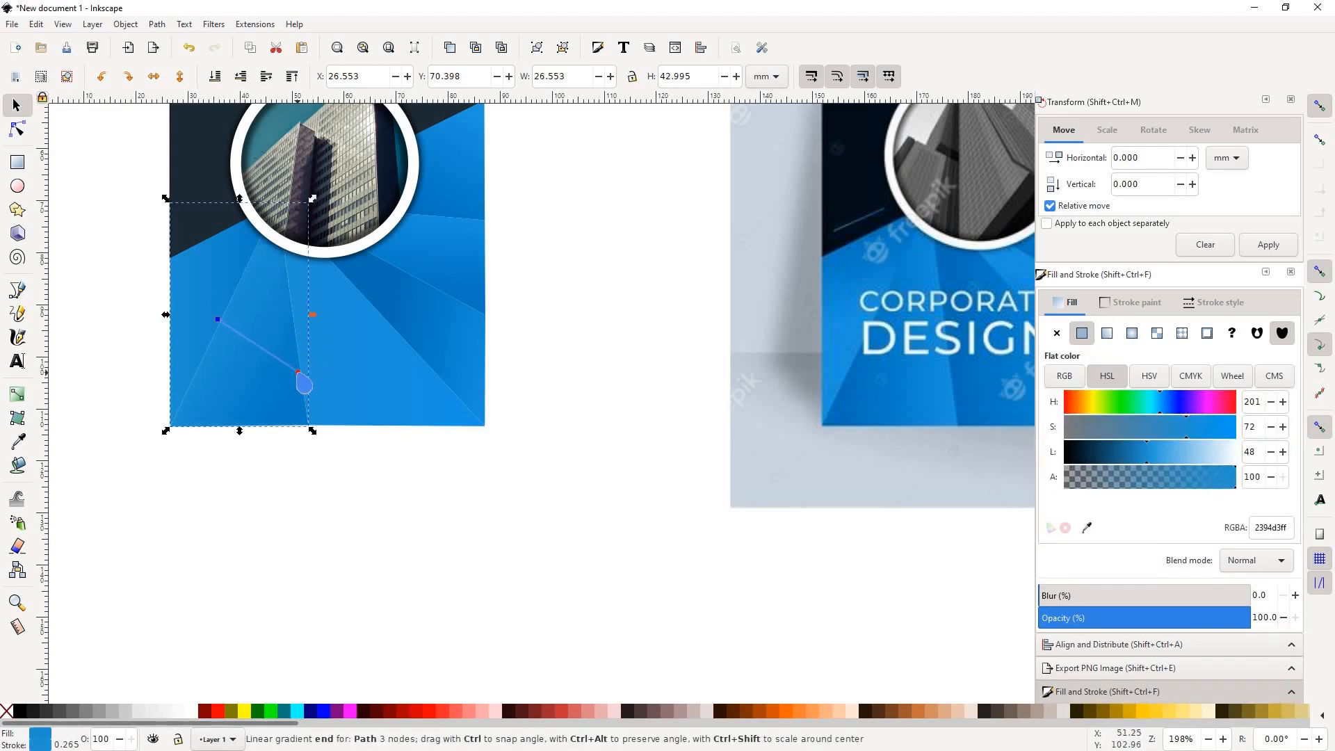
# Step: Resample the end and start stop colours of the bottom-left wedge's gradient from the matching wedge on the reference cover
pyautogui.click(298, 373)
pyautogui.click(1086, 528)
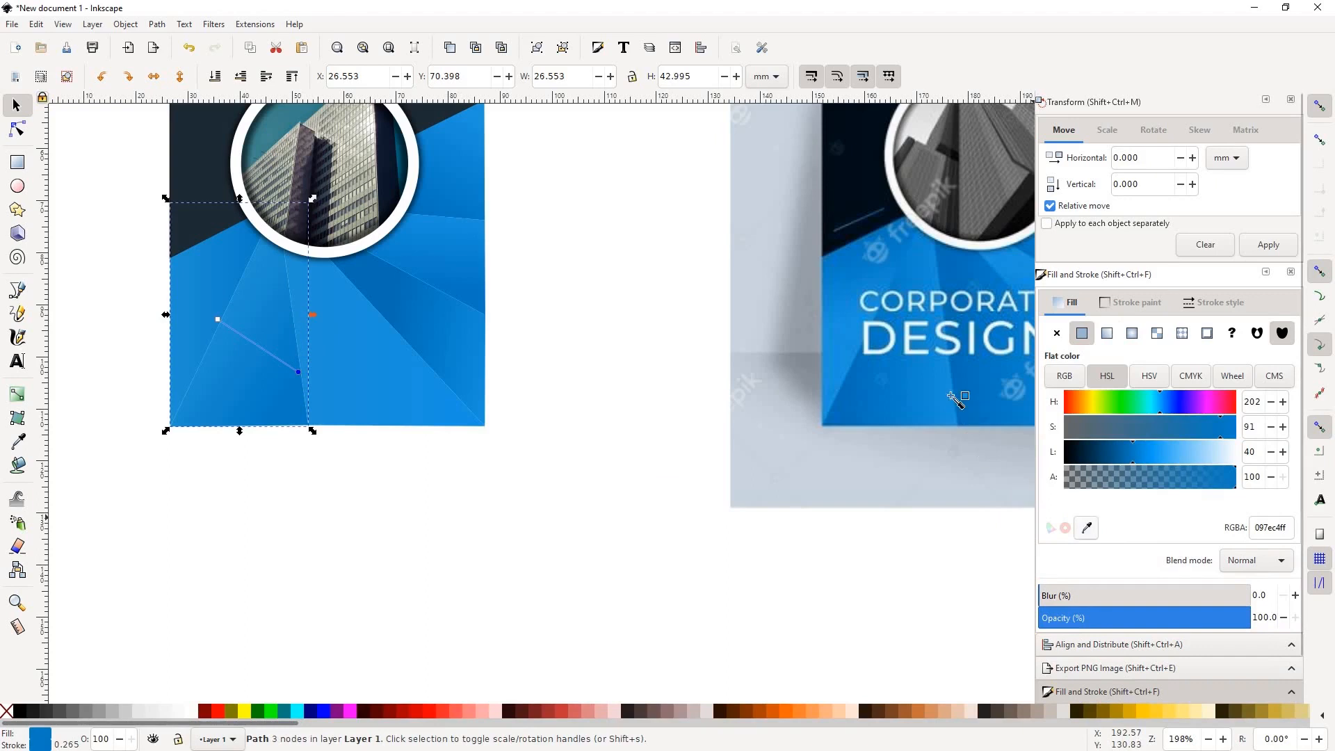
pyautogui.click(428, 326)
pyautogui.click(217, 319)
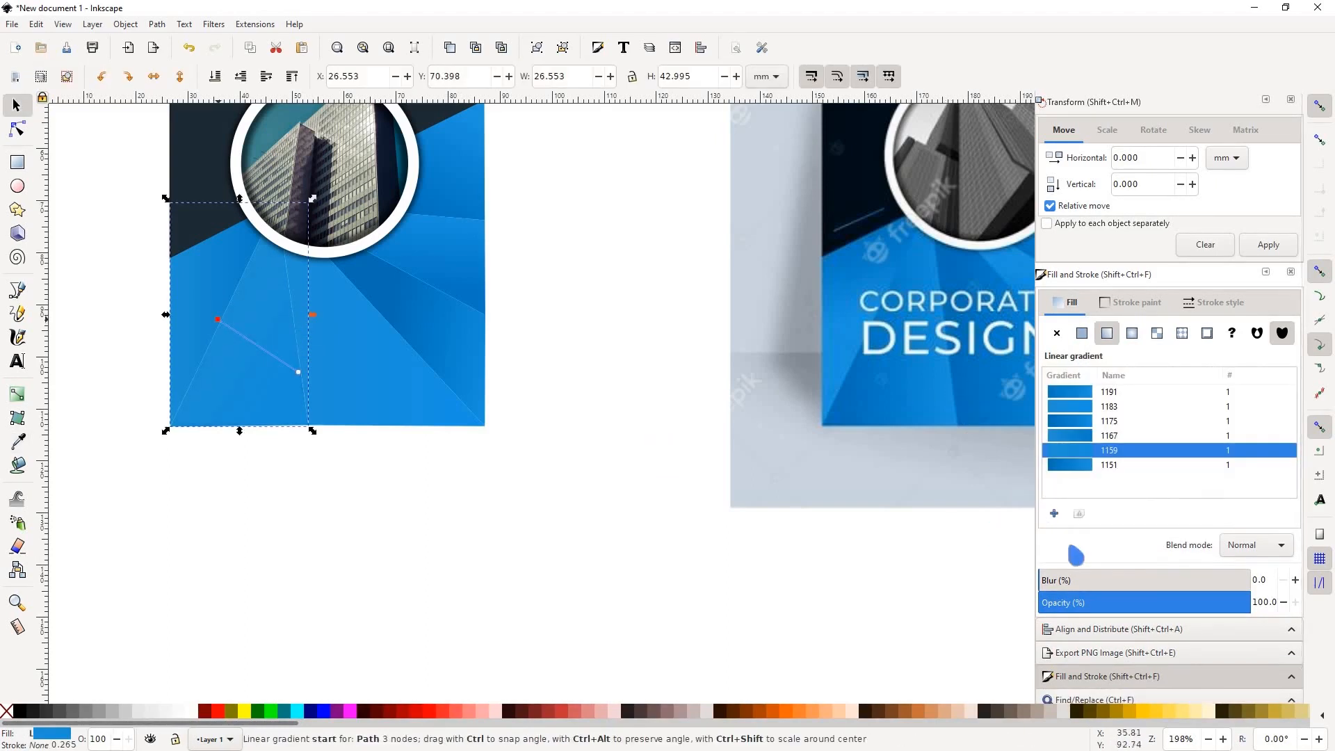
pyautogui.click(1087, 528)
# Step: Run the leftmost wedge's gradient from the cover's left edge to its slanted lower edge and resample its end stop colour
pyautogui.click(169, 298)
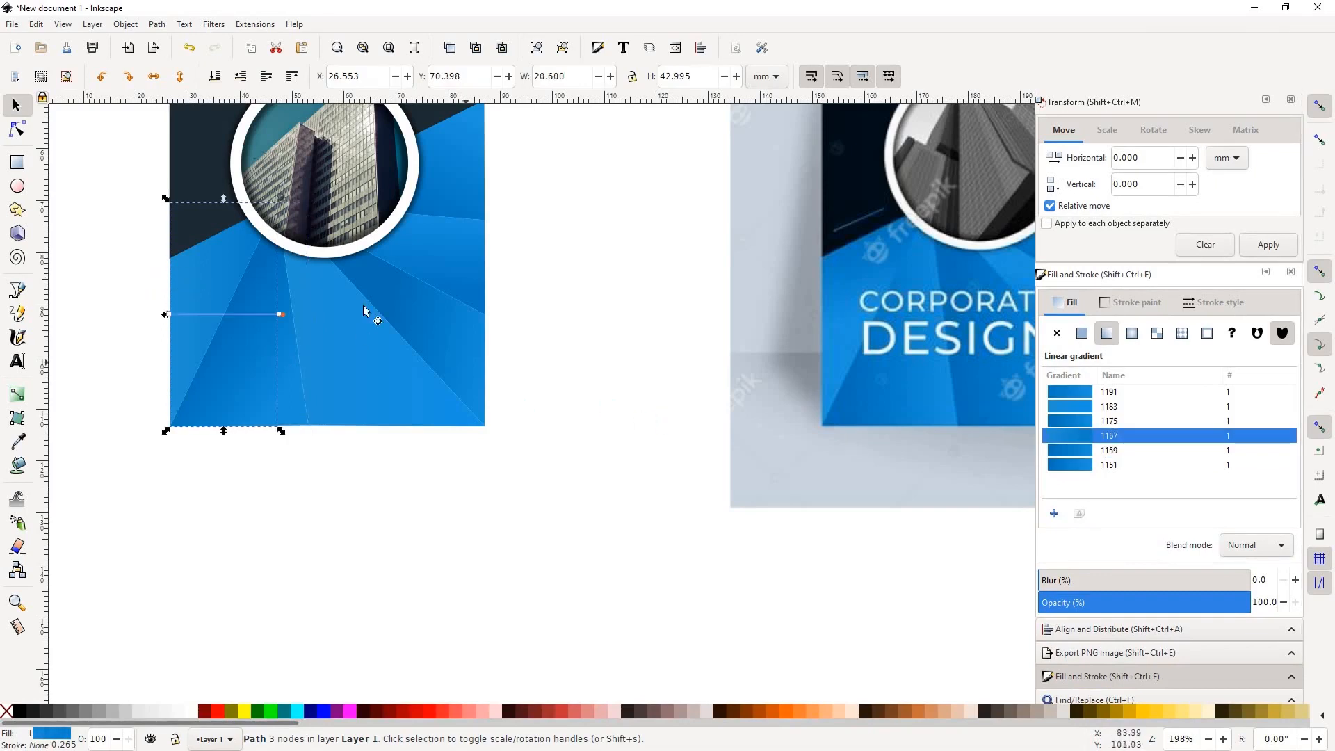
pyautogui.moveTo(280, 318); pyautogui.dragTo(227, 341)
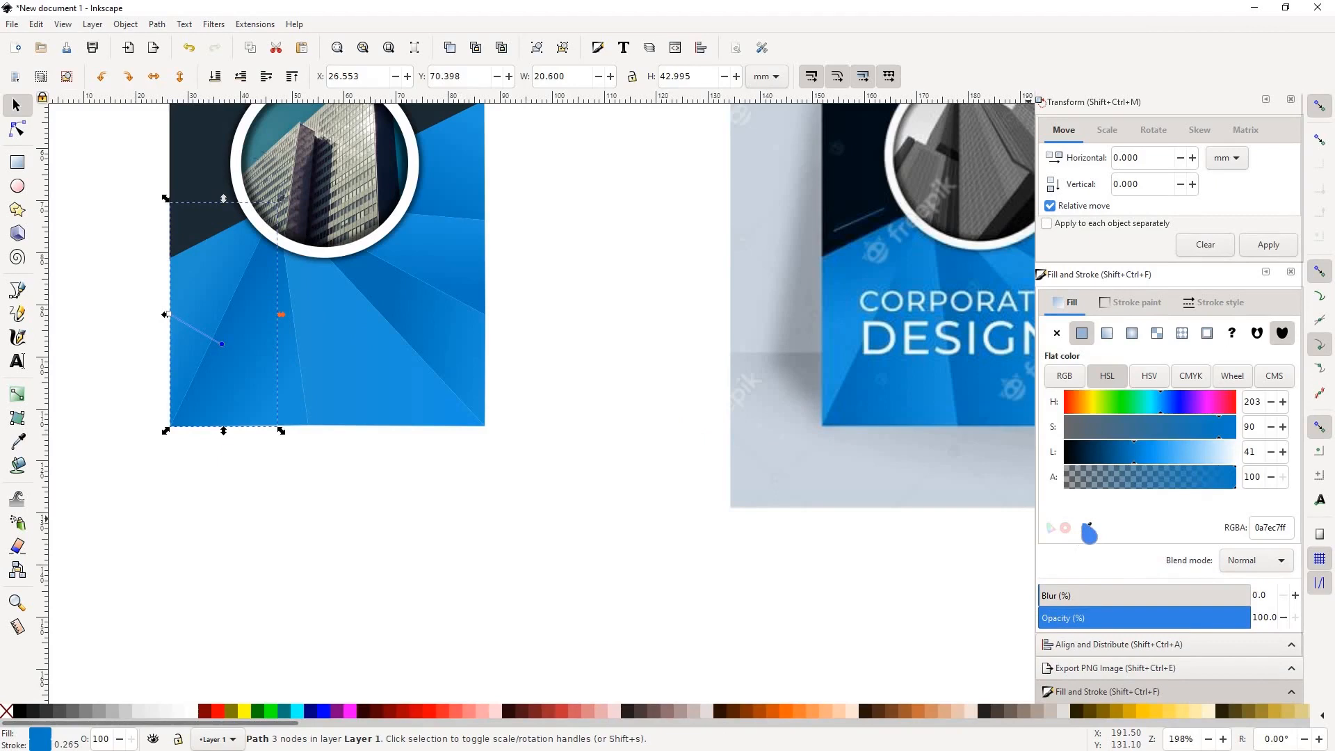
pyautogui.click(1086, 527)
pyautogui.click(210, 341)
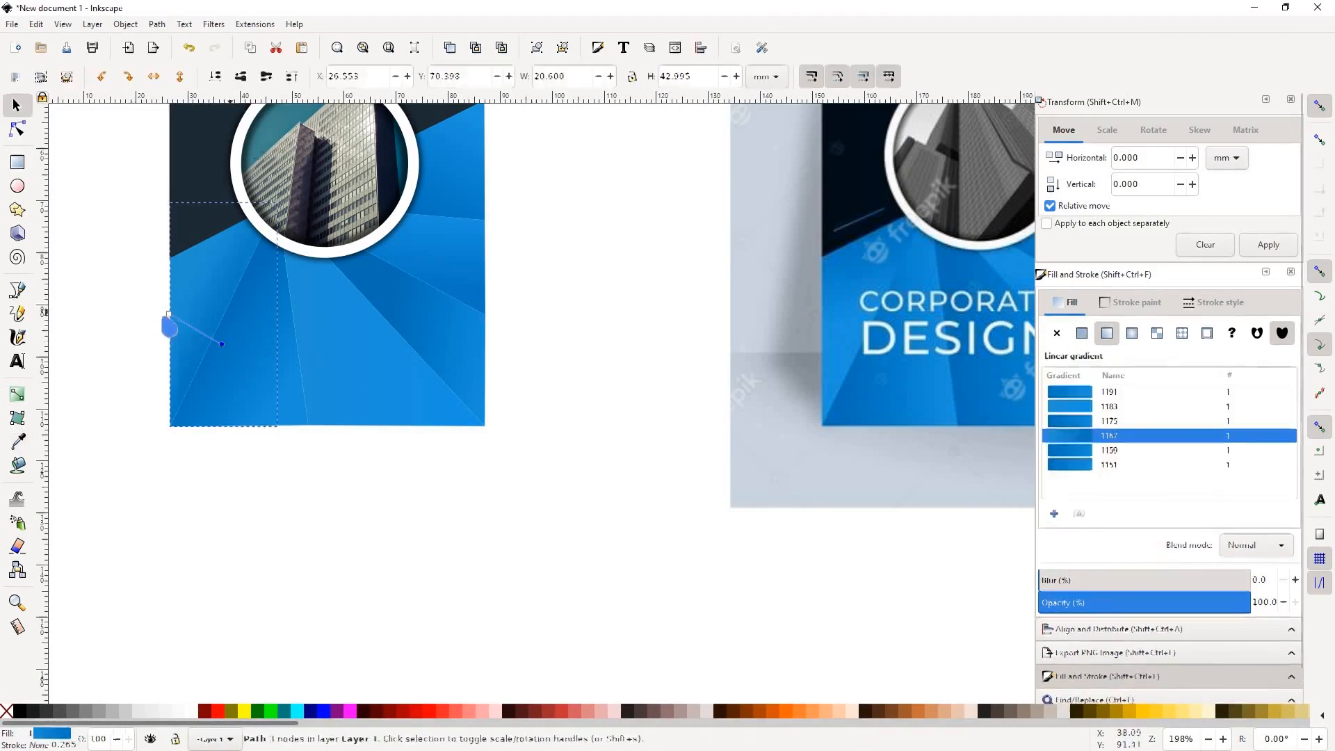
pyautogui.click(169, 305)
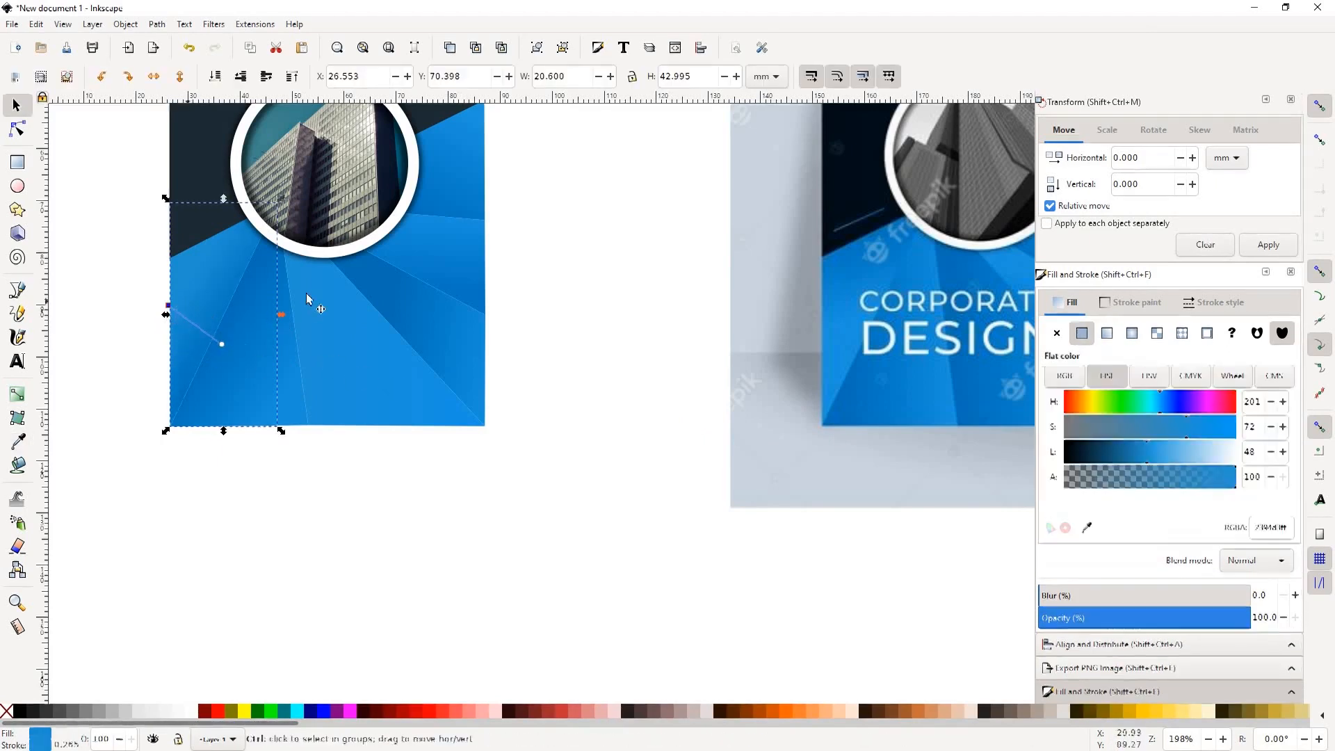
# Step: Inspect the cover's wedges and the seams between them up close and compare them with the reference cover
pyautogui.scroll(-2, 299, 303)
pyautogui.scroll(3, 241, 420)
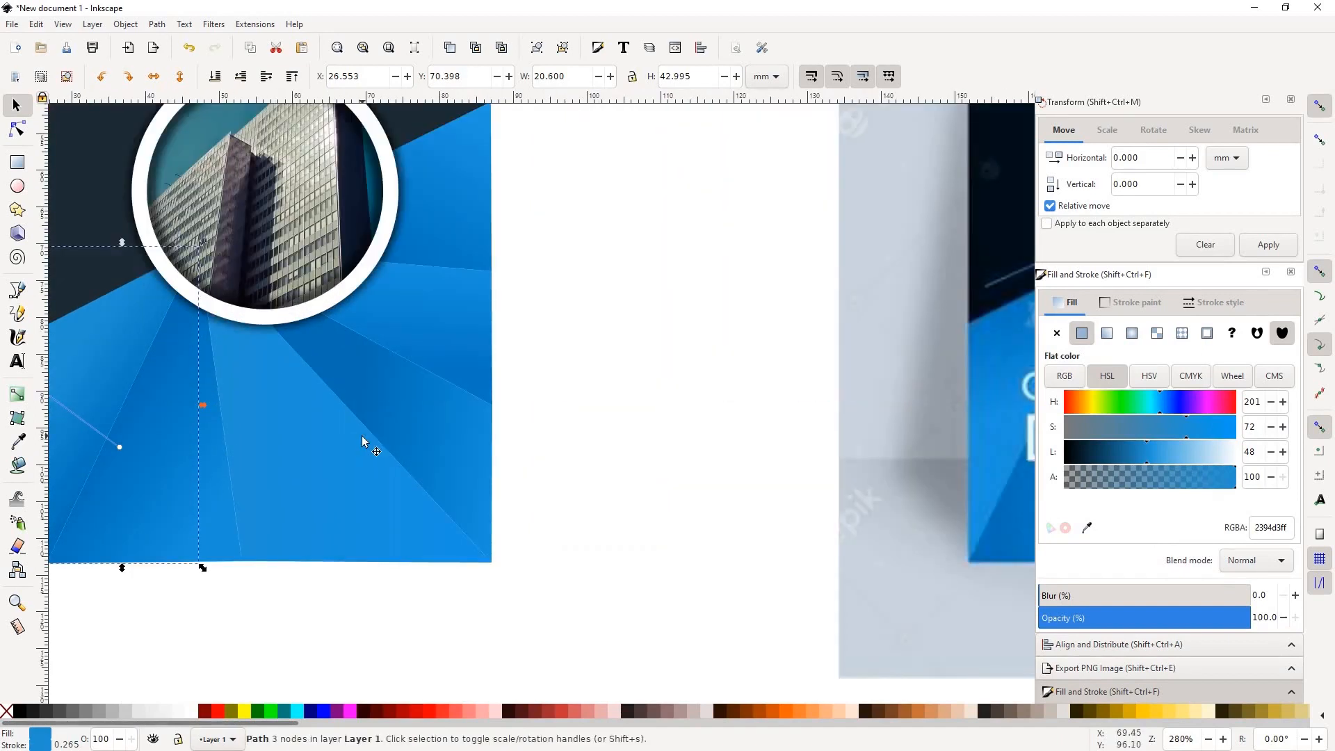
pyautogui.scroll(-1, 361, 435)
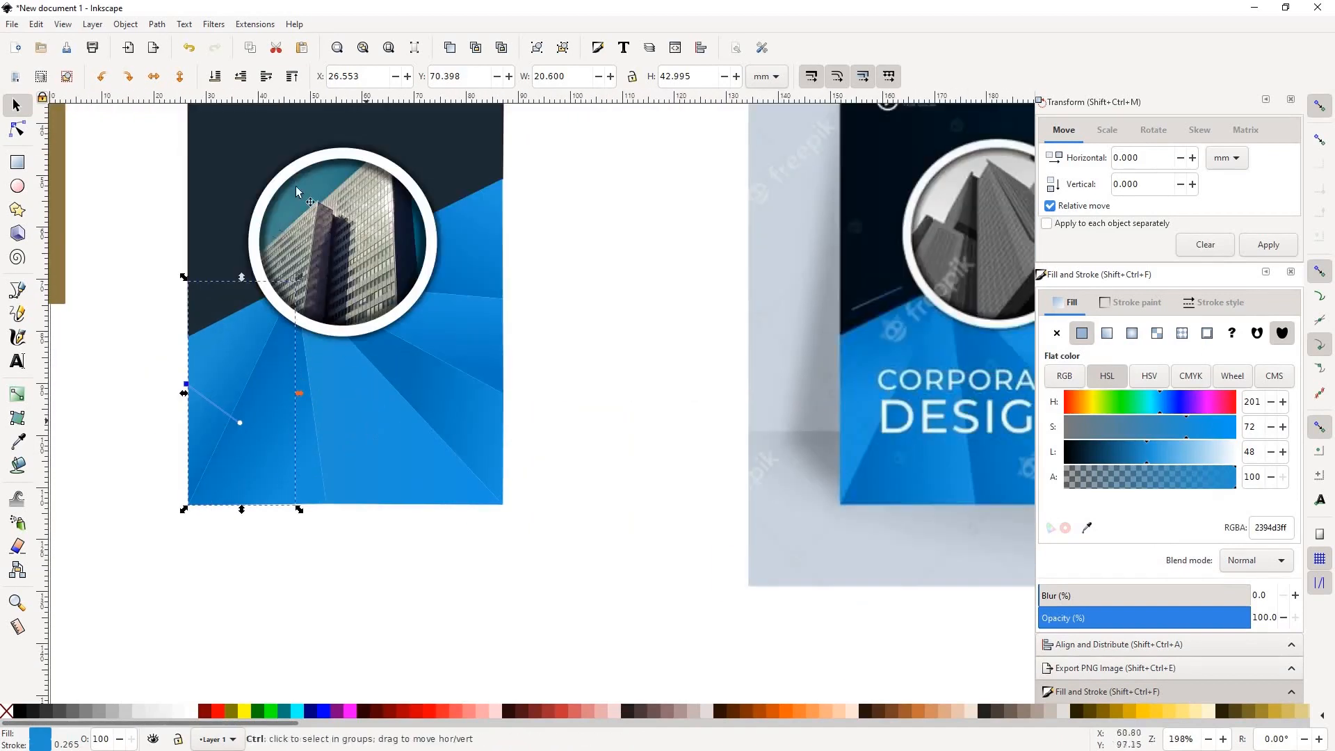
pyautogui.scroll(-1, 368, 427)
pyautogui.moveTo(219, 127); pyautogui.dragTo(533, 546)
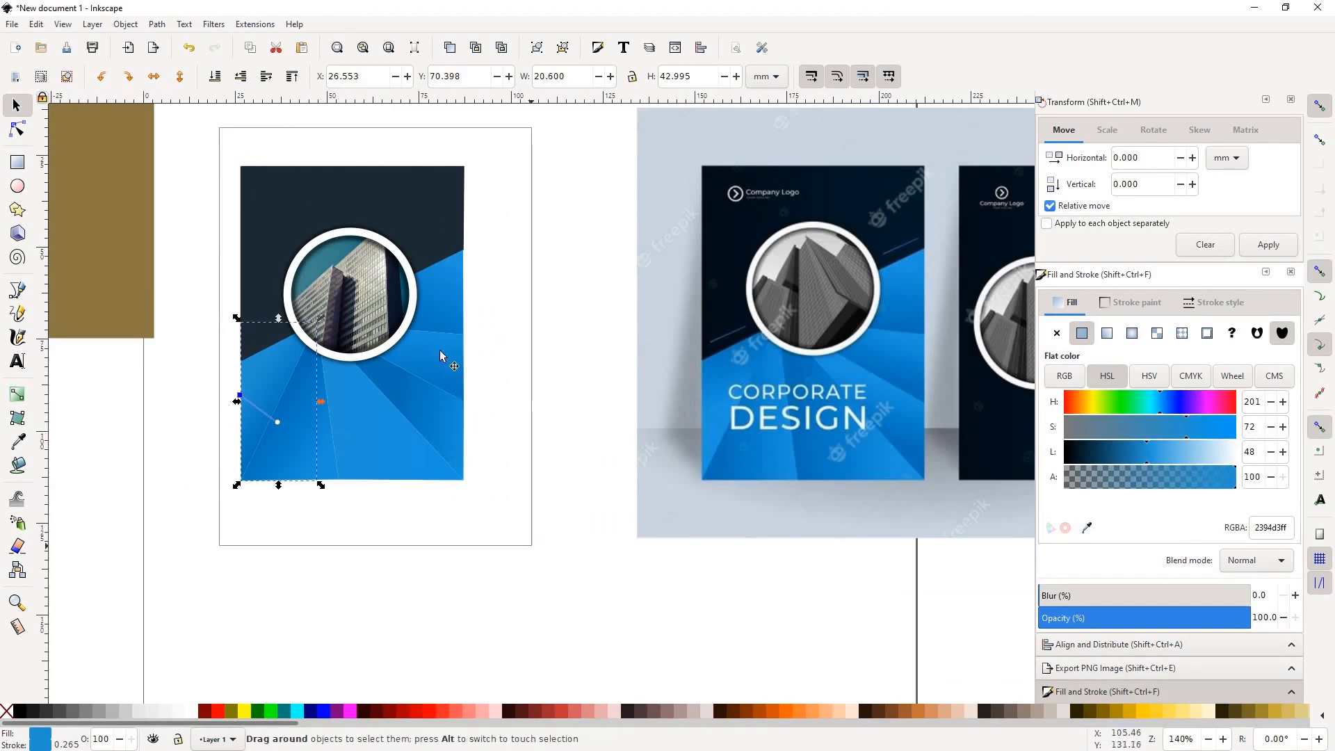
pyautogui.click(182, 203)
pyautogui.scroll(-2, 270, 224)
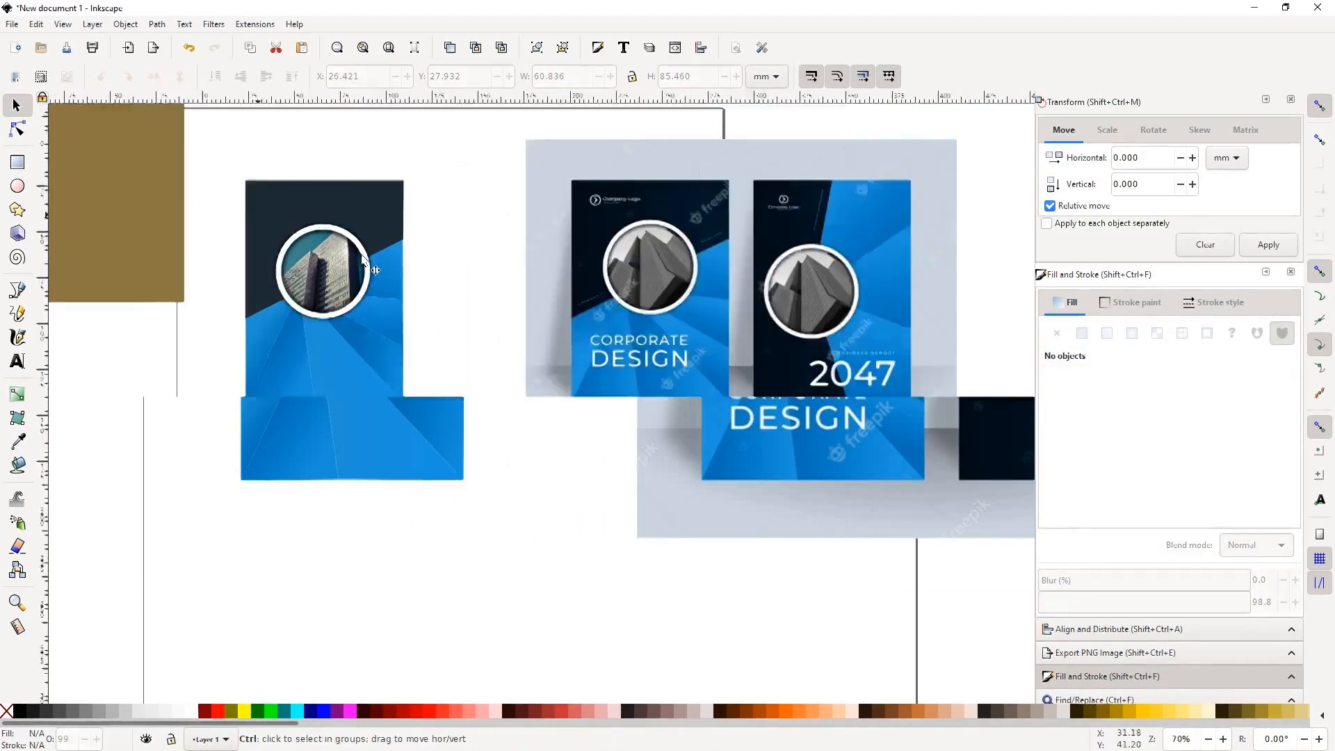
pyautogui.scroll(3, 418, 309)
pyautogui.scroll(-2, 459, 372)
pyautogui.scroll(5, 388, 286)
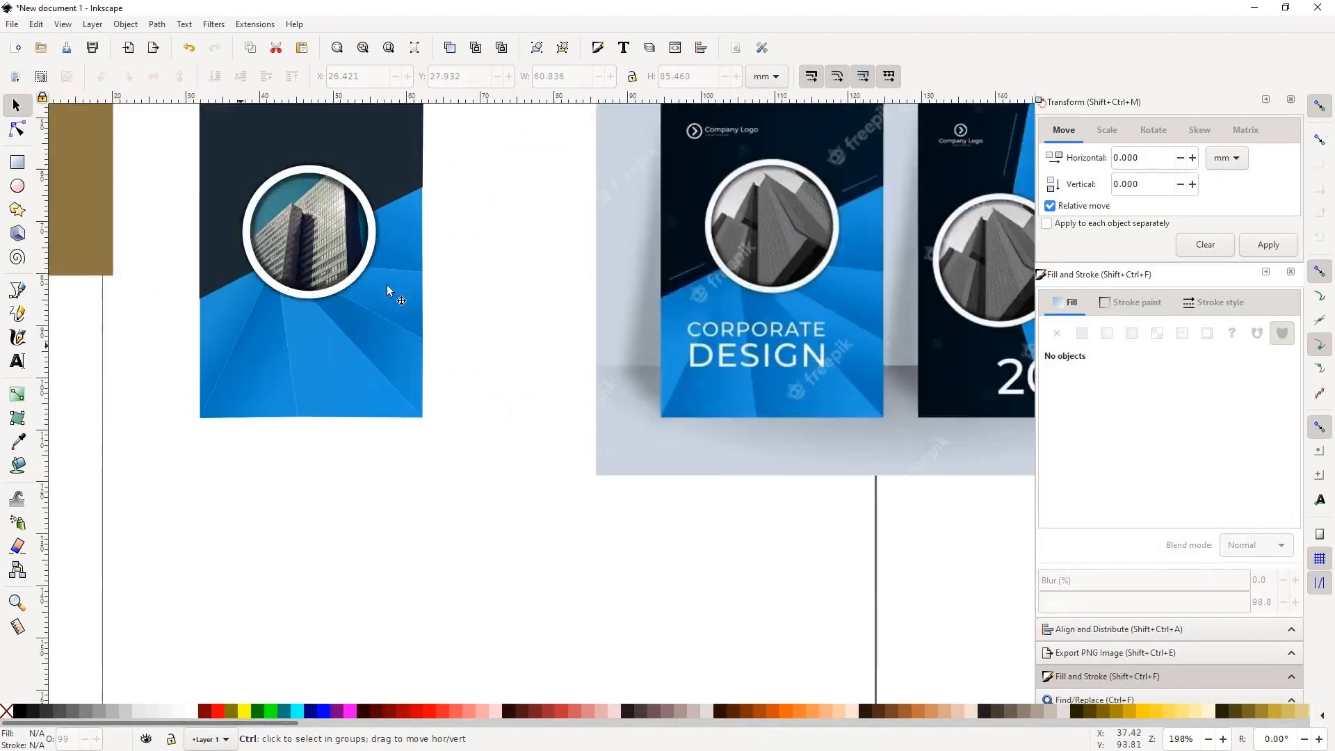
pyautogui.scroll(-5, 418, 337)
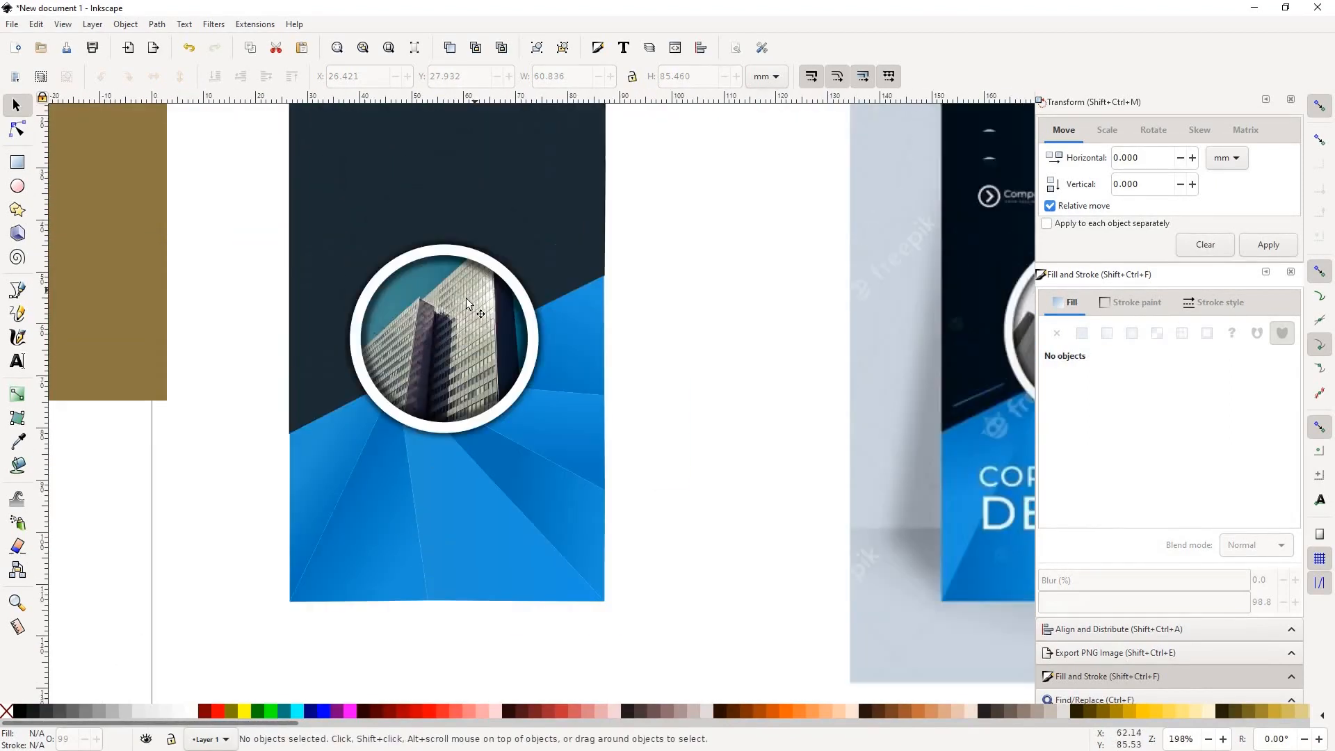
pyautogui.scroll(4, 546, 291)
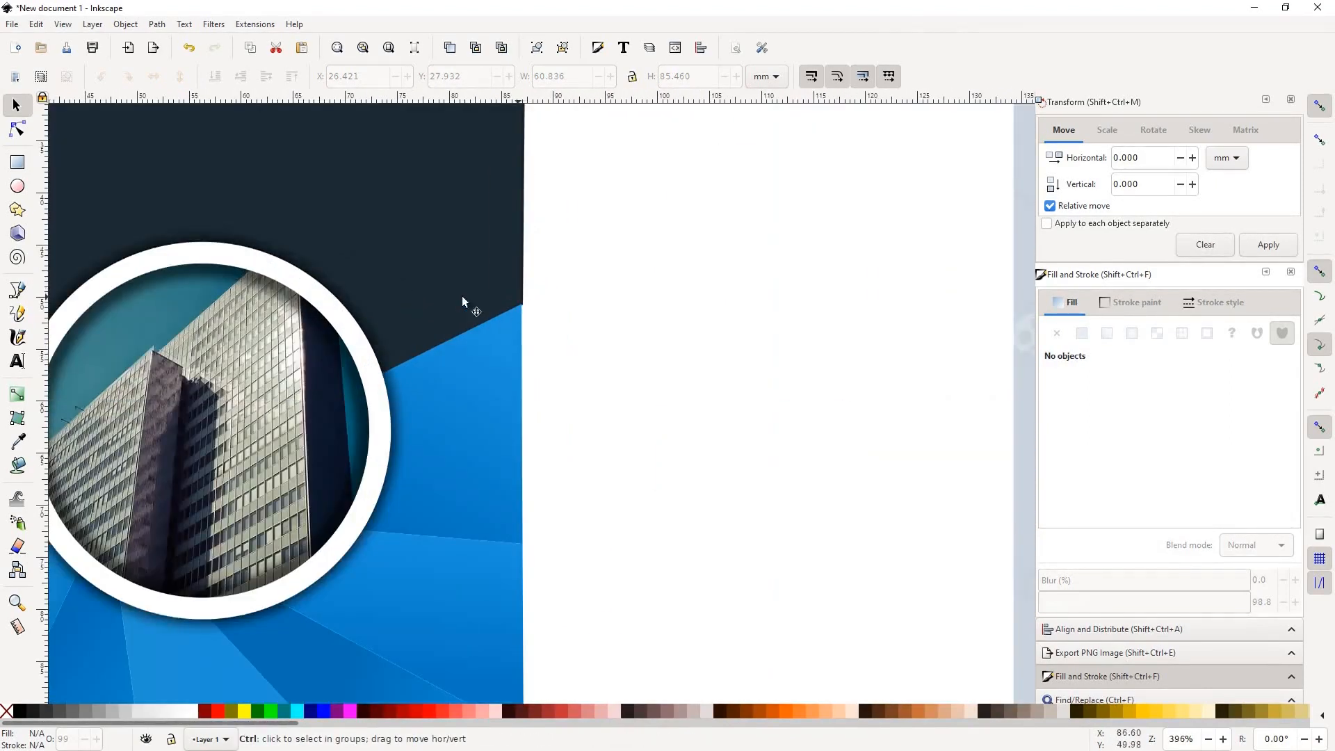
pyautogui.scroll(-3, 462, 295)
# Step: Recolour the brown rectangle with a dark blue sampled from the cover's wedges and snap it into place directly behind the cover
pyautogui.moveTo(150, 170); pyautogui.dragTo(215, 246)
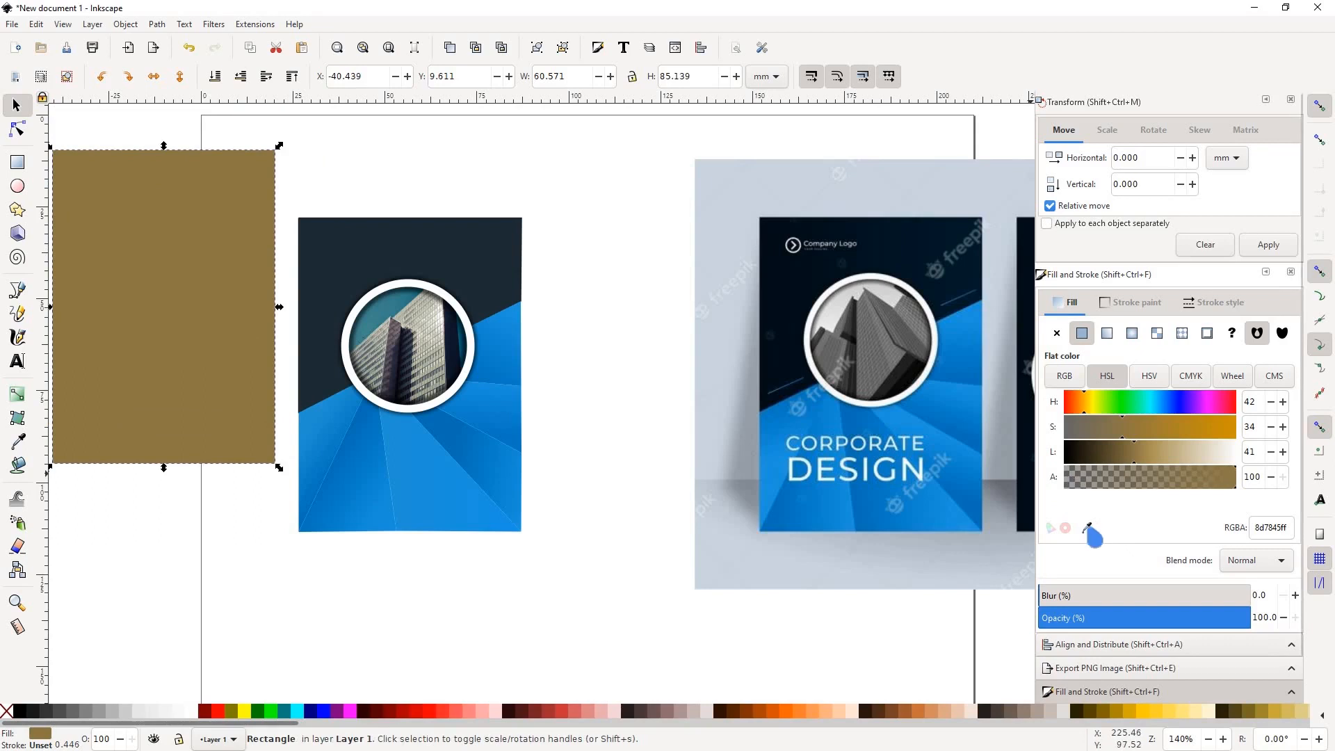
pyautogui.press('d')
pyautogui.click(448, 435)
pyautogui.press('s')
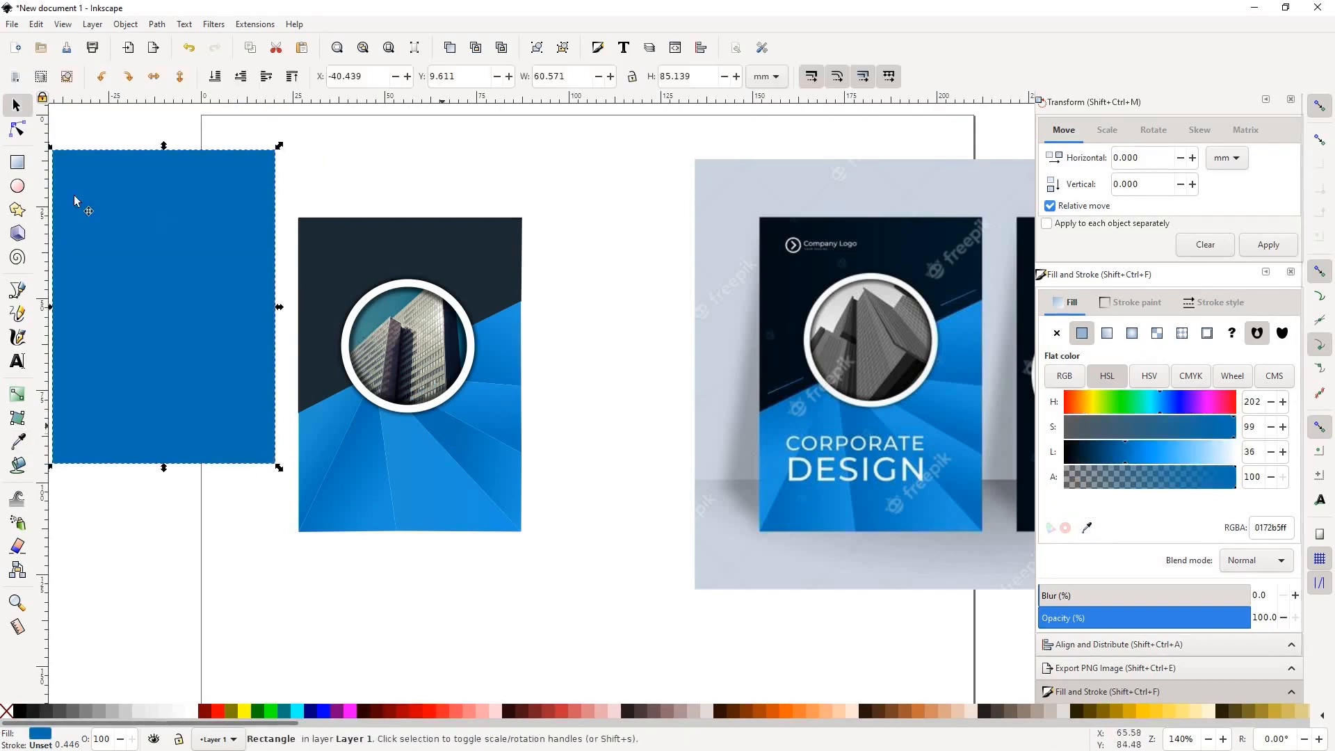
pyautogui.moveTo(173, 265); pyautogui.dragTo(451, 272)
pyautogui.press('Escape')
# Step: Examine the cover with its blue backing rectangle, both close up and as a whole beside the reference
pyautogui.scroll(3, 434, 491)
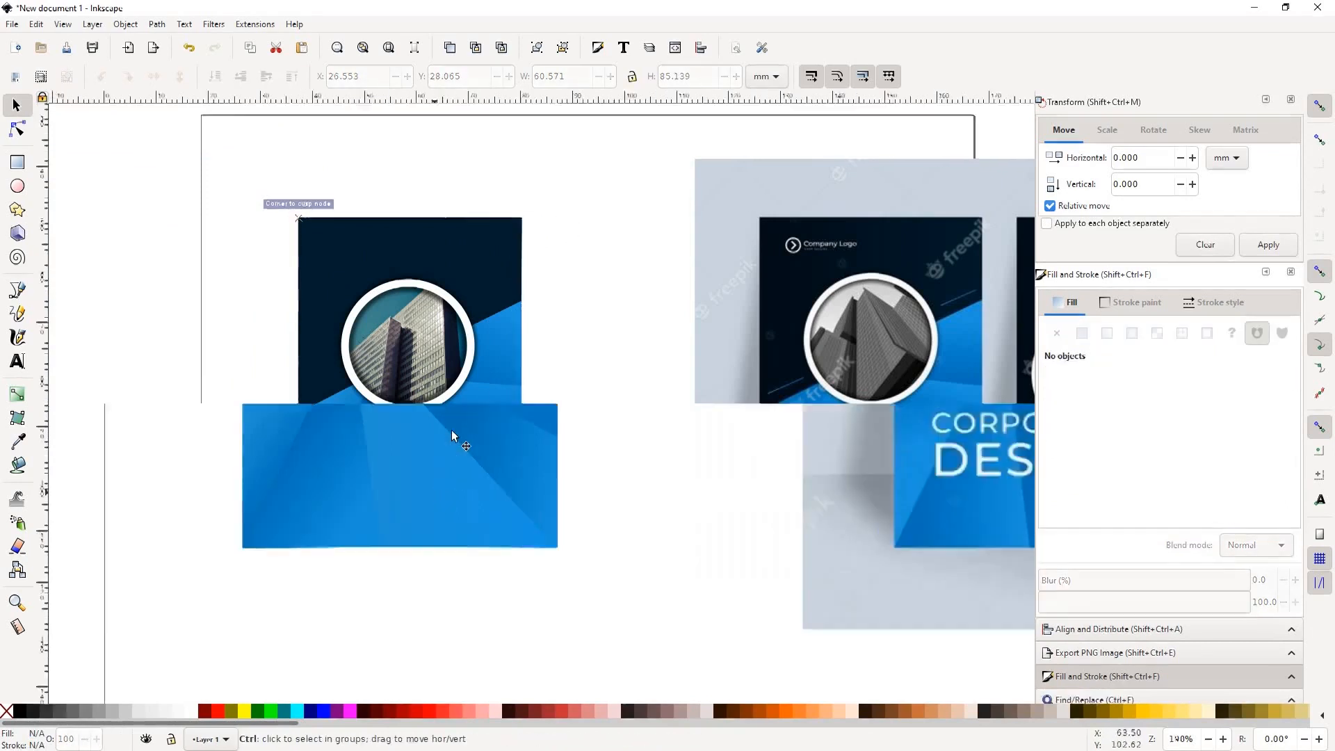
pyautogui.scroll(2, 487, 426)
pyautogui.scroll(-2, 485, 435)
pyautogui.scroll(4, 338, 327)
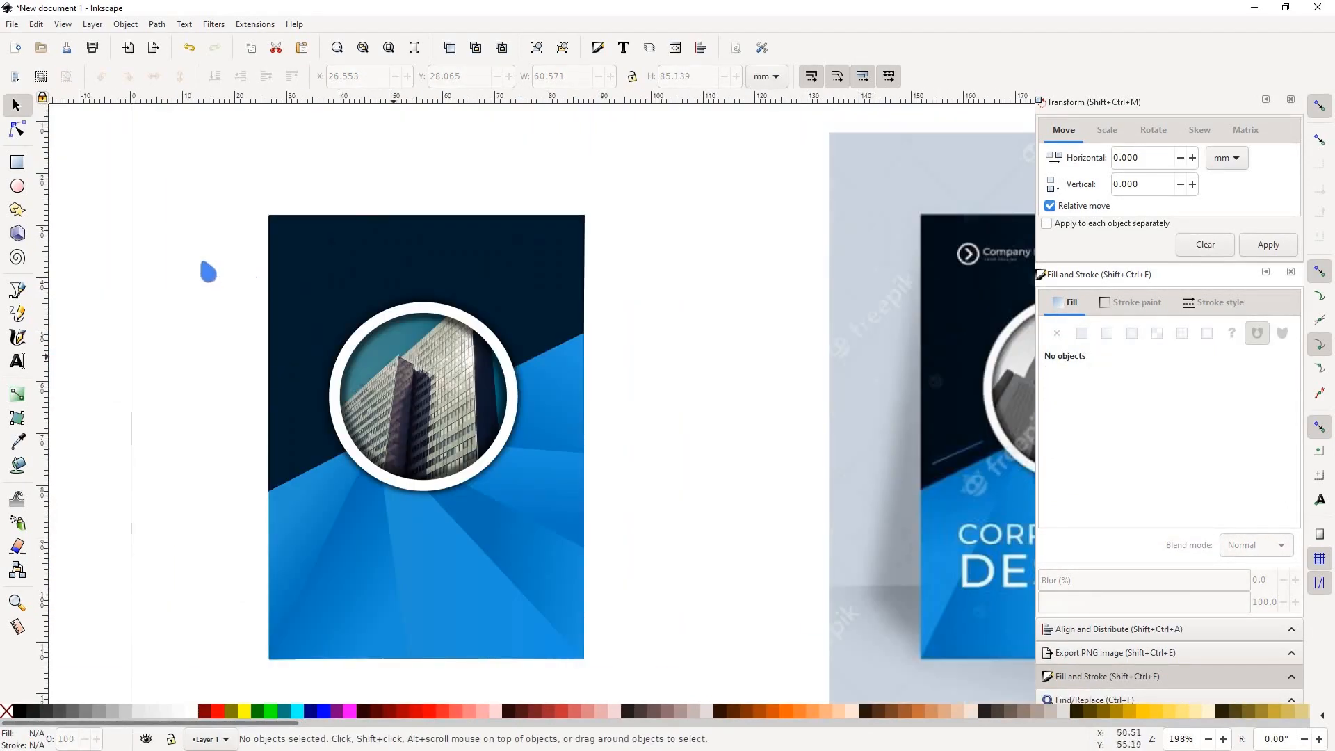
pyautogui.scroll(-4, 375, 313)
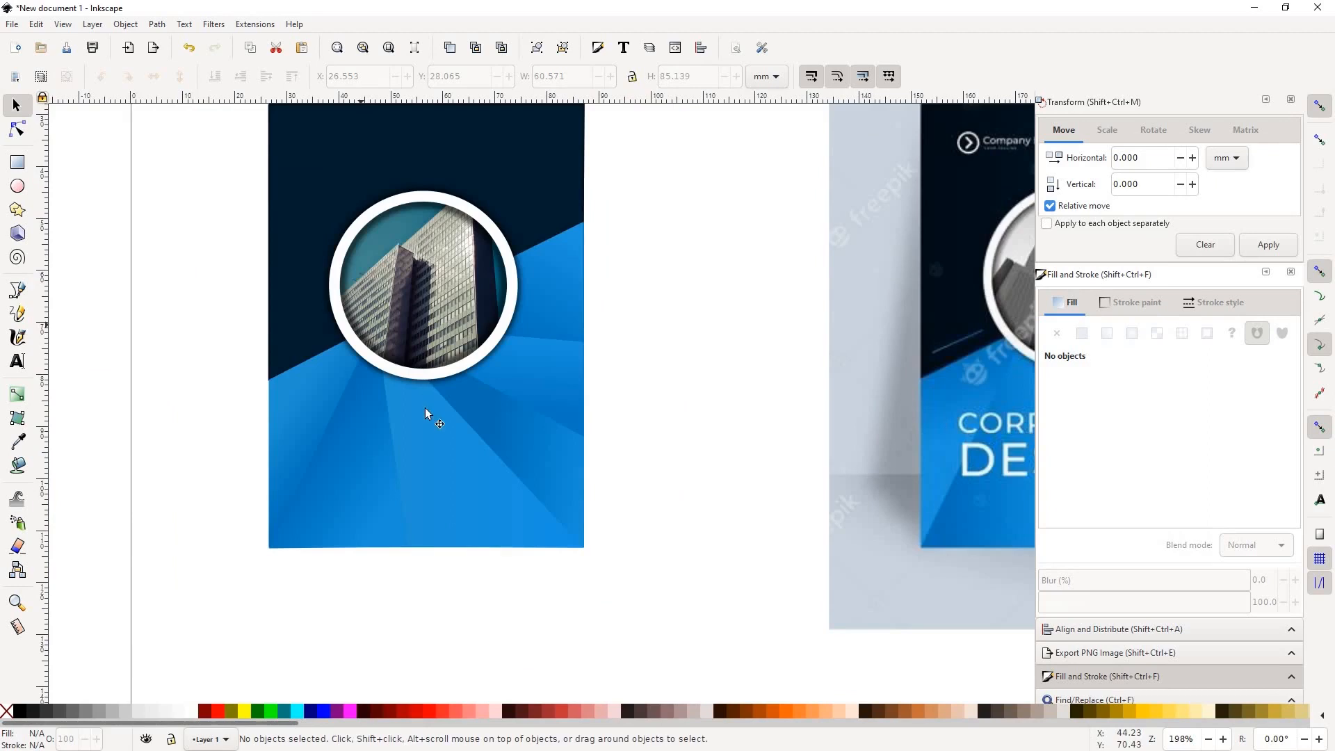
pyautogui.scroll(-2, 317, 422)
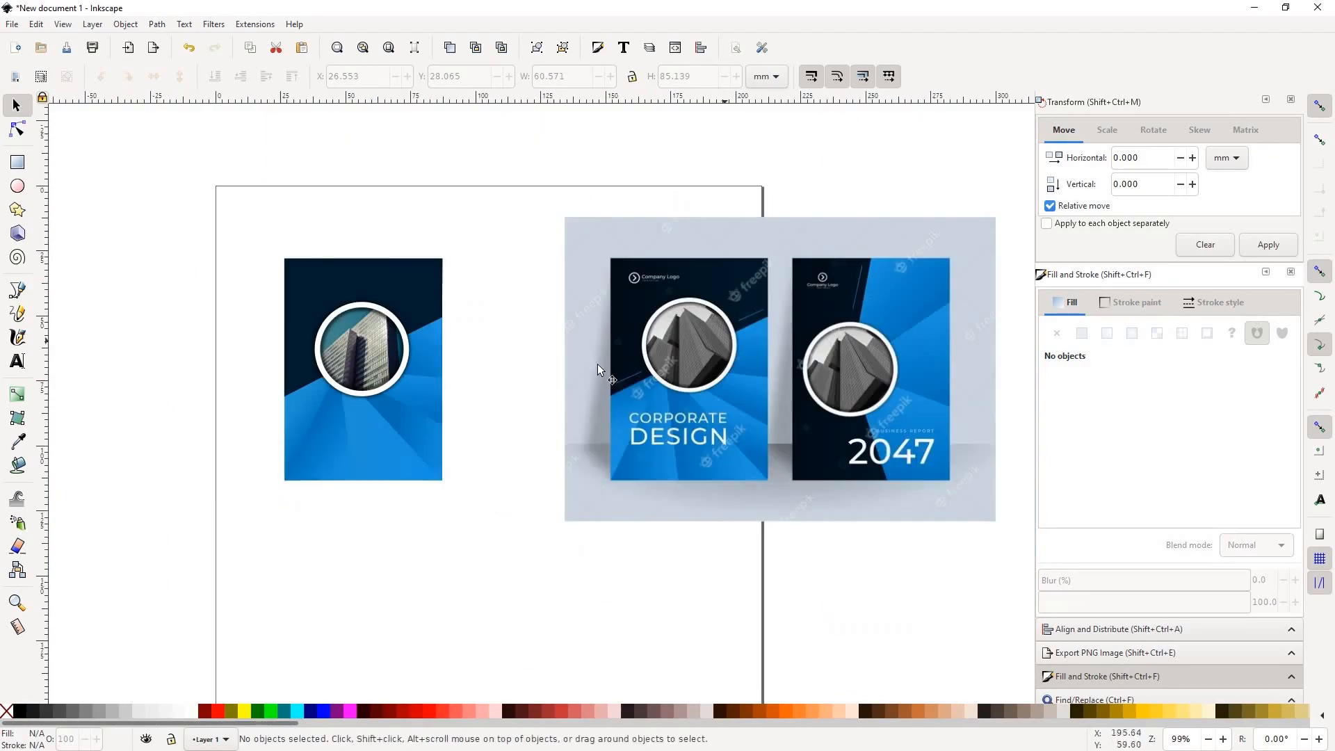
pyautogui.scroll(2, 341, 379)
pyautogui.scroll(1, 326, 501)
pyautogui.scroll(-2, 413, 490)
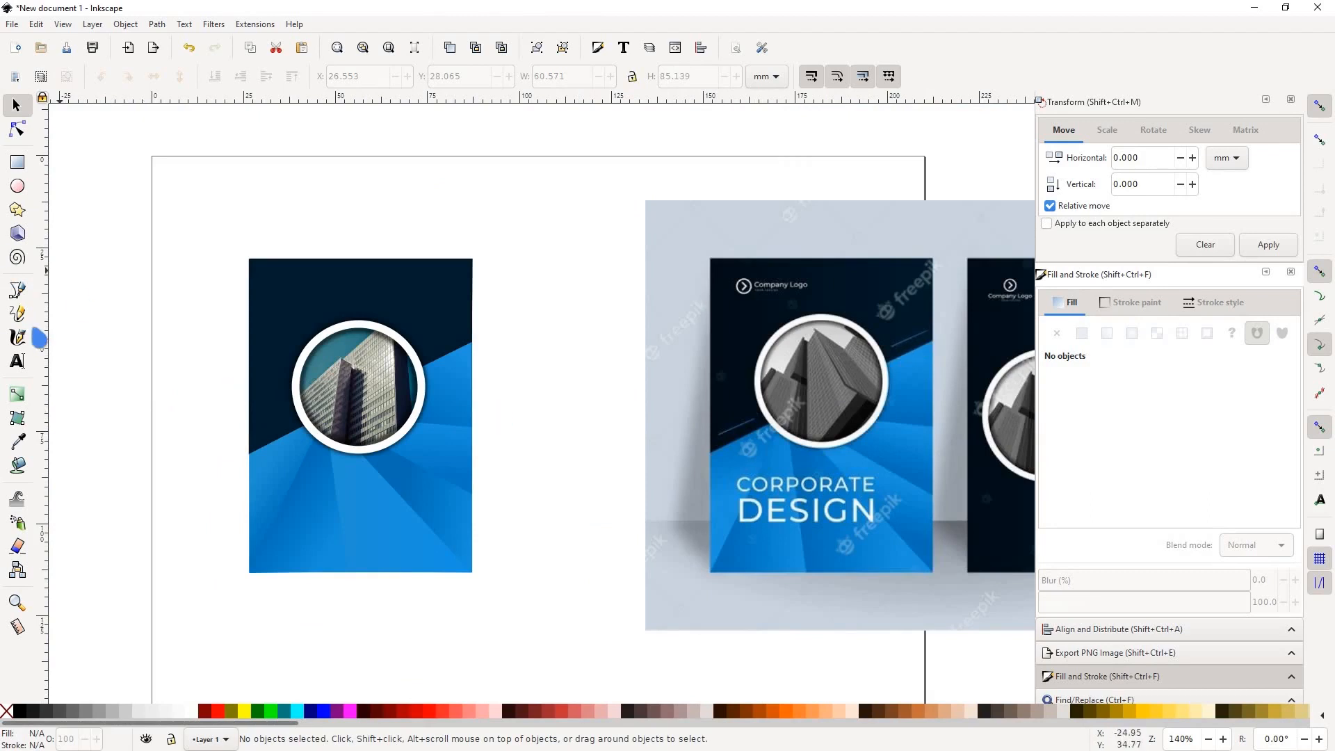
# Step: Draw a straight line along the slanted dark-blue edge, from the cover's left side to its right side
pyautogui.click(17, 291)
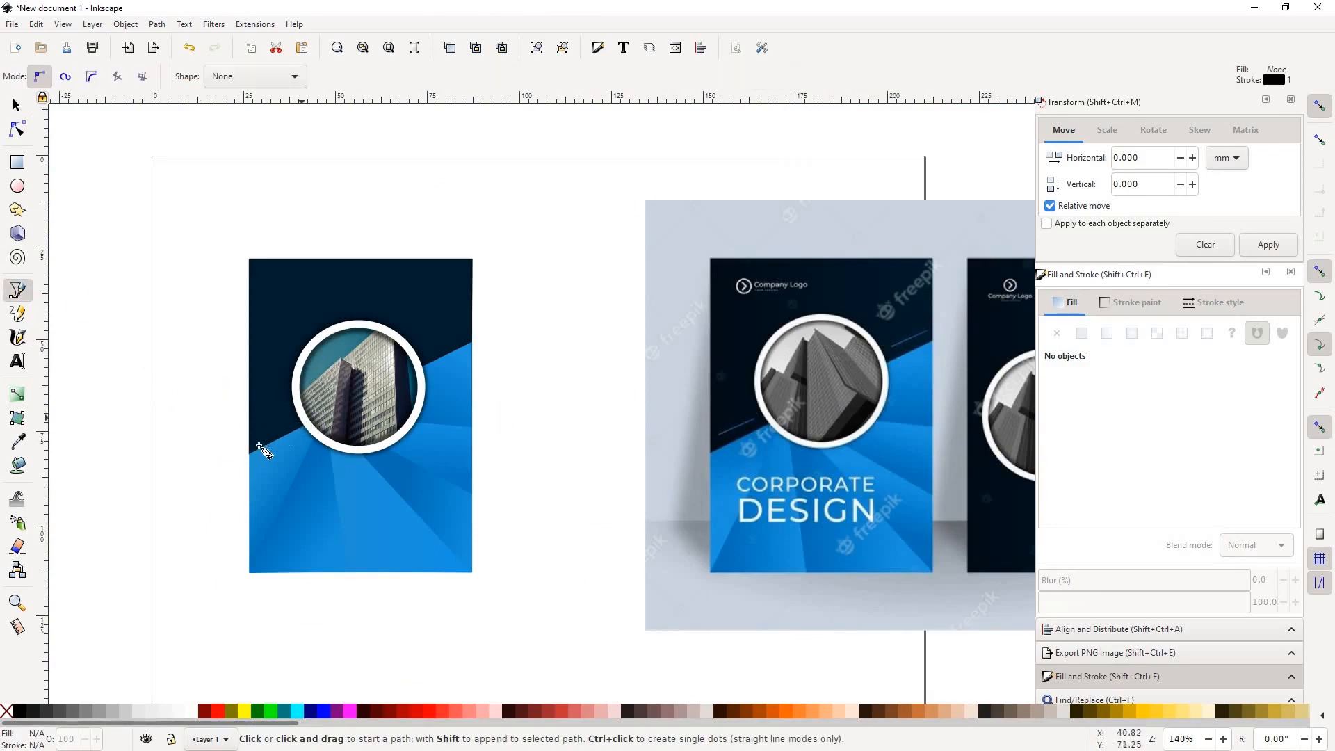
pyautogui.scroll(1, 240, 463)
pyautogui.scroll(-3, 282, 461)
pyautogui.scroll(4, 235, 475)
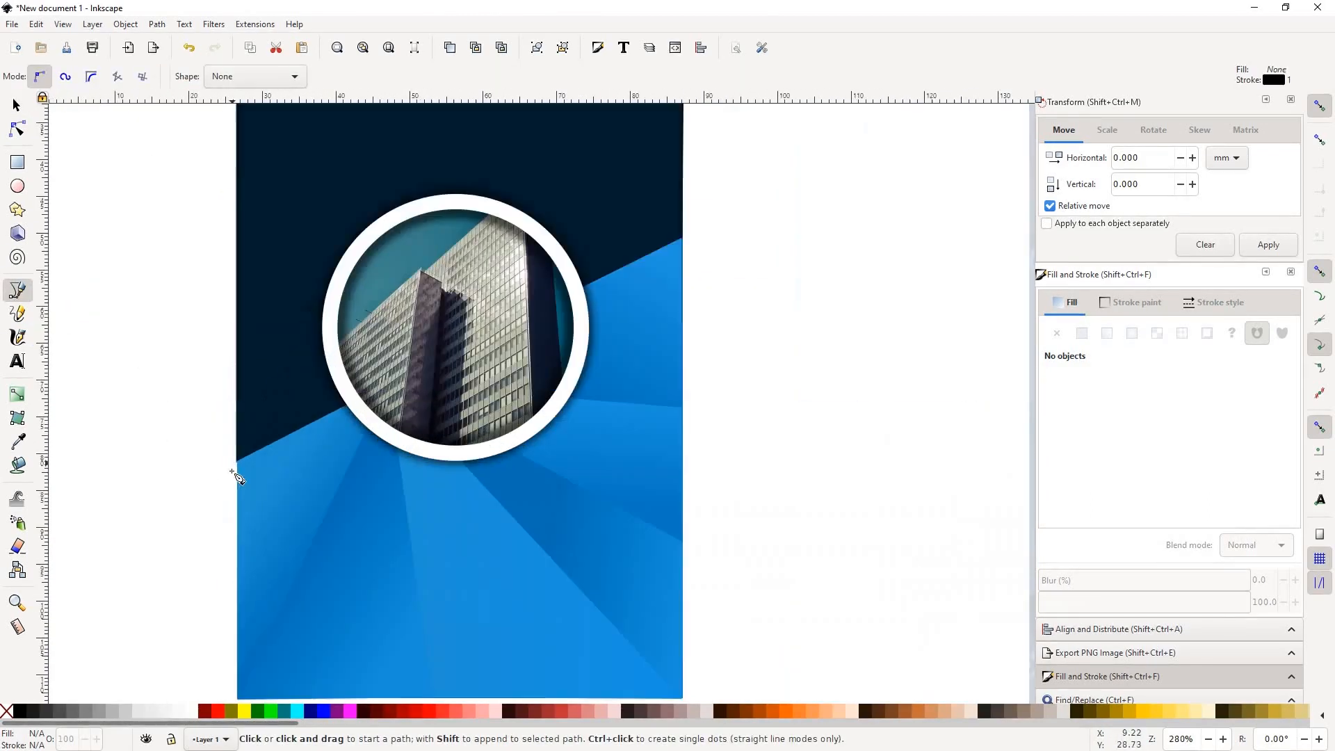
pyautogui.click(237, 460)
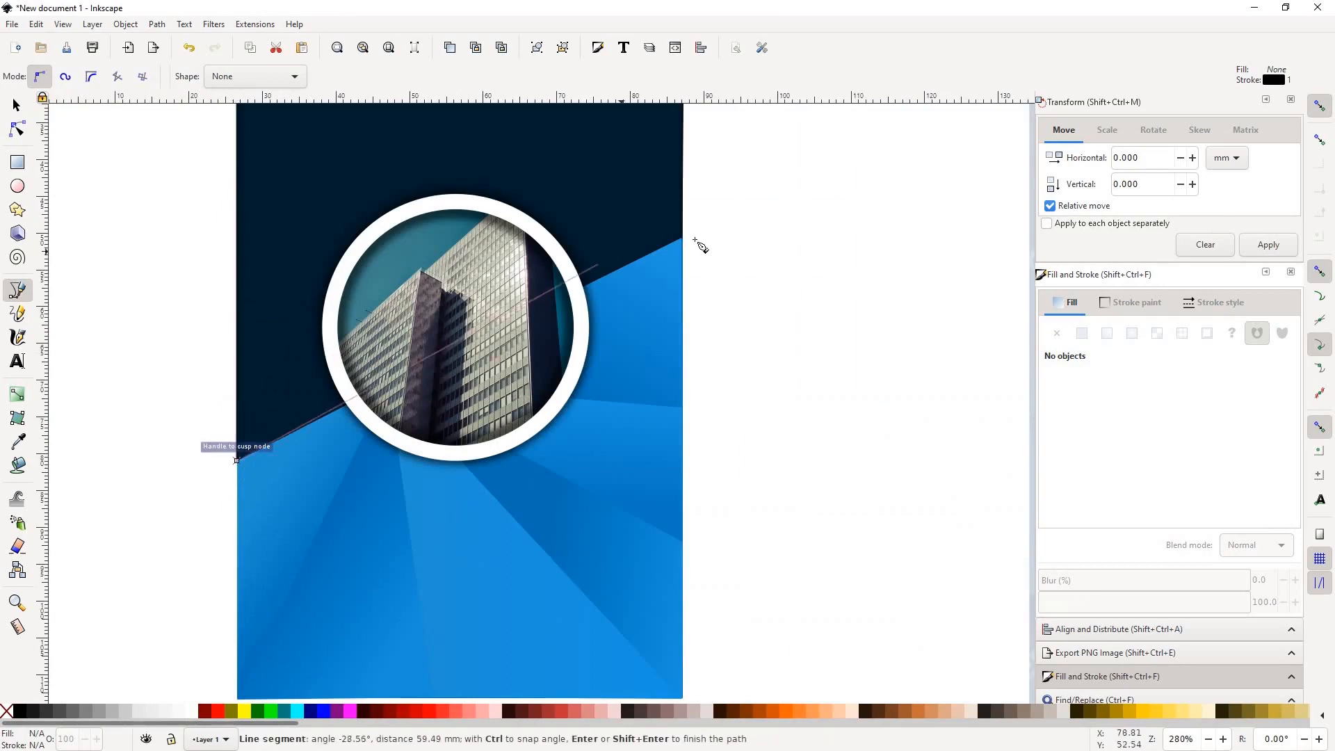
pyautogui.click(681, 237)
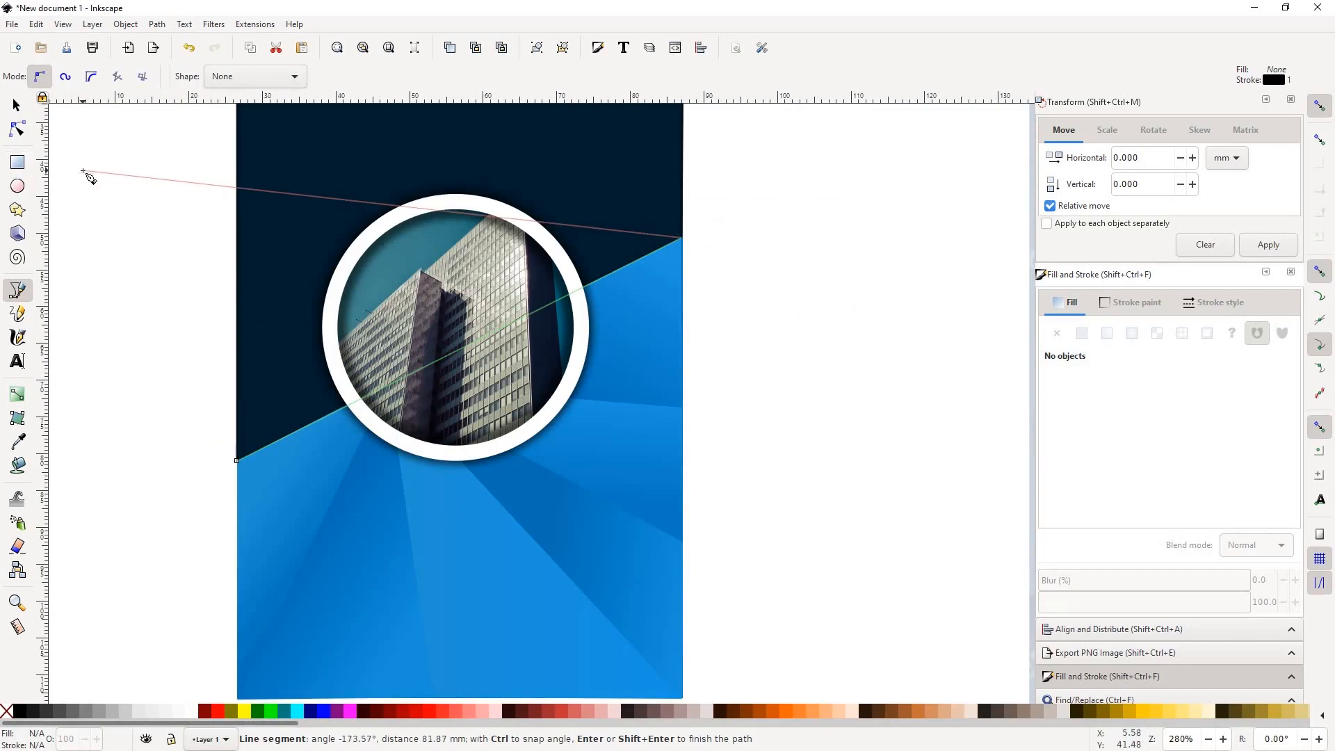
pyautogui.press('Return')
pyautogui.press('s')
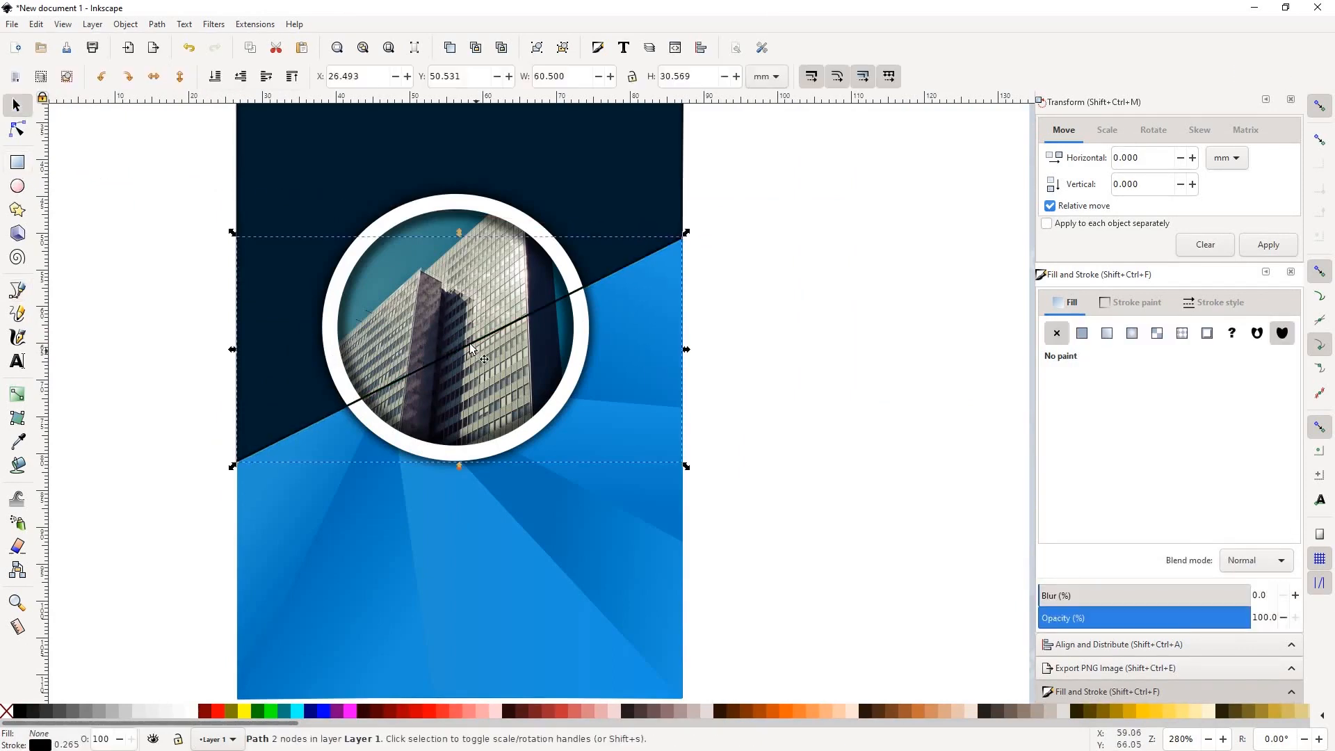
# Step: Scale the line to about 12 mm wide, stroke it white, and place it above the slanted edge left of the photo circle
pyautogui.moveTo(470, 342); pyautogui.dragTo(613, 438)
pyautogui.moveTo(829, 329); pyautogui.dragTo(243, 377)
pyautogui.scroll(1, 389, 511)
pyautogui.click(190, 723)
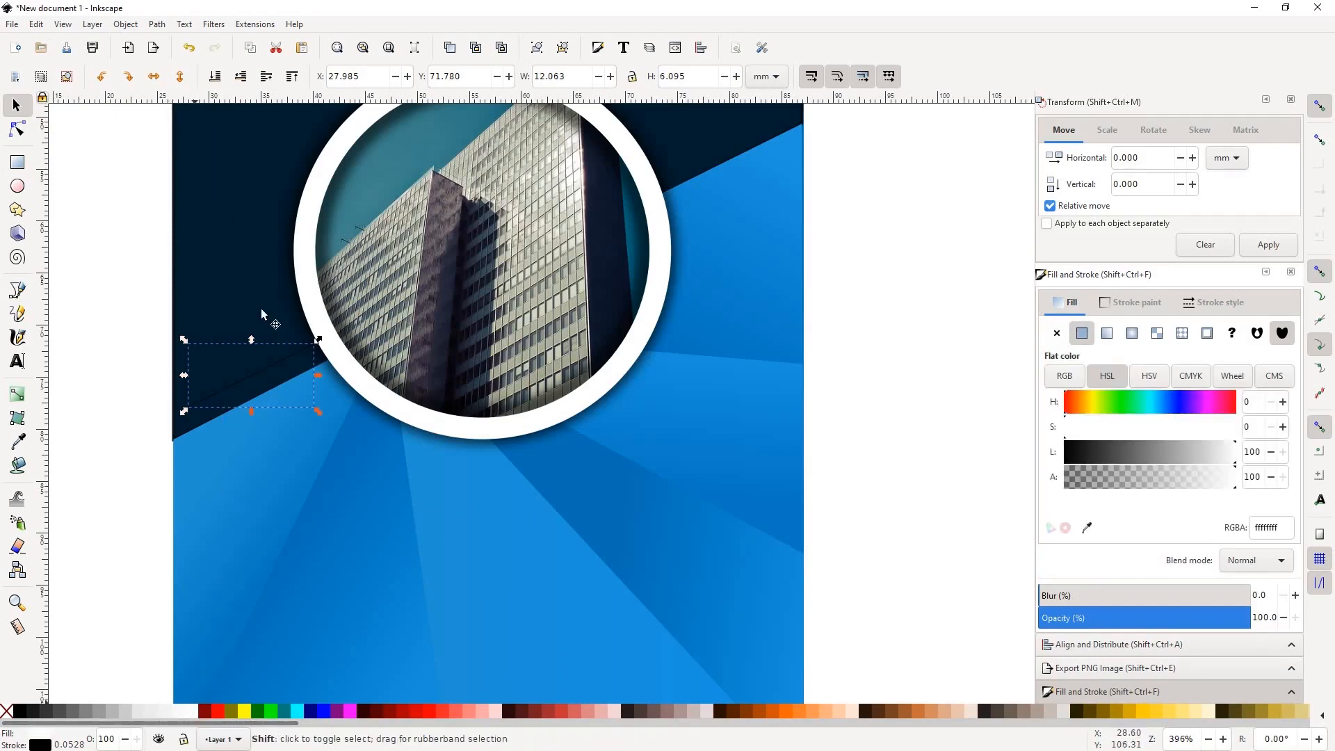
pyautogui.scroll(3, 282, 361)
pyautogui.moveTo(256, 363); pyautogui.dragTo(239, 371)
pyautogui.scroll(-3, 612, 379)
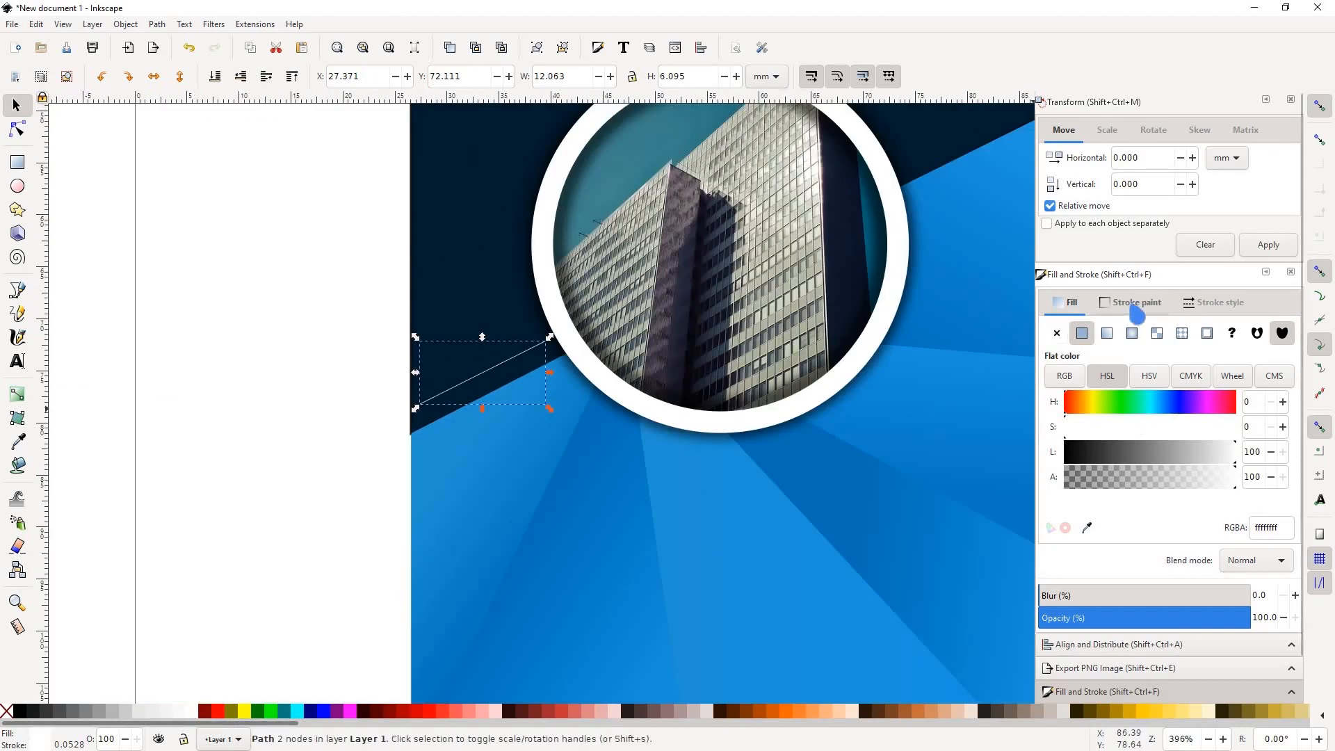
# Step: Widen the white line's stroke to 0.353 mm and scale the line down to about 8.6 mm wide
pyautogui.click(1225, 304)
pyautogui.click(1143, 333)
pyautogui.click(1143, 334)
pyautogui.click(1143, 334)
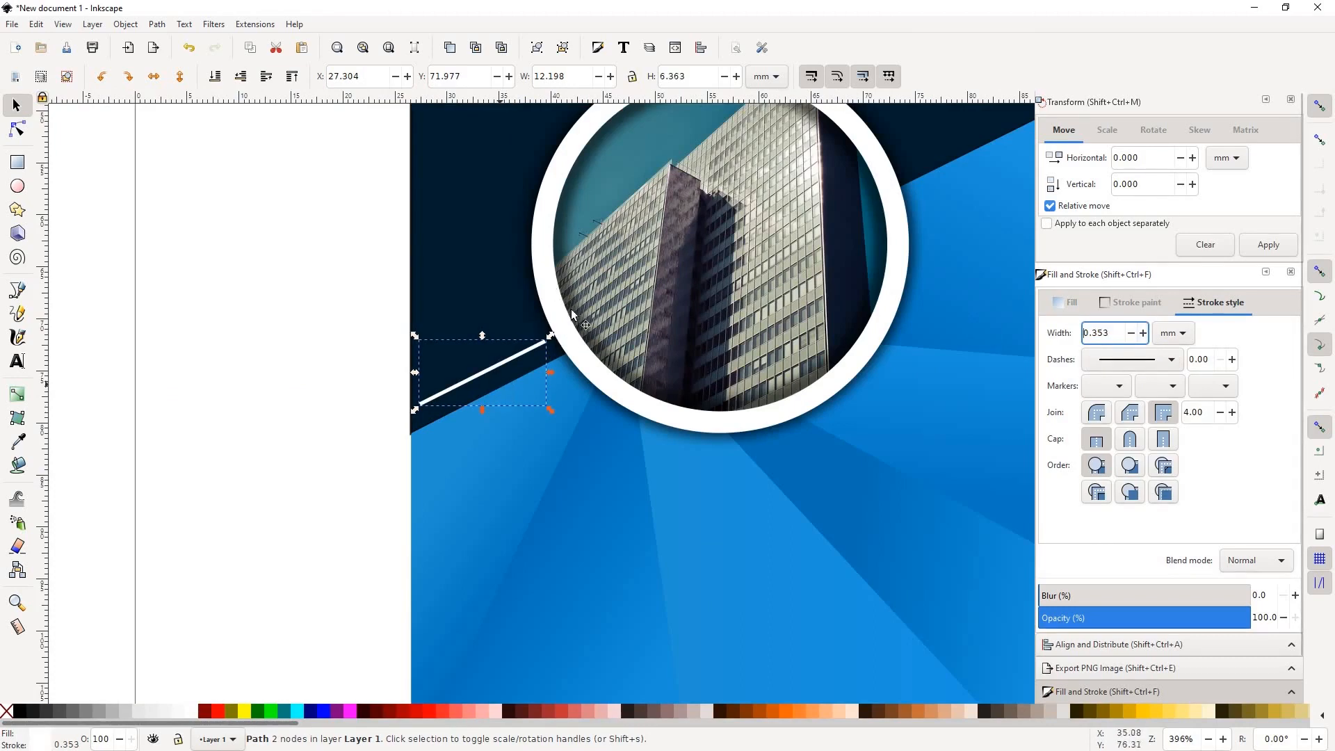
pyautogui.press('+')
pyautogui.press('+')
pyautogui.moveTo(600, 289); pyautogui.dragTo(561, 308)
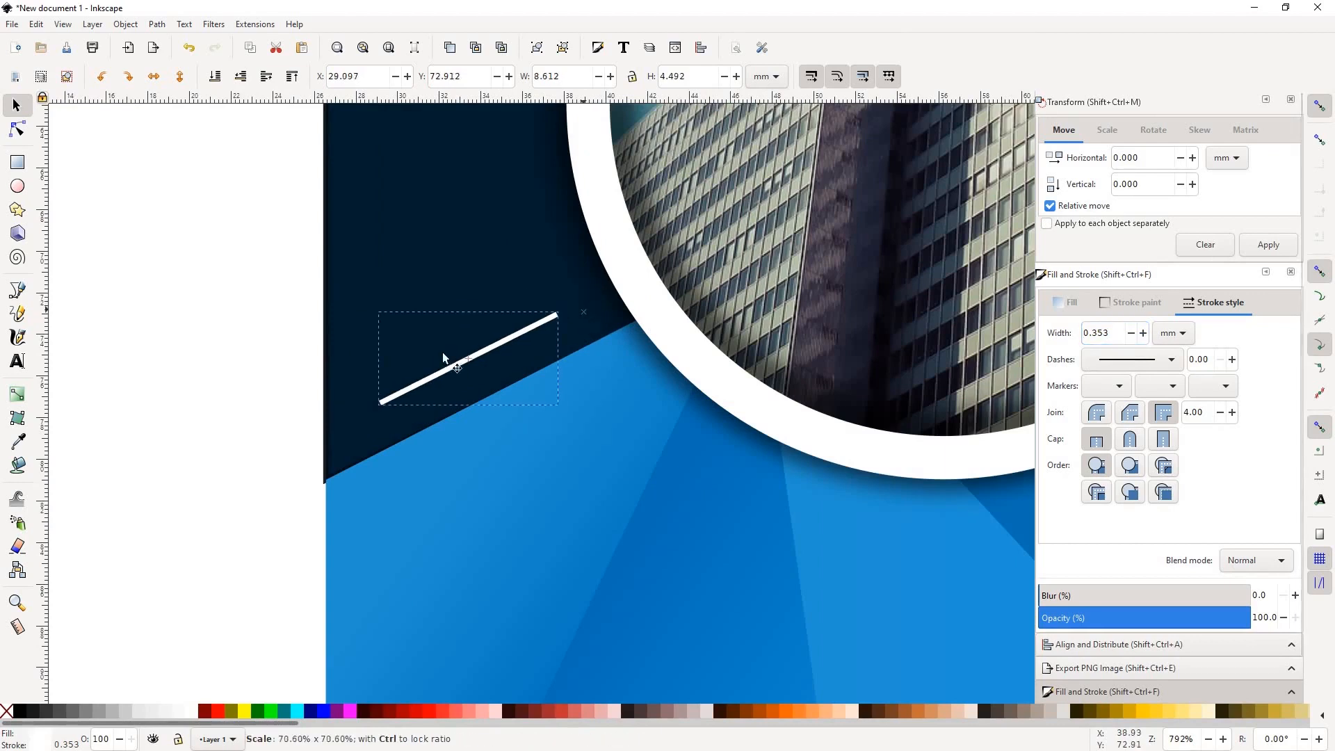
pyautogui.scroll(-2, 457, 357)
pyautogui.press('ctrl')
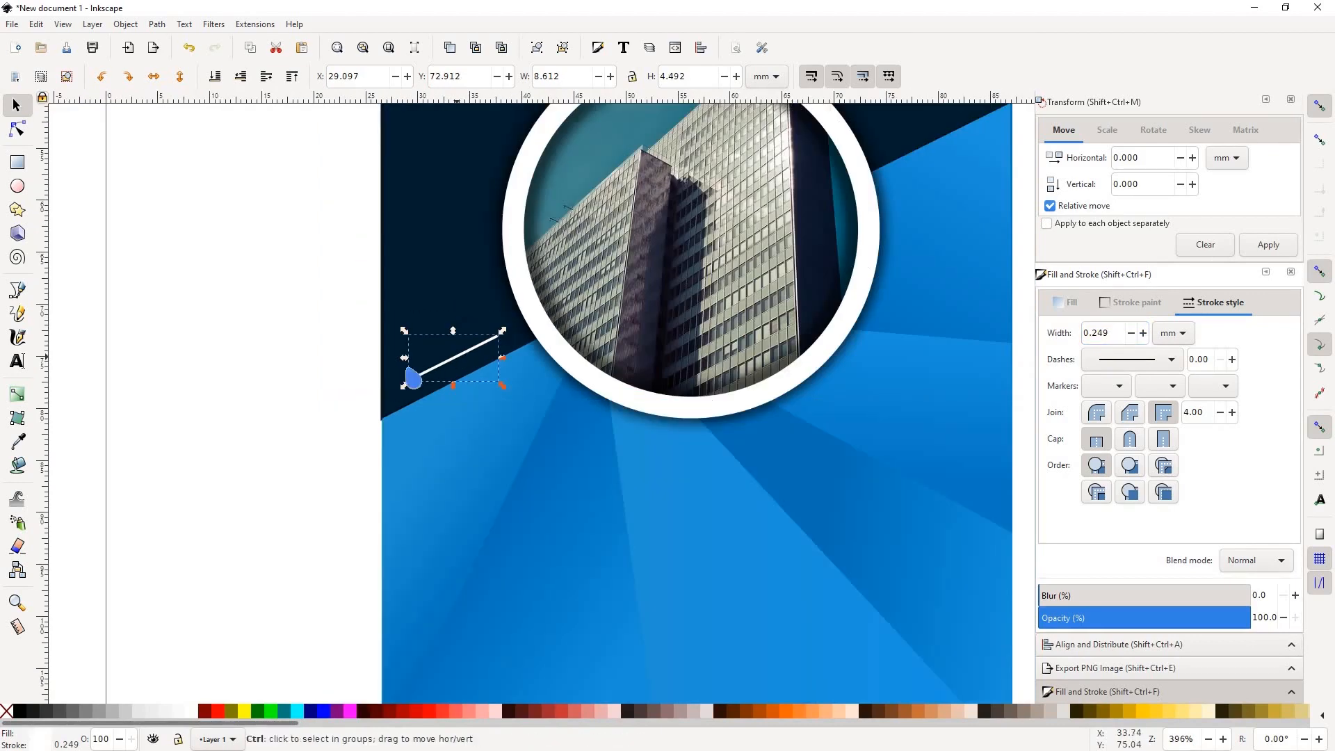
# Step: Duplicate the white line and place the copy above the slanted edge on the photo circle's right side
pyautogui.scroll(-3, 413, 378)
pyautogui.hotkey('ctrl', 'd')
pyautogui.moveTo(429, 363); pyautogui.dragTo(591, 147)
pyautogui.scroll(-1, 611, 377)
pyautogui.scroll(4, 602, 365)
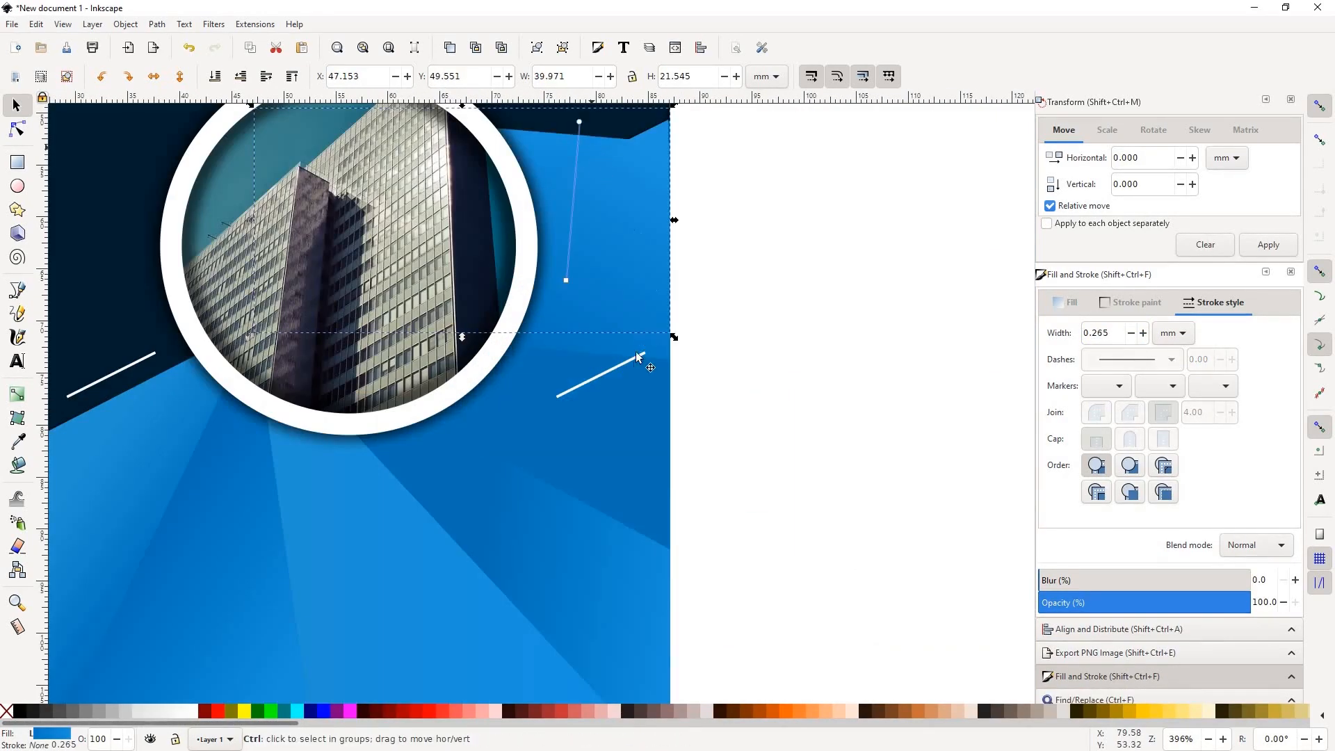
pyautogui.hotkey('ctrl', 'z')
pyautogui.moveTo(633, 361); pyautogui.dragTo(622, 120)
pyautogui.scroll(-1, 661, 204)
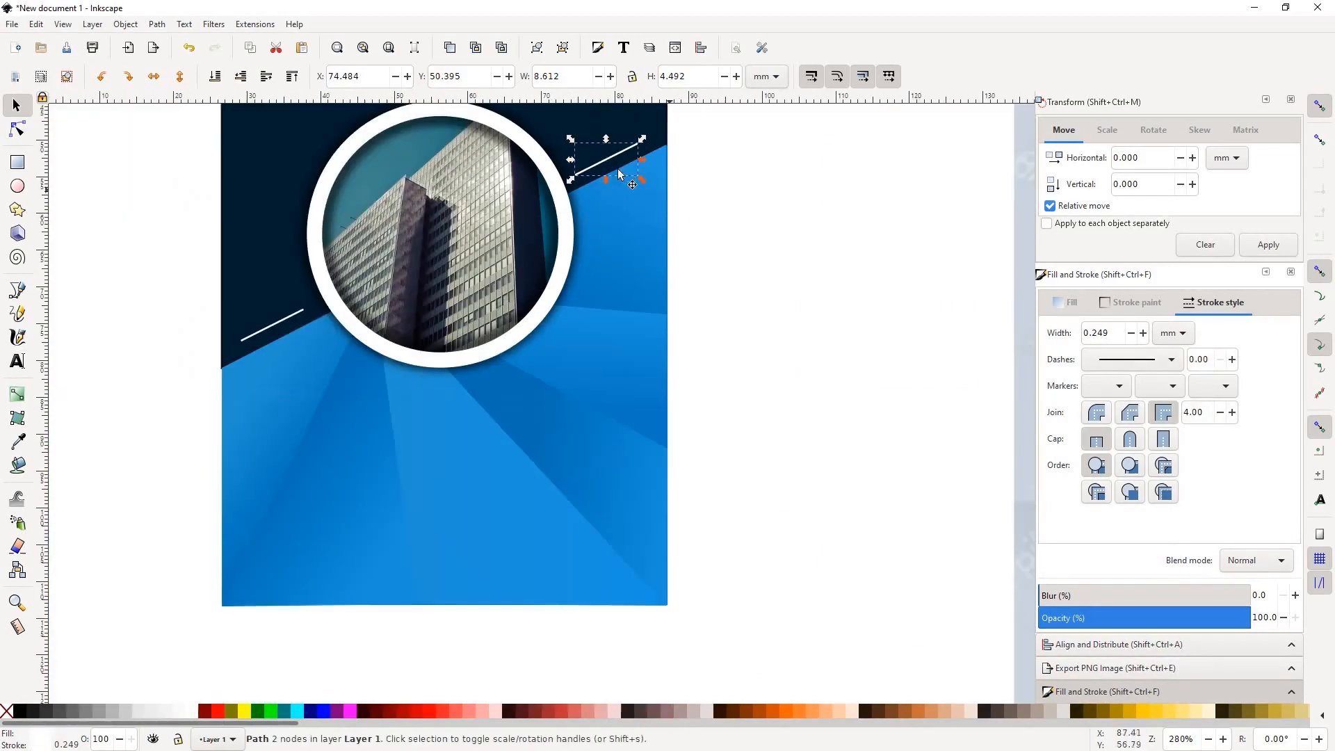
pyautogui.scroll(5, 622, 174)
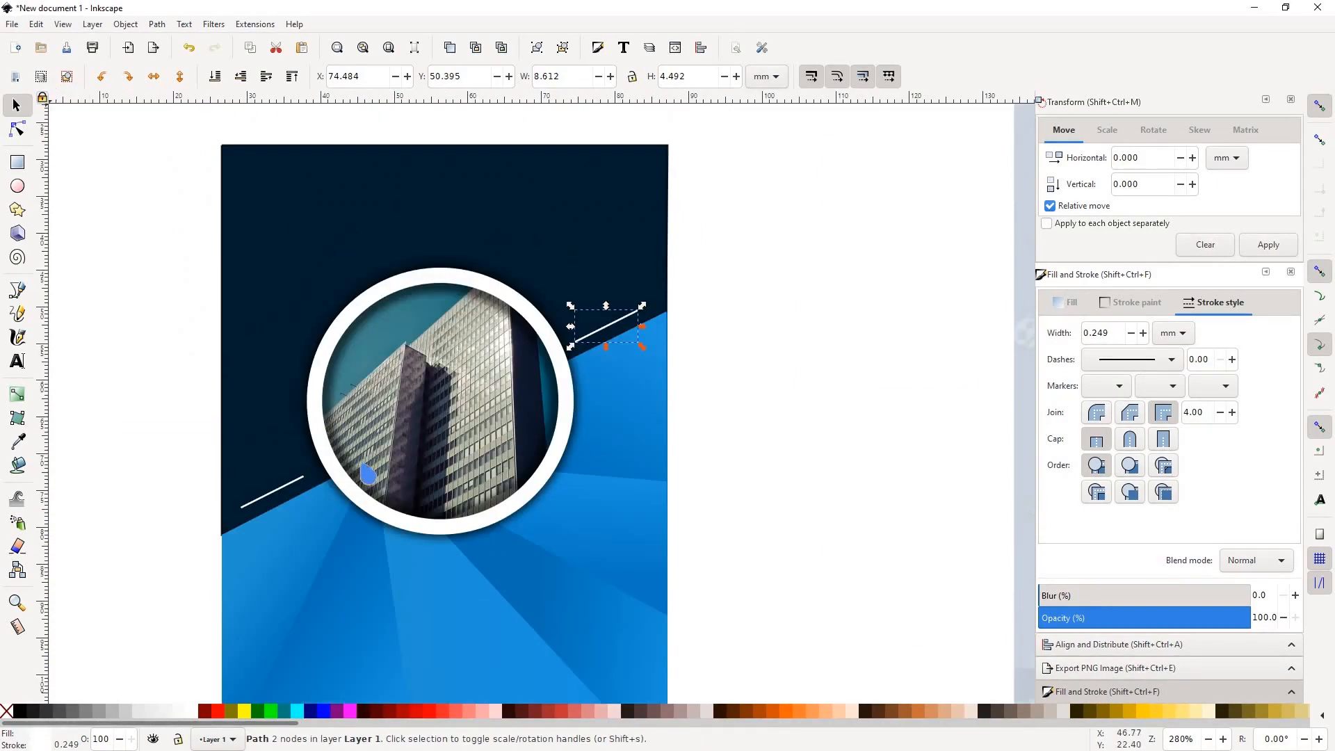
pyautogui.click(735, 292)
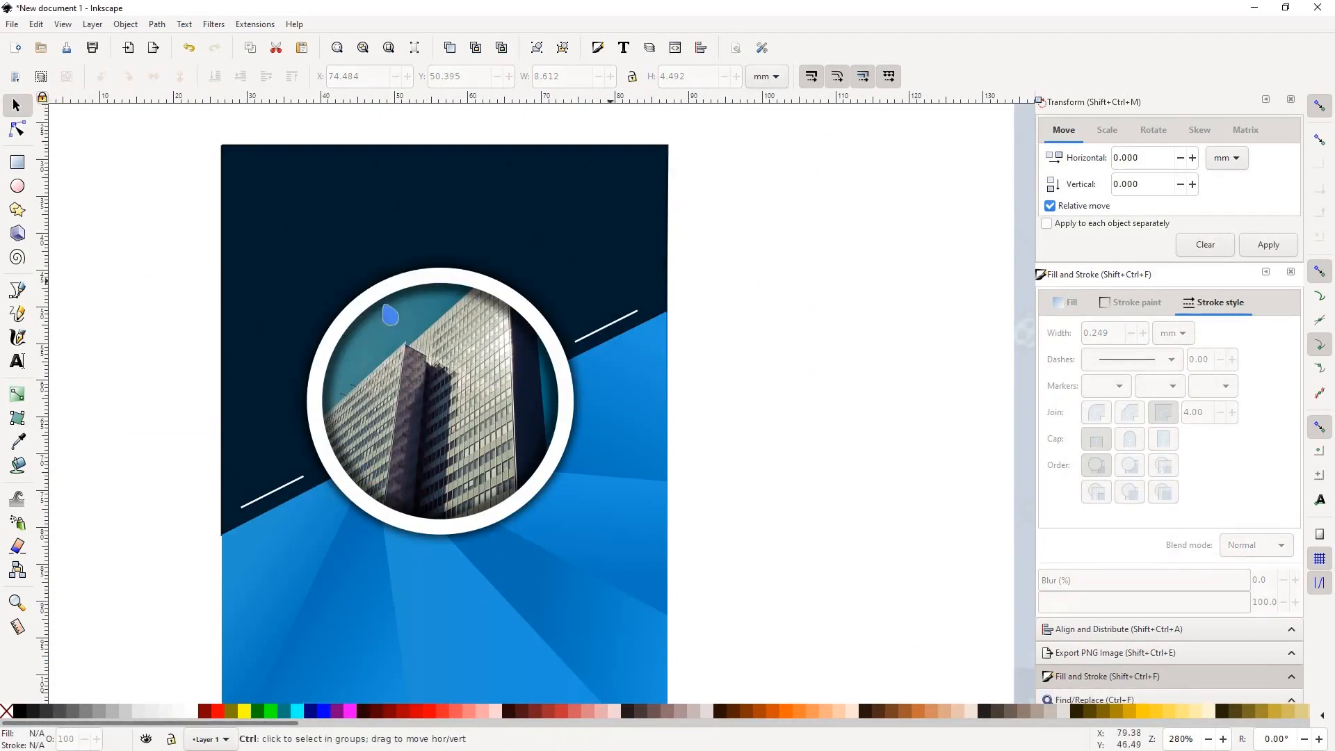
# Step: Draw a logo circle with a radius of about 3.8 mm in the cover's upper-left corner, following the reference logo
pyautogui.scroll(-3, 611, 281)
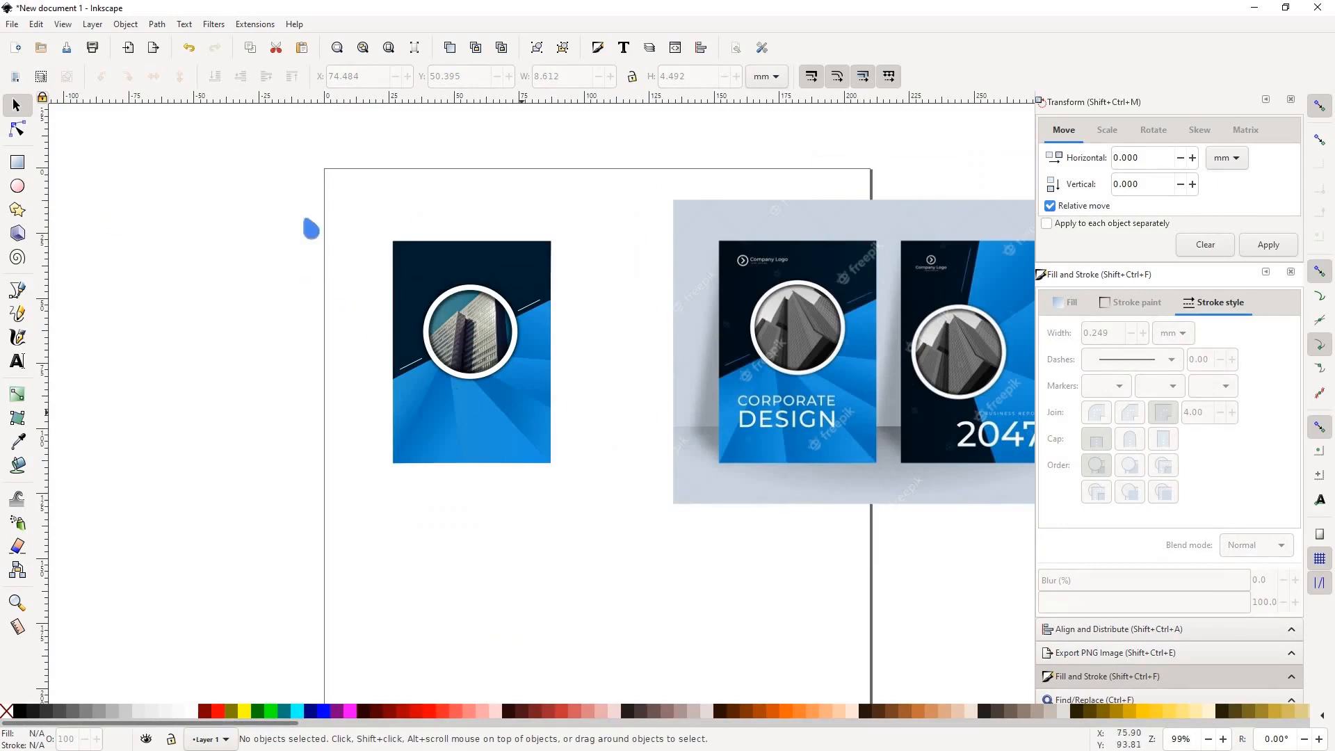
pyautogui.scroll(3, 506, 292)
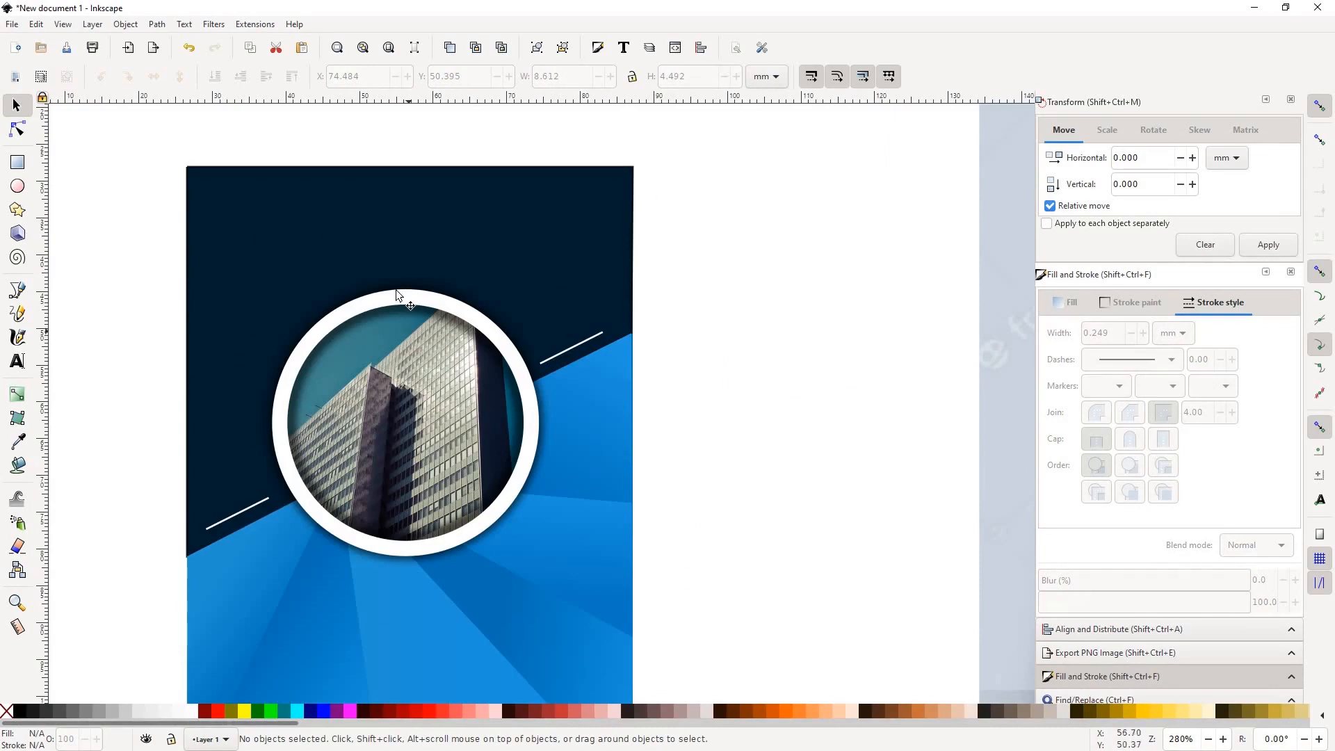
pyautogui.scroll(-3, 395, 289)
pyautogui.scroll(5, 549, 321)
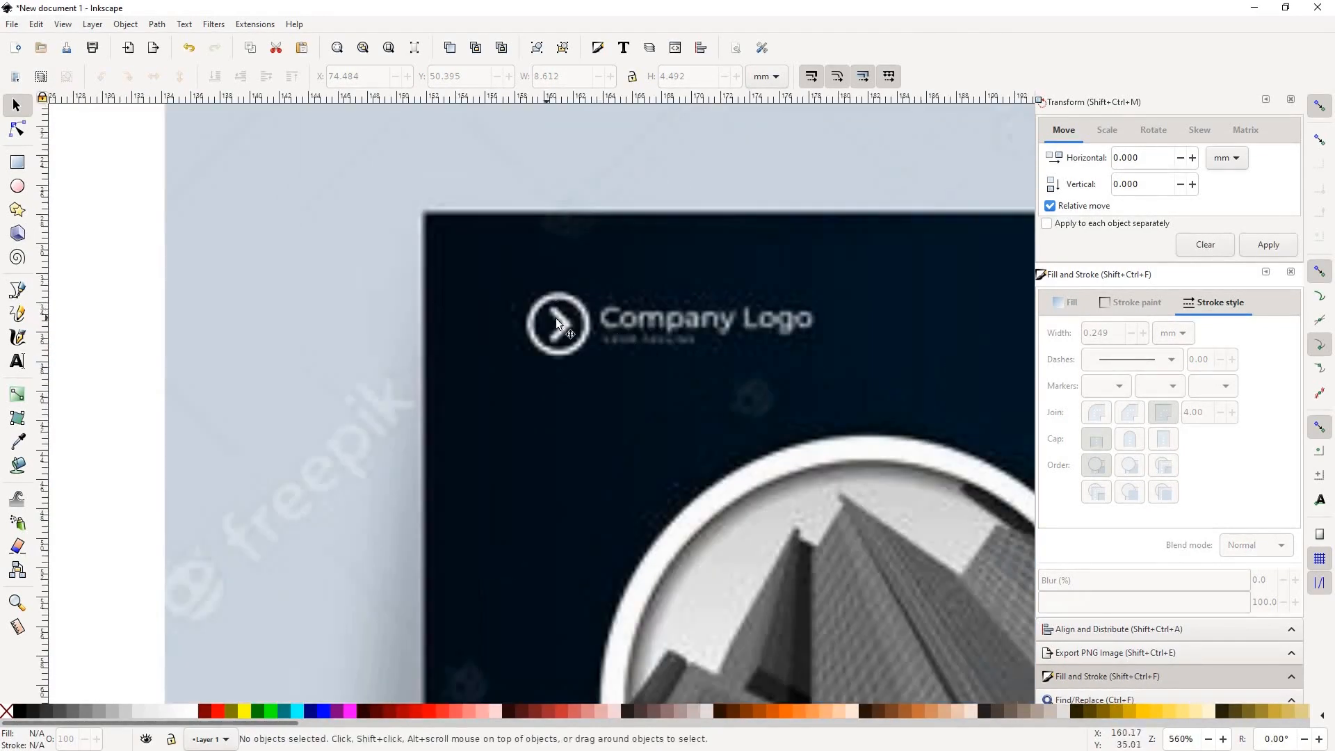
pyautogui.scroll(-4, 616, 362)
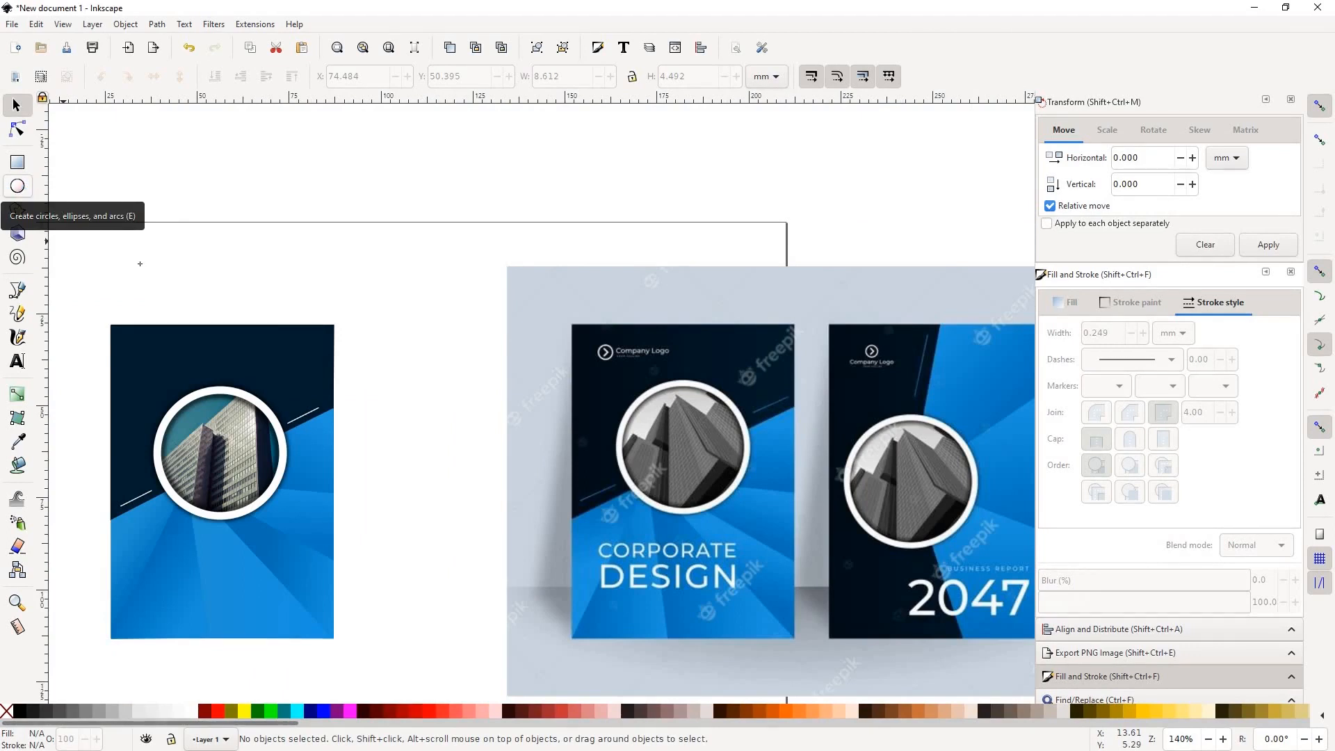
pyautogui.press('e')
pyautogui.keyDown('ctrl'); pyautogui.scroll(3, 157, 348); pyautogui.keyUp('ctrl')
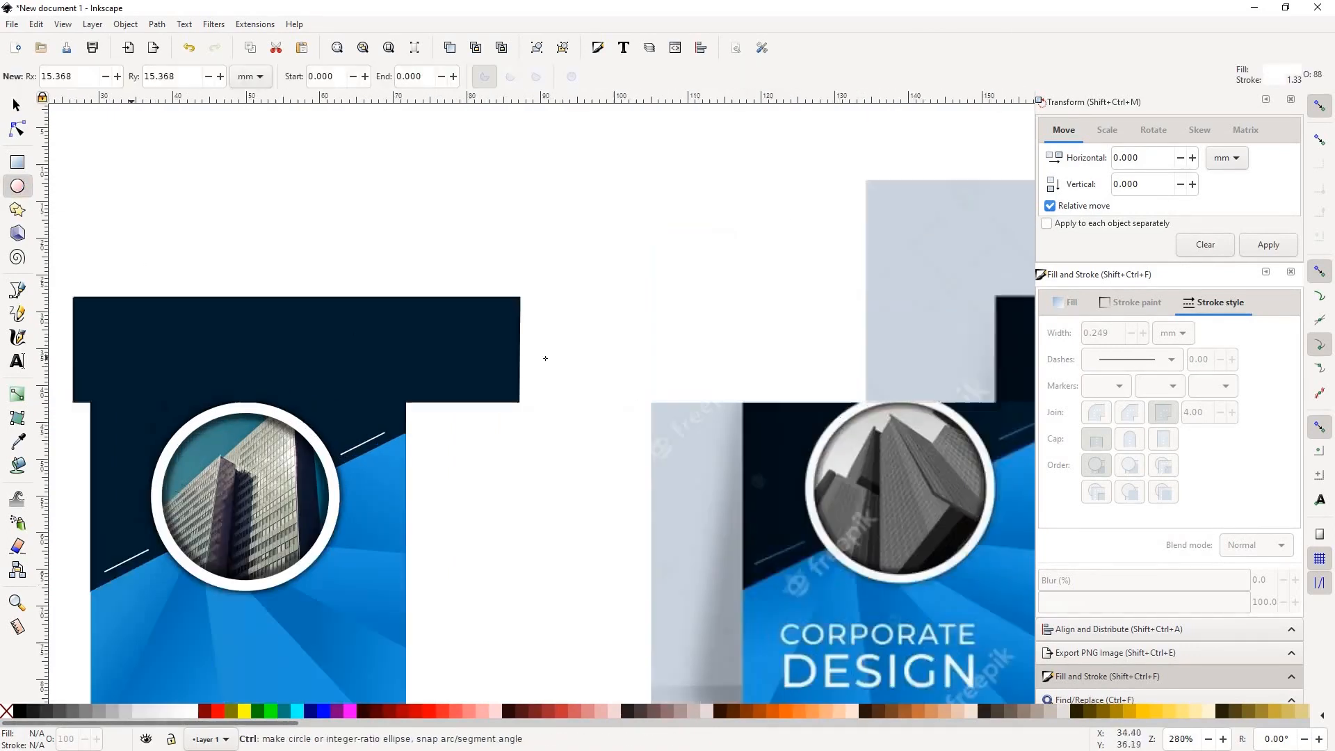
pyautogui.keyDown('ctrl'); pyautogui.scroll(-3, 440, 324); pyautogui.keyUp('ctrl')
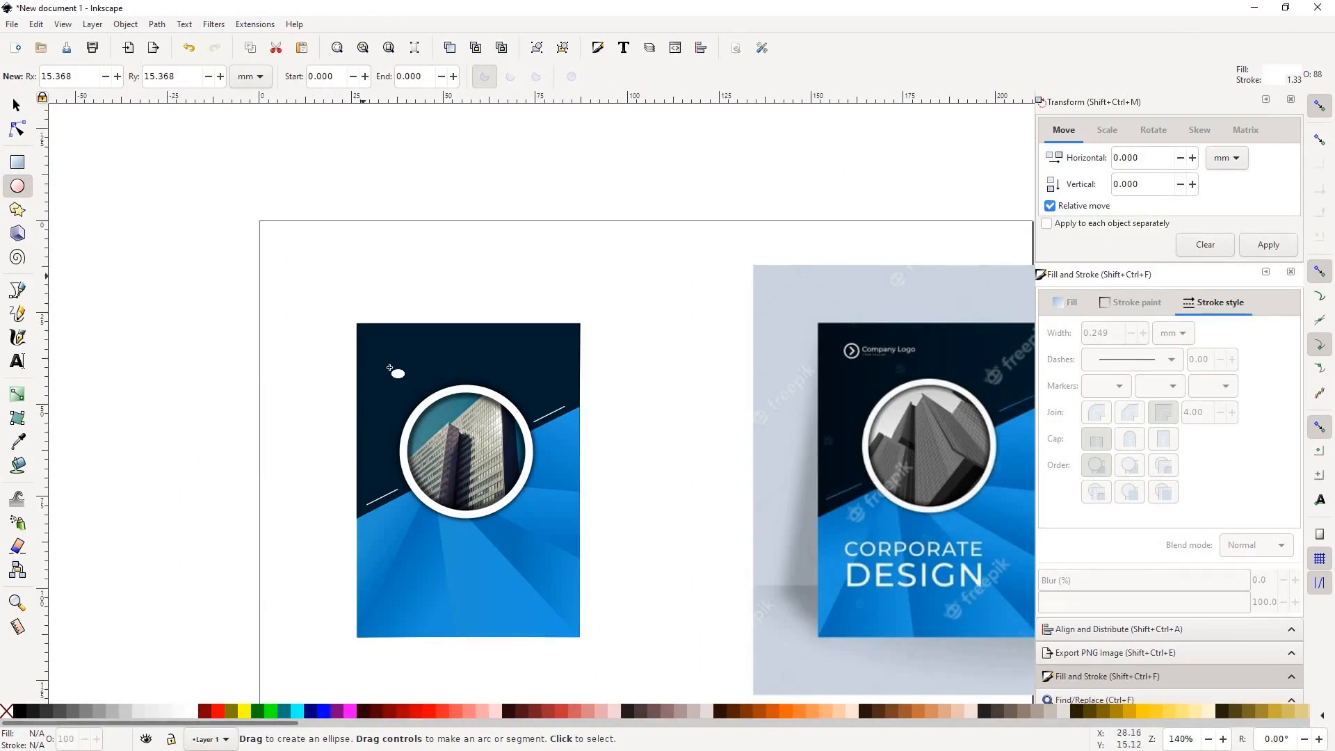
pyautogui.keyDown('ctrl'); pyautogui.scroll(3, 390, 369); pyautogui.keyUp('ctrl')
pyautogui.moveTo(355, 304); pyautogui.dragTo(428, 377)
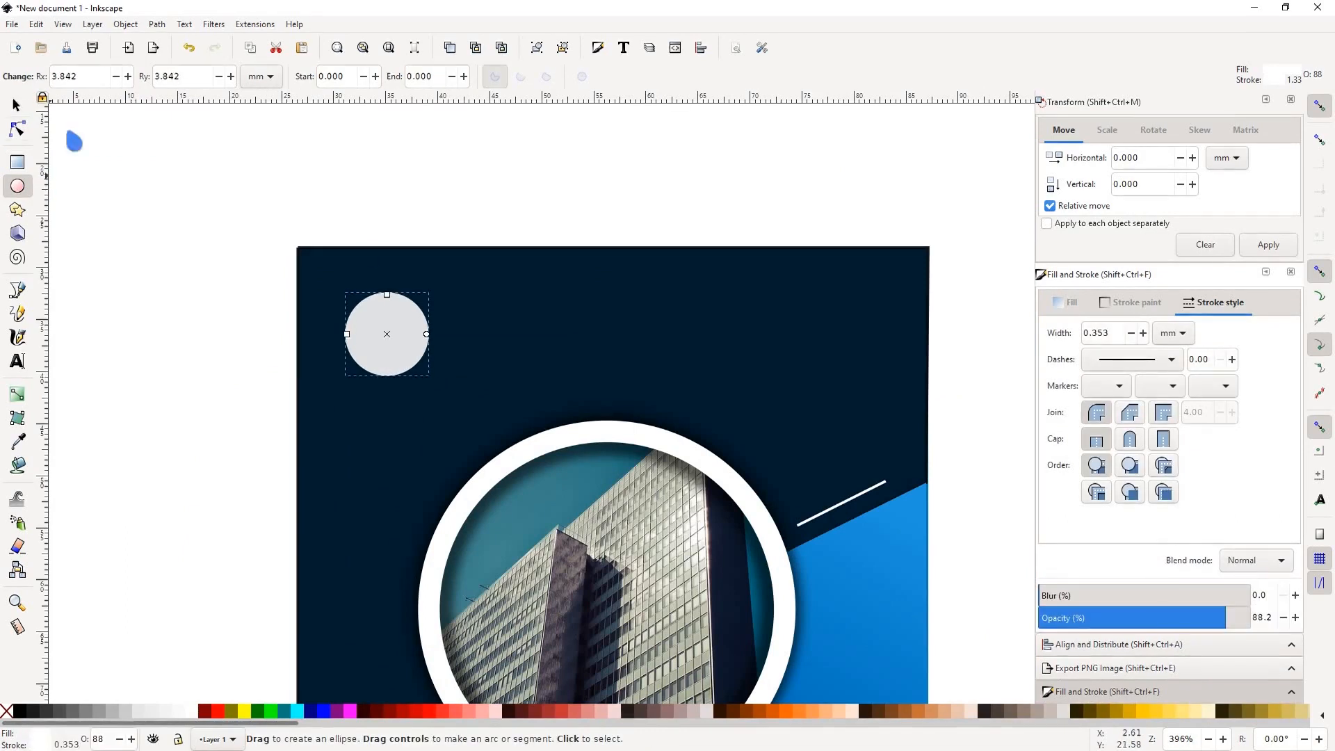
# Step: Duplicate the logo circle, shrink the copy concentrically to about 6.6 mm, and subtract it from the original to form a ring
pyautogui.press('s')
pyautogui.keyDown('ctrl'); pyautogui.scroll(3, 428, 317); pyautogui.keyUp('ctrl')
pyautogui.hotkey('ctrl', 'd')
pyautogui.moveTo(468, 322); pyautogui.dragTo(470, 351)
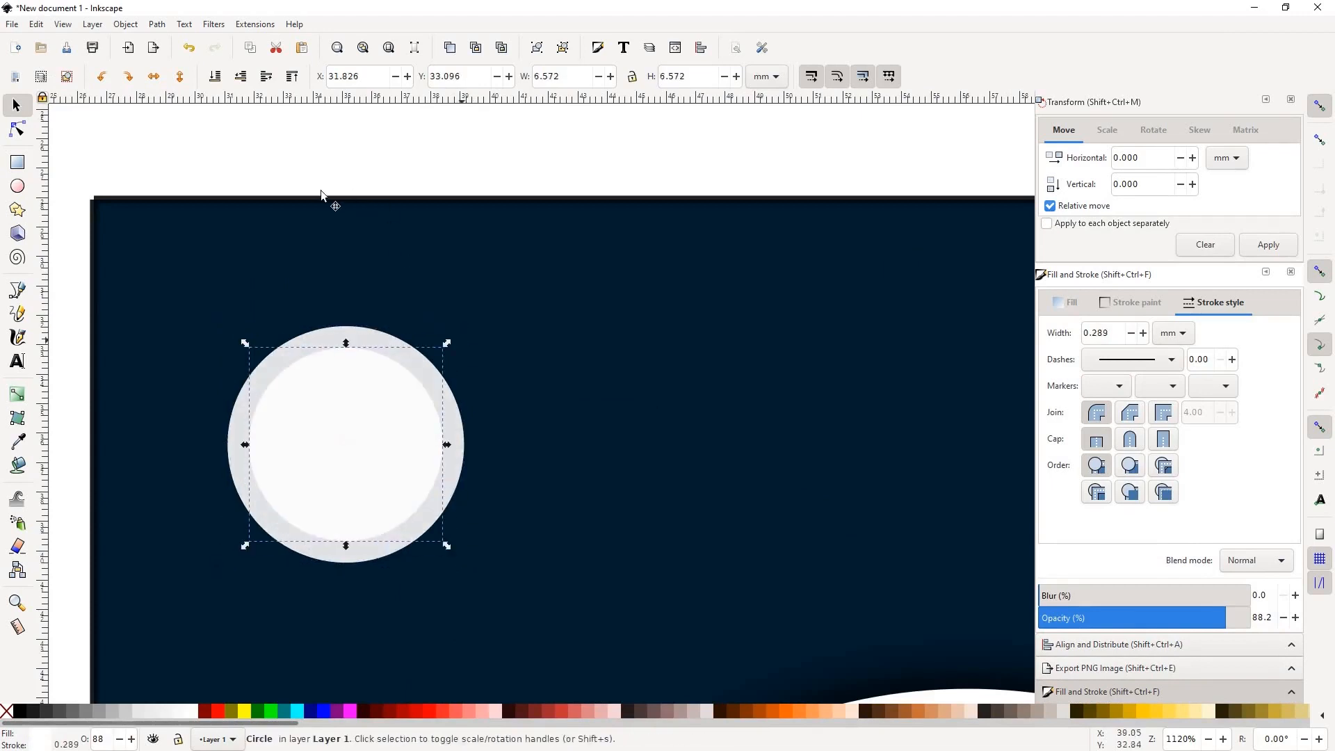
pyautogui.keyDown('ctrl'); pyautogui.scroll(-1, 326, 201); pyautogui.keyUp('ctrl')
pyautogui.moveTo(171, 138); pyautogui.dragTo(515, 495)
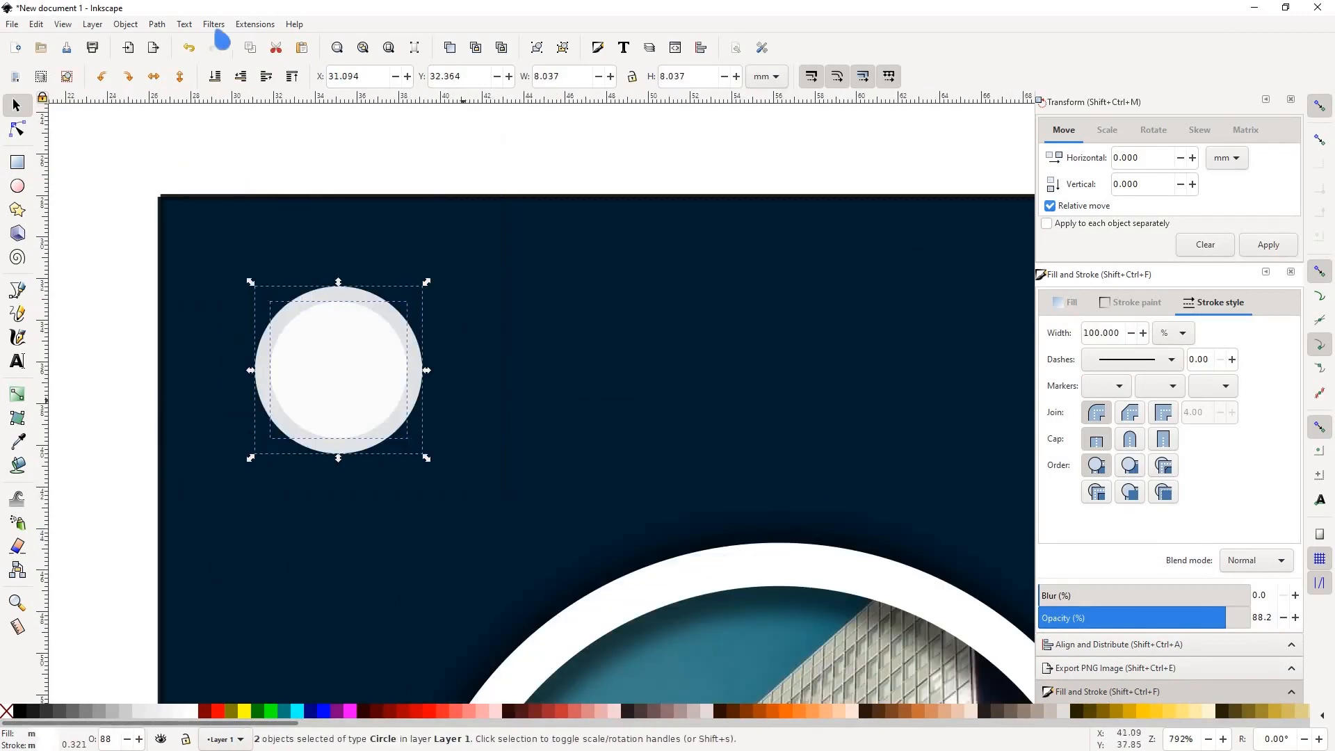
pyautogui.click(157, 25)
pyautogui.click(180, 144)
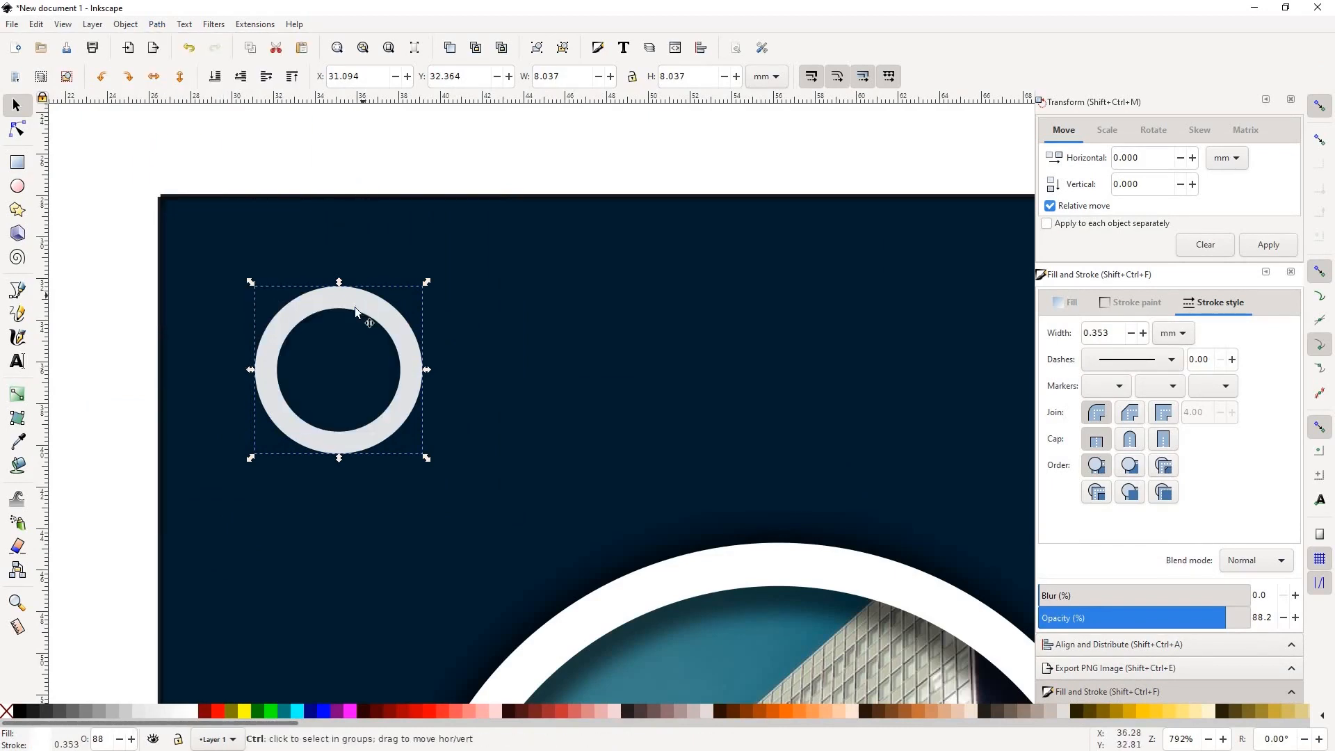
pyautogui.keyDown('ctrl'); pyautogui.scroll(1, 361, 306); pyautogui.keyUp('ctrl')
pyautogui.keyDown('ctrl'); pyautogui.scroll(-1, 361, 306); pyautogui.keyUp('ctrl')
# Step: Draw a vertical bar about 0.2 mm wide and 12.3 mm tall, and set it and a duplicate side by side across the ring
pyautogui.click(18, 162)
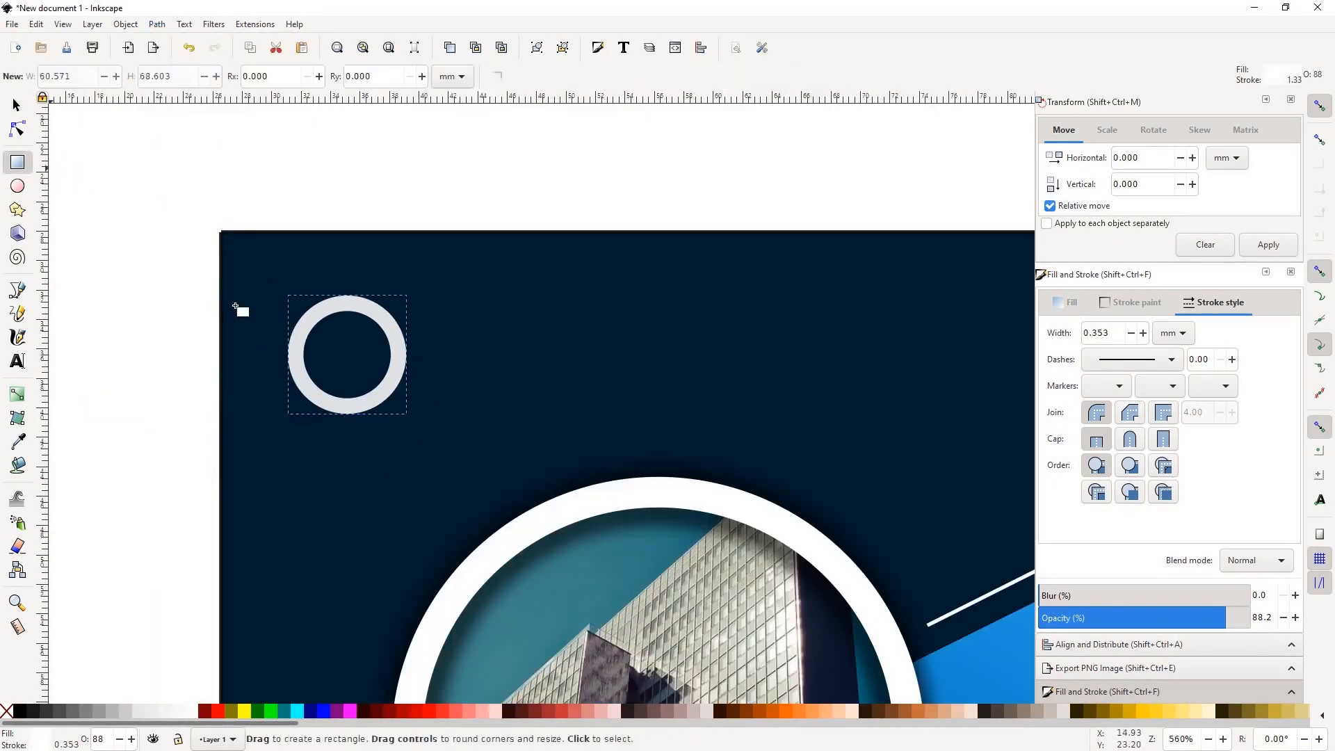
pyautogui.keyDown('ctrl'); pyautogui.scroll(1, 237, 306); pyautogui.keyUp('ctrl')
pyautogui.moveTo(582, 250); pyautogui.dragTo(591, 511)
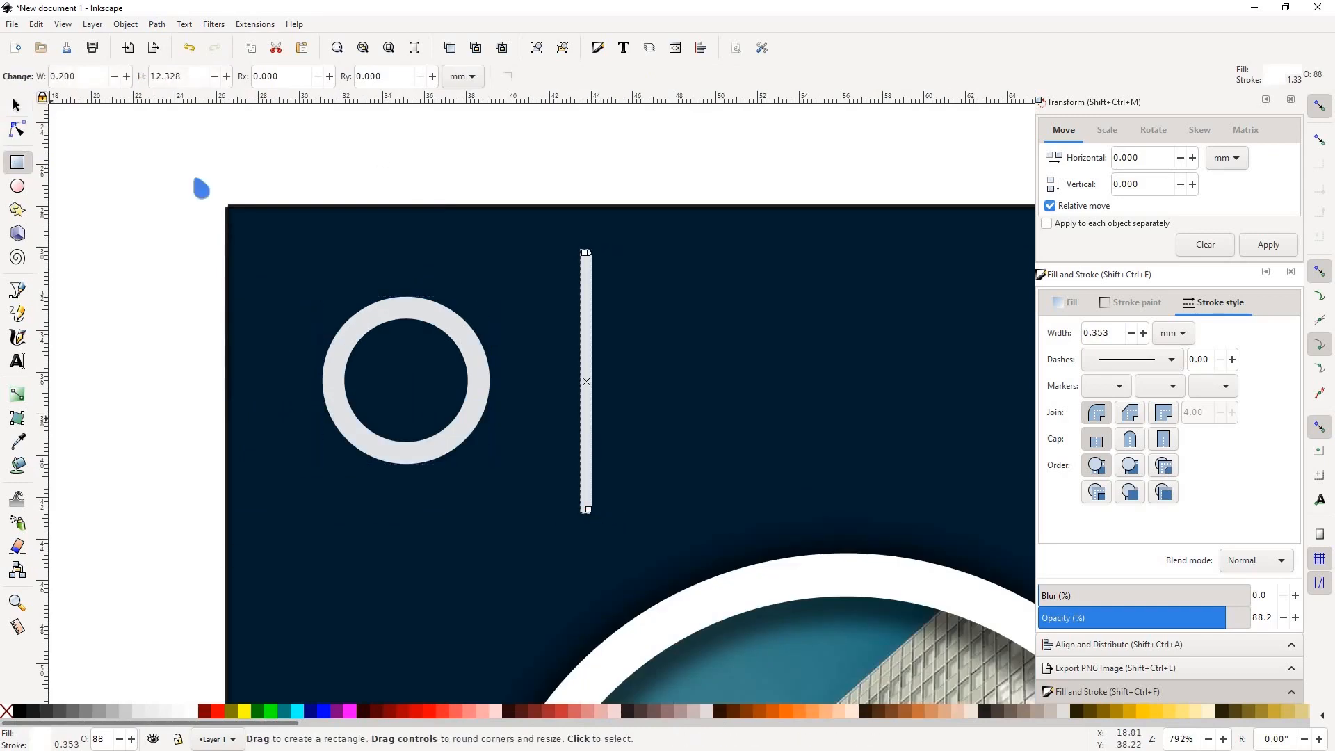
pyautogui.press('s')
pyautogui.moveTo(376, 442); pyautogui.dragTo(432, 421)
pyautogui.hotkey('ctrl', 'd')
pyautogui.moveTo(349, 128); pyautogui.dragTo(451, 555)
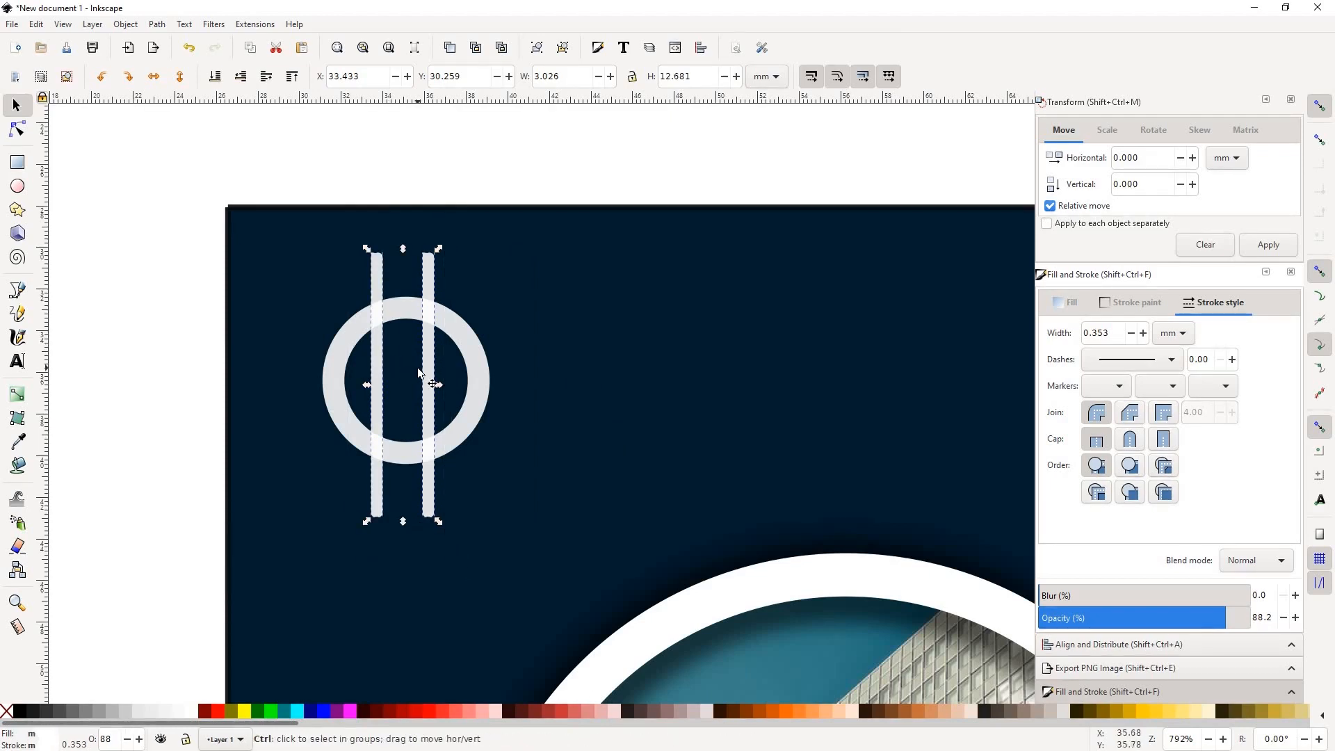
# Step: Group the two vertical bars and centre the group horizontally on the ring
pyautogui.hotkey('ctrl', 'g')
pyautogui.moveTo(430, 379); pyautogui.dragTo(456, 340)
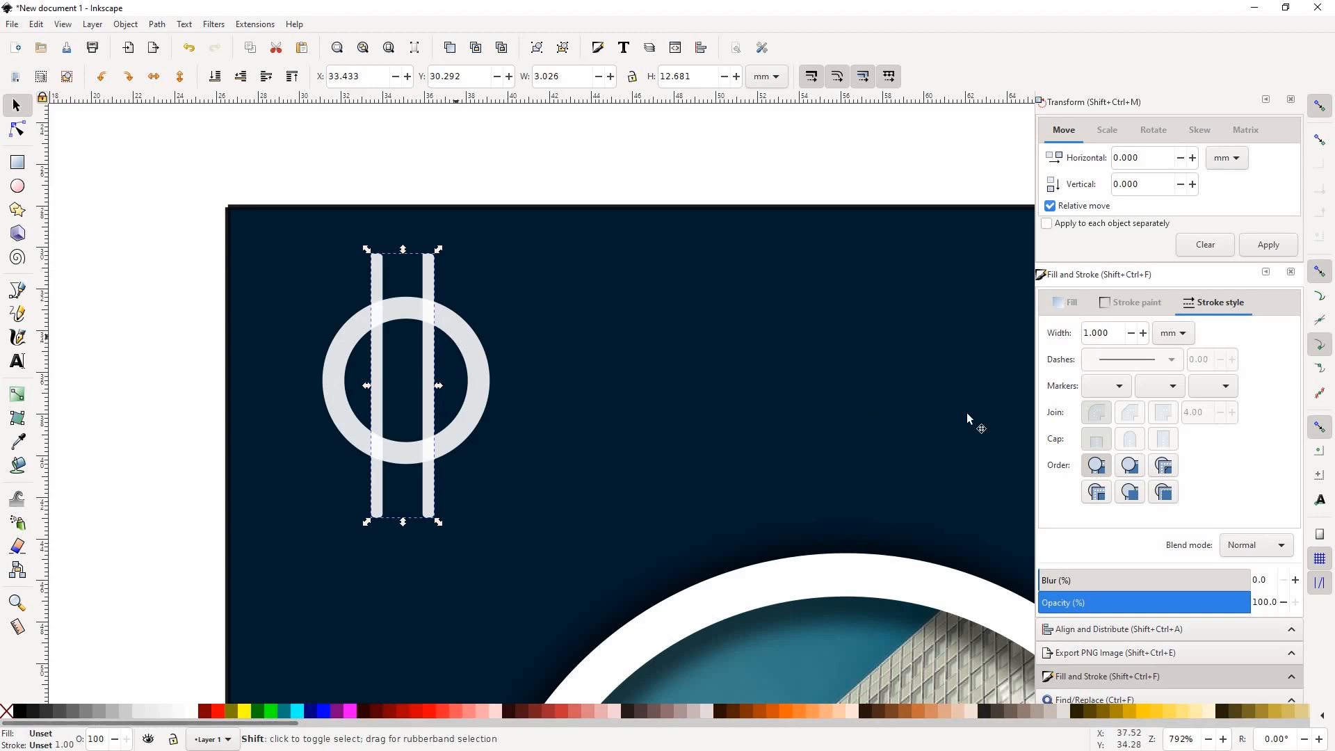
pyautogui.hotkey('ctrl', 'a')
pyautogui.click(1096, 634)
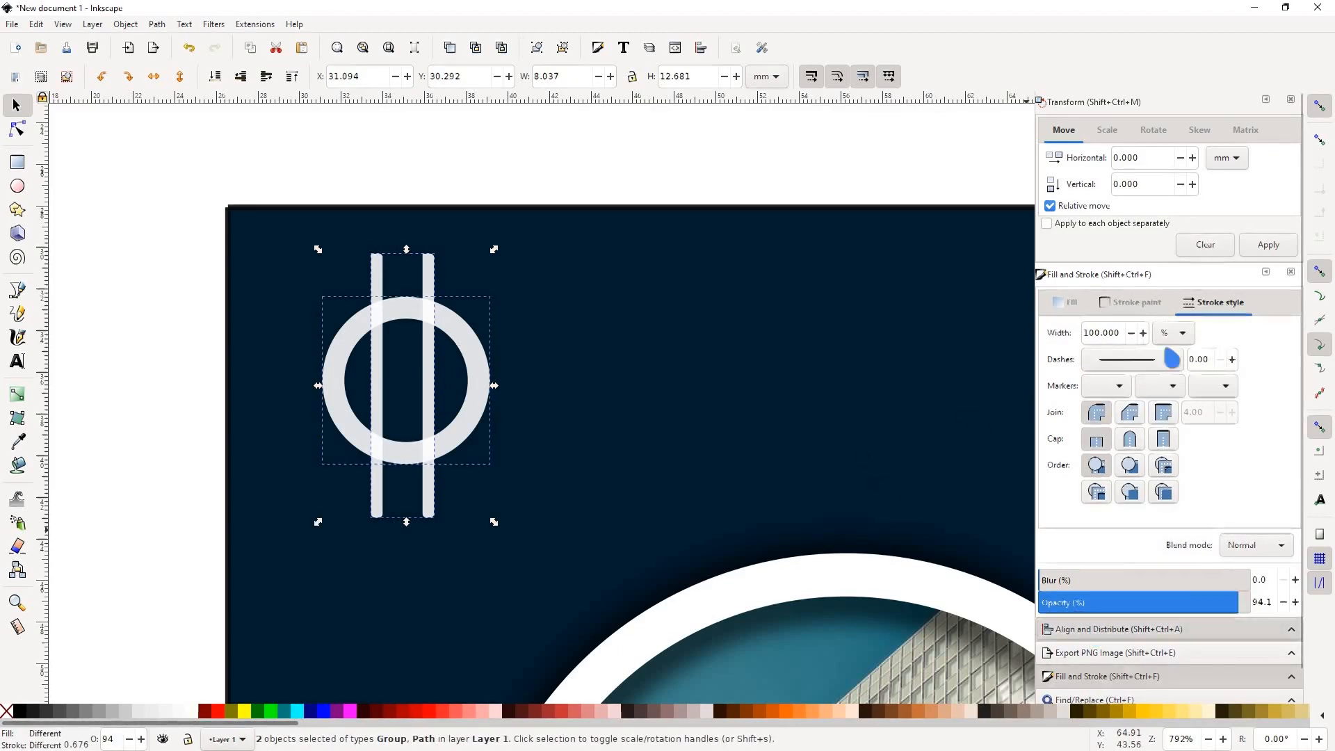
pyautogui.click(421, 209)
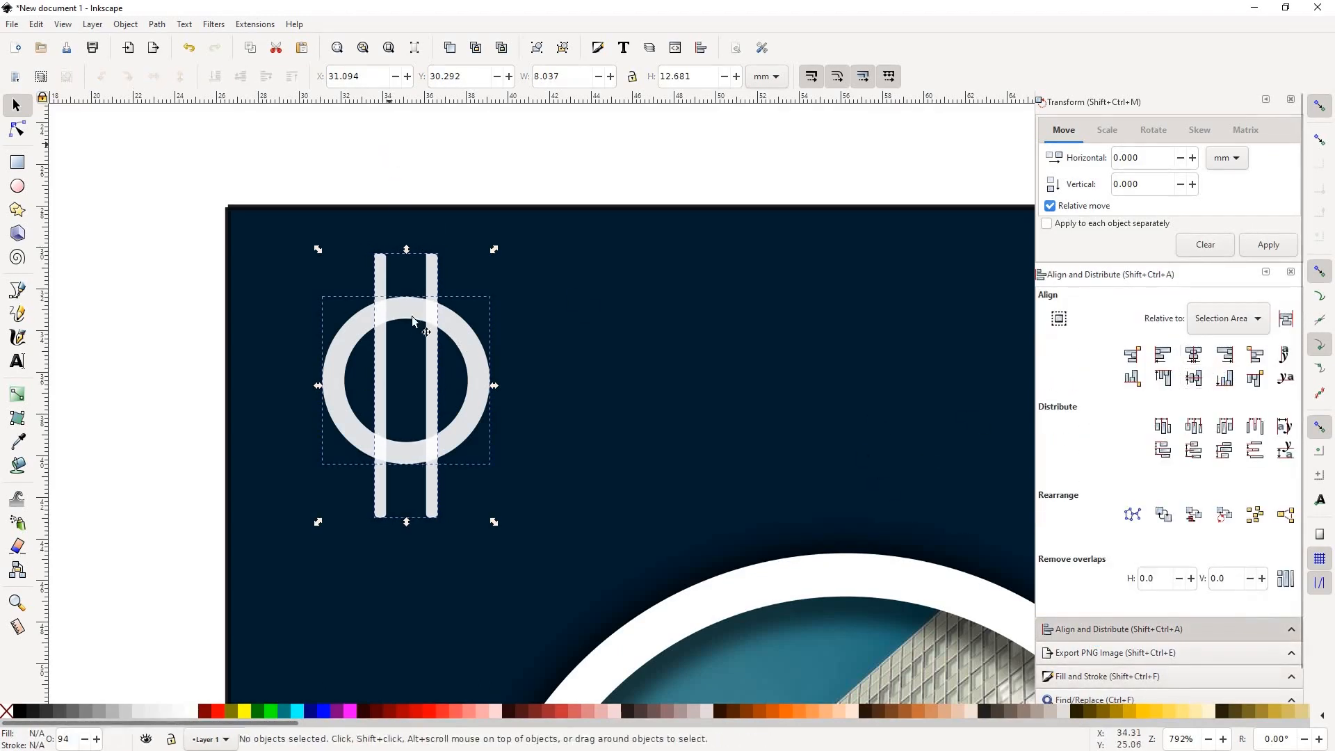
# Step: Ungroup the two vertical bars and unite them into a single path
pyautogui.scroll(2, 443, 229)
pyautogui.click(445, 228)
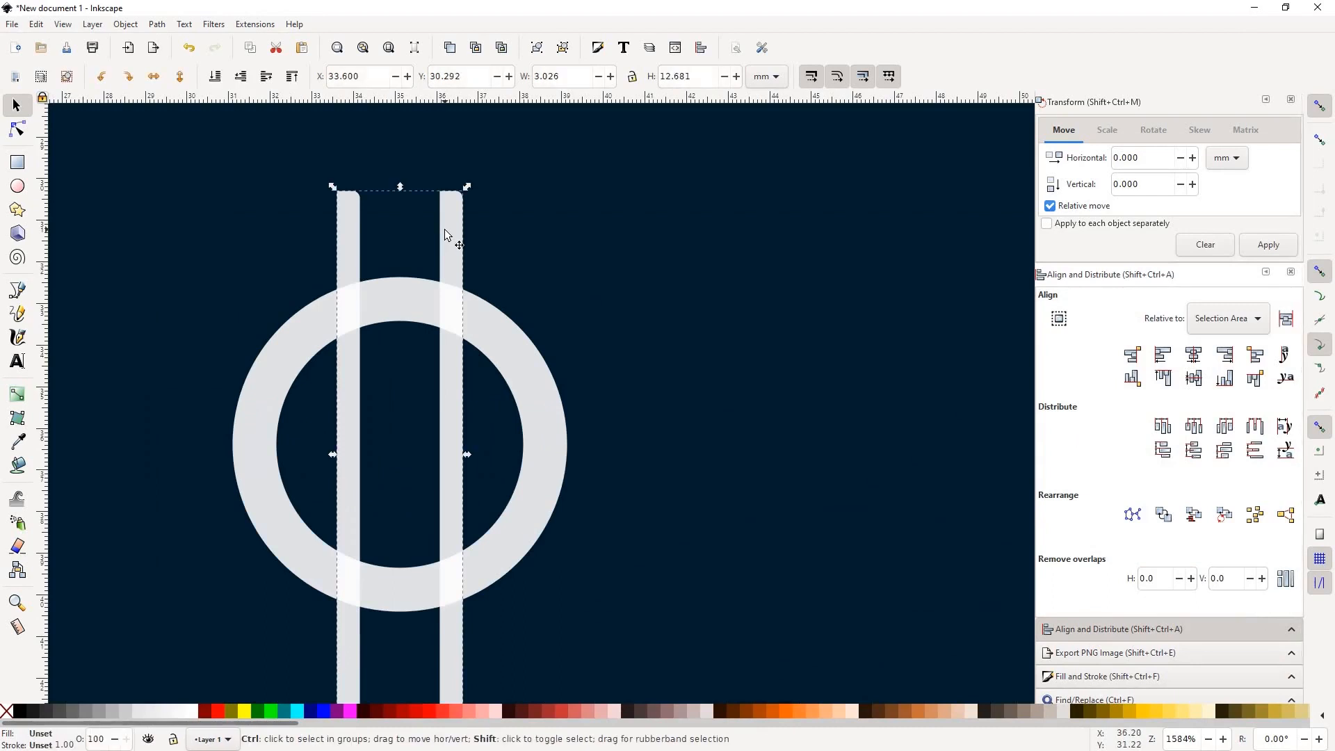
pyautogui.scroll(-1, 477, 228)
pyautogui.click(157, 24)
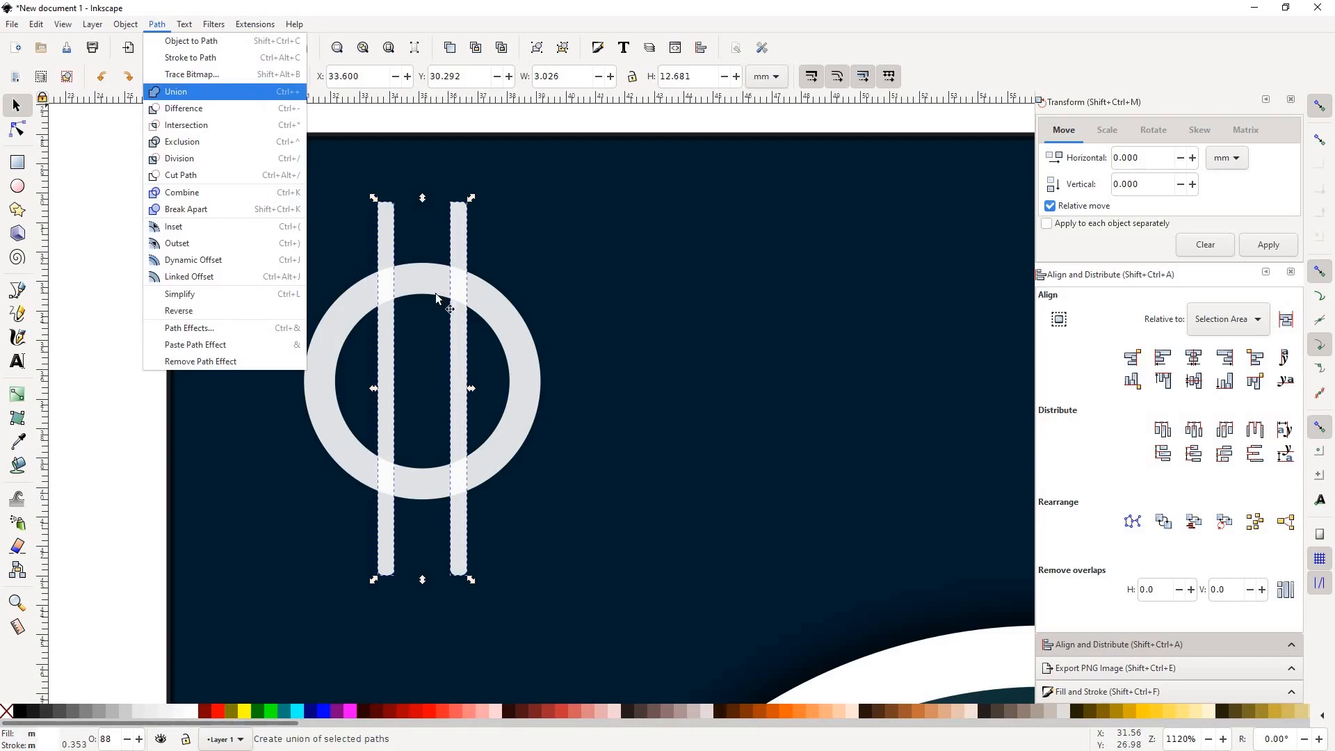
pyautogui.press('Return')
# Step: Subtract the united bars from the ring with the Difference operation
pyautogui.scroll(-1, 486, 320)
pyautogui.scroll(1, 499, 322)
pyautogui.press('shift')
pyautogui.keyDown('shift'); pyautogui.click(501, 321); pyautogui.keyUp('shift')
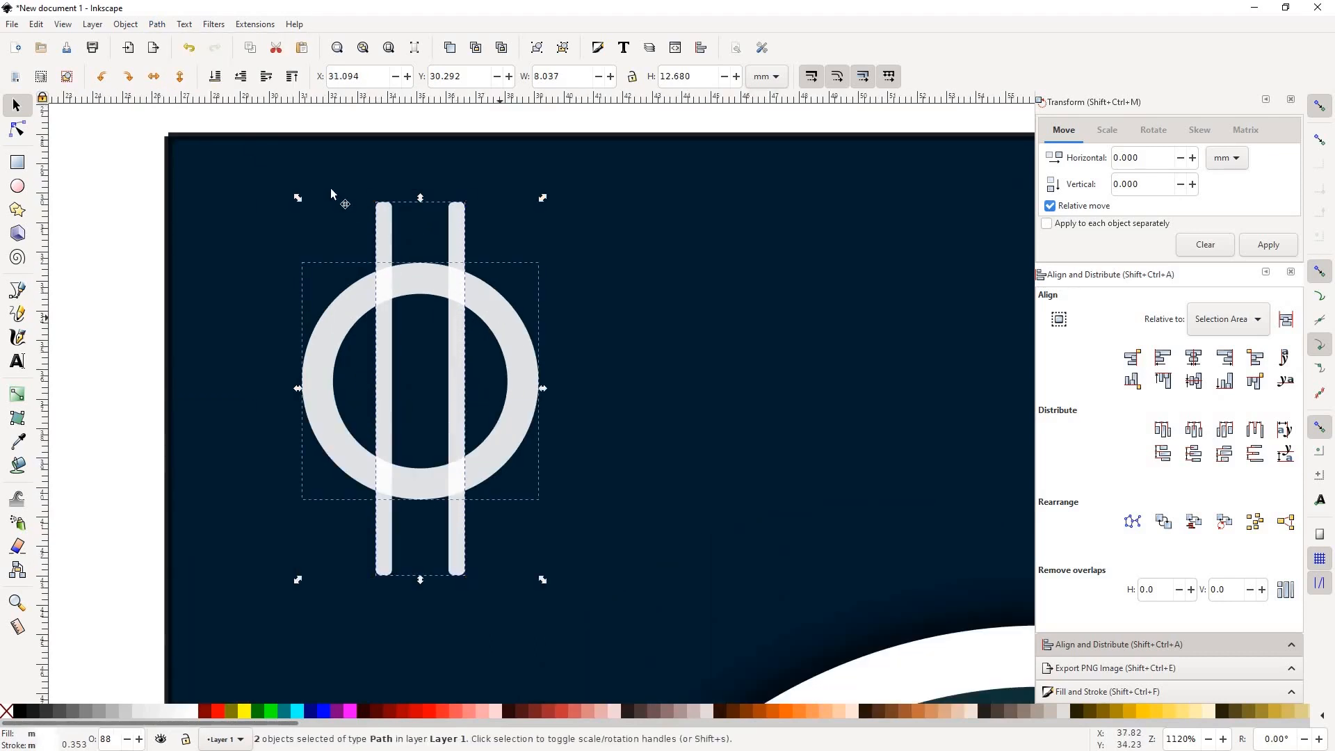
pyautogui.click(157, 24)
pyautogui.click(182, 109)
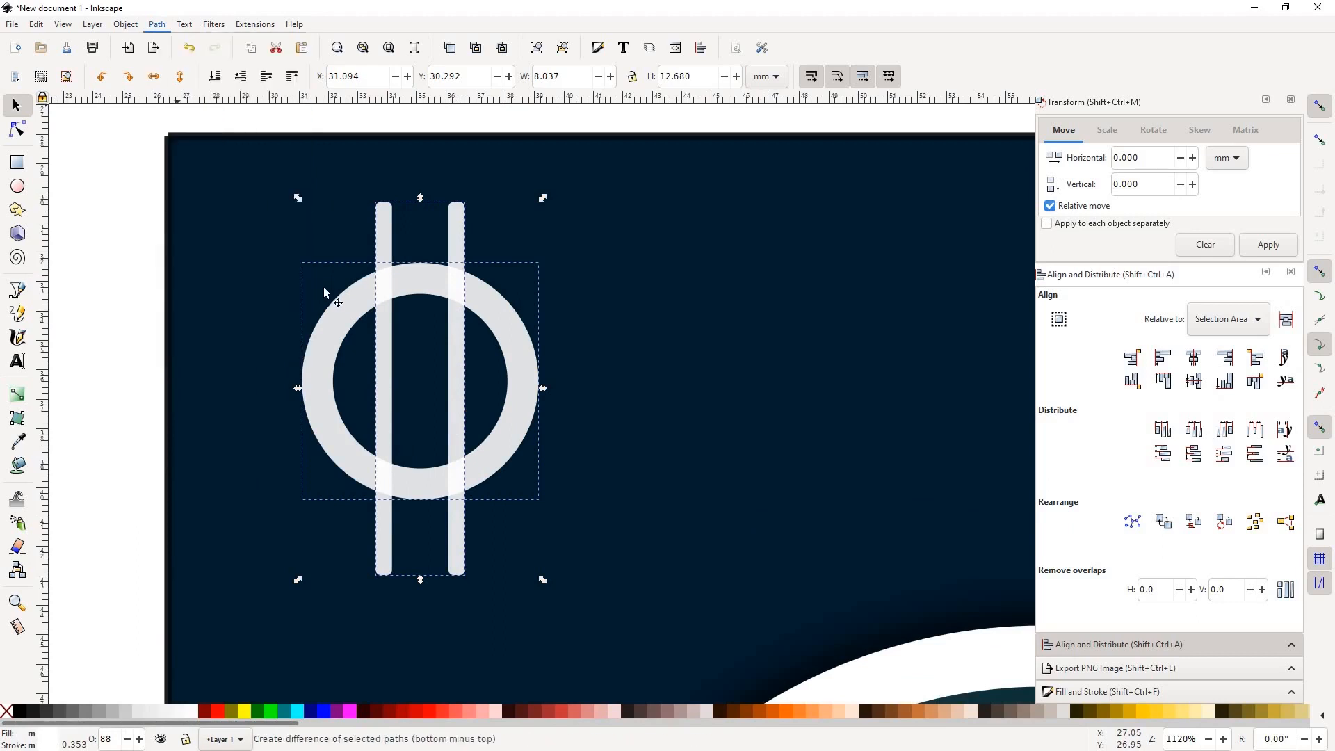
pyautogui.press('ctrl')
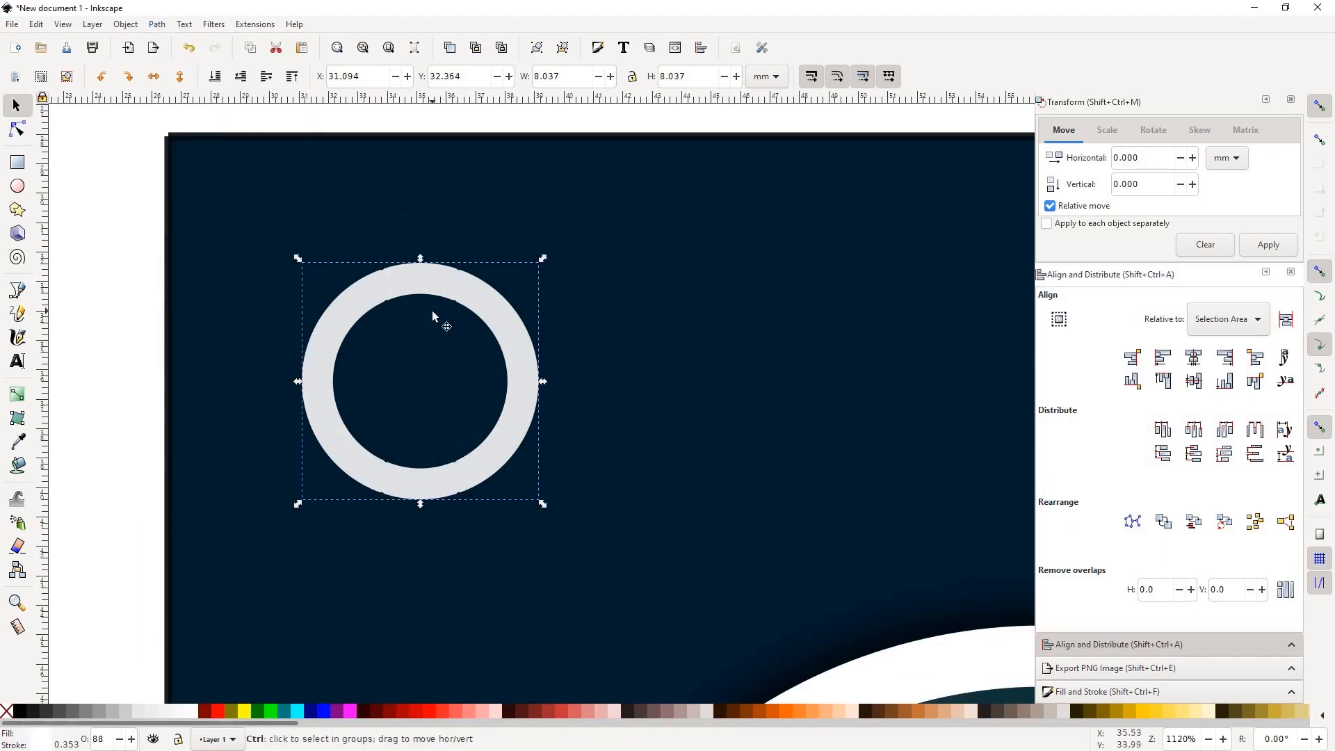
# Step: Undo the Difference and try an Exclusion on the ring and the united bars instead
pyautogui.hotkey('ctrl', 'z')
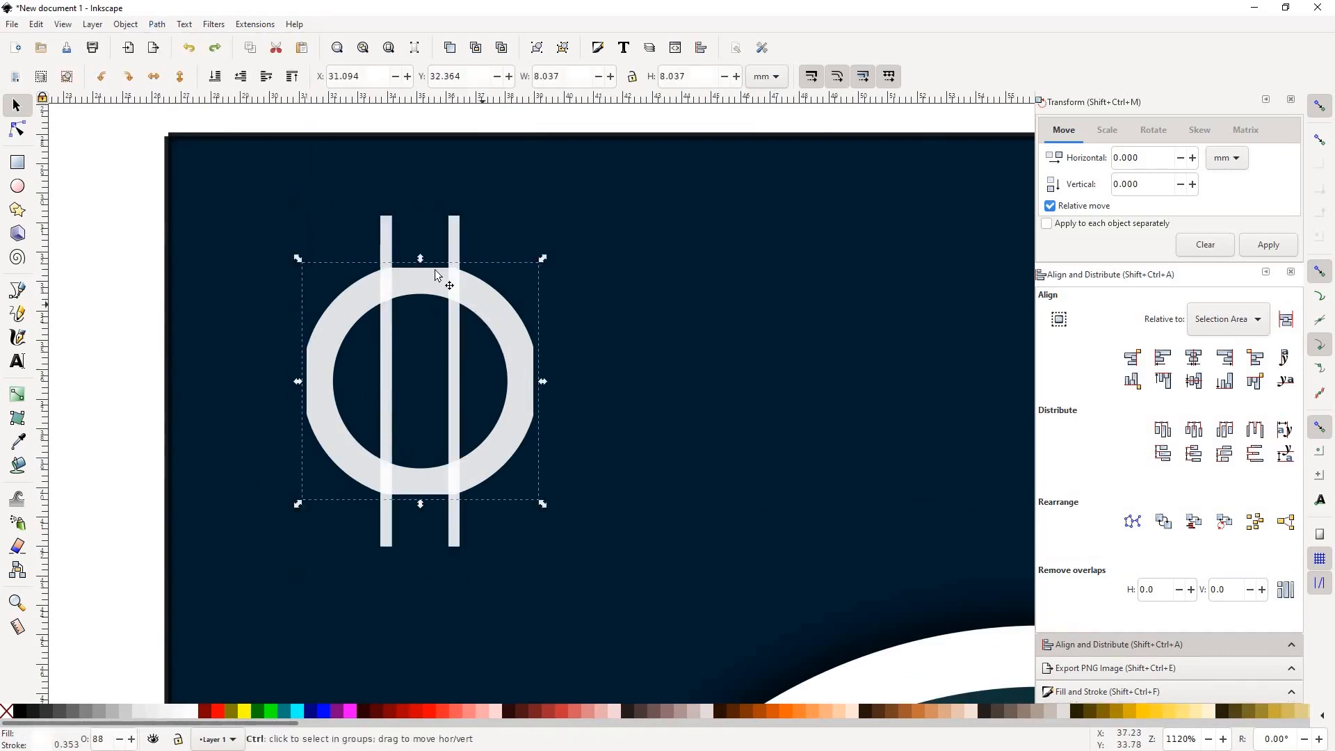
pyautogui.scroll(2, 481, 305)
pyautogui.keyDown('shift'); pyautogui.click(426, 198); pyautogui.keyUp('shift')
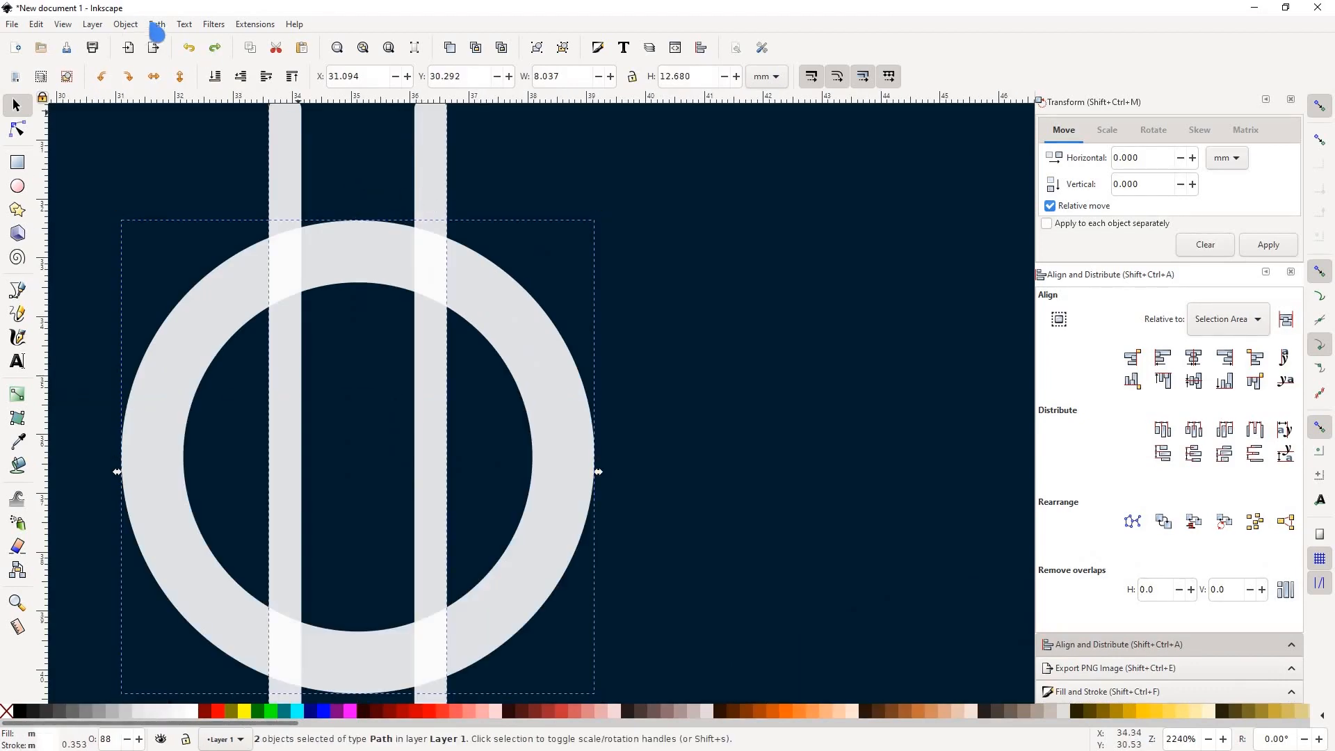
pyautogui.click(158, 28)
pyautogui.click(198, 154)
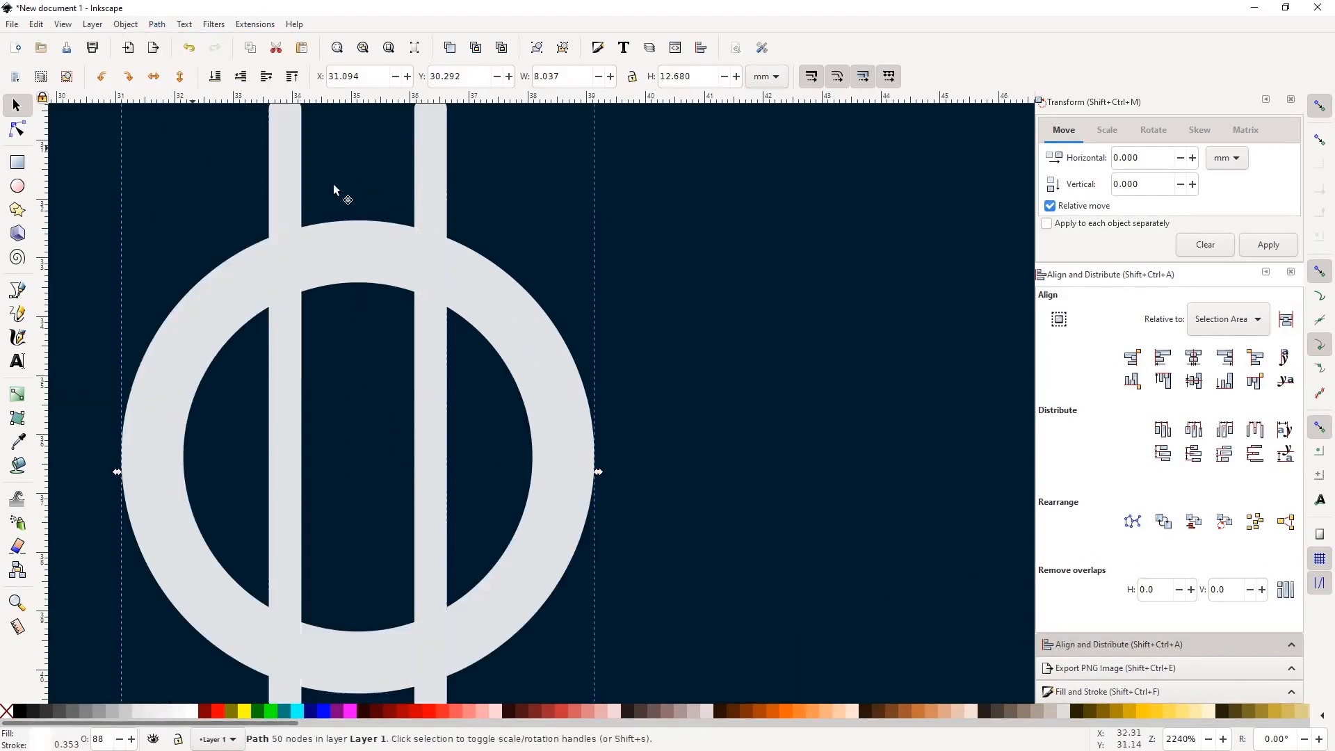
pyautogui.scroll(-2, 454, 253)
pyautogui.moveTo(365, 221); pyautogui.dragTo(282, 211)
pyautogui.hotkey('ctrl', 'z')
pyautogui.hotkey('ctrl', 'z')
# Step: Cut the united vertical bars out of the ring using the Difference operation
pyautogui.click(370, 210)
pyautogui.keyDown('shift'); pyautogui.click(476, 283); pyautogui.keyUp('shift')
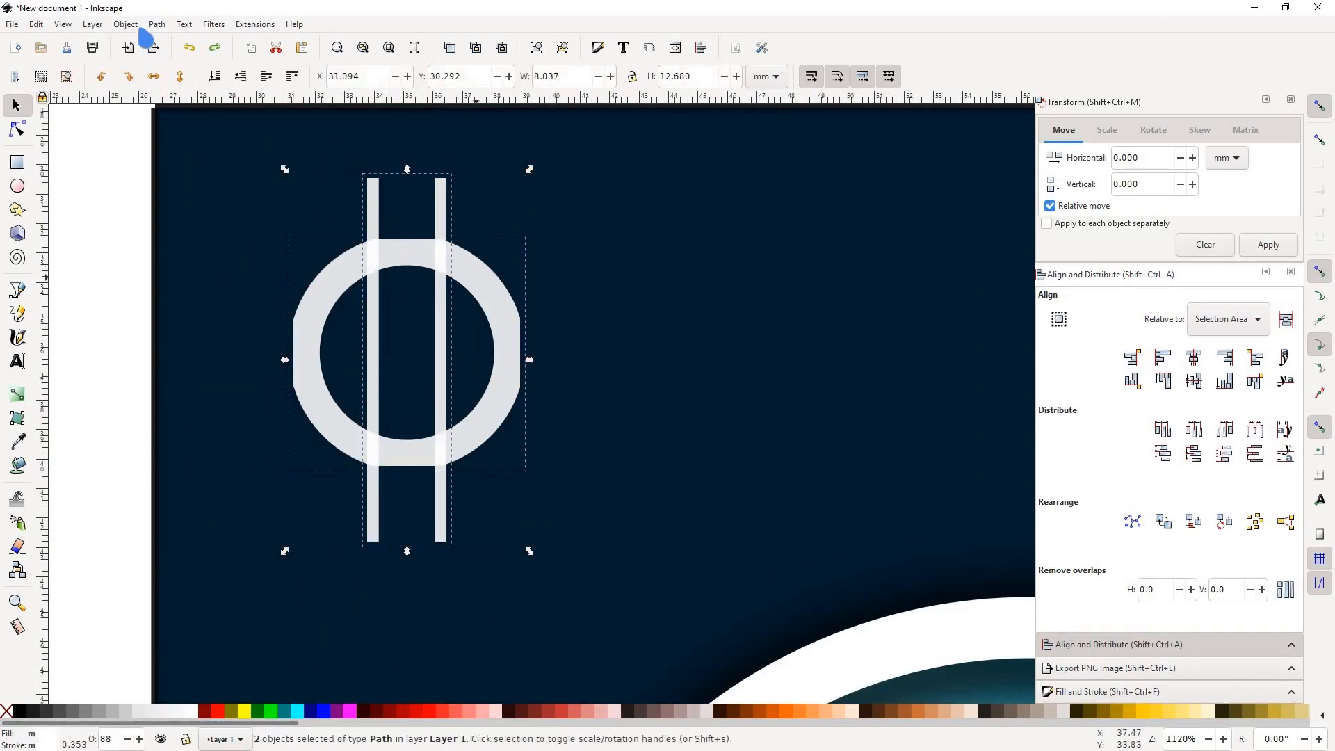
pyautogui.click(158, 26)
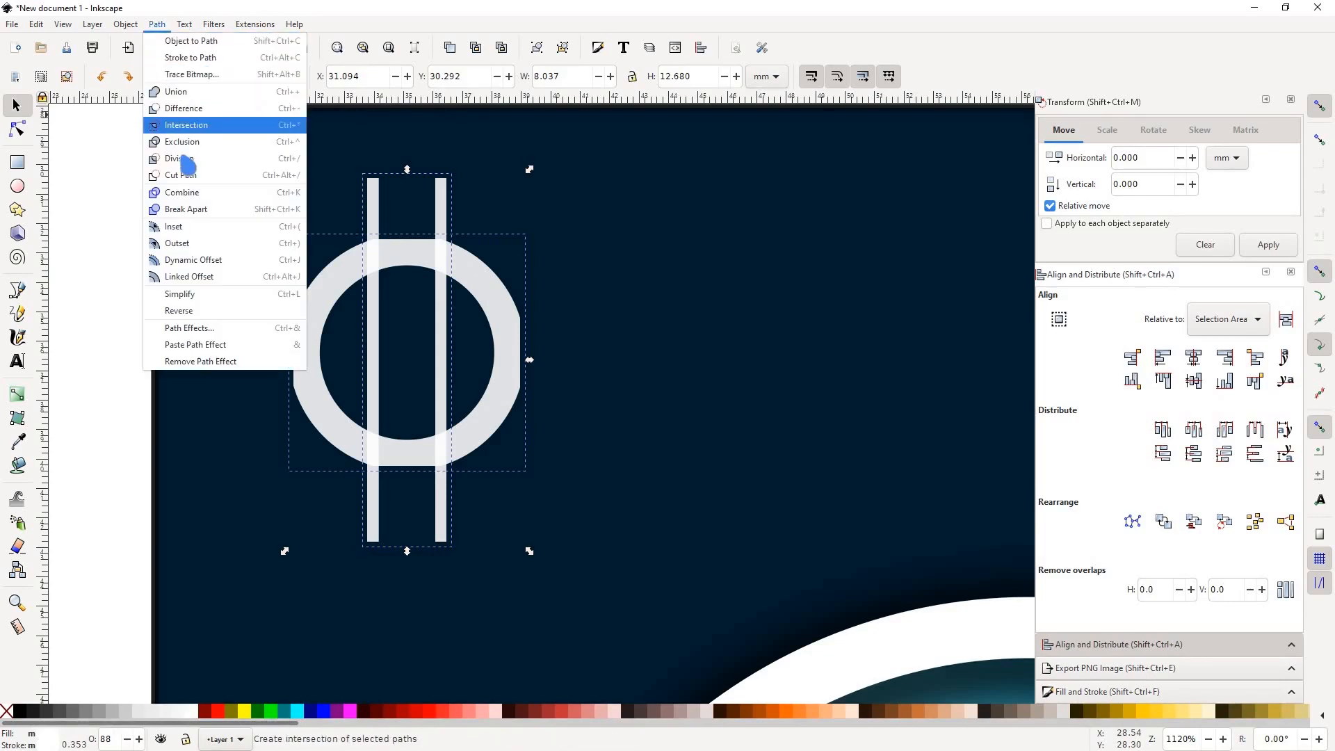
pyautogui.click(184, 108)
pyautogui.scroll(2, 361, 217)
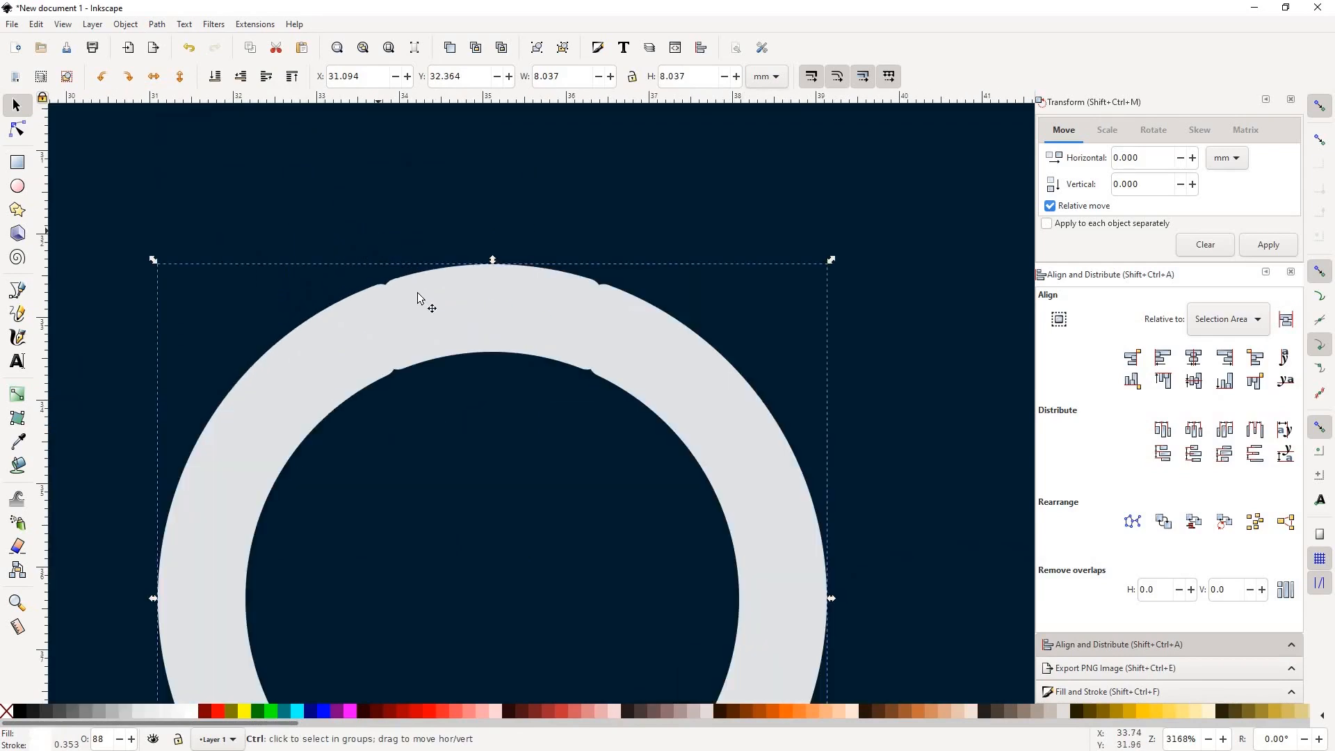
pyautogui.scroll(-3, 409, 283)
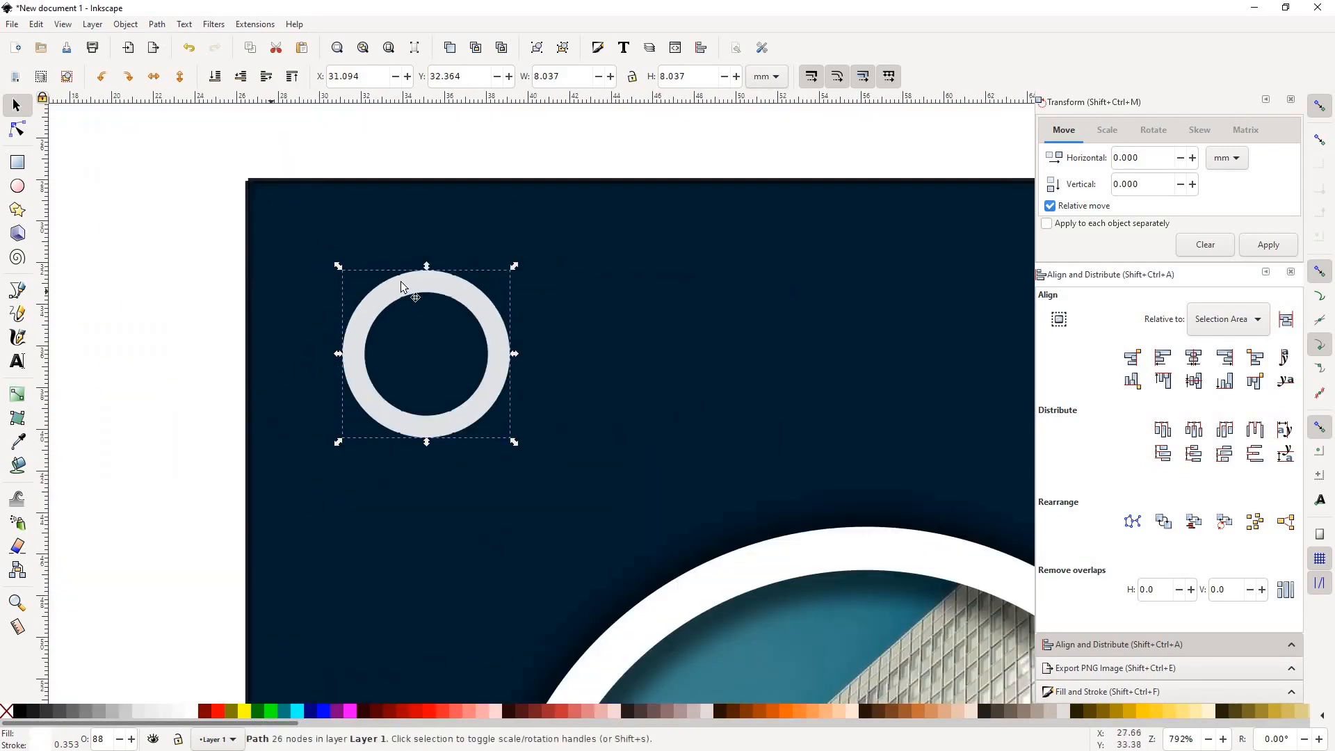
pyautogui.scroll(4, 414, 295)
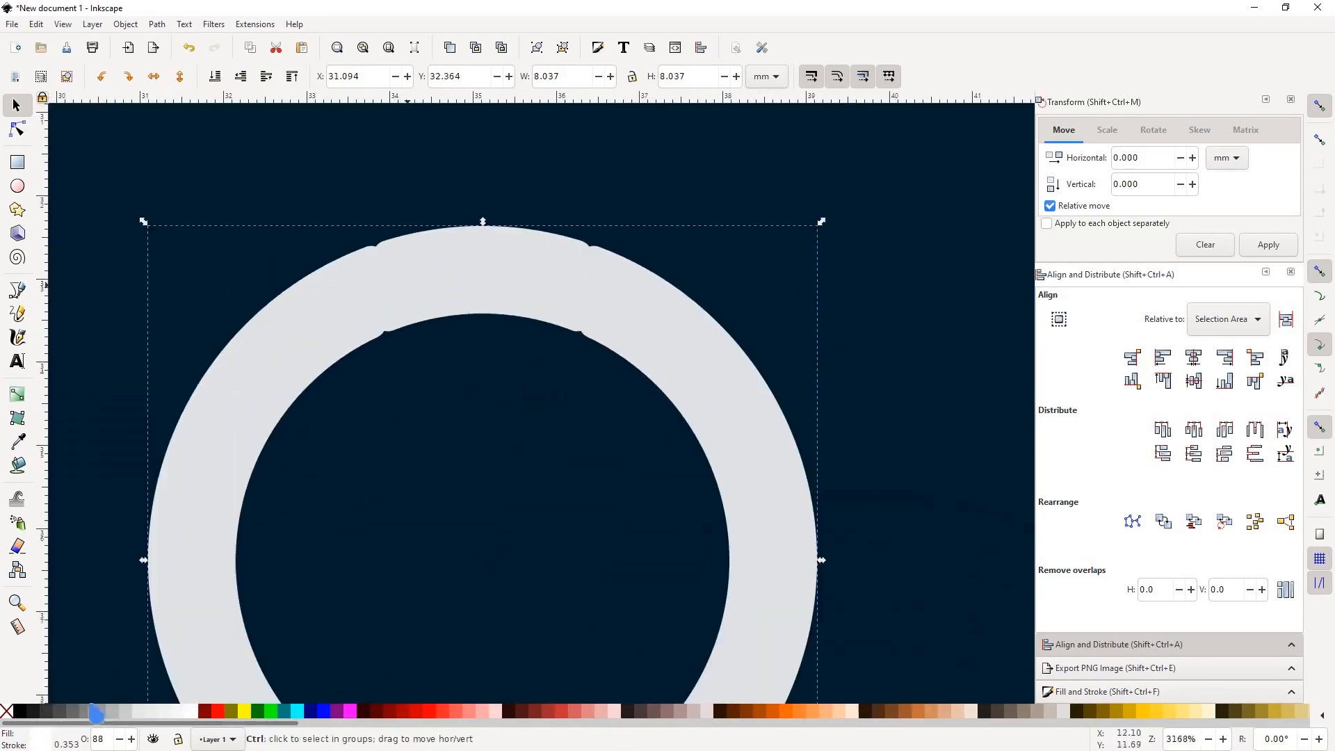
# Step: Remove the stroke from the cut ring
pyautogui.keyDown('shift'); pyautogui.click(6, 710); pyautogui.keyUp('shift')
pyautogui.scroll(-3, 434, 342)
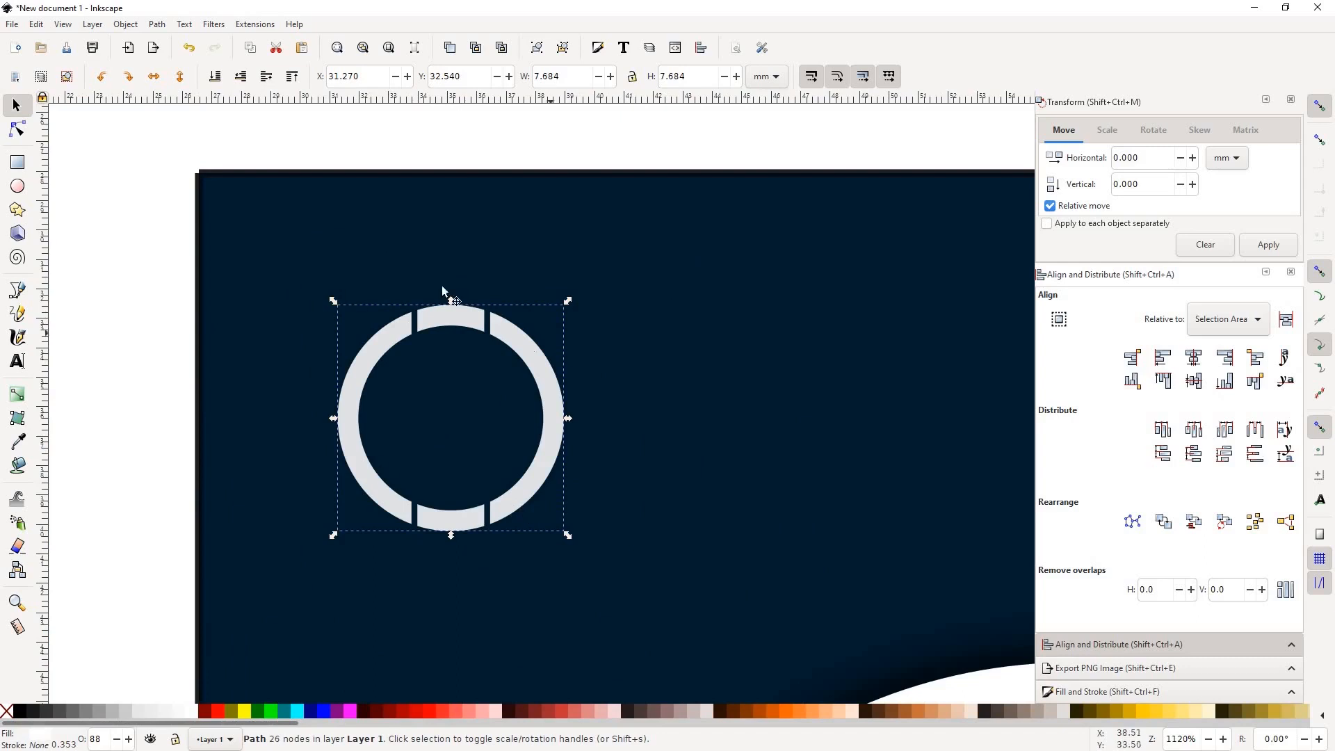
pyautogui.scroll(-2, 442, 341)
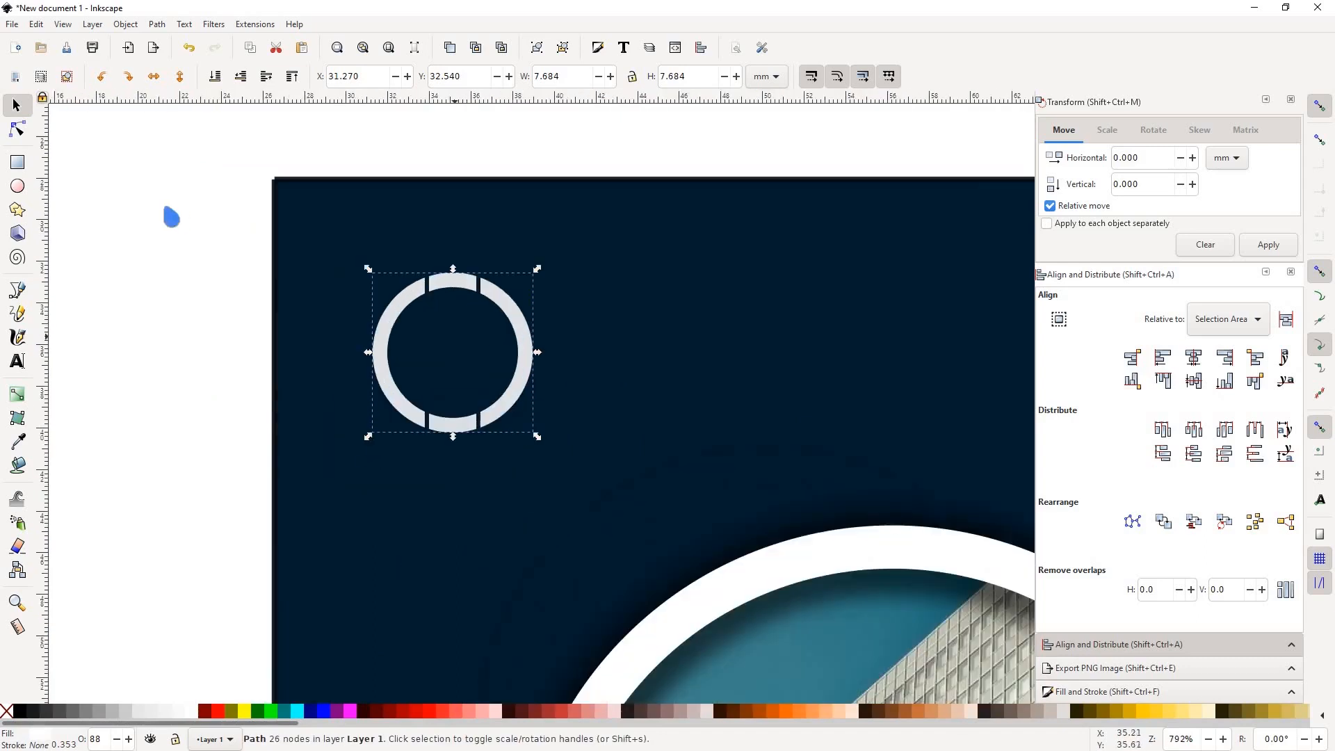
# Step: Break the ring apart into separate pieces and delete its short upper and lower segments
pyautogui.press('ctrl')
pyautogui.press('shift')
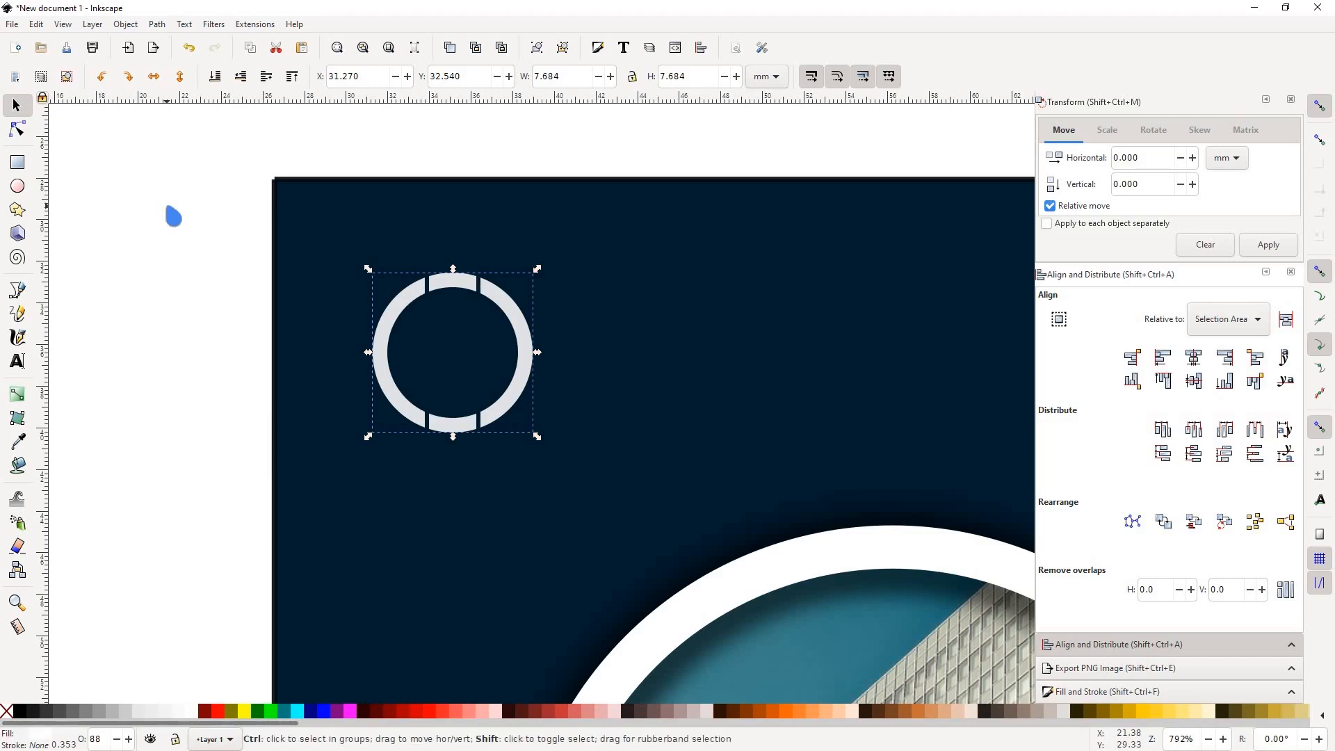
pyautogui.hotkey('ctrl', 'shift', 'g')
pyautogui.click(466, 287)
pyautogui.press('Delete')
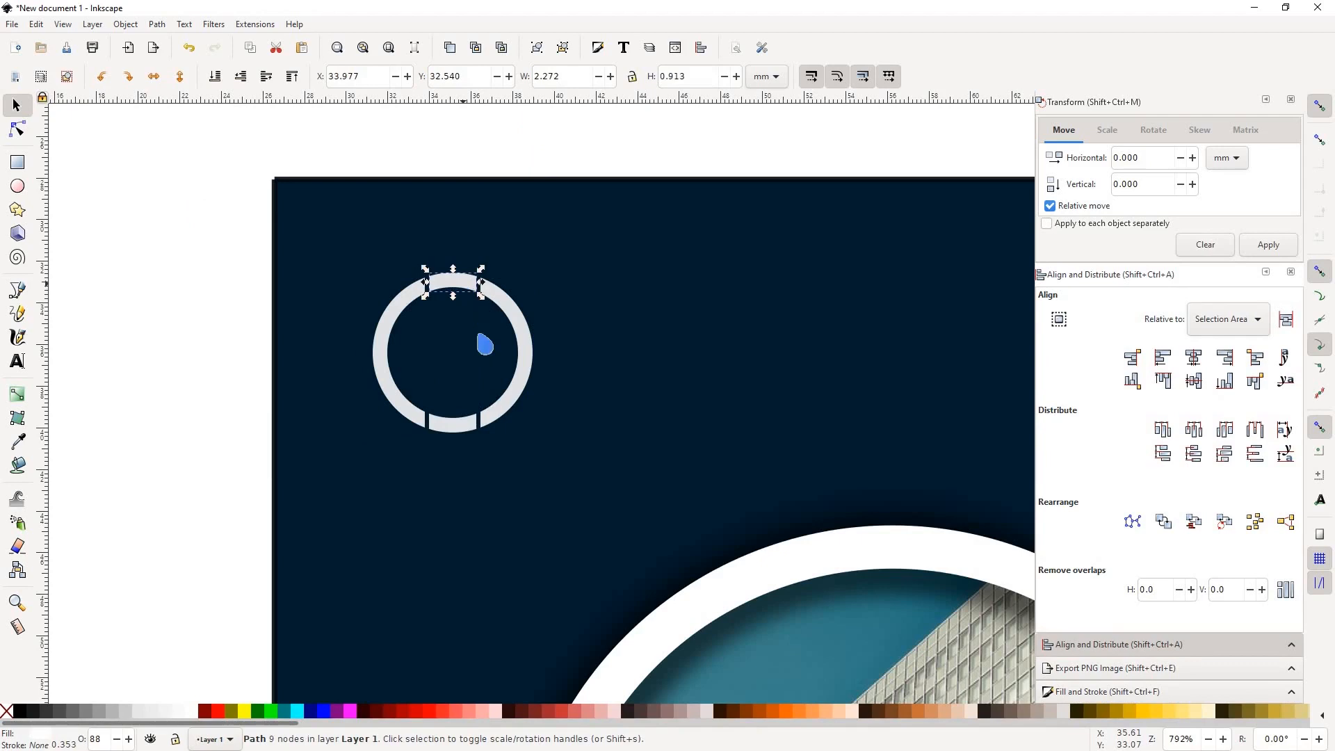
pyautogui.click(472, 427)
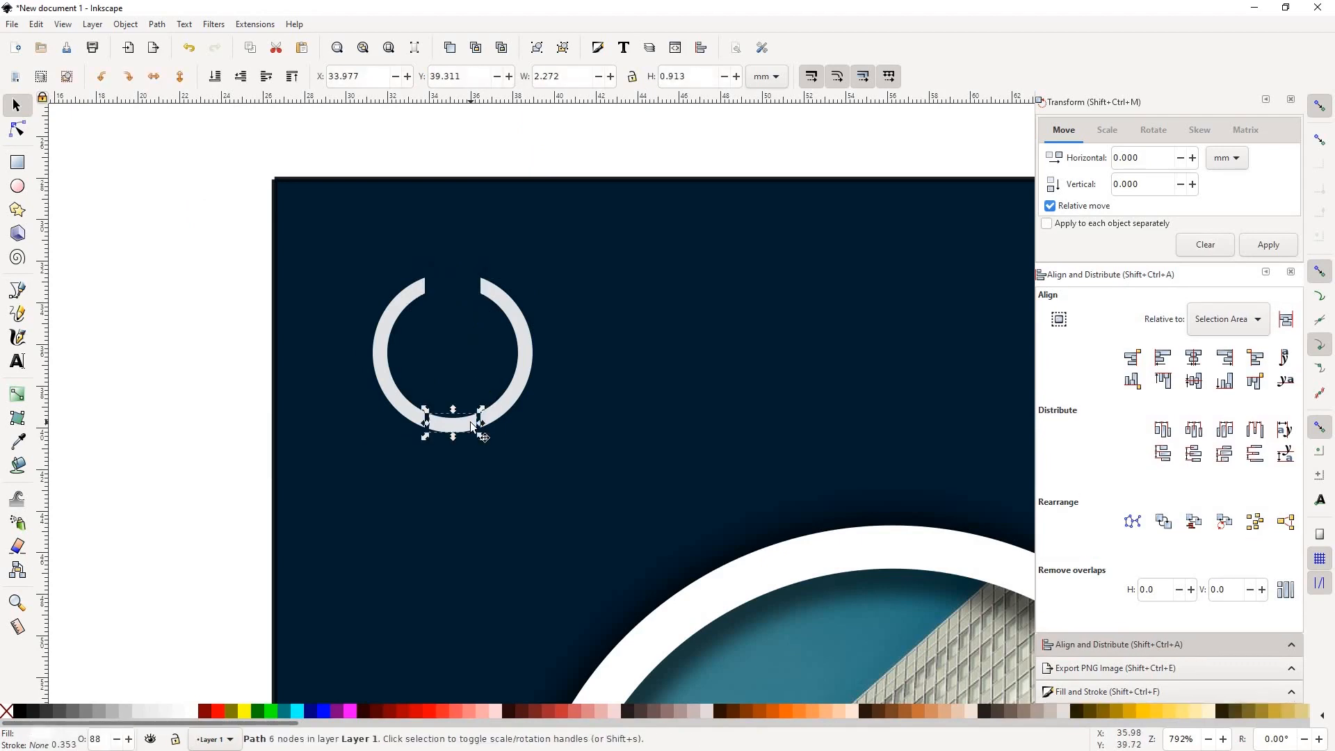
pyautogui.press('Delete')
pyautogui.press('Delete')
# Step: Try to rotate the two remaining arcs clockwise together around their common centre
pyautogui.moveTo(128, 197); pyautogui.dragTo(614, 491)
pyautogui.click(512, 310)
pyautogui.moveTo(557, 299); pyautogui.dragTo(563, 331)
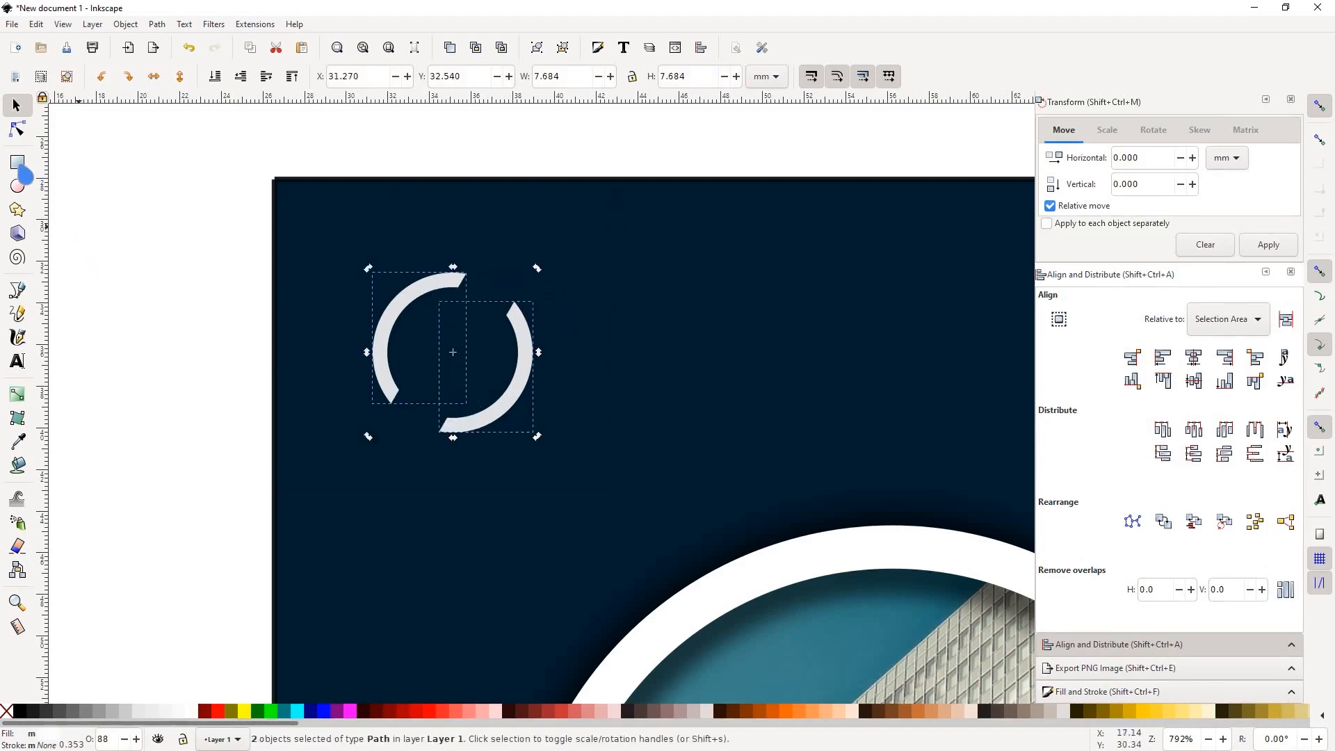
pyautogui.press('Escape')
pyautogui.click(17, 163)
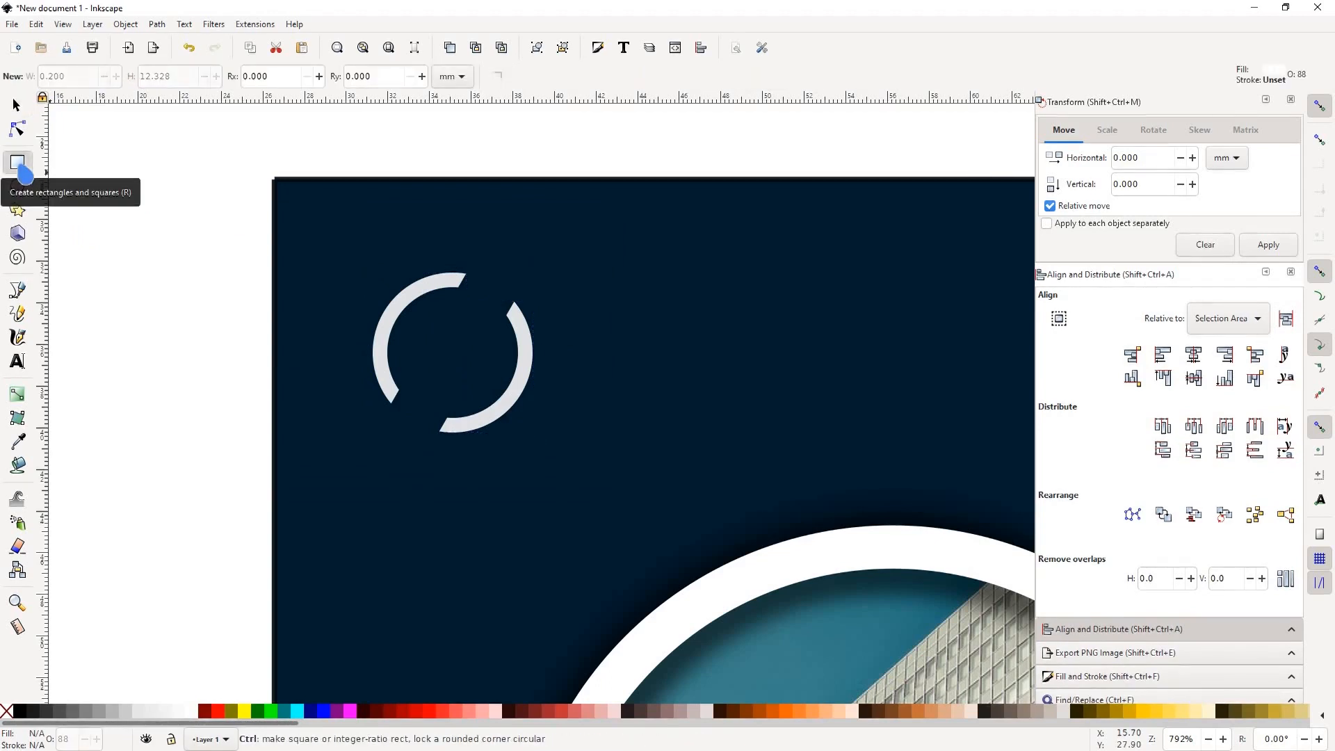
pyautogui.hotkey('ctrl', 'z')
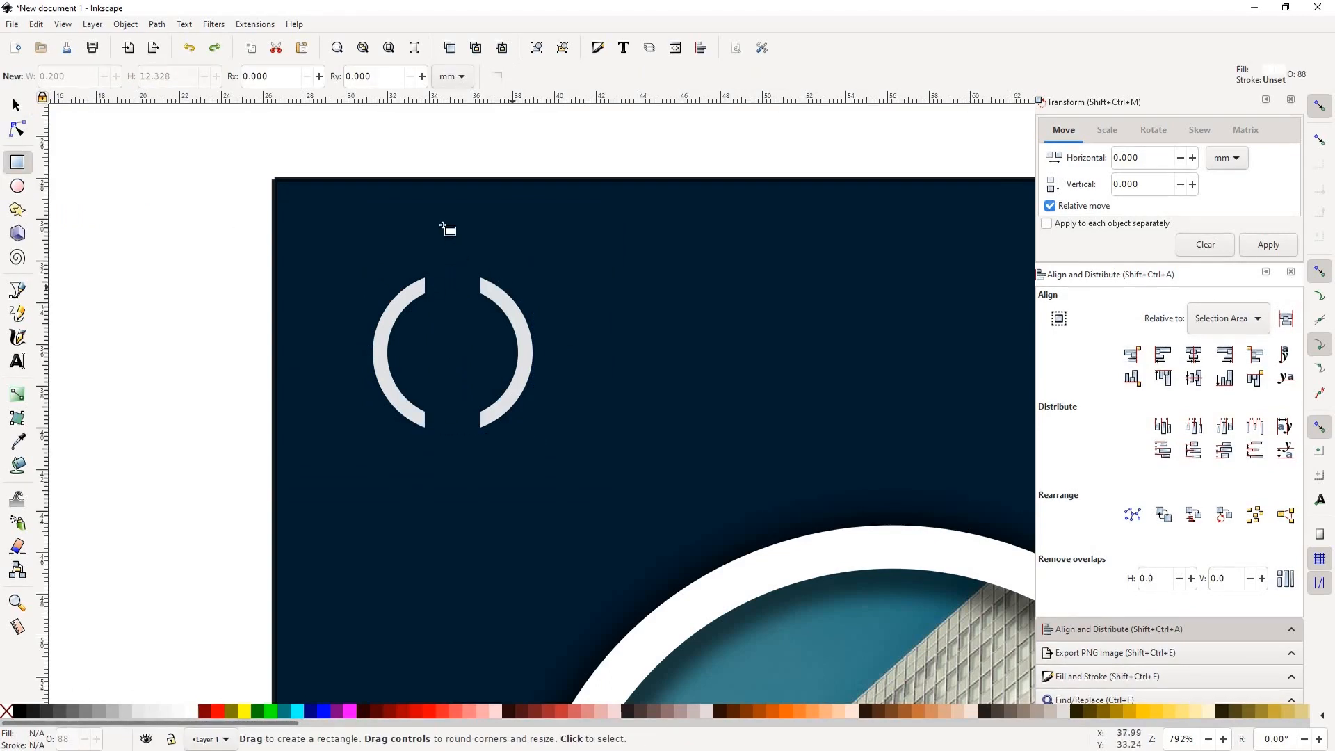
# Step: Draw a vertical rectangle about 2 mm wide and 11.3 mm tall between the arcs, and shift it midway between them
pyautogui.moveTo(468, 410); pyautogui.dragTo(476, 467)
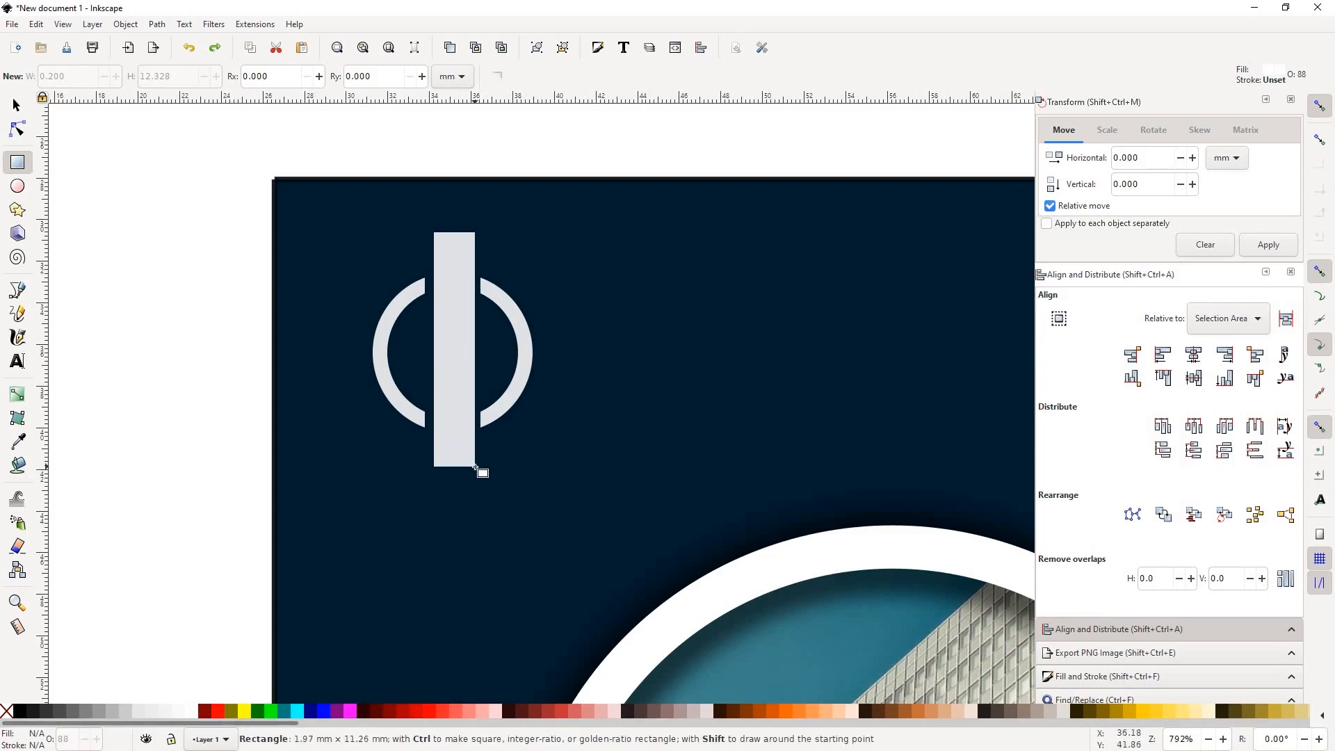
pyautogui.click(16, 105)
pyautogui.scroll(2, 462, 298)
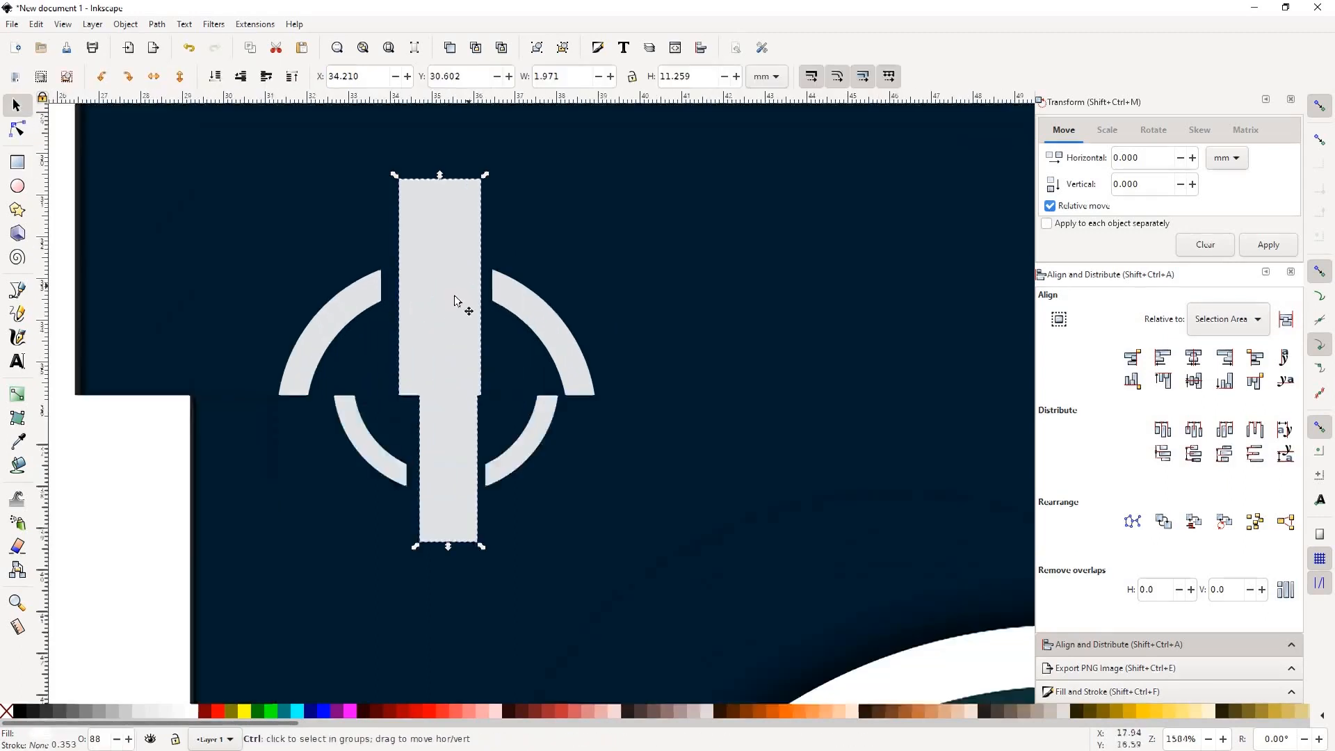
pyautogui.moveTo(448, 303)
pyautogui.mouseDown()
pyautogui.moveTo(445, 267)
pyautogui.moveTo(444, 284)
pyautogui.mouseUp()
# Step: Shorten the rectangle to about 7.5 mm tall so it roughly matches the circle's height
pyautogui.scroll(-2, 435, 223)
pyautogui.scroll(3, 453, 143)
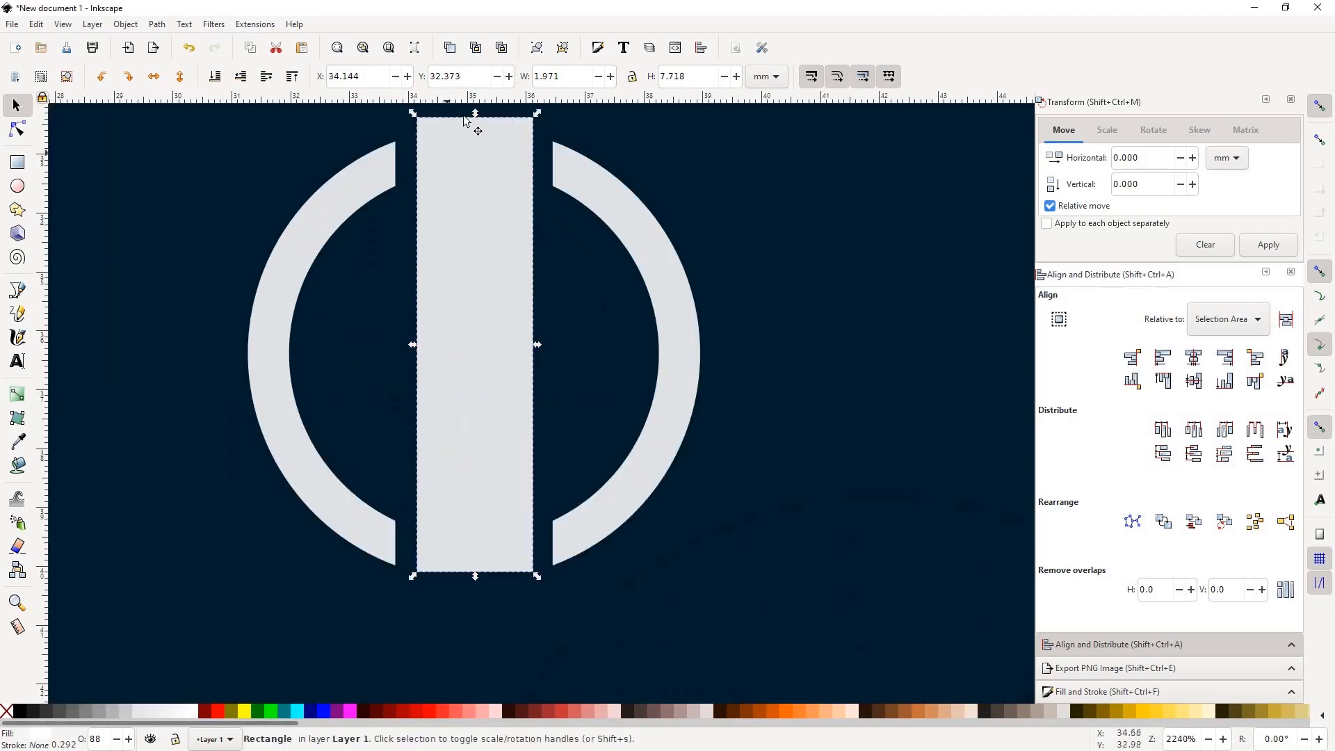
pyautogui.moveTo(481, 124); pyautogui.dragTo(483, 137)
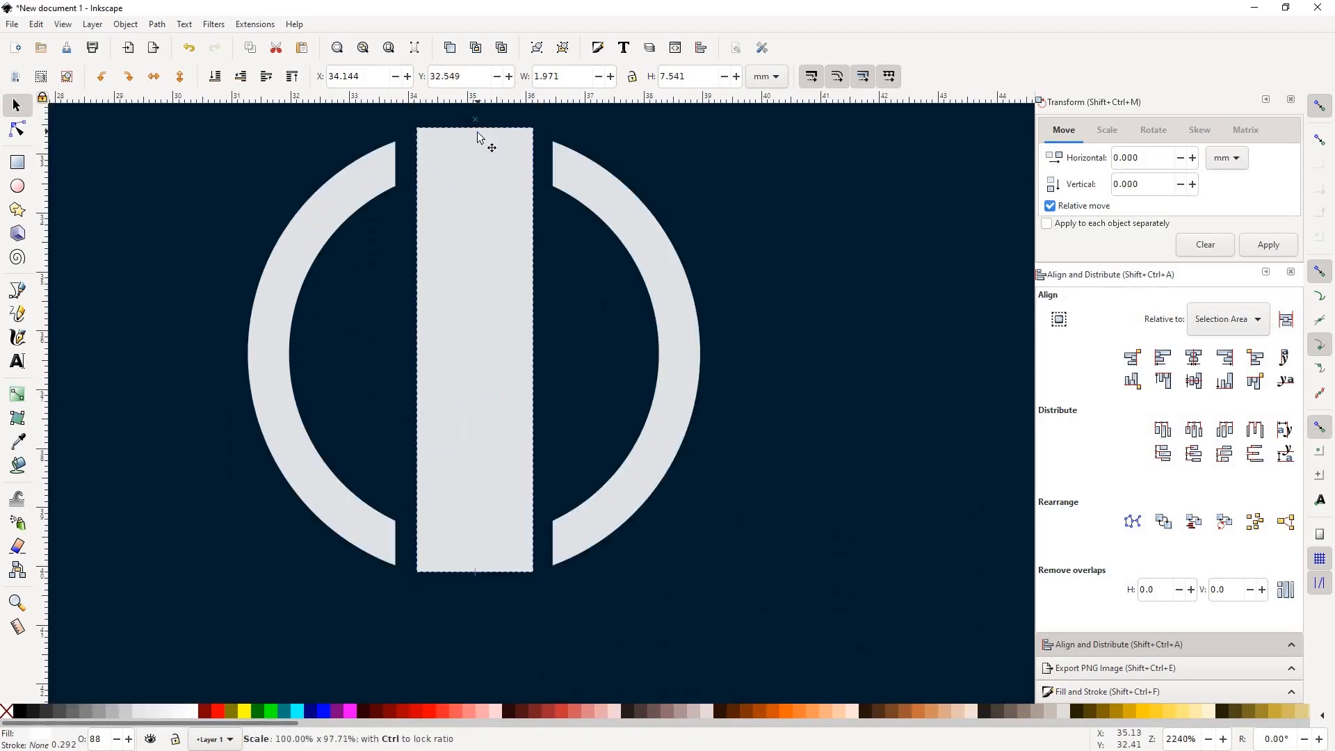
pyautogui.scroll(-3, 485, 207)
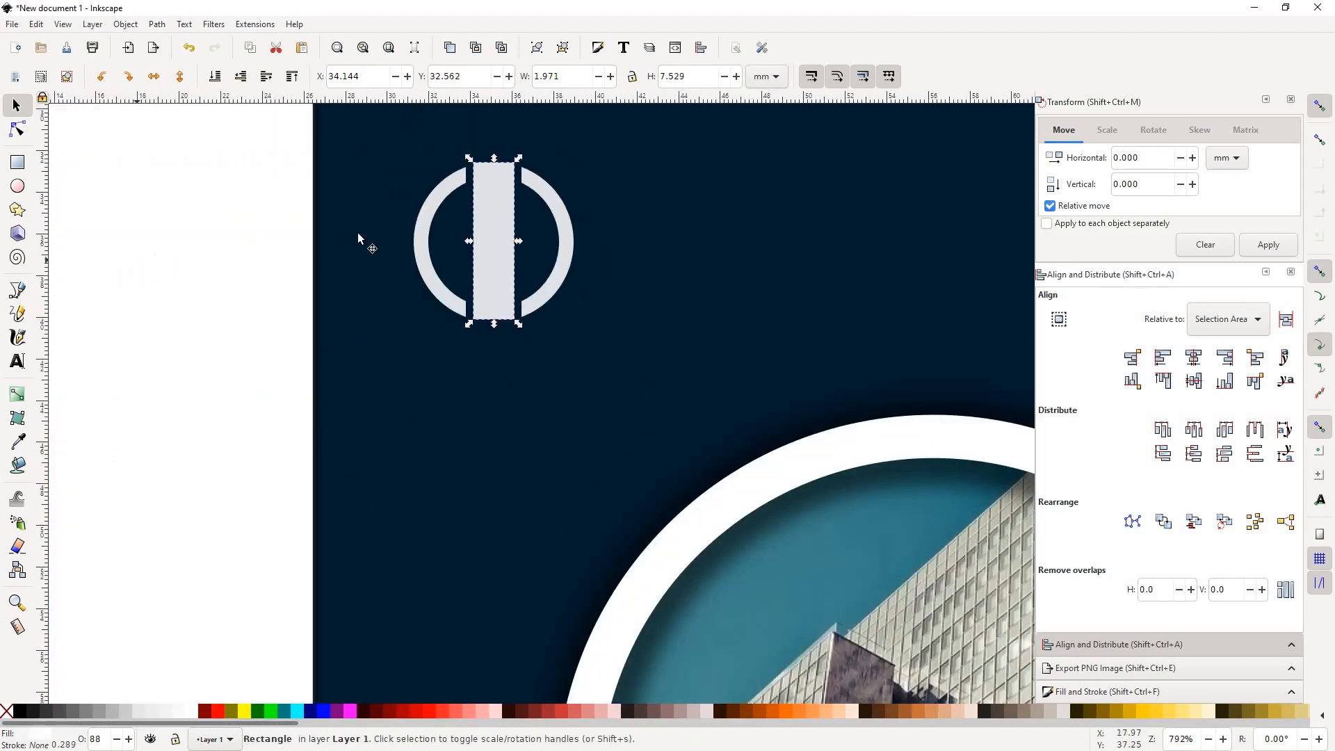
pyautogui.scroll(-1, 498, 231)
pyautogui.moveTo(378, 237); pyautogui.dragTo(590, 325)
pyautogui.scroll(3, 509, 202)
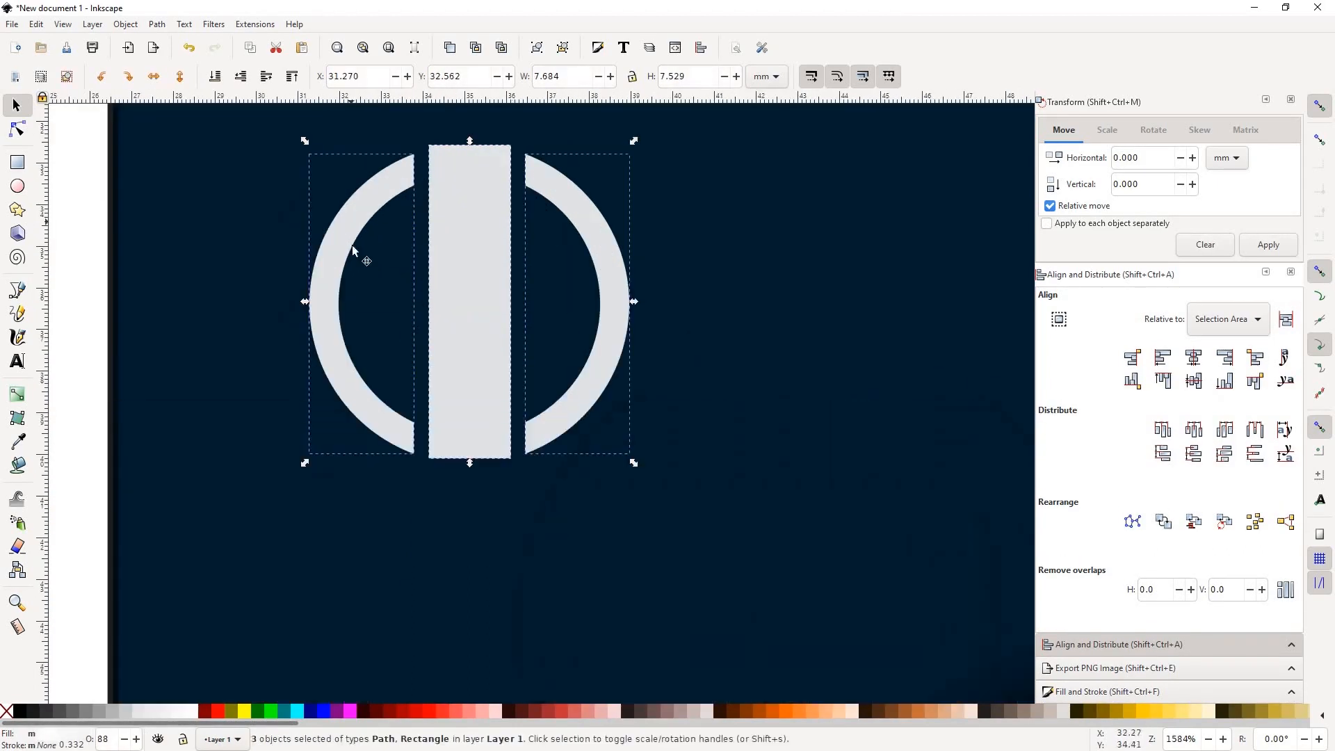
pyautogui.scroll(-2, 352, 250)
pyautogui.press('Escape')
pyautogui.scroll(1, 441, 292)
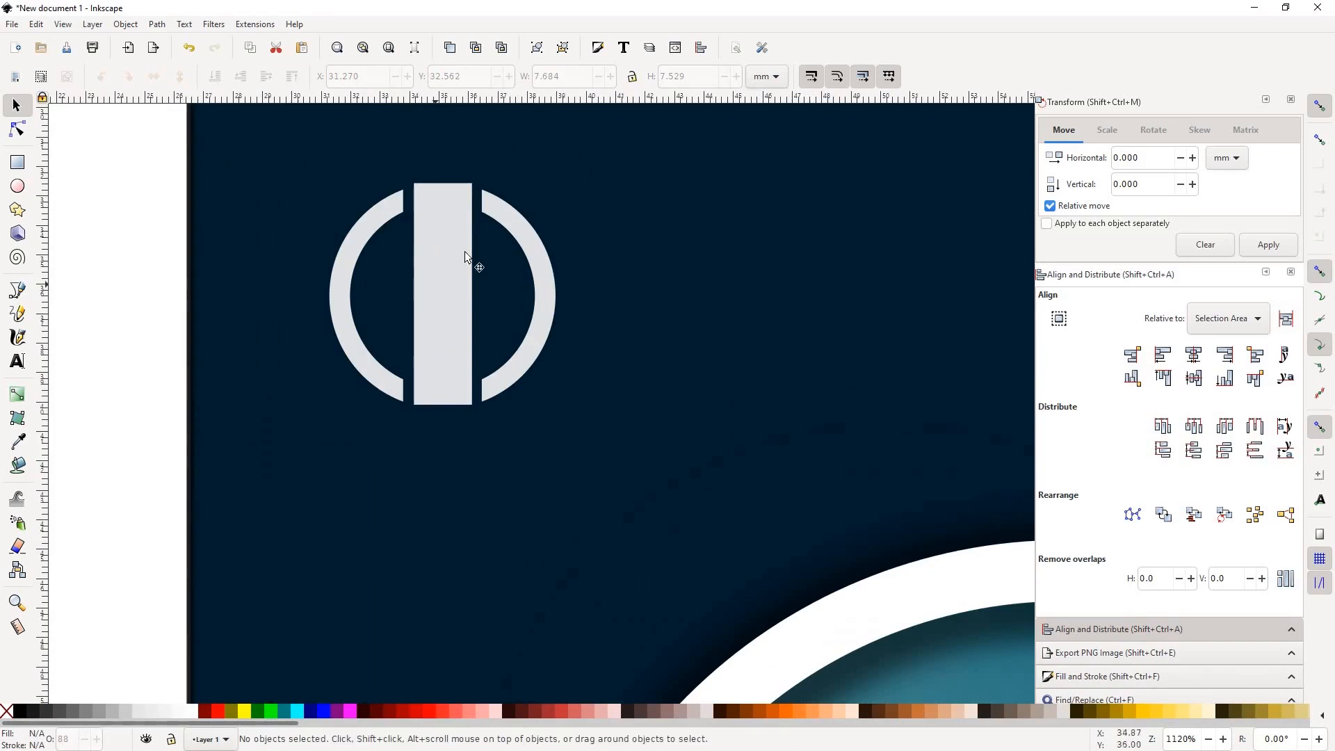
# Step: Fill the central rectangle with a vertical linear gradient and recolour its transparent upper stop light grey e1e4e6, sampled from the logo
pyautogui.click(465, 257)
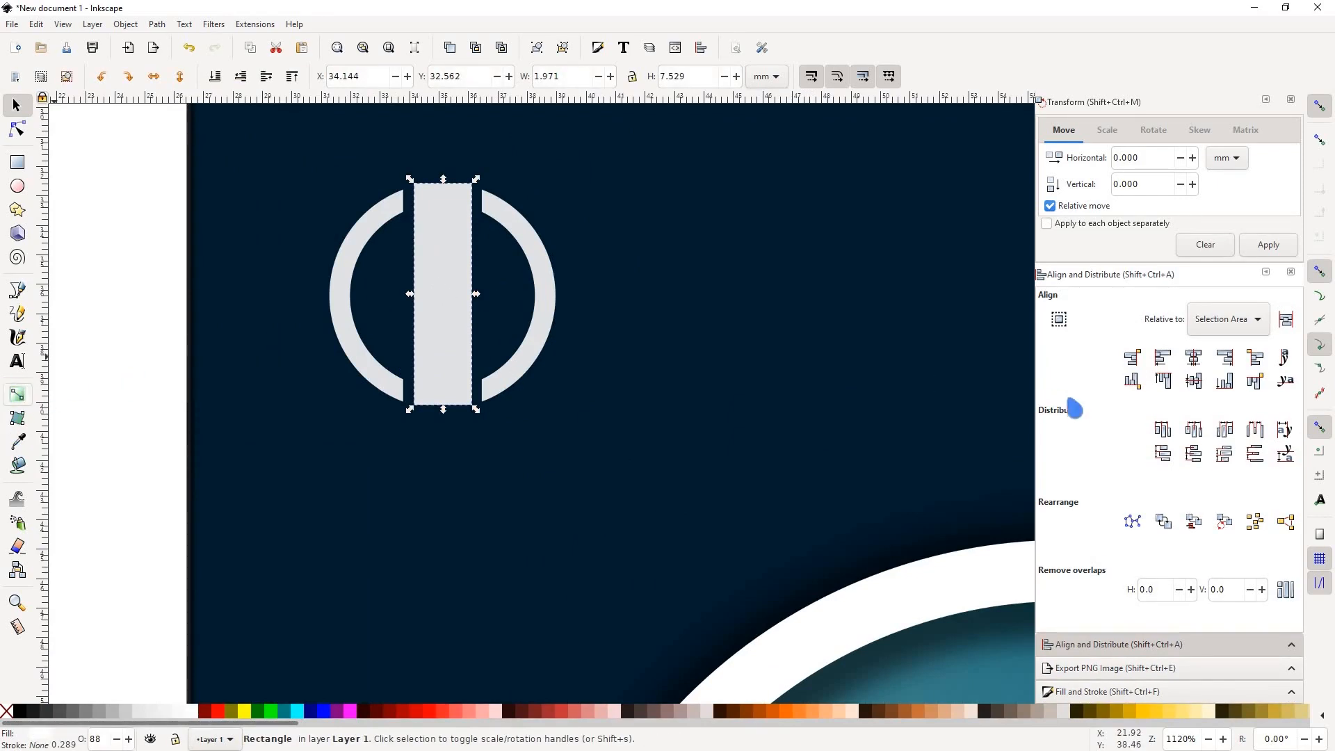
pyautogui.click(1104, 691)
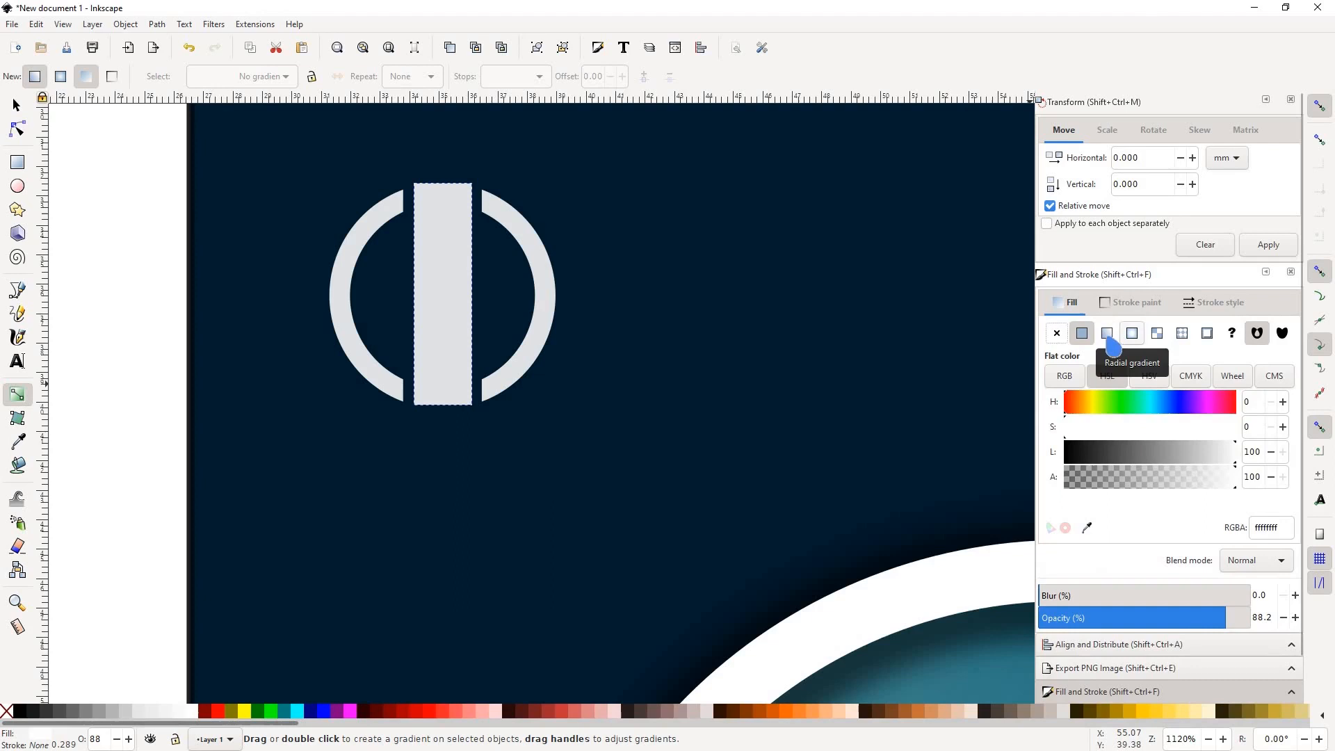
pyautogui.click(1107, 334)
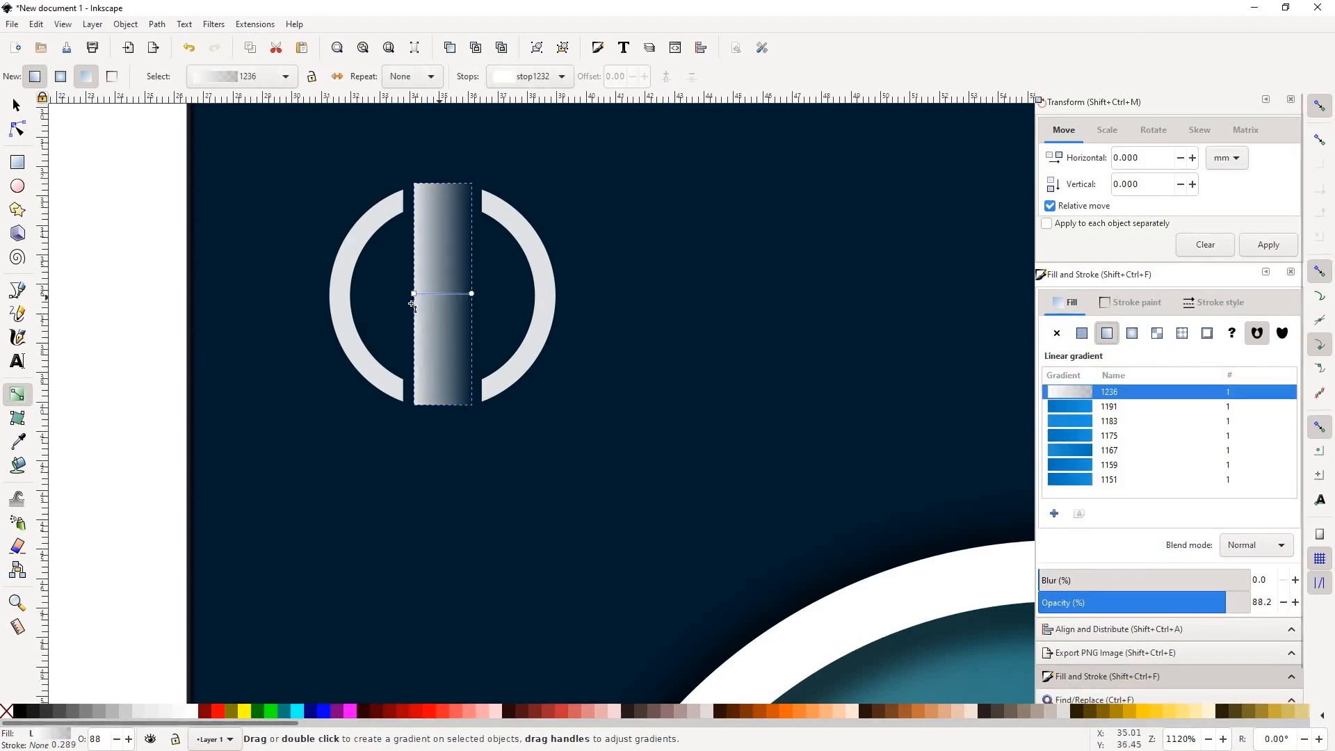
pyautogui.moveTo(443, 398); pyautogui.dragTo(473, 296)
pyautogui.moveTo(449, 206); pyautogui.dragTo(446, 193)
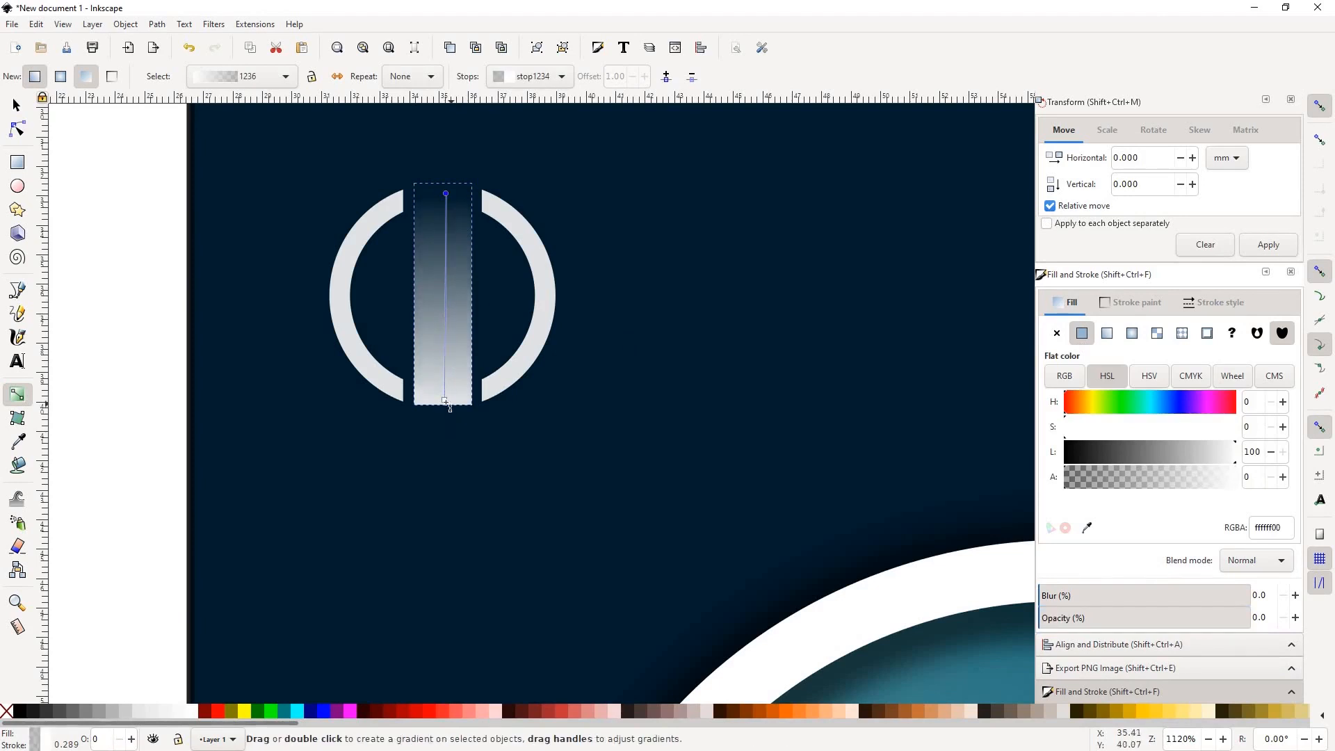
pyautogui.click(1086, 527)
pyautogui.click(444, 292)
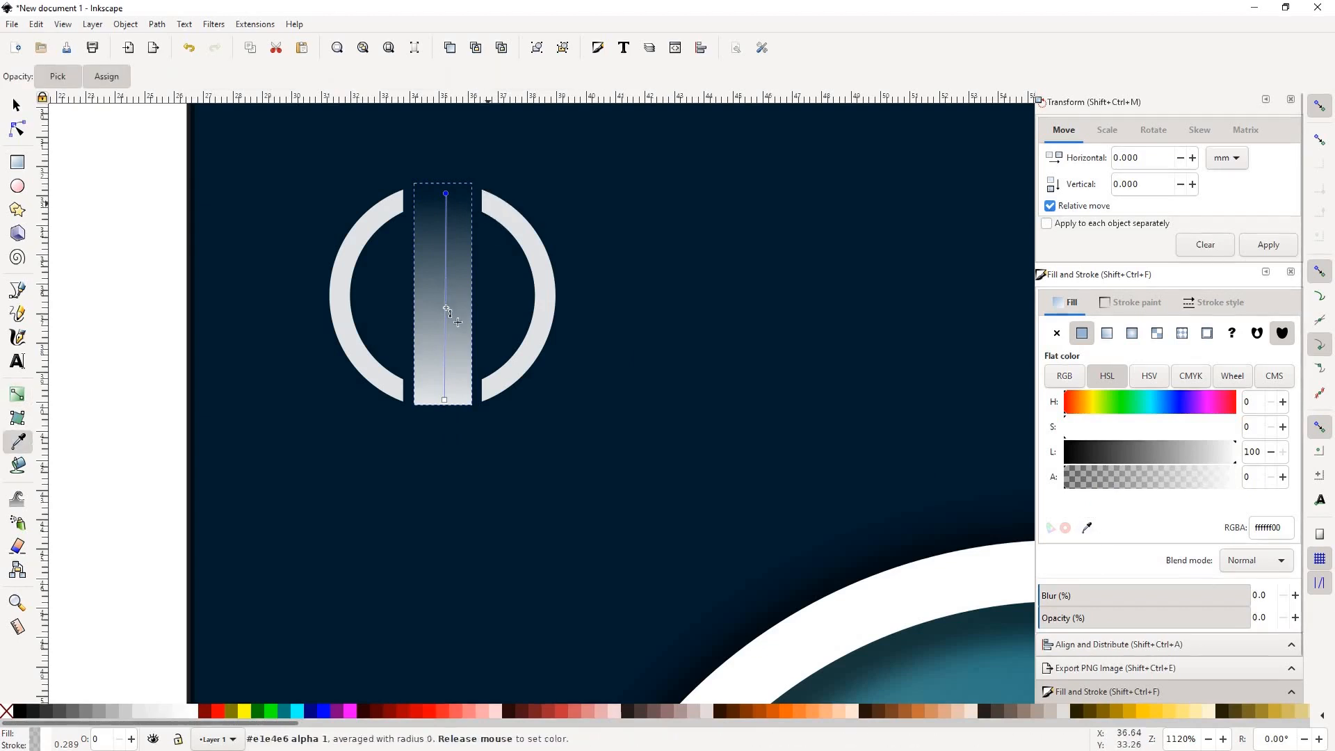
# Step: Add a stop near the middle of the rectangle's gradient and colour it medium grey 969696
pyautogui.press('Insert')
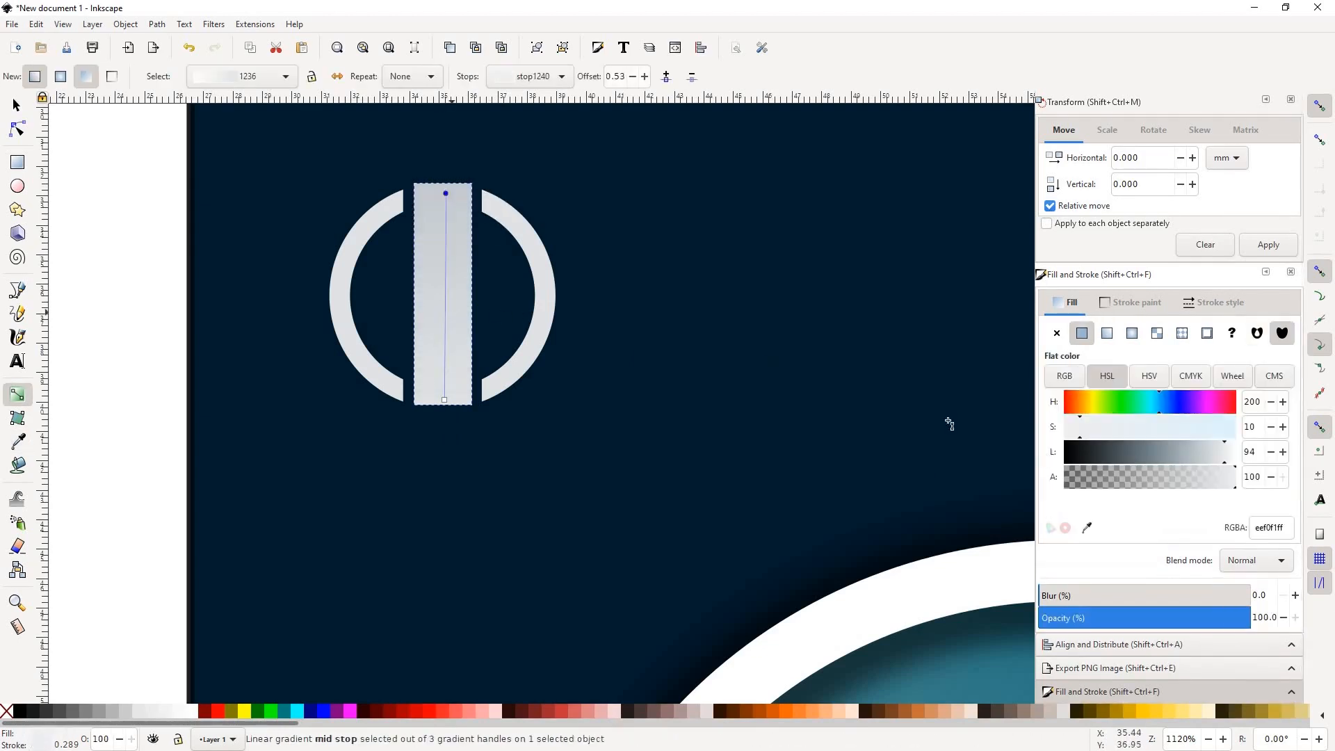
pyautogui.click(1087, 528)
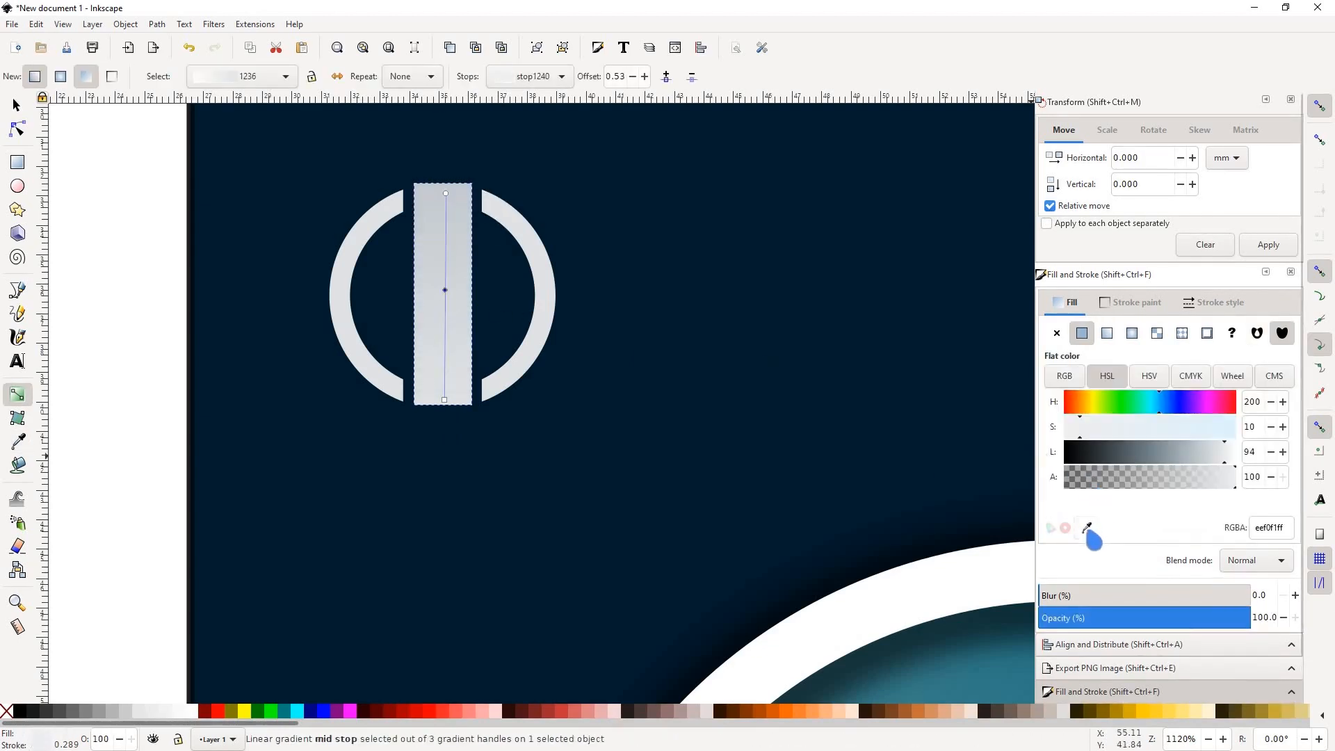
pyautogui.click(442, 291)
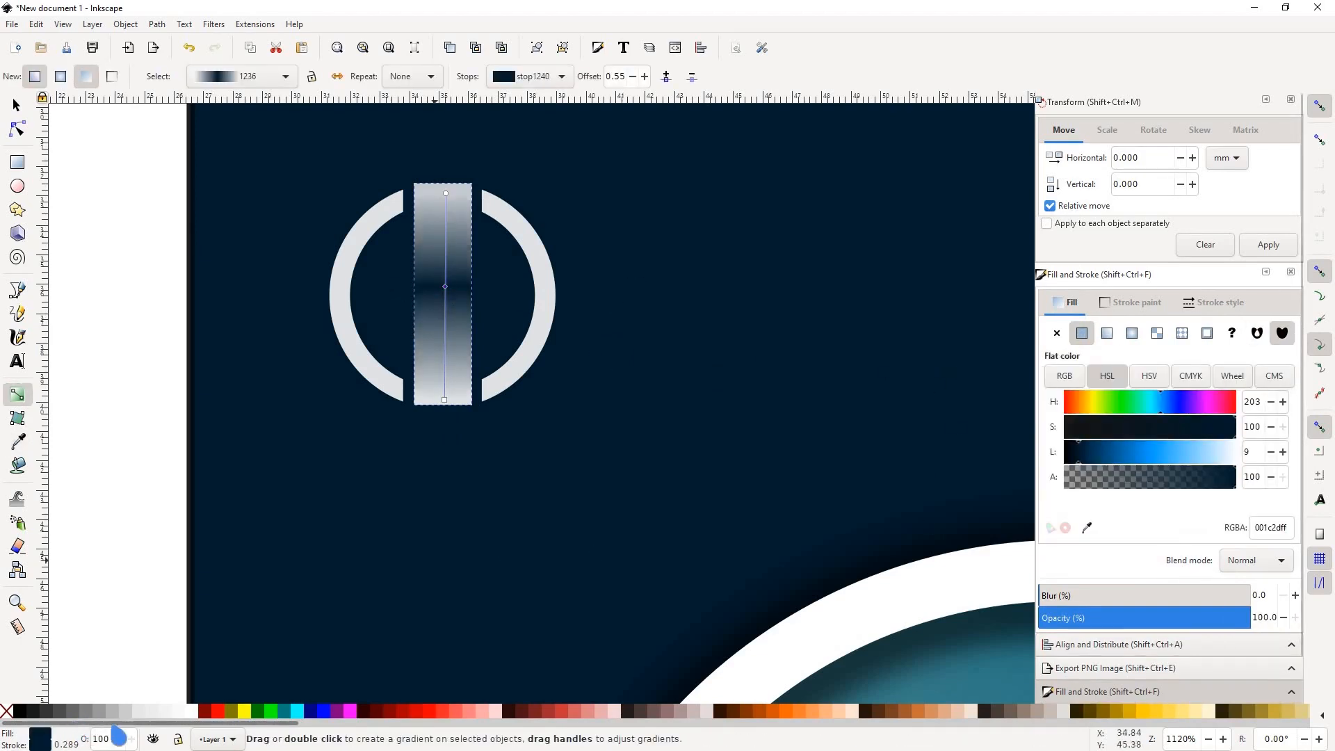
pyautogui.click(131, 722)
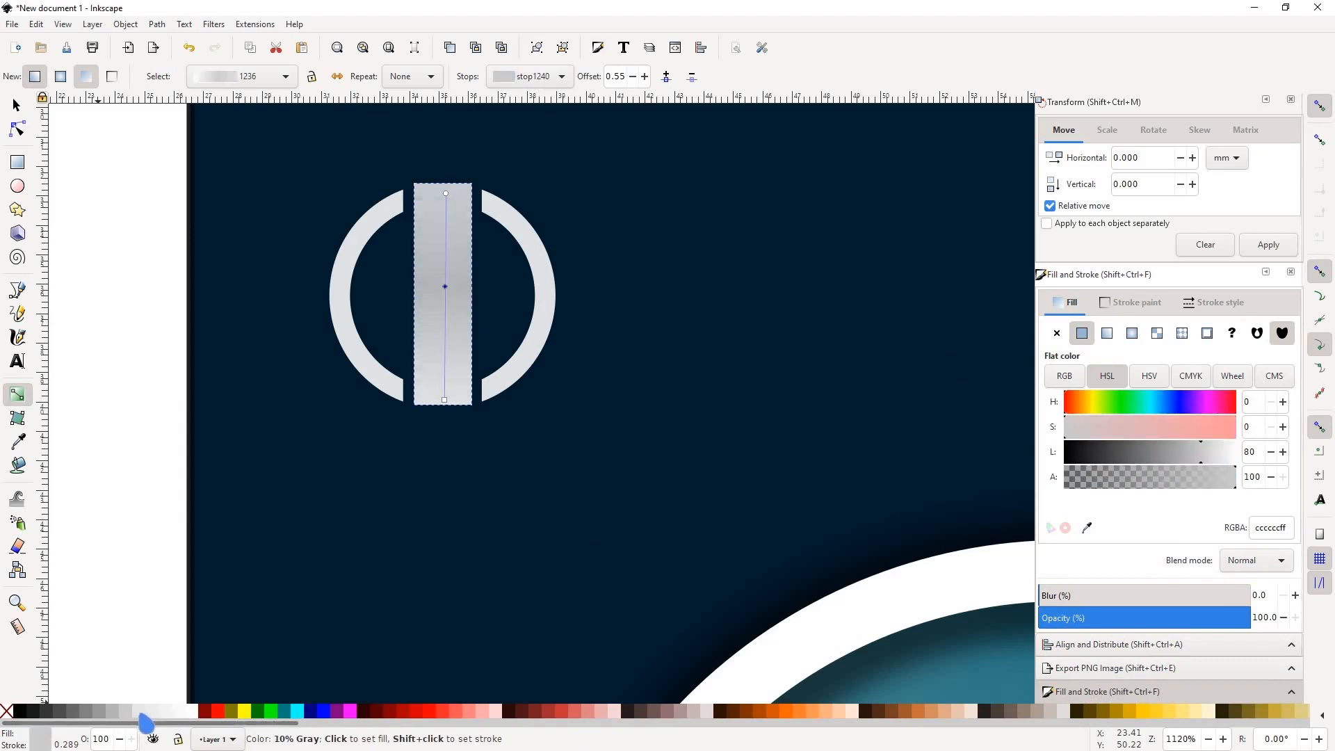
pyautogui.click(85, 722)
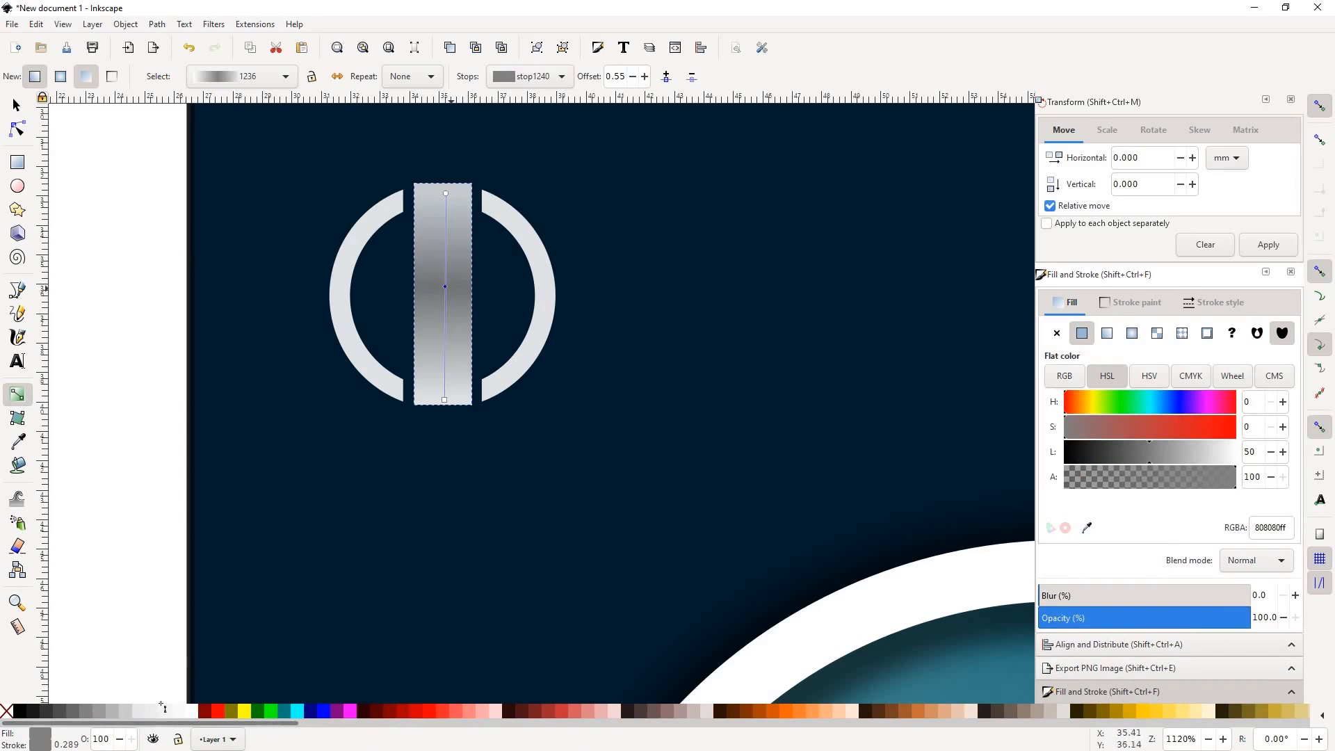
pyautogui.click(1162, 452)
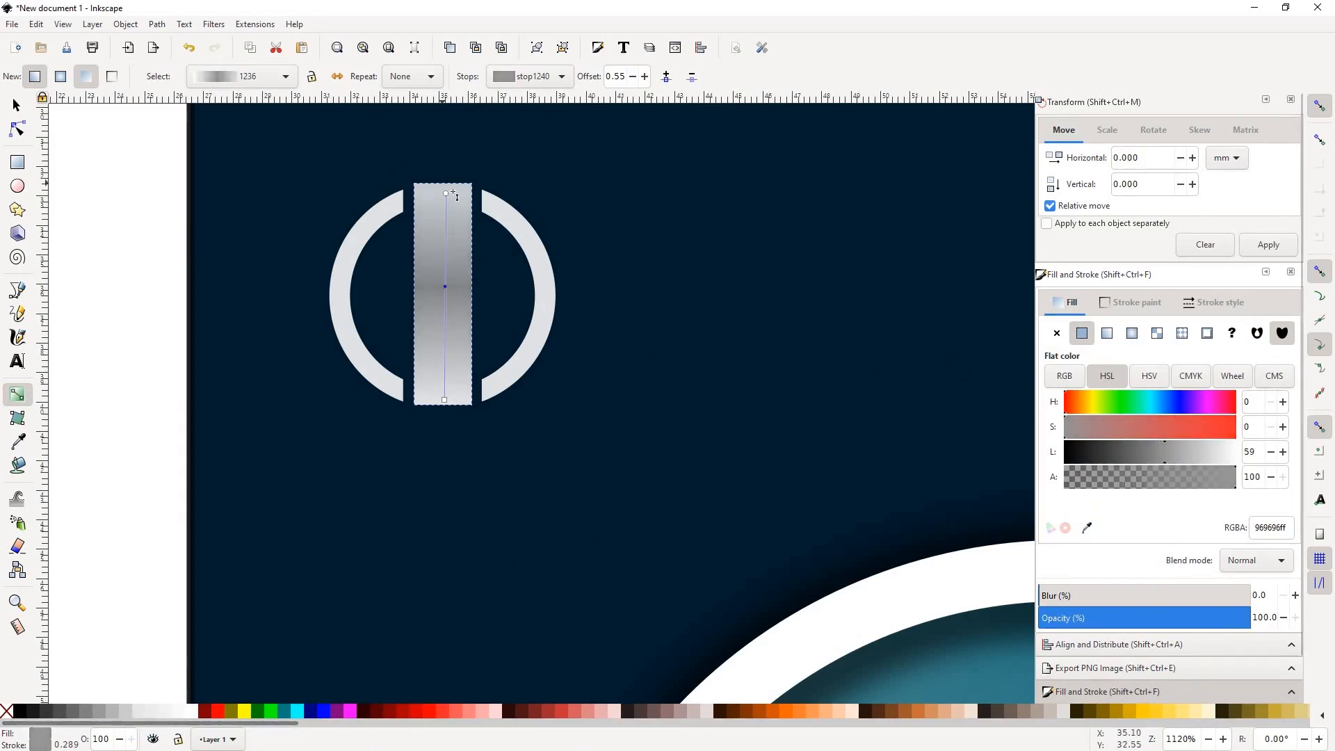
# Step: Extend the gradient's two ends beyond the rectangle's upper and lower edges
pyautogui.moveTo(447, 194); pyautogui.dragTo(435, 165)
pyautogui.moveTo(445, 400); pyautogui.dragTo(447, 446)
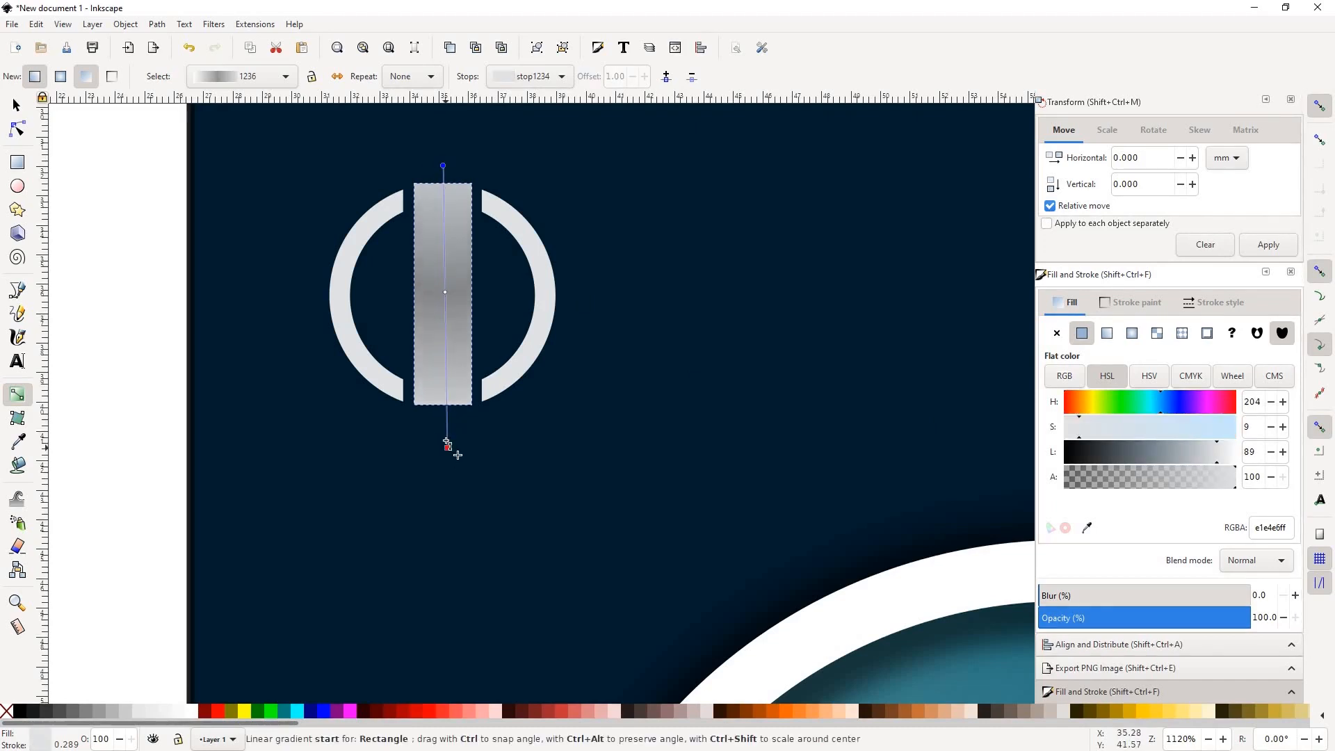
# Step: Scale the whole circular logo down to about 3.7 mm wide and place it near the cover's upper-left corner
pyautogui.click(19, 105)
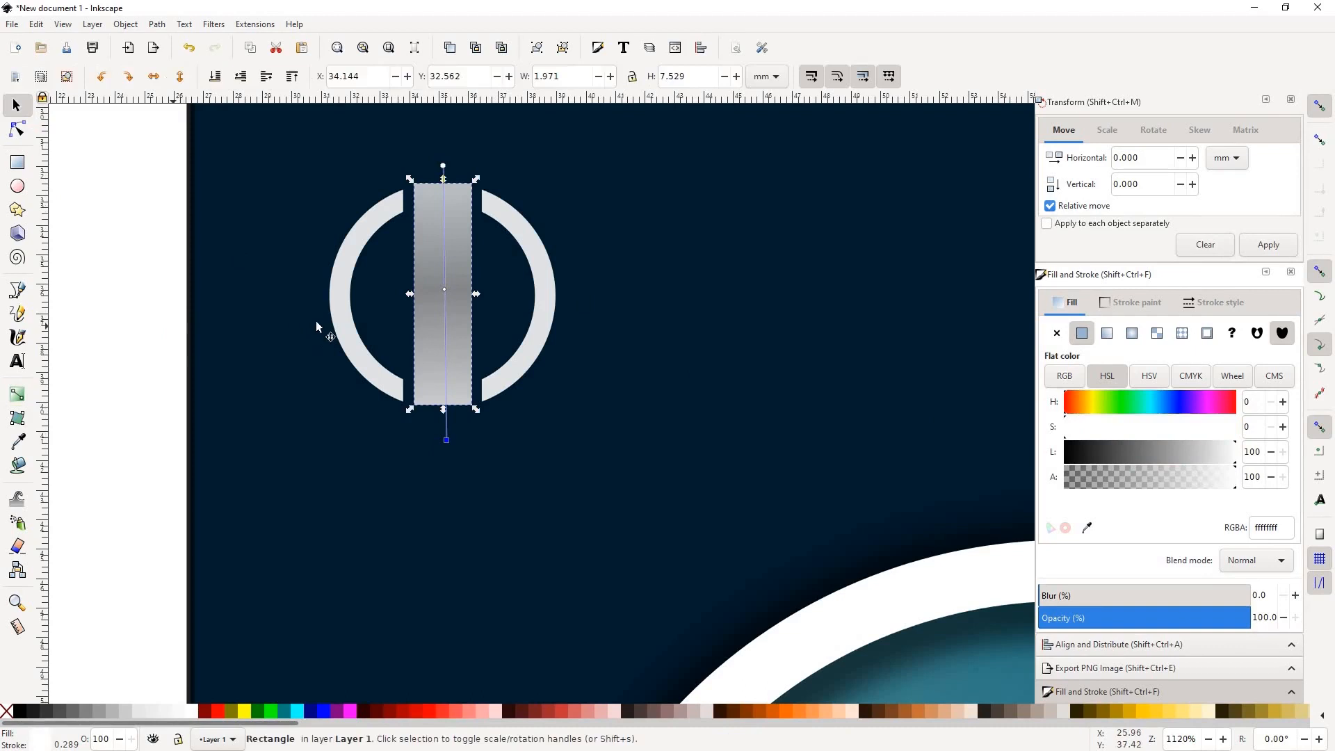
pyautogui.press('Escape')
pyautogui.scroll(-3, 315, 320)
pyautogui.moveTo(171, 204); pyautogui.dragTo(462, 369)
pyautogui.scroll(4, 333, 276)
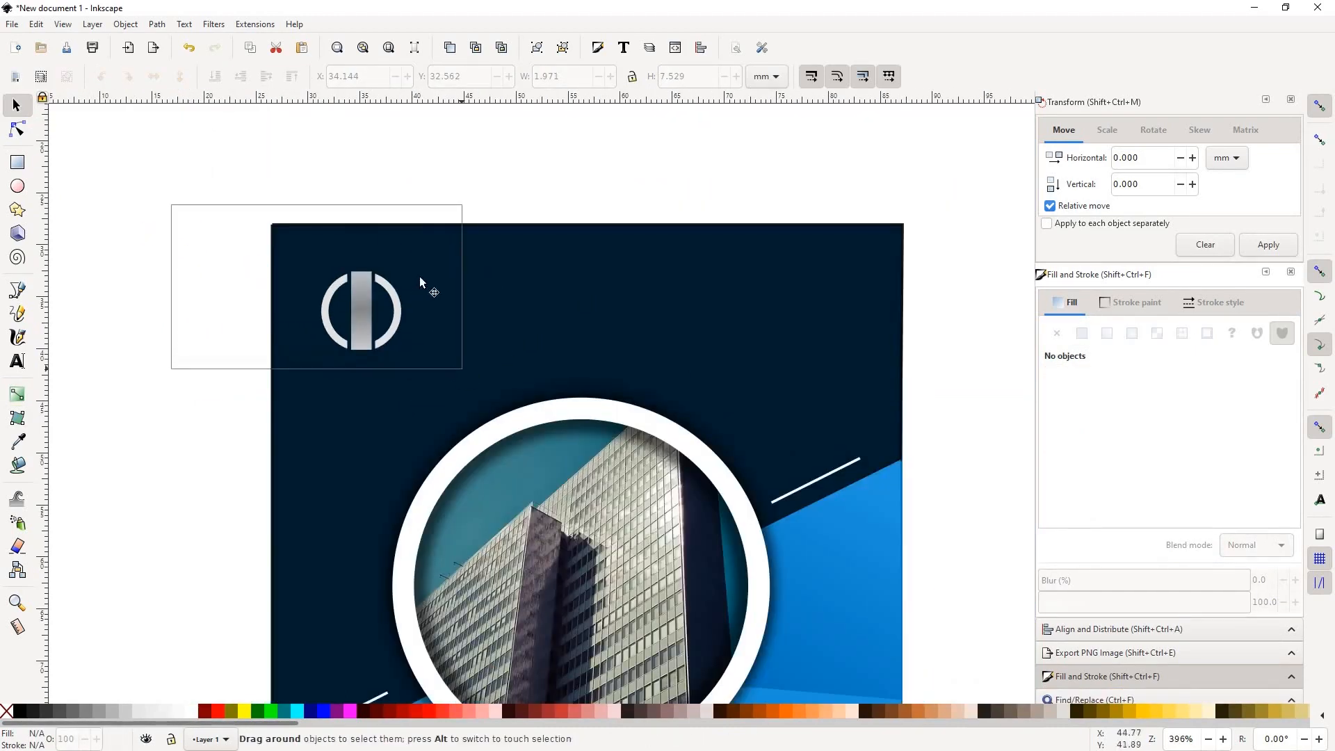
pyautogui.moveTo(611, 262); pyautogui.dragTo(526, 353)
pyautogui.scroll(-2, 433, 391)
pyautogui.moveTo(432, 390); pyautogui.dragTo(408, 354)
pyautogui.click(105, 336)
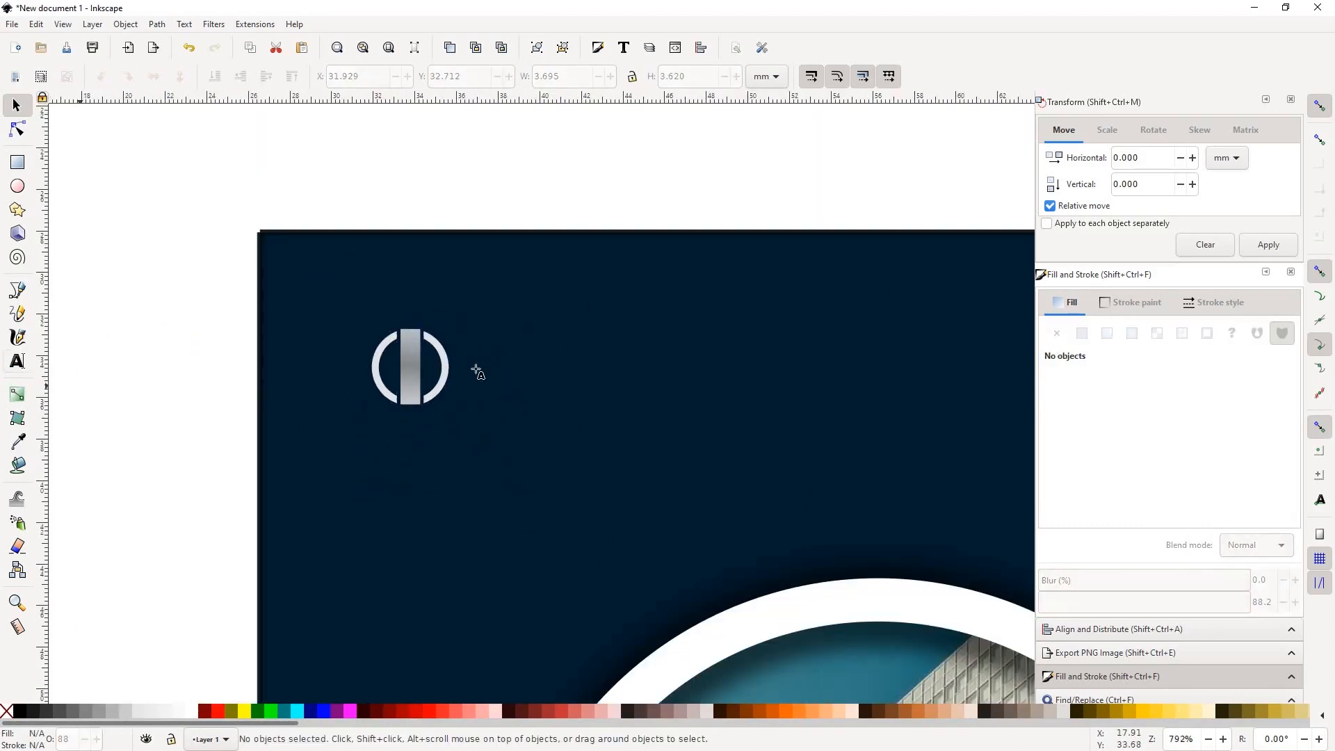
# Step: Add the text "logo" beside the circular emblem and set its font to Impact
pyautogui.write('tlogo')
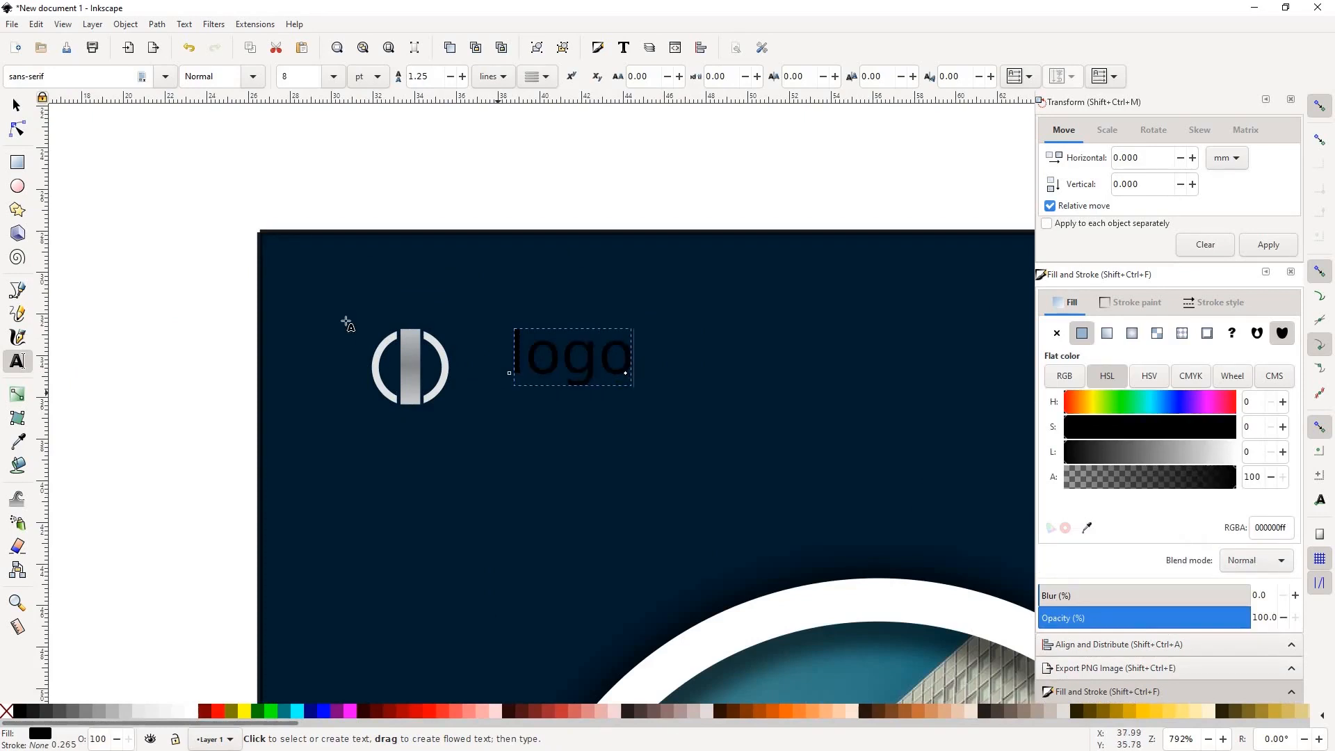
pyautogui.hotkey('ctrl', 'a')
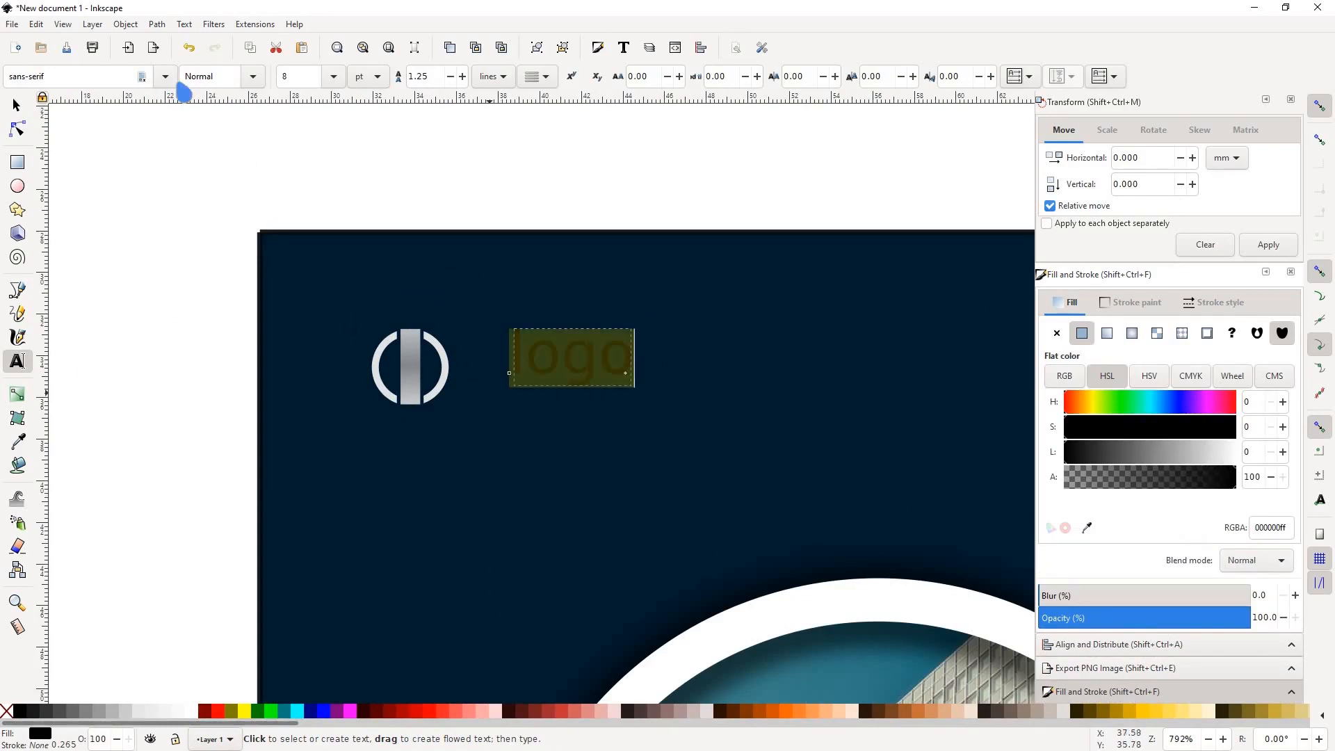
pyautogui.click(95, 77)
pyautogui.press('Down')
pyautogui.press('Down')
pyautogui.press('Down')
pyautogui.press('Down')
pyautogui.press('Down')
pyautogui.press('Down')
pyautogui.press('Down')
pyautogui.press('Down')
pyautogui.press('Down')
pyautogui.press('Down')
pyautogui.tripleClick(96, 76)
pyautogui.write('im')
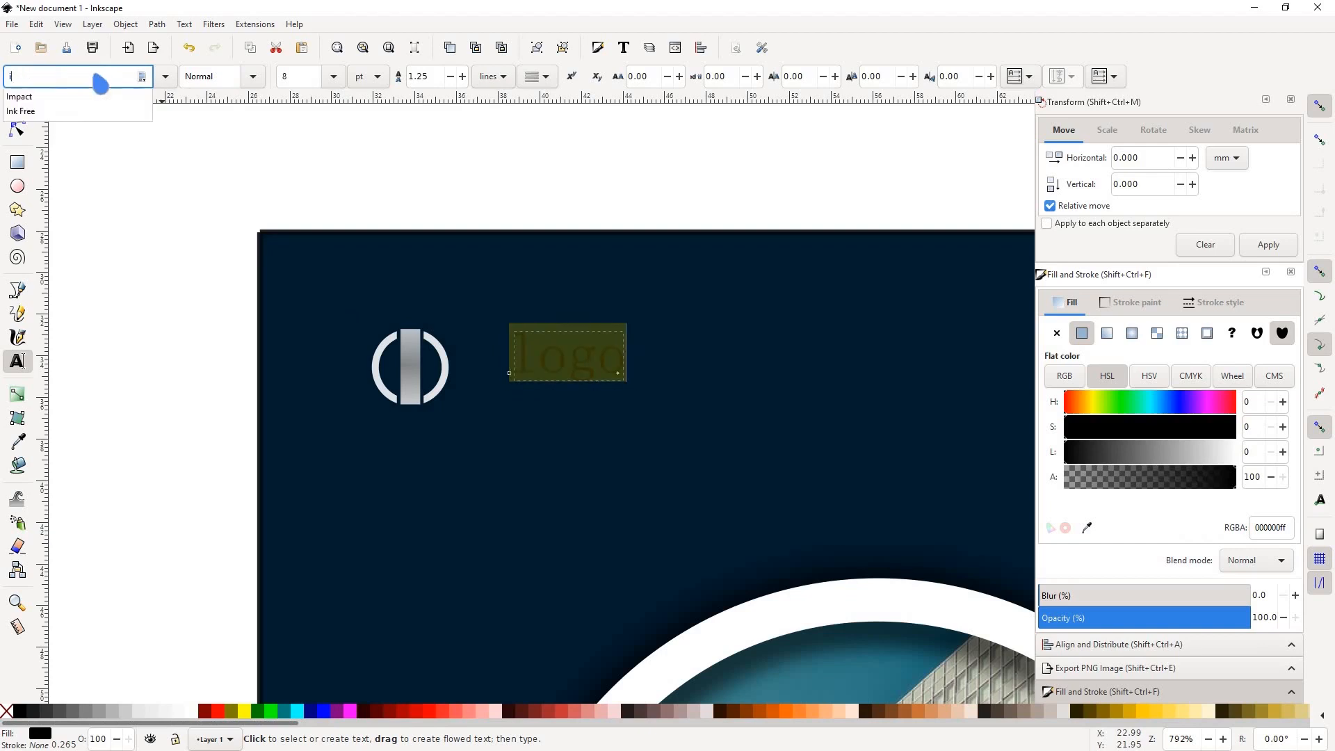
pyautogui.click(57, 101)
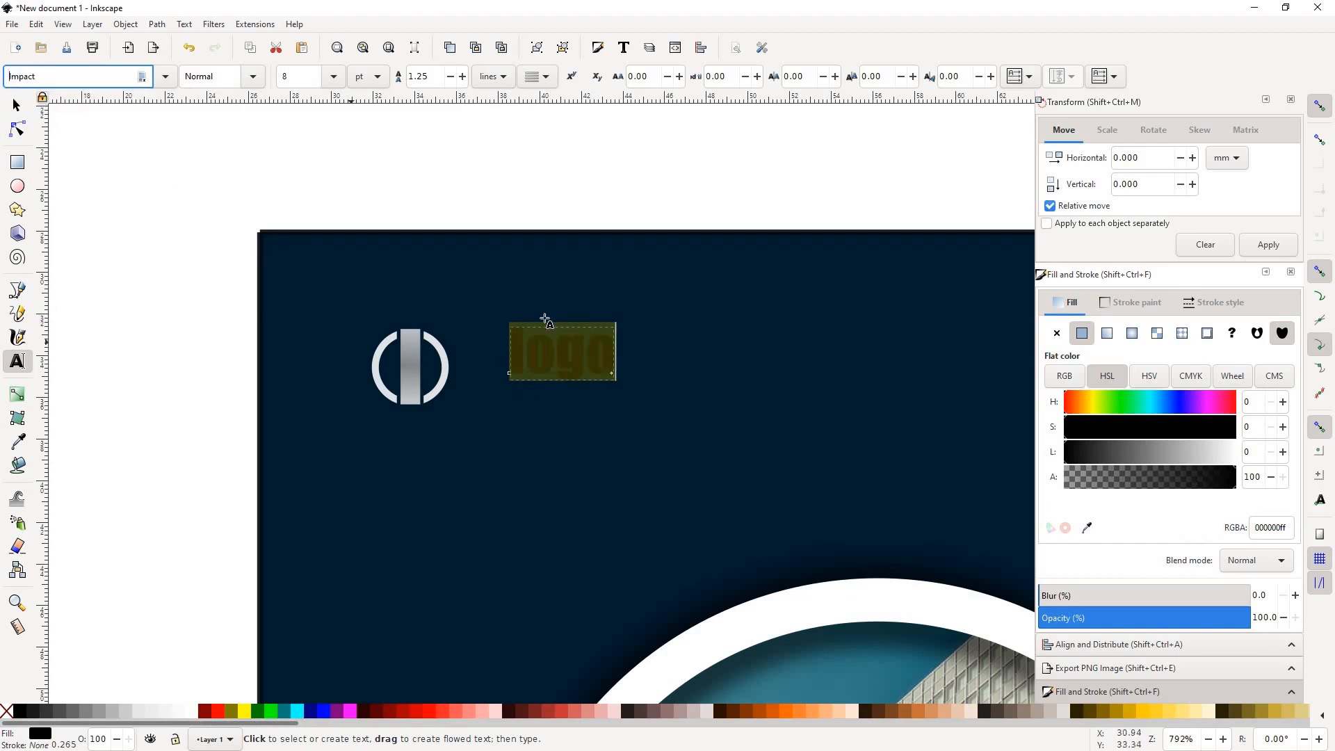
# Step: Capitalise the first letter of the logo text so it reads "Logo"
pyautogui.click(529, 358)
pyautogui.press('BackSpace')
pyautogui.write('L')
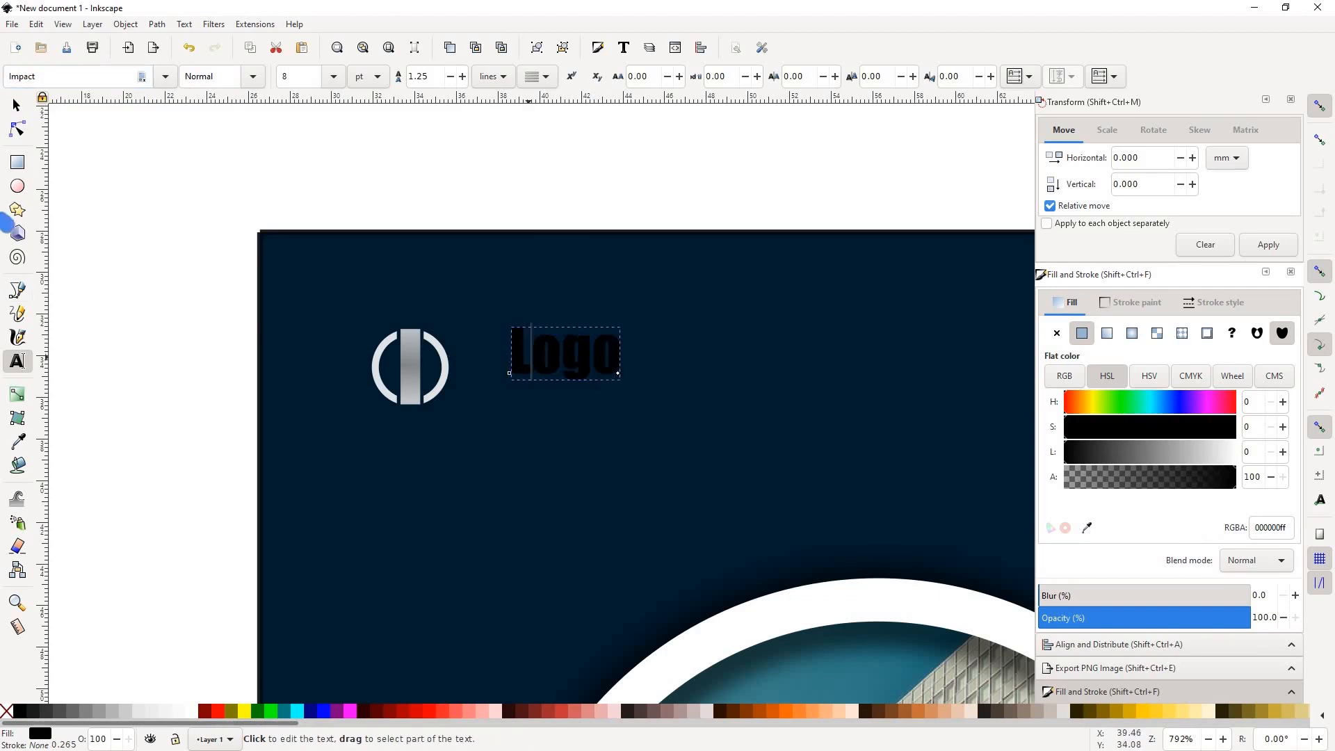
# Step: Move the "Logo" text close to the emblem's right side and colour it white
pyautogui.press('F1')
pyautogui.moveTo(525, 386); pyautogui.dragTo(474, 404)
pyautogui.click(192, 711)
pyautogui.click(207, 339)
pyautogui.scroll(-2, 259, 337)
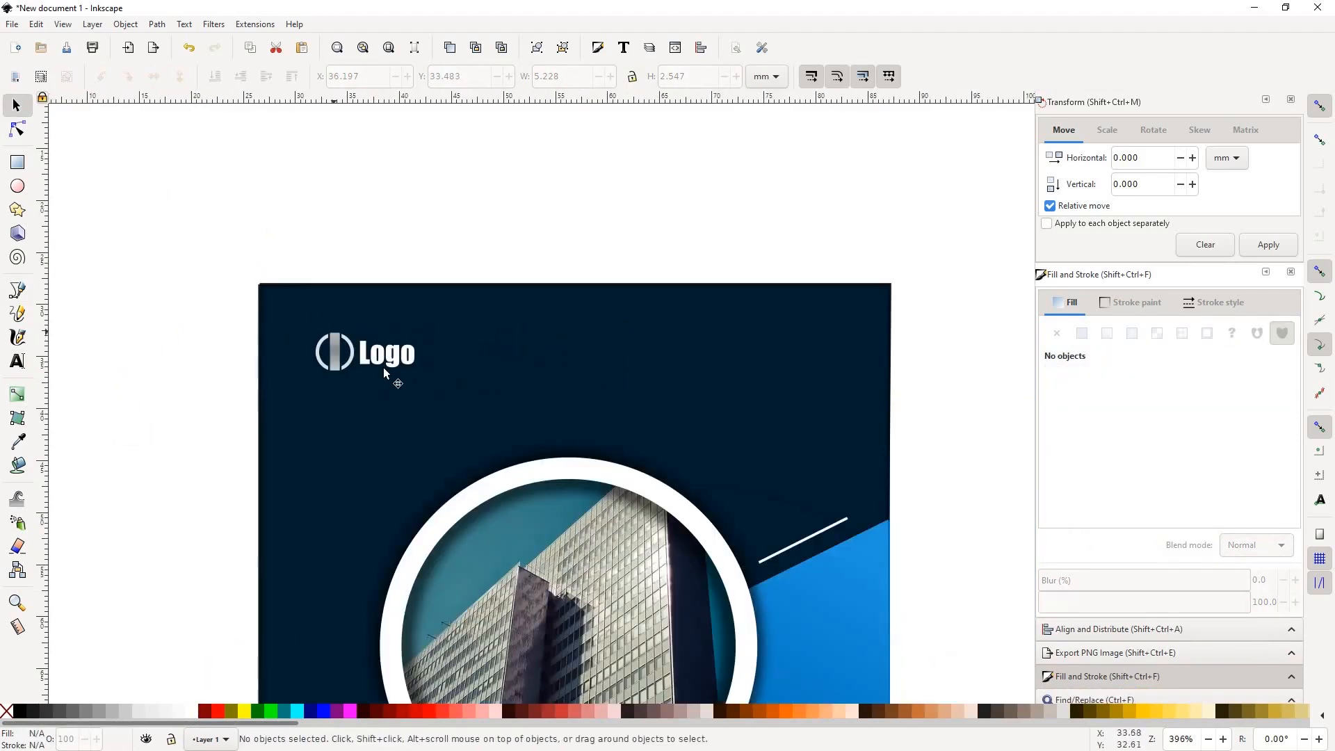
# Step: Add the title text "CORPORATE" on the blank canvas between the cover and the reference image
pyautogui.scroll(-2, 384, 374)
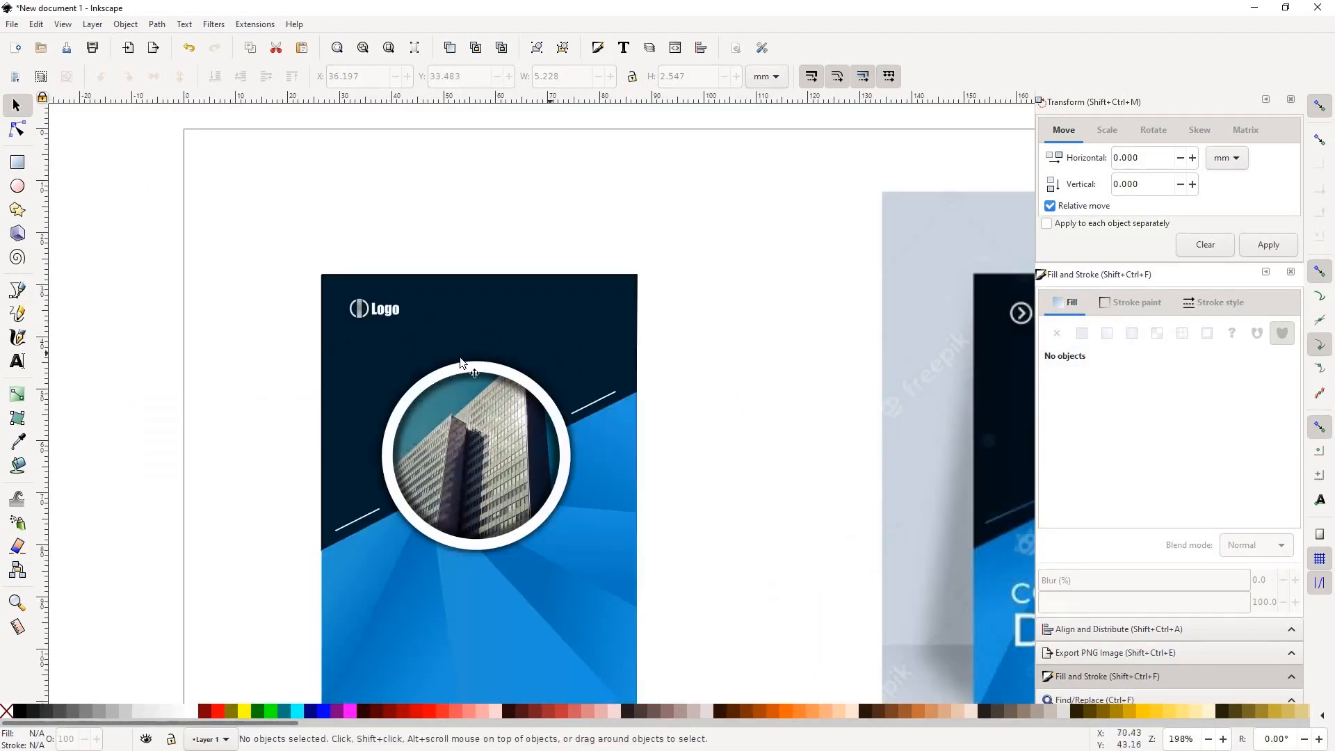
pyautogui.scroll(-5, 460, 361)
pyautogui.scroll(-3, 461, 361)
pyautogui.scroll(2, 729, 425)
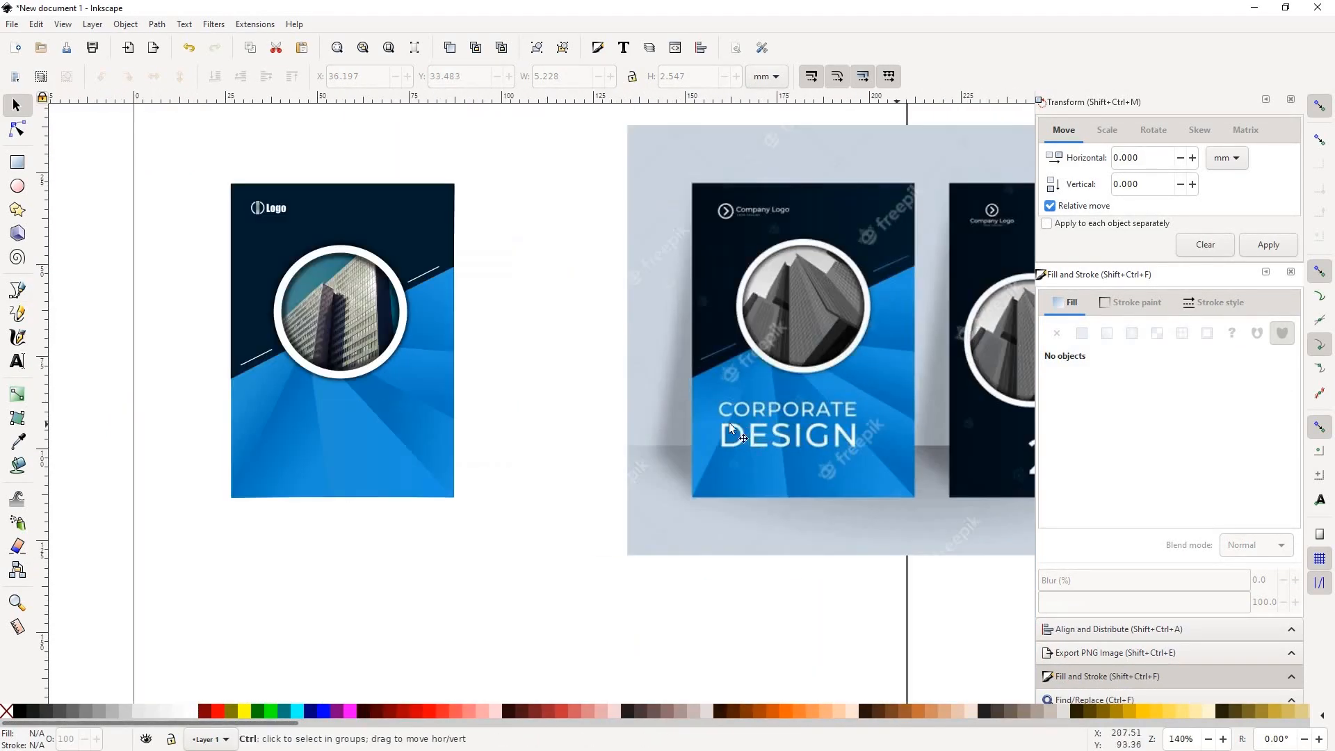
pyautogui.scroll(2, 728, 423)
pyautogui.scroll(-1, 287, 339)
pyautogui.click(20, 363)
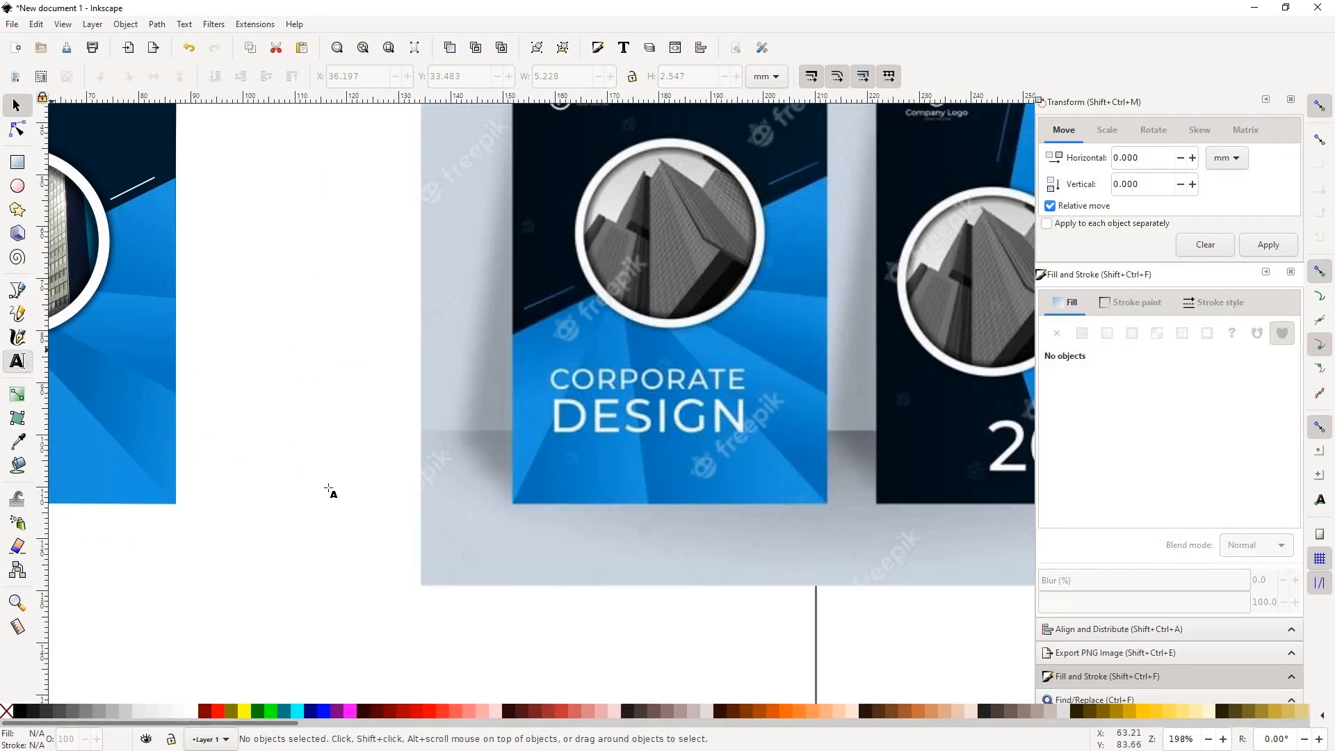
pyautogui.click(315, 343)
pyautogui.write('CORPORATE')
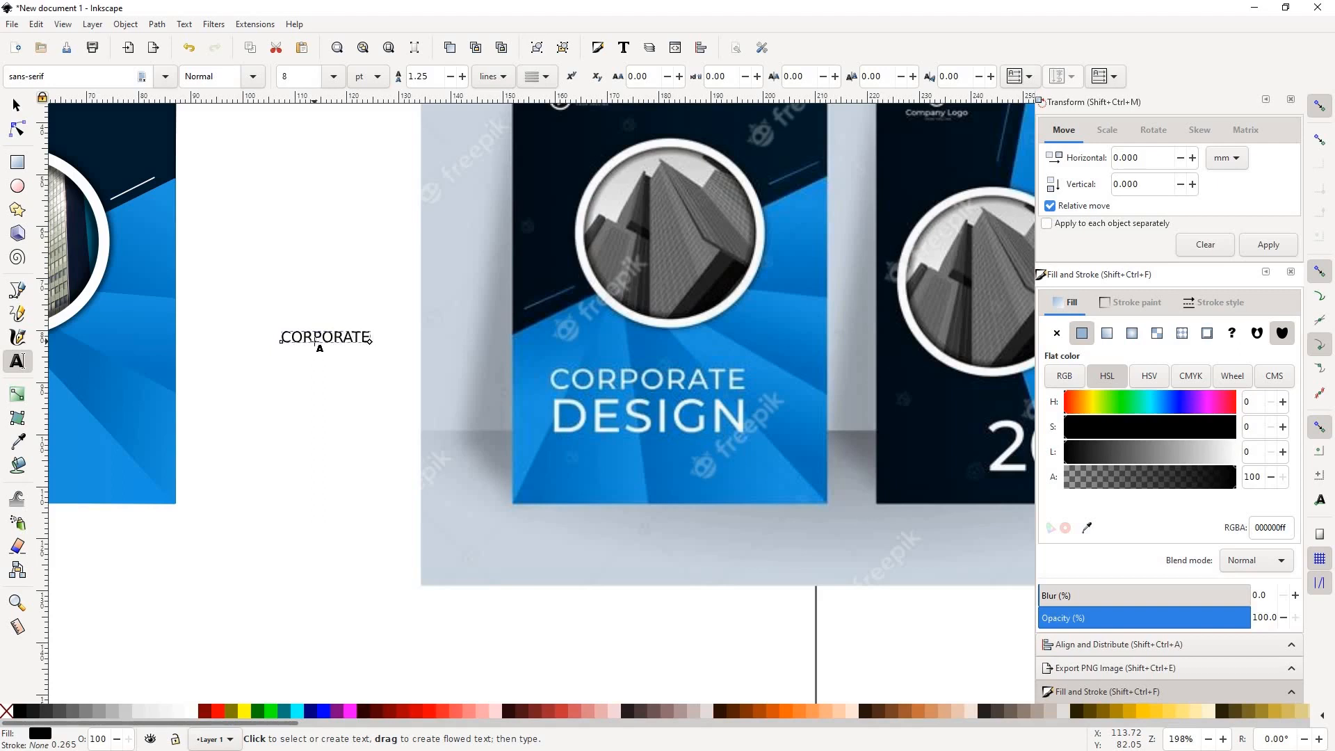
# Step: Add "DESIGN" as a separate text object below the "CORPORATE" text
pyautogui.click(15, 106)
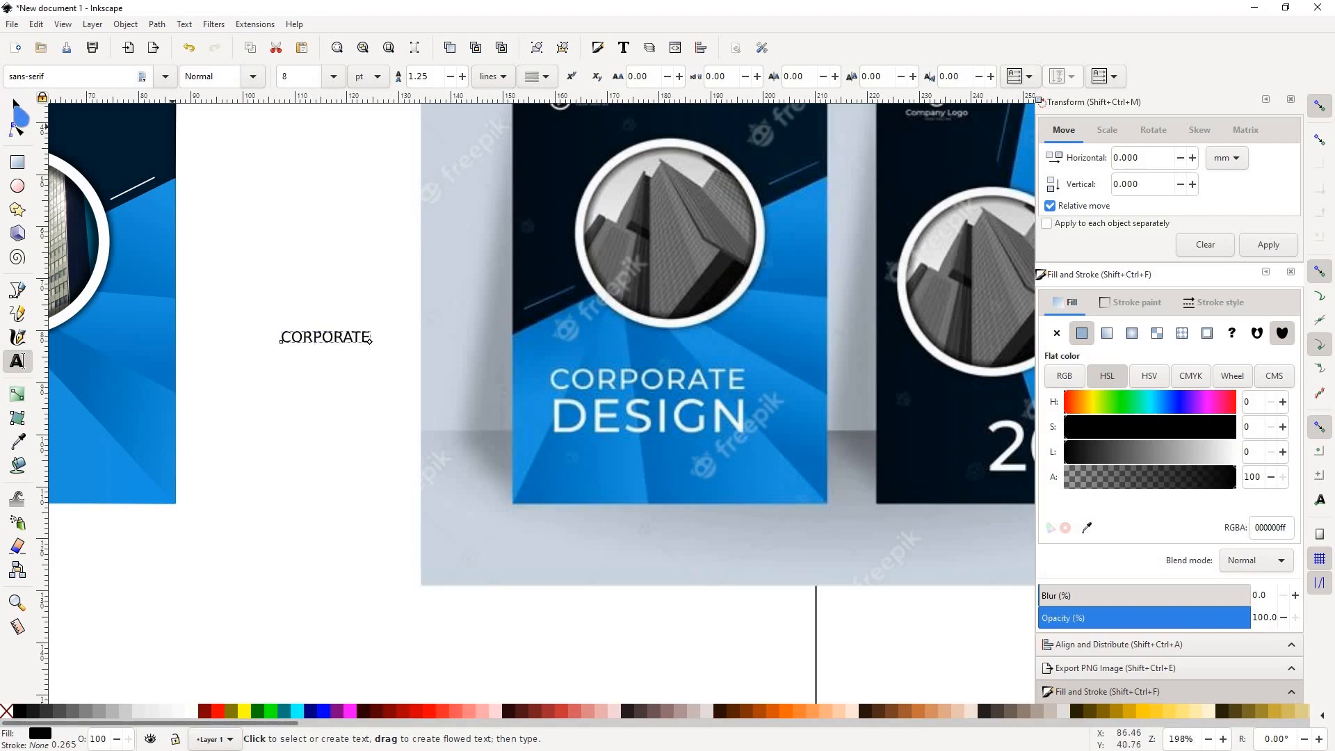
pyautogui.click(306, 527)
pyautogui.click(19, 363)
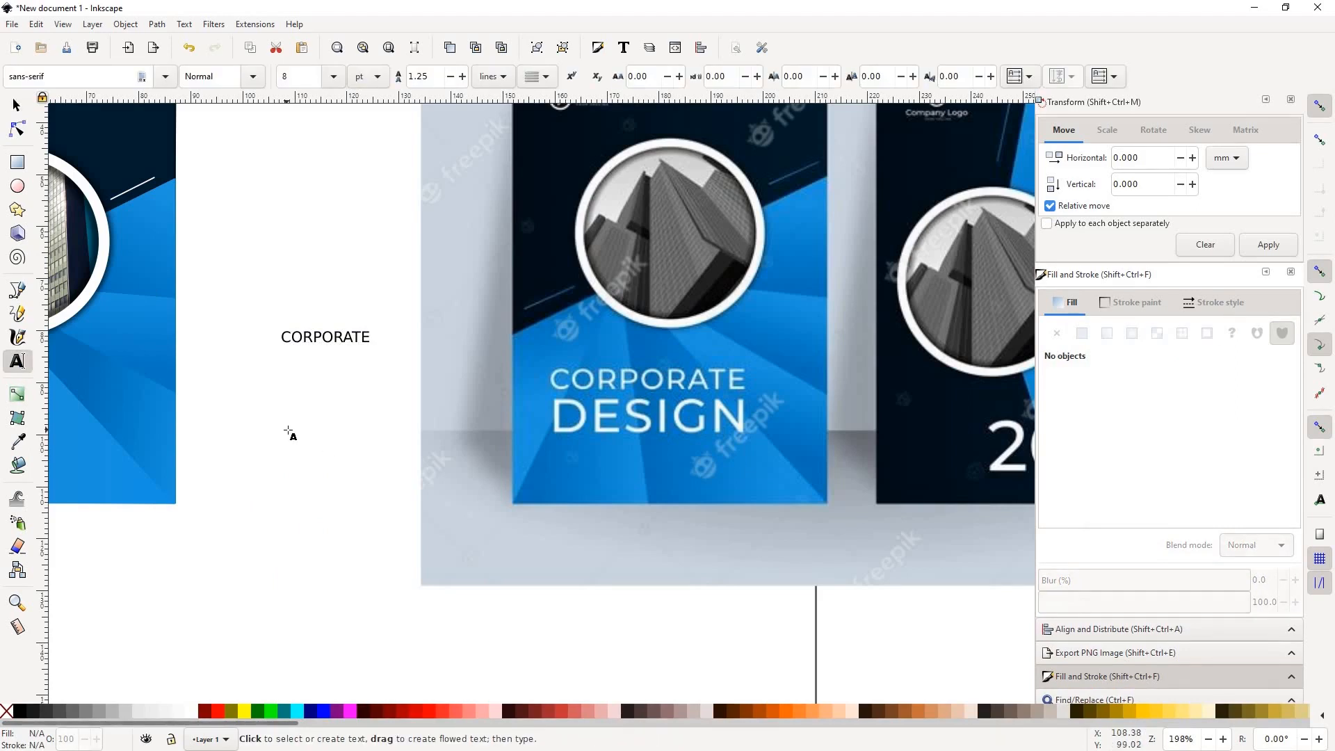
pyautogui.write('DESIGN')
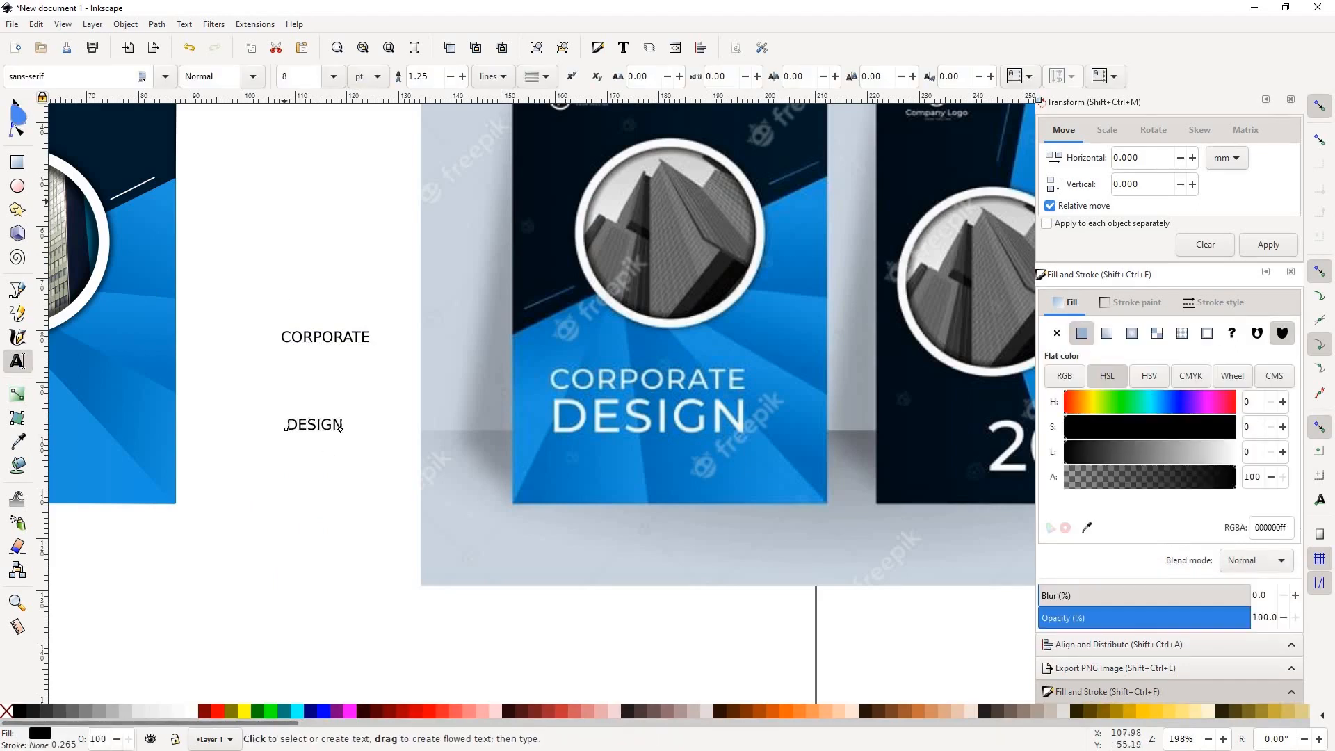
# Step: Enlarge the "DESIGN" text to about 34 mm wide and place it on the cover's lower blue area
pyautogui.click(14, 104)
pyautogui.scroll(-4, 398, 277)
pyautogui.scroll(3, 260, 292)
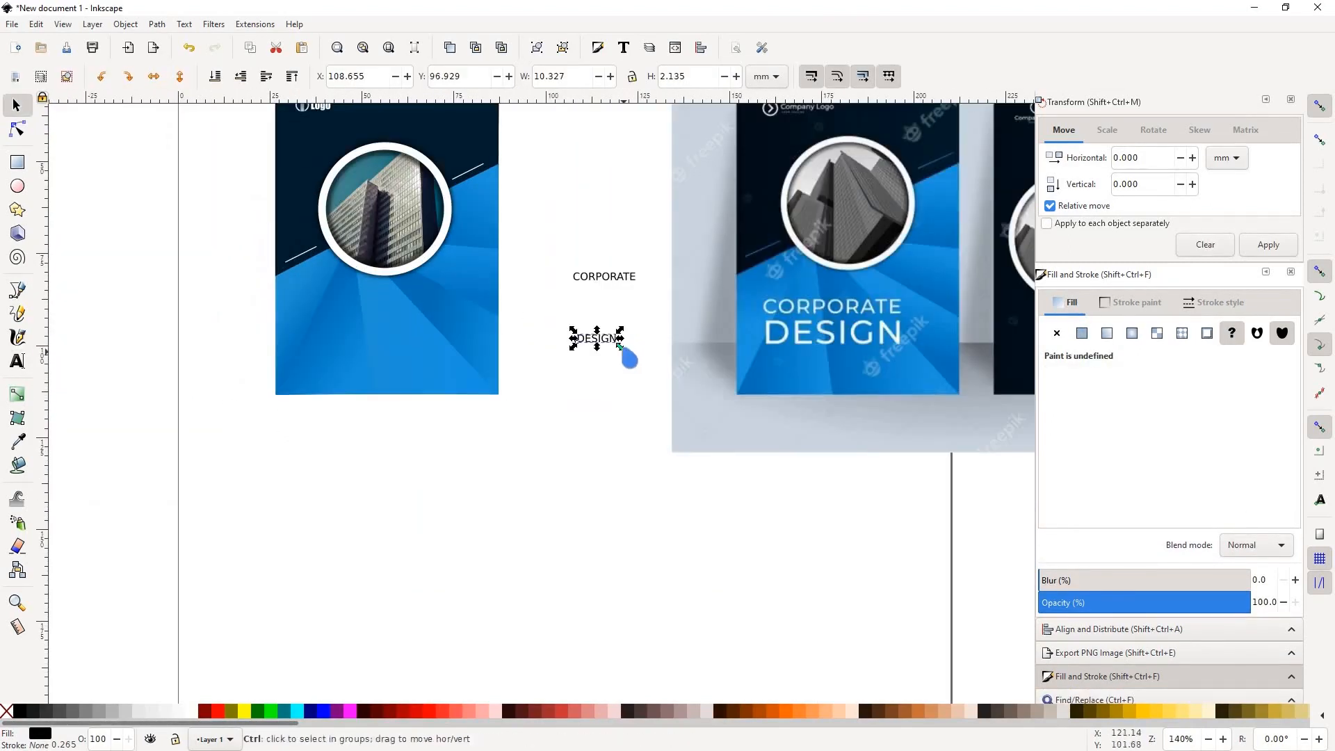
pyautogui.moveTo(620, 345); pyautogui.dragTo(345, 344)
# Step: Place "CORPORATE" directly above "DESIGN" on the cover and enlarge it to about 33.6 mm wide, matching the width of "DESIGN"
pyautogui.click(631, 281)
pyautogui.click(636, 285)
pyautogui.moveTo(640, 285); pyautogui.dragTo(669, 288)
pyautogui.moveTo(628, 280); pyautogui.dragTo(356, 320)
pyautogui.scroll(4, 356, 320)
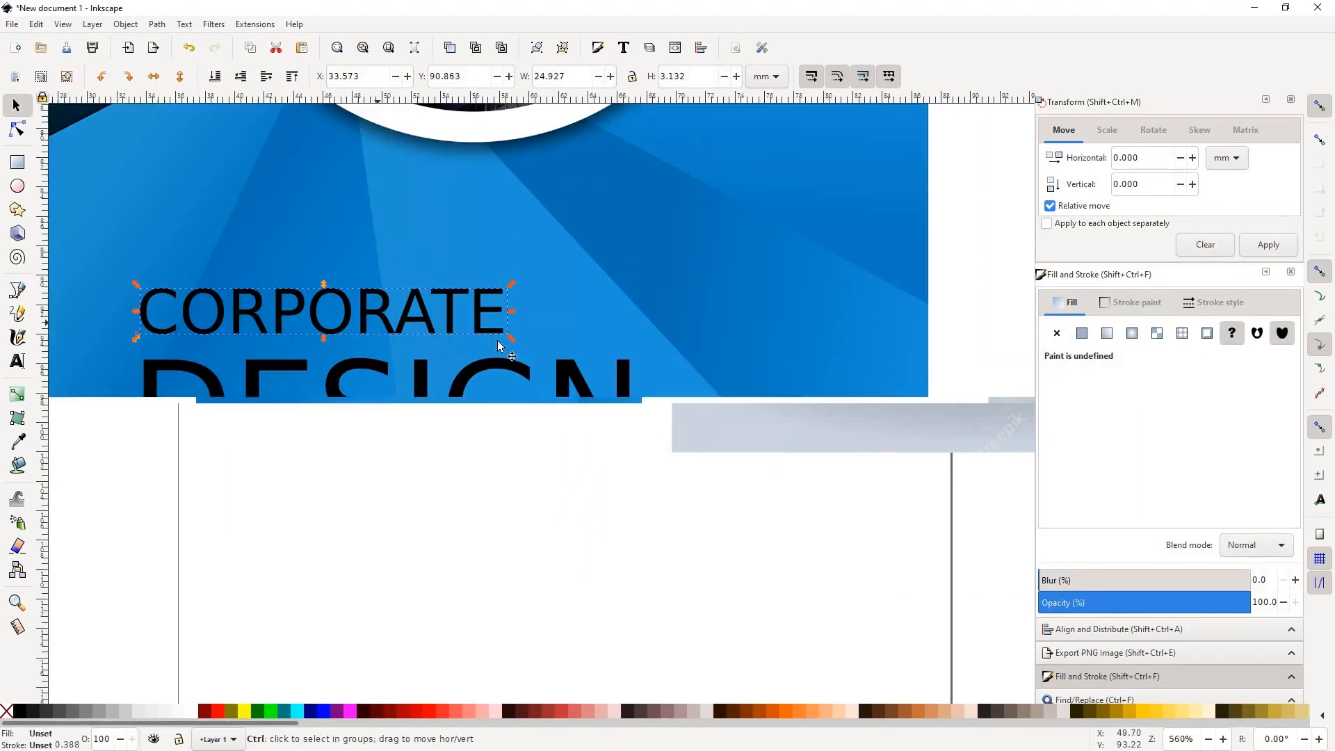
pyautogui.moveTo(513, 347)
pyautogui.mouseDown()
pyautogui.moveTo(621, 381)
pyautogui.moveTo(531, 365)
pyautogui.mouseUp()
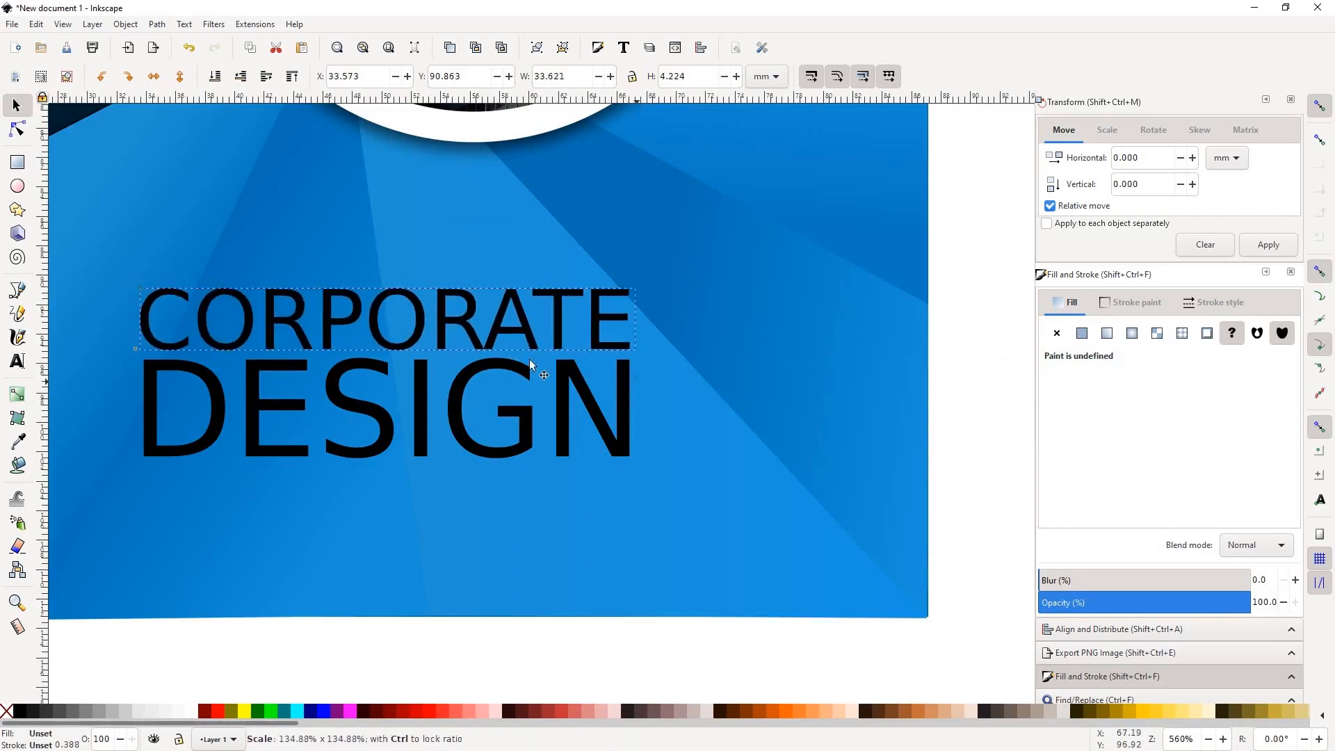
# Step: Colour both title lines white and move them together to about X 30.7 mm, Y 86.7 mm on the cover
pyautogui.scroll(-2, 530, 360)
pyautogui.moveTo(146, 277); pyautogui.dragTo(631, 425)
pyautogui.click(190, 710)
pyautogui.moveTo(132, 280); pyautogui.dragTo(649, 453)
pyautogui.moveTo(469, 377); pyautogui.dragTo(282, 332)
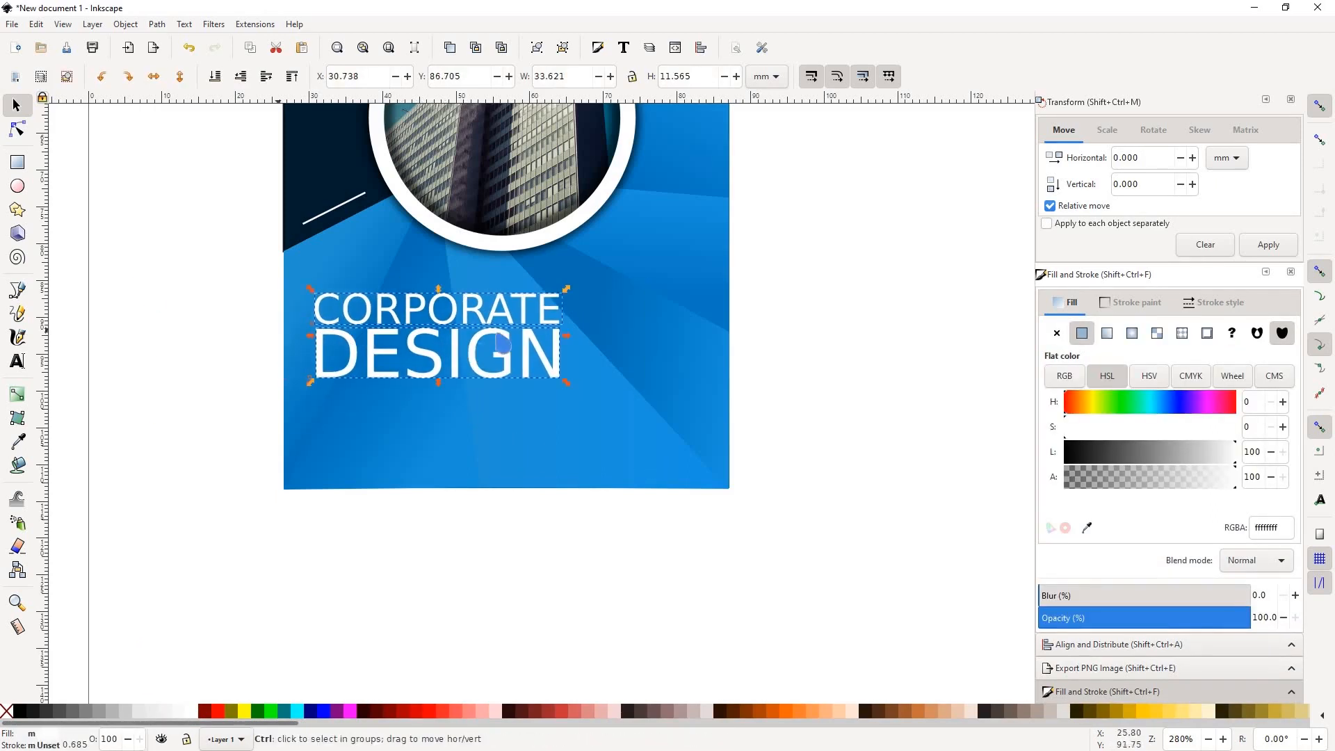
pyautogui.scroll(-3, 274, 333)
pyautogui.click(289, 140)
pyautogui.moveTo(239, 125); pyautogui.dragTo(462, 453)
pyautogui.scroll(2, 327, 223)
pyautogui.click(612, 257)
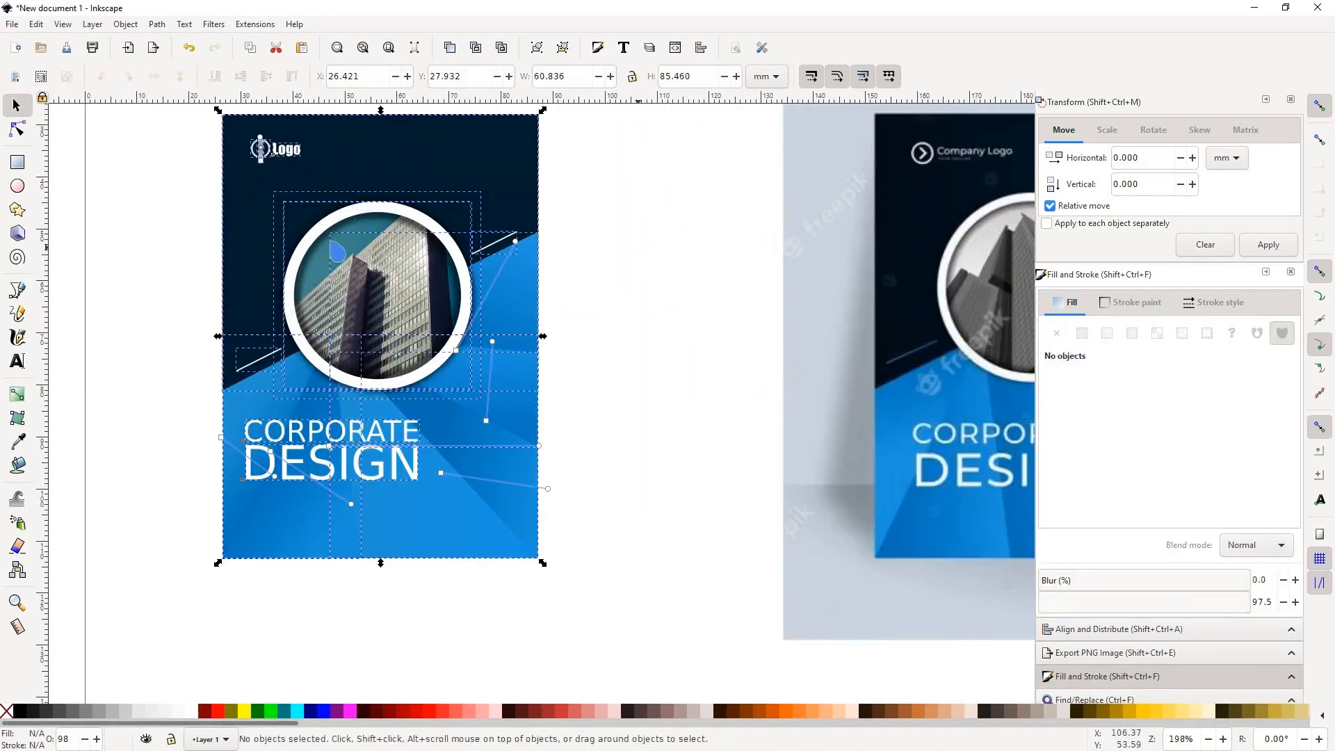
# Step: Move the reference image farther from the finished cover, to about X 196 mm, Y 25 mm
pyautogui.scroll(2, 468, 281)
pyautogui.scroll(-2, 324, 244)
pyautogui.scroll(1, 821, 333)
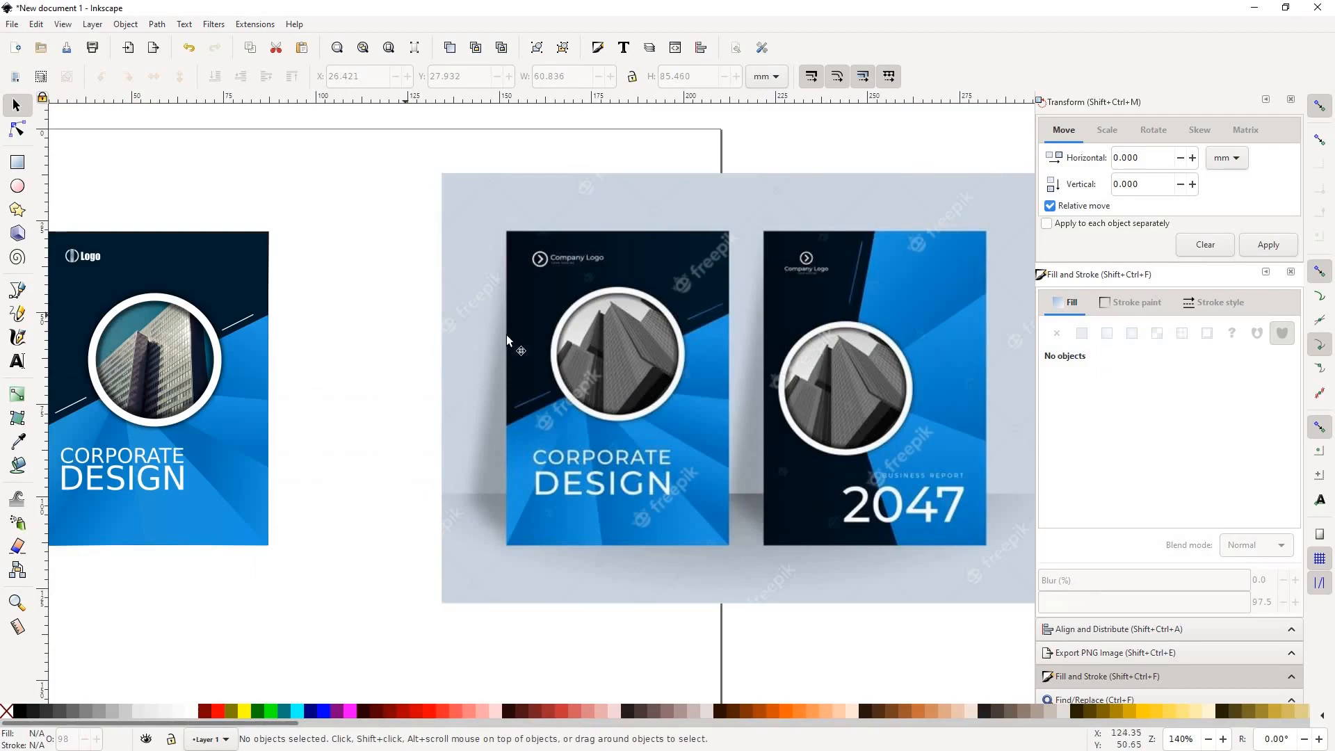
pyautogui.click(848, 382)
pyautogui.moveTo(848, 382); pyautogui.dragTo(1075, 429)
pyautogui.scroll(-3, 315, 329)
pyautogui.scroll(4, 224, 352)
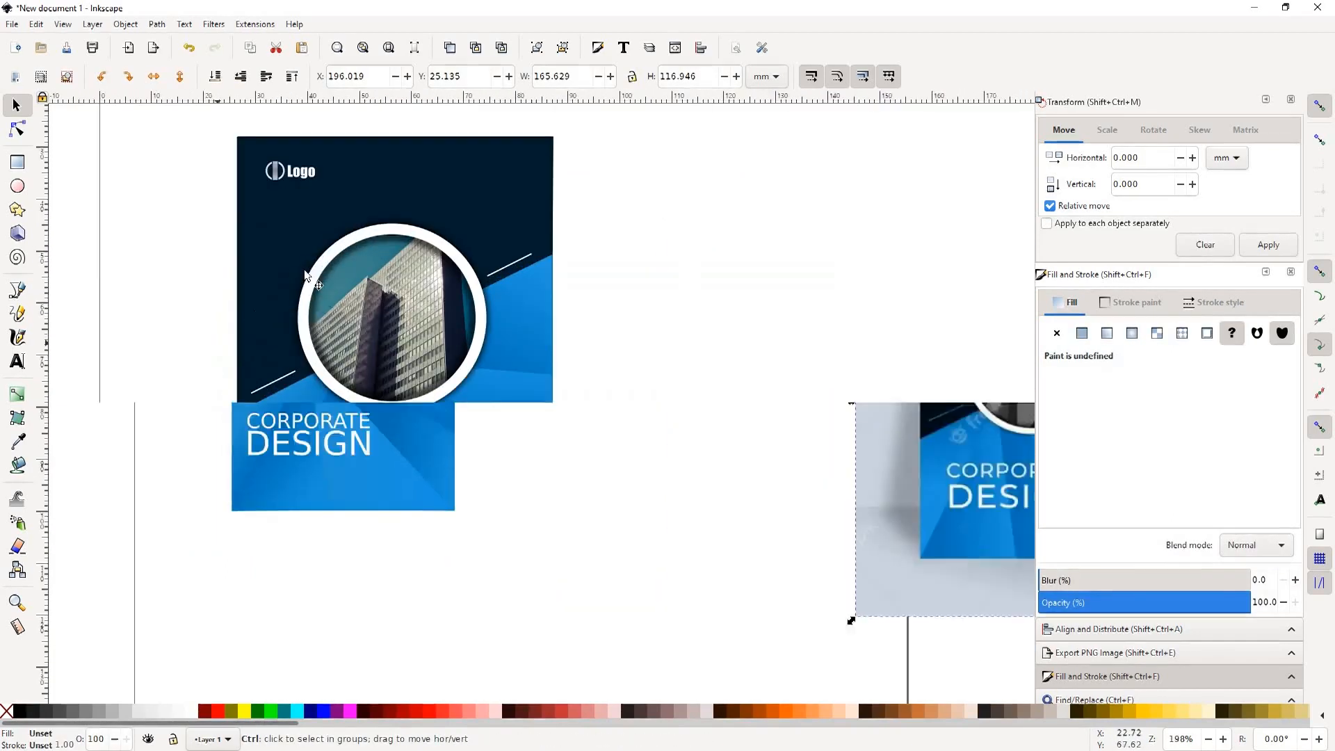
pyautogui.scroll(3, 67, 84)
# Step: Save the document as FLYER in Inkscape SVG format in the "new anie" folder
pyautogui.click(11, 24)
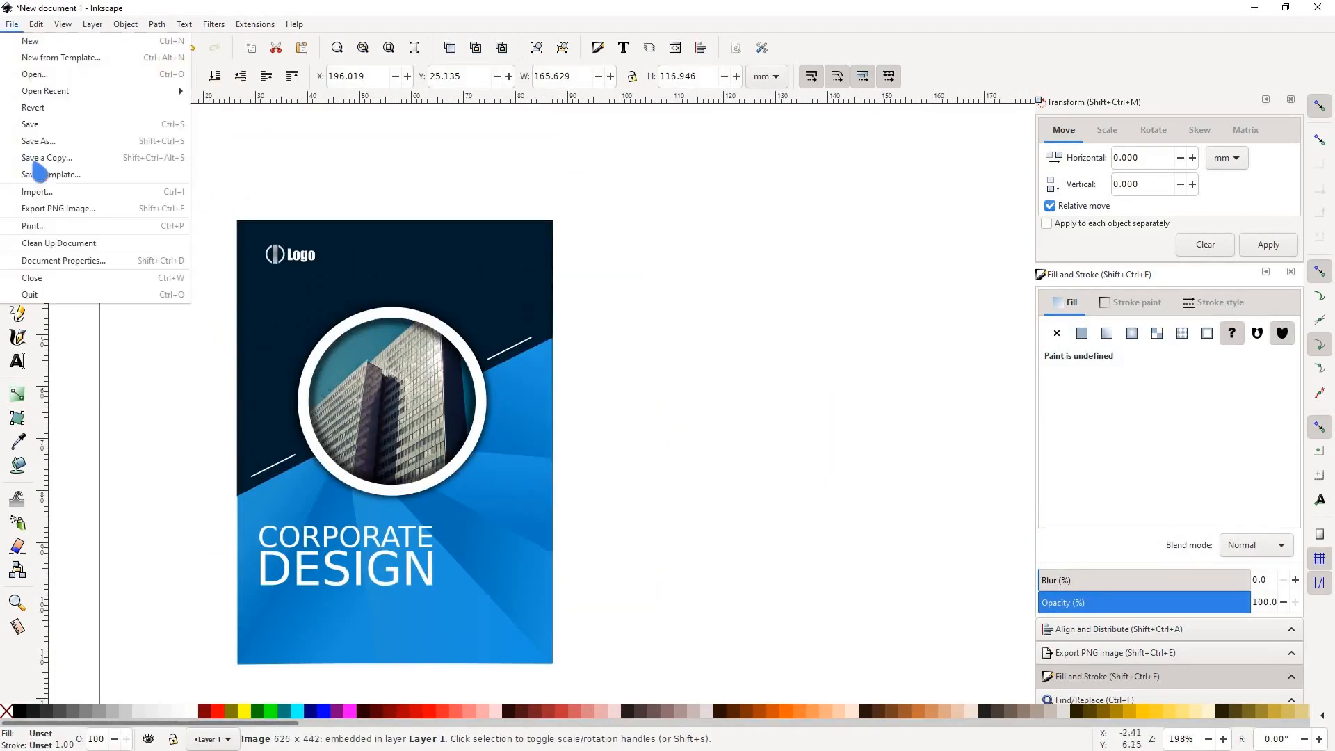
pyautogui.press('Return')
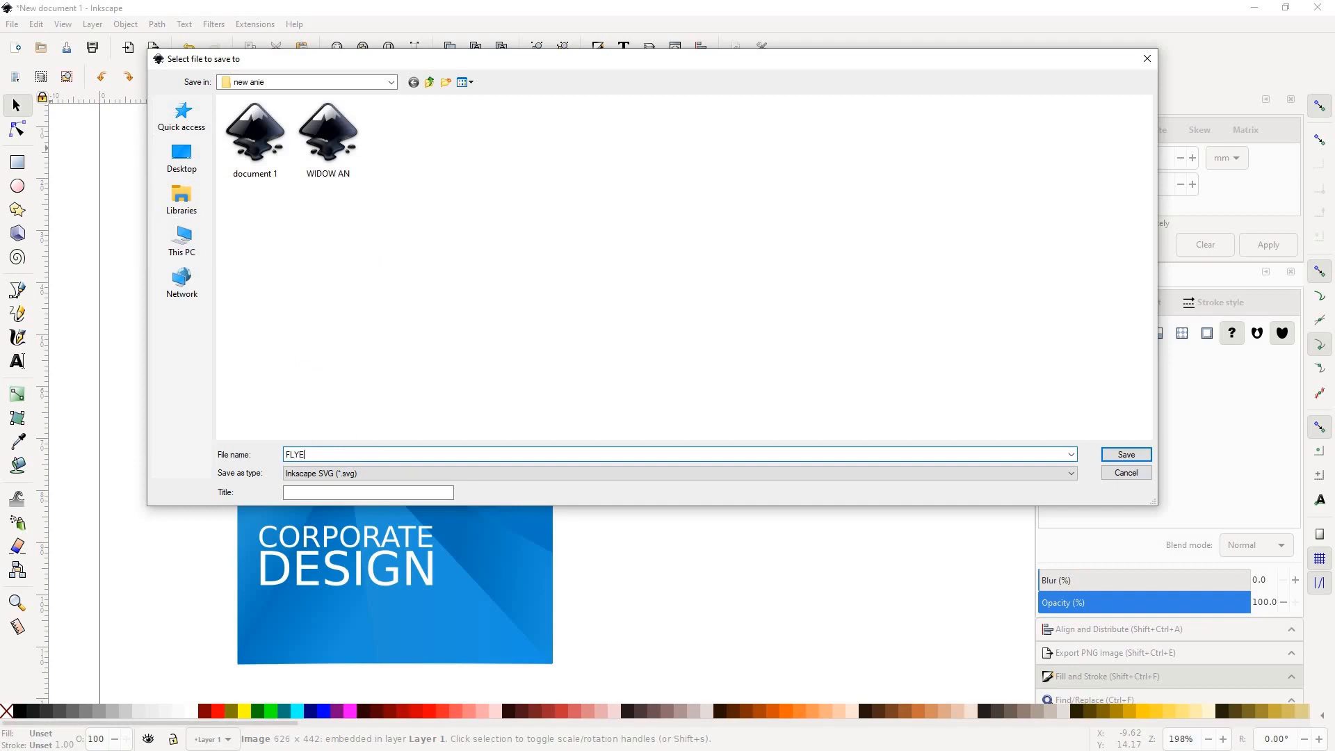
pyautogui.press('Return')
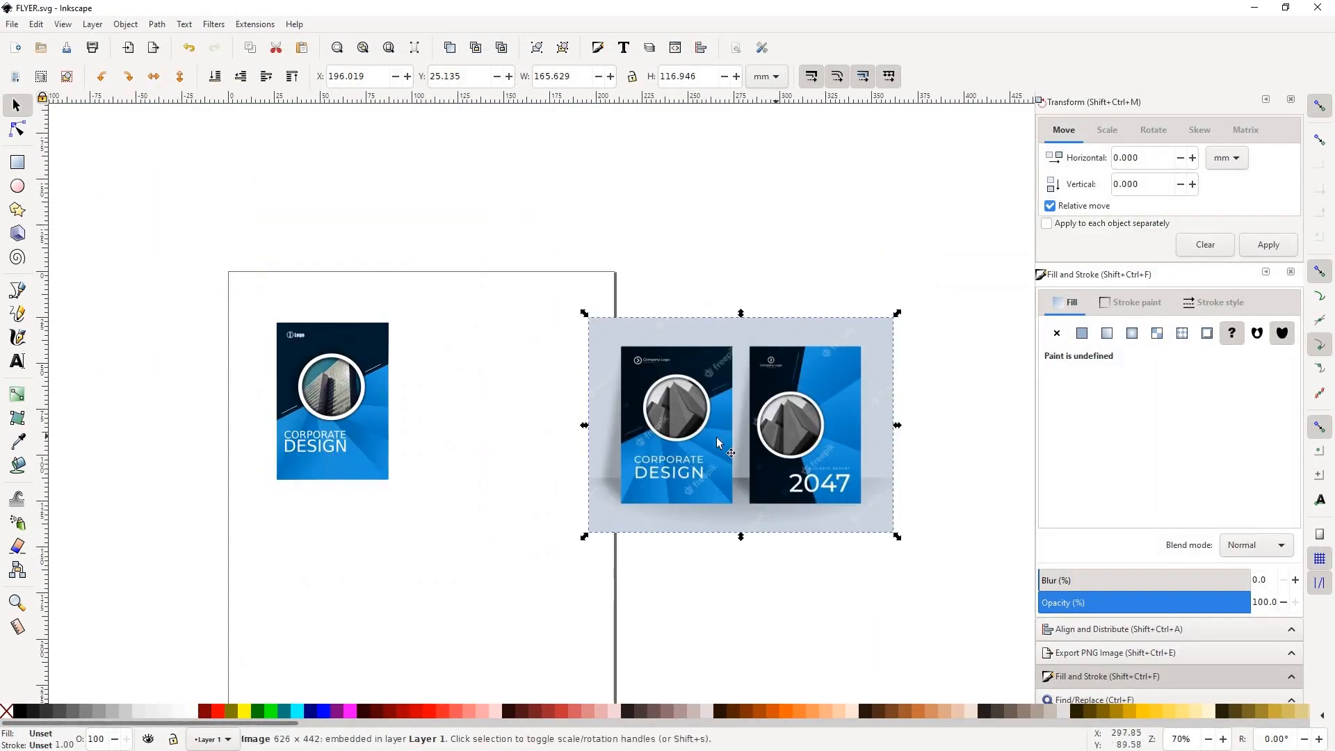
# Step: Reposition the cover on the page and delete the reference image beside it
pyautogui.scroll(3, 327, 450)
pyautogui.scroll(-3, 479, 345)
pyautogui.moveTo(272, 245); pyautogui.dragTo(526, 529)
pyautogui.moveTo(428, 445); pyautogui.dragTo(446, 507)
pyautogui.moveTo(714, 307); pyautogui.dragTo(814, 304)
pyautogui.press('Delete')
# Step: Move the whole cover to the page's upper-left corner and enlarge it proportionally to about 199 by 280 mm
pyautogui.moveTo(252, 298); pyautogui.dragTo(568, 621)
pyautogui.scroll(-2, 409, 382)
pyautogui.scroll(2, 416, 420)
pyautogui.moveTo(375, 313); pyautogui.dragTo(349, 265)
pyautogui.scroll(2, 375, 298)
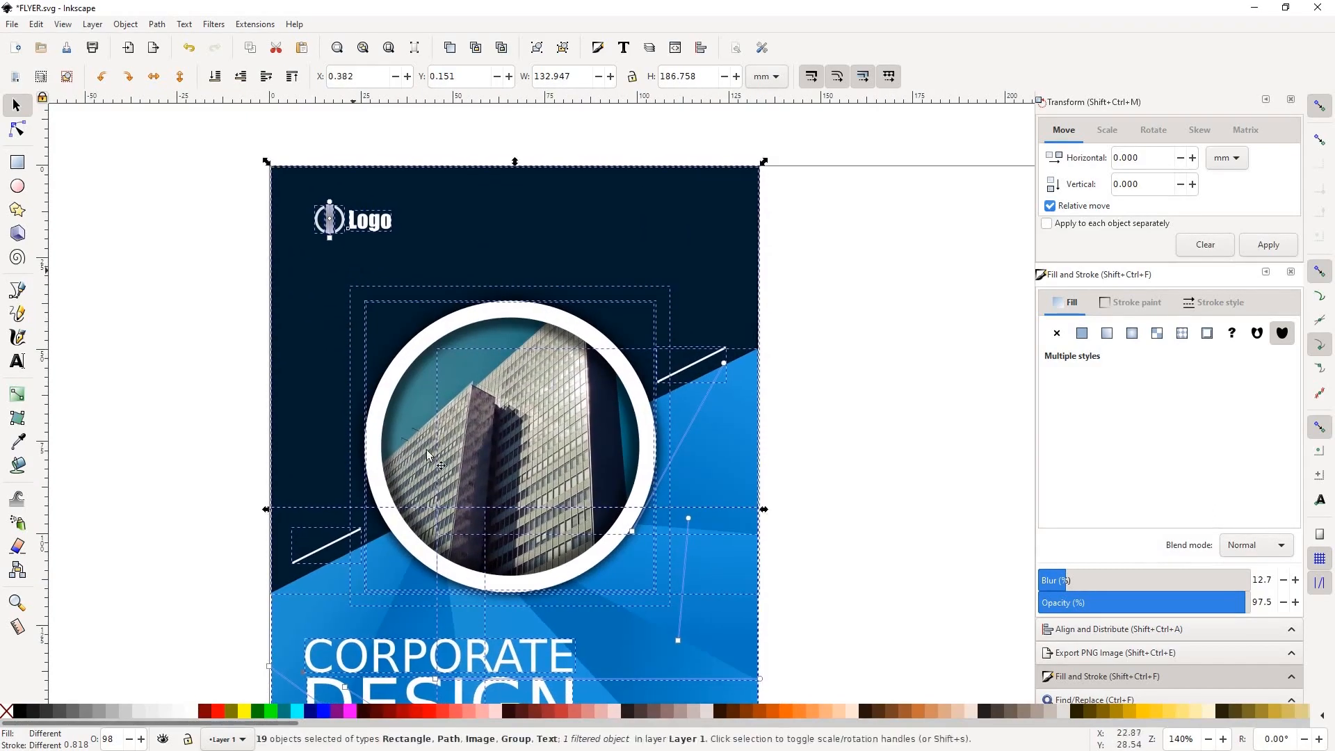
pyautogui.scroll(-3, 312, 243)
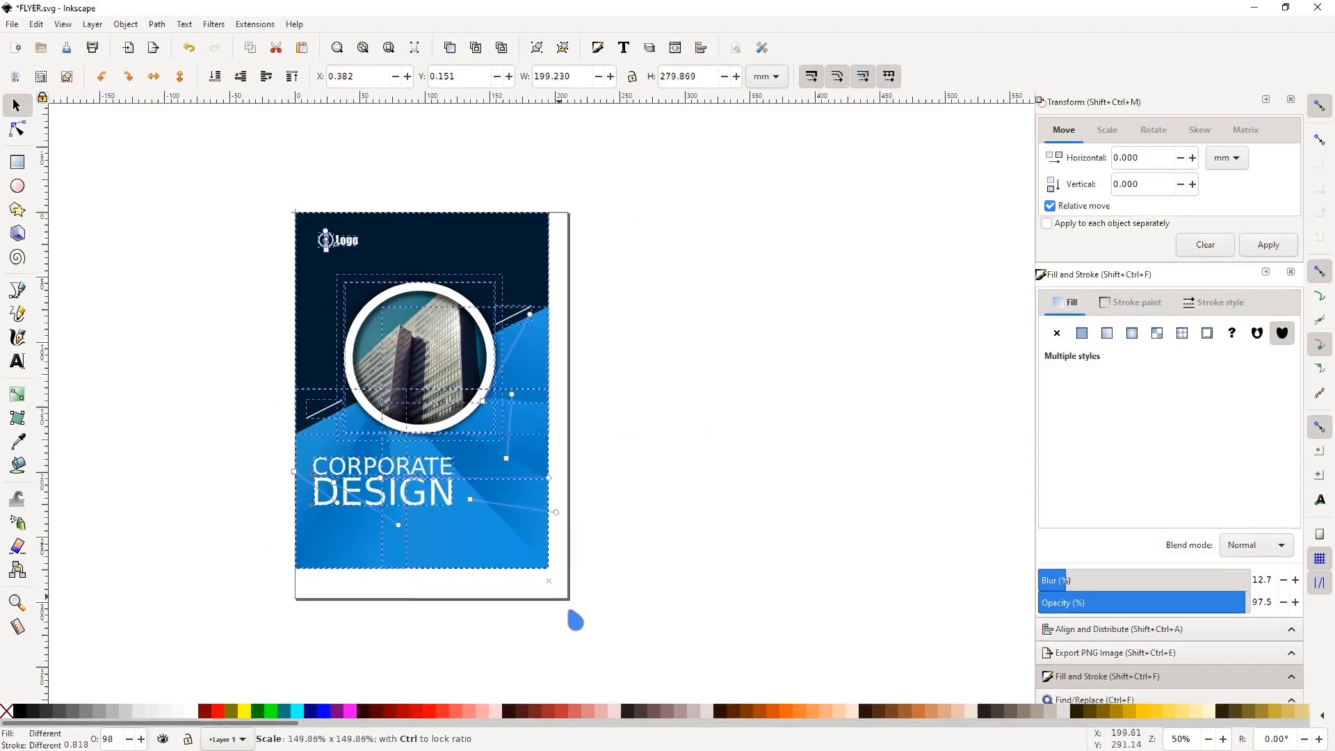